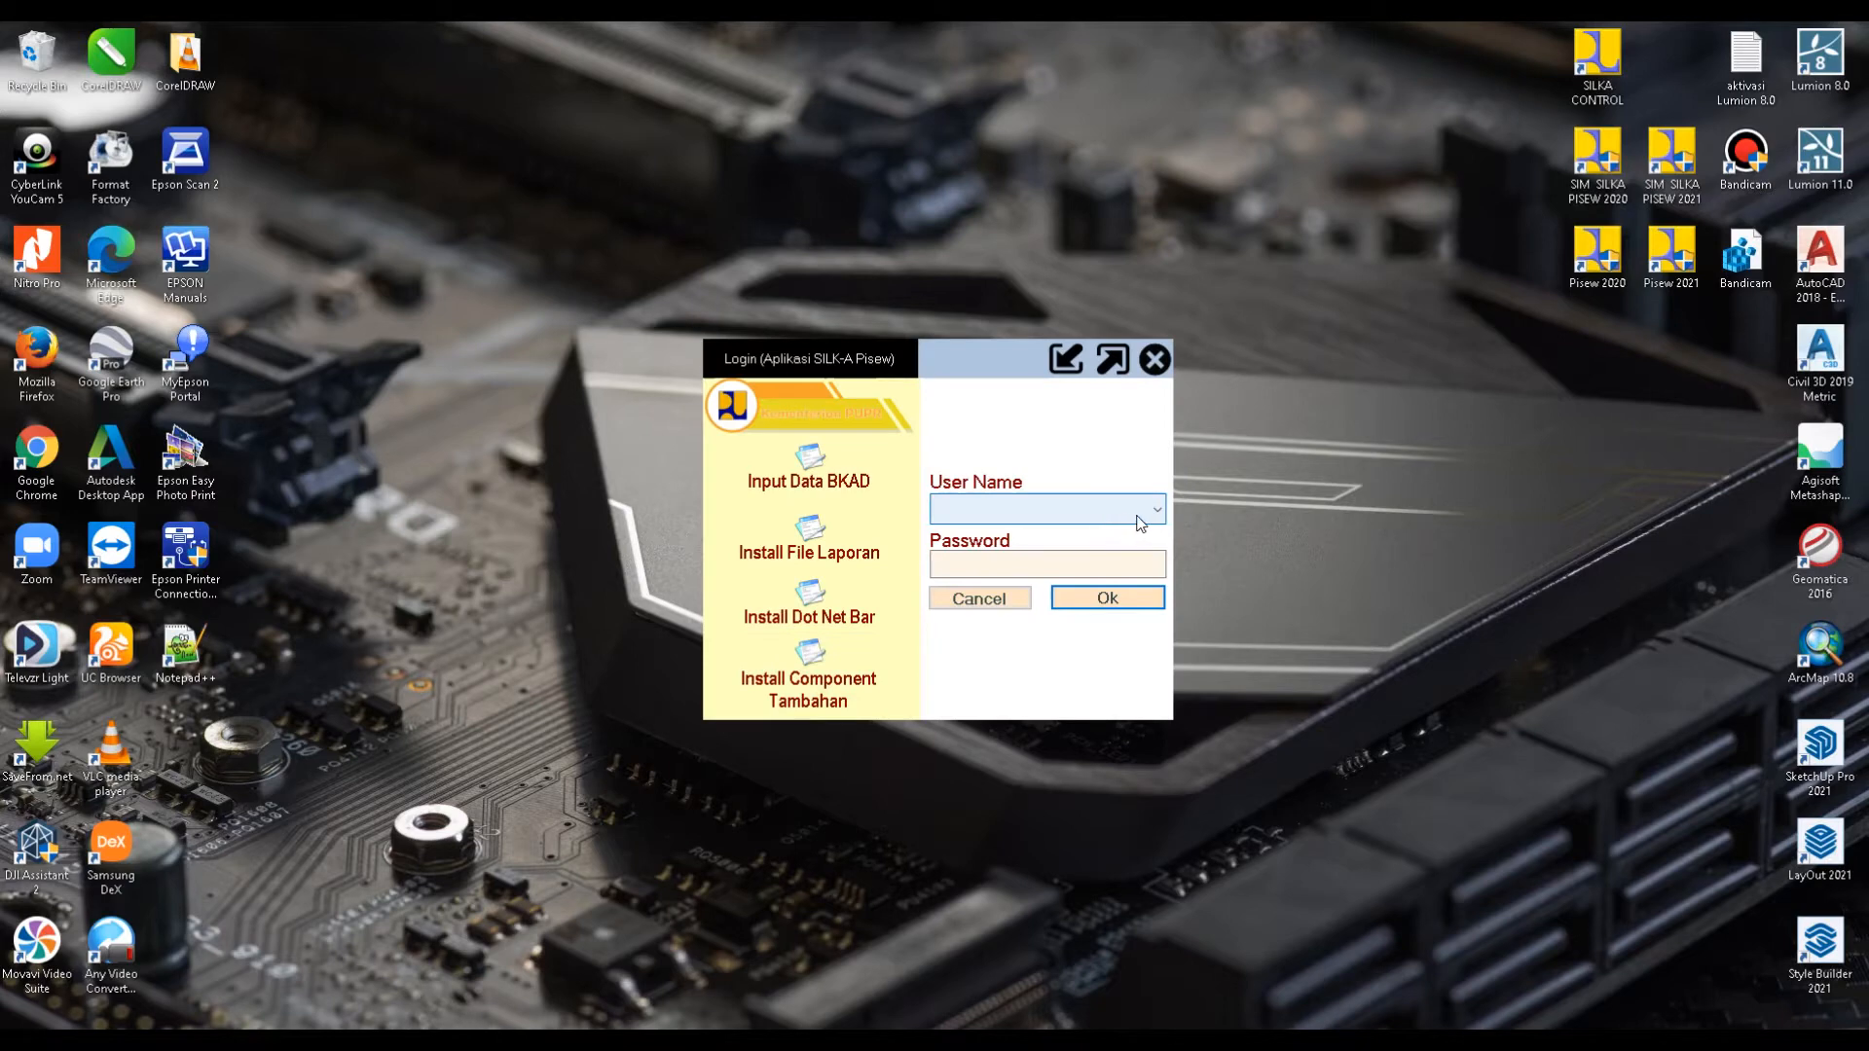
# Log in as BKAD BATU ENGAU with the account password.
pyautogui.click(1156, 513)
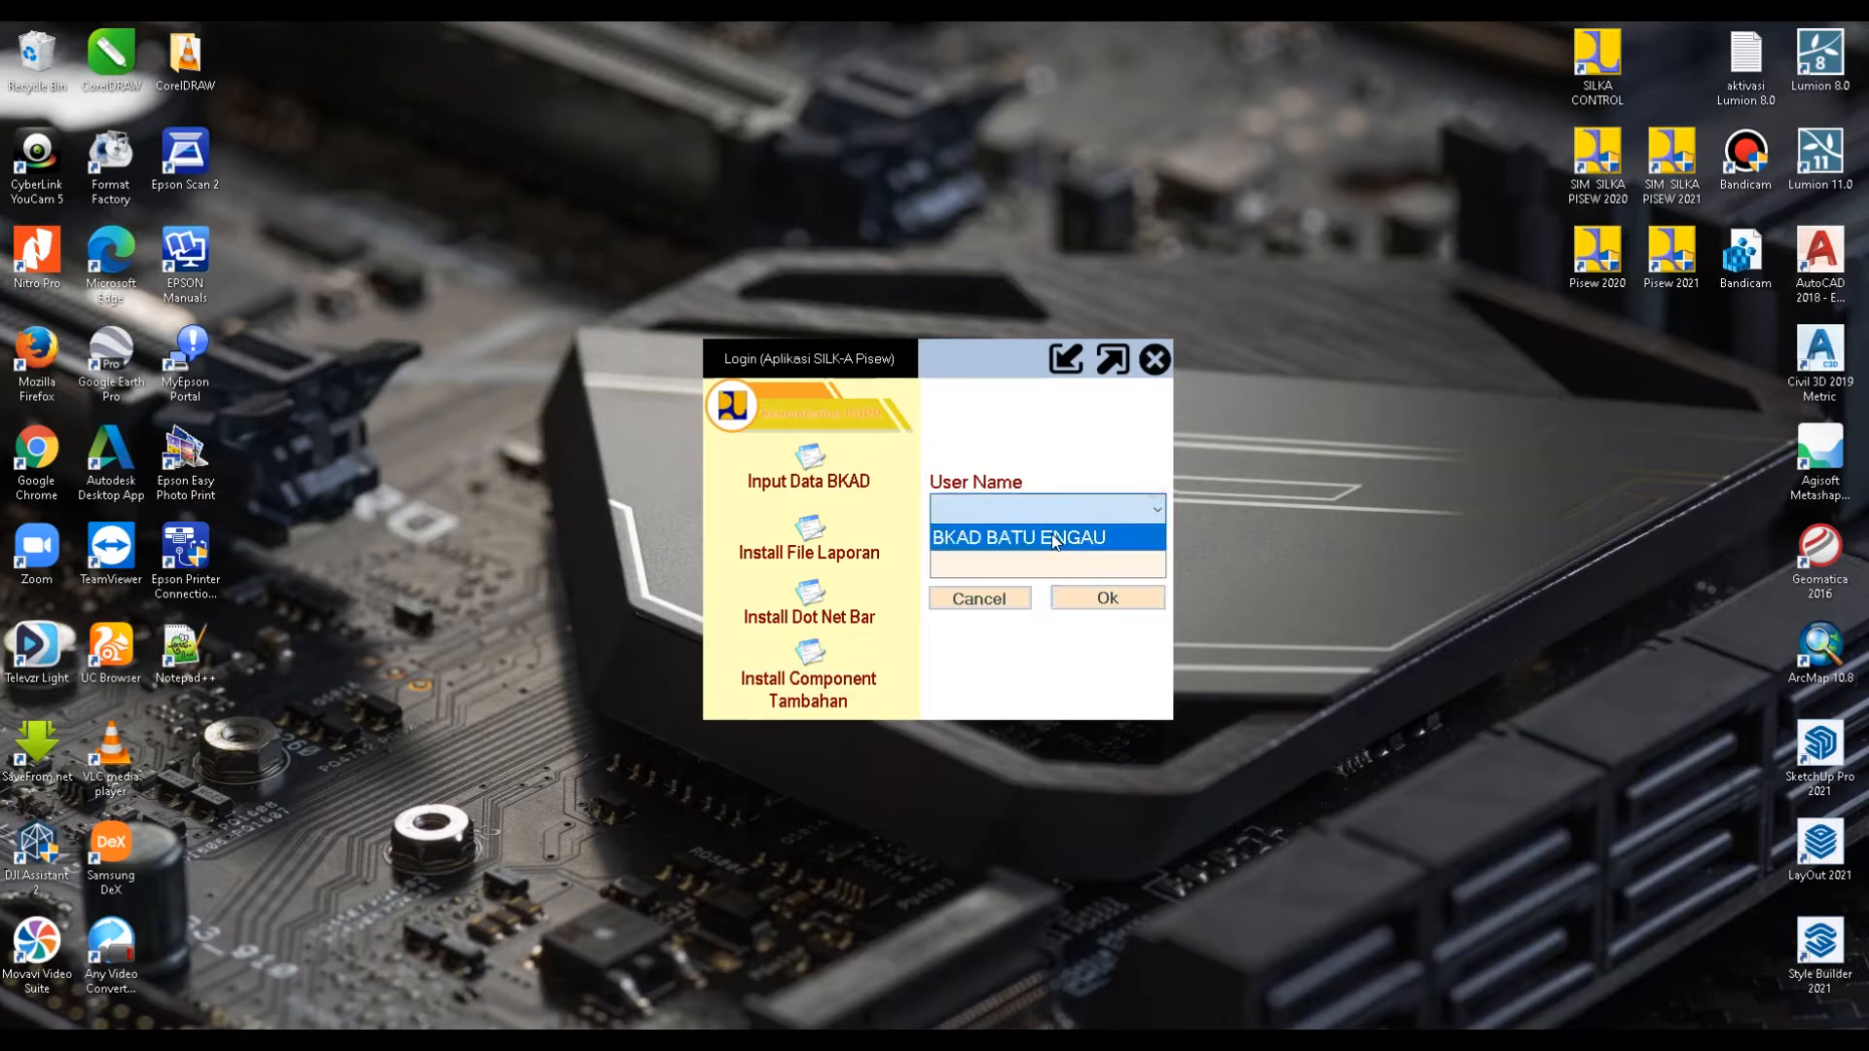
pyautogui.click(1085, 537)
pyautogui.click(1028, 574)
pyautogui.write('*******')
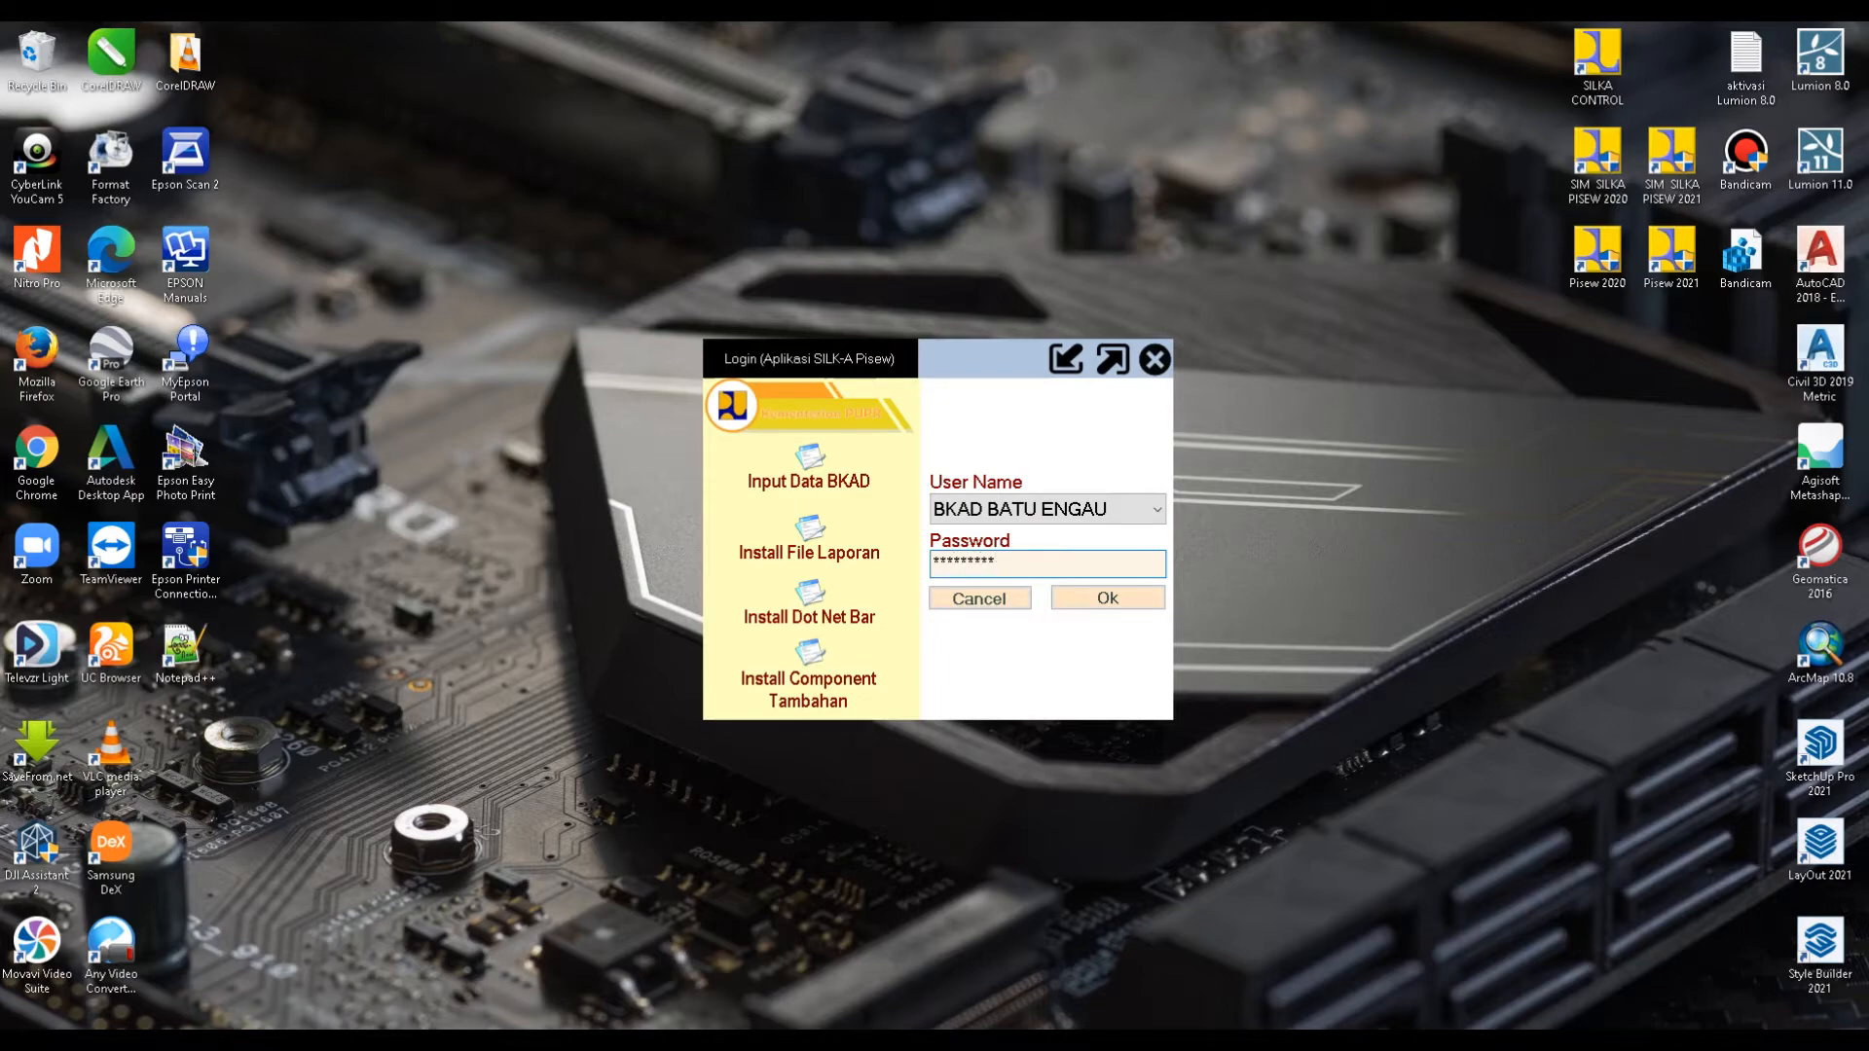
pyautogui.press('Return')
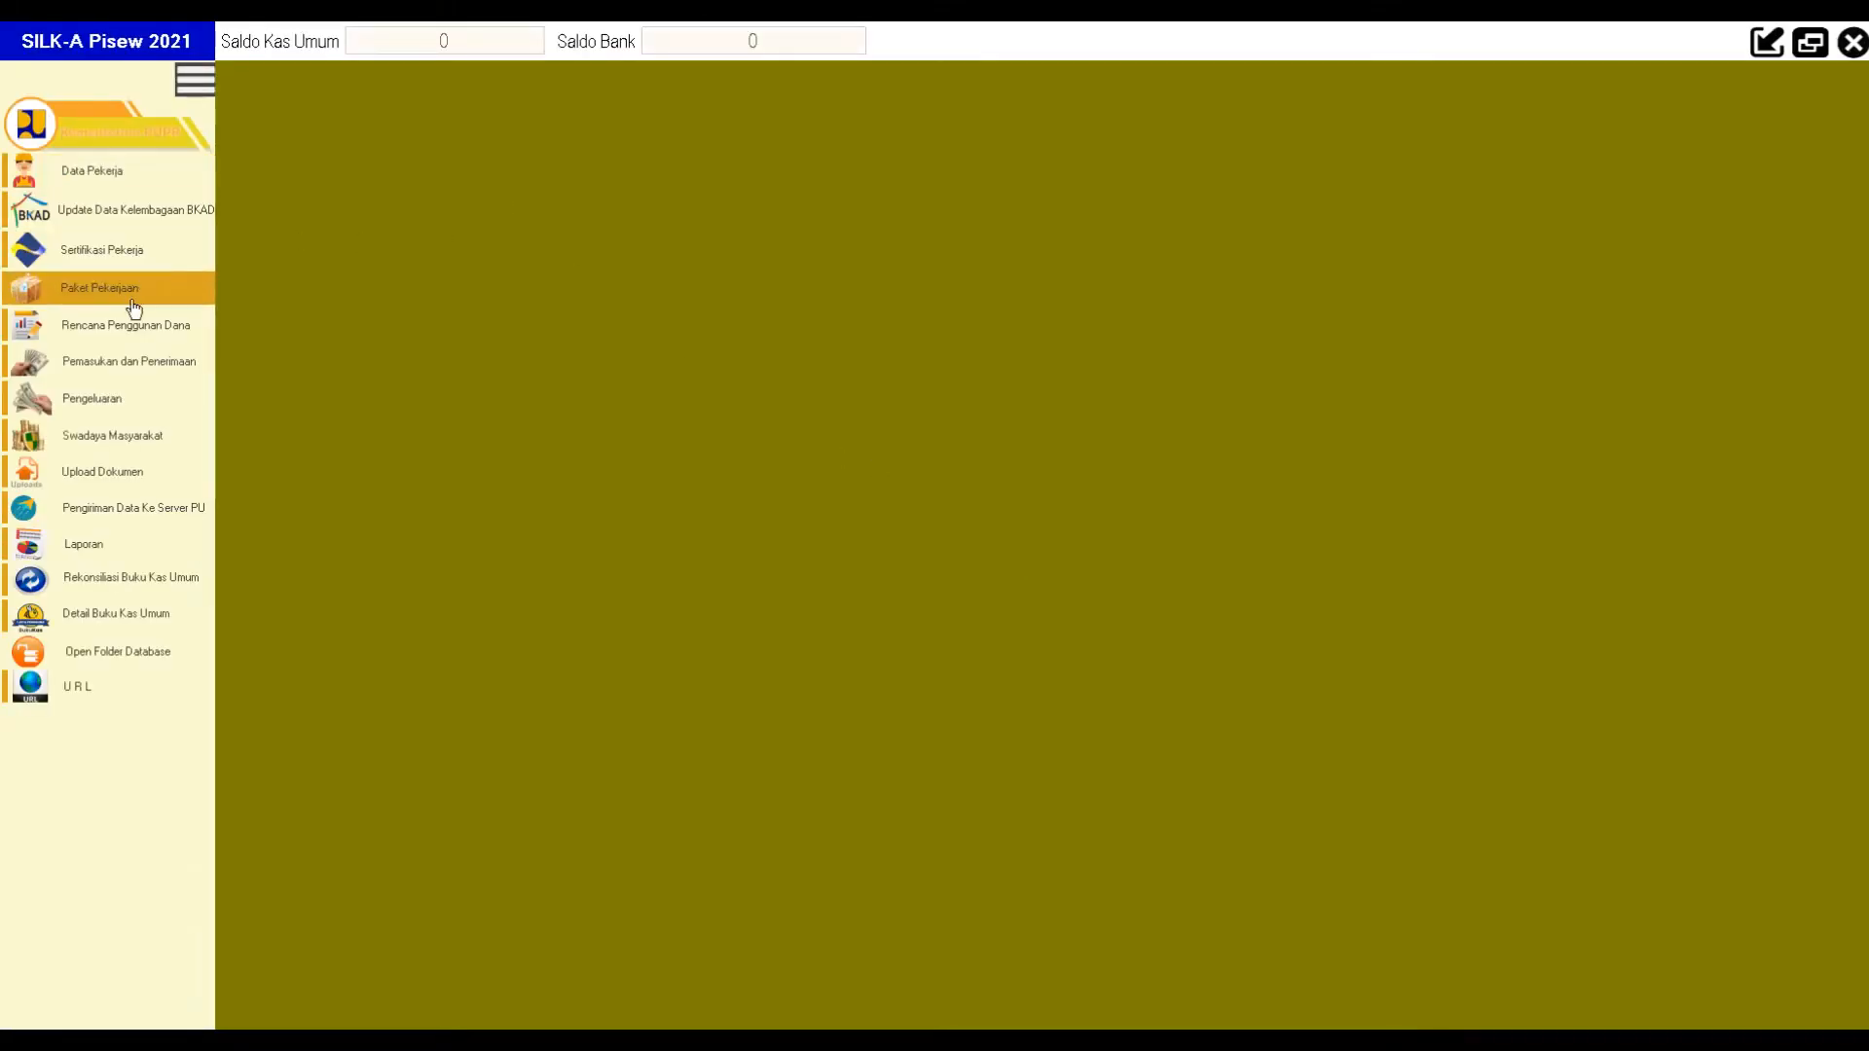
# Review the records in Data Pekerja, Update Data Kelembagaan BKAD, Sertifikasi Pekerja and Paket Pekerjaan.
pyautogui.click(190, 165)
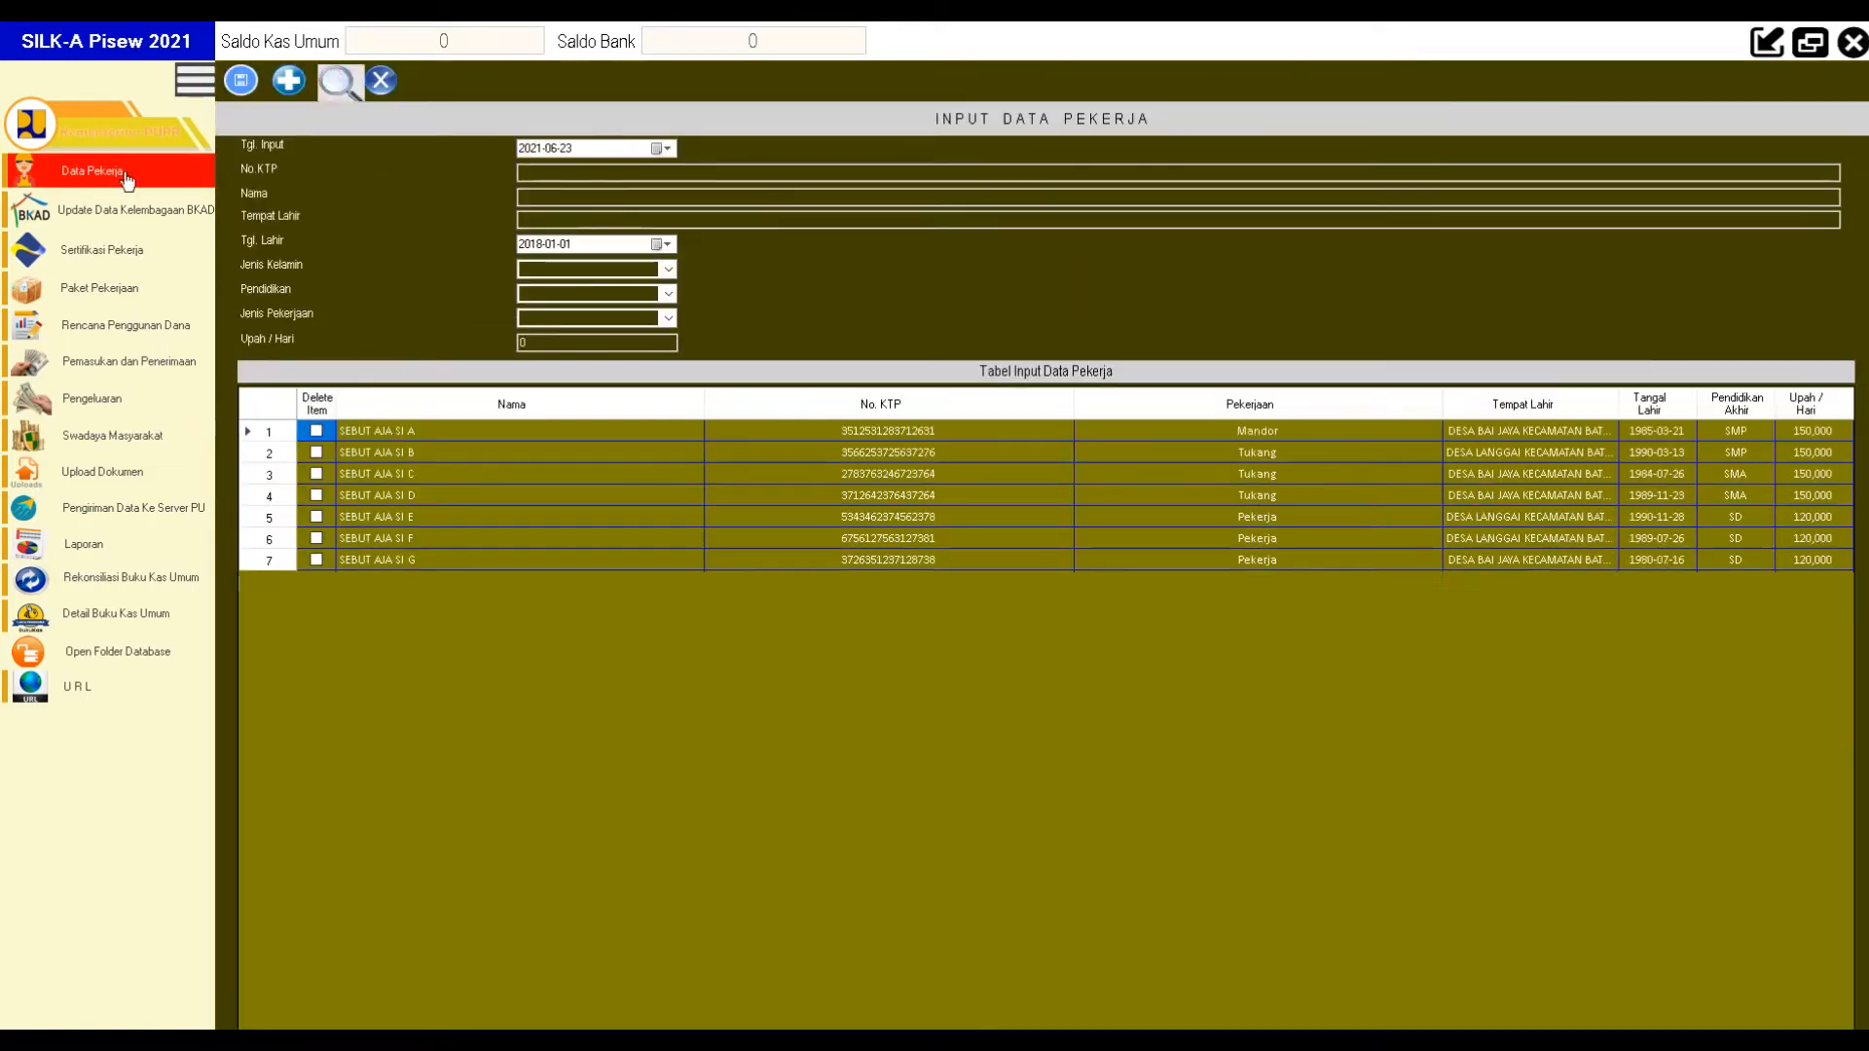
pyautogui.click(162, 218)
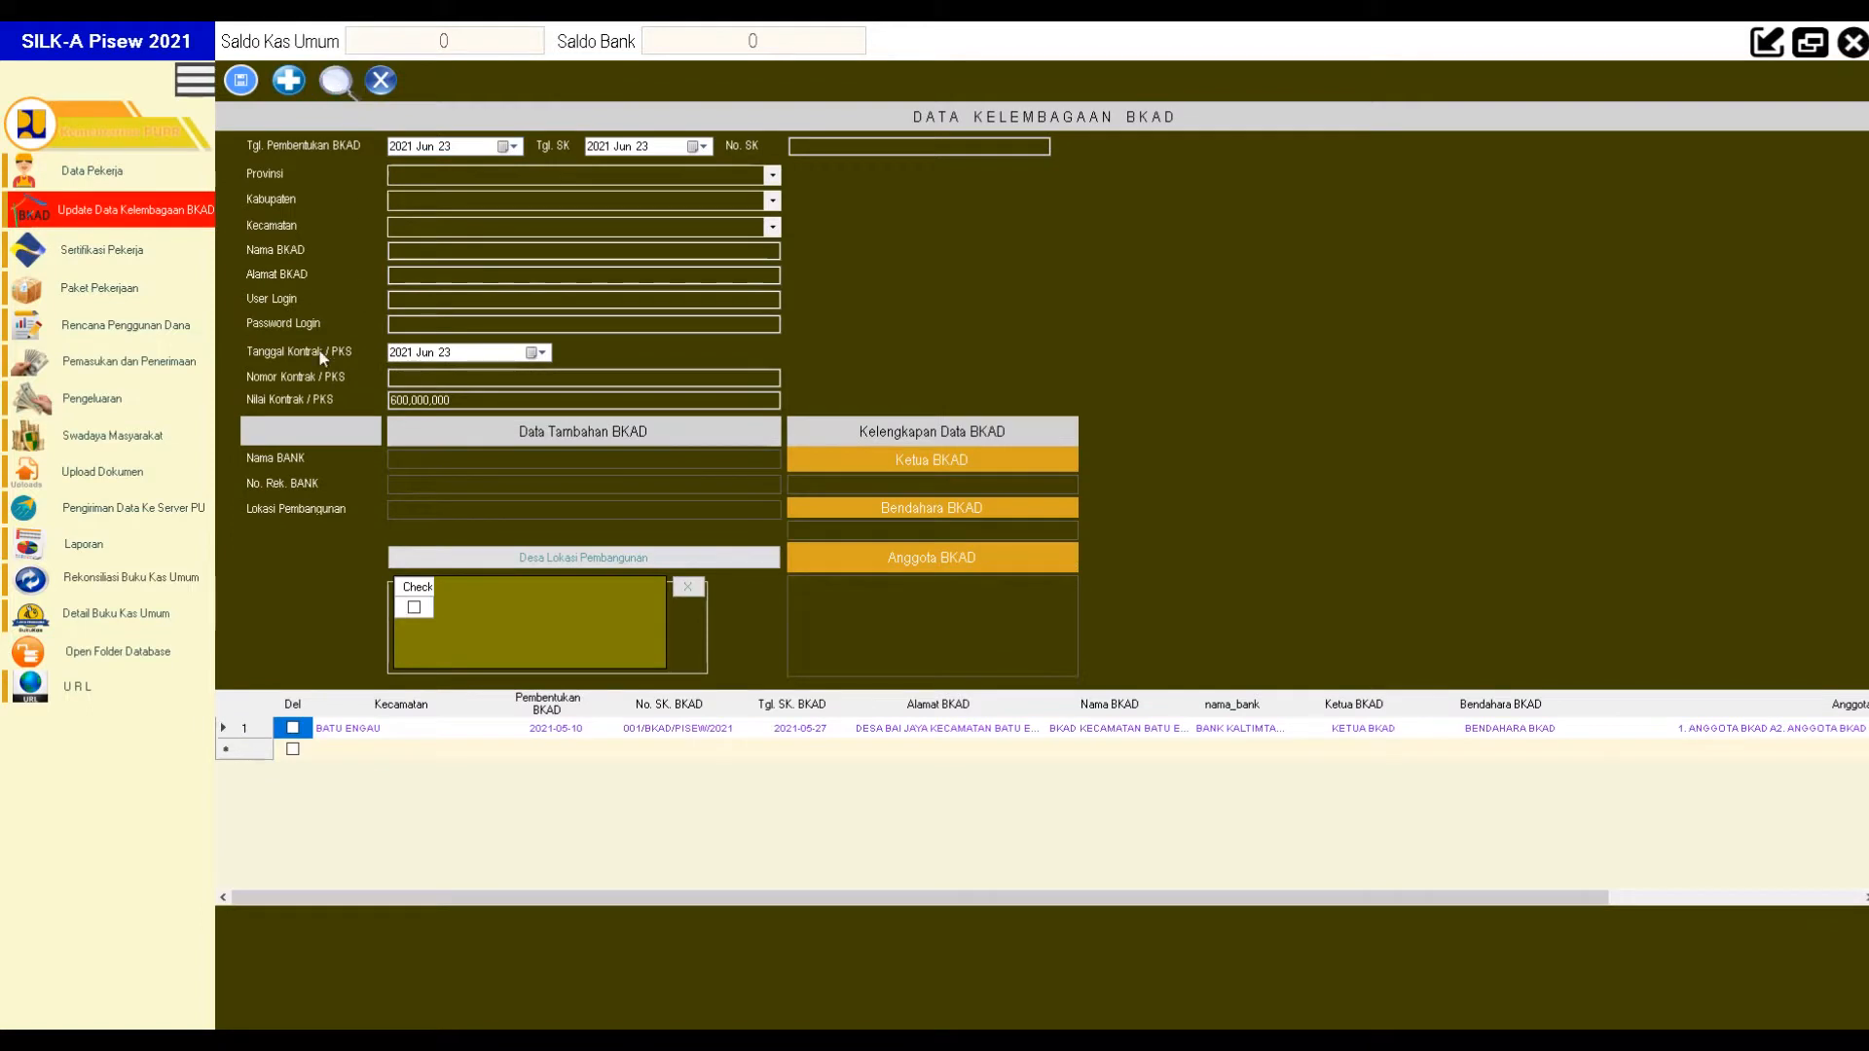
pyautogui.click(104, 249)
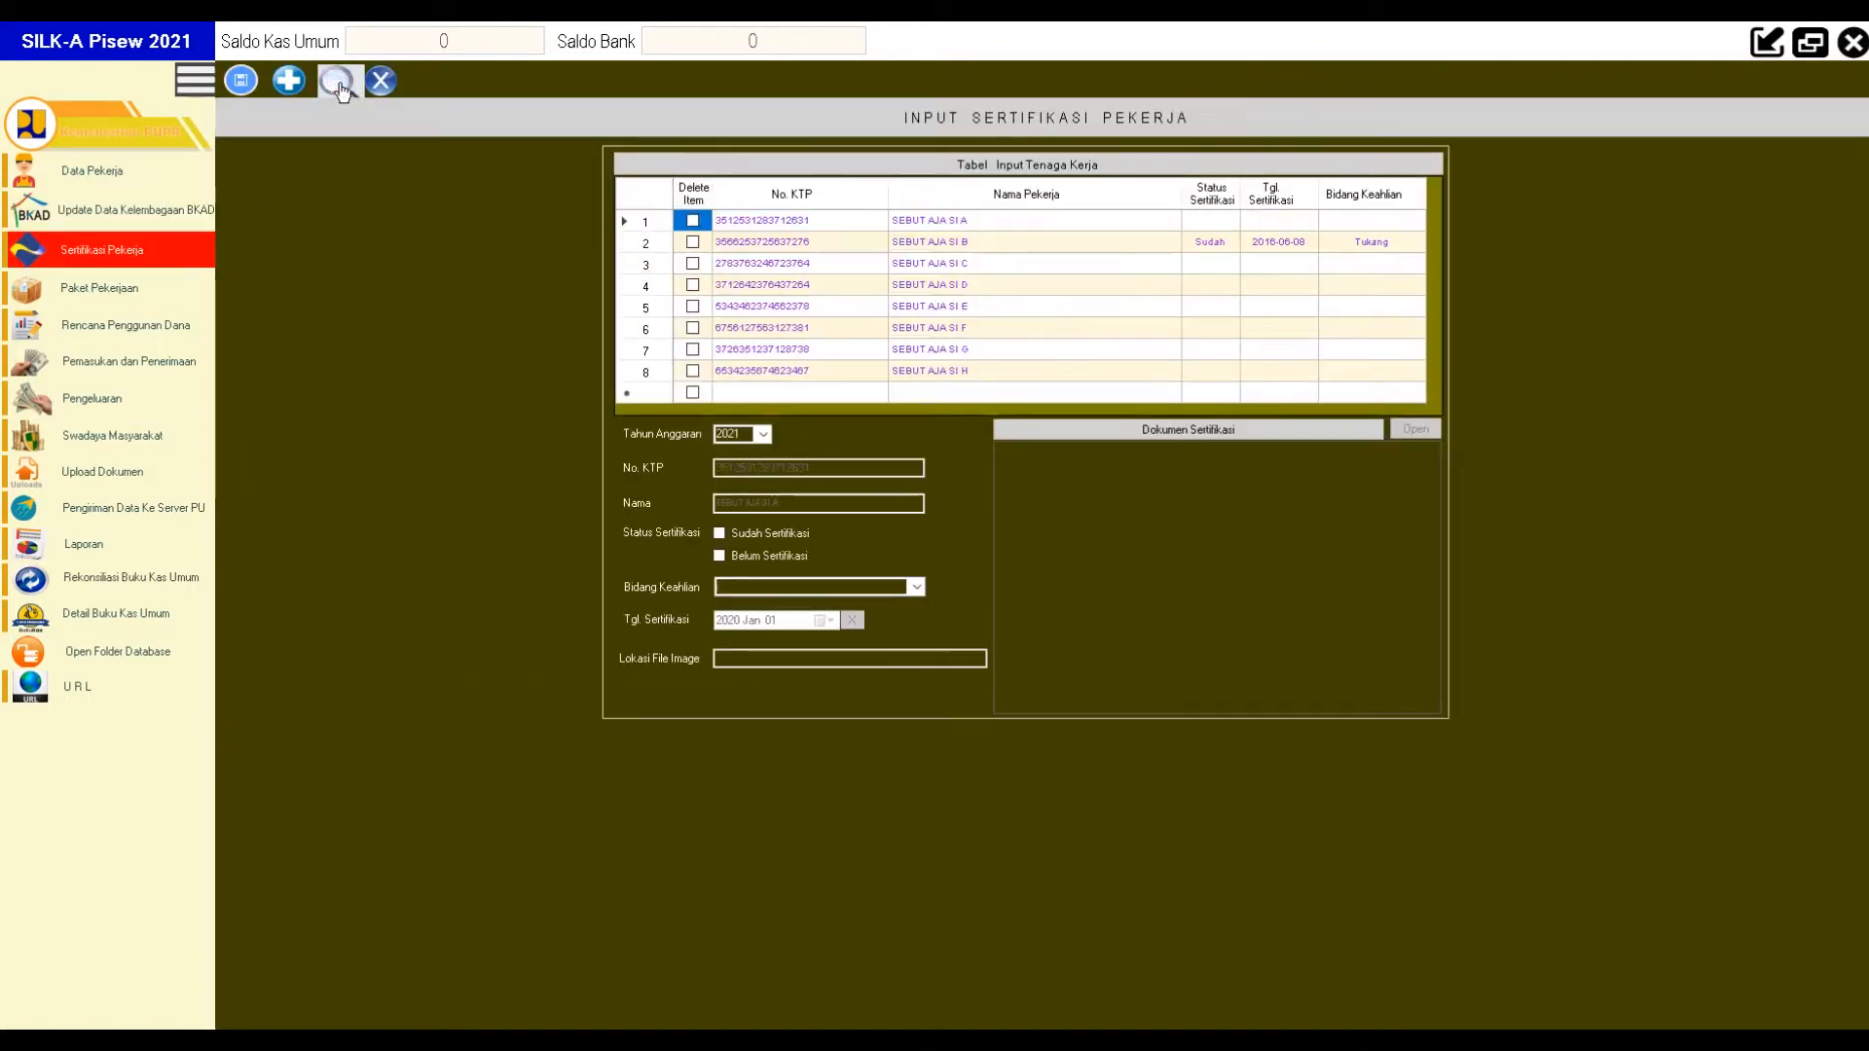
pyautogui.click(114, 296)
pyautogui.click(346, 90)
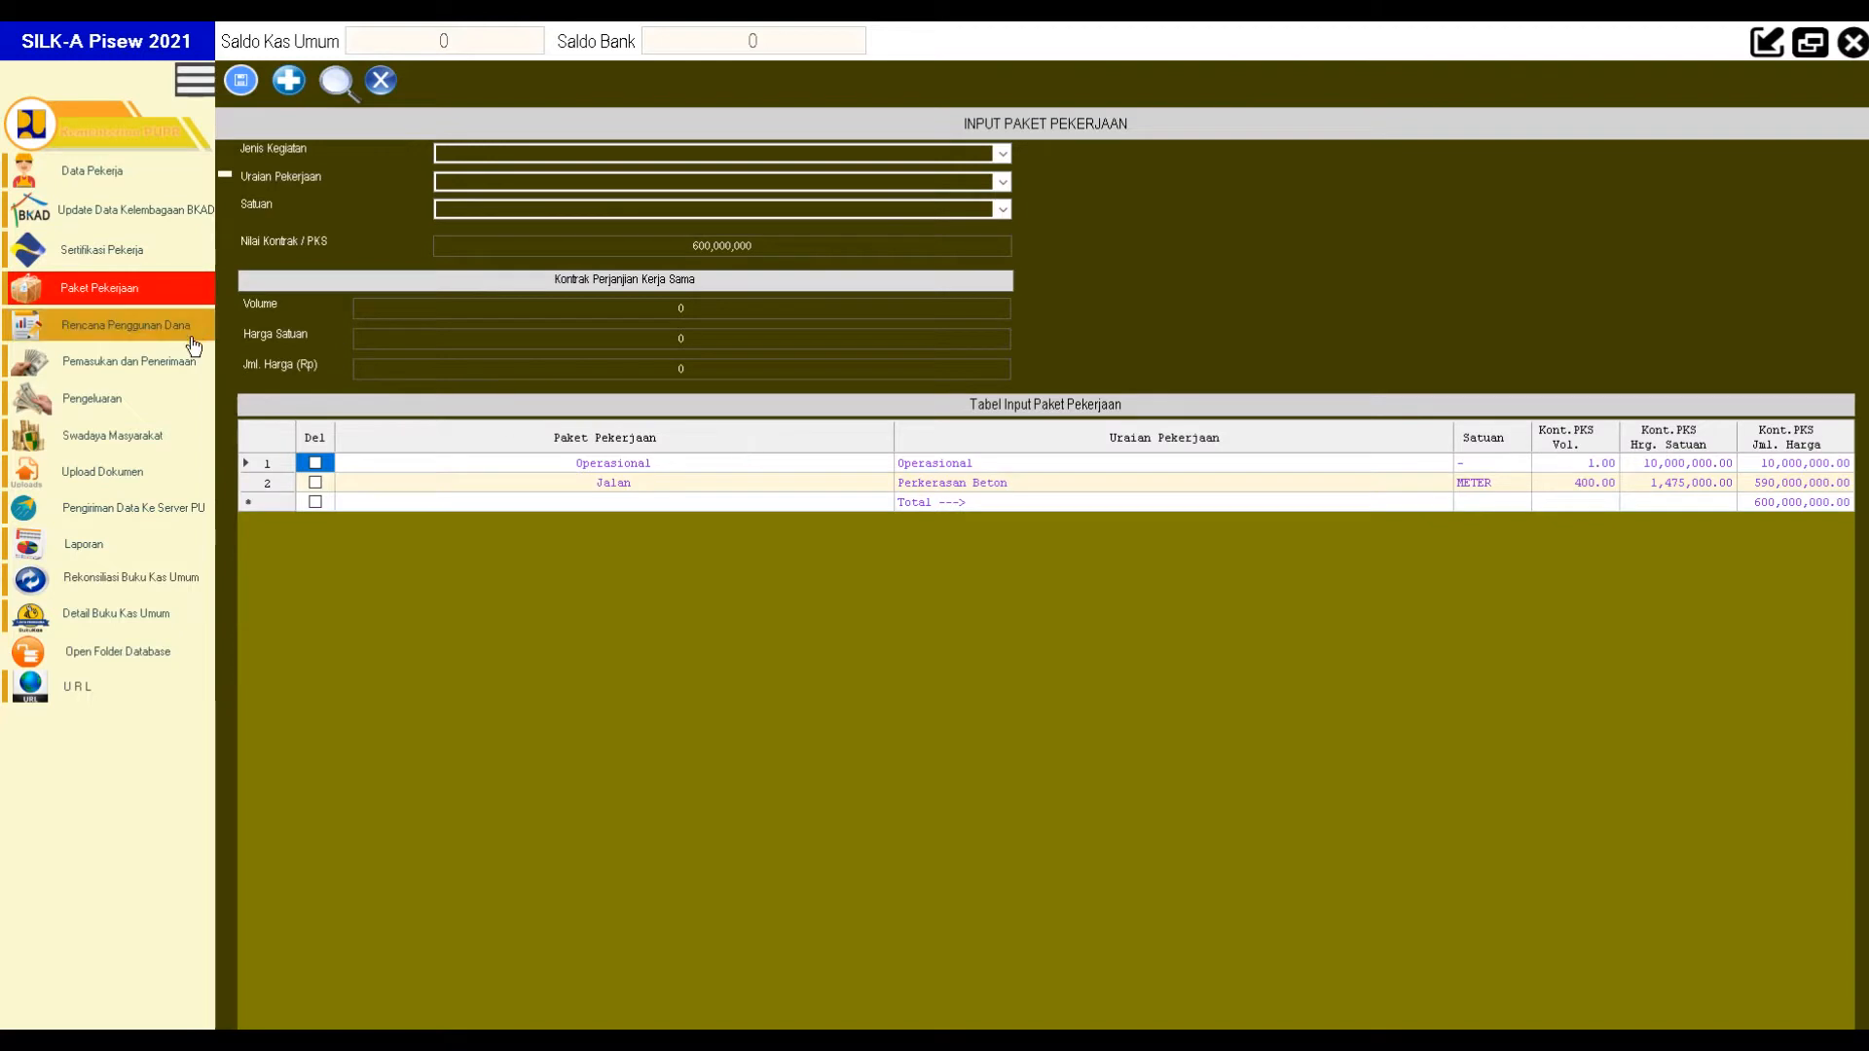
# In Rencana Penggunaan Dana, load the table and set both Jenis Kegiatan and Uraian Pekerjaan to Operasional with unit "-".
pyautogui.click(149, 340)
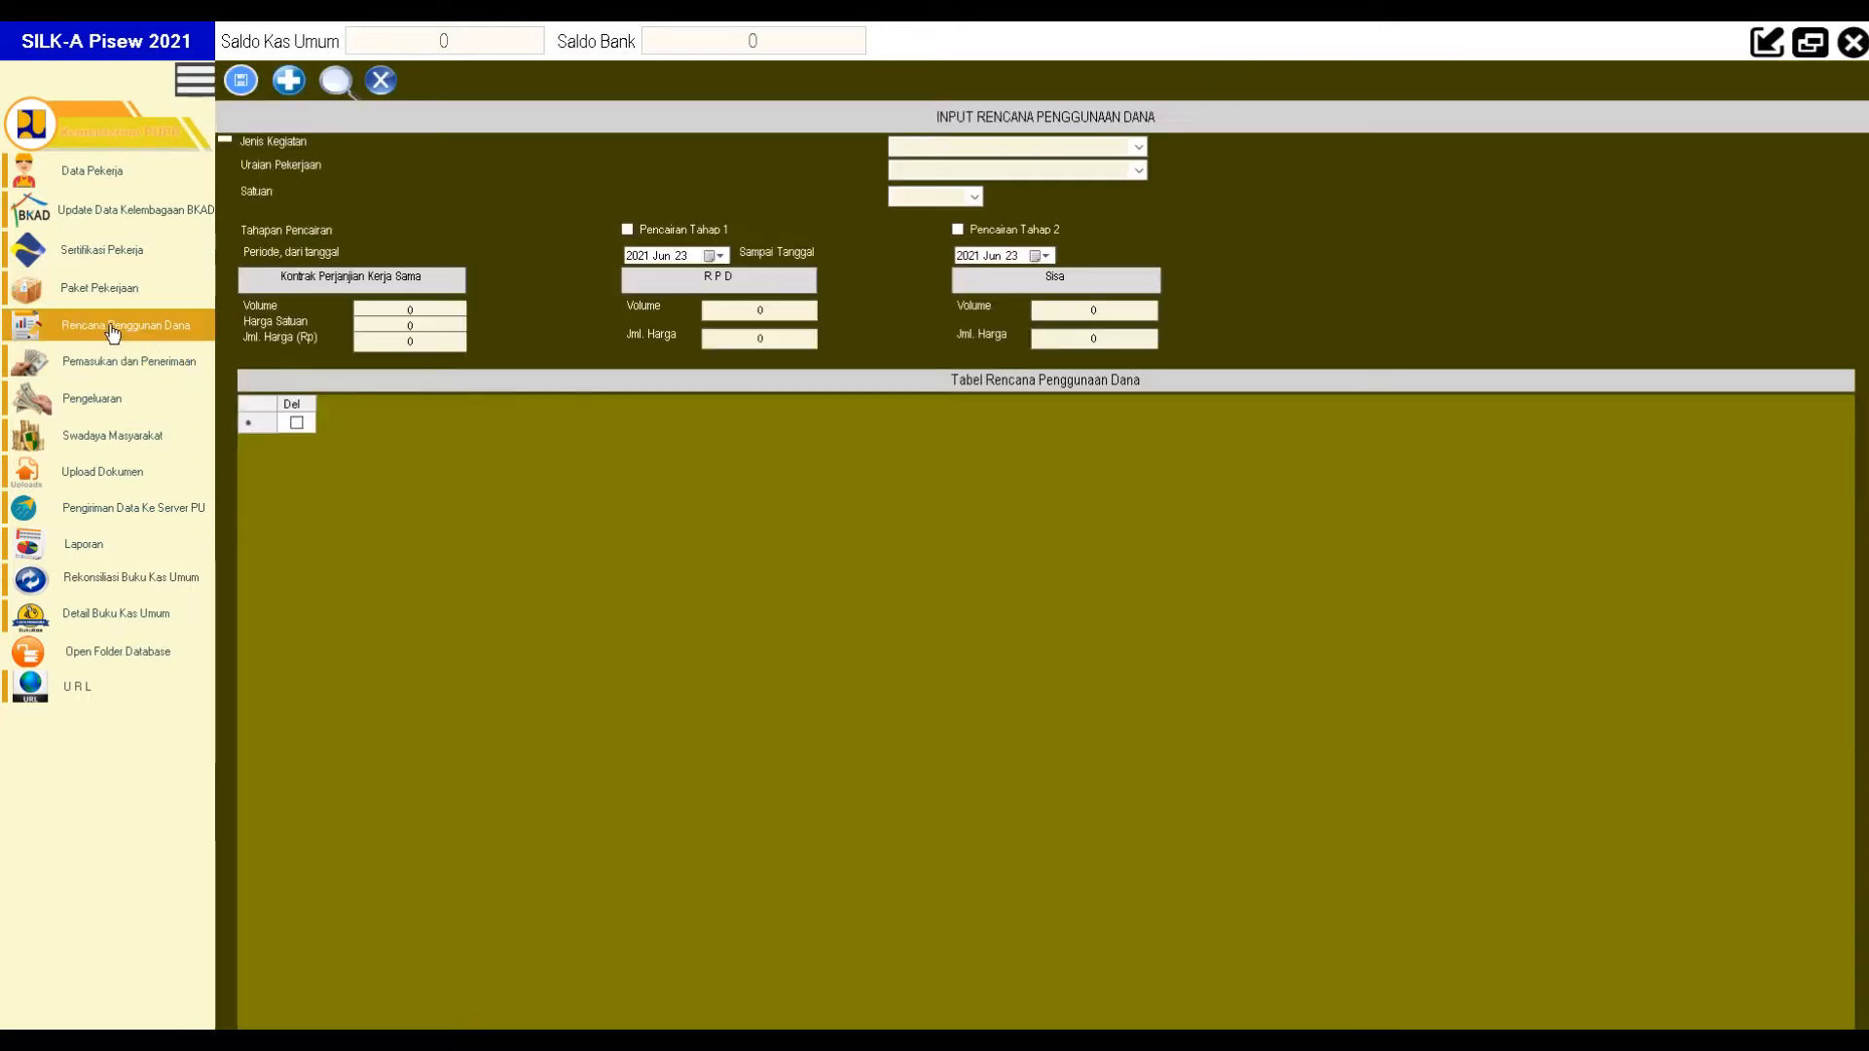
pyautogui.click(337, 90)
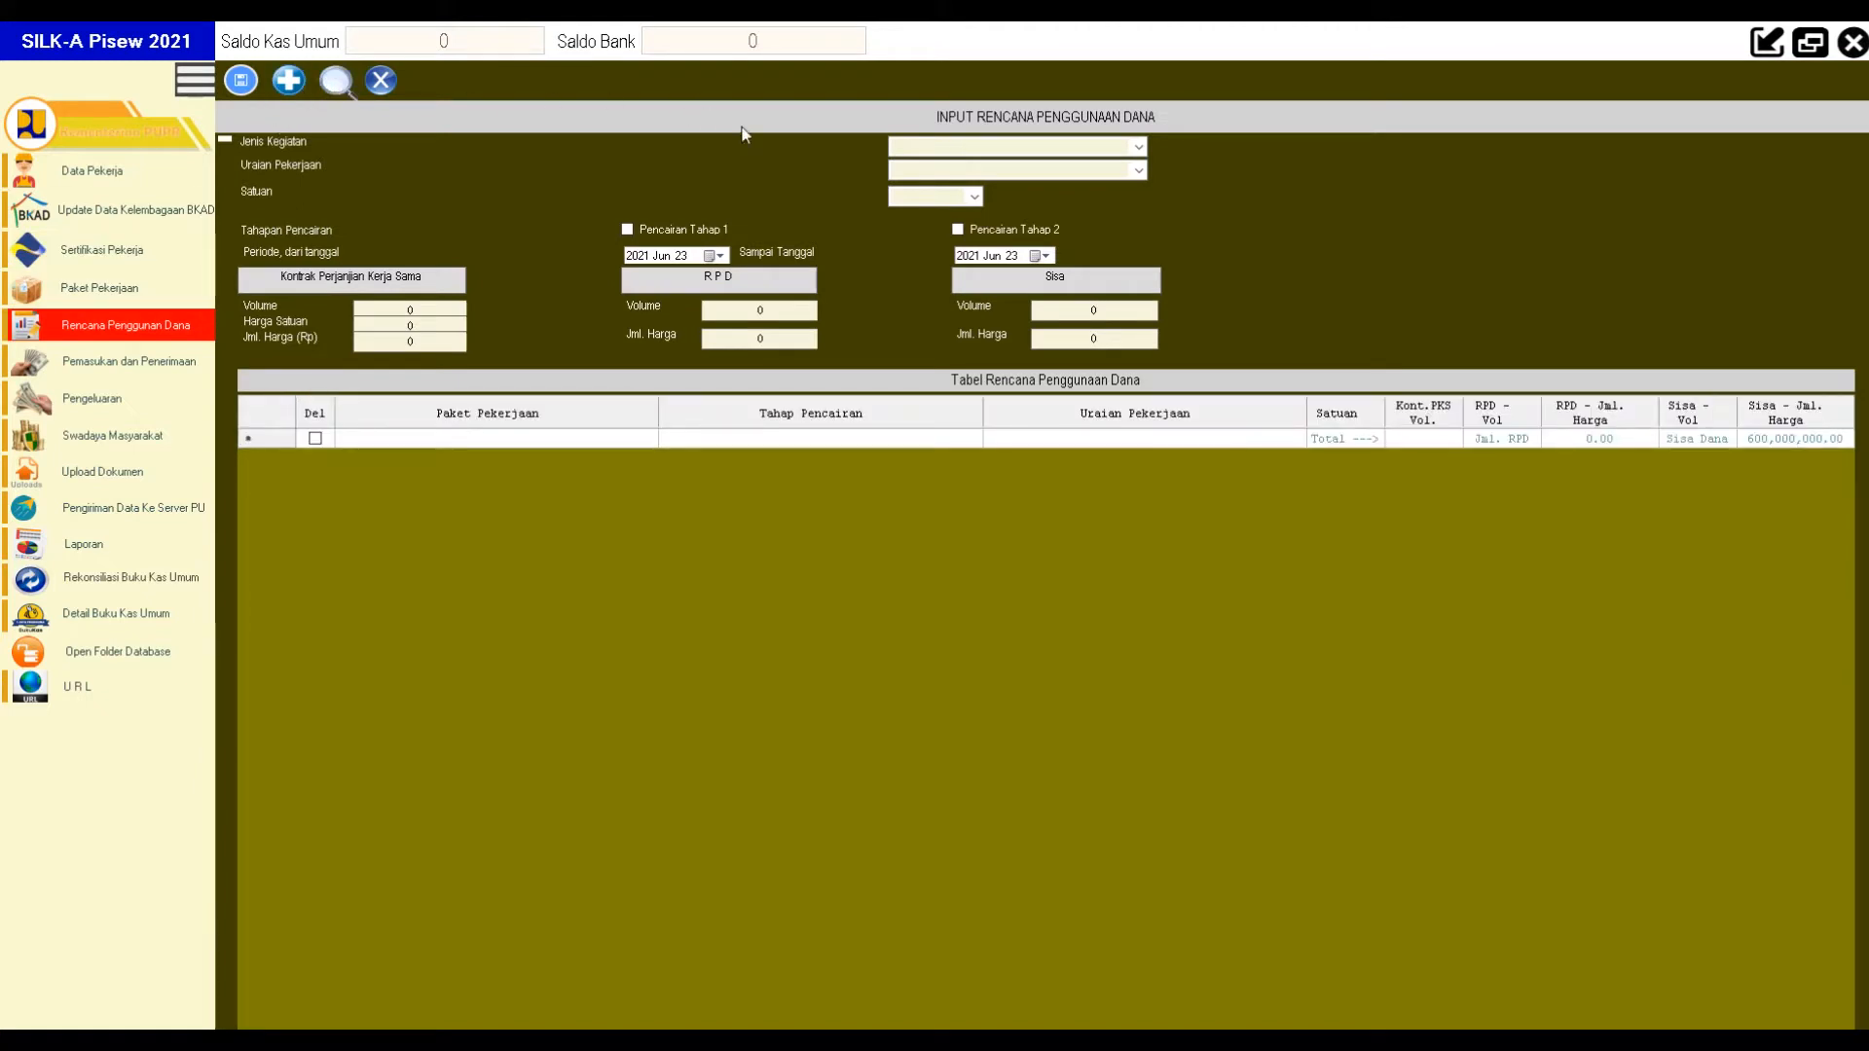
pyautogui.click(1138, 147)
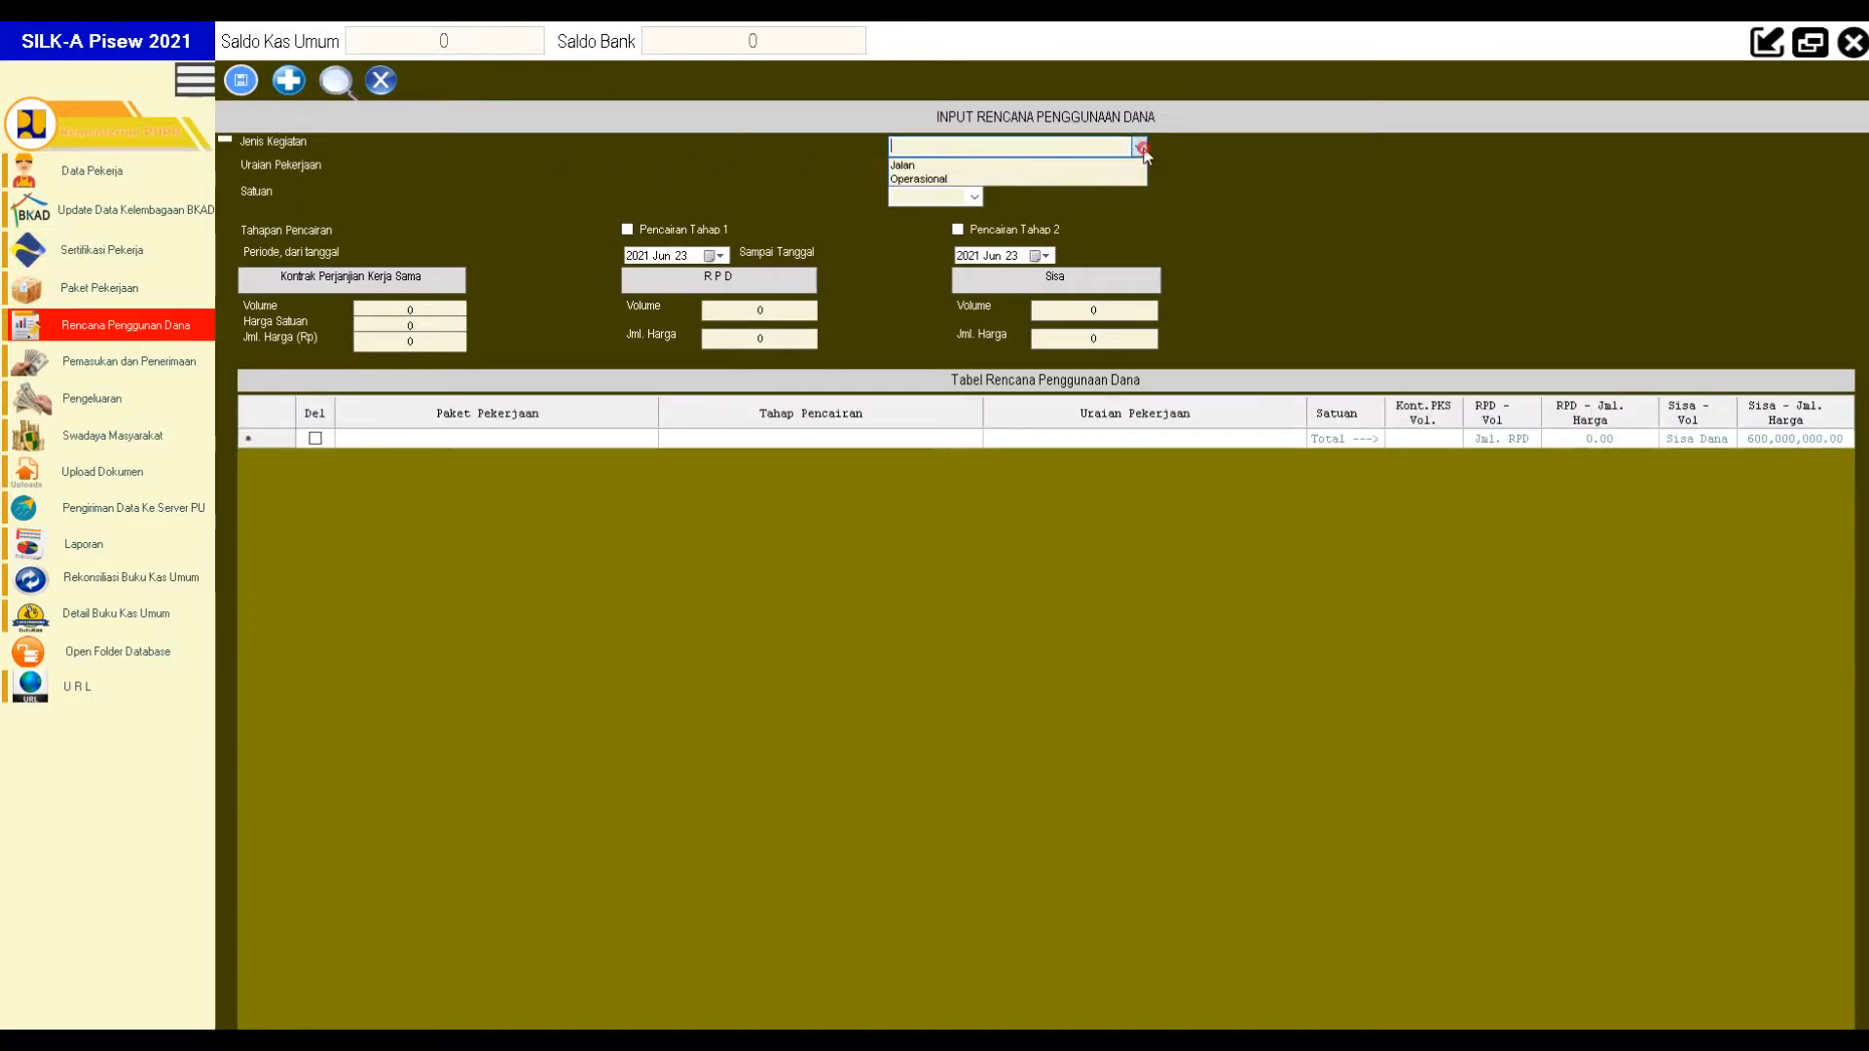
pyautogui.click(930, 180)
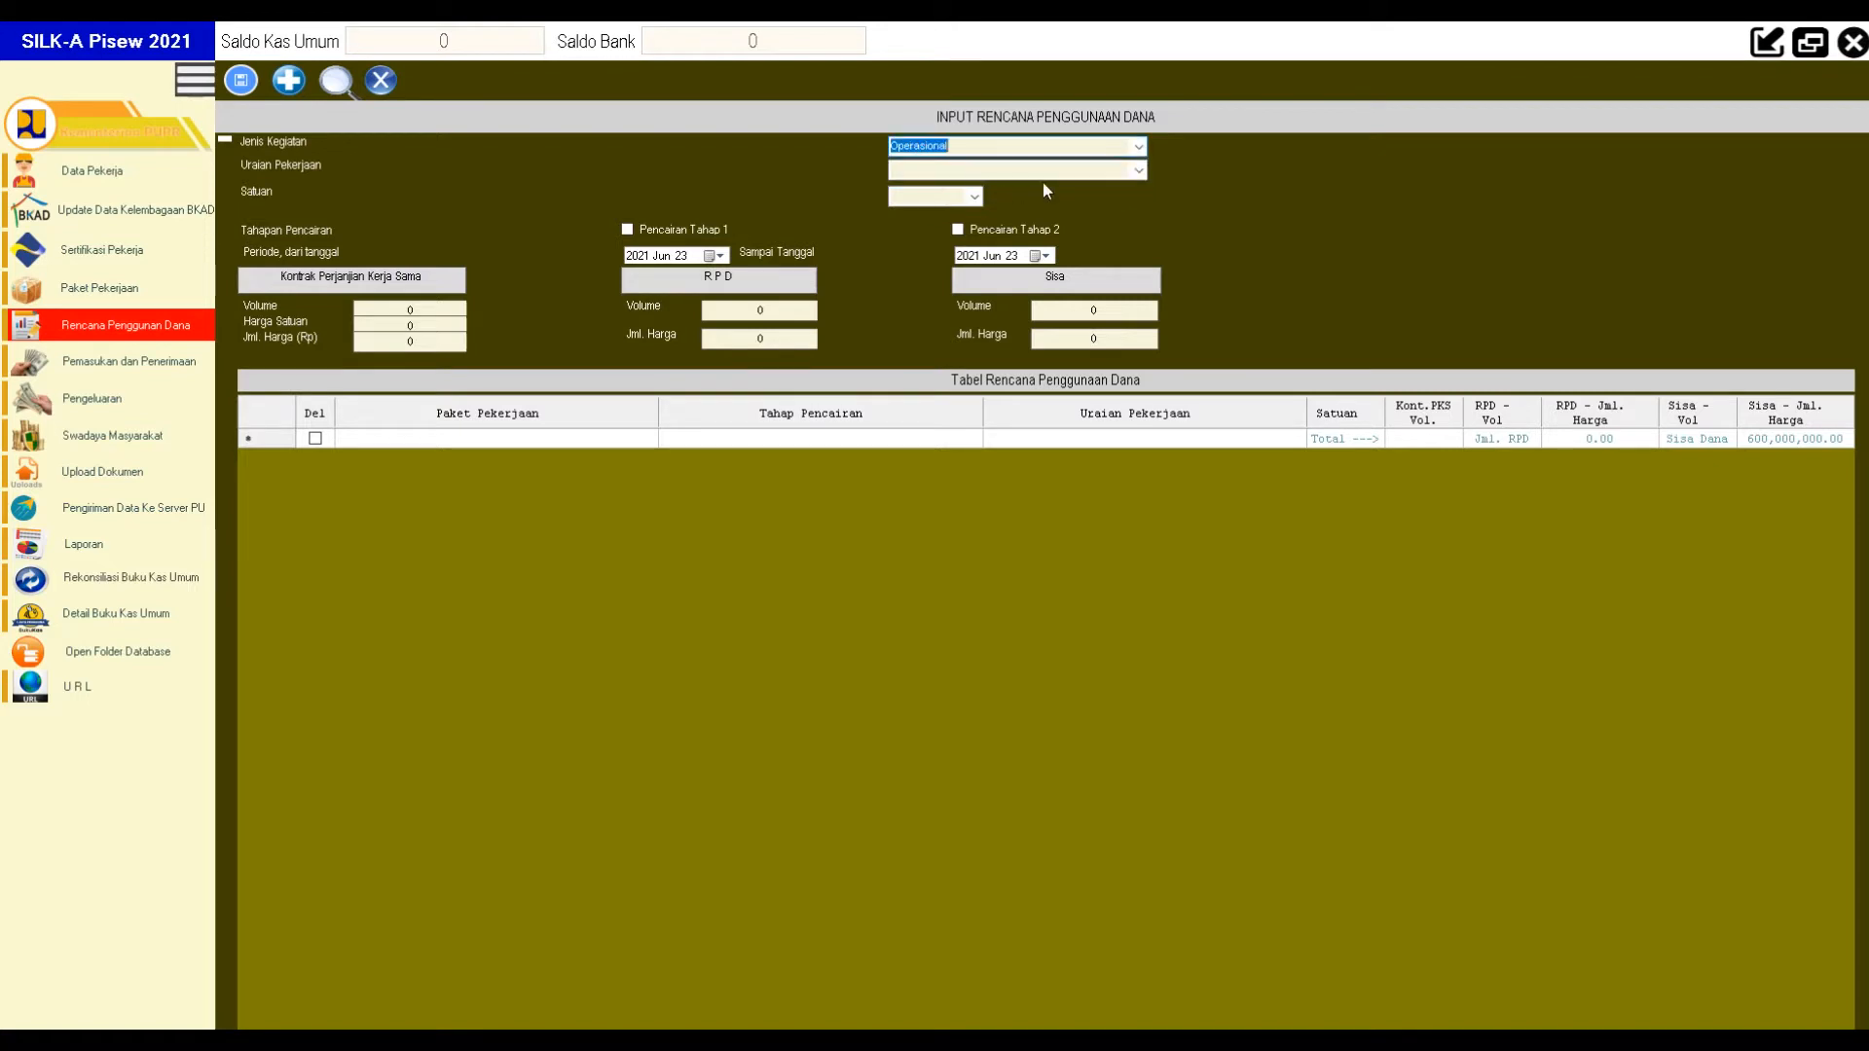
pyautogui.click(1029, 190)
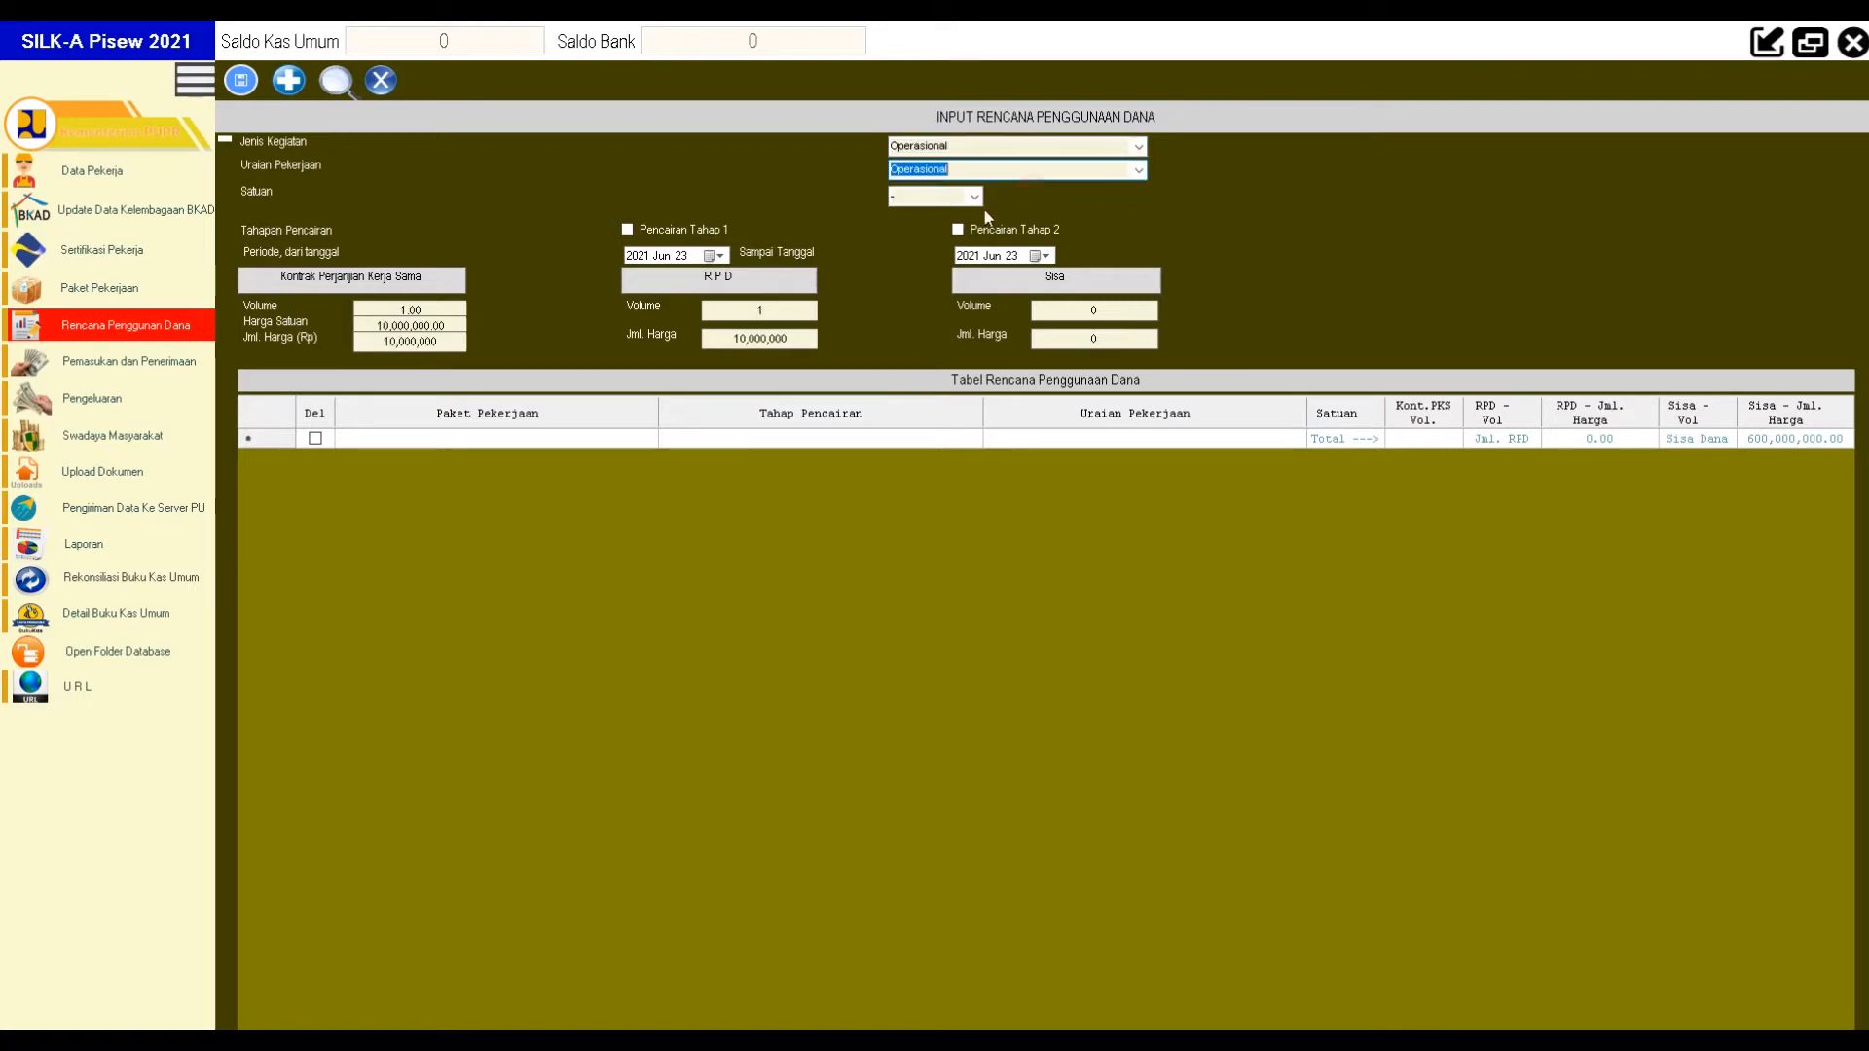
pyautogui.click(974, 198)
pyautogui.click(973, 199)
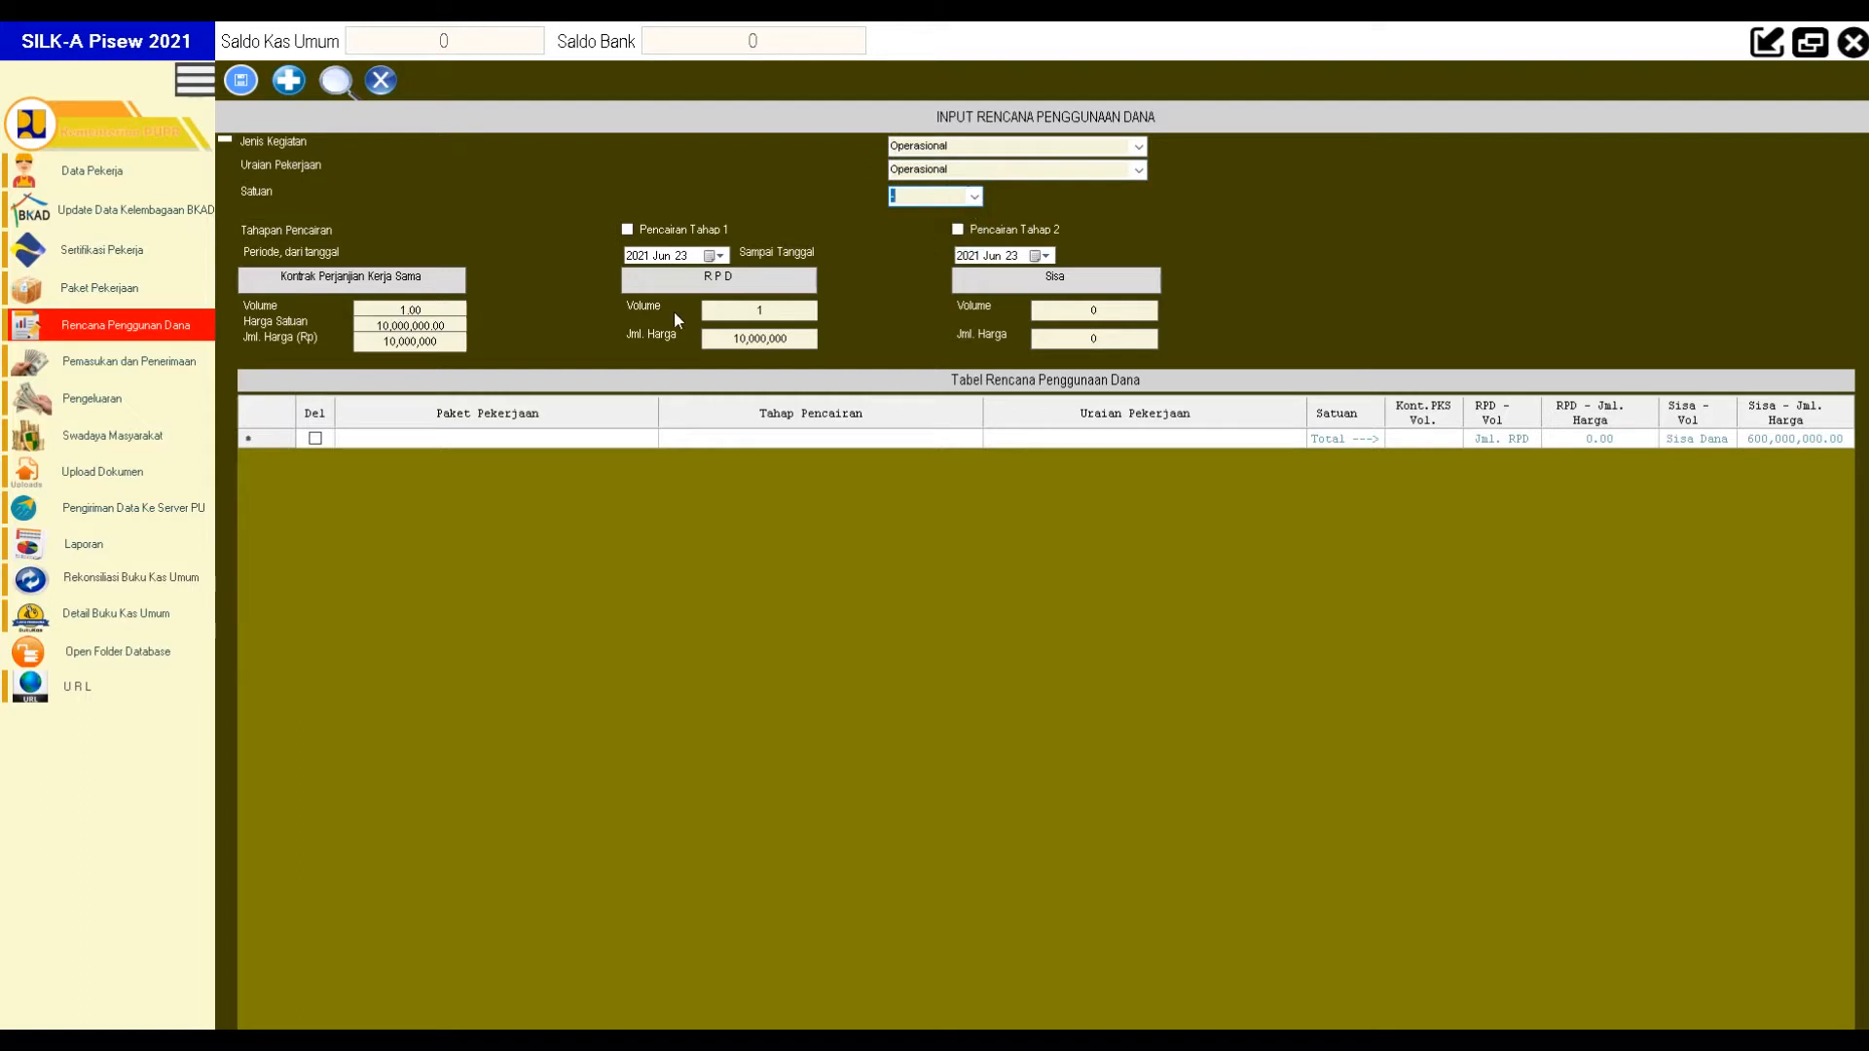
# Mark the Operasional entry as Pencairan Tahap 1 and set its period from 2021 Jun 02 to 2021 Aug 02.
pyautogui.click(626, 230)
pyautogui.click(720, 255)
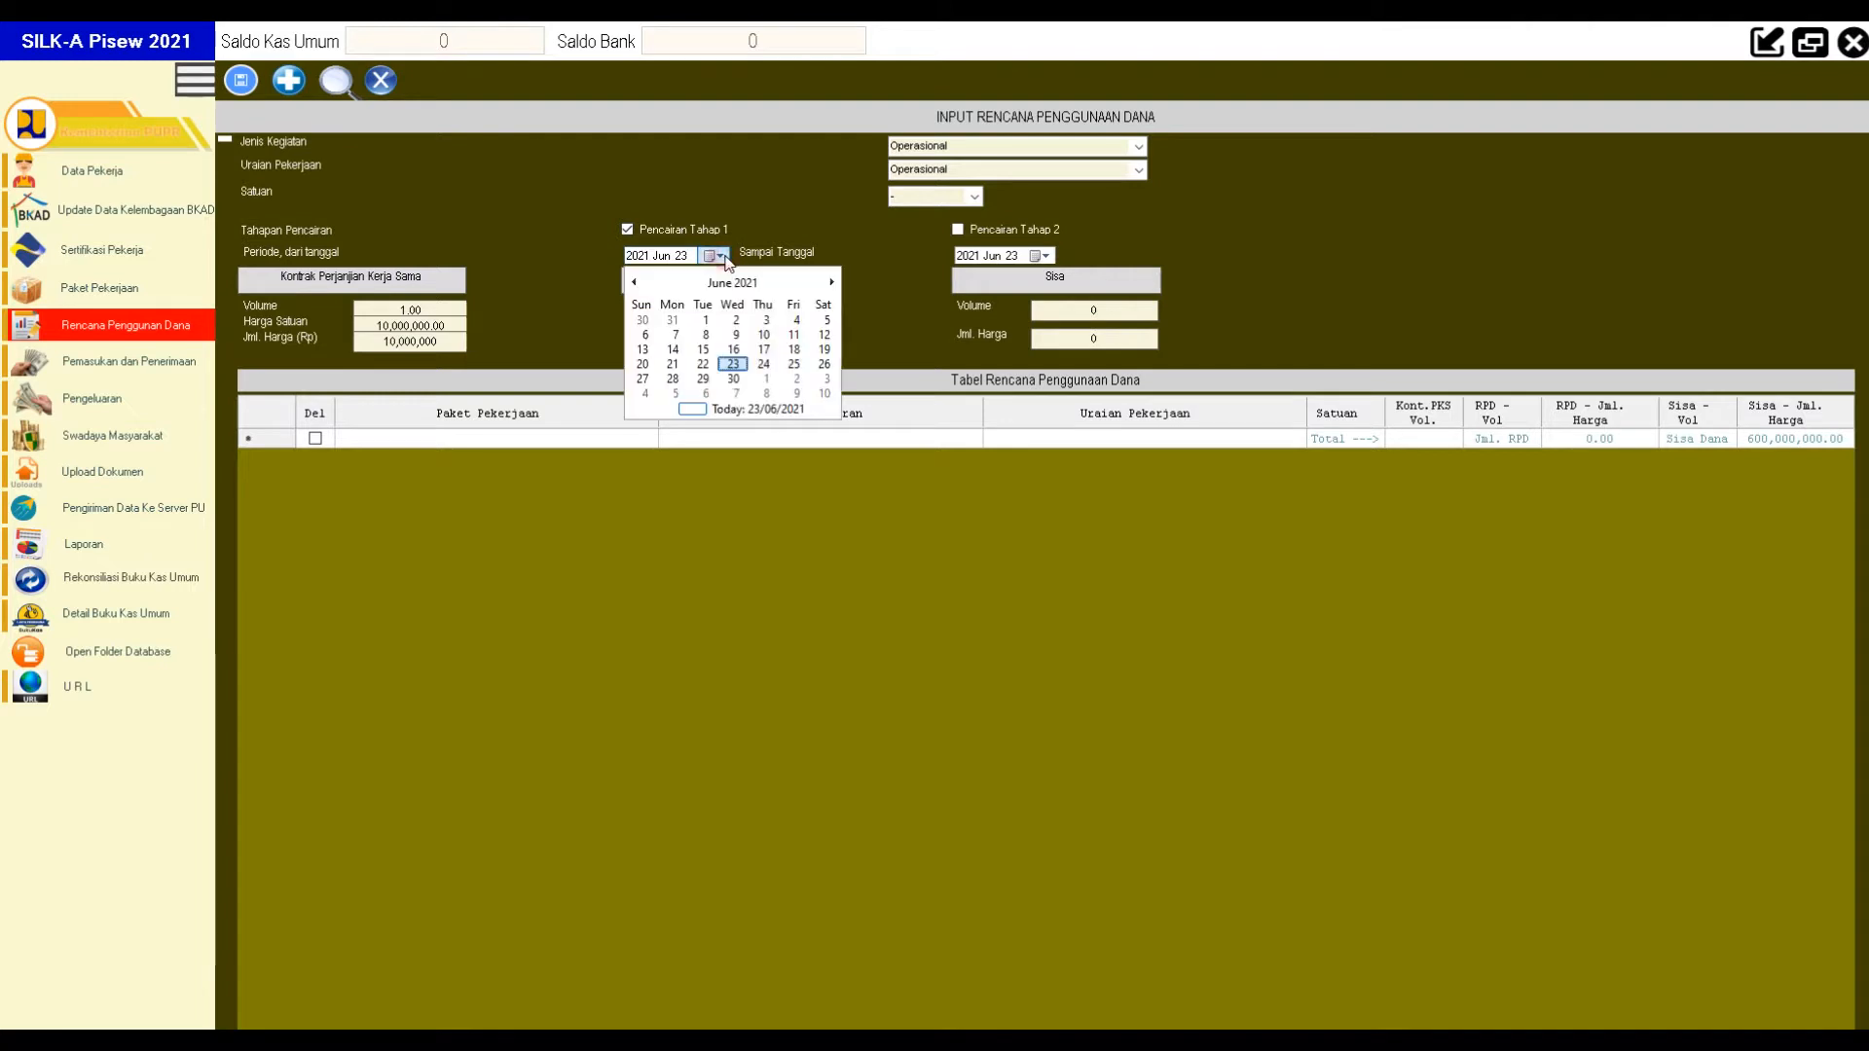
pyautogui.click(736, 319)
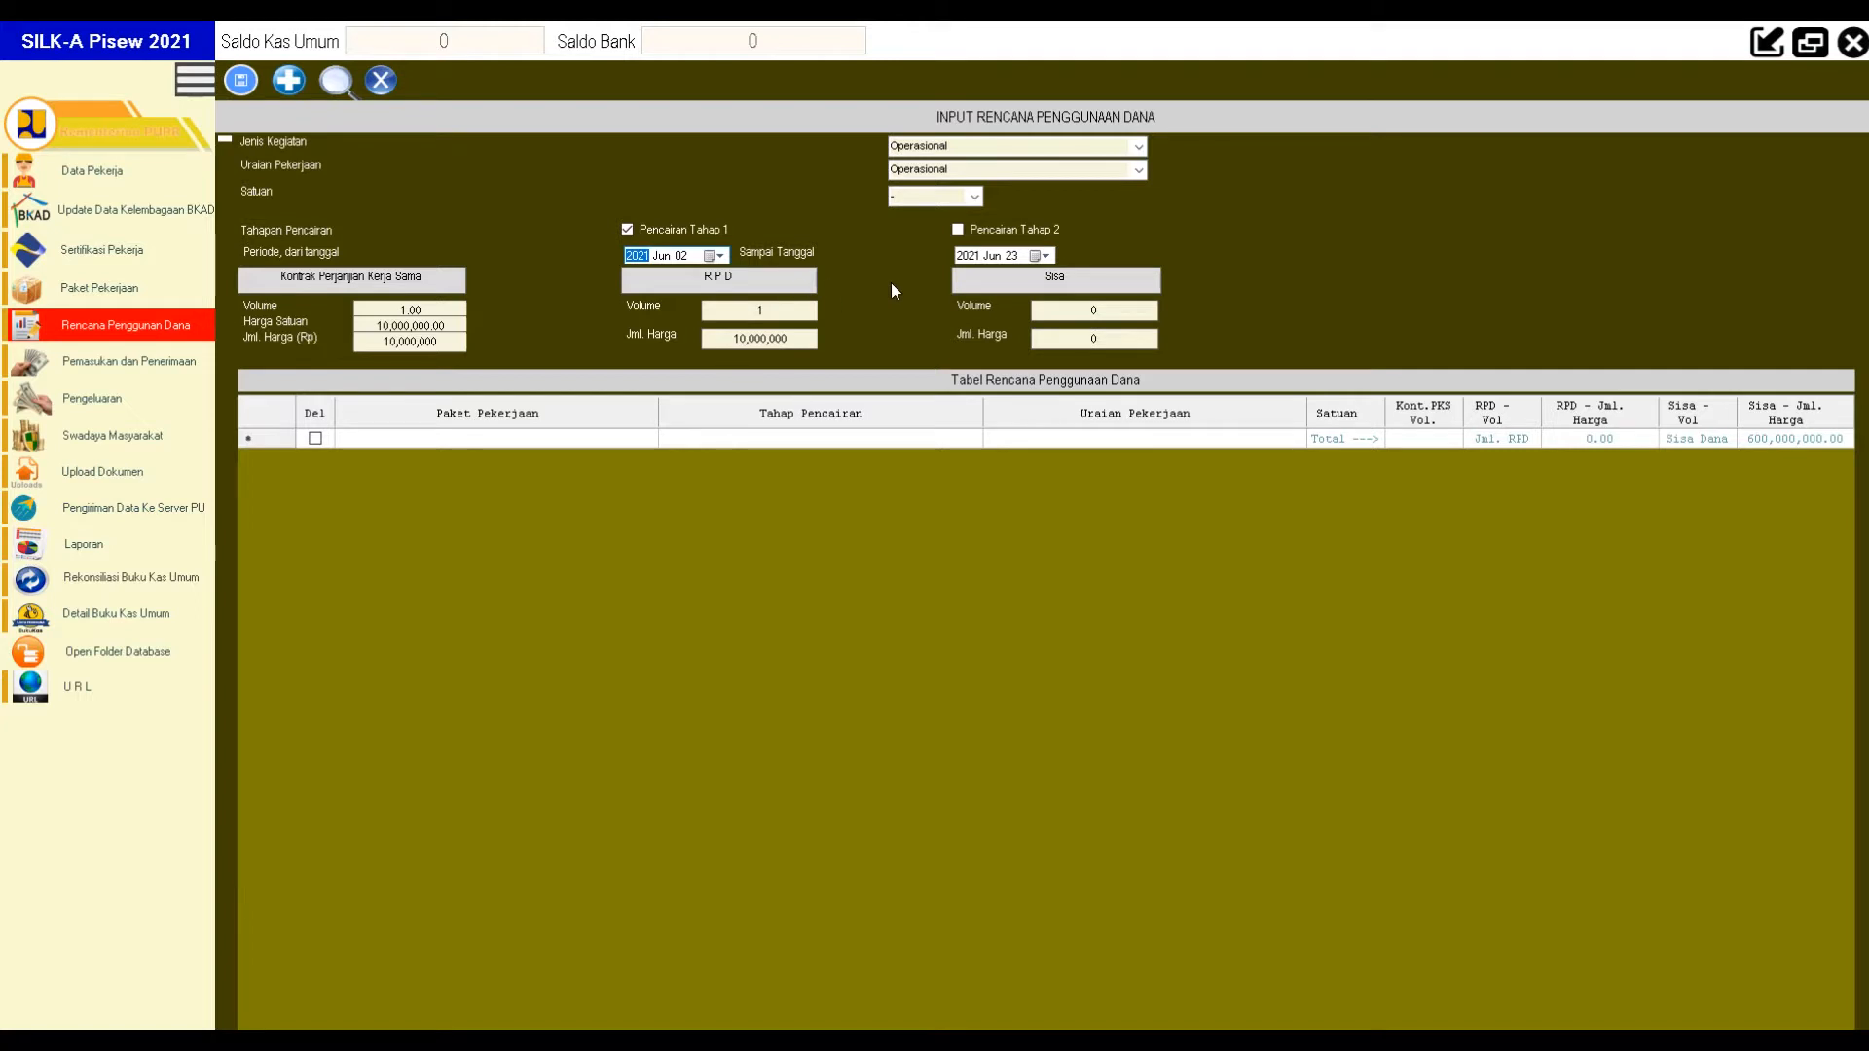
pyautogui.click(1040, 256)
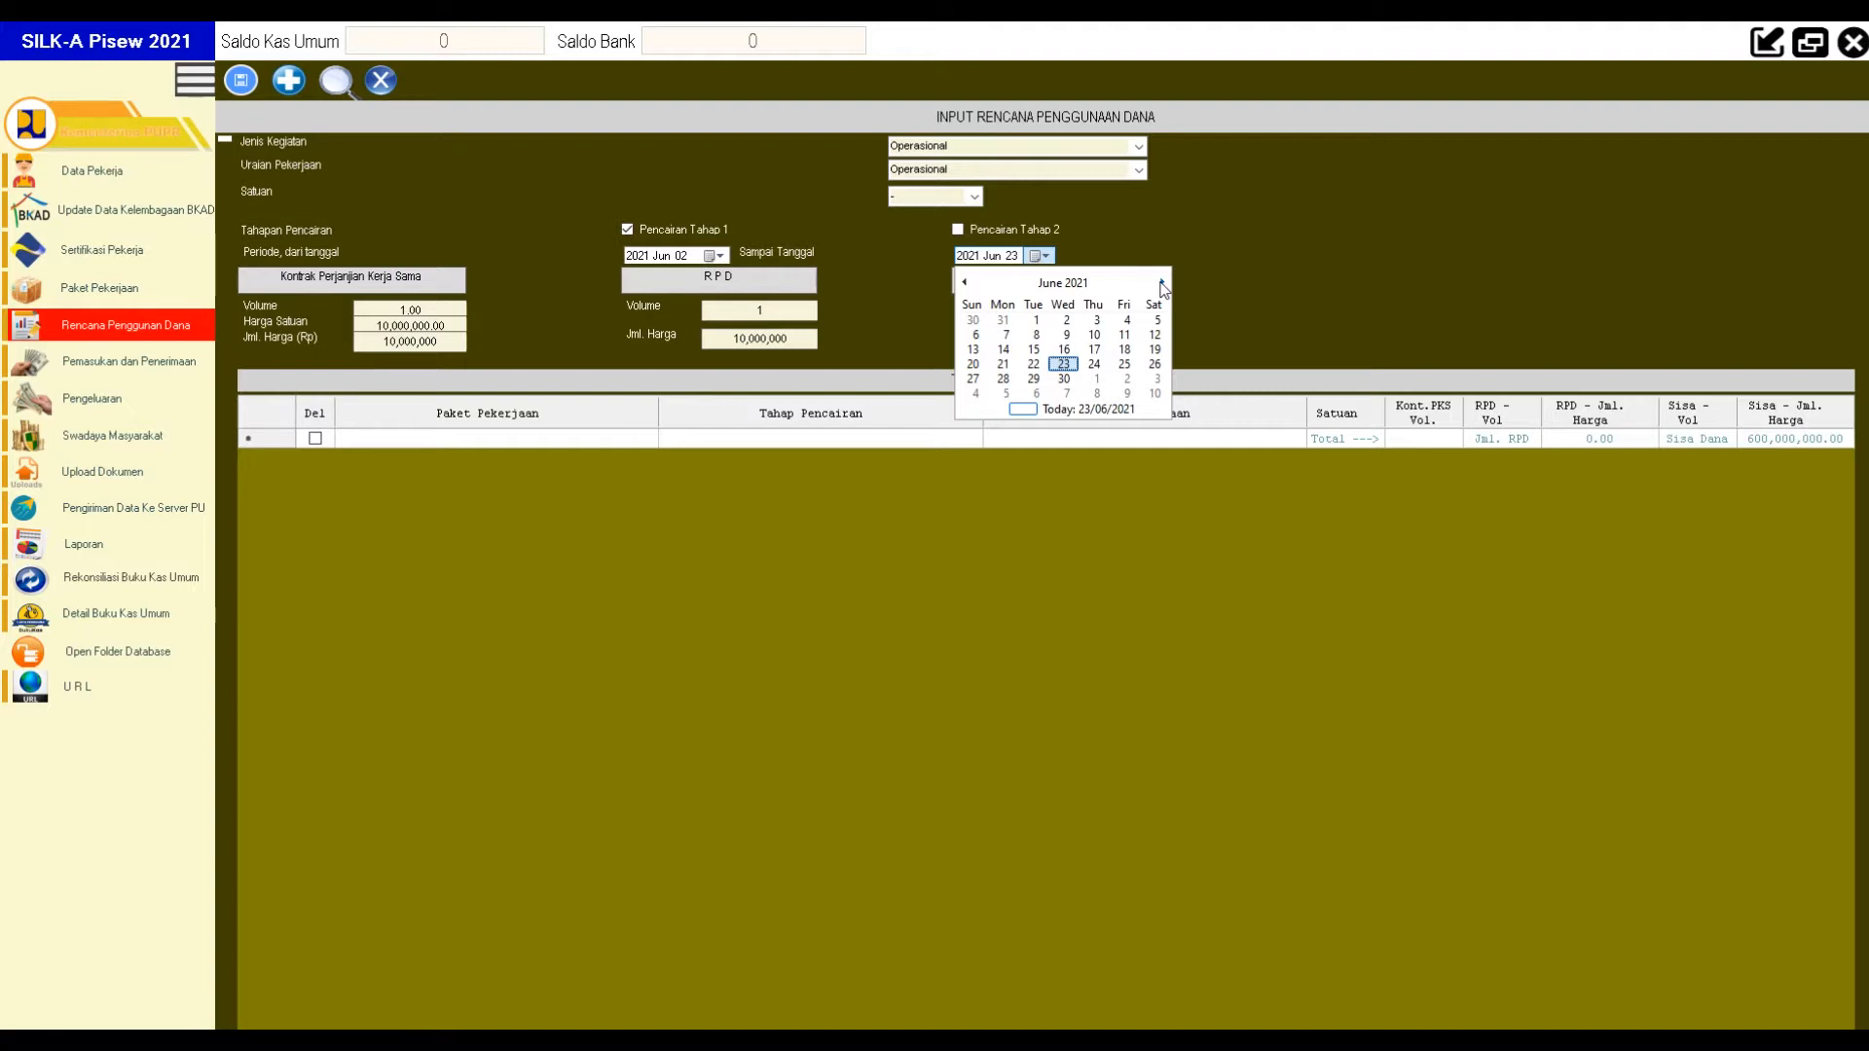
pyautogui.click(1161, 282)
pyautogui.click(1161, 283)
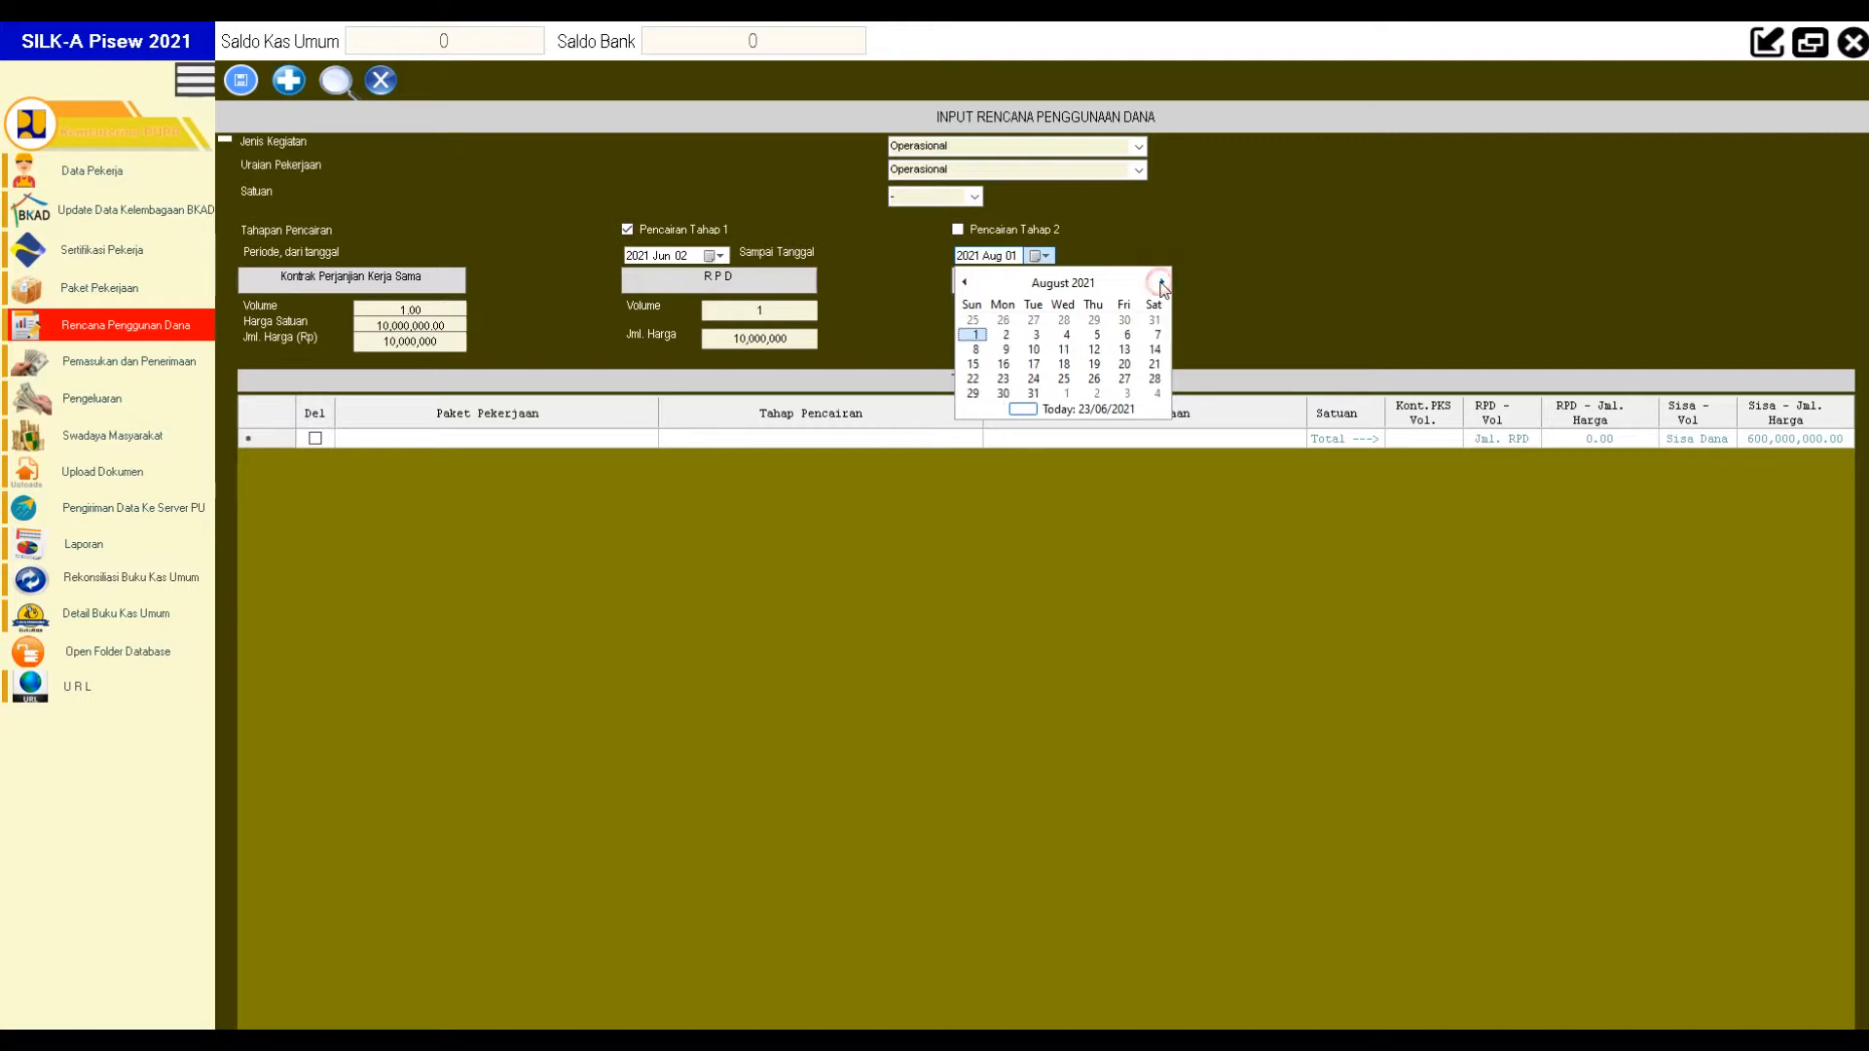
pyautogui.click(1005, 335)
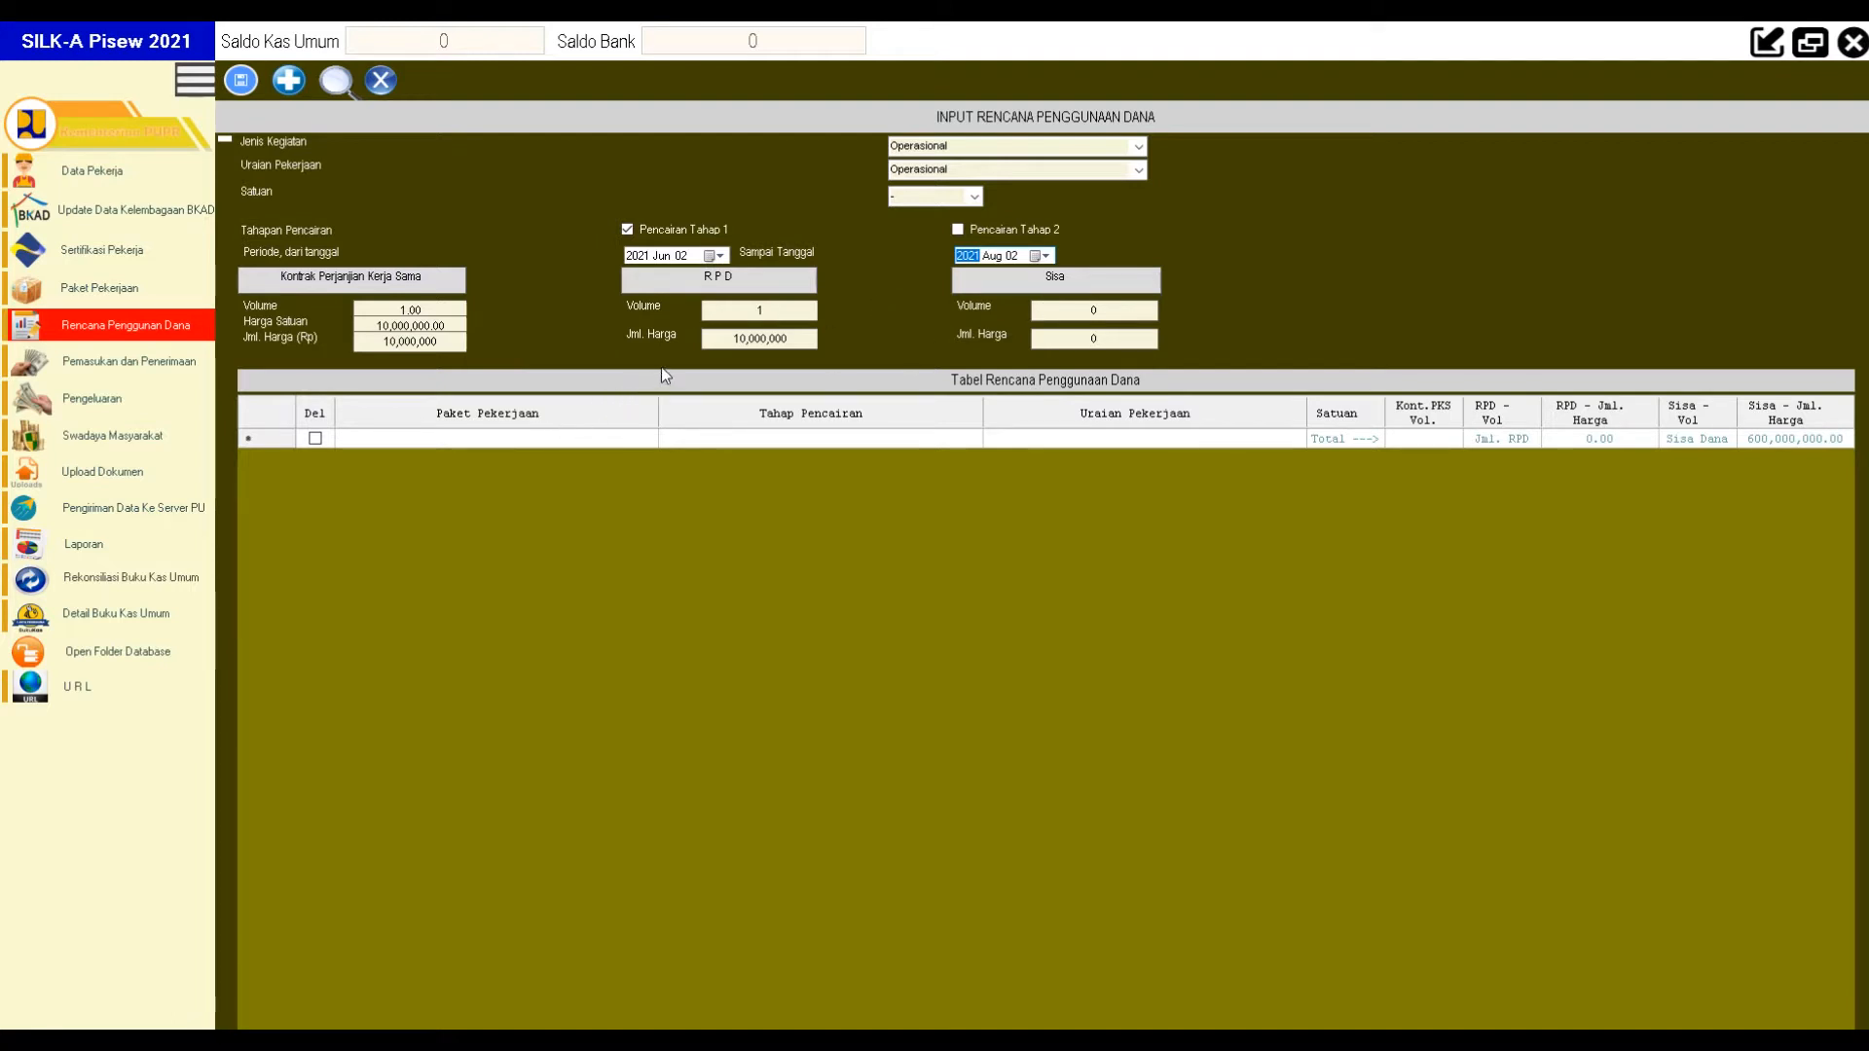
# Set the RPD volume of the Operasional entry to 0.5 and save the entry.
pyautogui.click(781, 306)
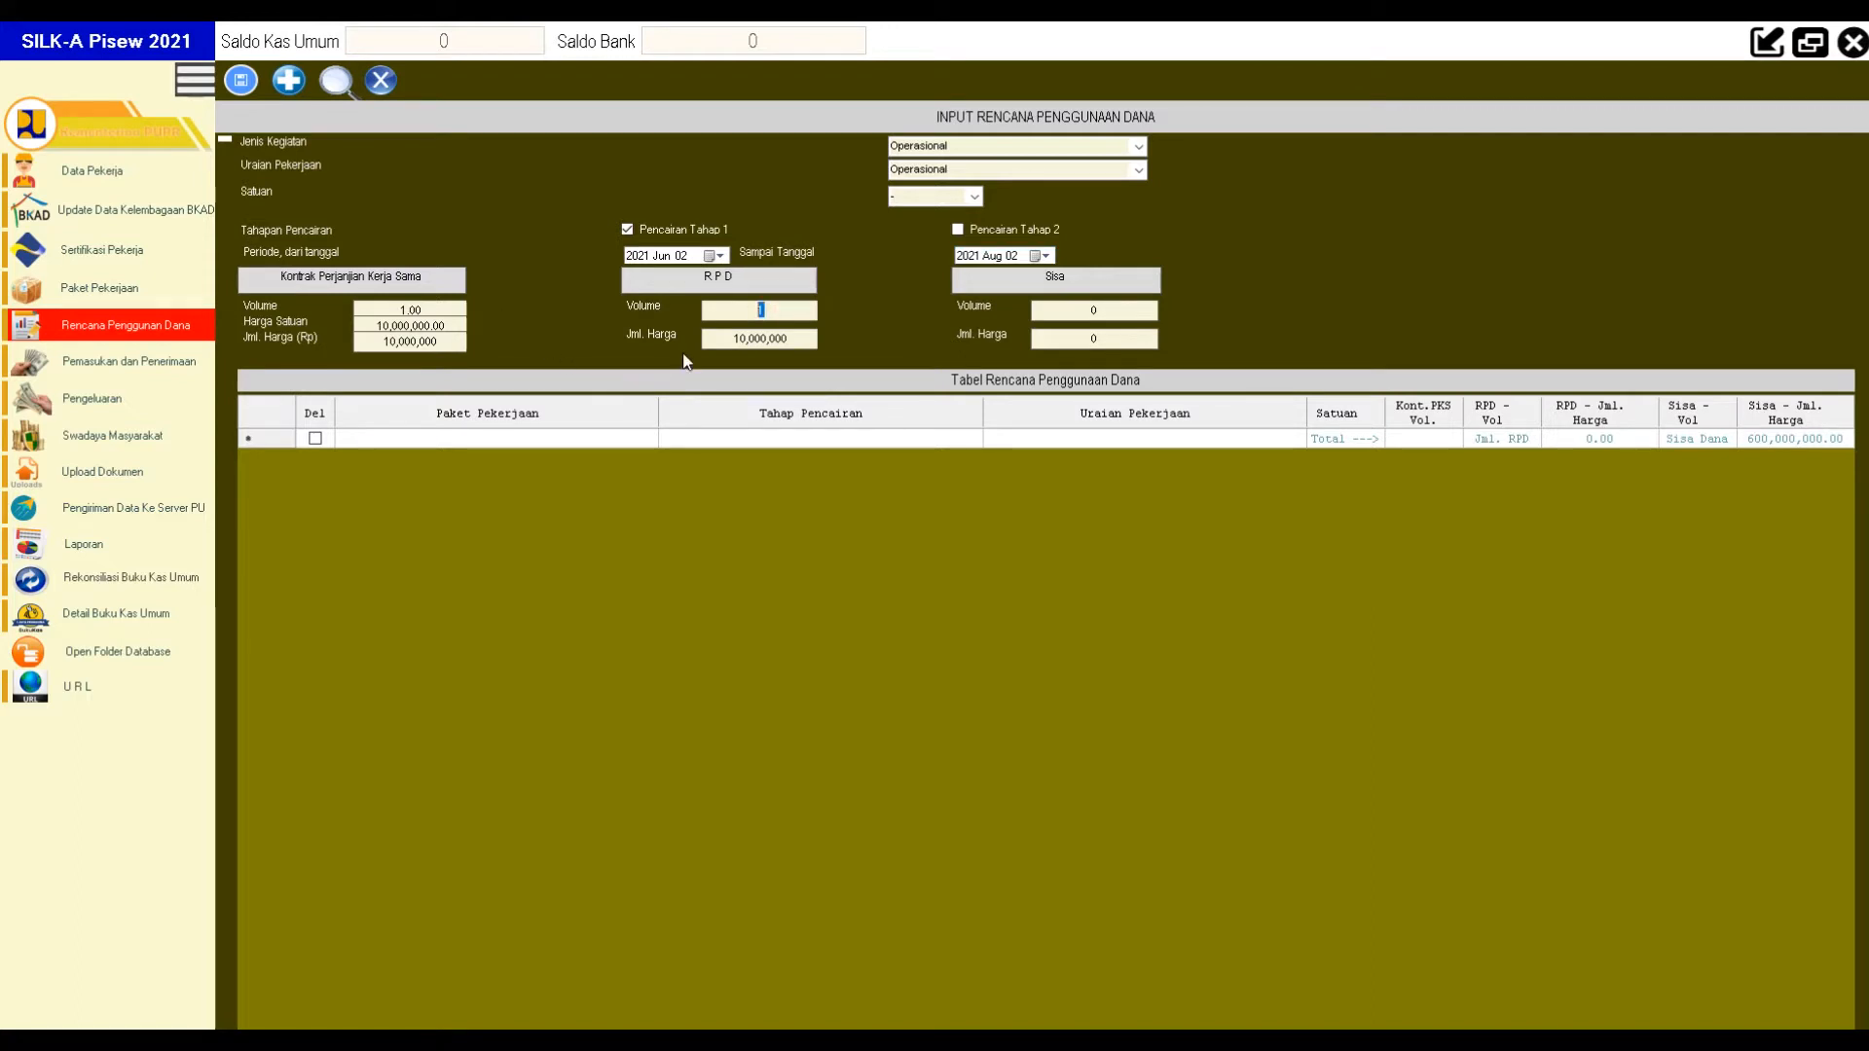
pyautogui.write('0')
pyautogui.write('0.5')
pyautogui.click(242, 85)
# Check the saved Operasional Tahap 1 entry by loading it into the form and refreshing the table.
pyautogui.click(822, 439)
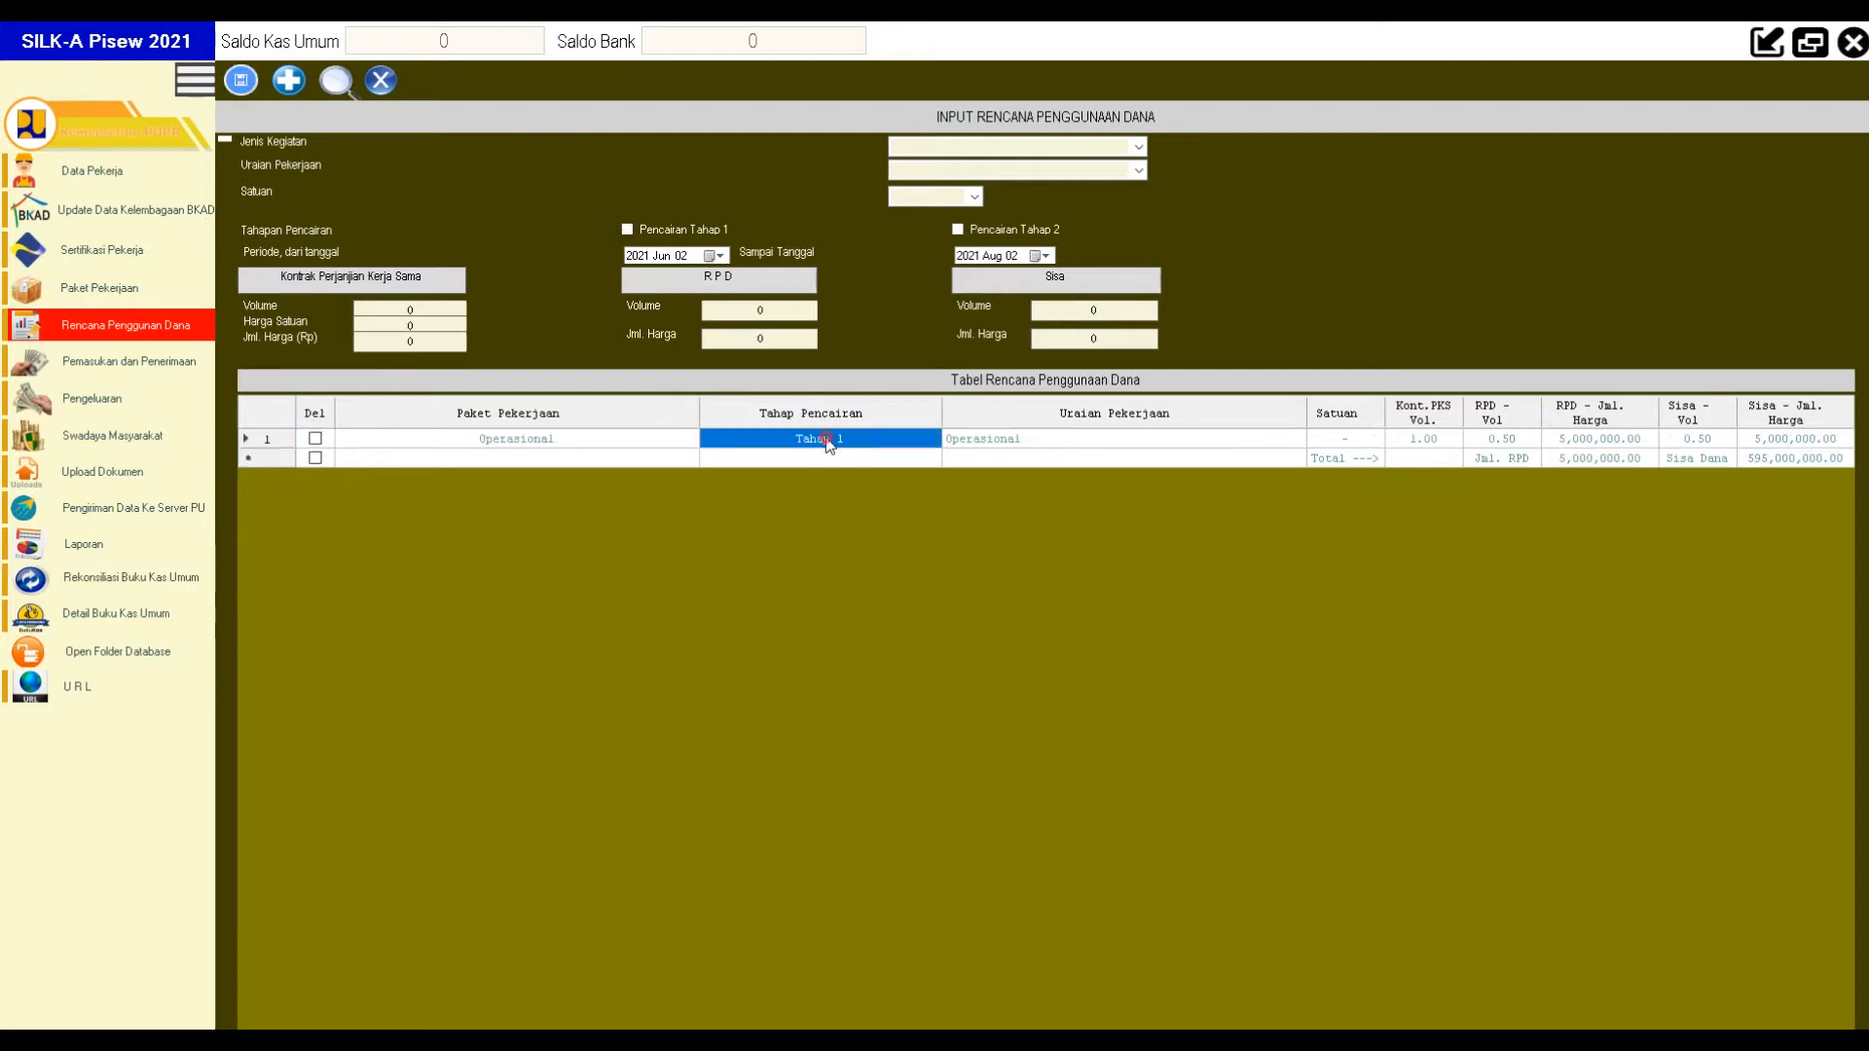
pyautogui.click(584, 438)
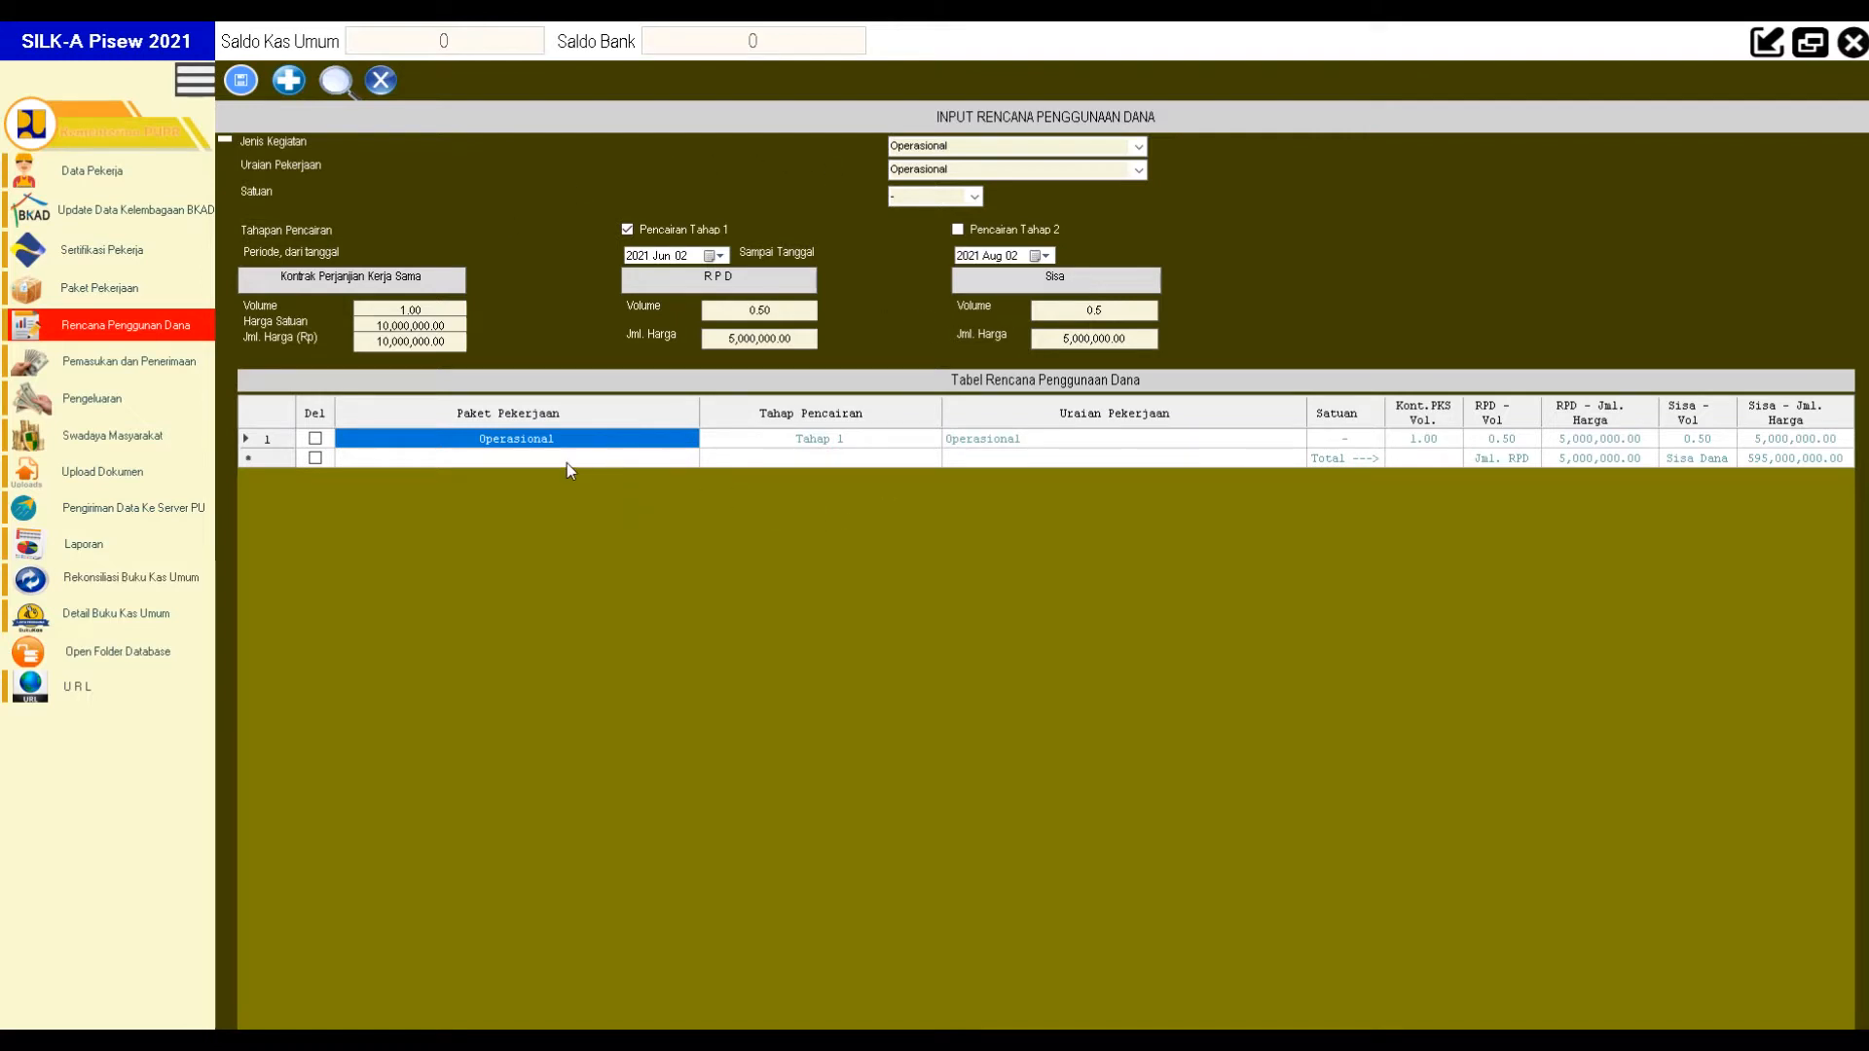
pyautogui.click(342, 88)
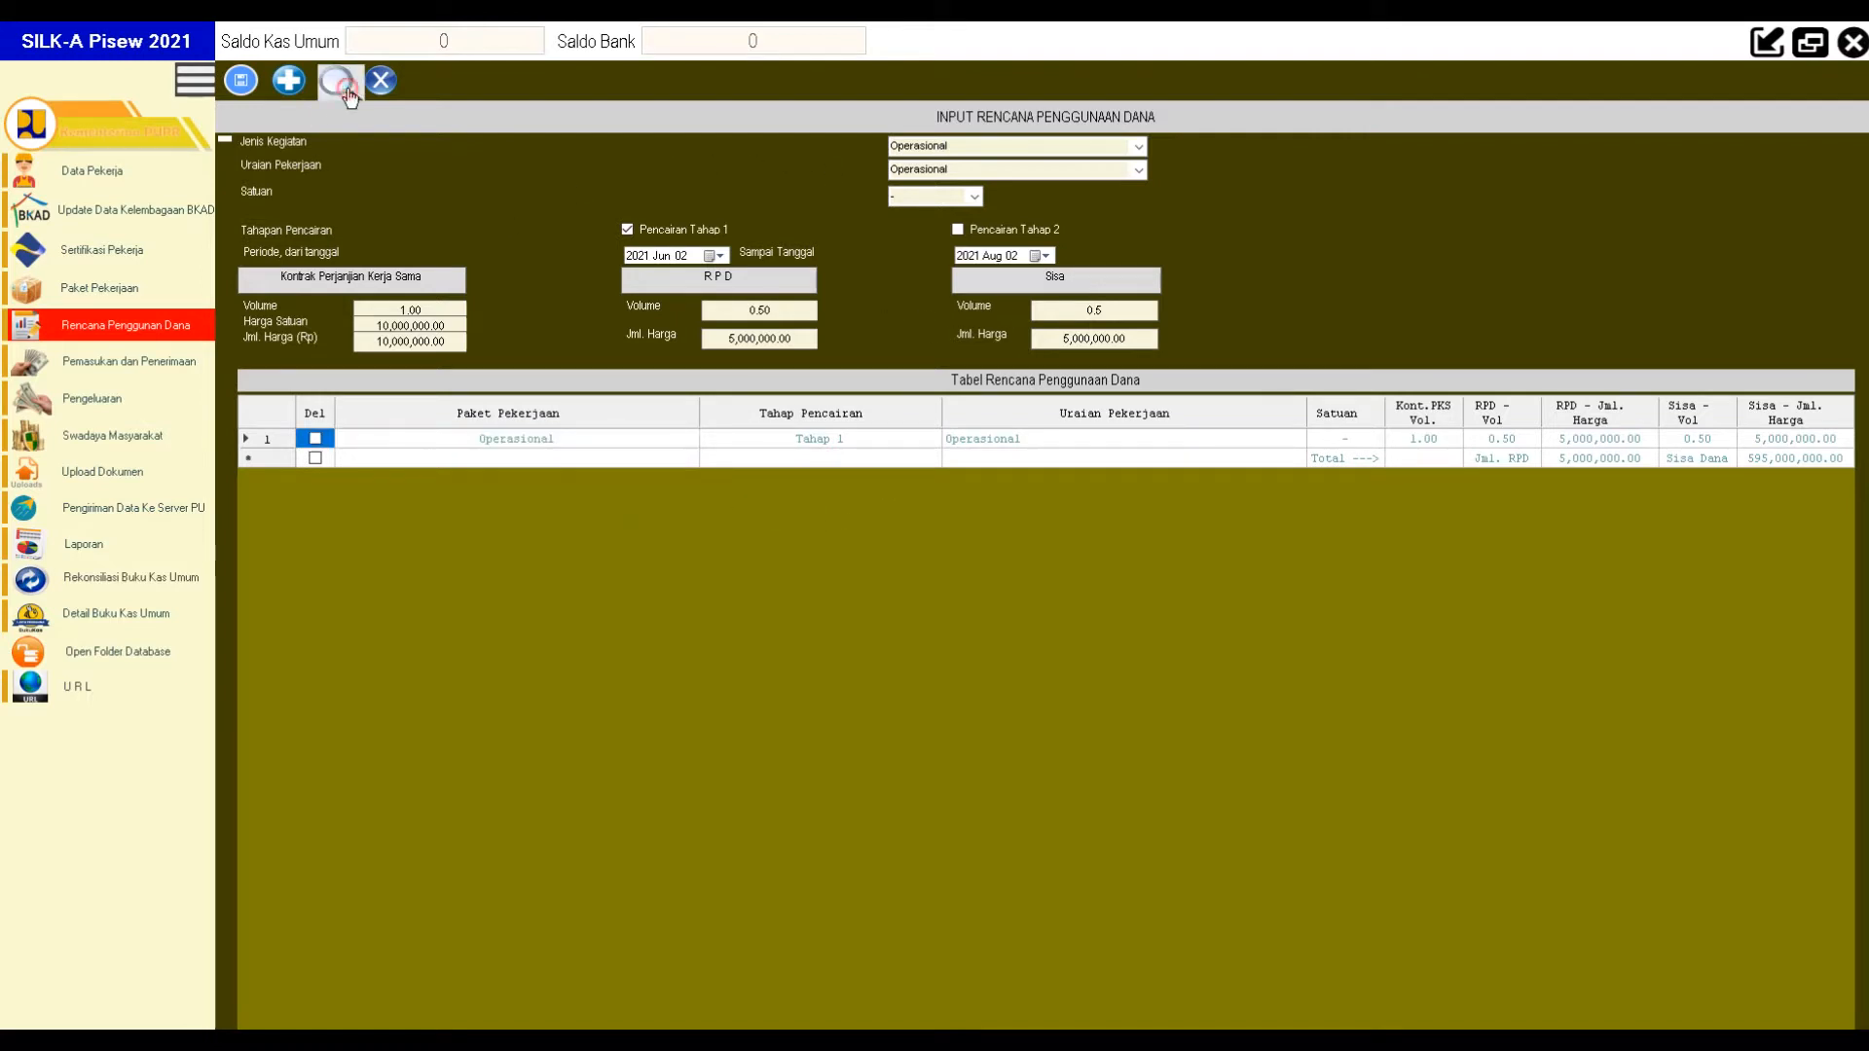
pyautogui.click(576, 456)
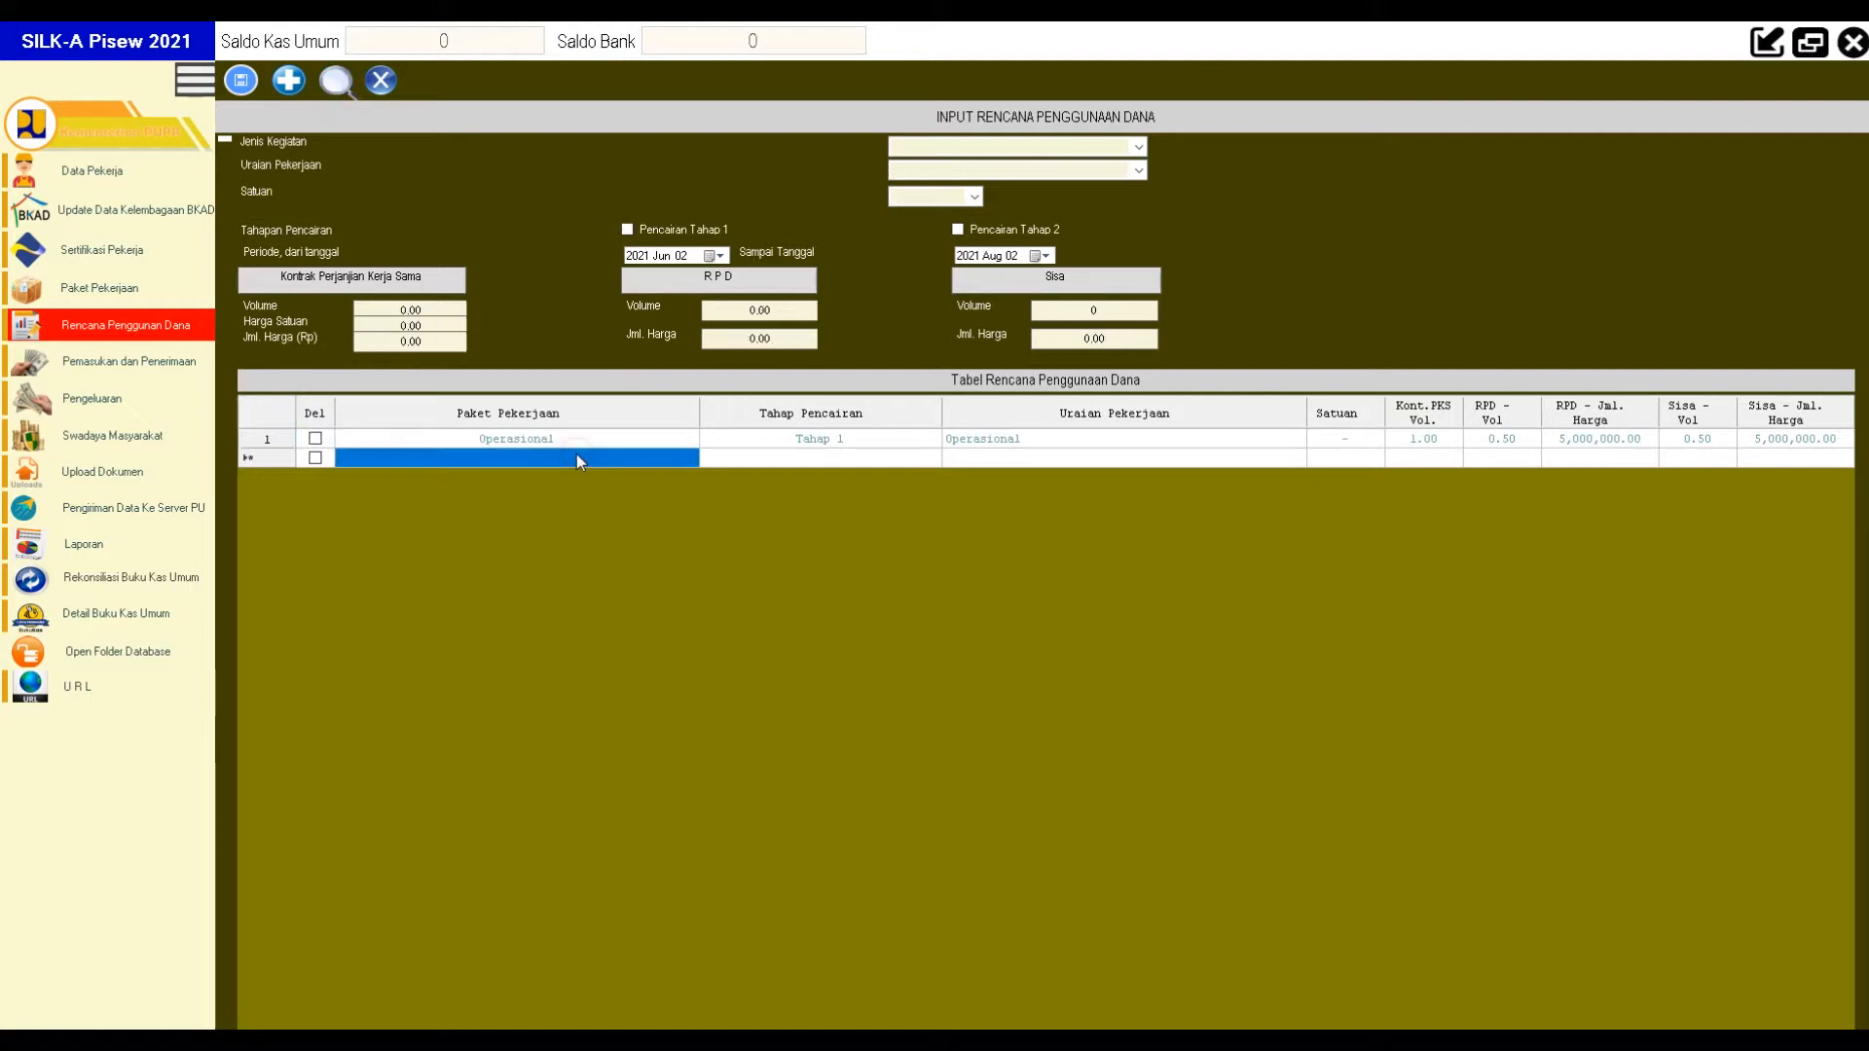
pyautogui.click(589, 443)
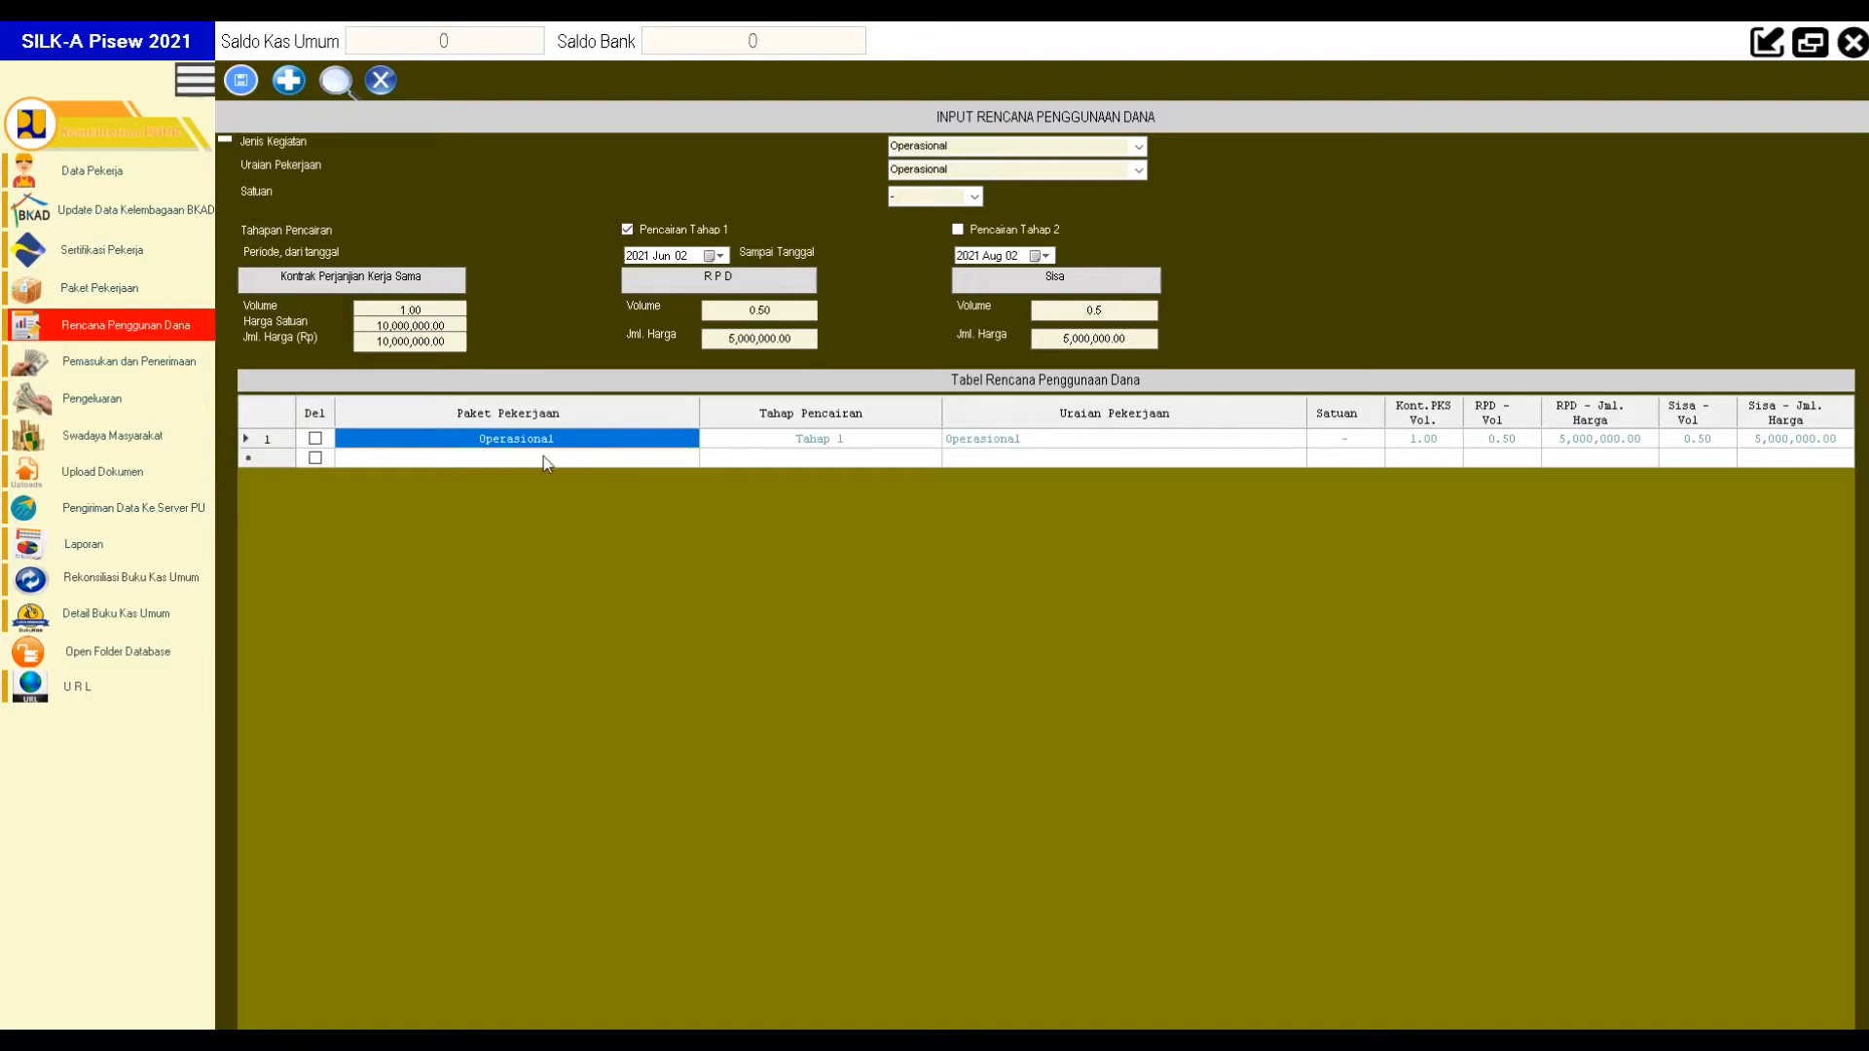
# Start a new plan entry with Jenis Kegiatan Jalan, Uraian Pekerjaan Perkerasan Beton and disbursement stage Pencairan Tahap 1.
pyautogui.click(546, 465)
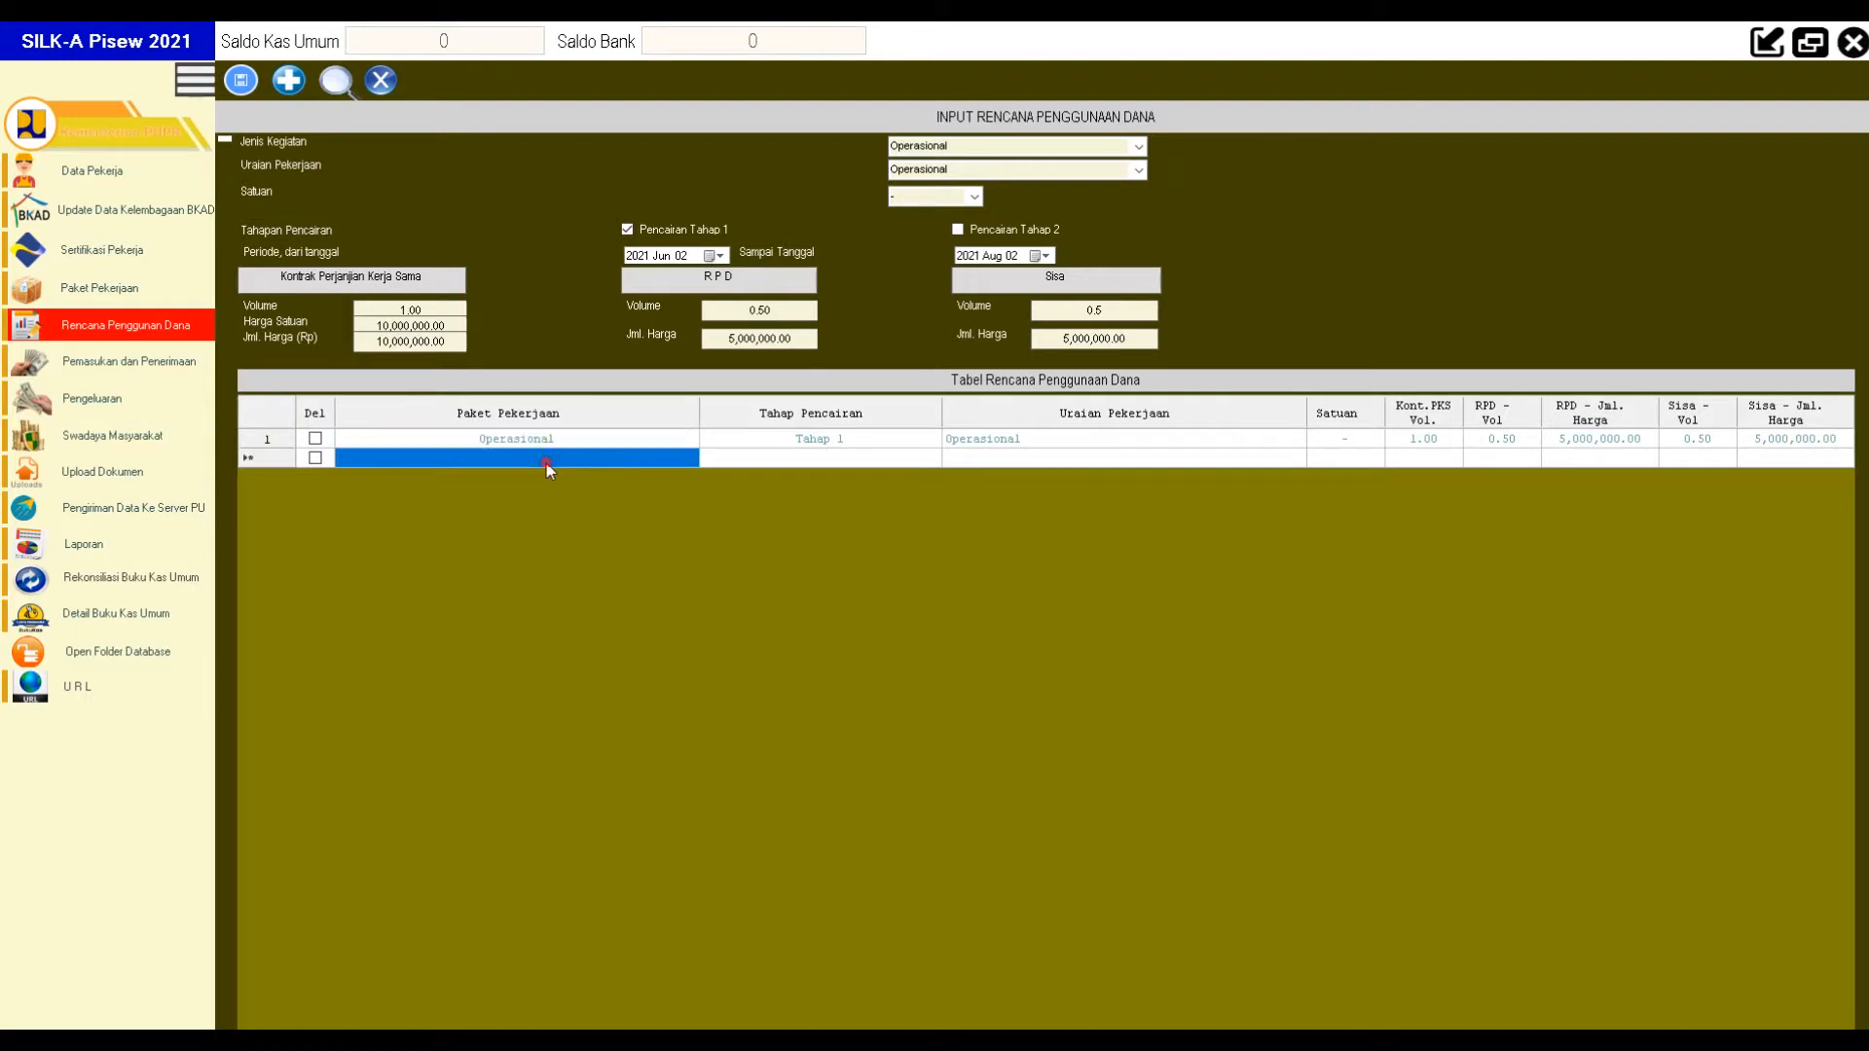
pyautogui.click(1138, 146)
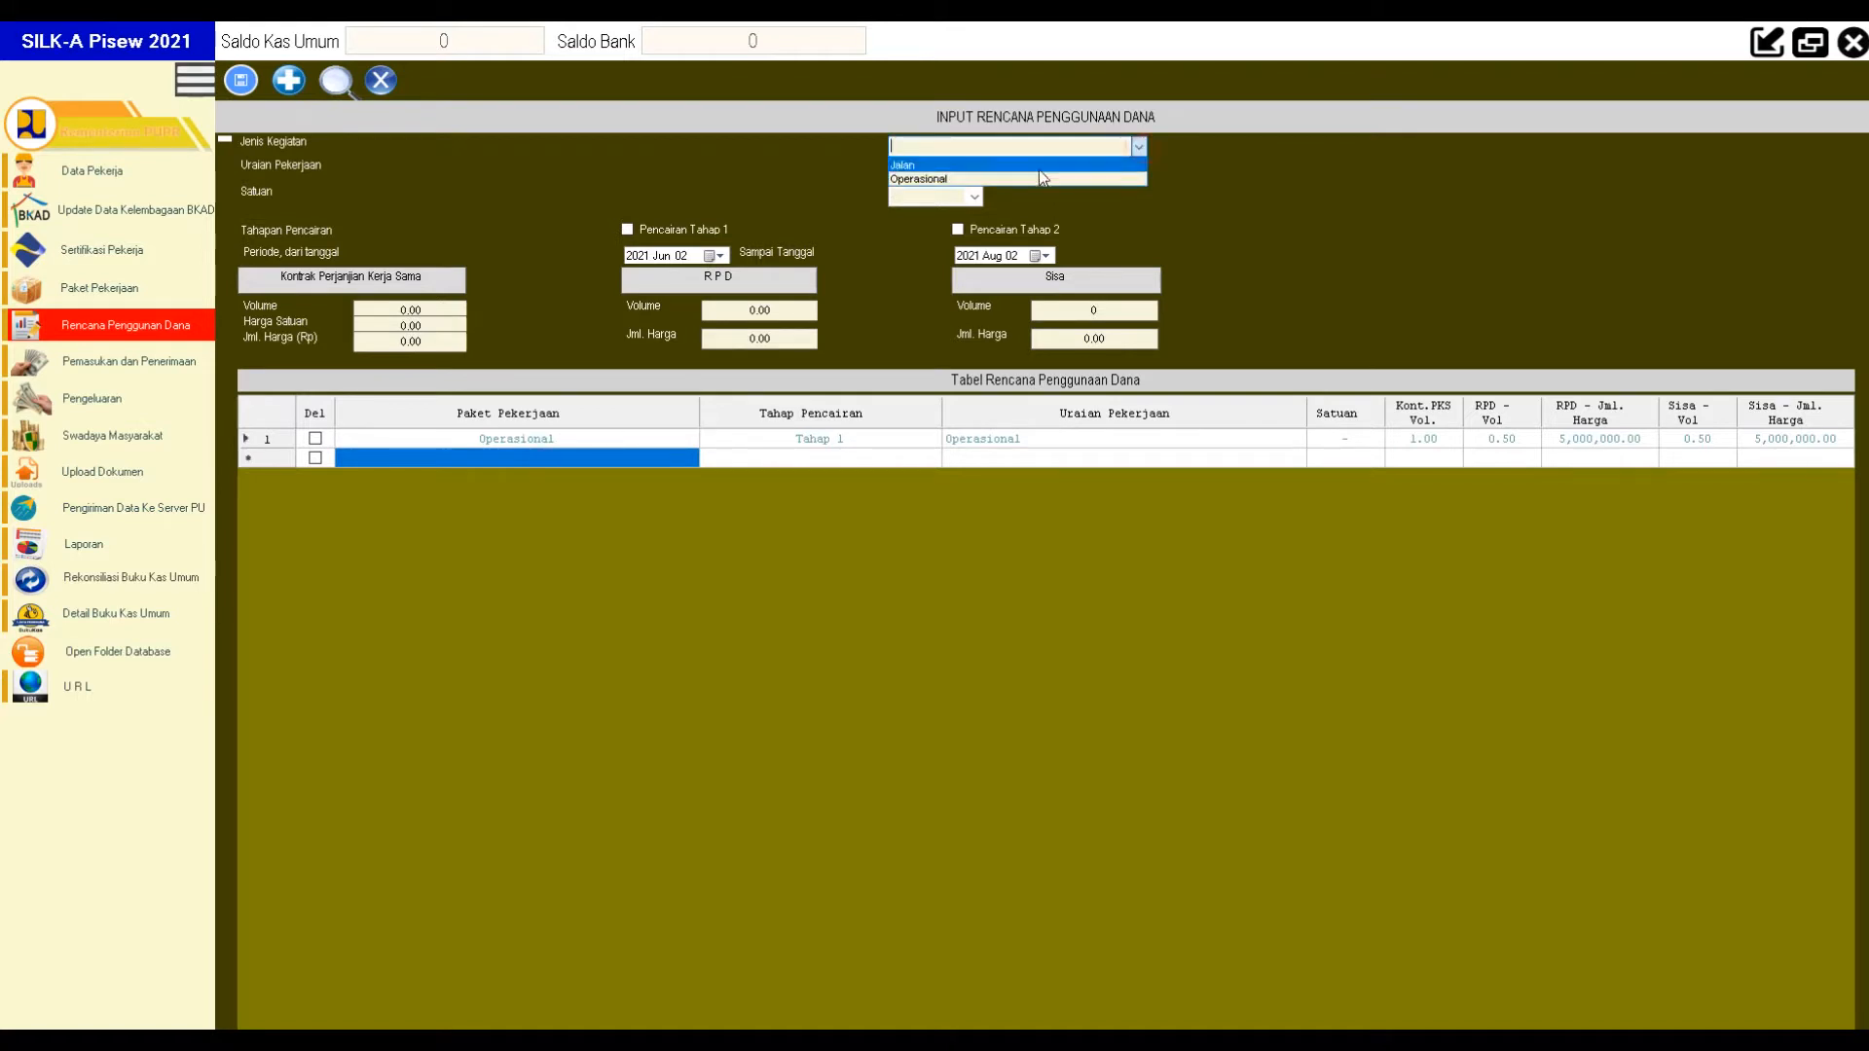
pyautogui.click(920, 166)
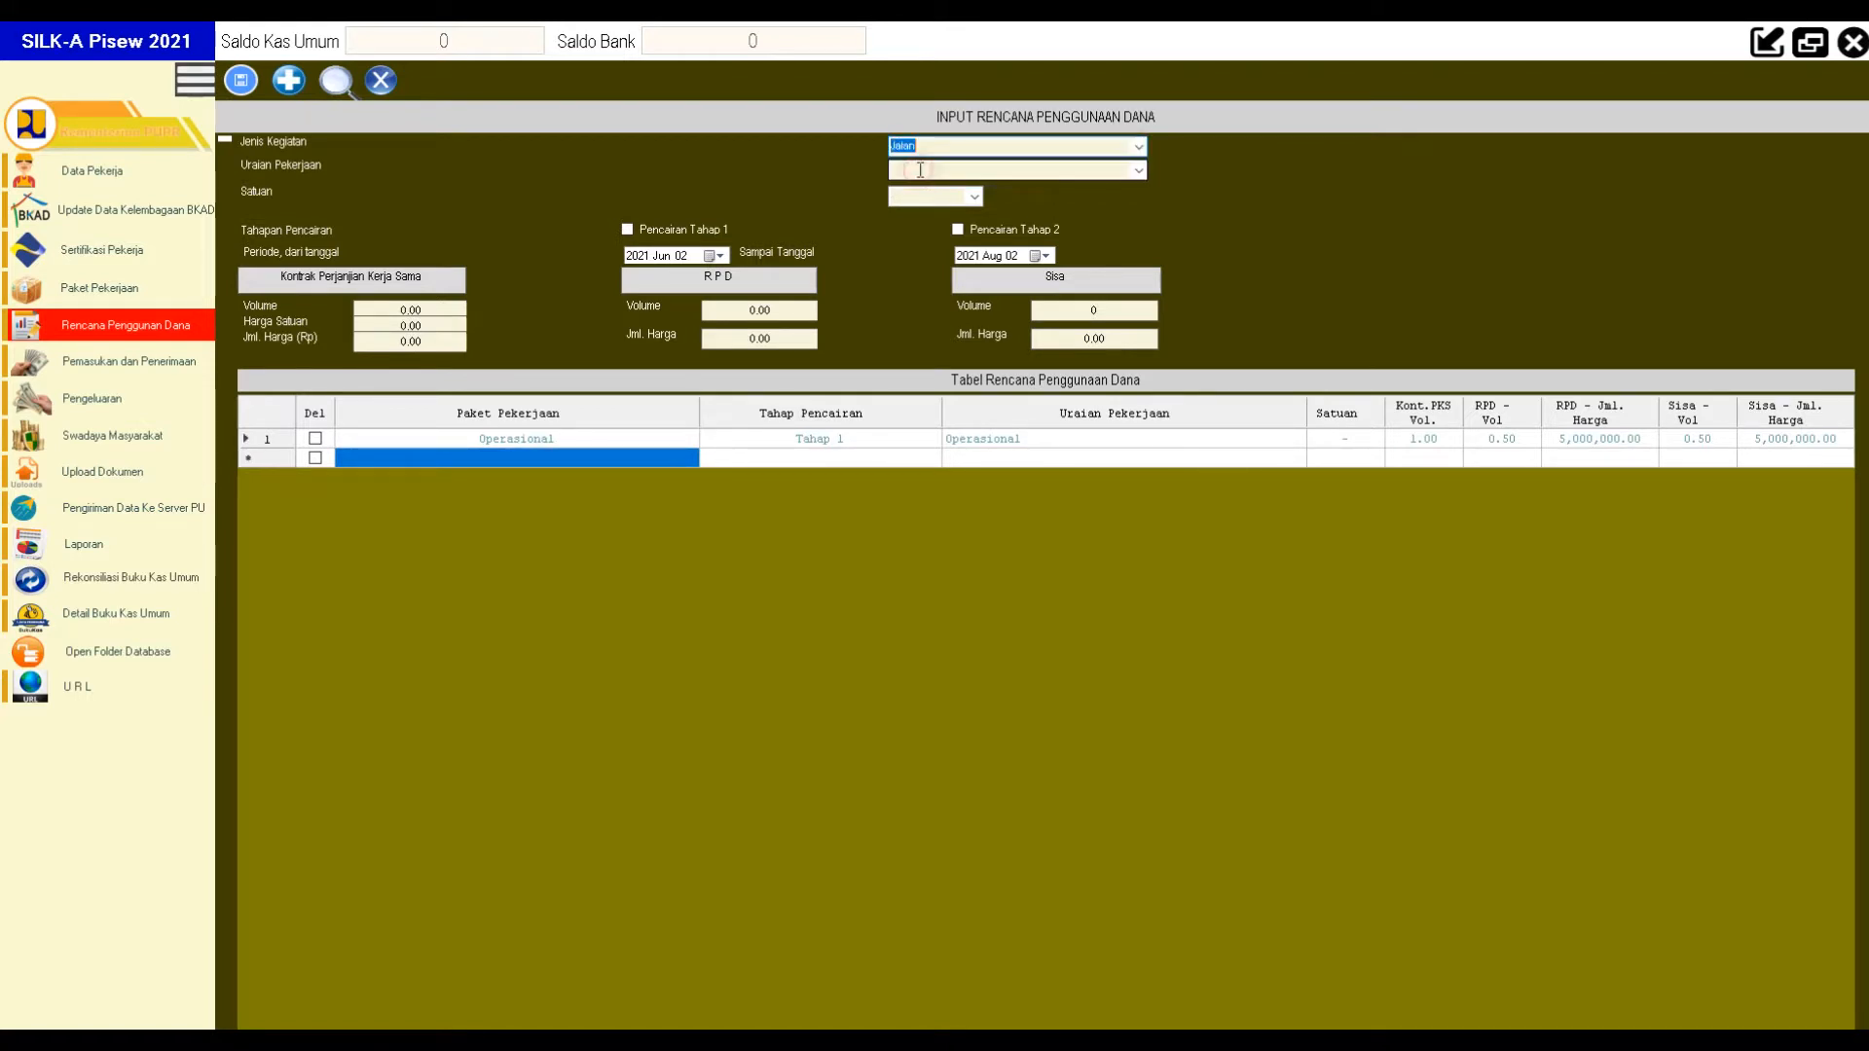
pyautogui.click(1138, 169)
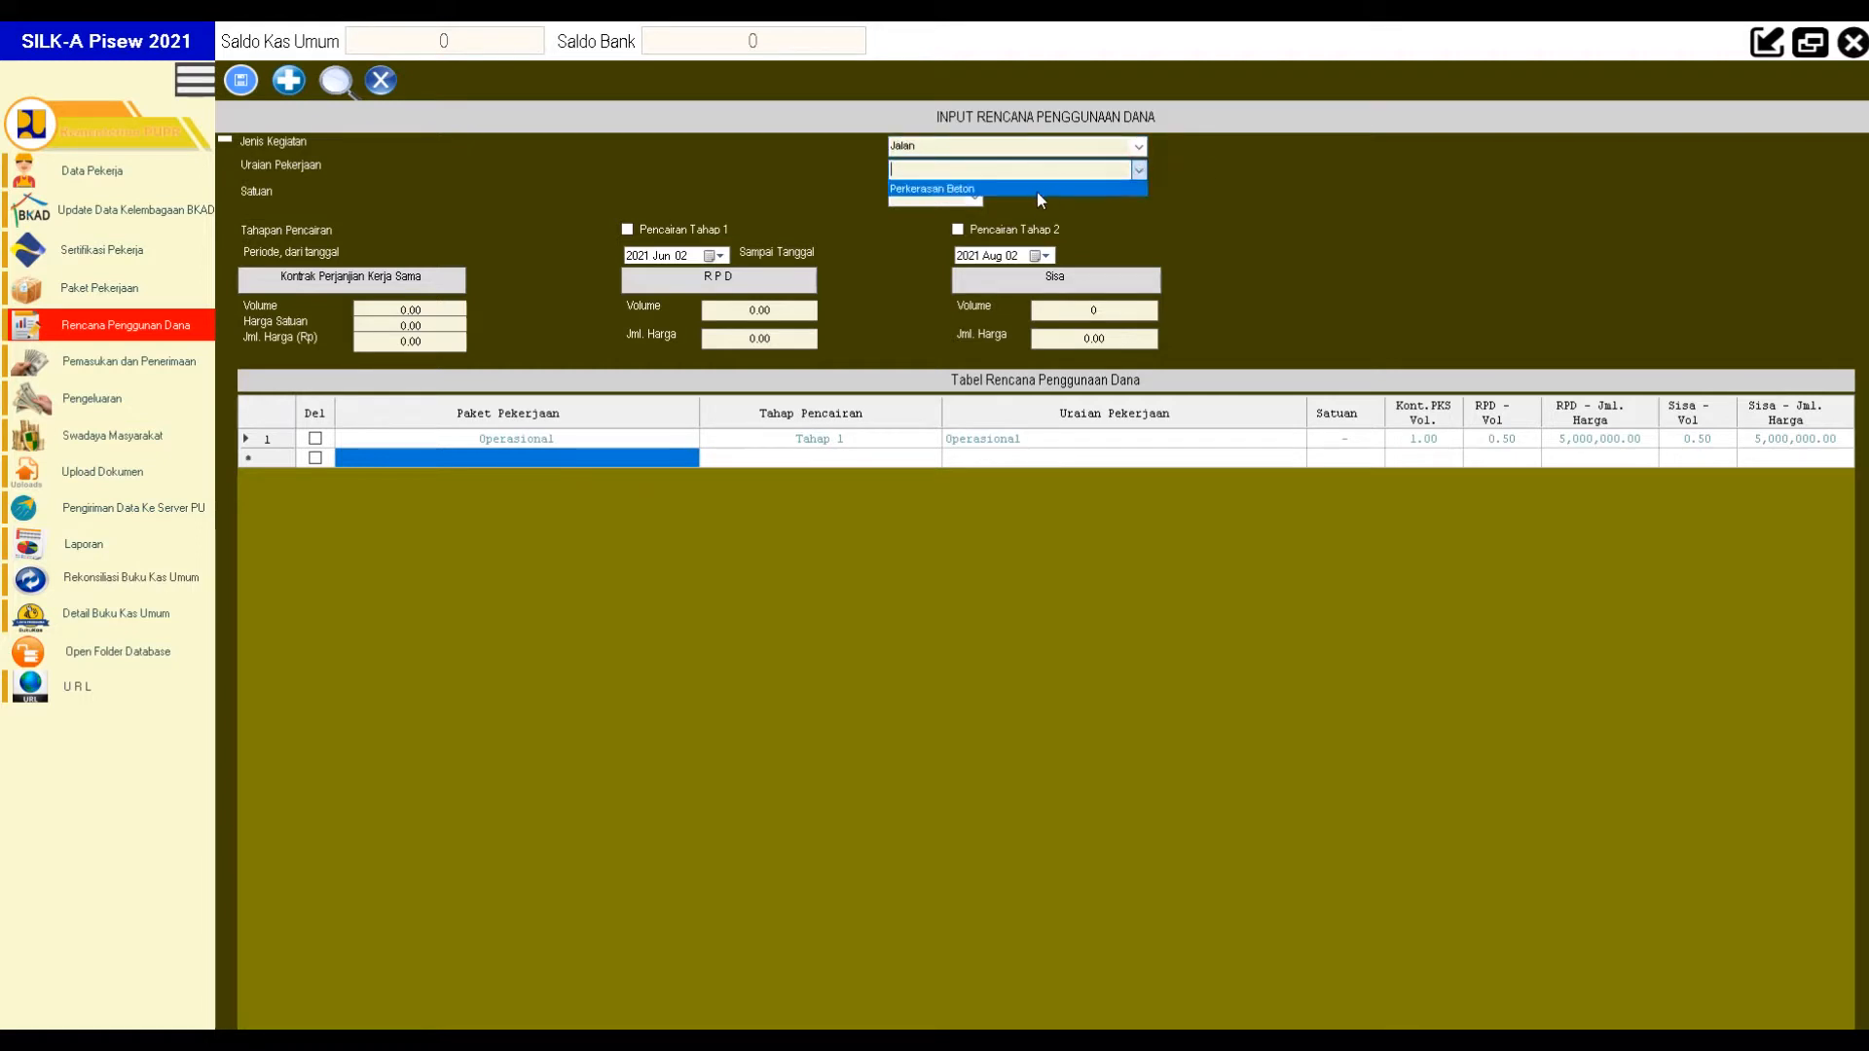
pyautogui.click(1032, 191)
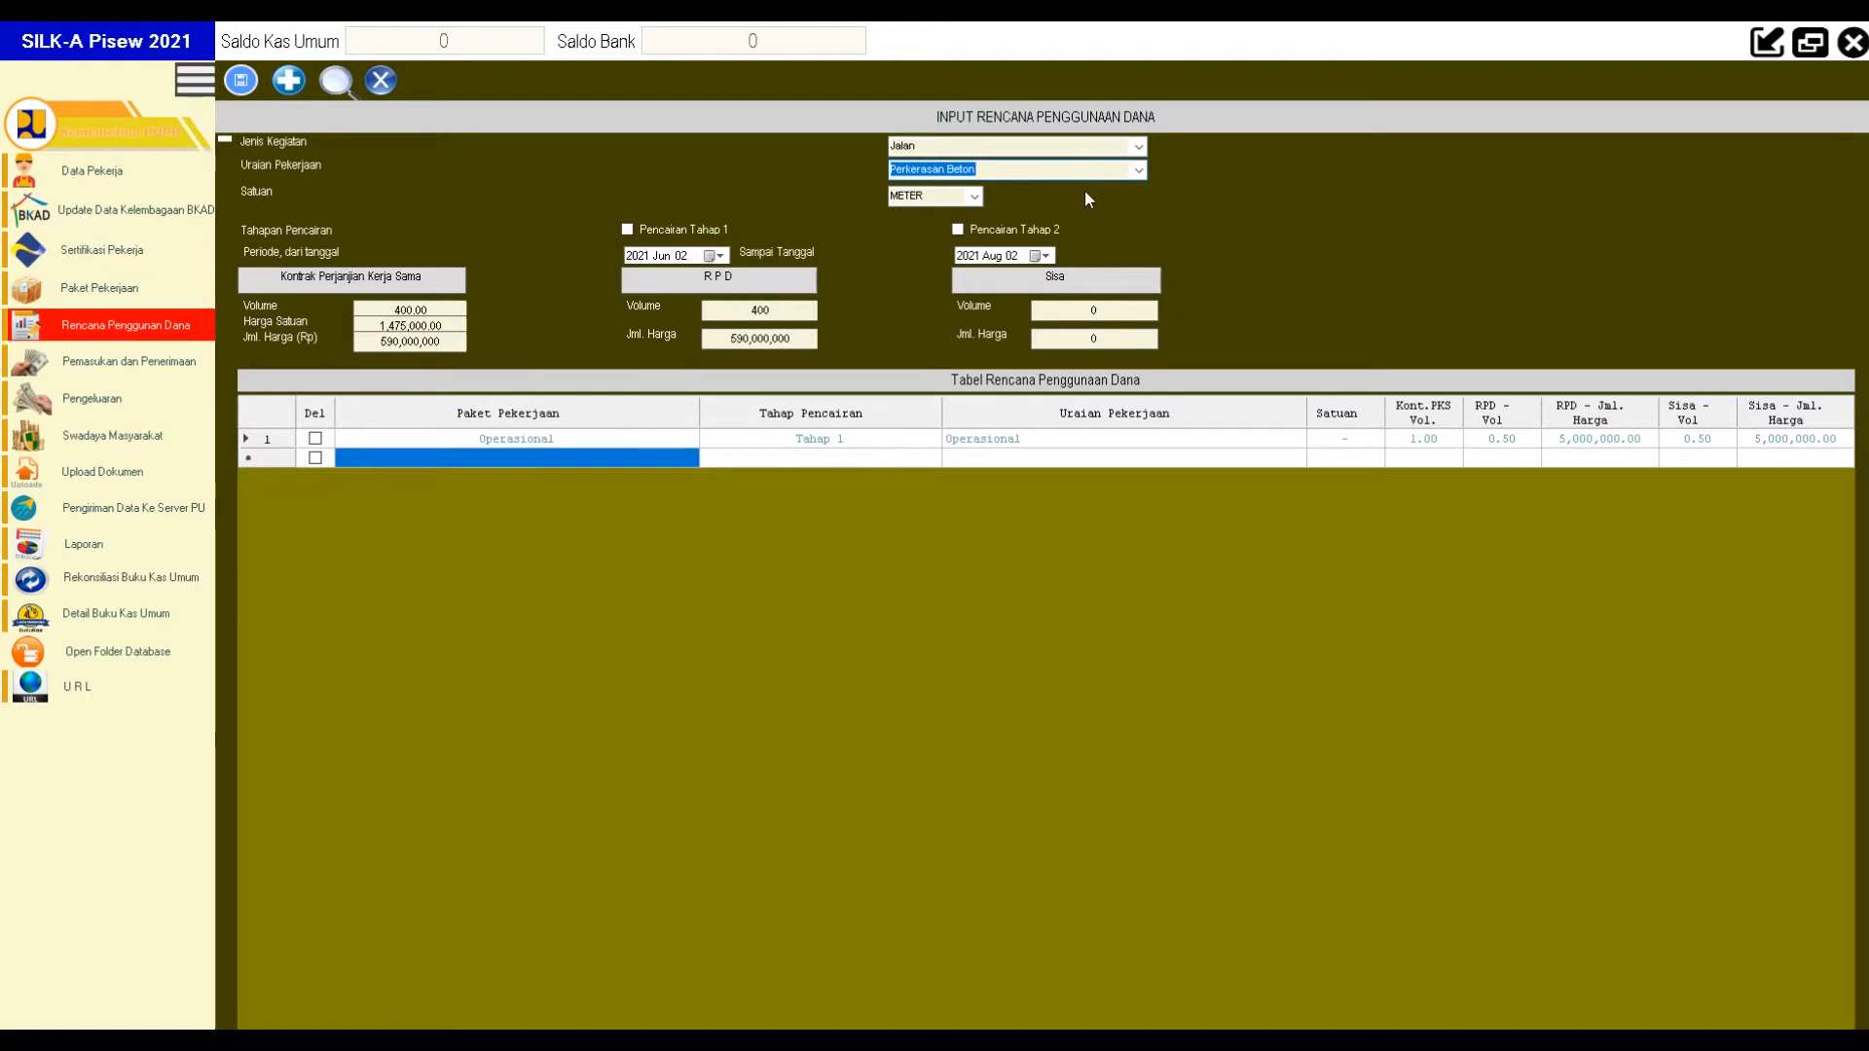
pyautogui.click(627, 230)
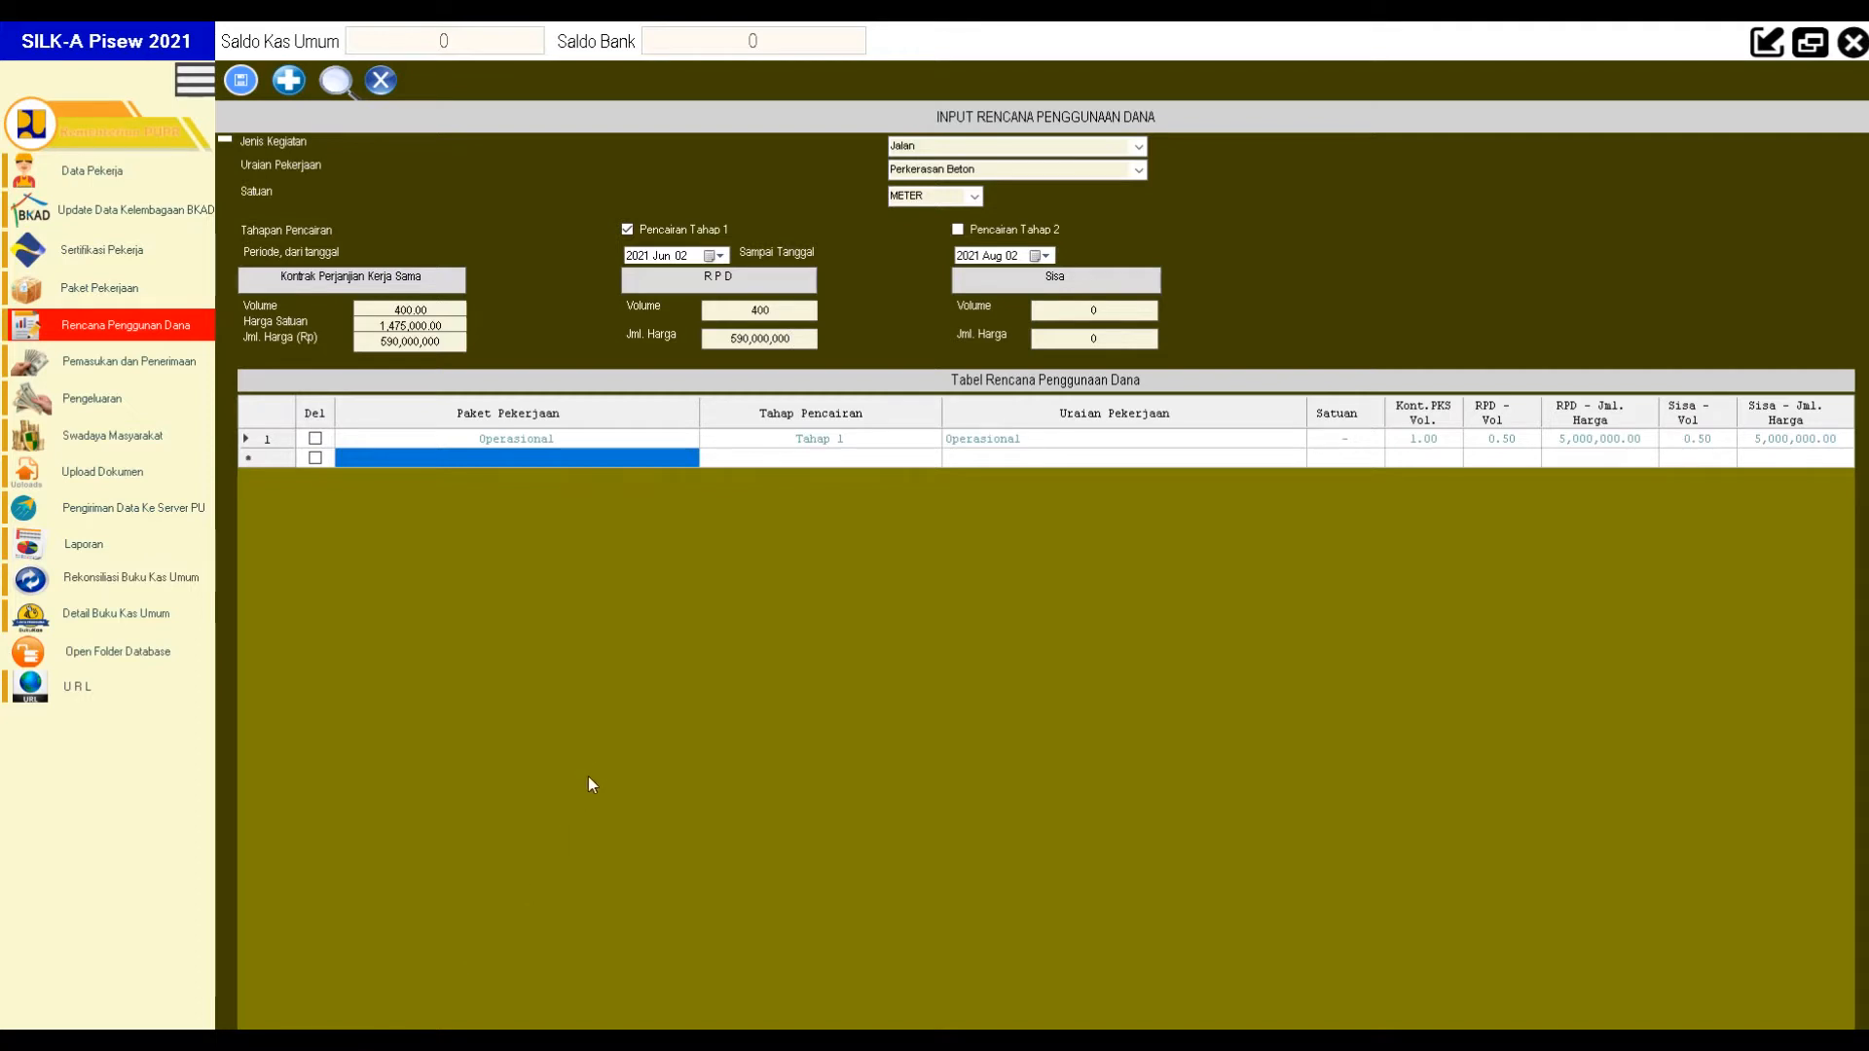
# Launch Excel, dismiss the Office activation notice and create a blank workbook.
pyautogui.press('super')
pyautogui.click(336, 1039)
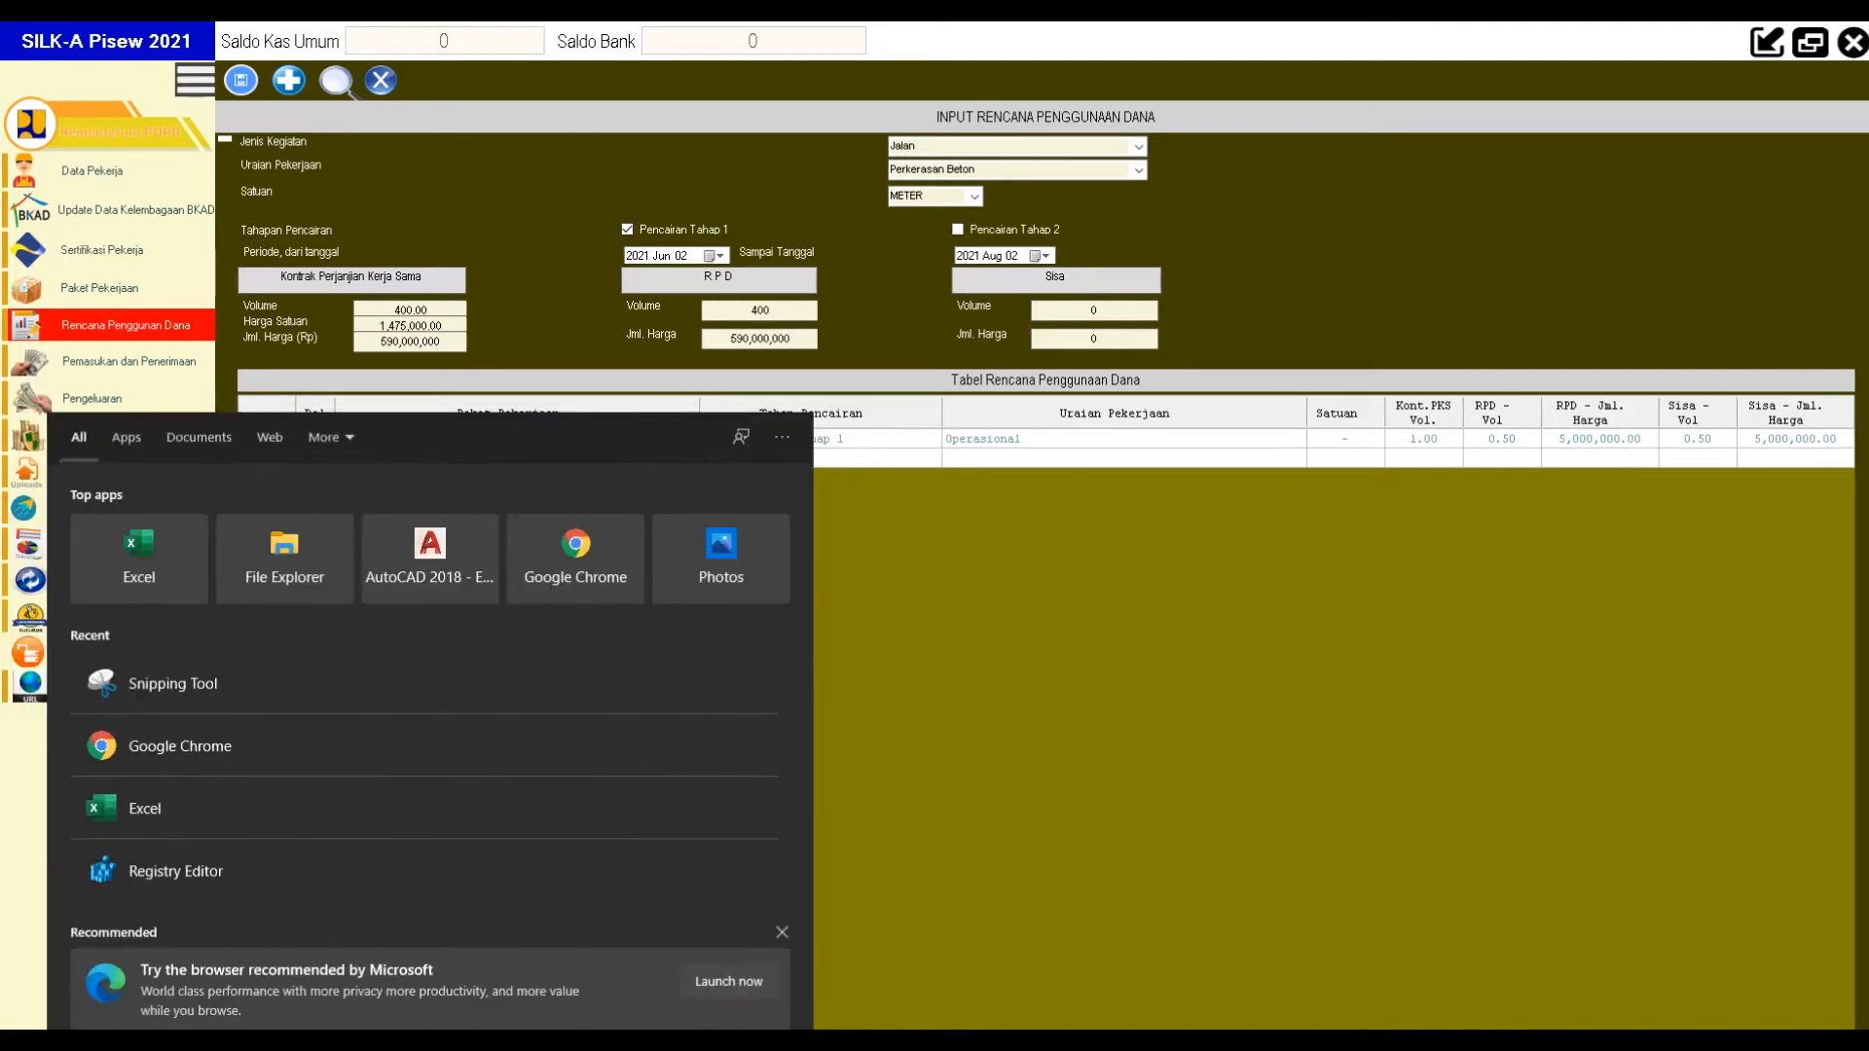
pyautogui.write('excel')
pyautogui.press('Escape')
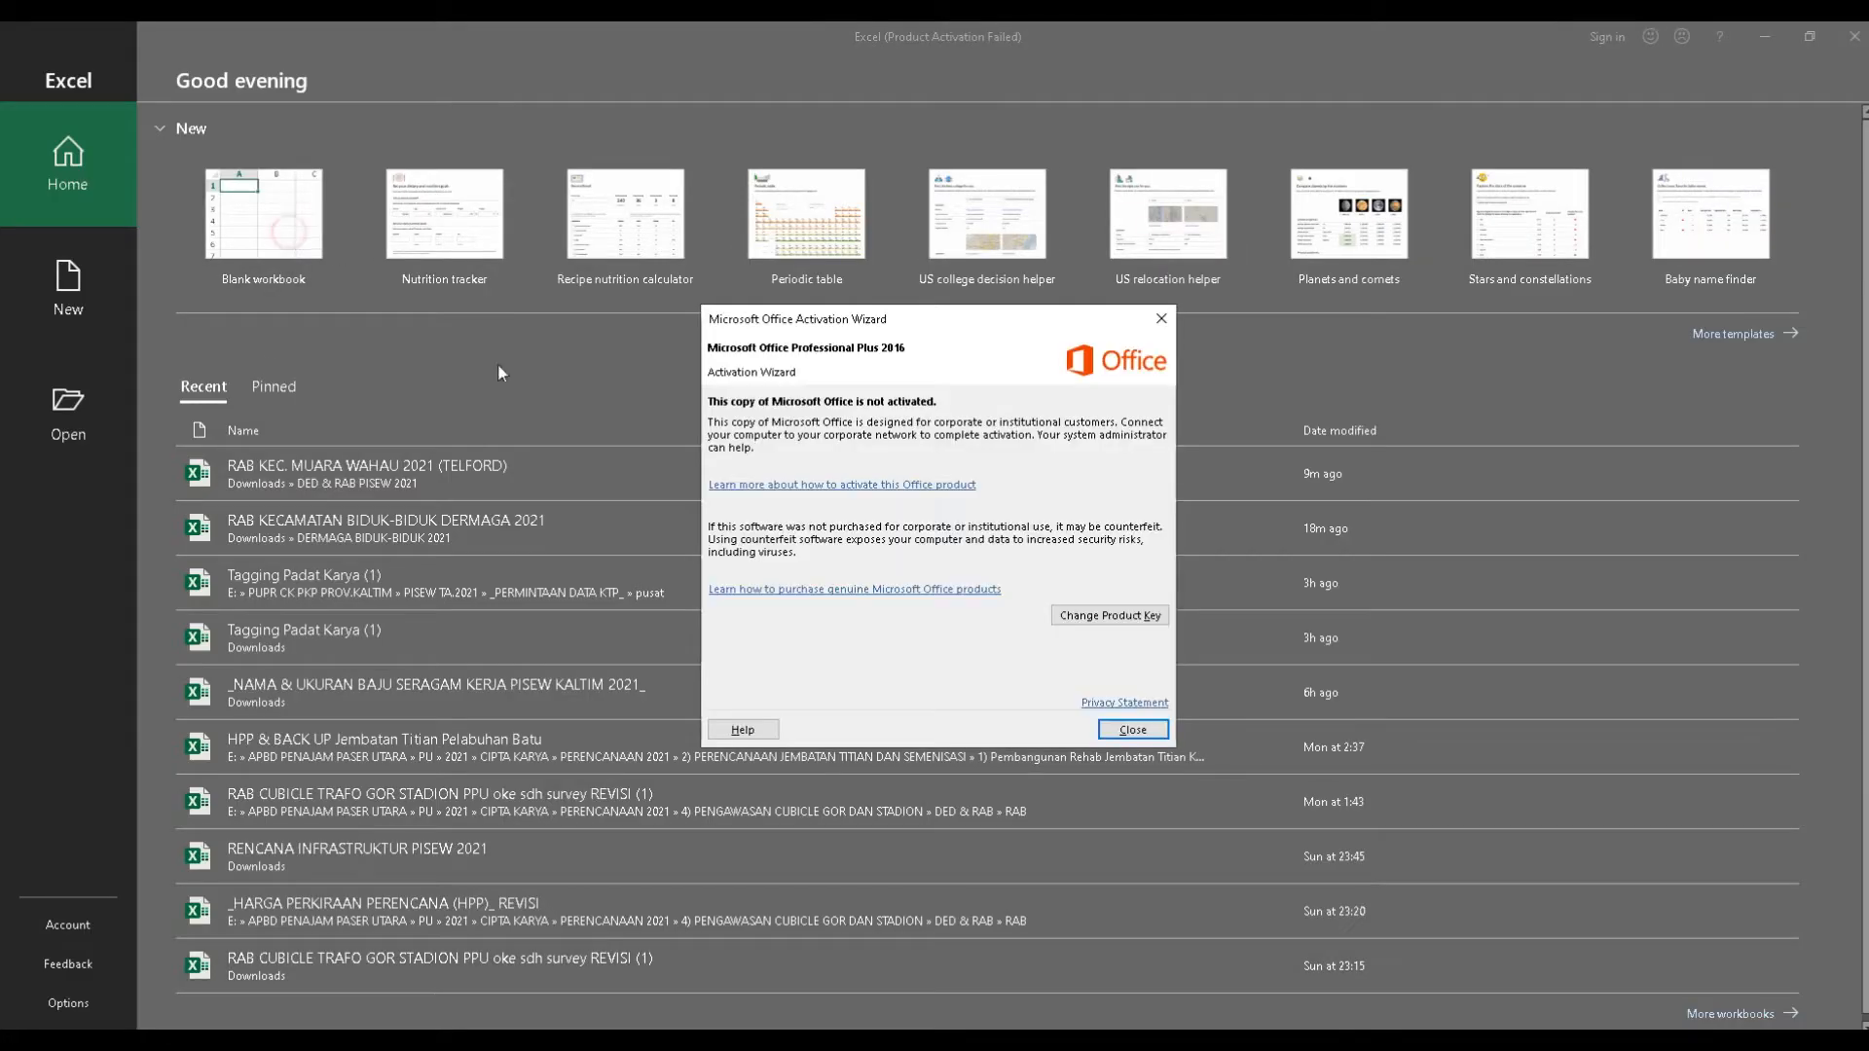
pyautogui.click(1133, 729)
pyautogui.click(292, 229)
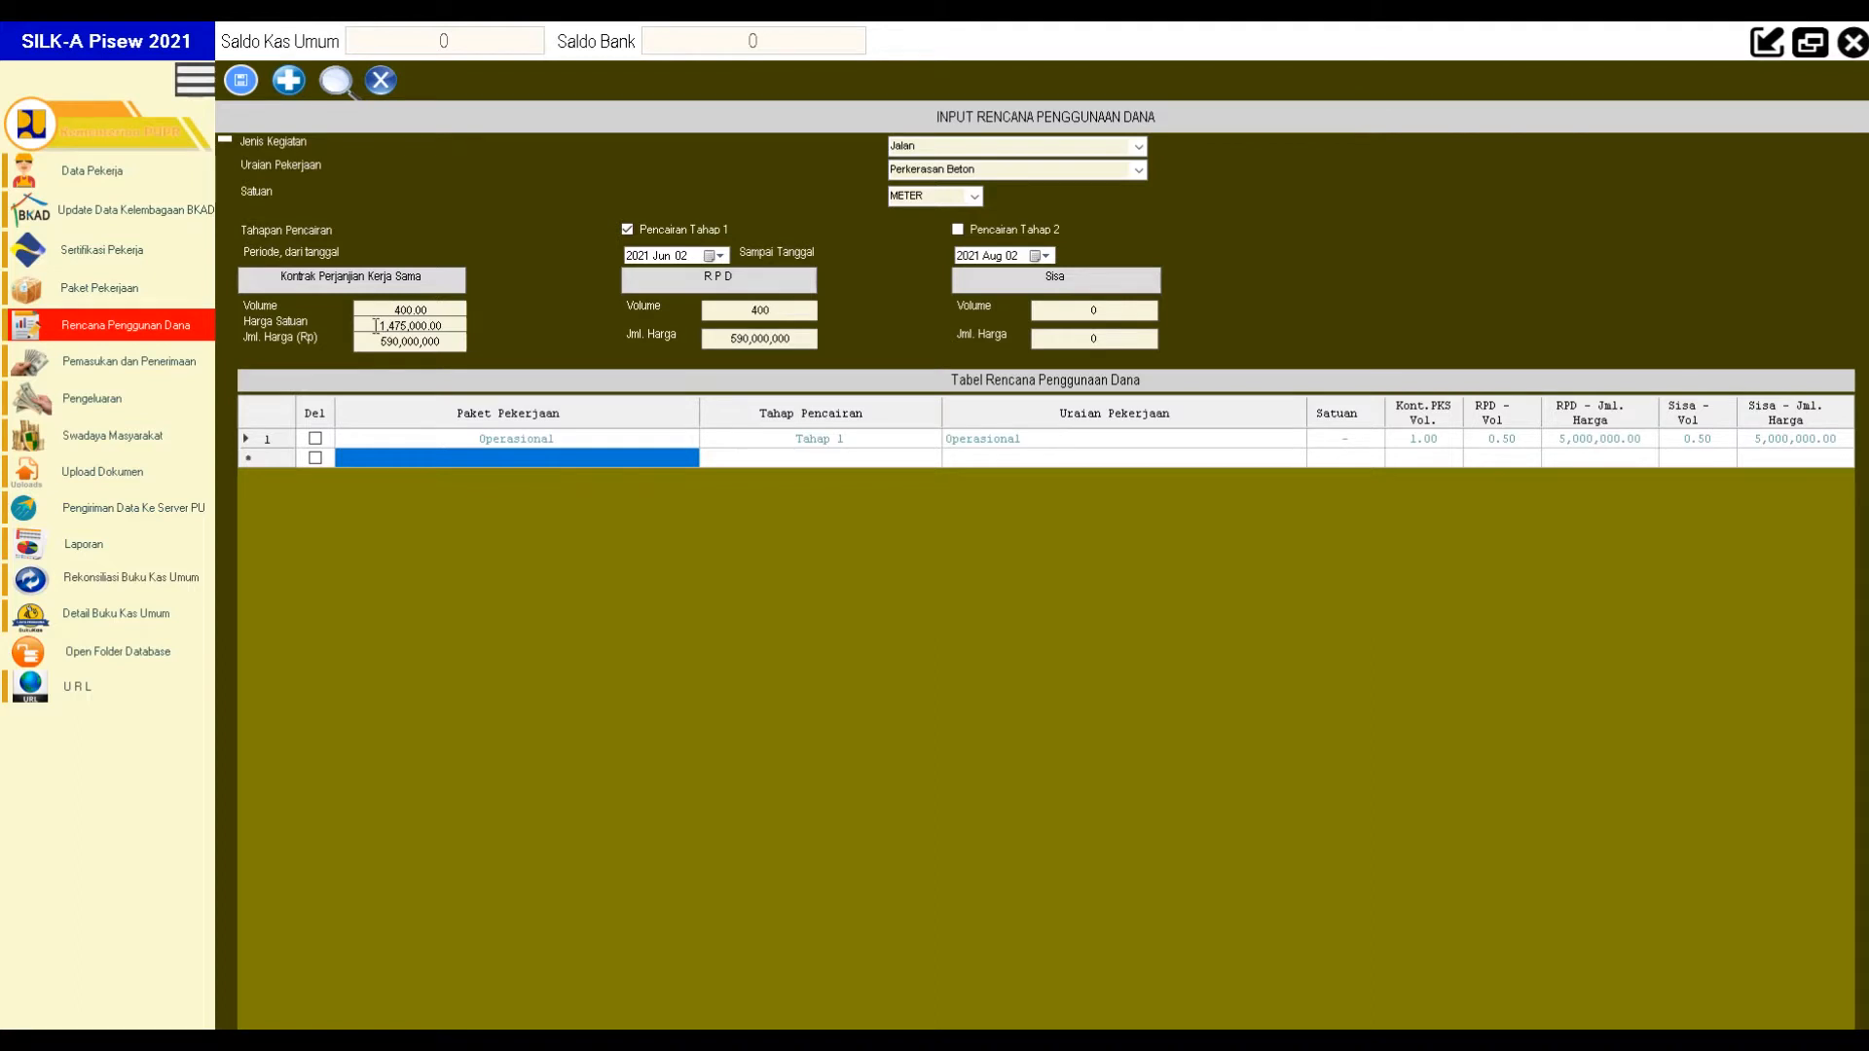
# Enter 21500000 in cell A1 of the blank Excel workbook and reselect that cell.
pyautogui.hotkey('alt', 'Tab')
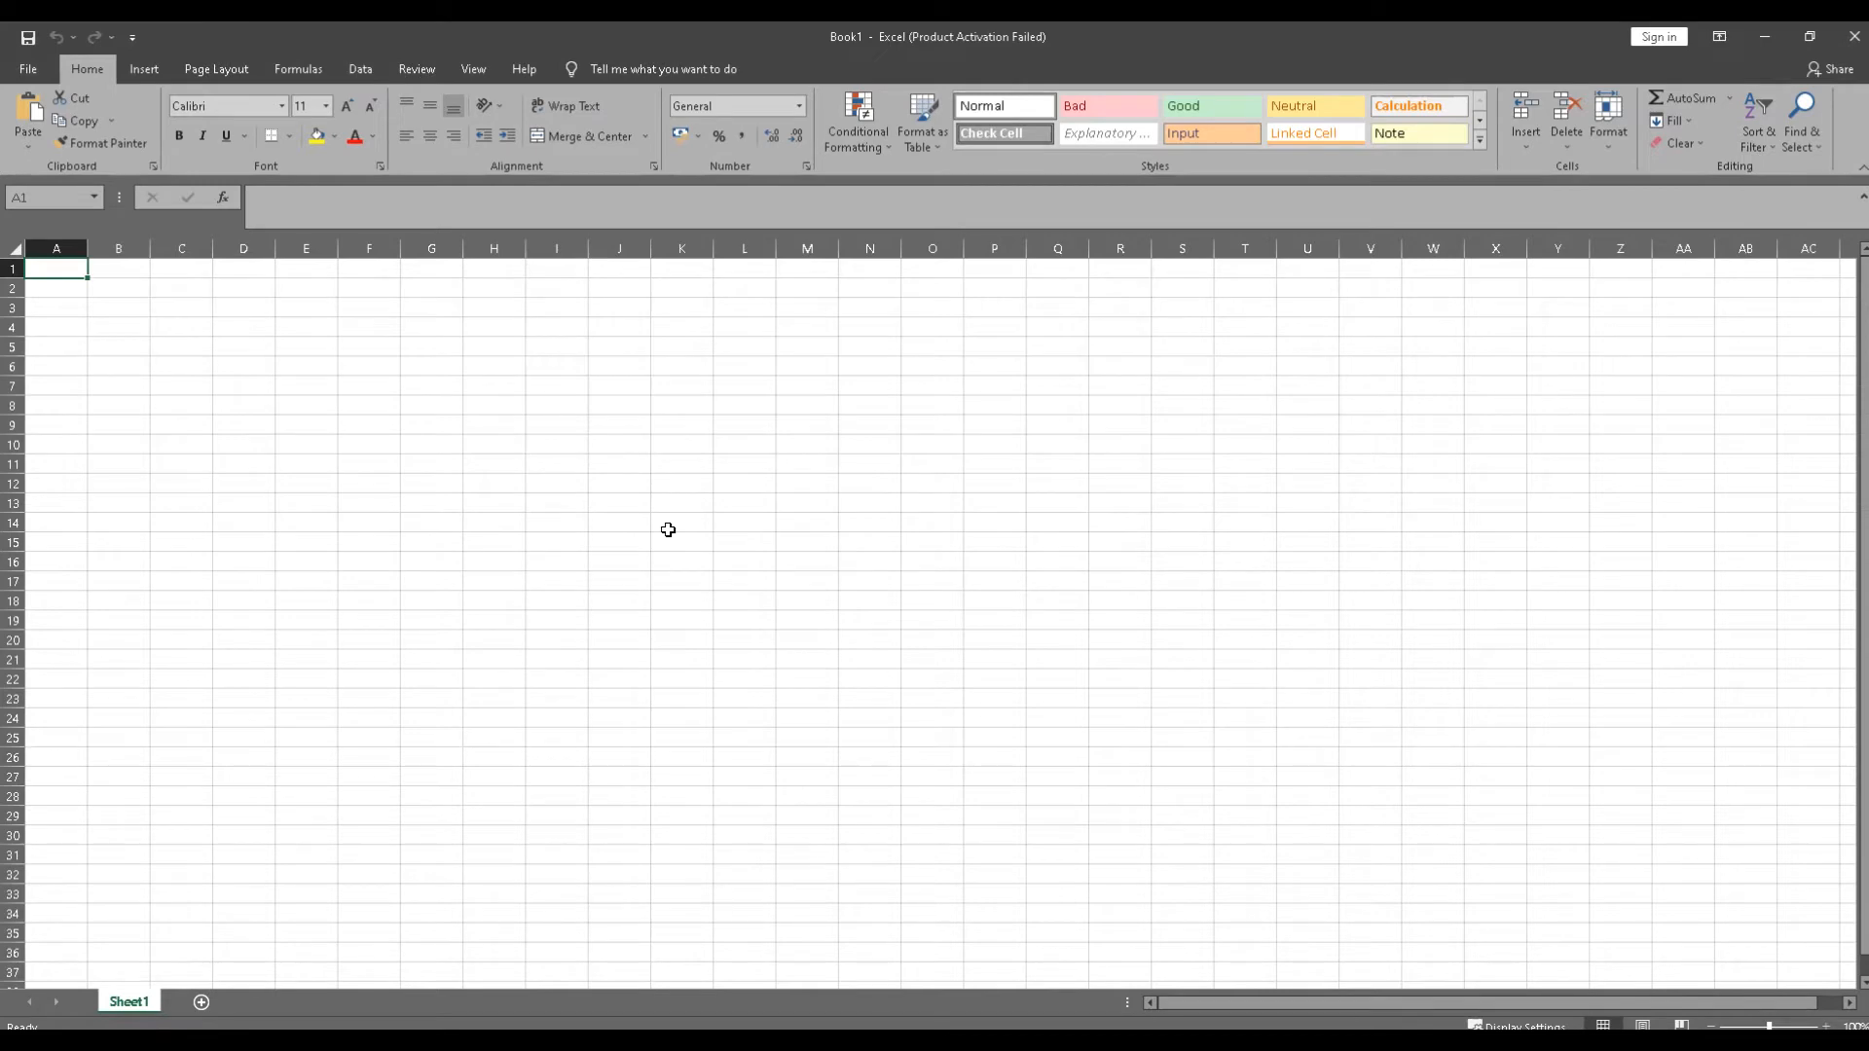
pyautogui.write('21500000')
pyautogui.press('Return')
pyautogui.press('Up')
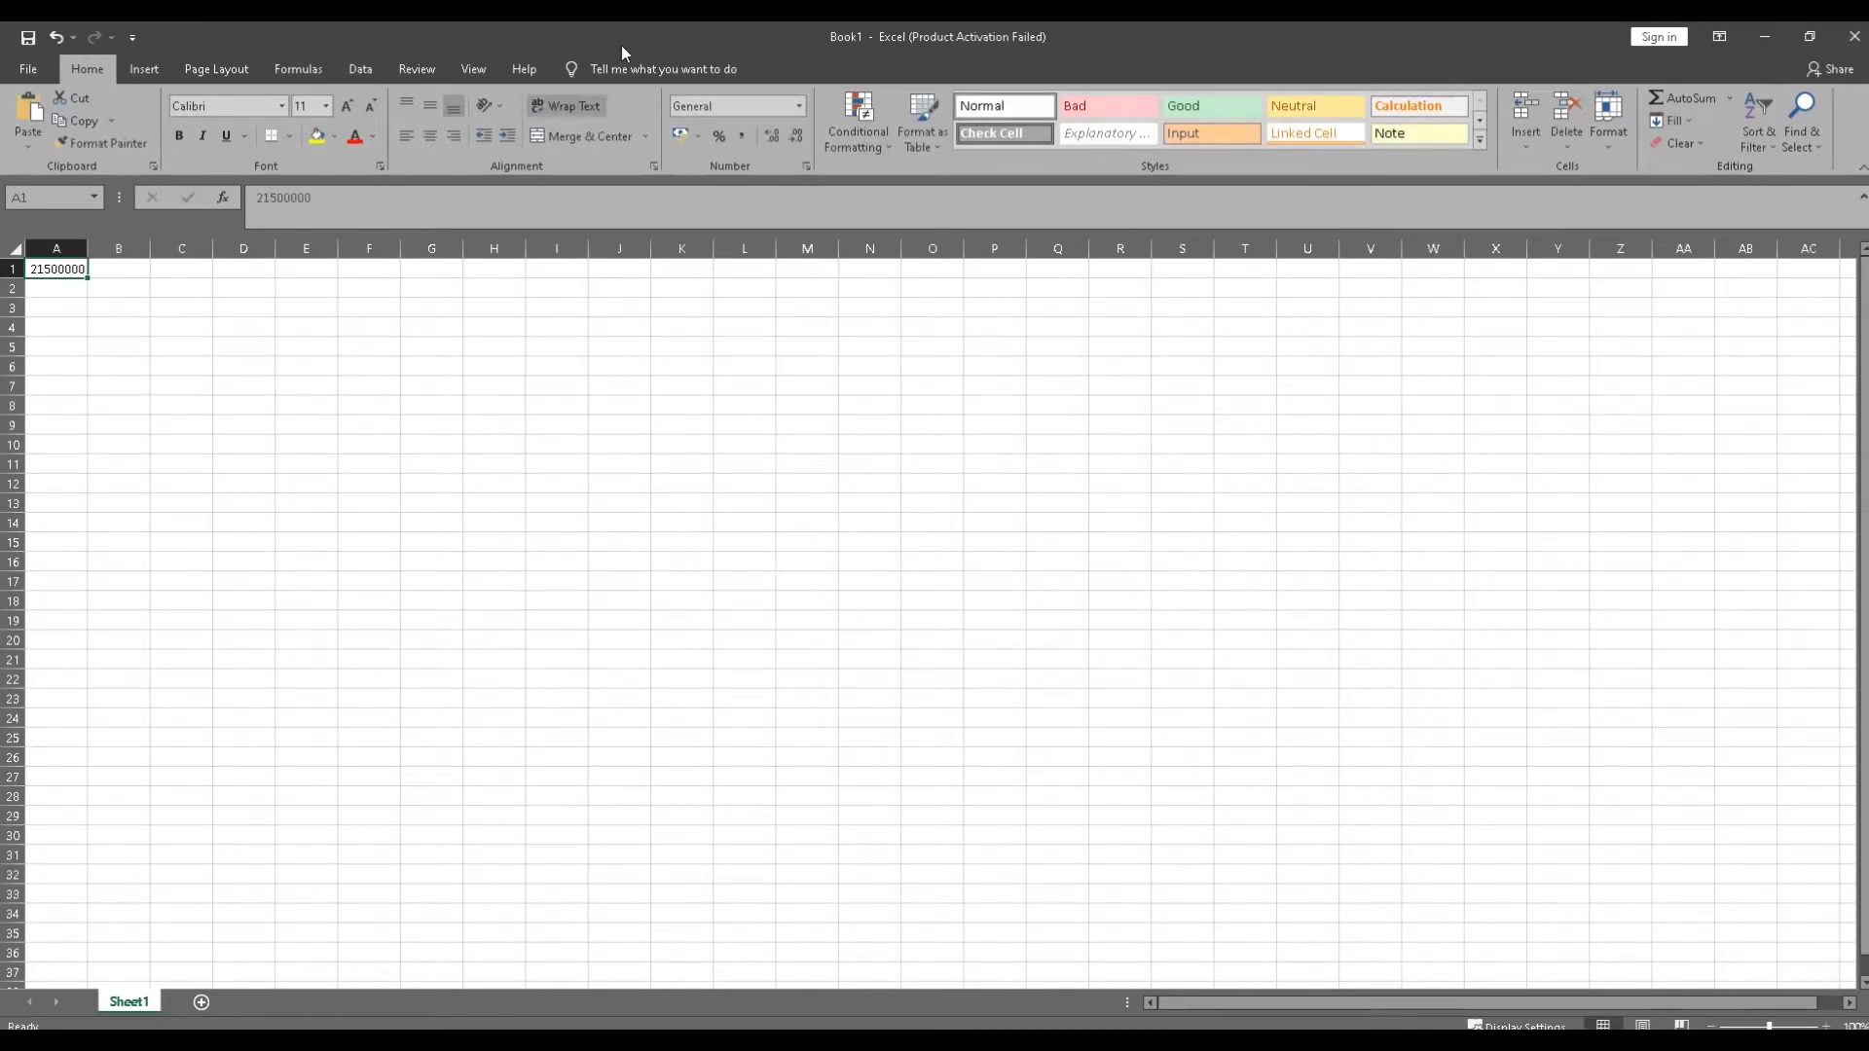
# Format cell A1 with thousands separators and no decimals, and change its value to 415000000.
pyautogui.click(742, 136)
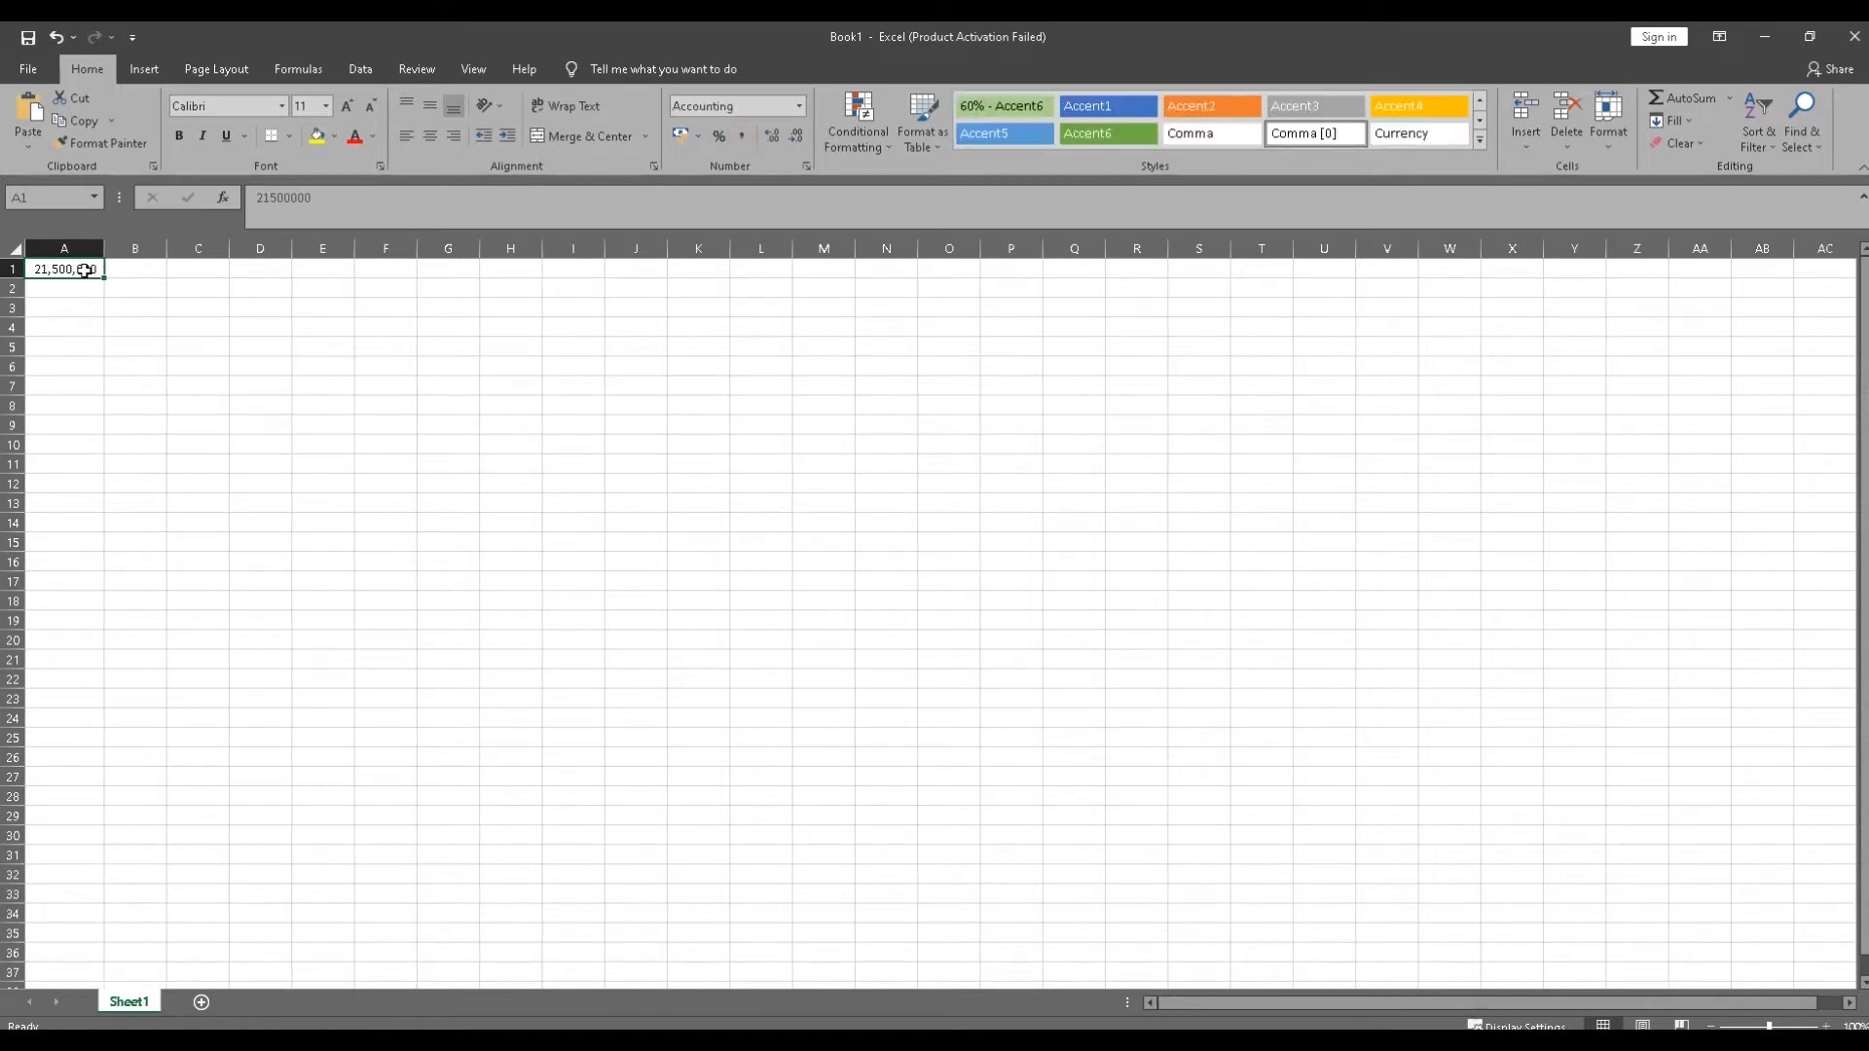
pyautogui.click(355, 194)
pyautogui.write('0')
pyautogui.press('Tab')
pyautogui.press('Left')
pyautogui.press('F2')
pyautogui.press('Left')
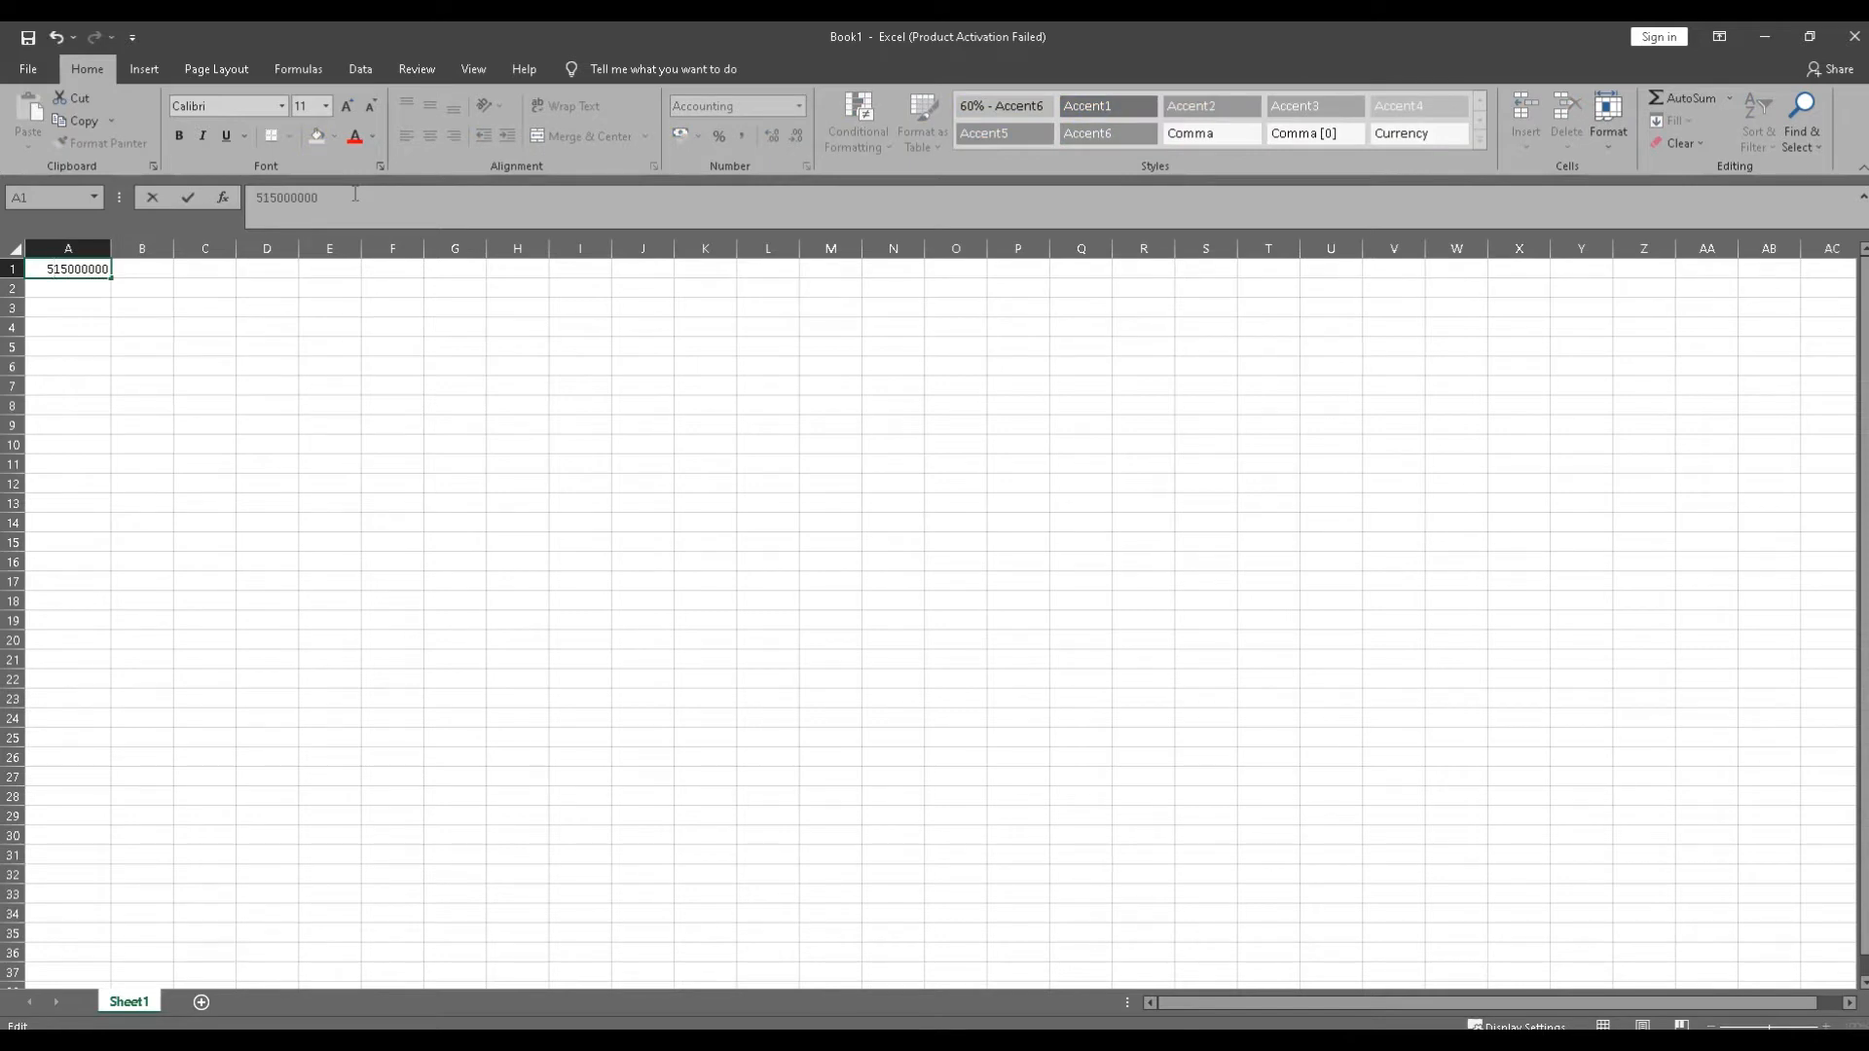
pyautogui.press('BackSpace')
pyautogui.write('4')
pyautogui.press('Tab')
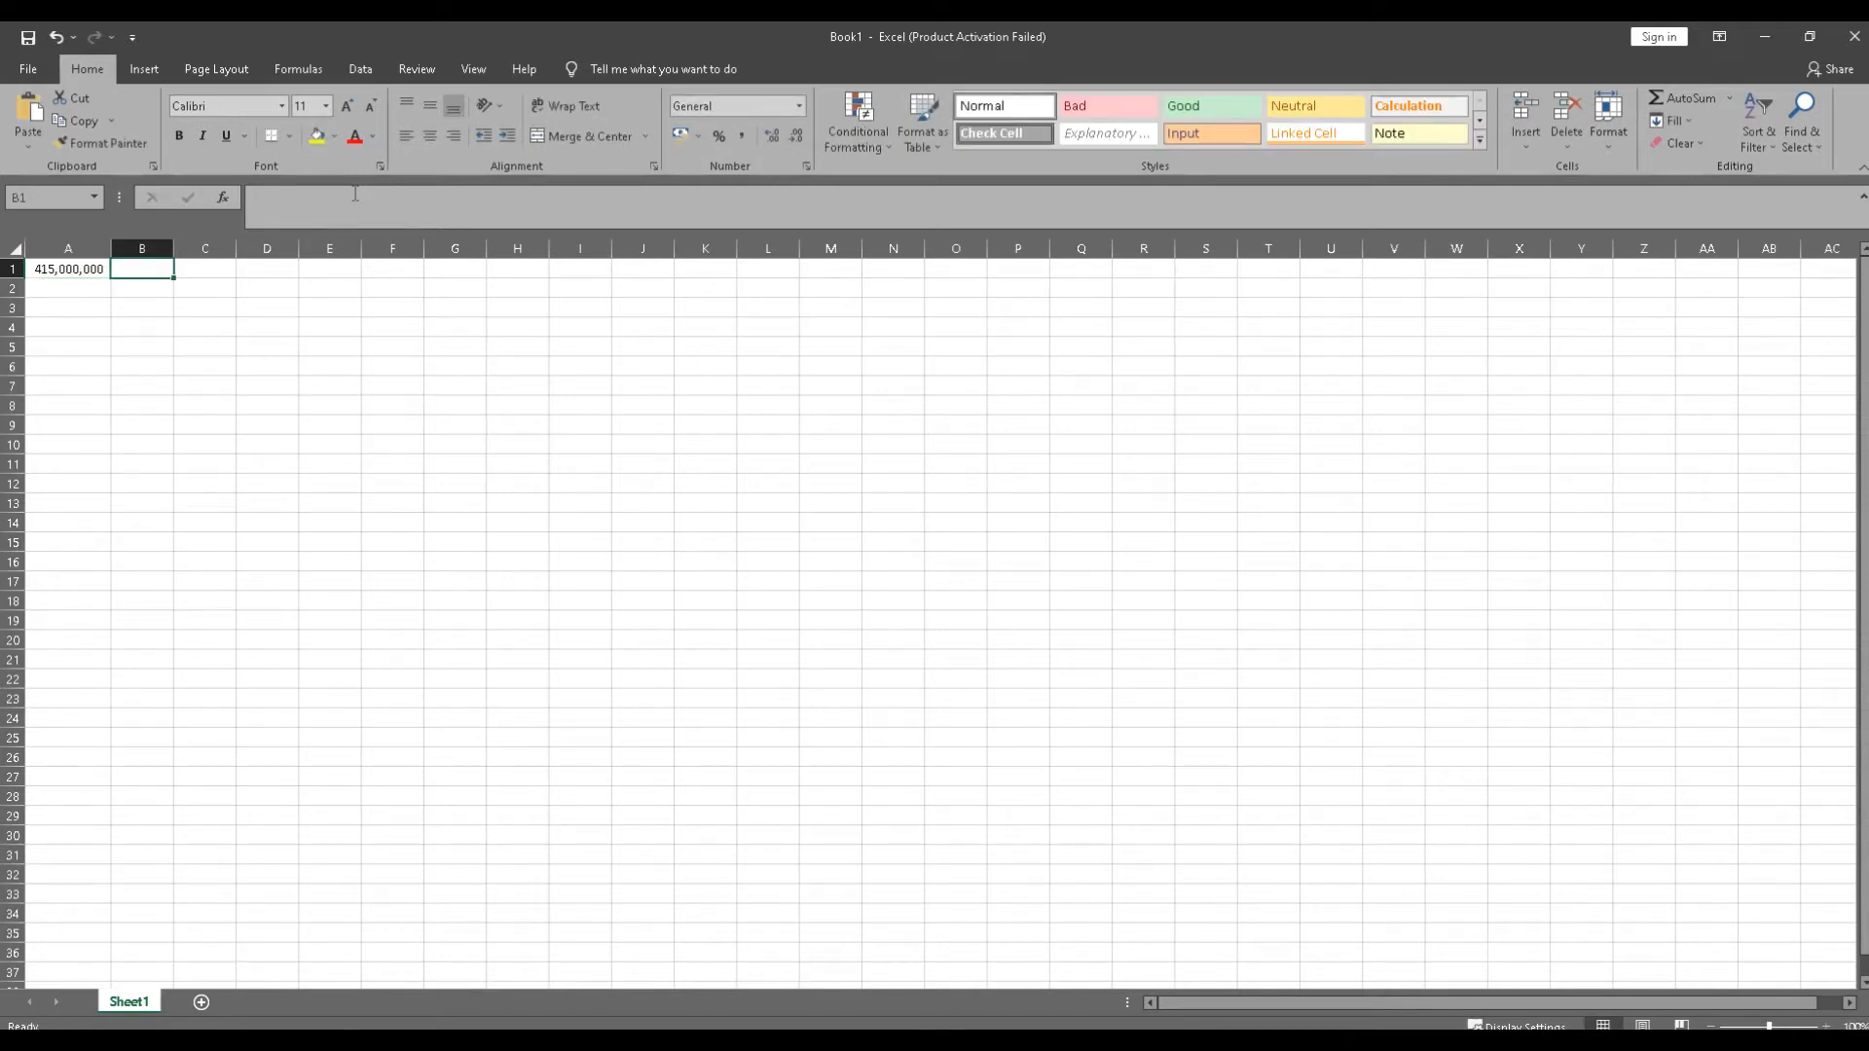
# Enter the Harga Satuan from SILK-A, 1475000, in Excel cell B1 and format it with thousands separators and no decimals.
pyautogui.write('0')
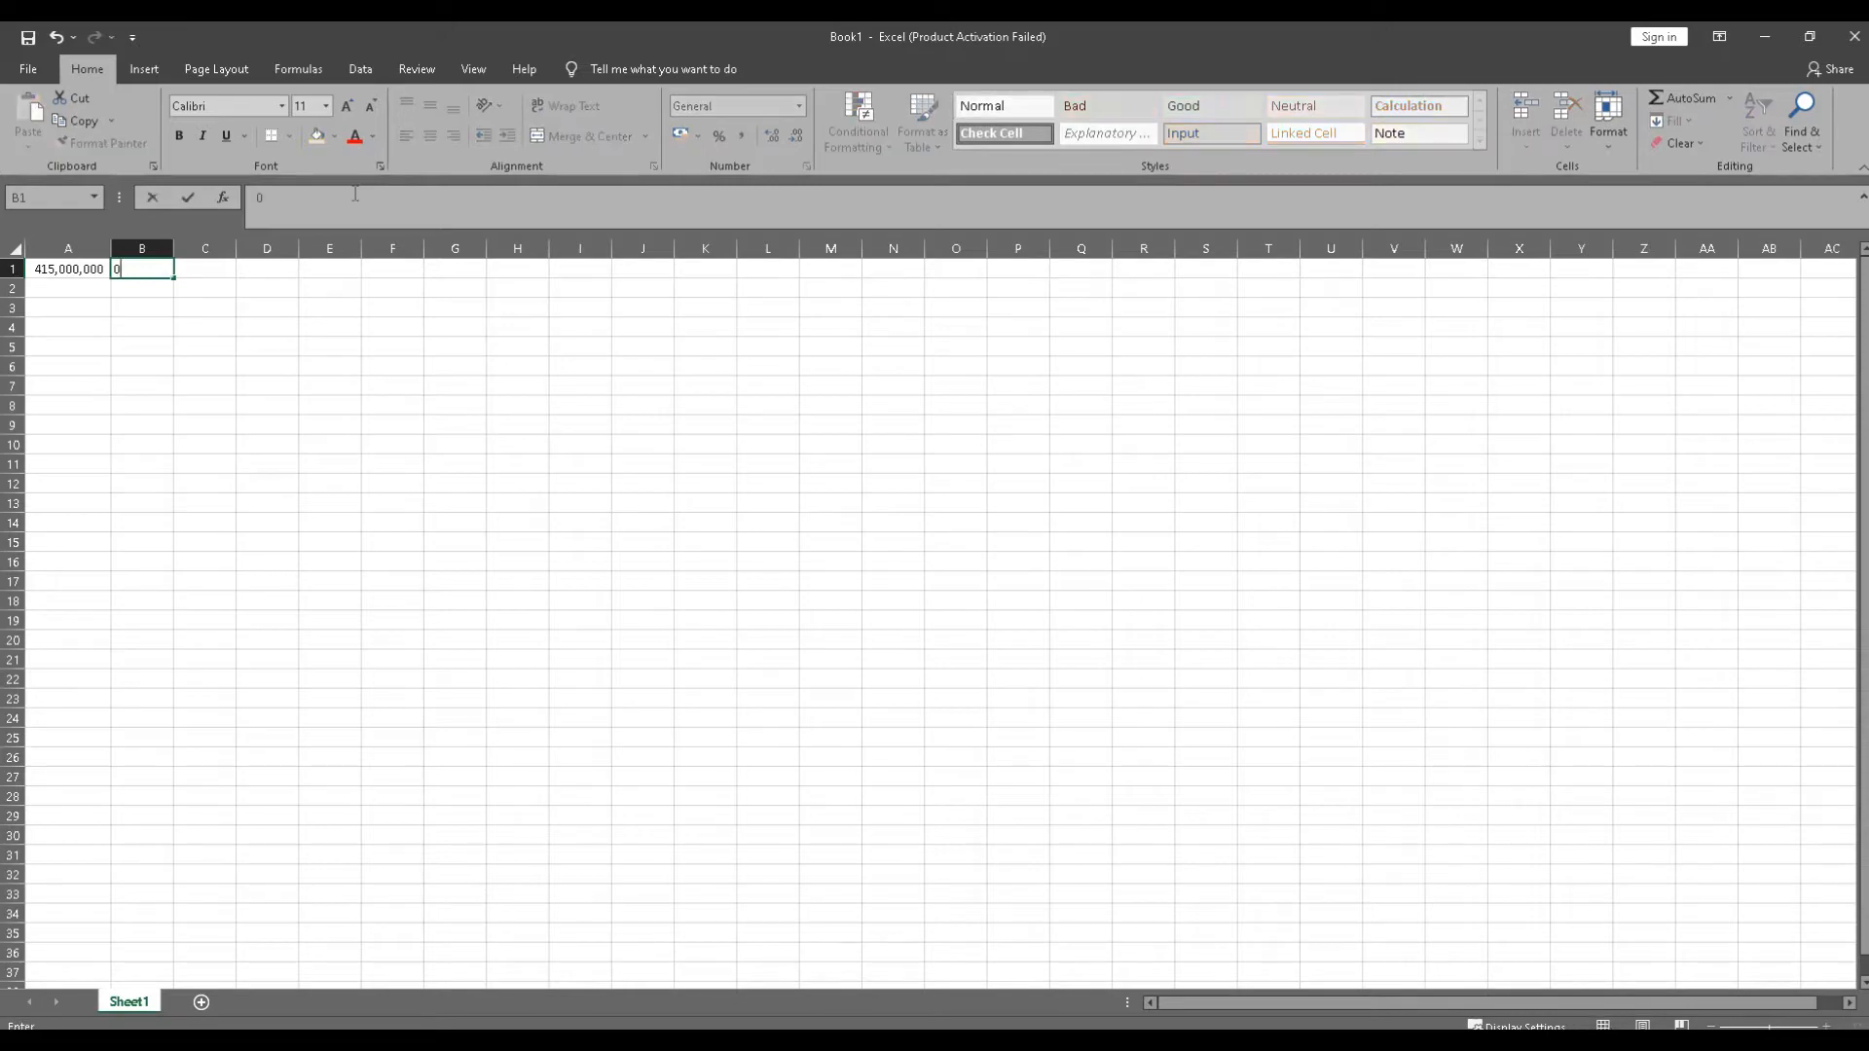
pyautogui.press('Escape')
pyautogui.hotkey('alt', 'Tab')
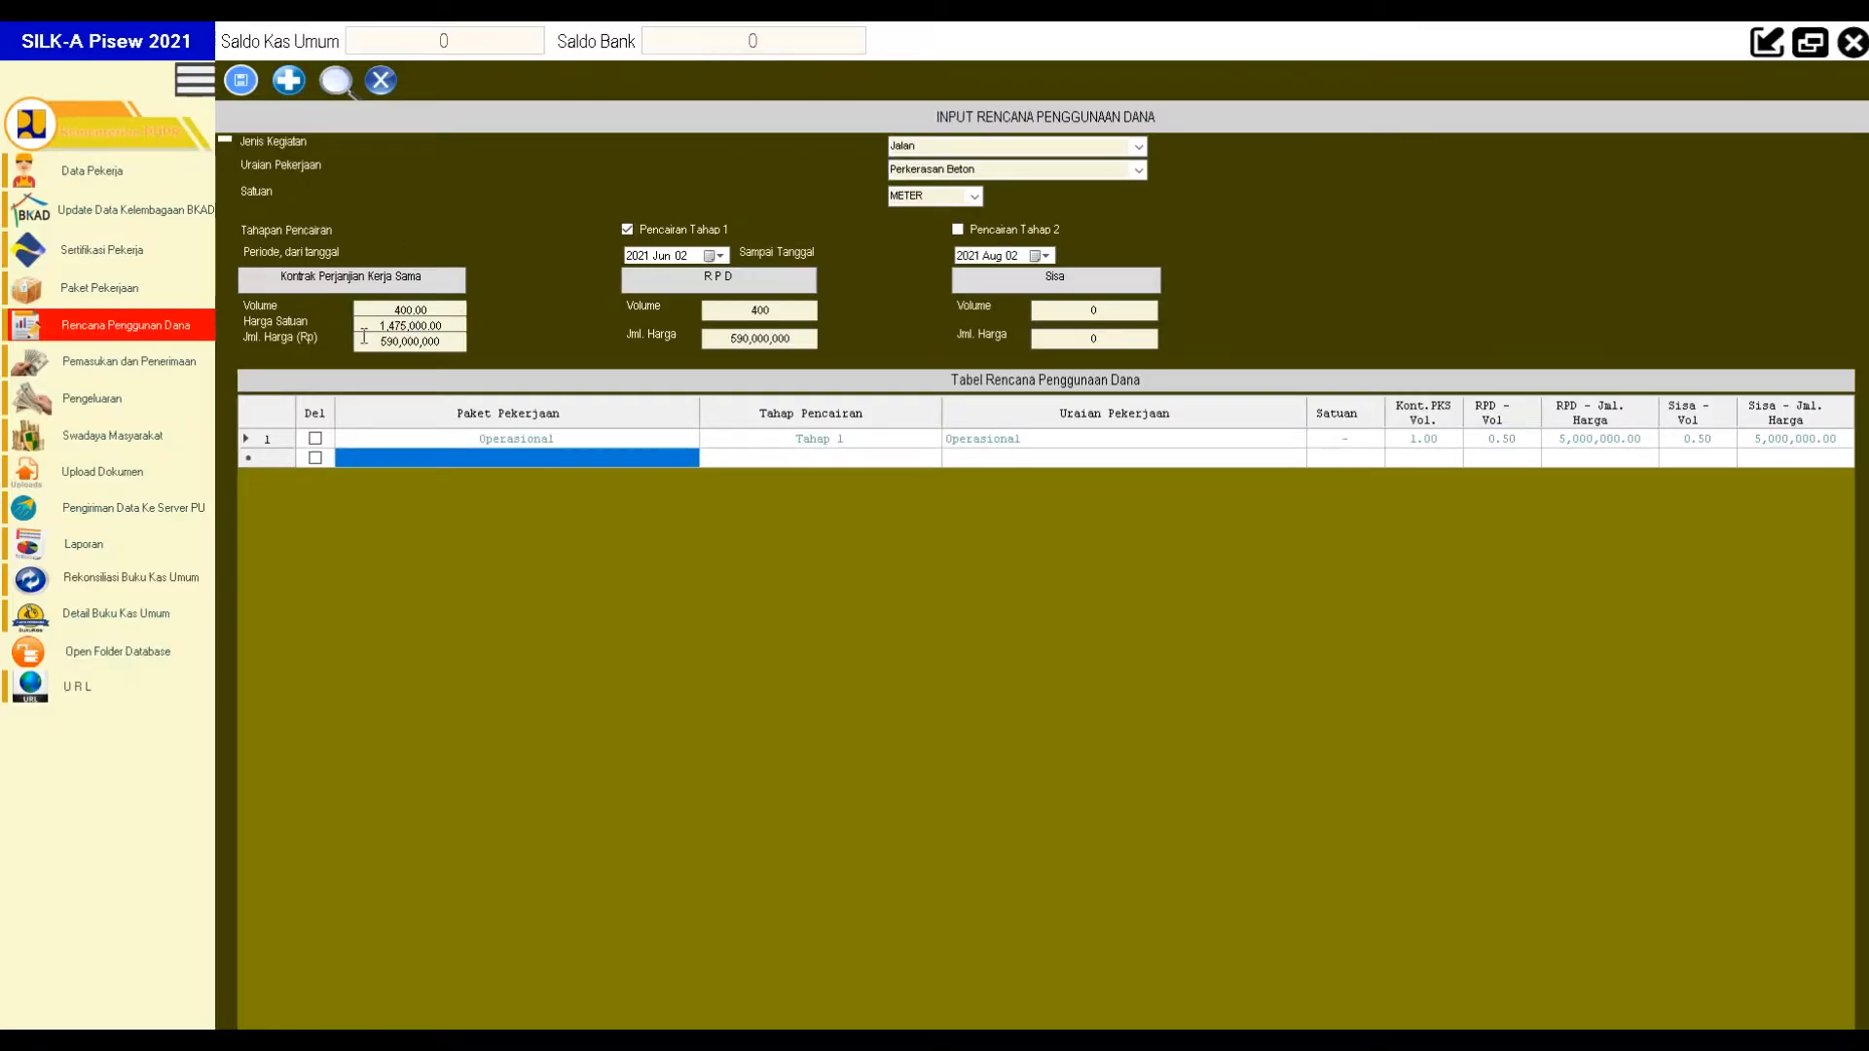
pyautogui.hotkey('alt', 'Tab')
pyautogui.write('1475000')
pyautogui.press('Tab')
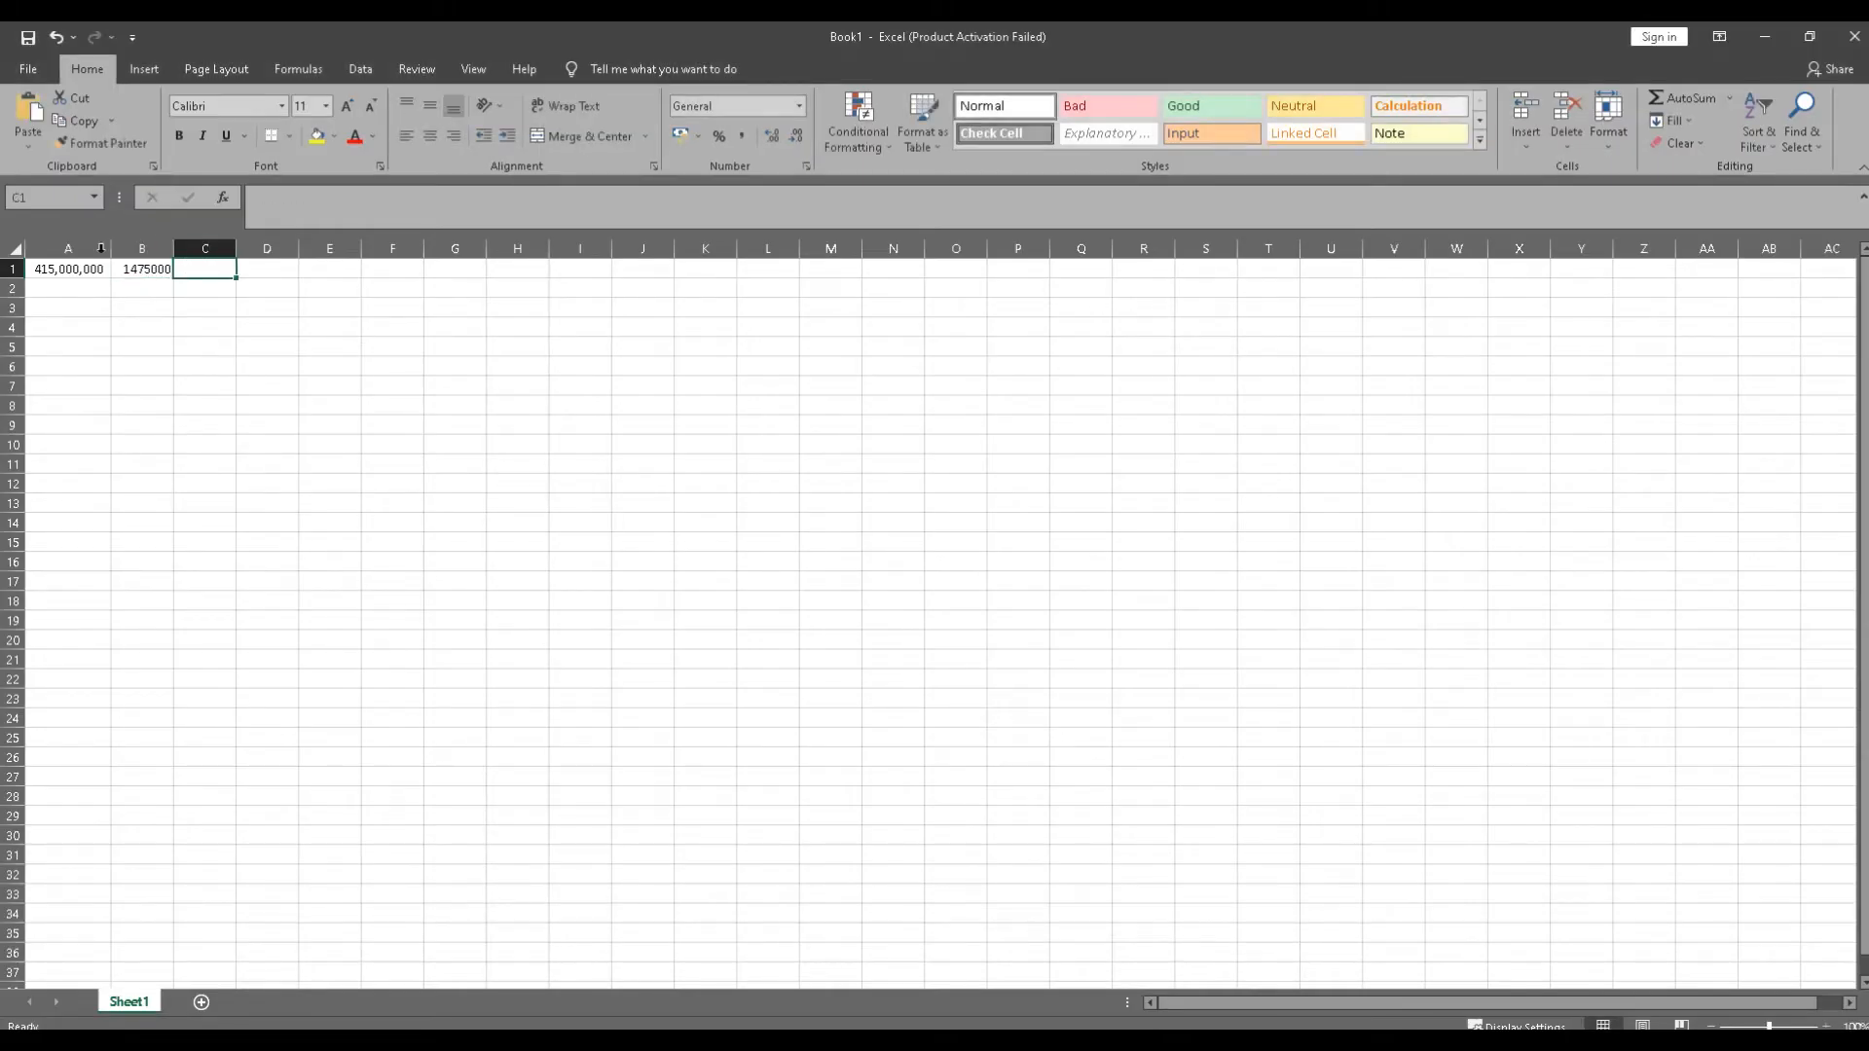
pyautogui.click(129, 272)
pyautogui.click(743, 135)
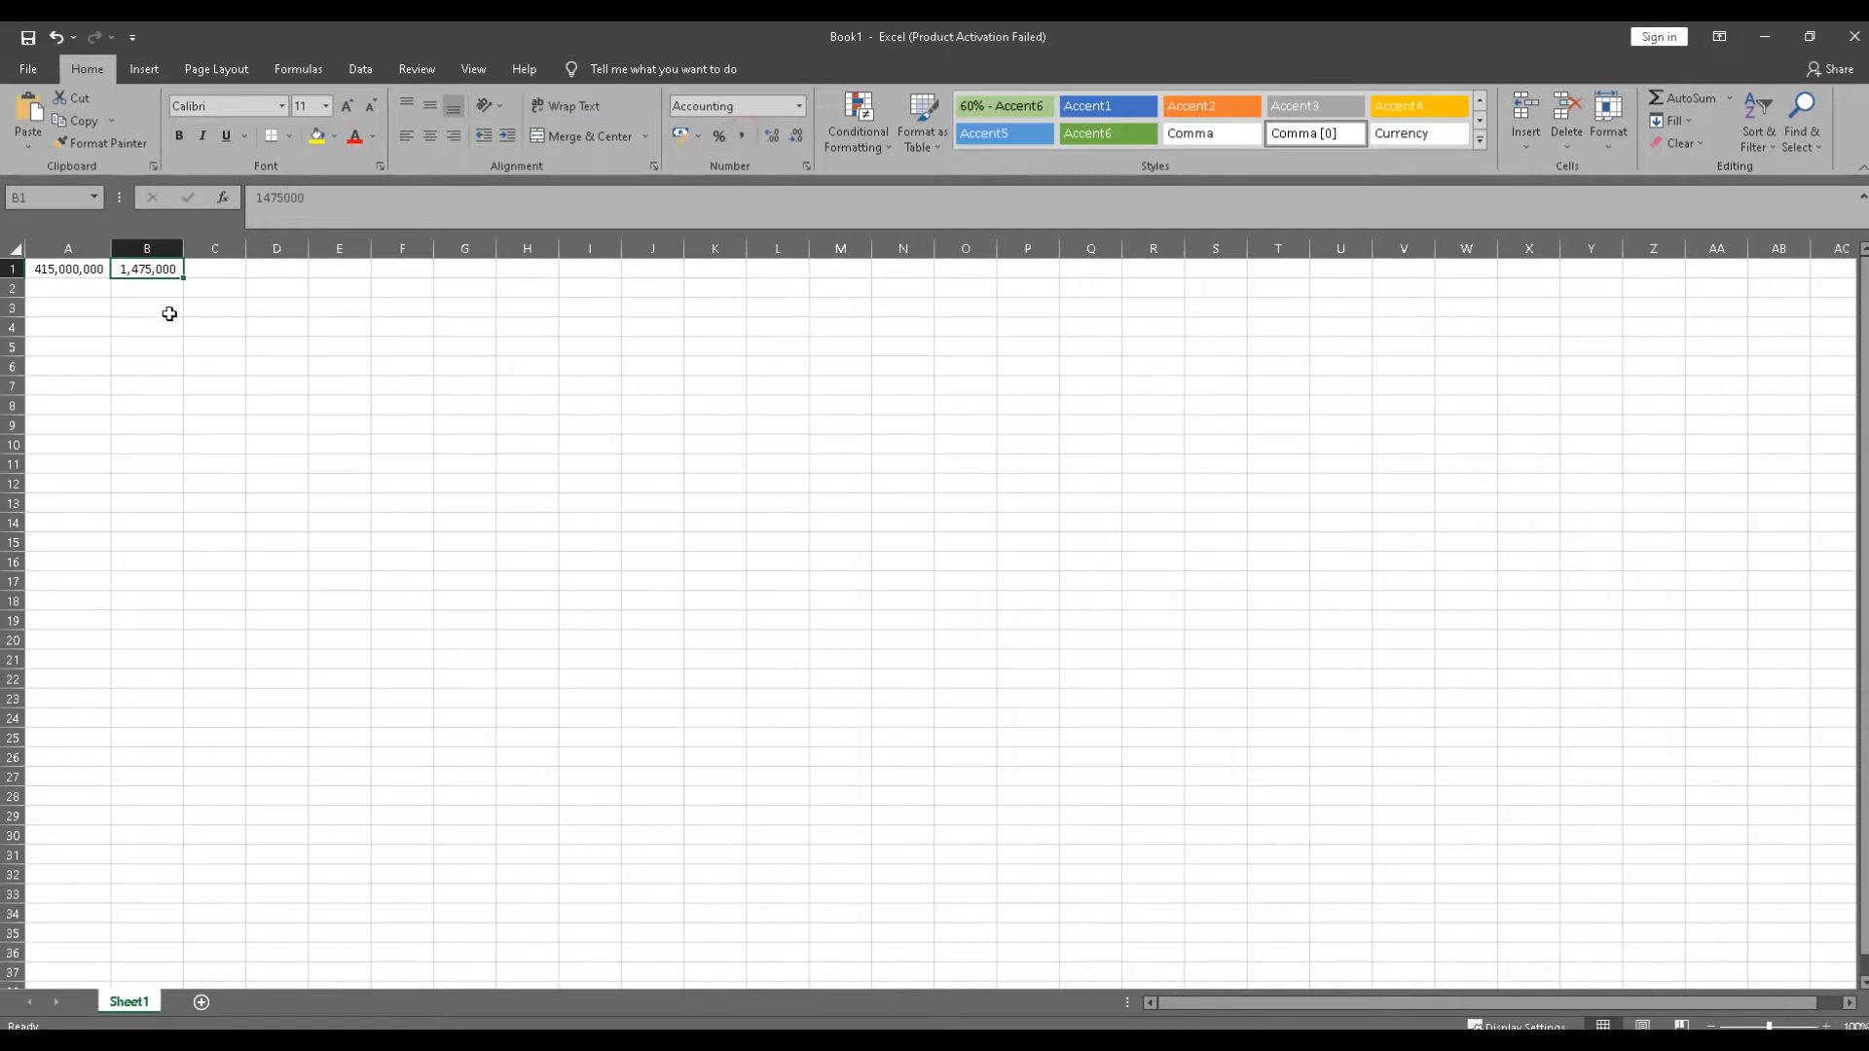
# Divide the amount in A1 by the unit price in B1 with the formula =A1/B1 in cell C1.
pyautogui.click(233, 270)
pyautogui.write('=')
pyautogui.click(76, 271)
pyautogui.write('/')
pyautogui.click(130, 272)
pyautogui.press('Return')
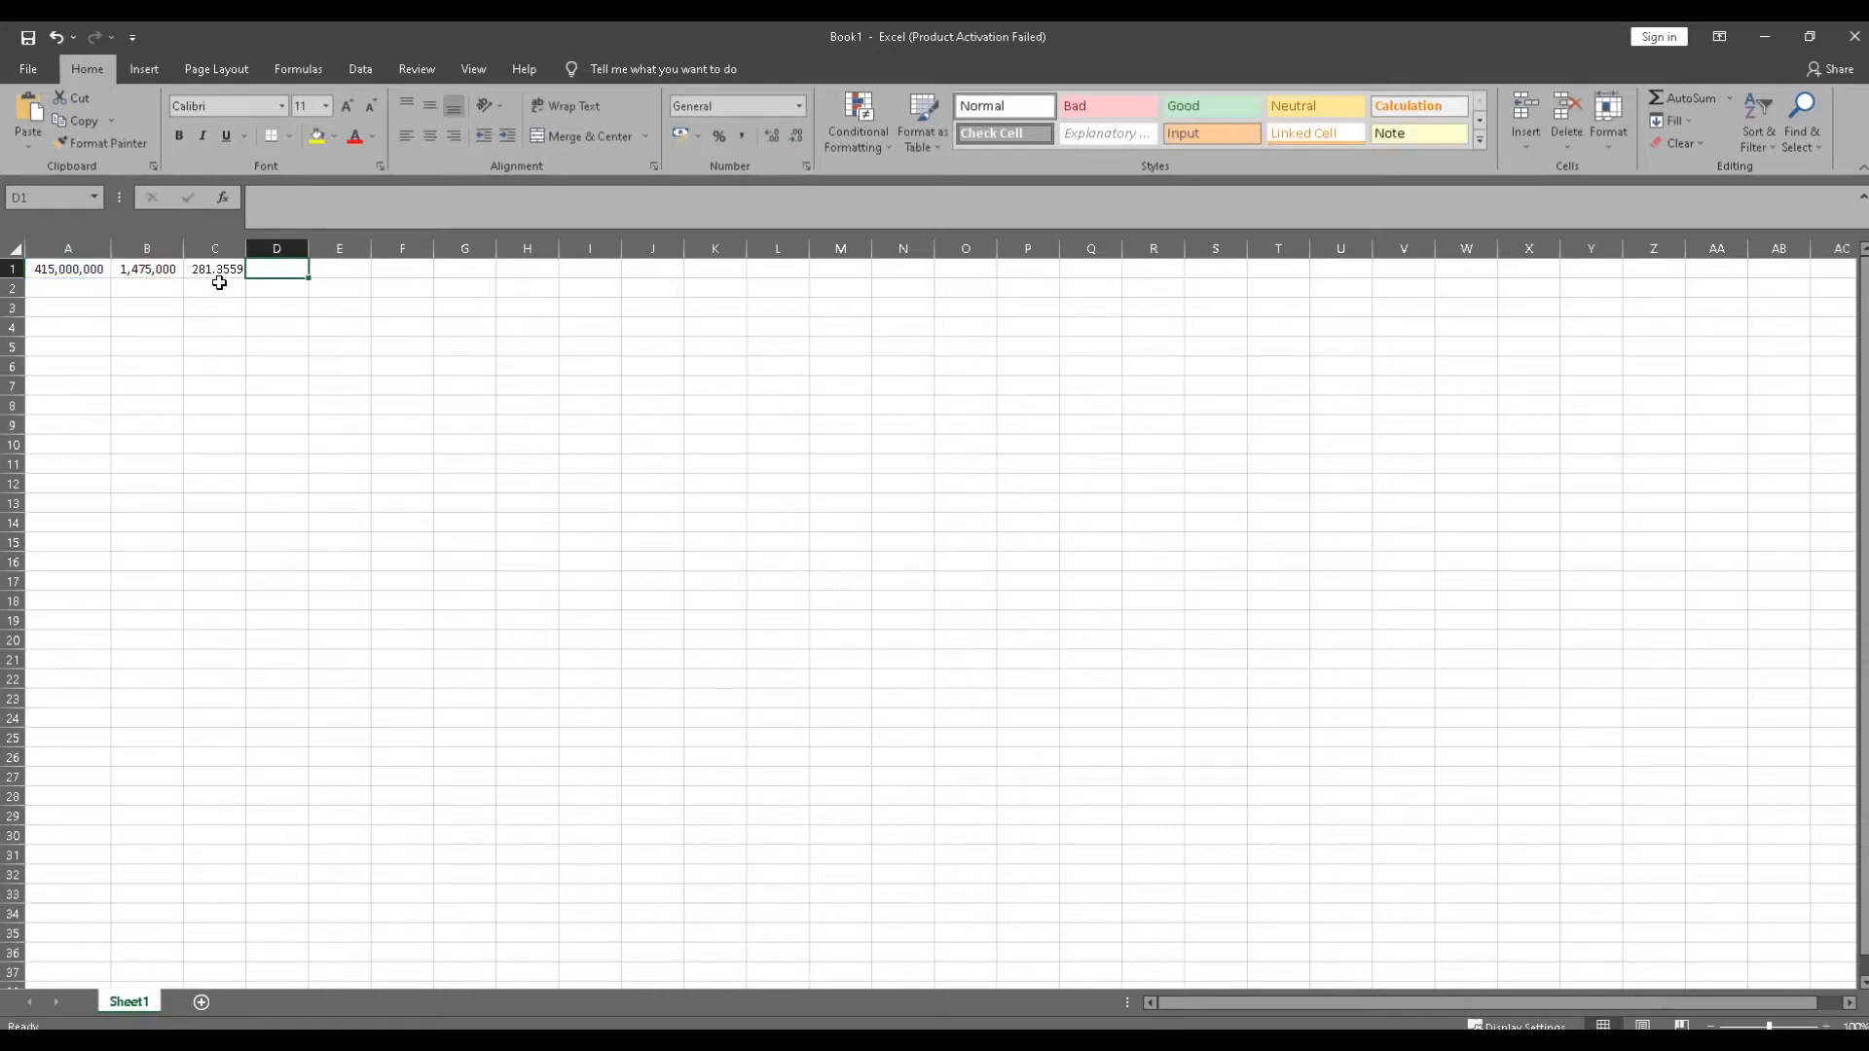
pyautogui.click(214, 272)
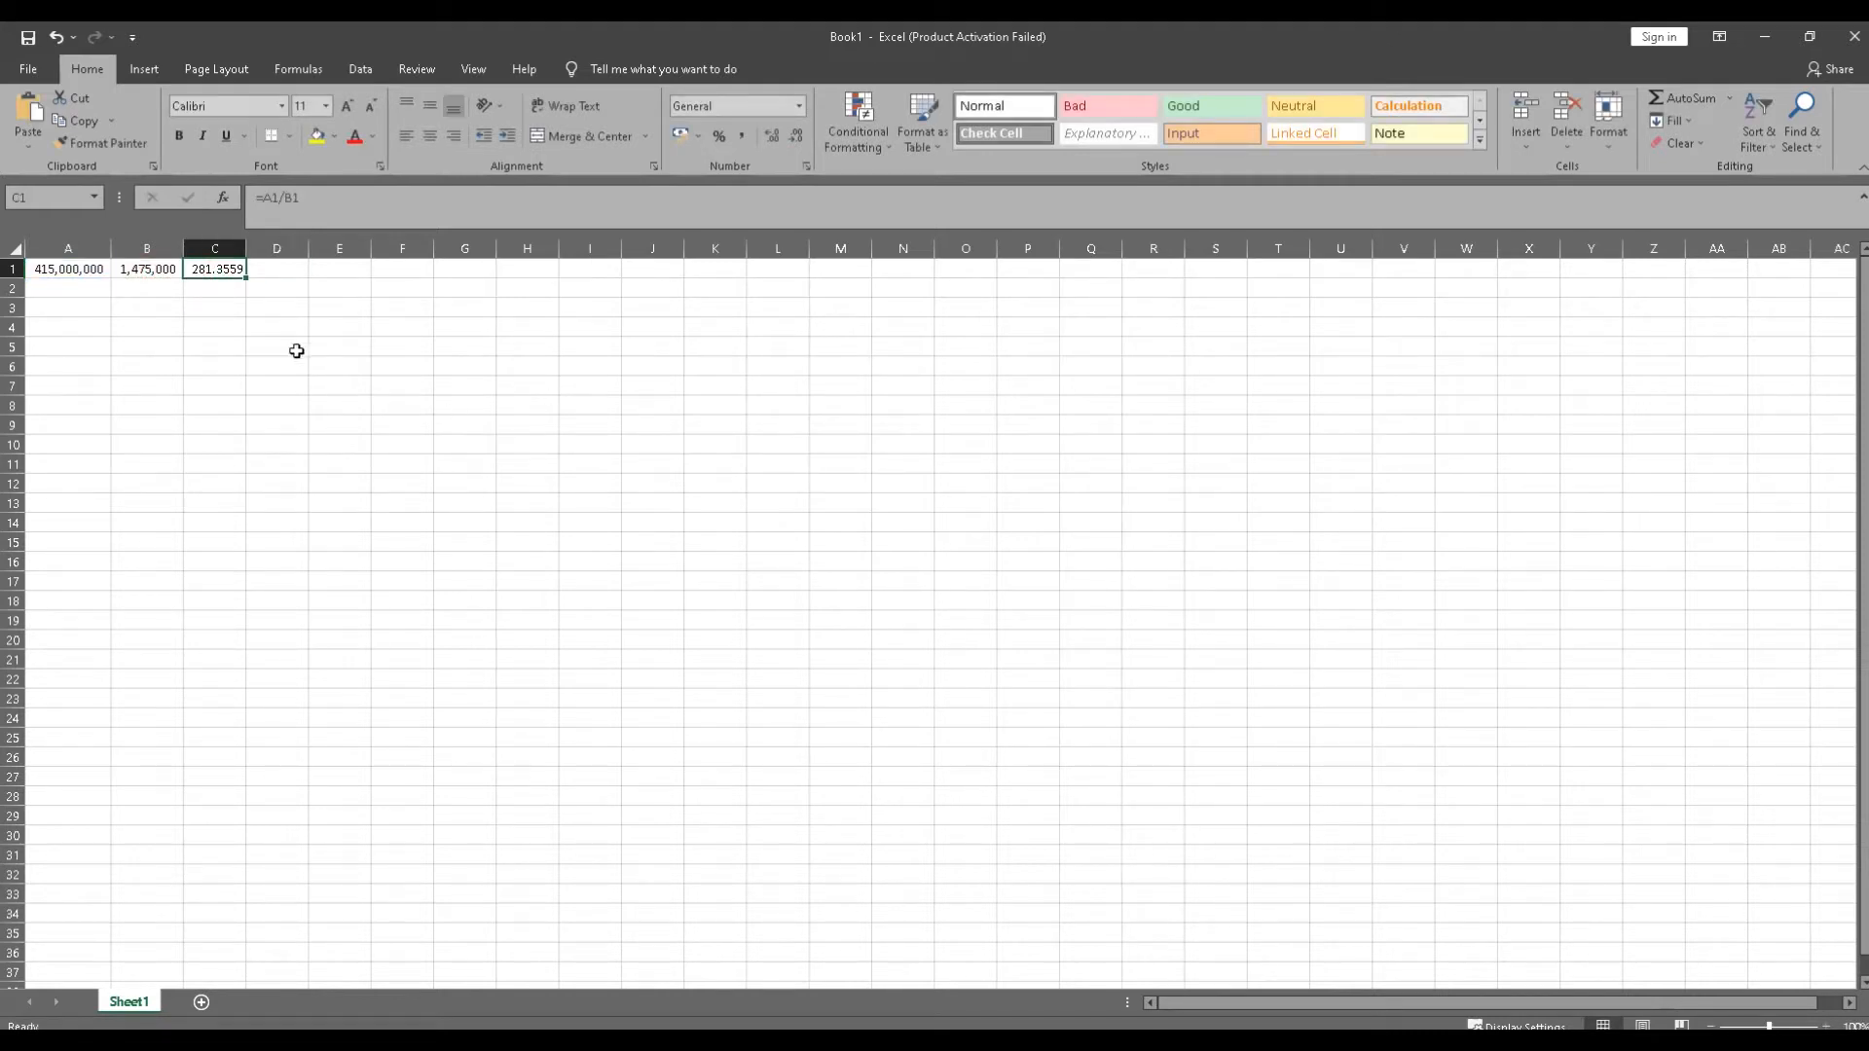
pyautogui.hotkey('ctrl', 'c')
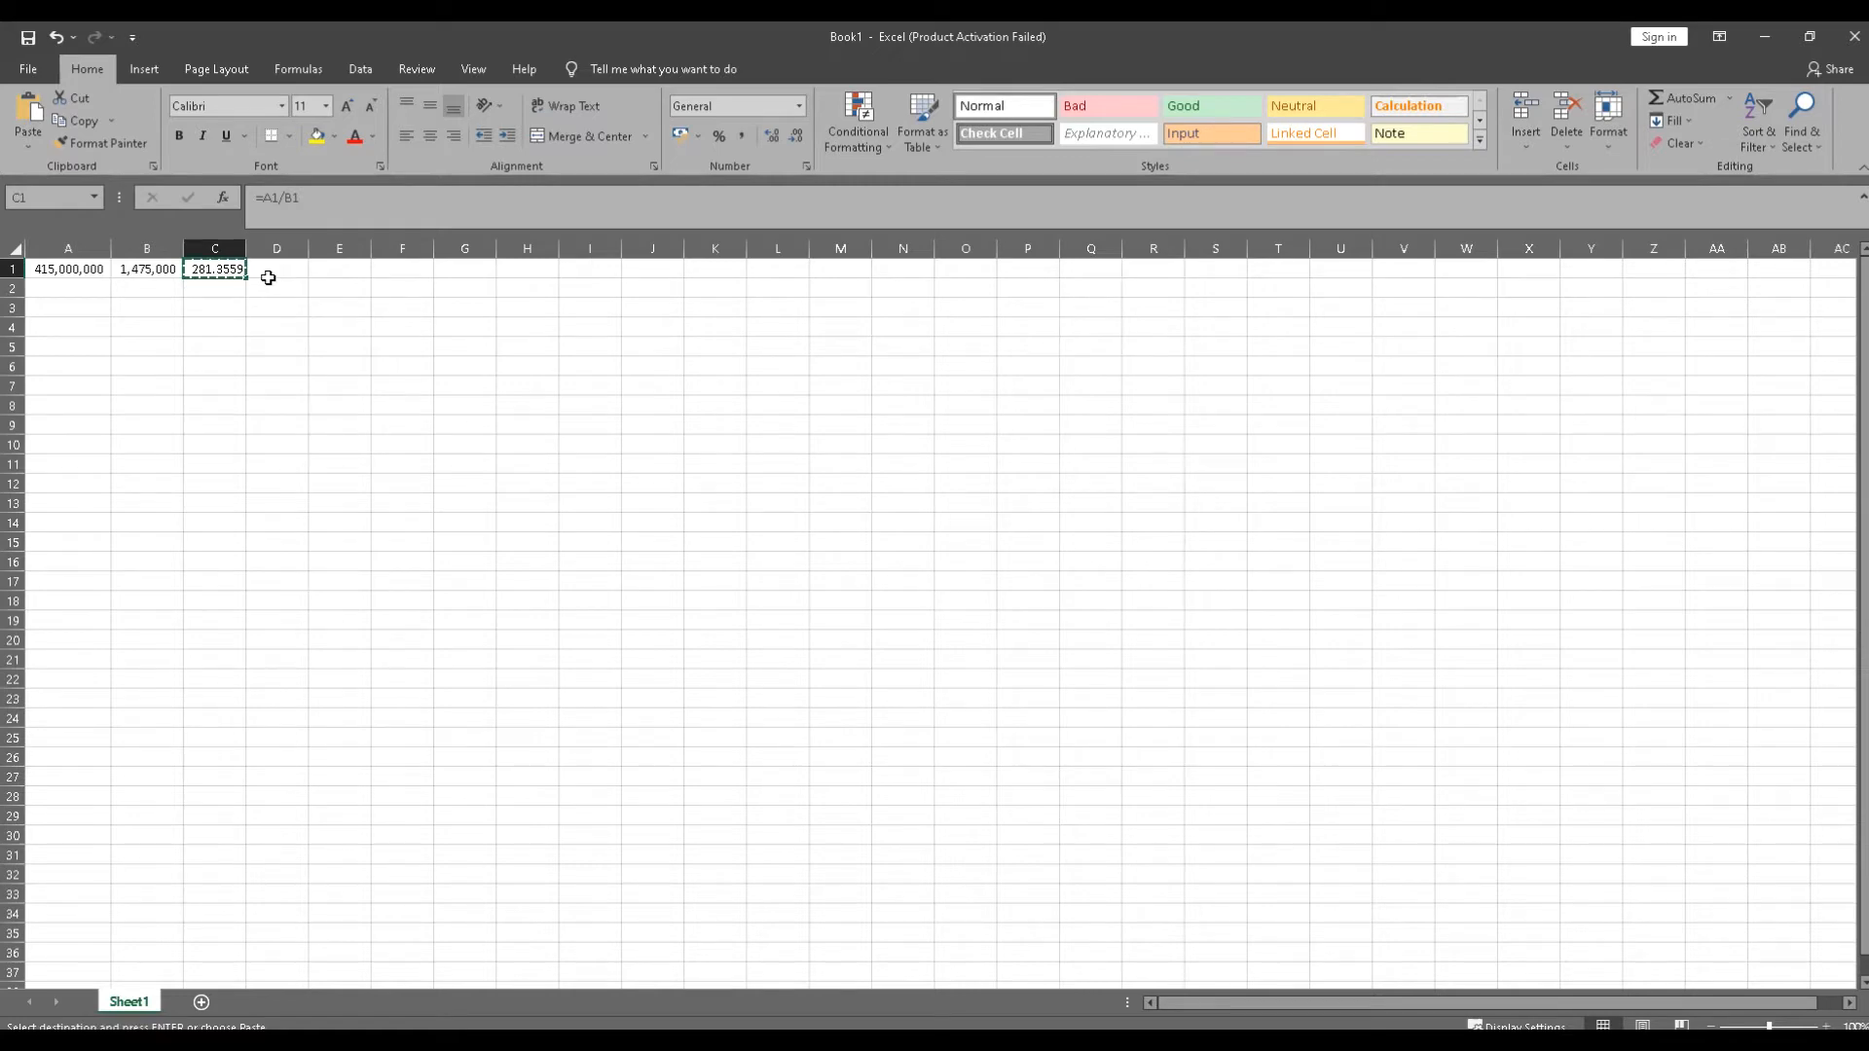
pyautogui.rightClick(284, 273)
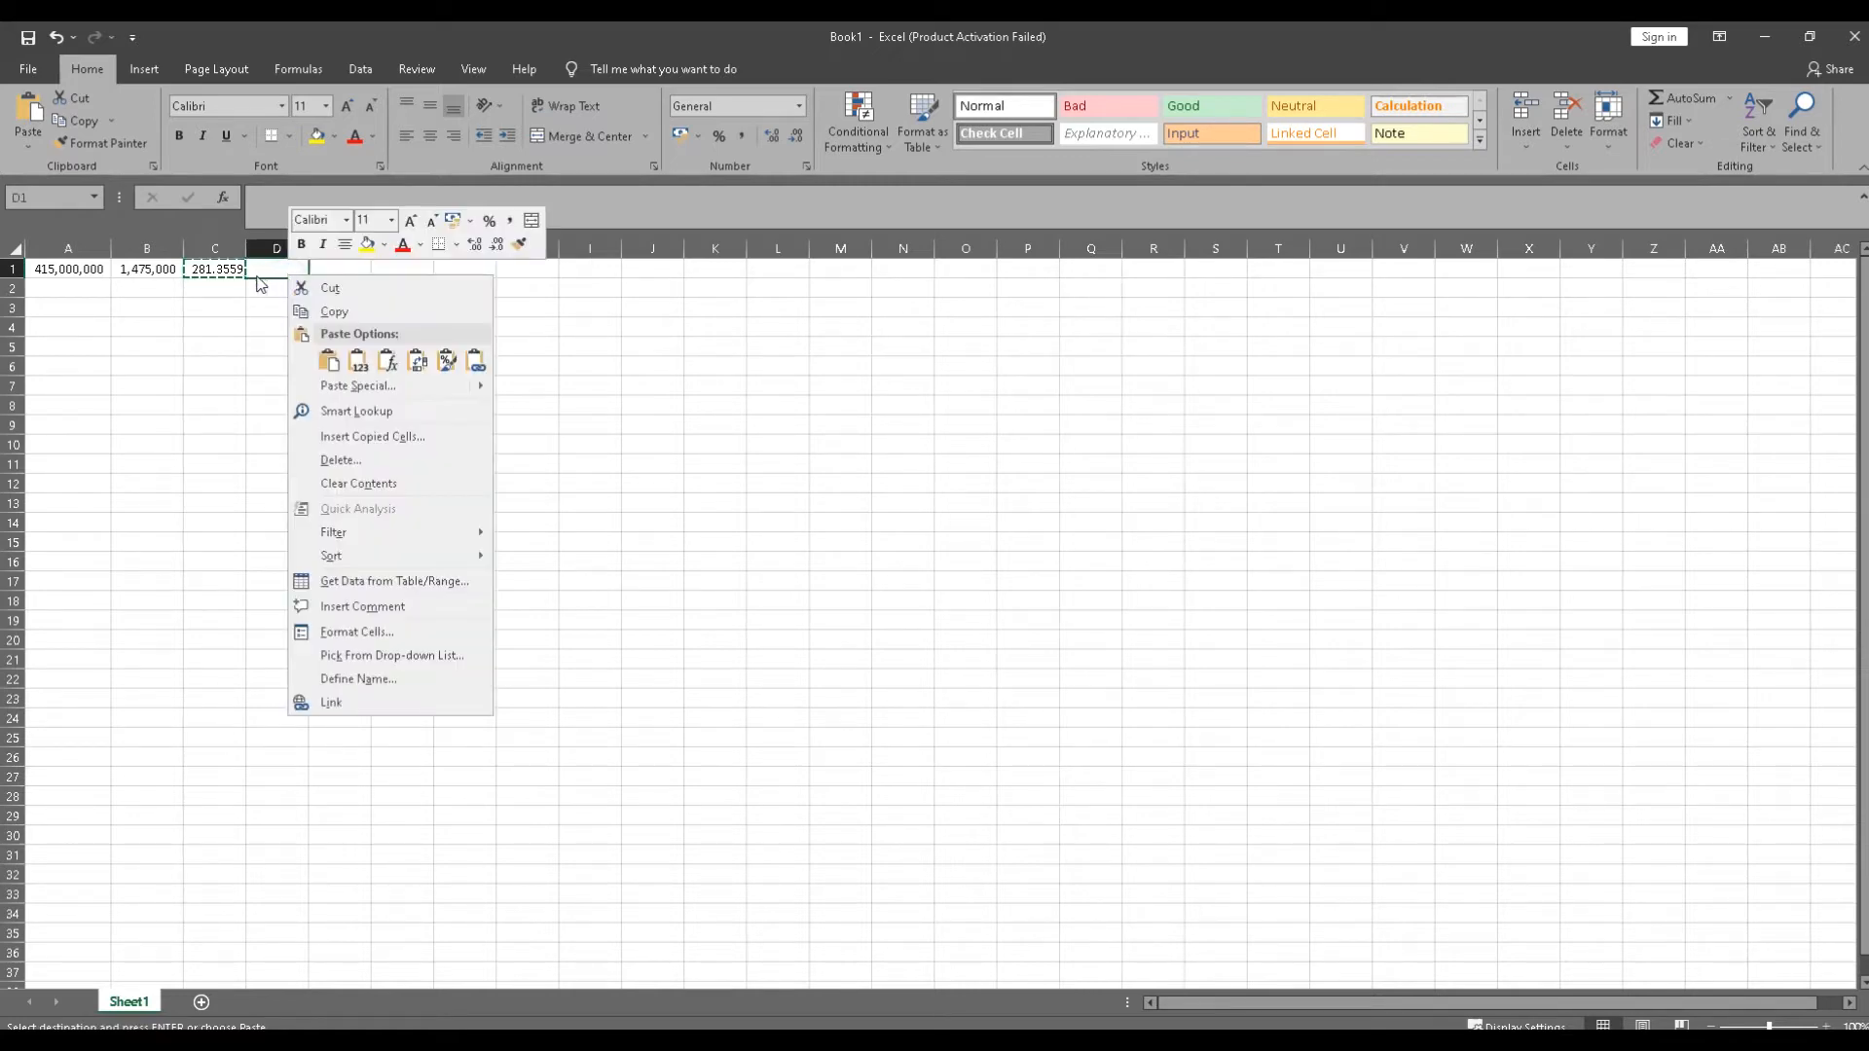
pyautogui.press('Escape')
pyautogui.press('Escape')
# Copy the result of the division in C1 and paste it into D1 as a value only.
pyautogui.click(216, 270)
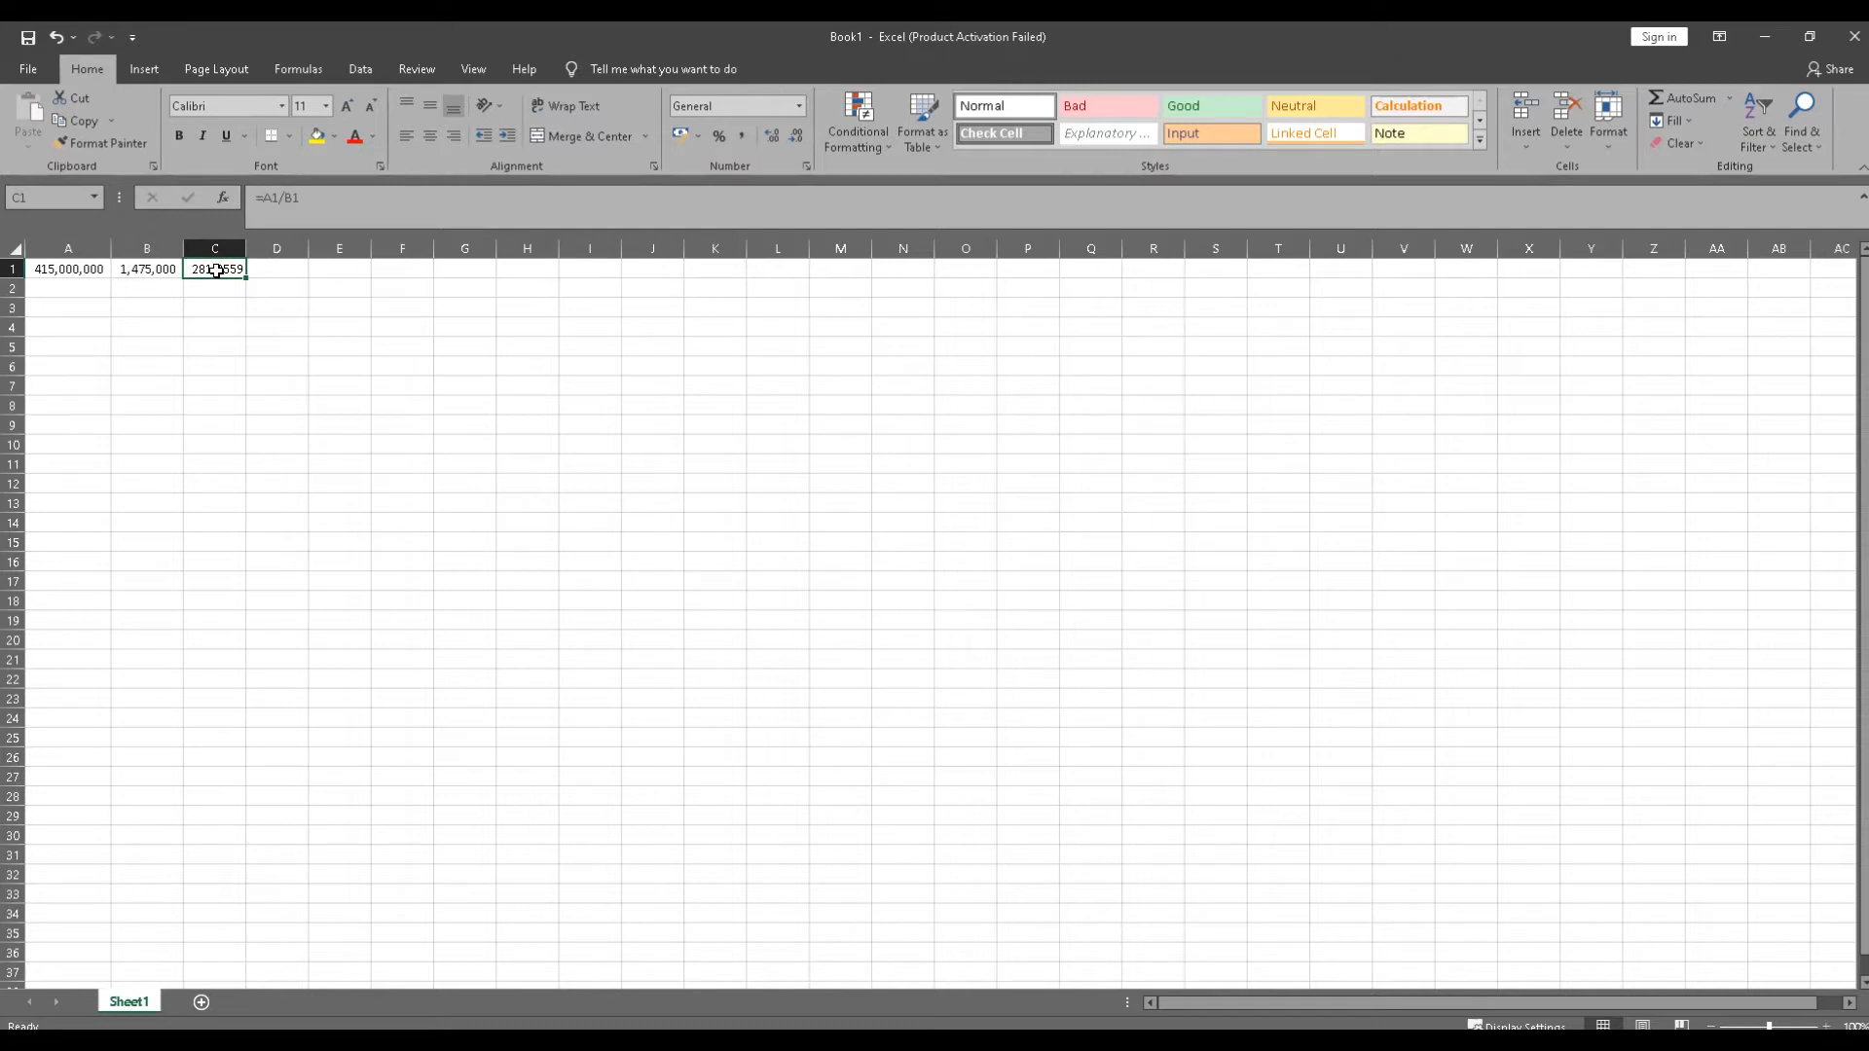
pyautogui.rightClick(216, 270)
pyautogui.click(271, 305)
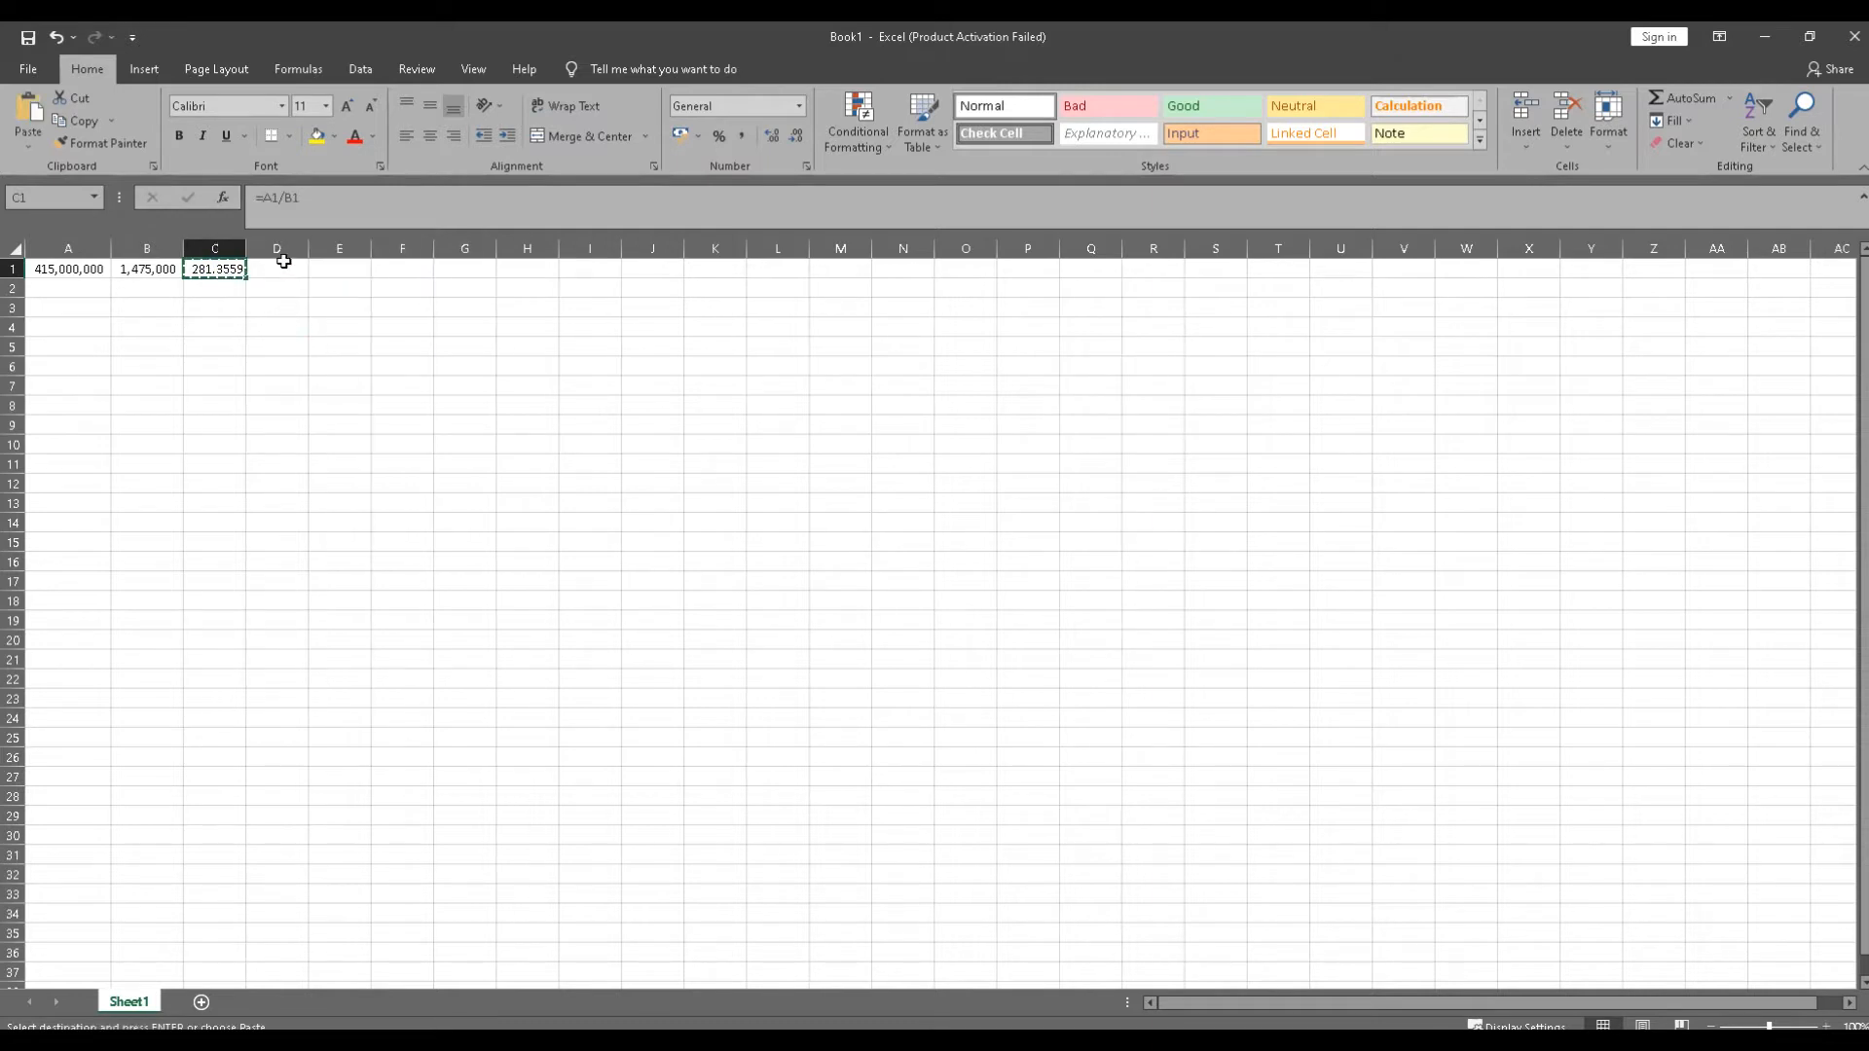
pyautogui.rightClick(294, 273)
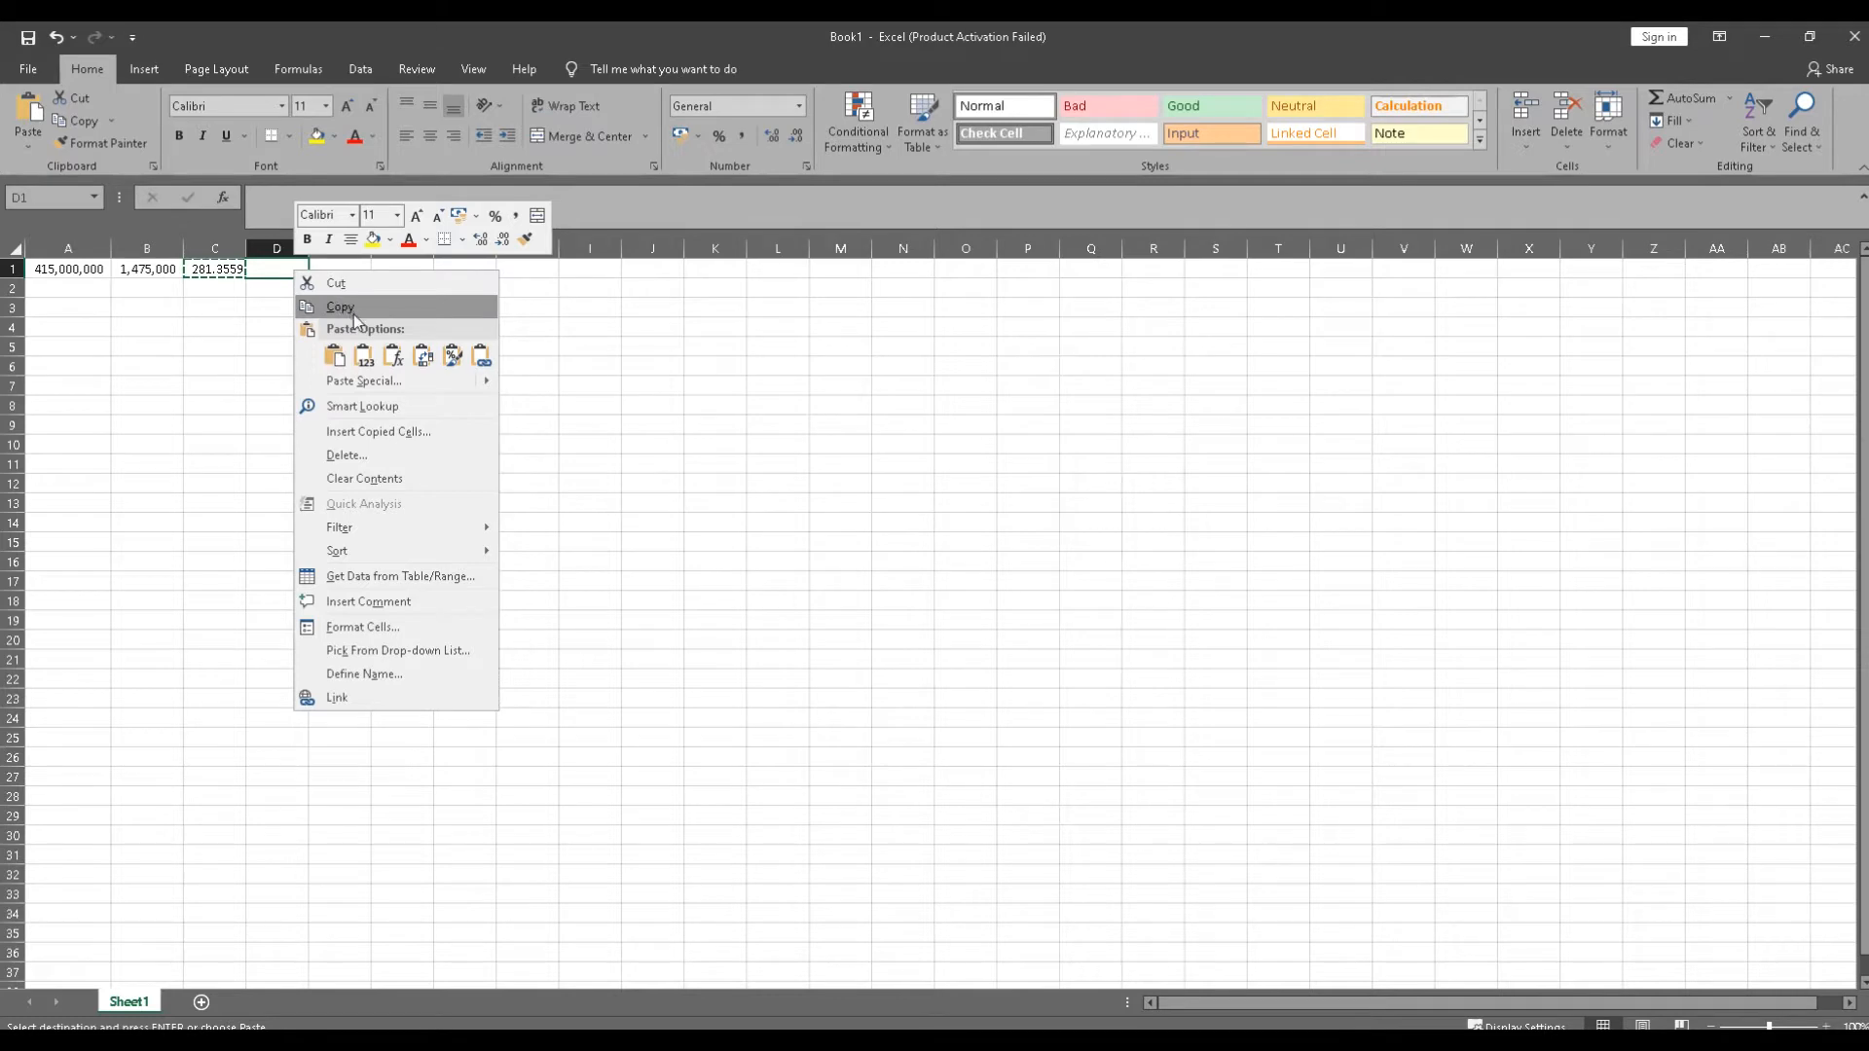
pyautogui.click(366, 357)
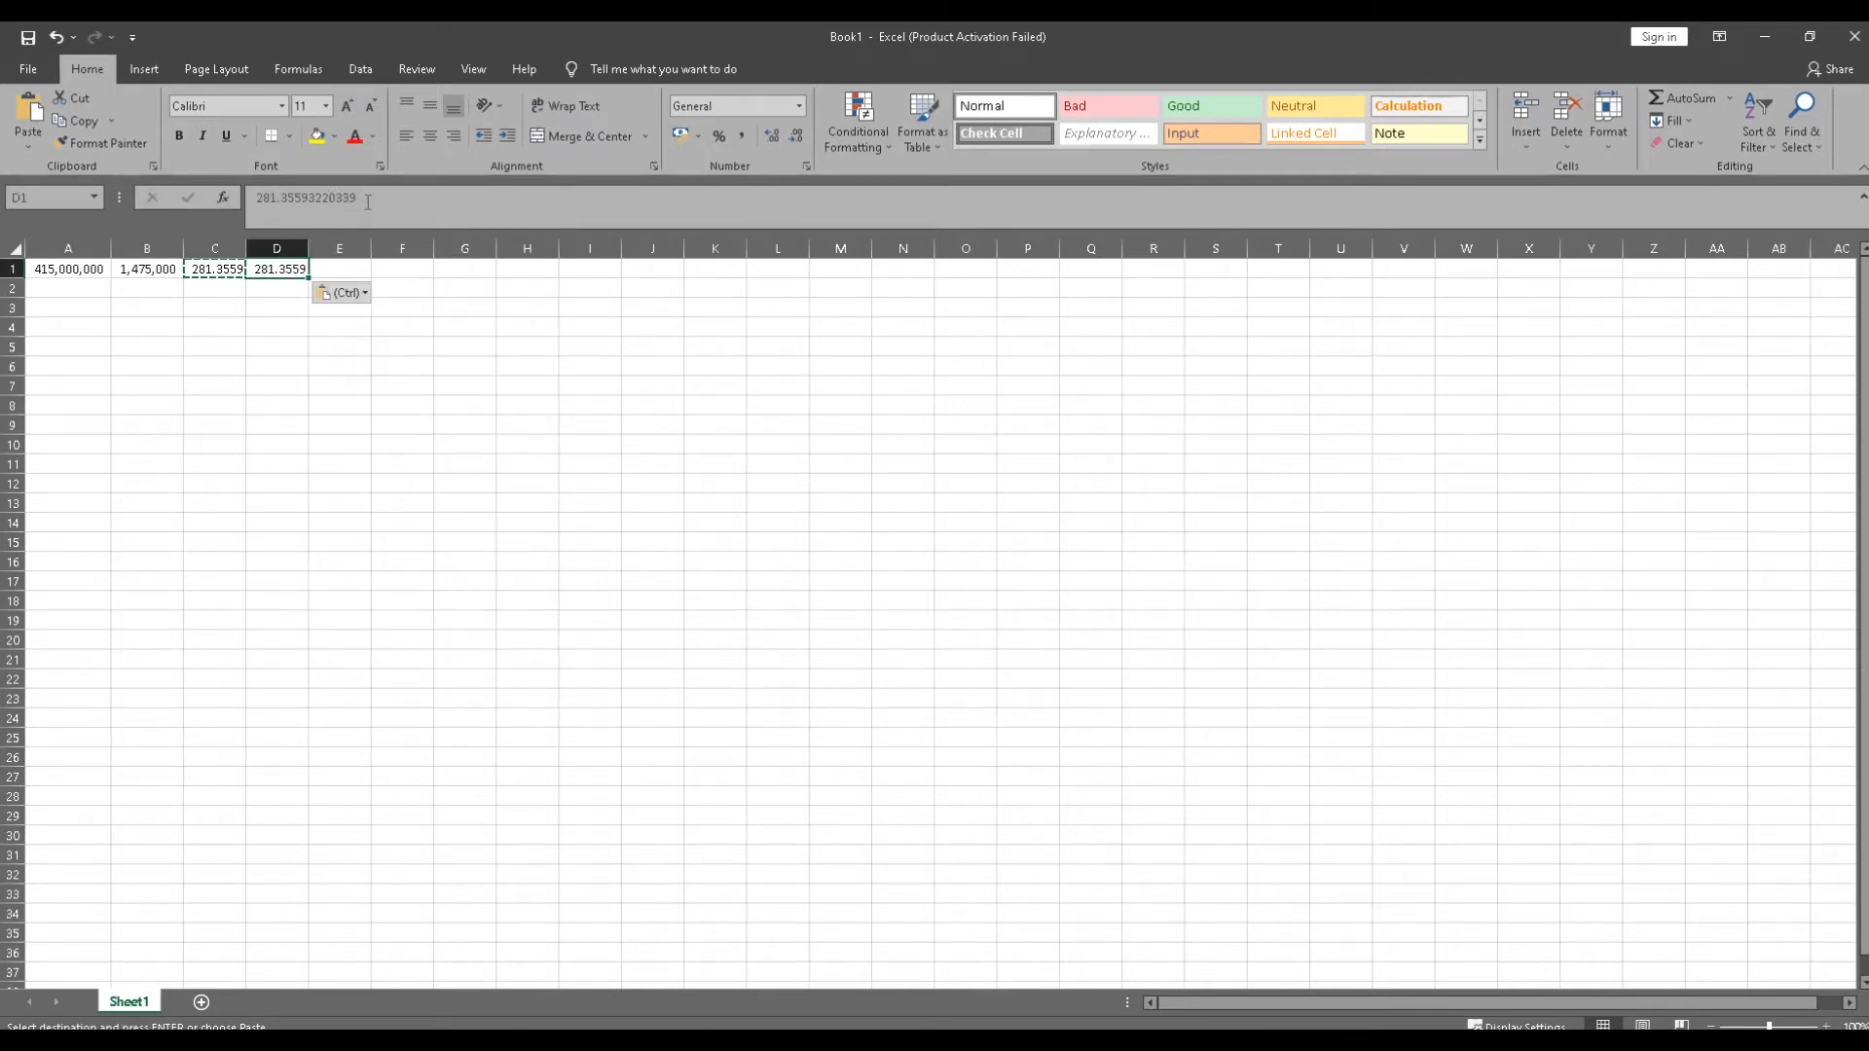
pyautogui.press('Escape')
# Copy the full-precision 281.35593220339 from D1 into the RPD Volume of the Jalan entry in SILK-A Pisew, then save the entry.
pyautogui.moveTo(368, 201); pyautogui.dragTo(255, 199)
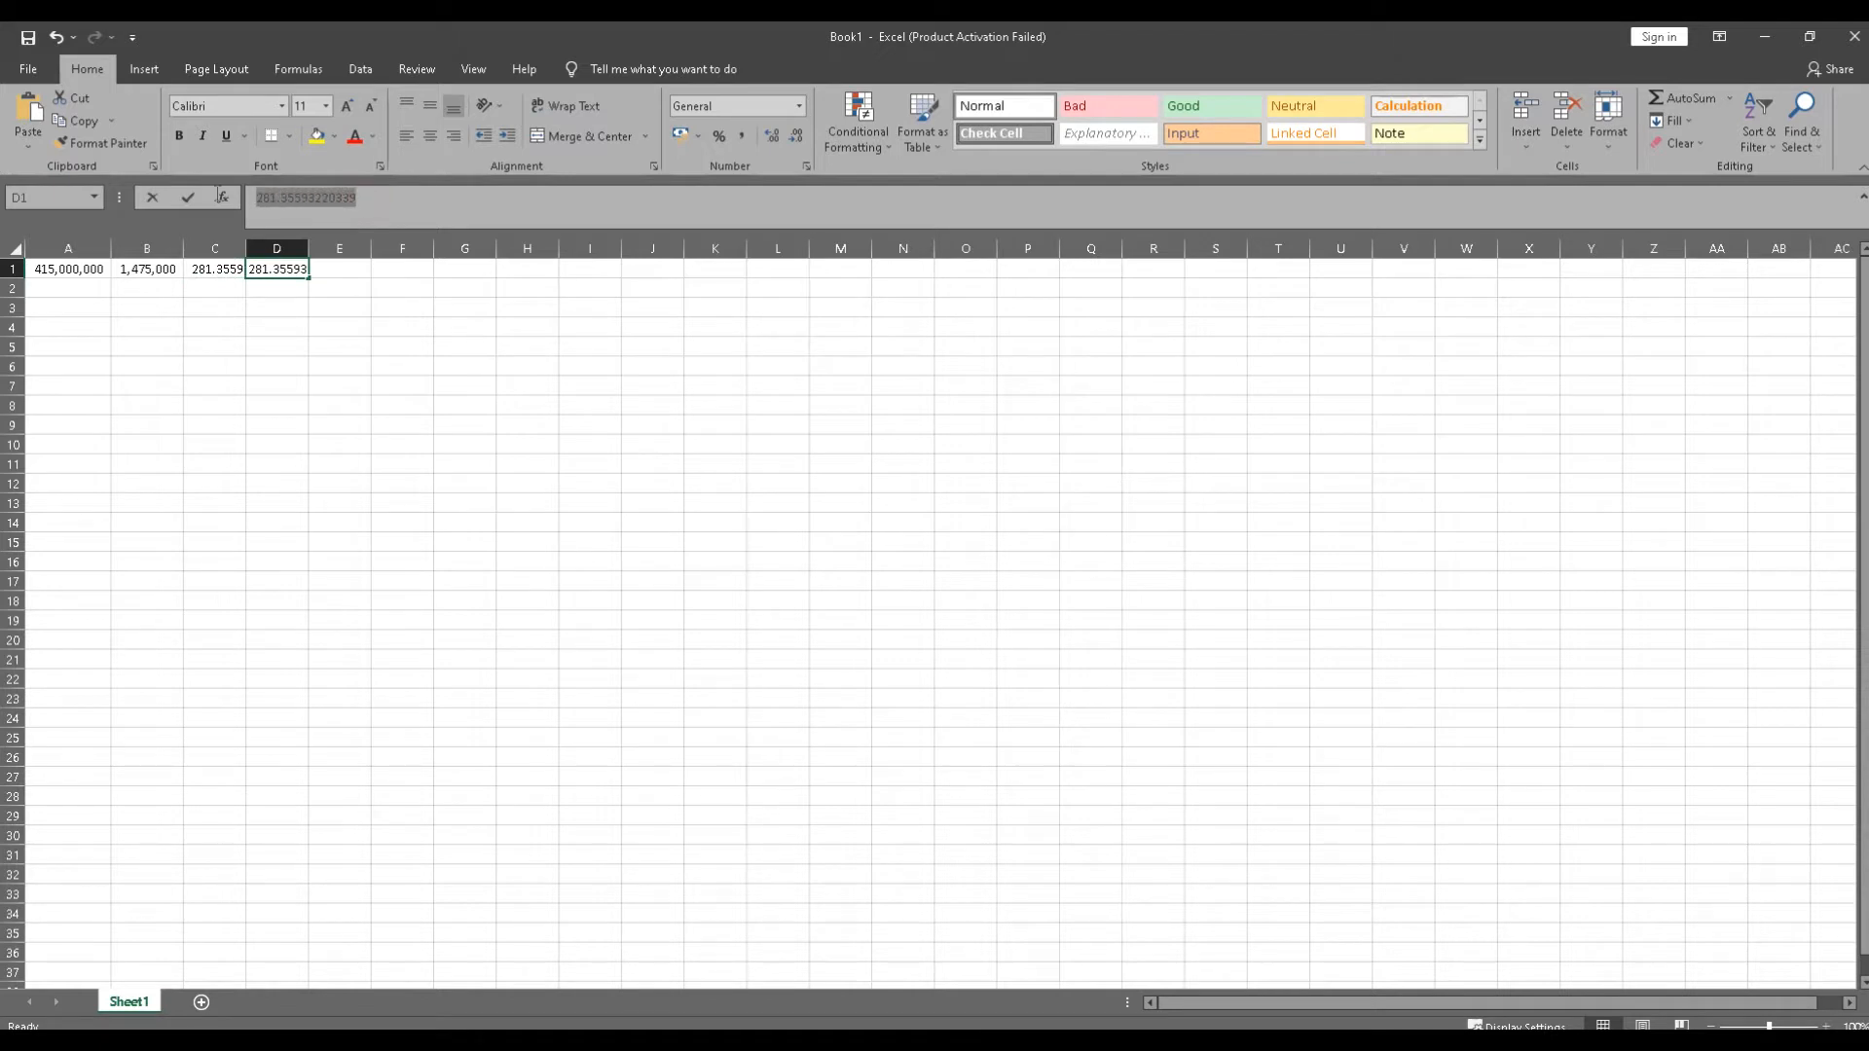
pyautogui.rightClick(309, 198)
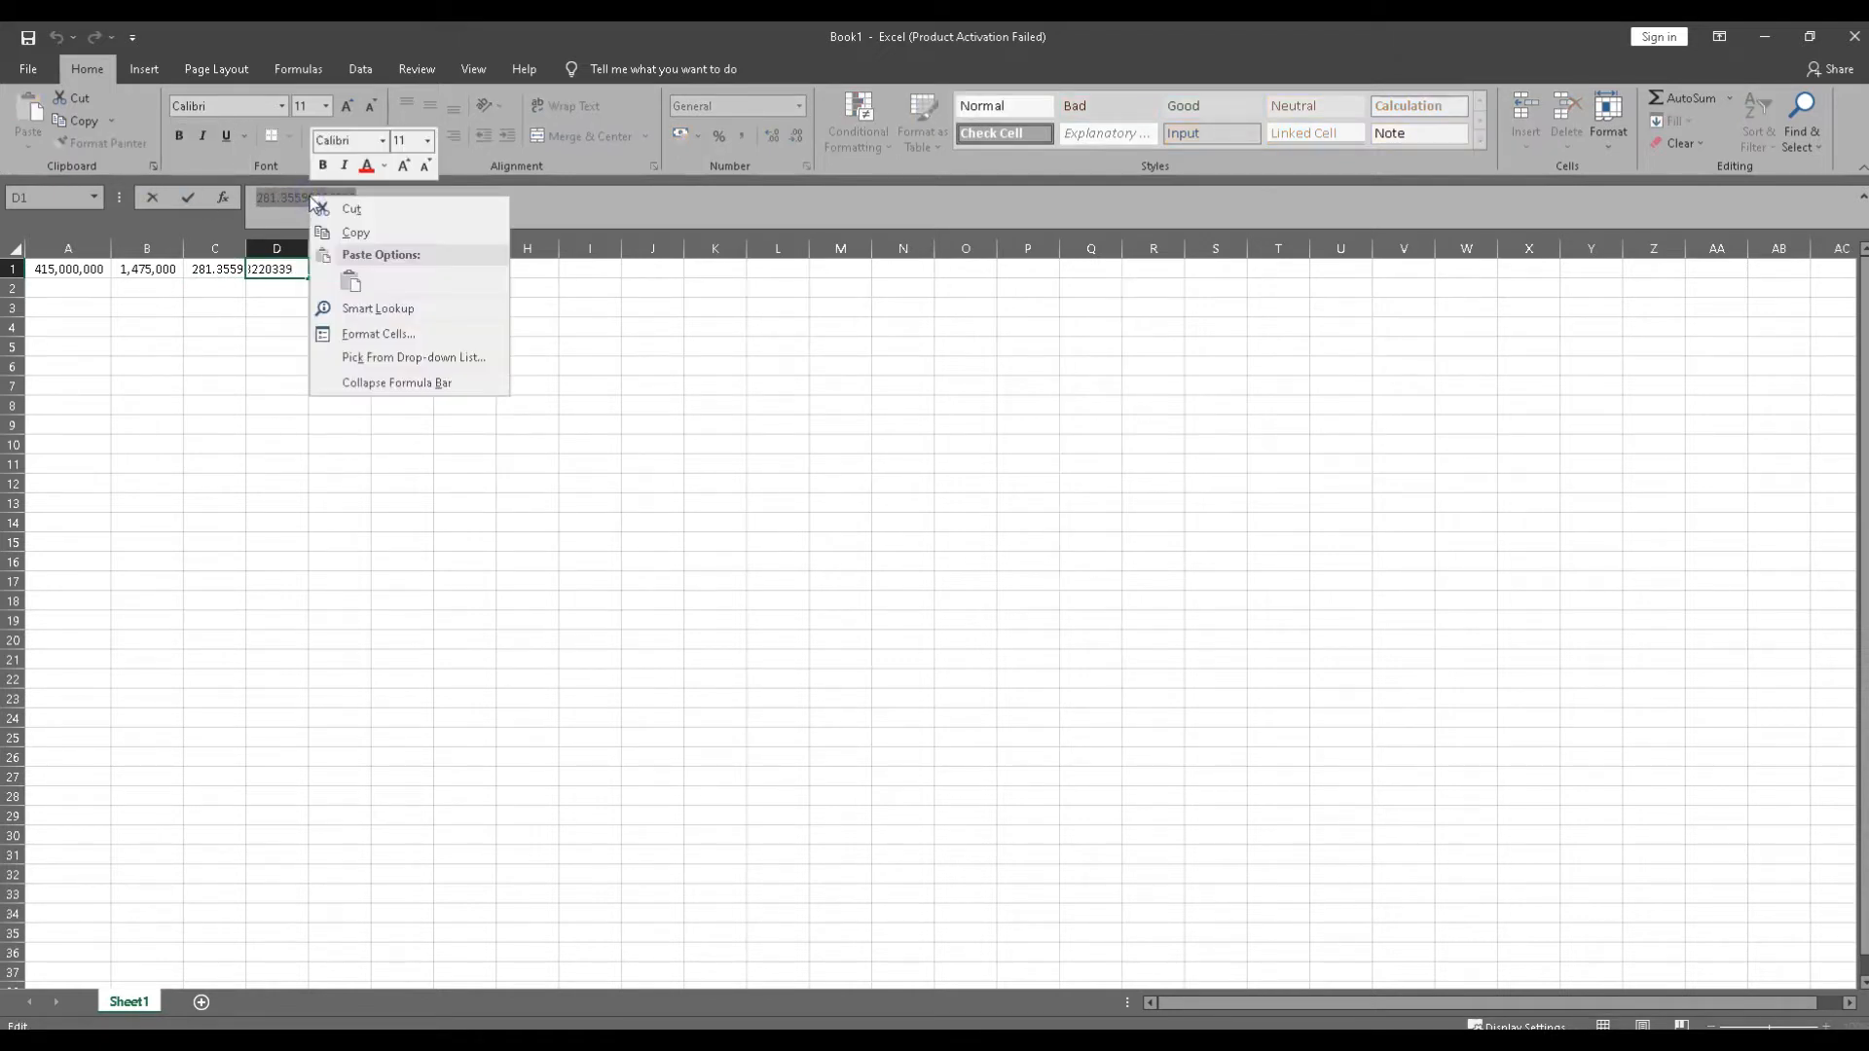
pyautogui.click(355, 232)
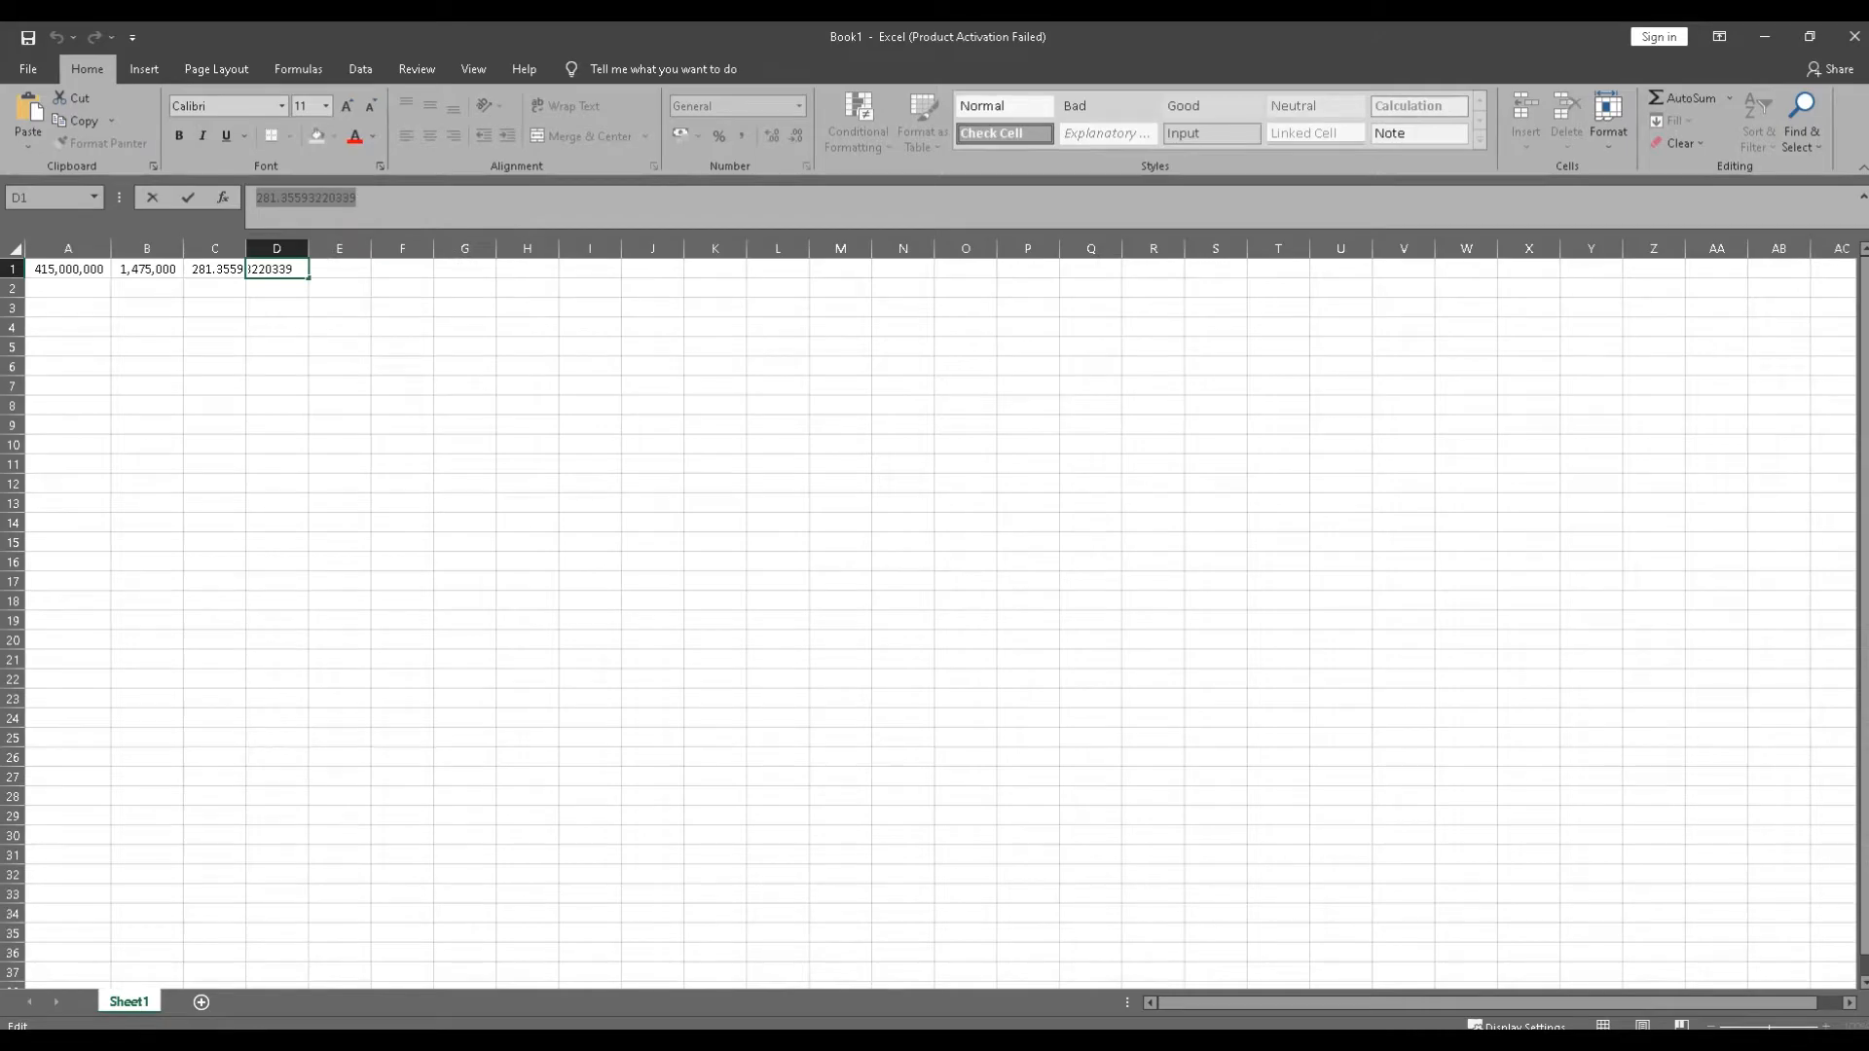
pyautogui.hotkey('alt', 'Tab')
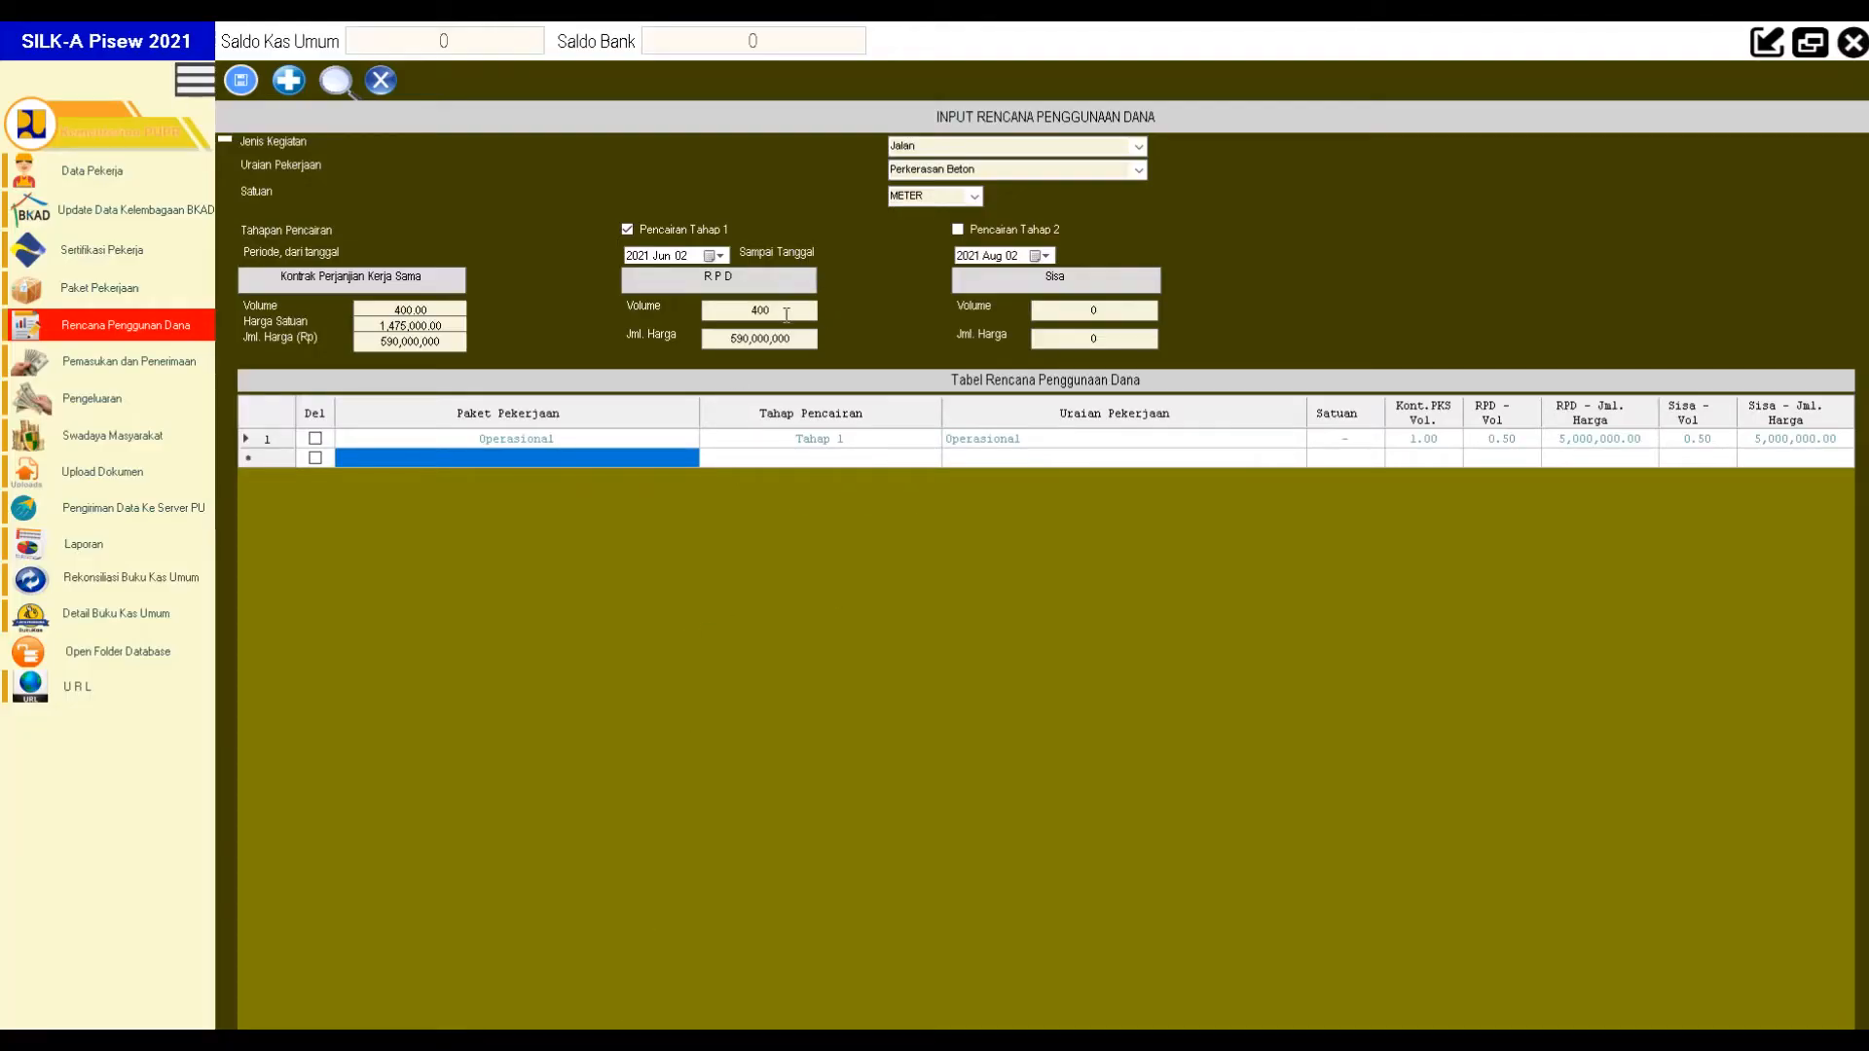
pyautogui.moveTo(777, 311); pyautogui.dragTo(747, 310)
pyautogui.rightClick(761, 311)
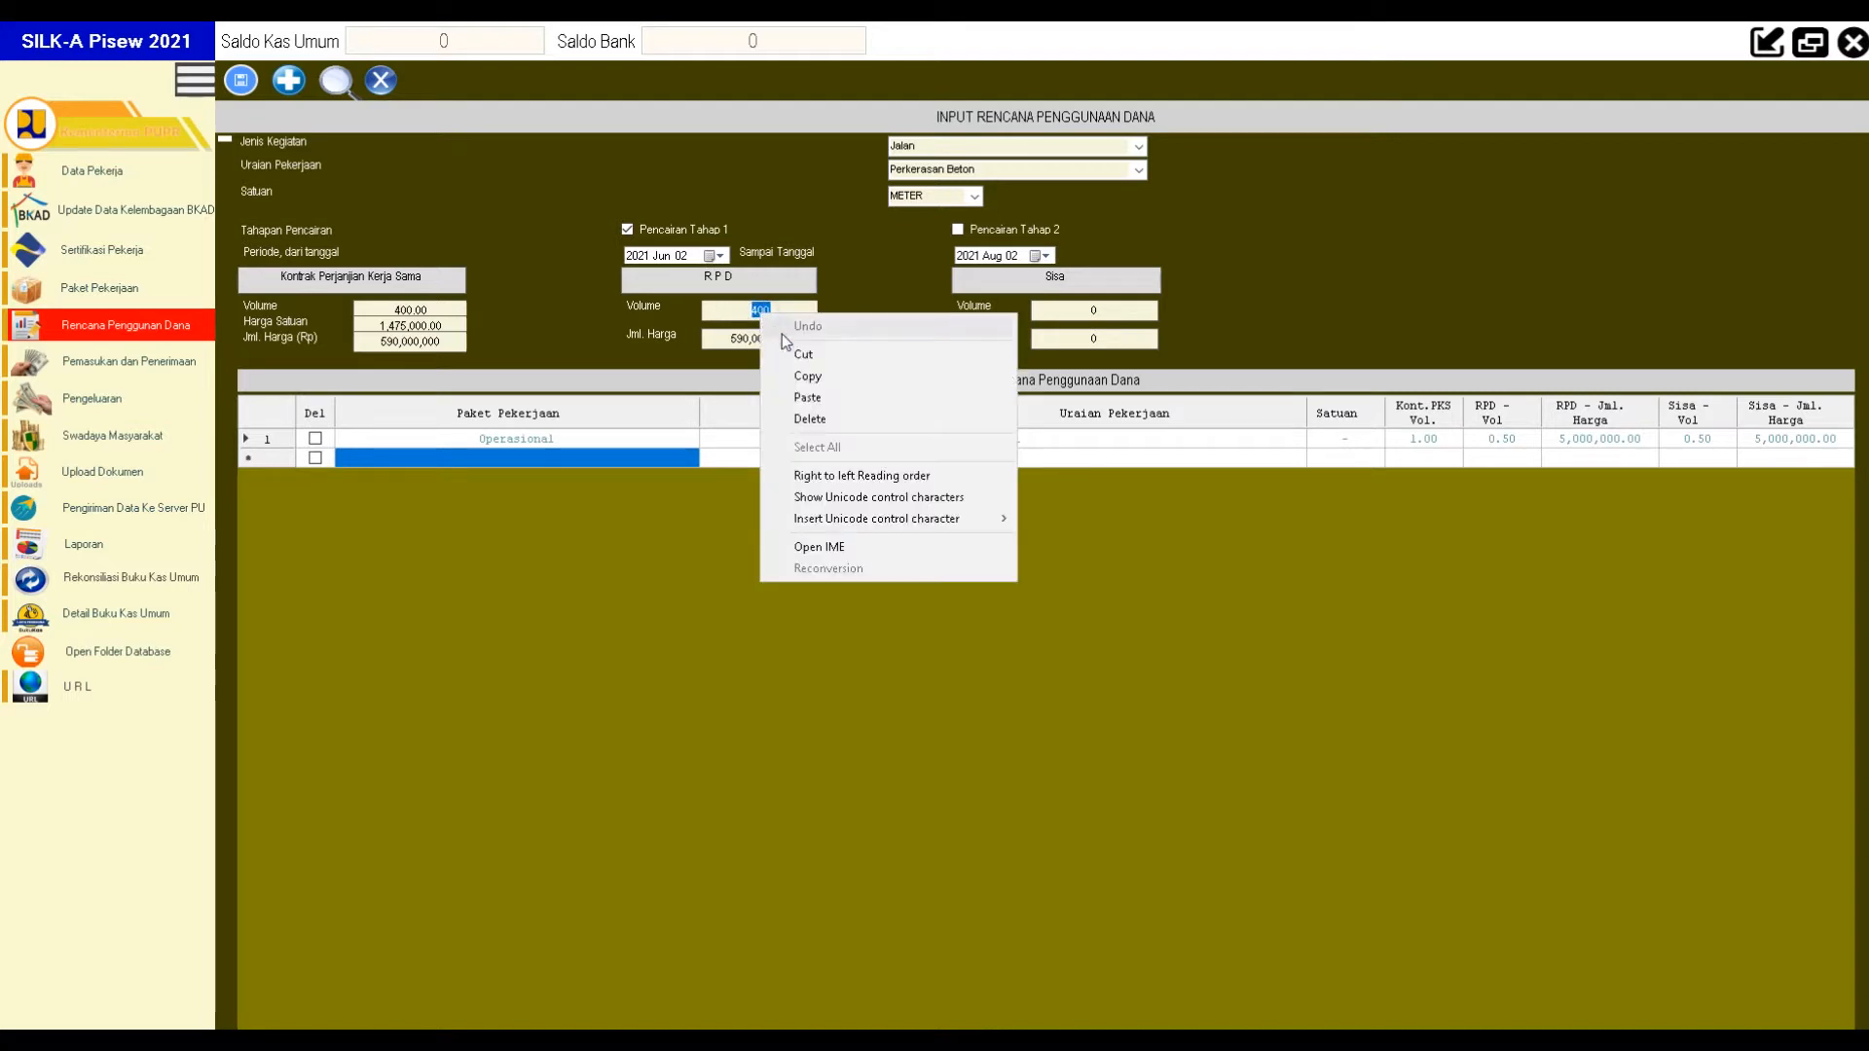
pyautogui.click(842, 397)
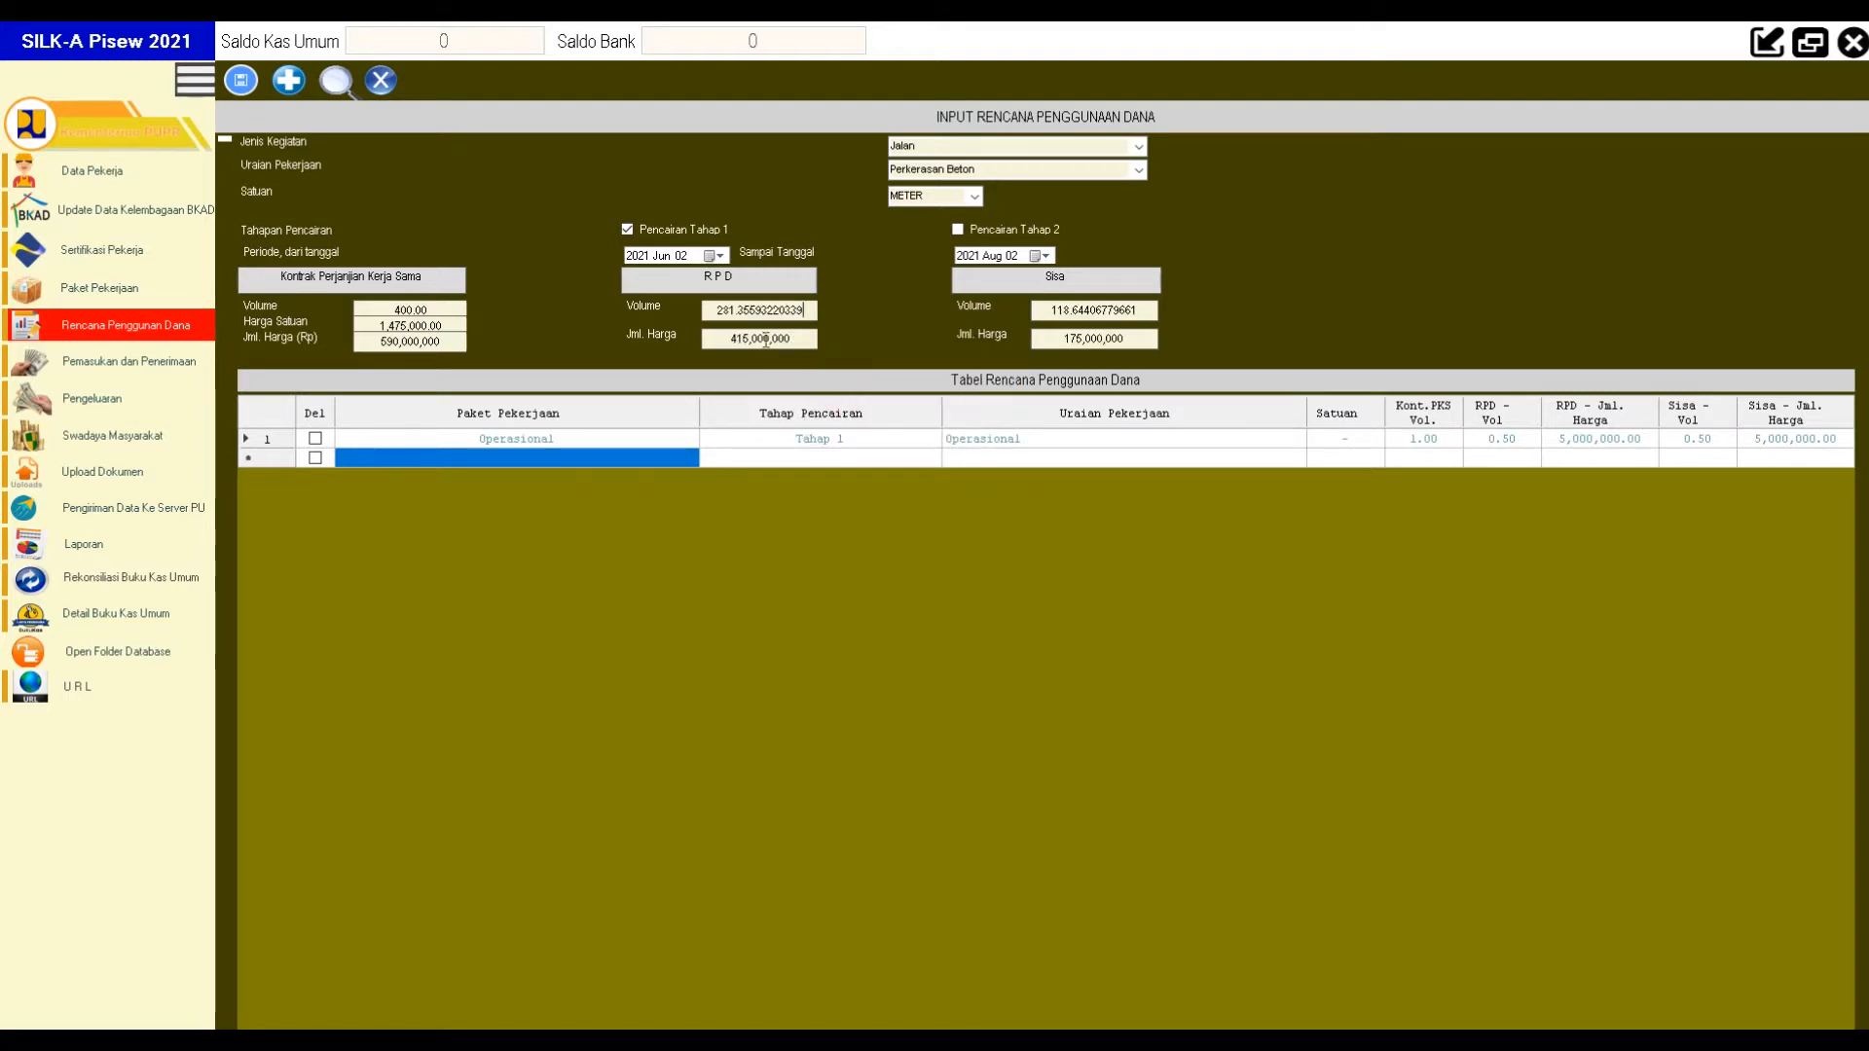
pyautogui.click(241, 82)
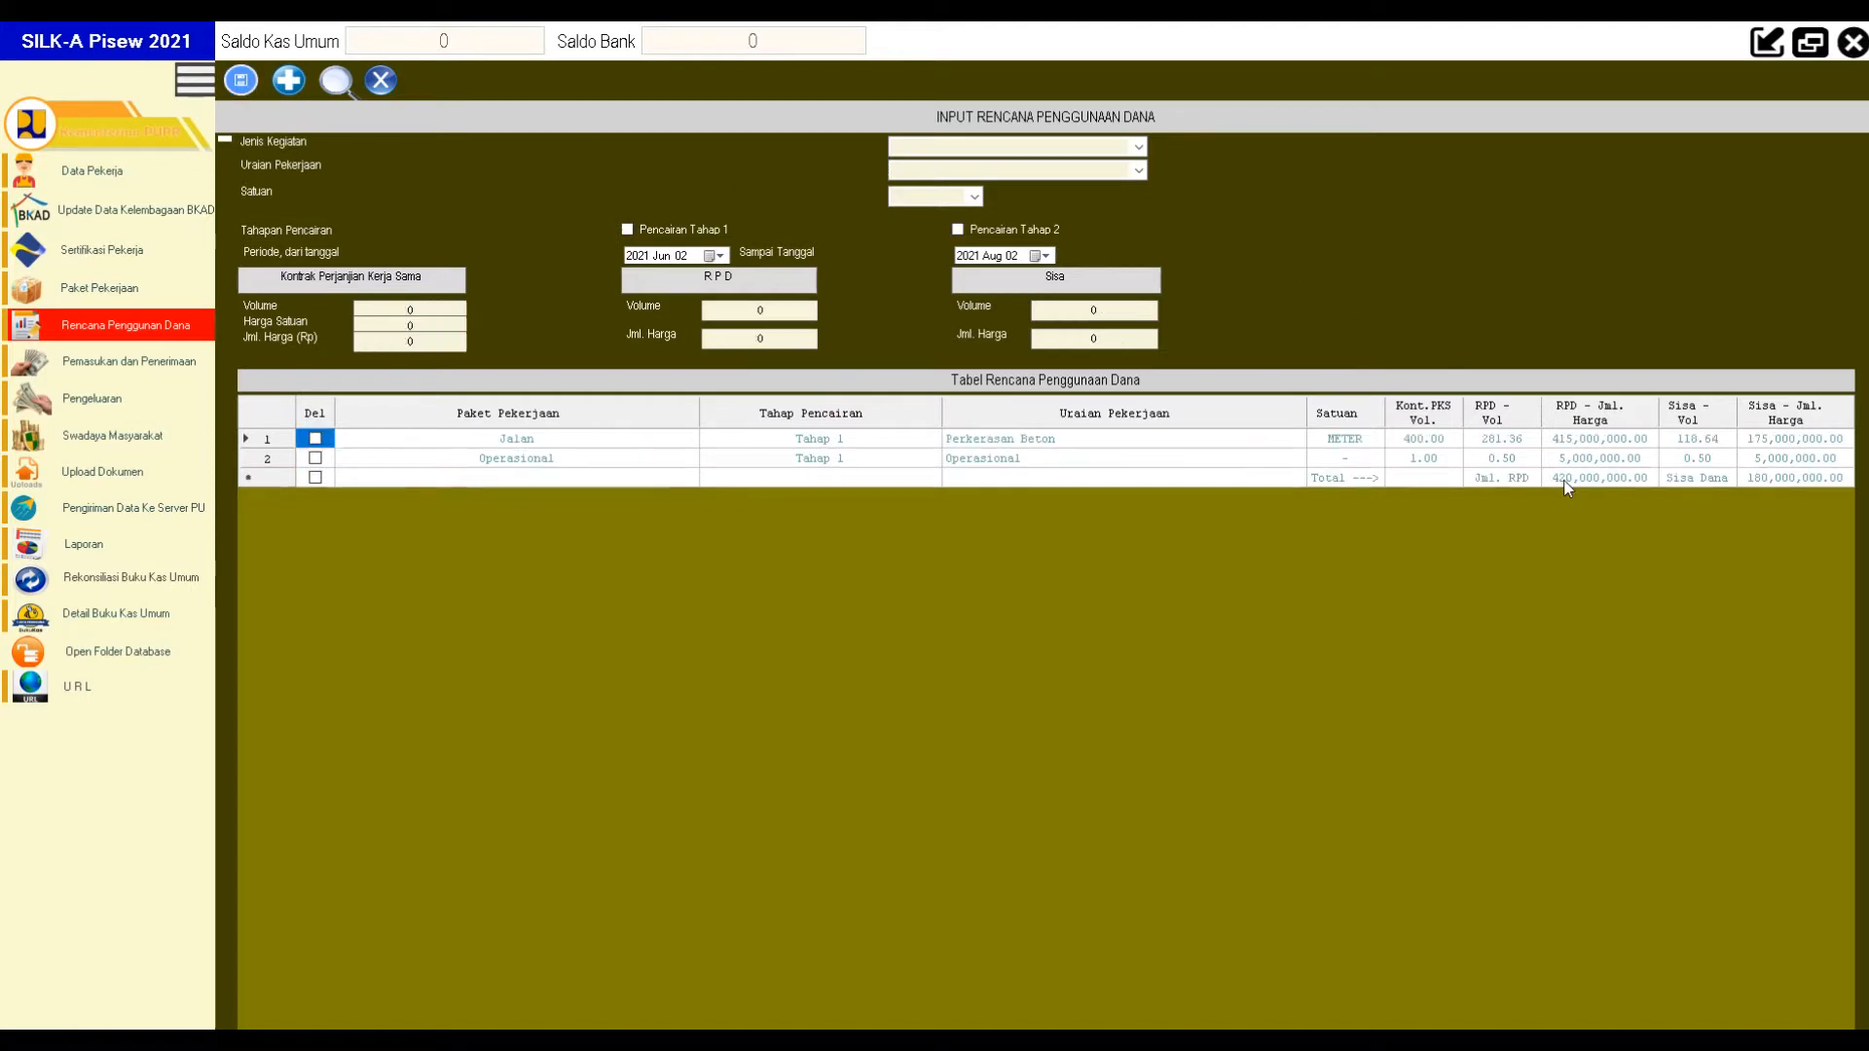
# Check the saved plan table's RPD amounts, loading the Operasional entry and refreshing the list.
pyautogui.click(1571, 478)
pyautogui.click(1589, 458)
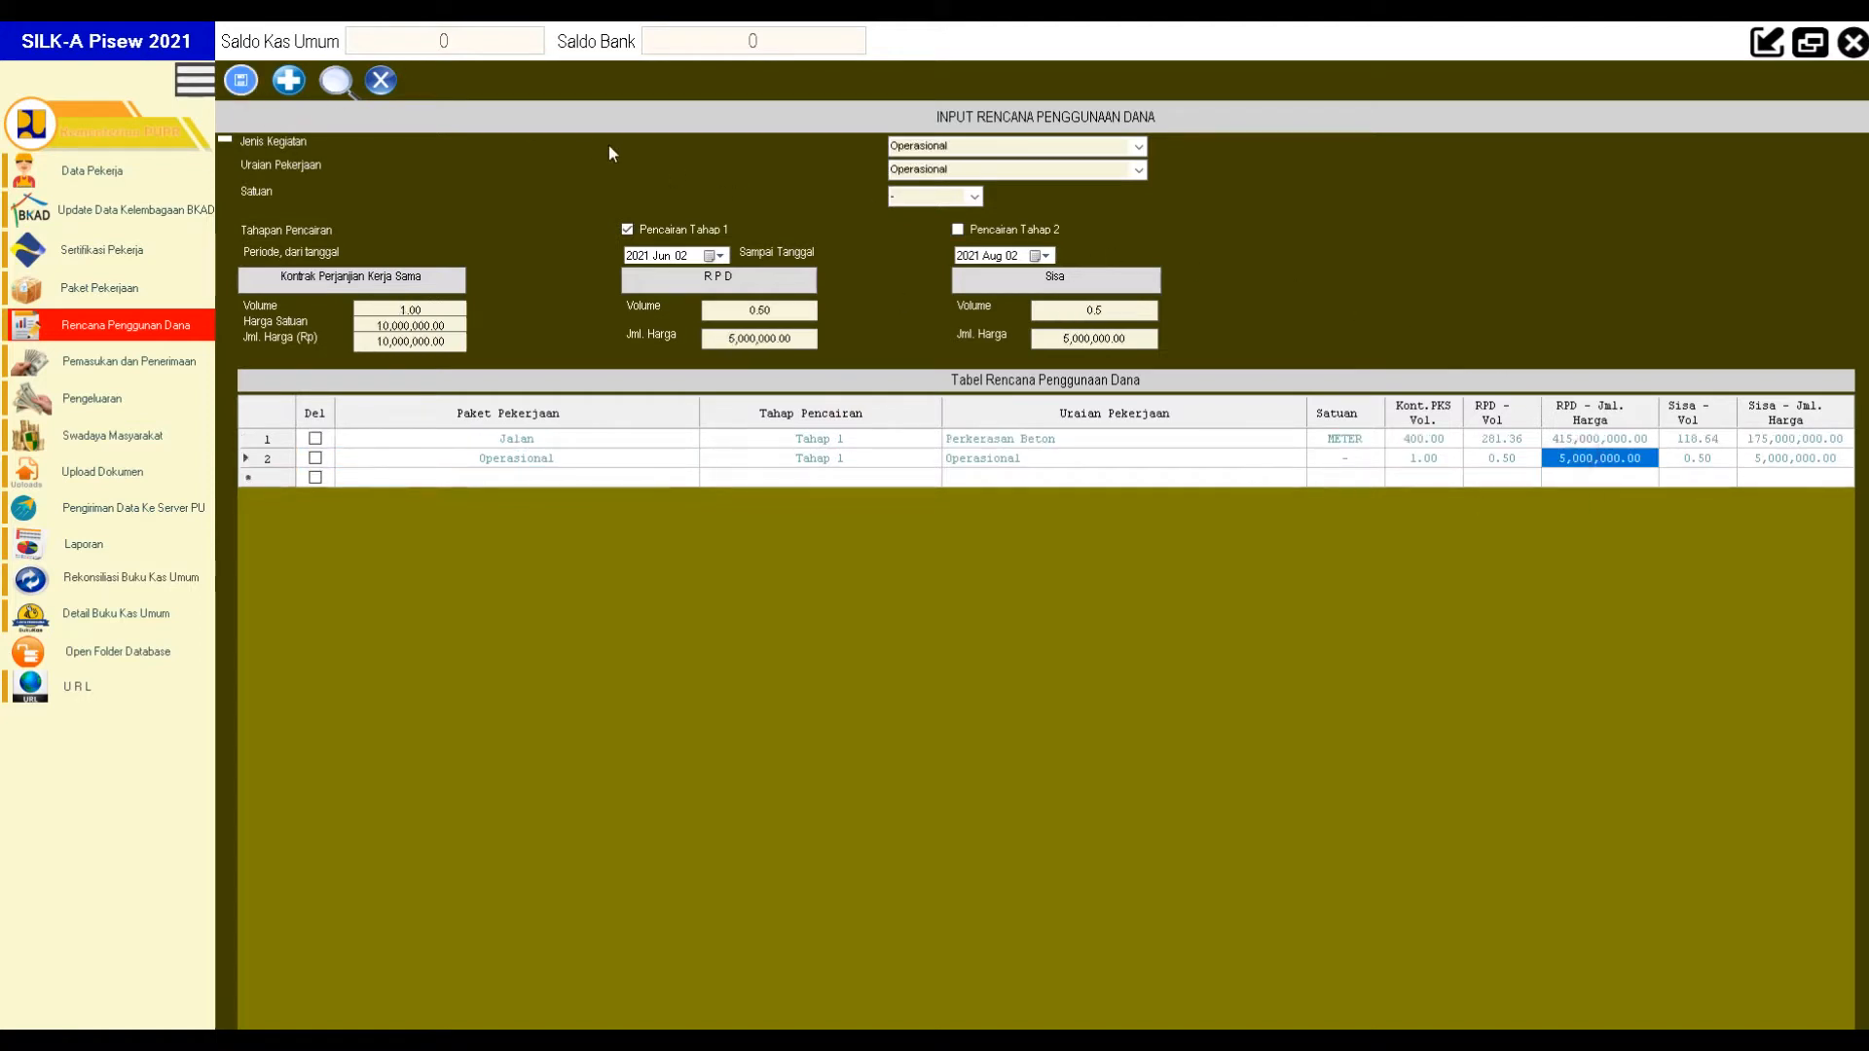
pyautogui.click(322, 95)
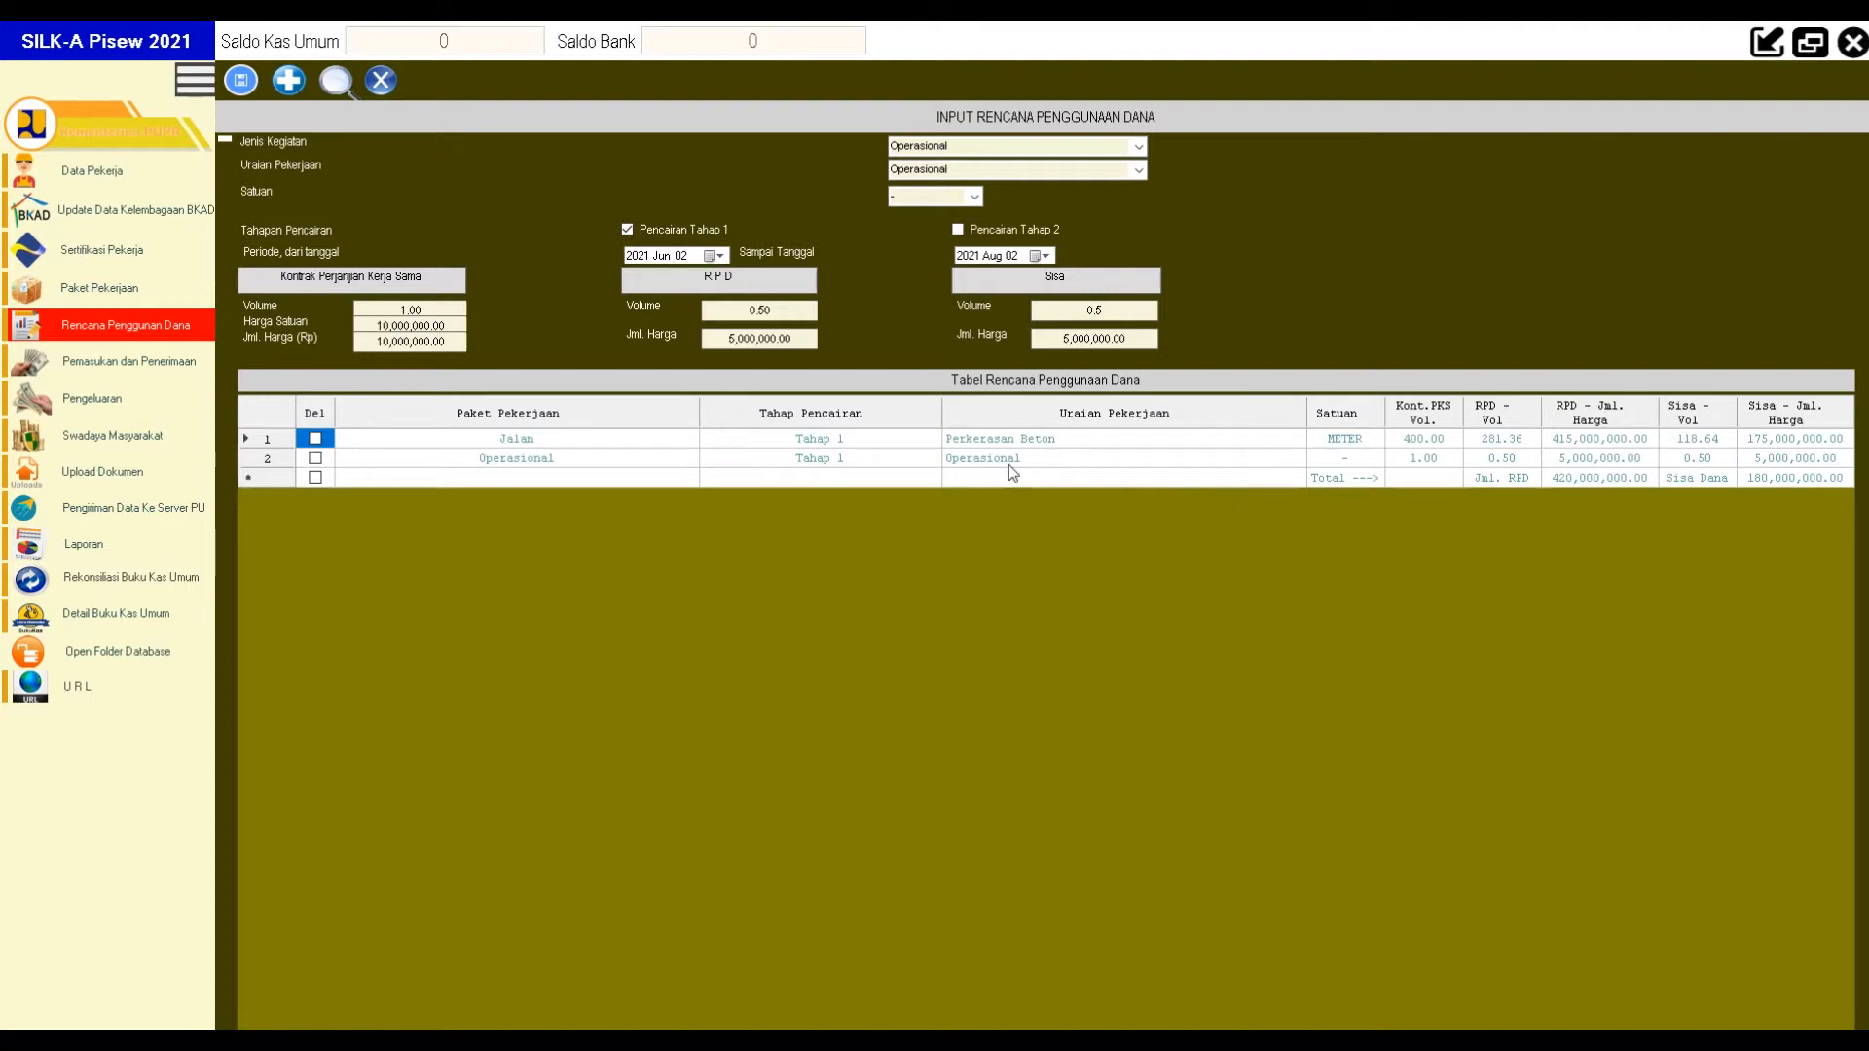
# Close the Rencana Penggunaan Dana form, open Pemasukan dan Penerimaan and load its bank transaction table.
pyautogui.click(383, 81)
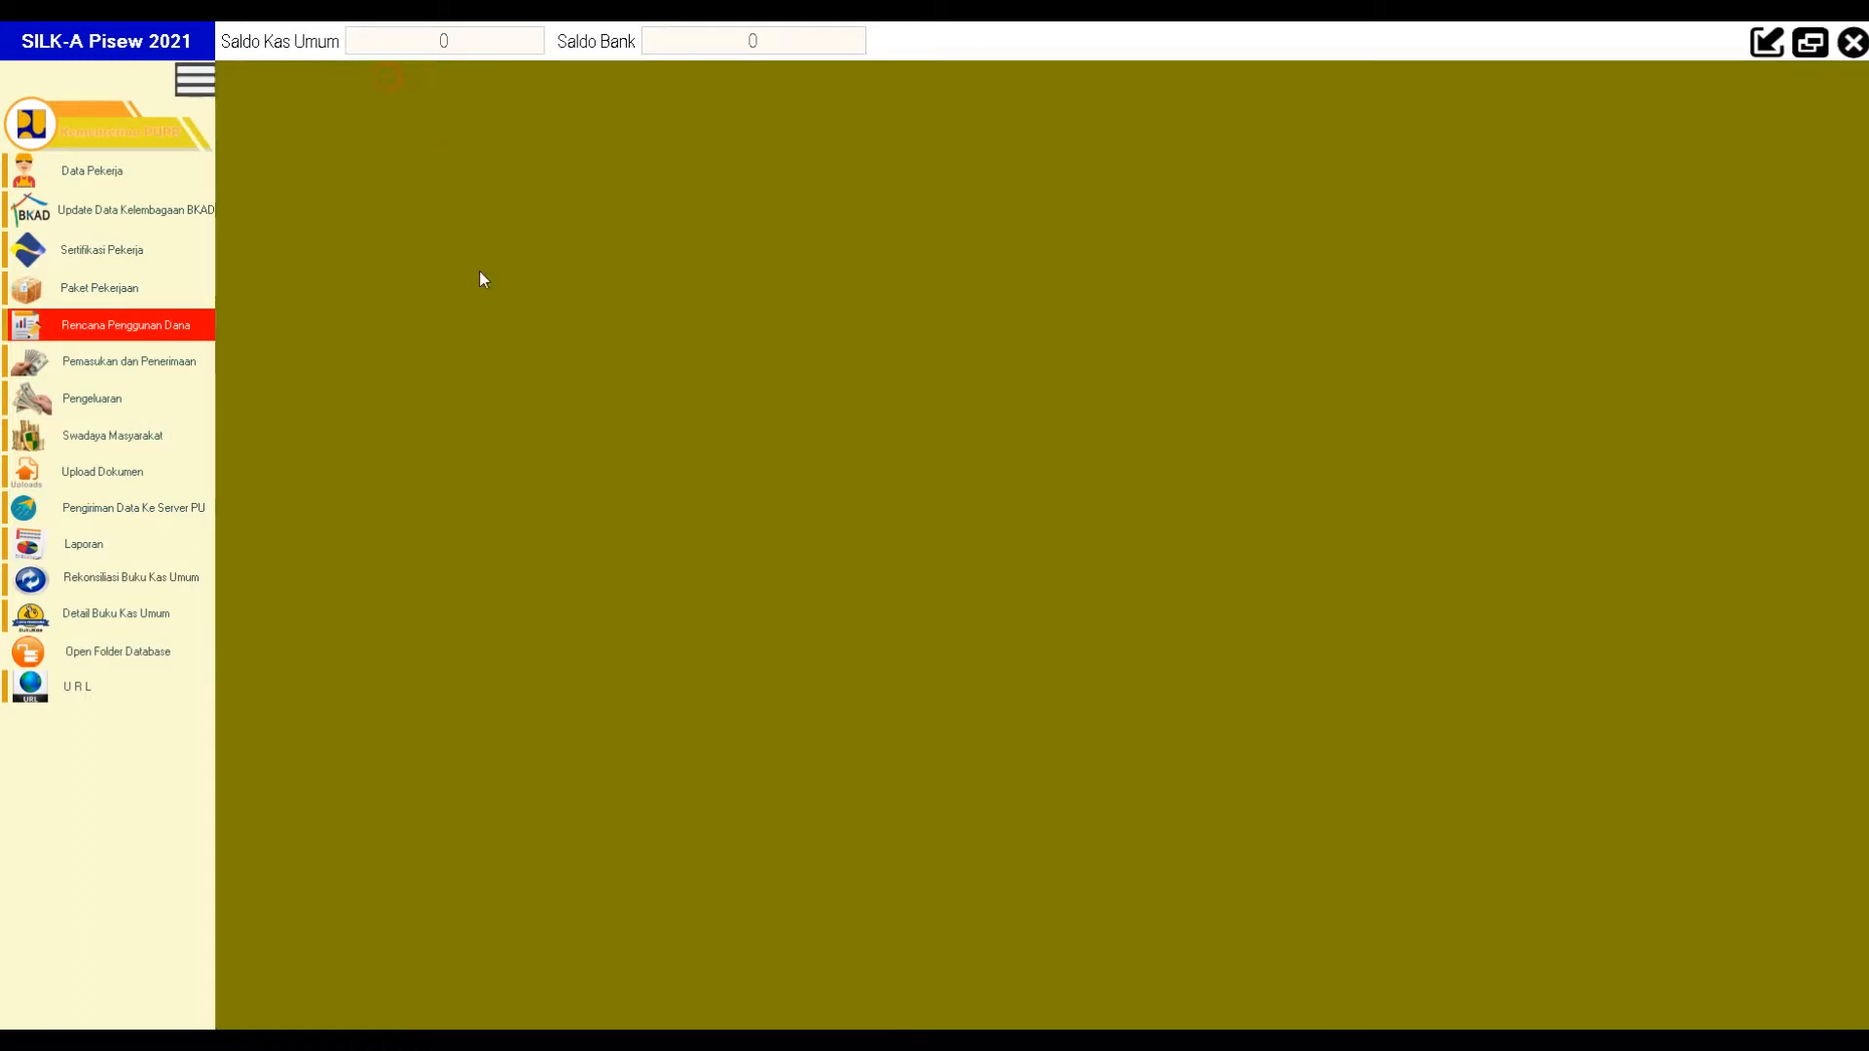
pyautogui.click(150, 377)
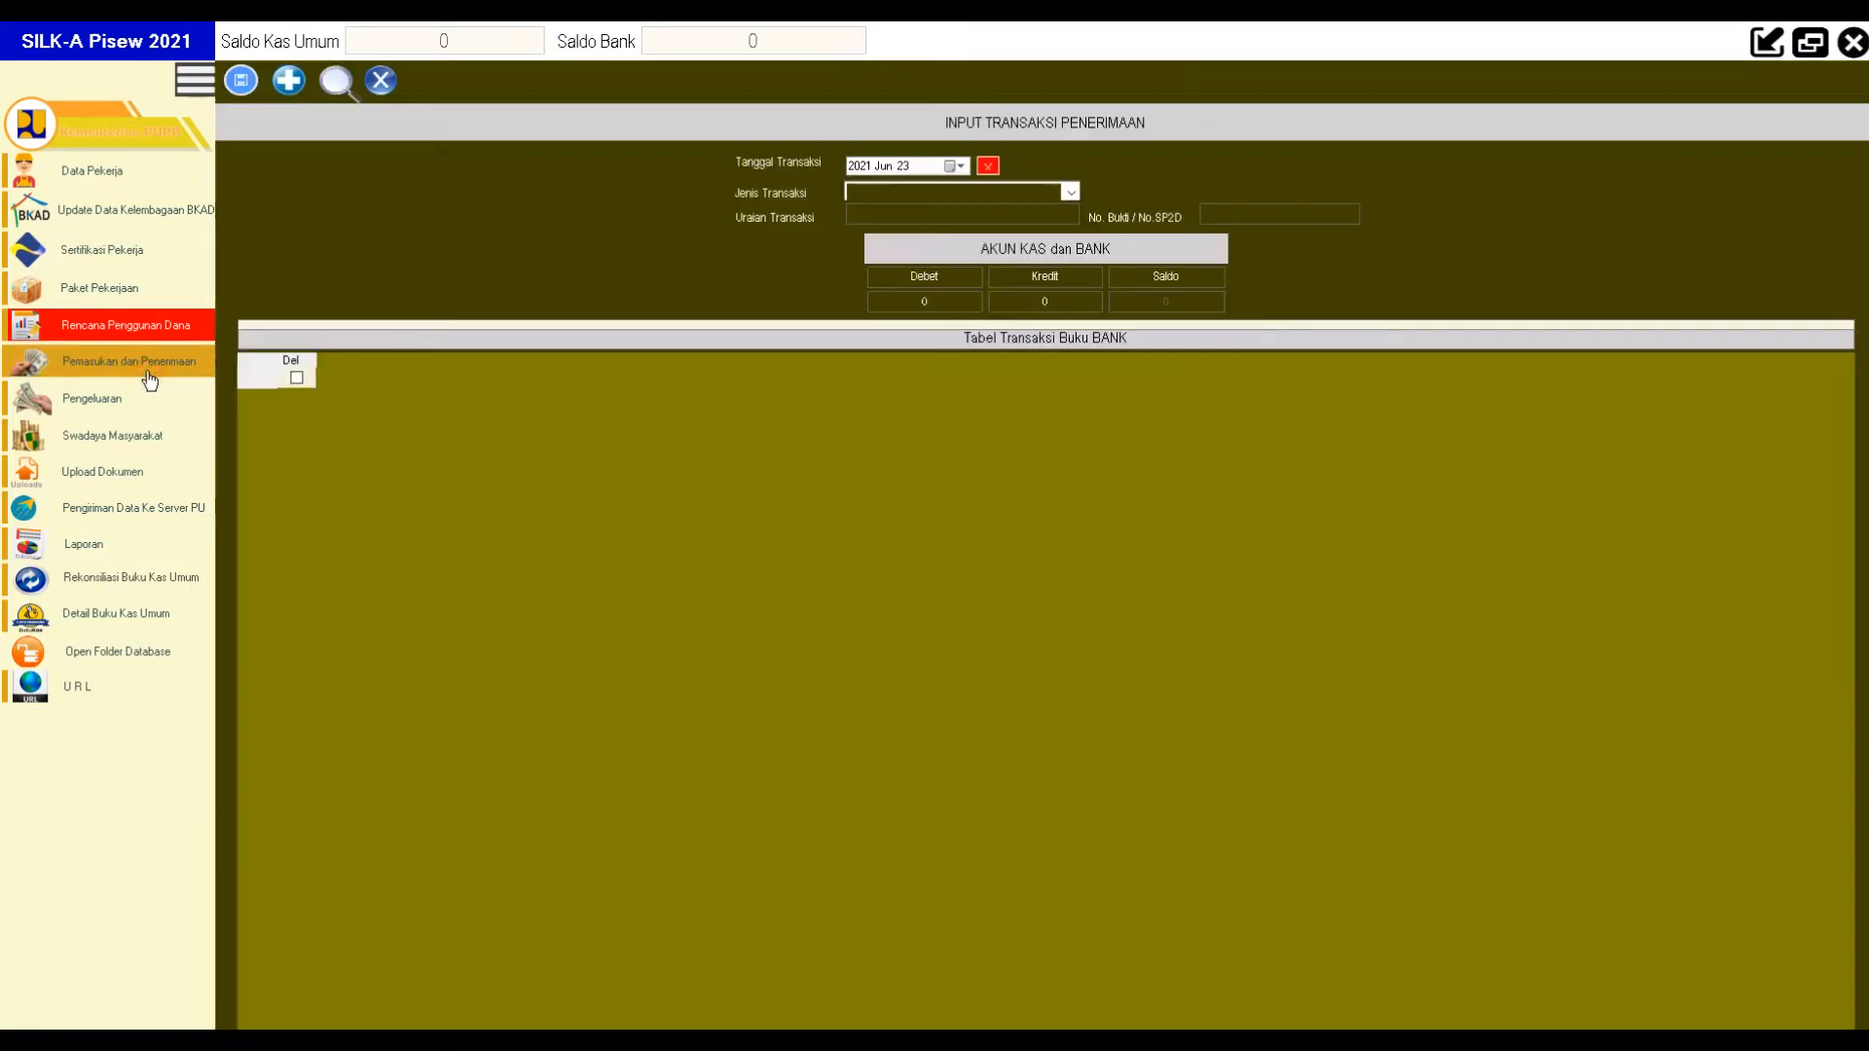
pyautogui.click(337, 95)
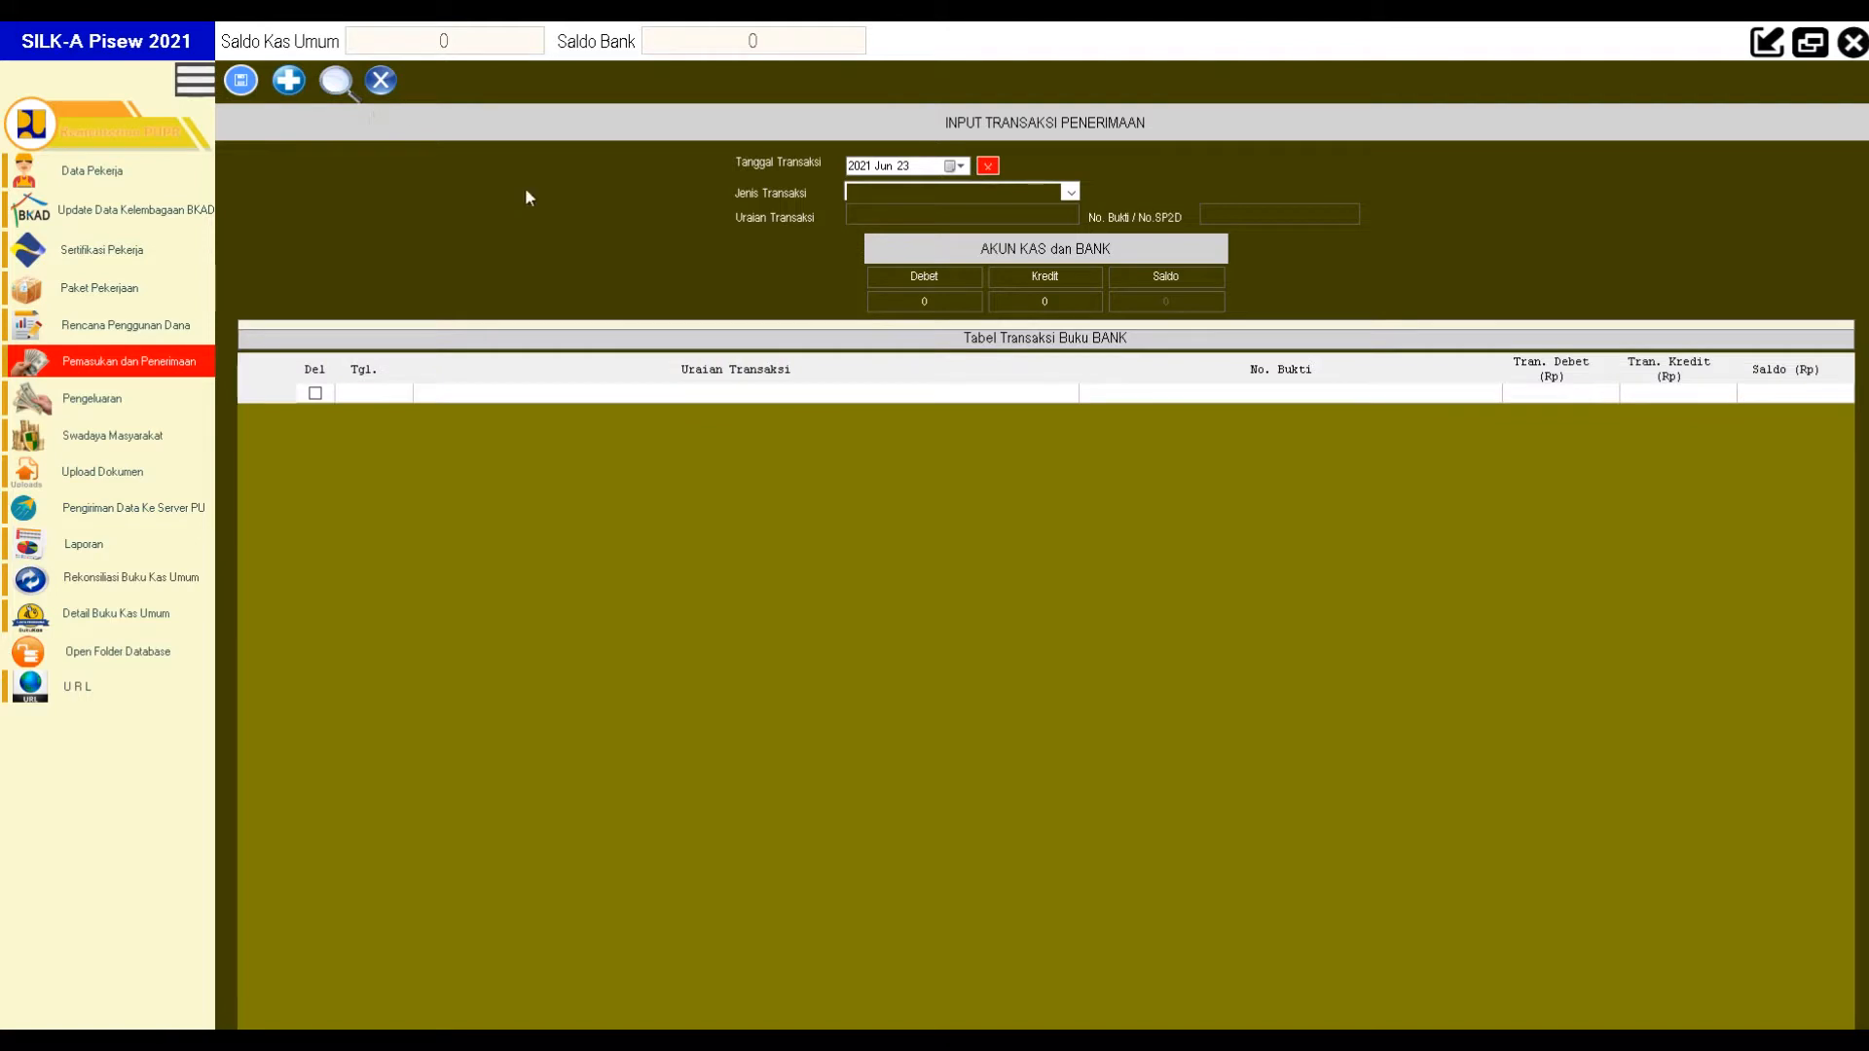
pyautogui.click(803, 399)
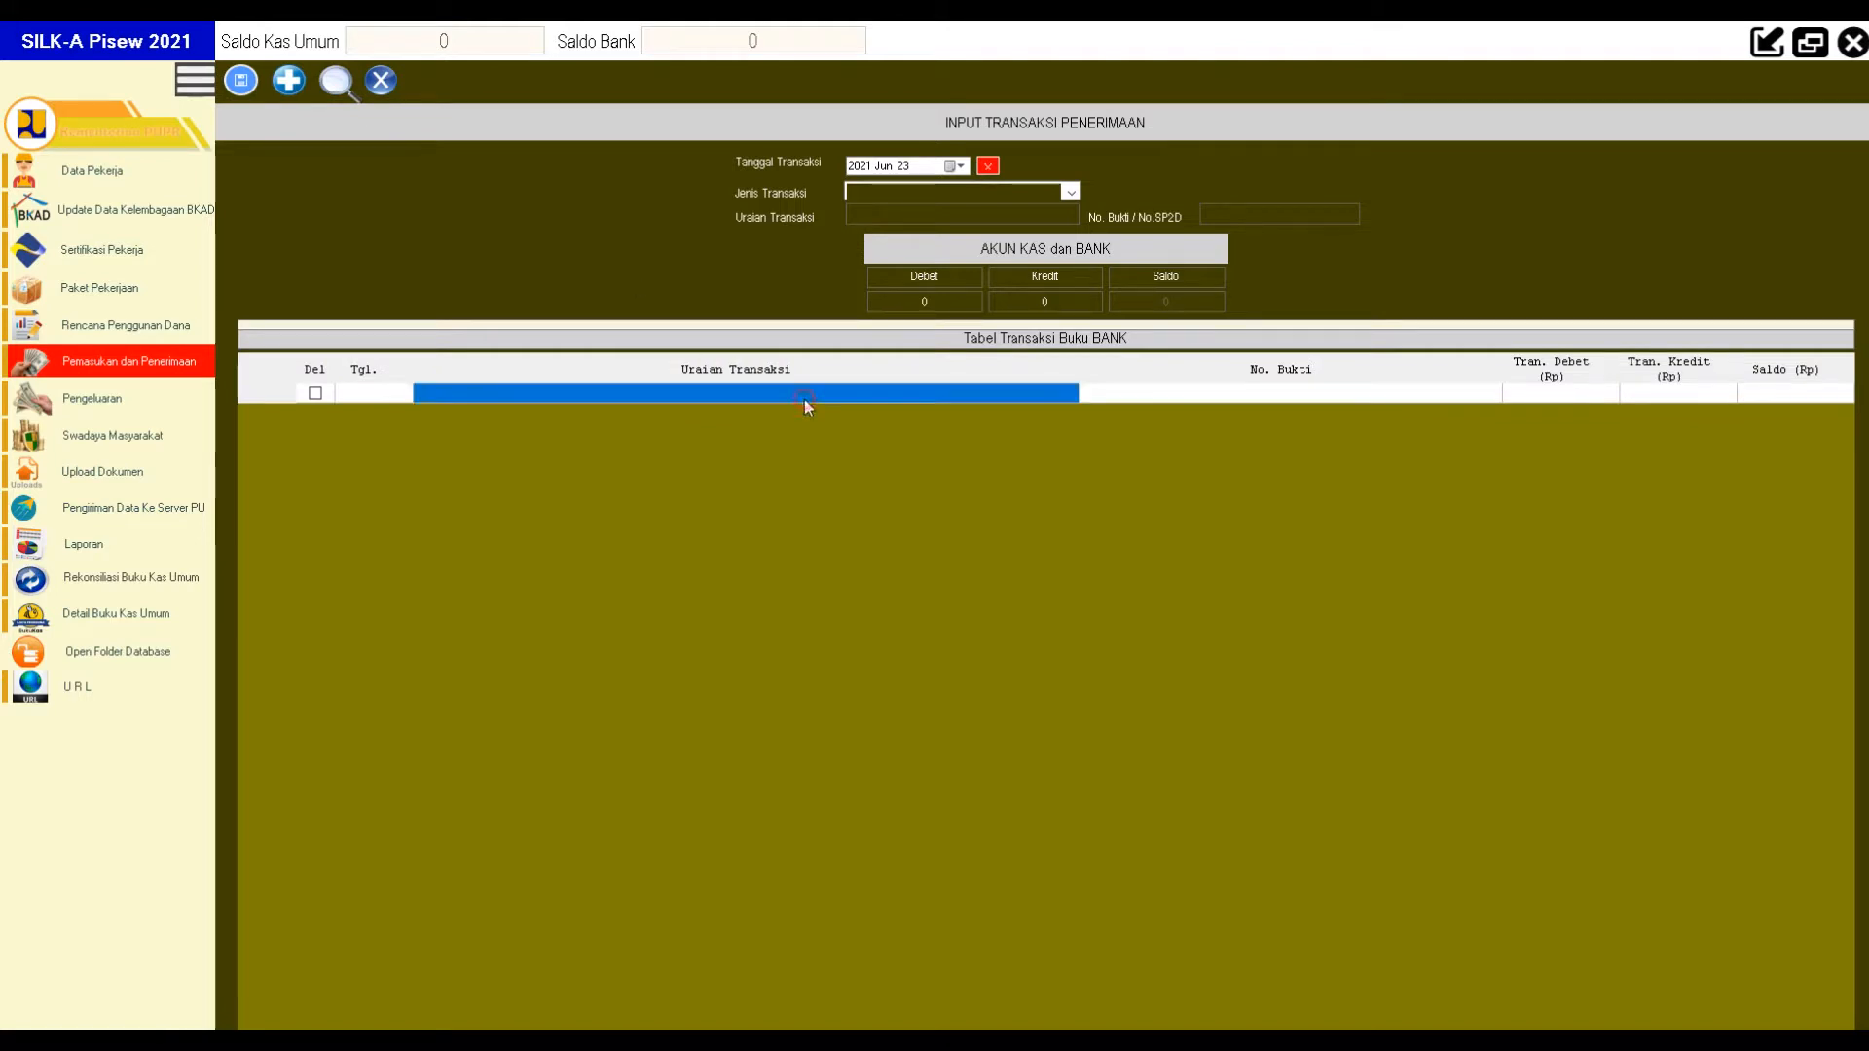
pyautogui.click(960, 166)
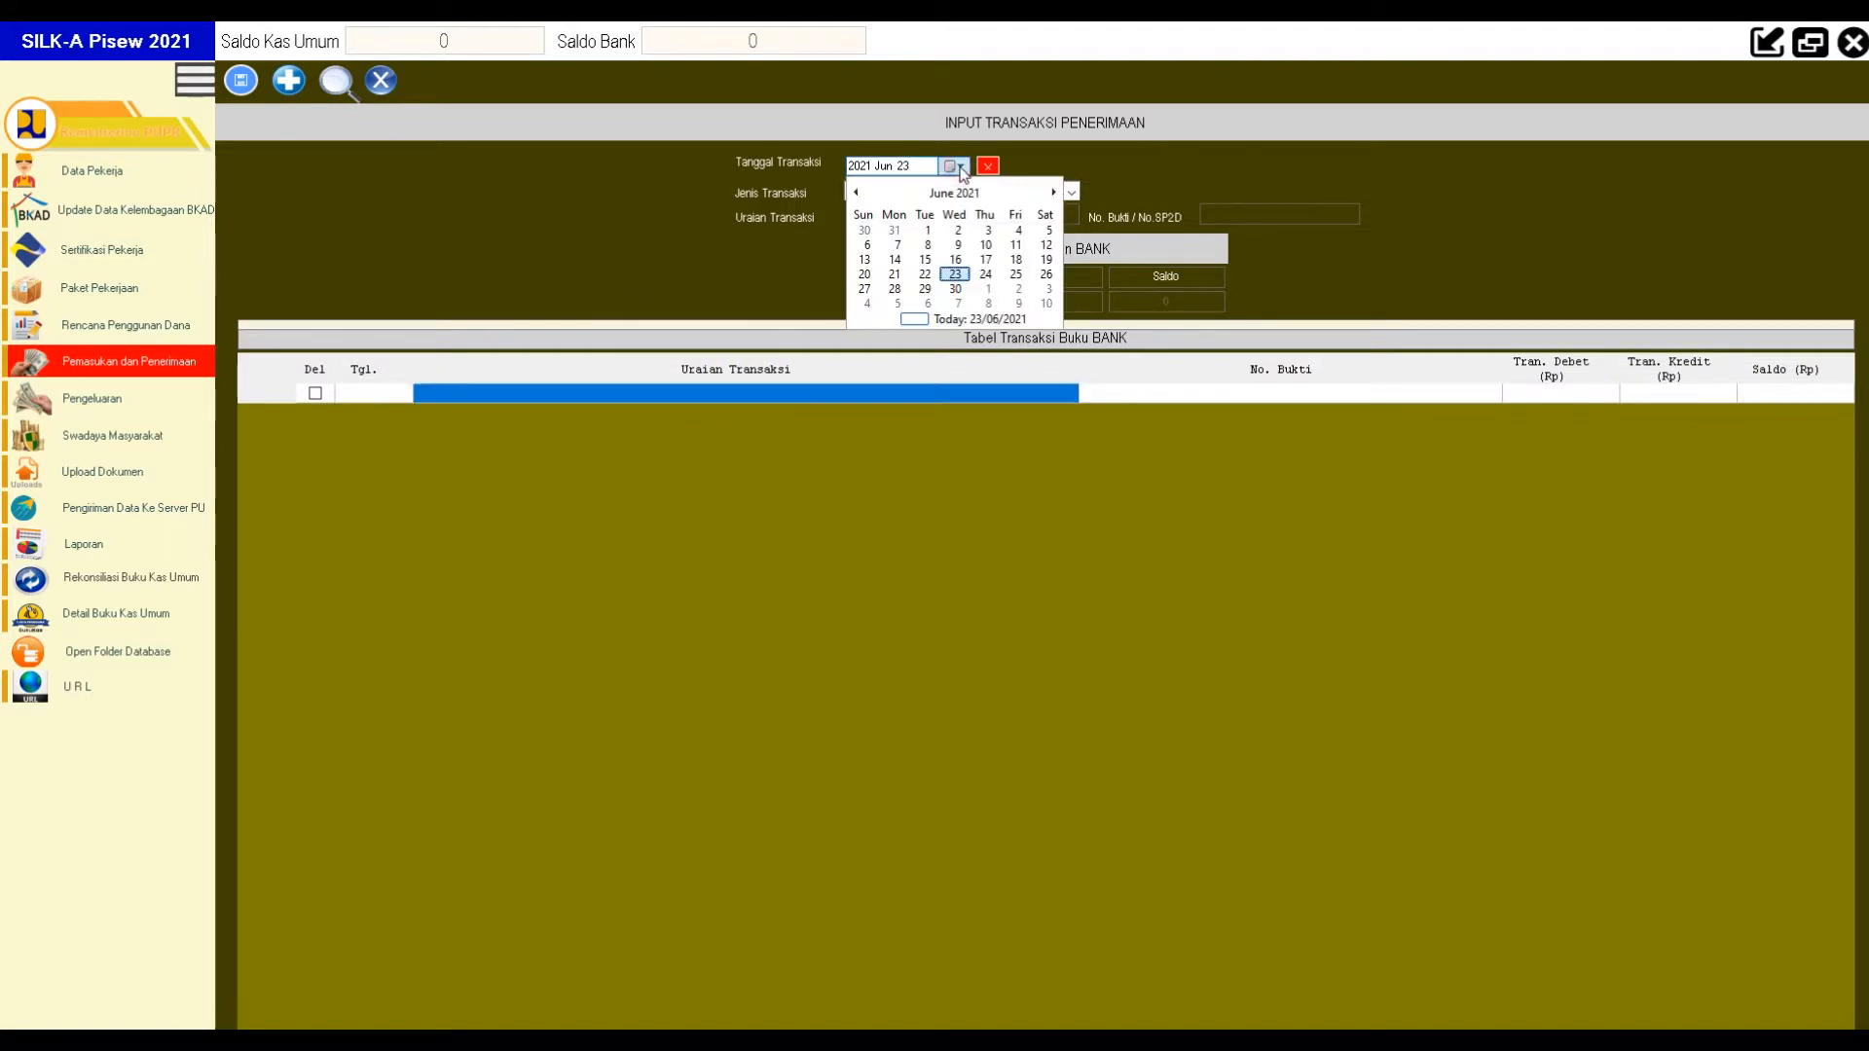
pyautogui.click(961, 168)
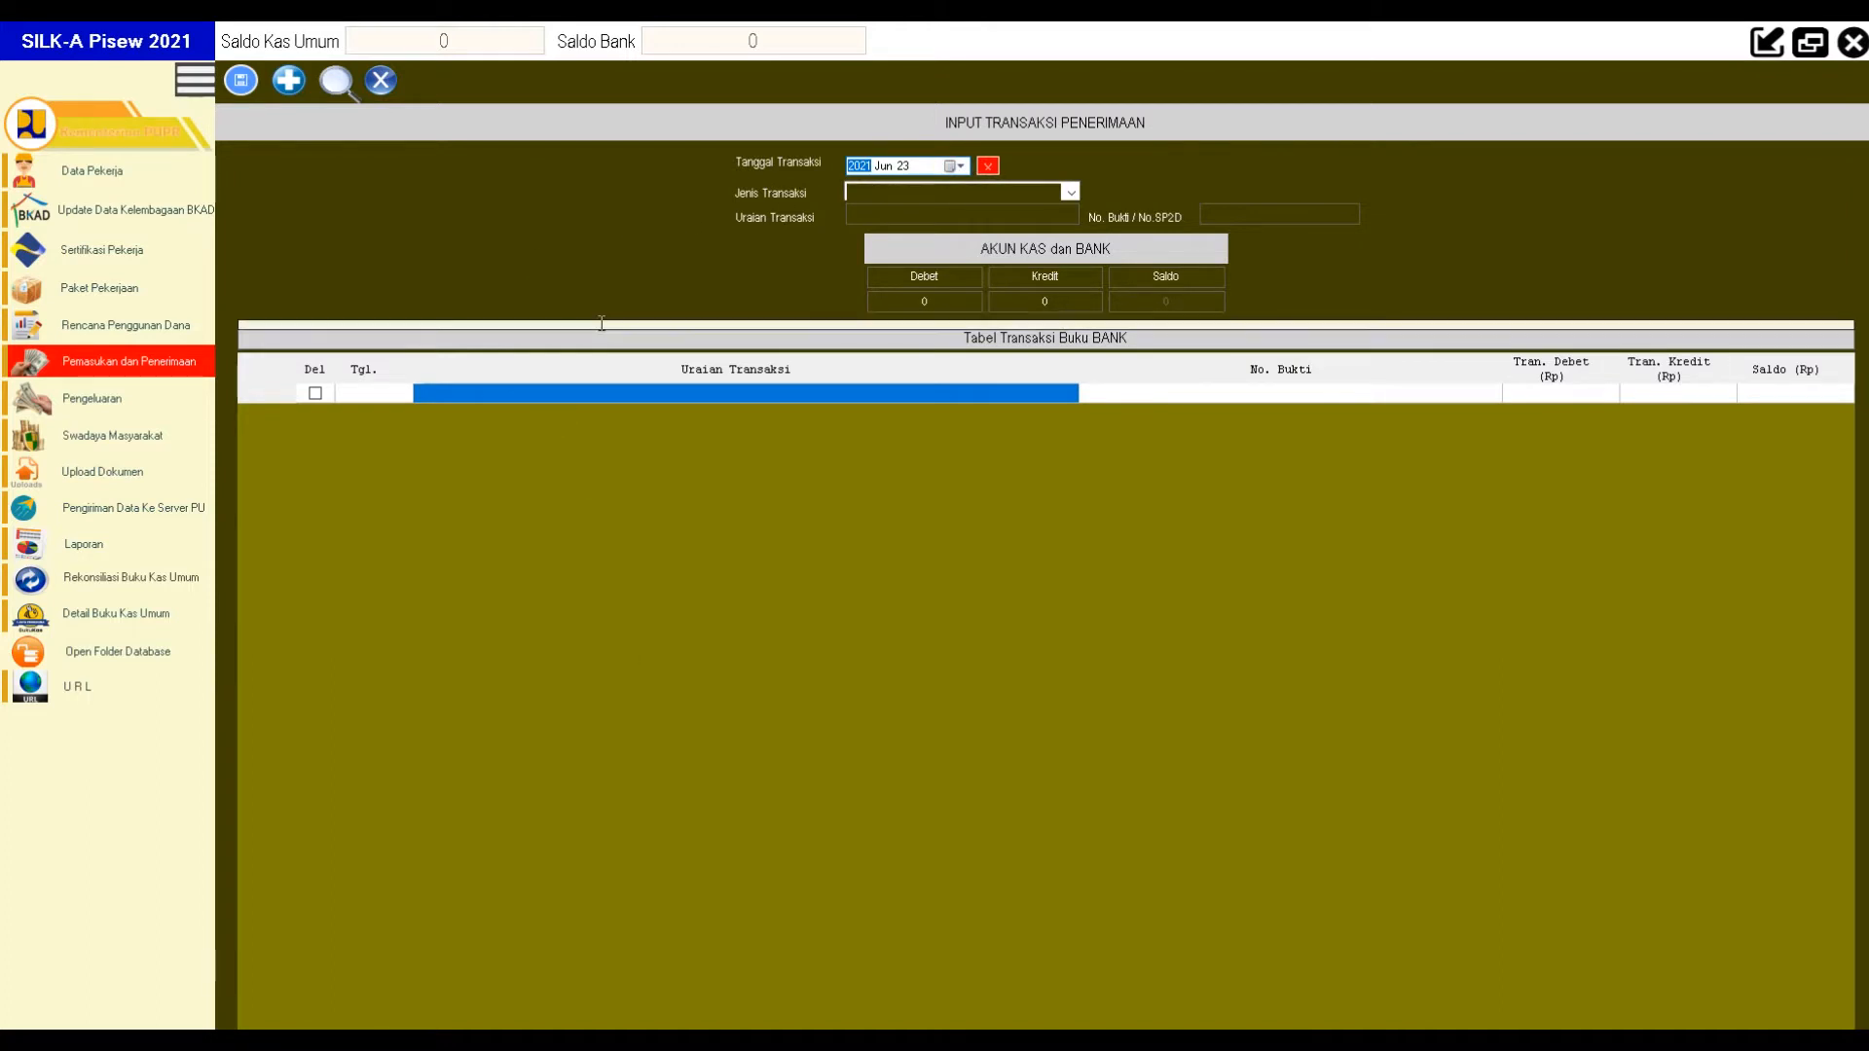
pyautogui.press('super')
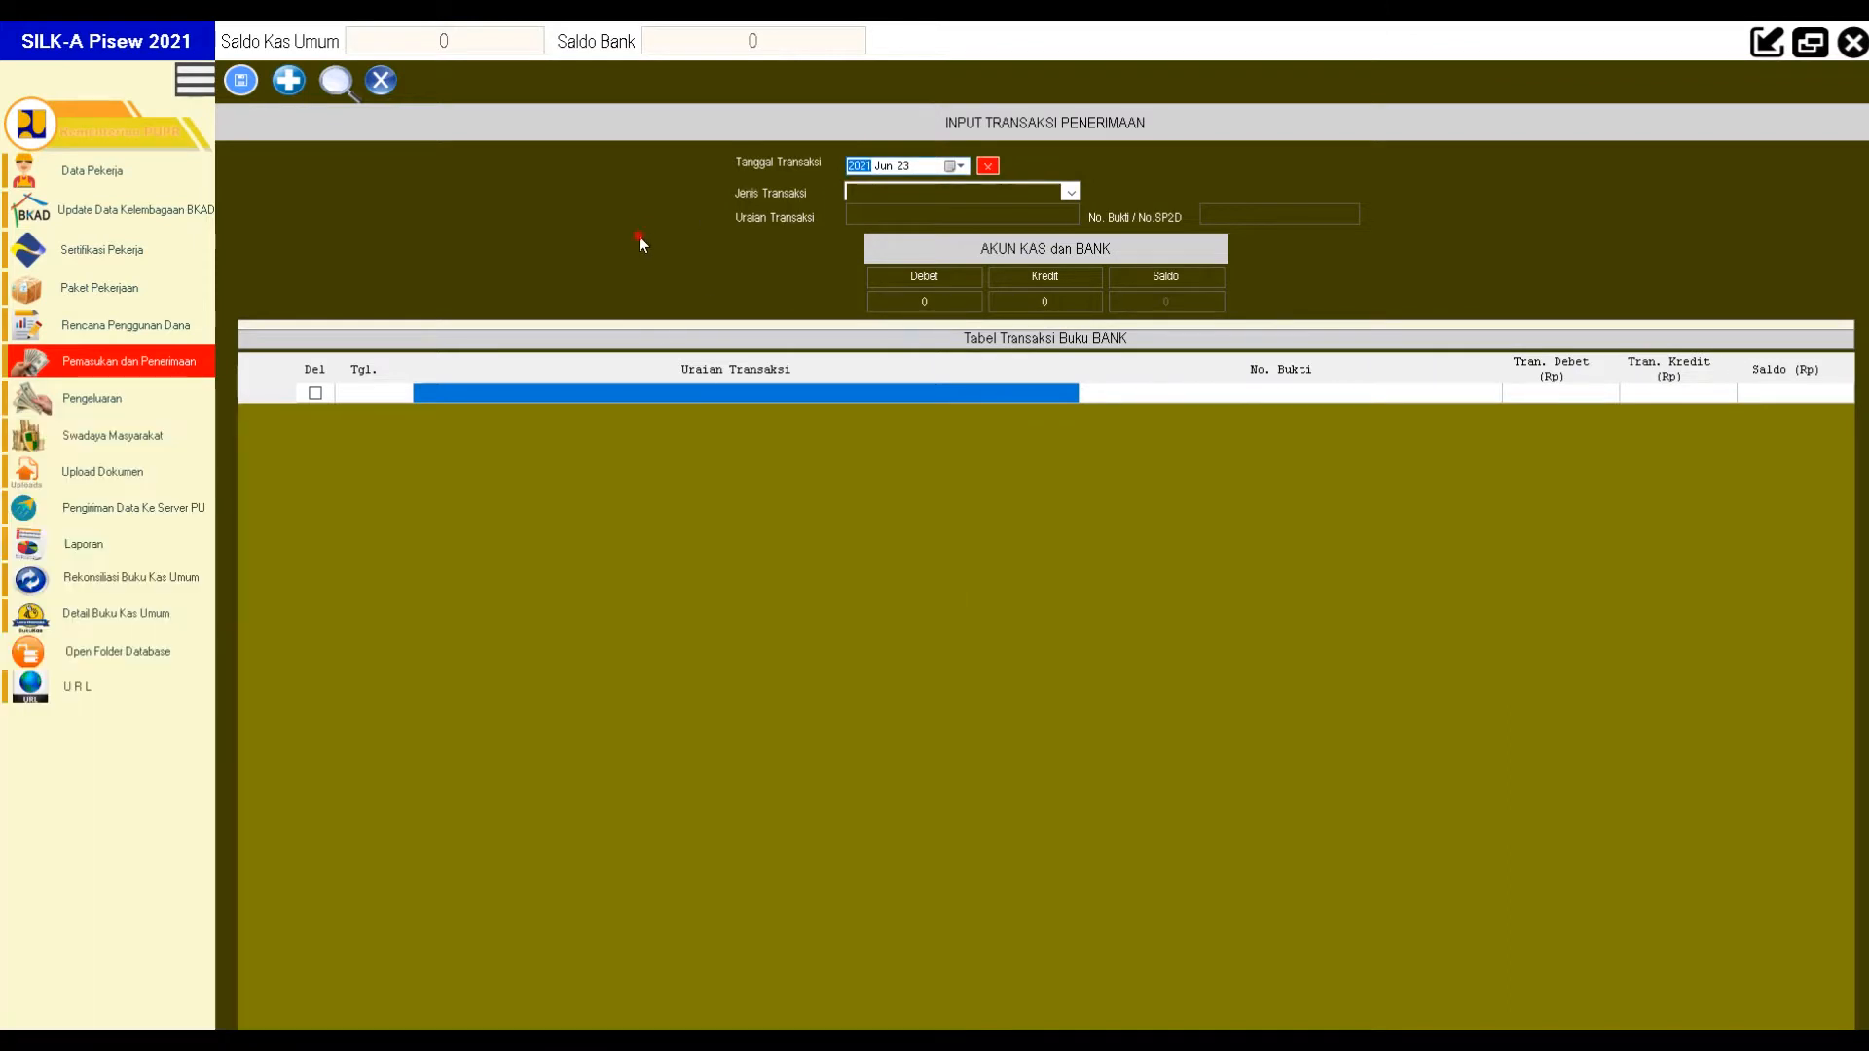
pyautogui.click(547, 1046)
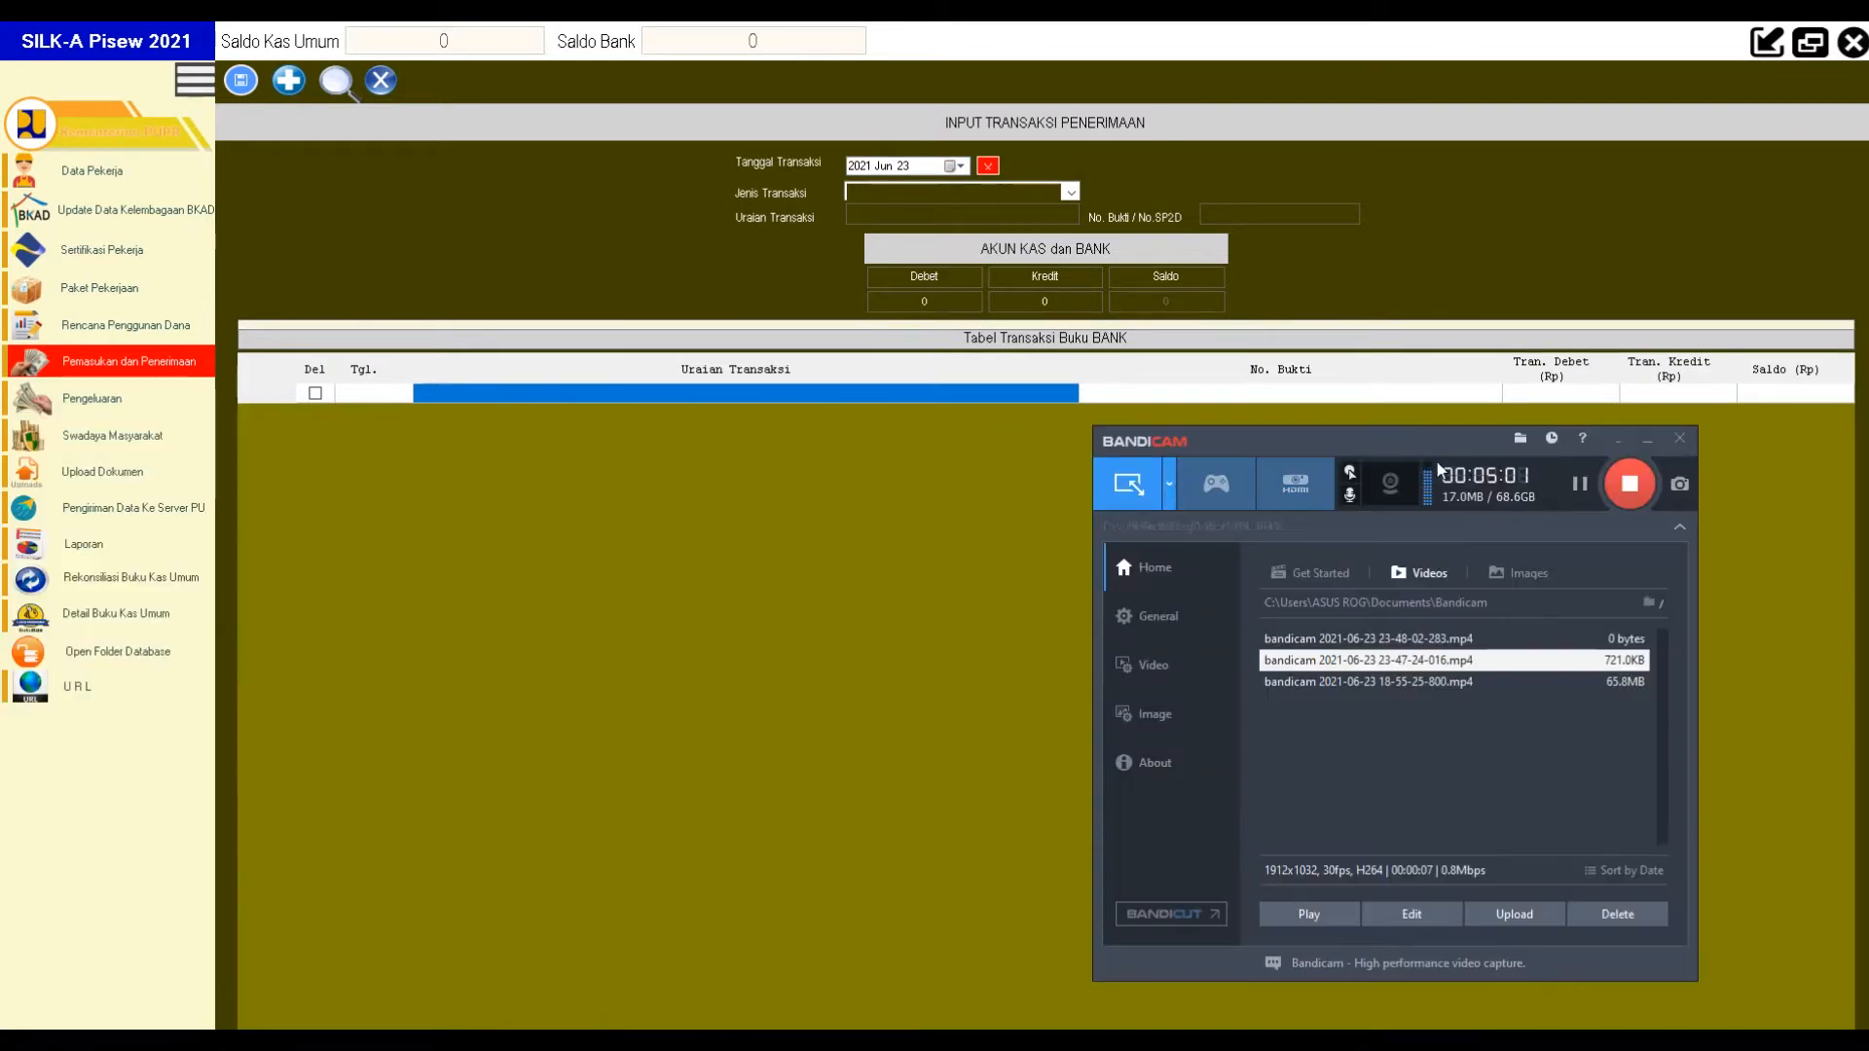
pyautogui.click(1575, 491)
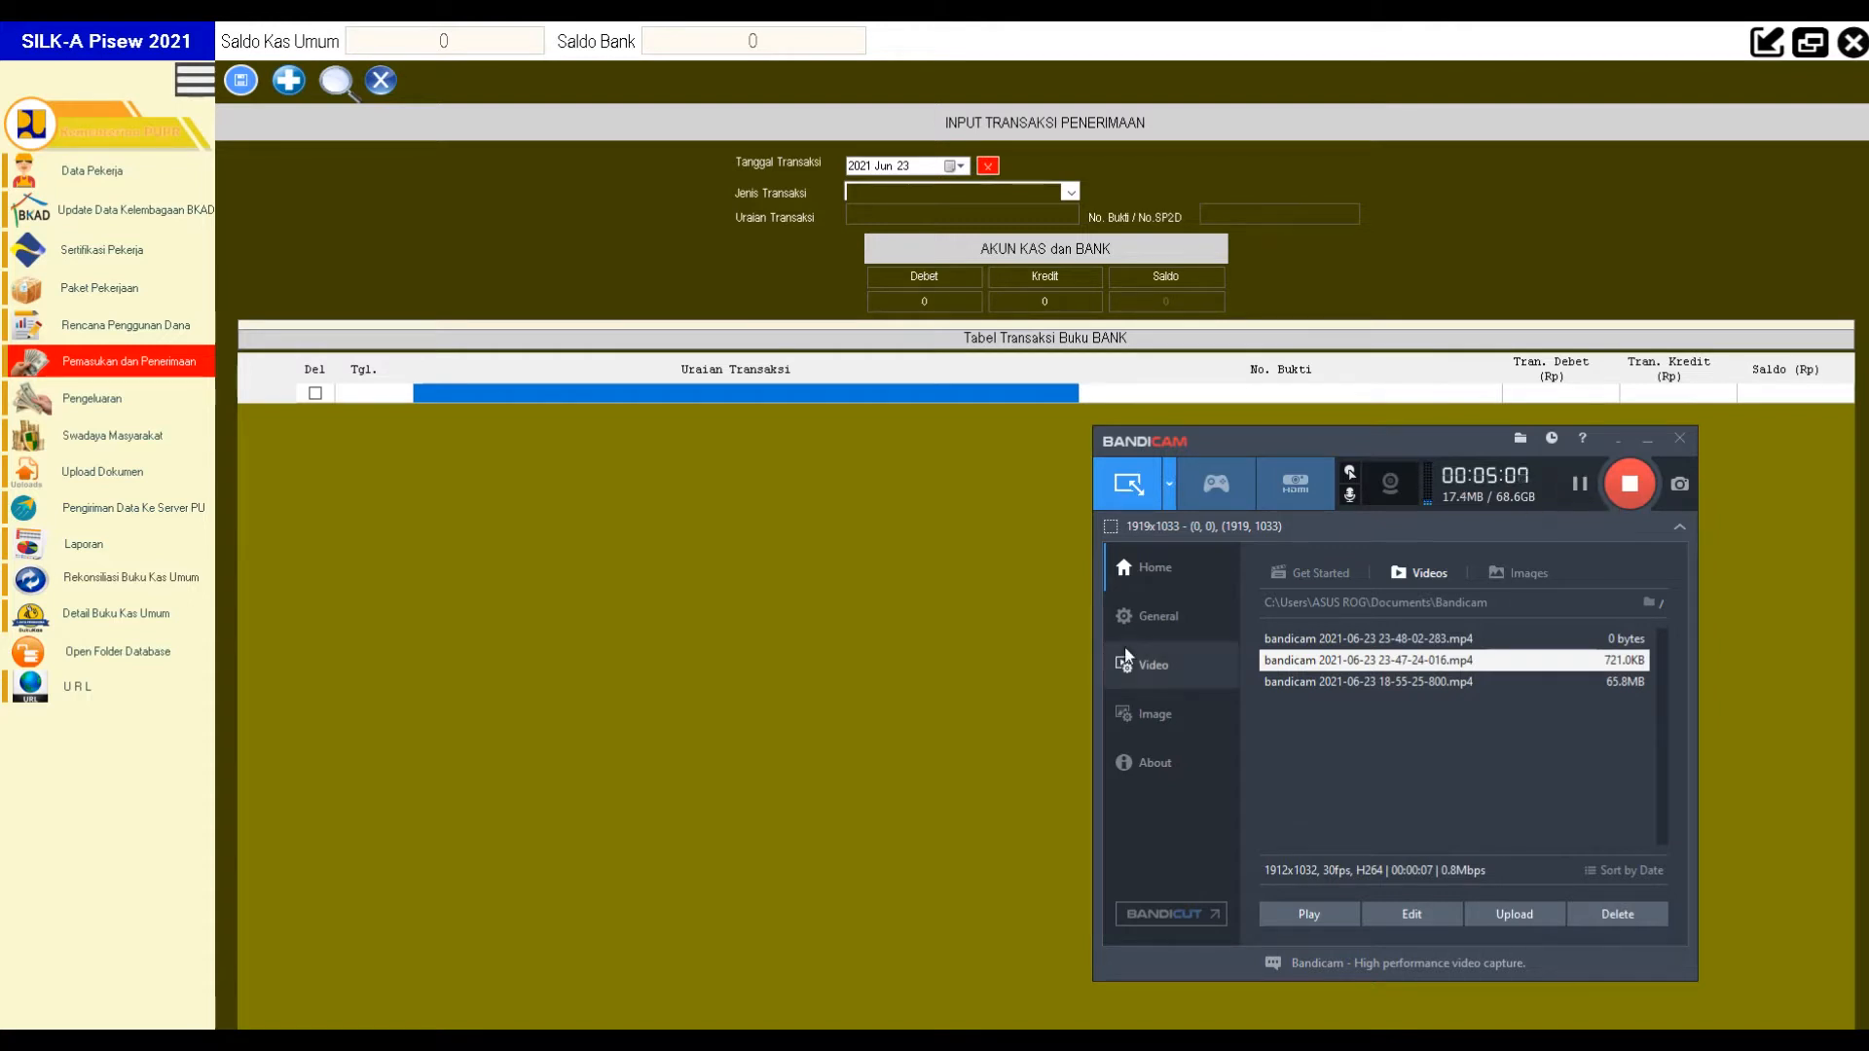
pyautogui.click(1646, 443)
pyautogui.press('super')
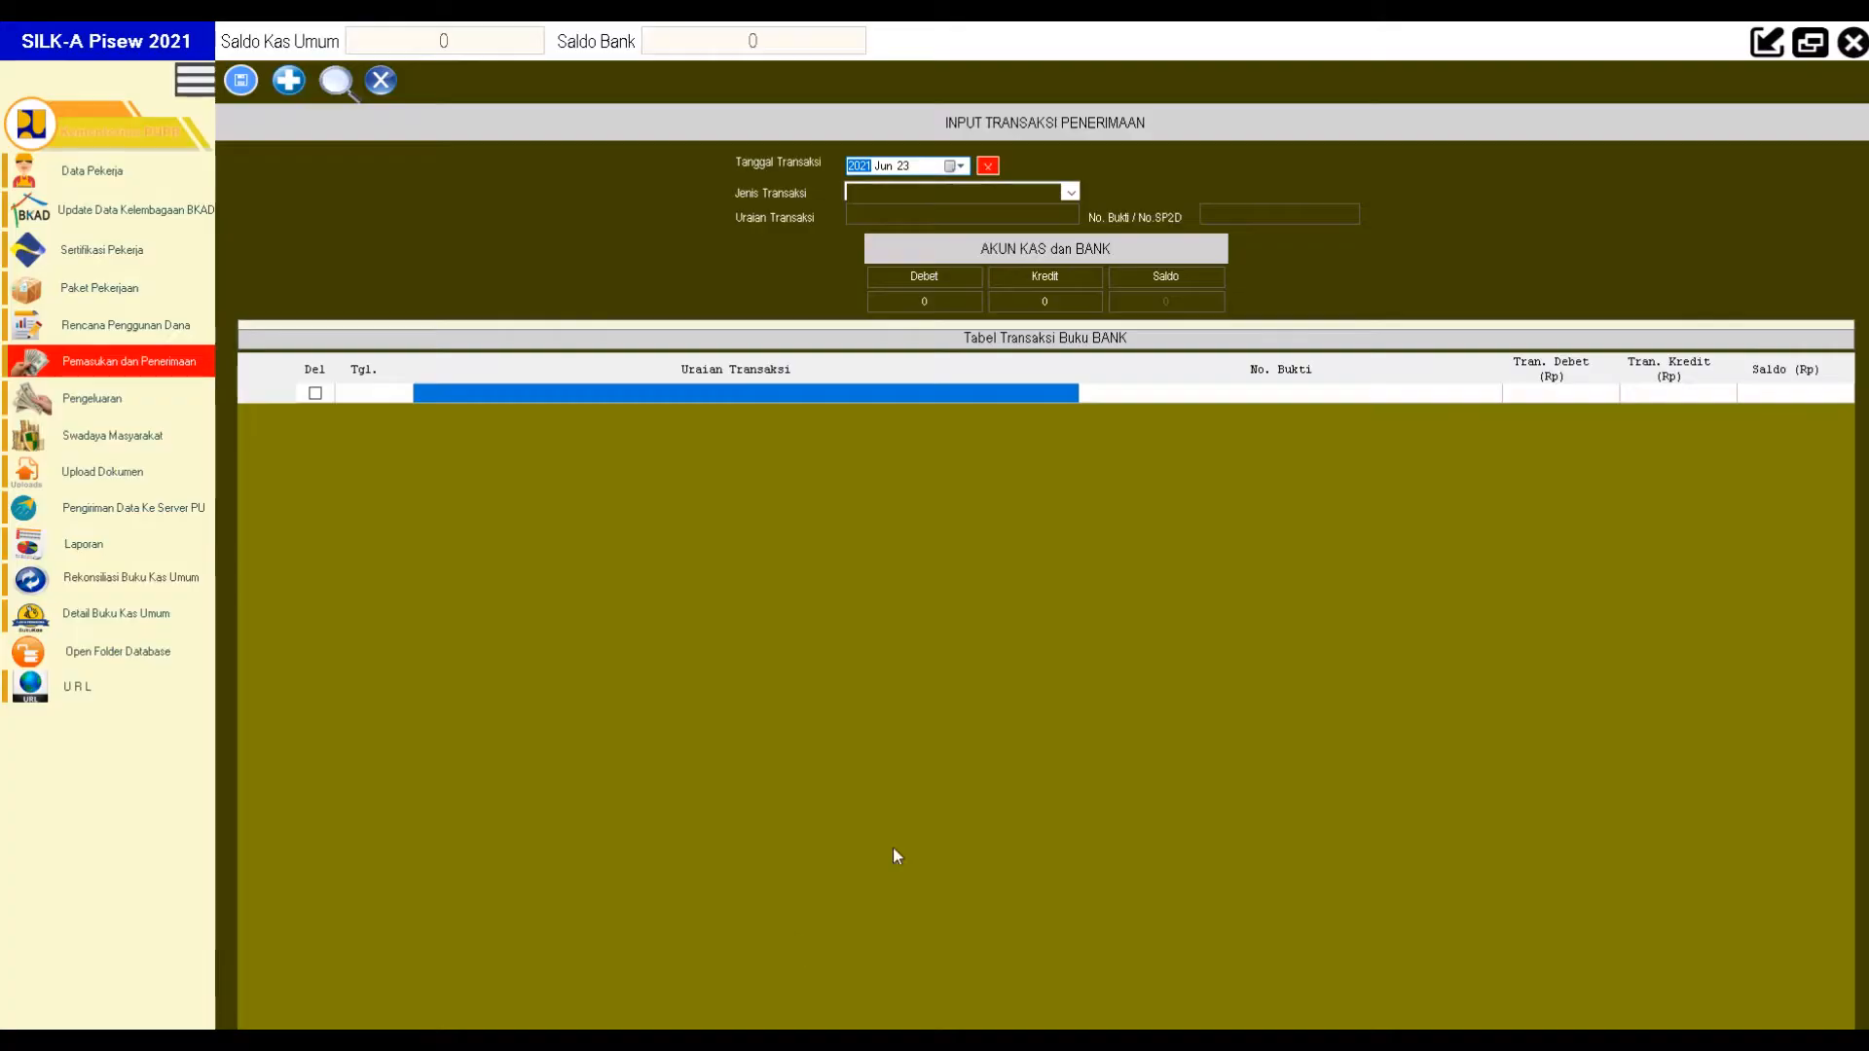
# Set the receipt's transaction date to 4 June 2021 and its Jenis Transaksi to Pemasukan / Transfer KPPN.
pyautogui.click(955, 172)
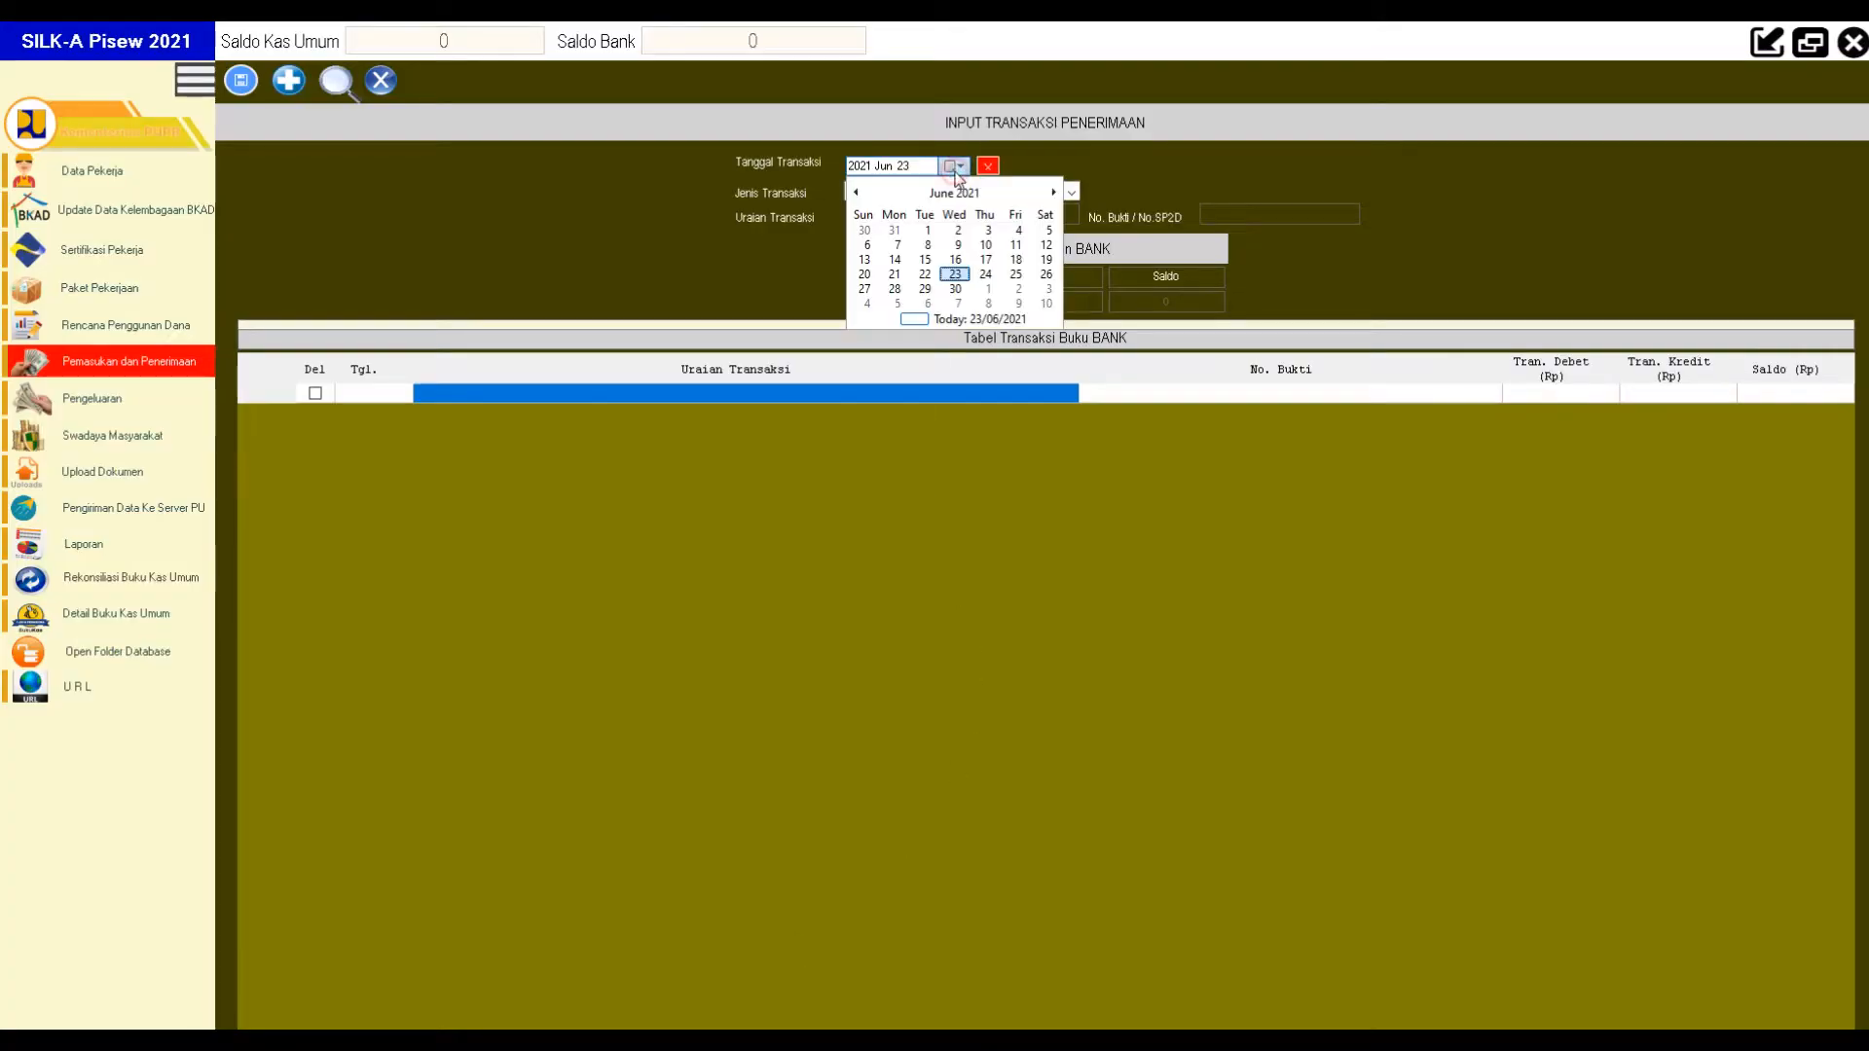
pyautogui.click(976, 316)
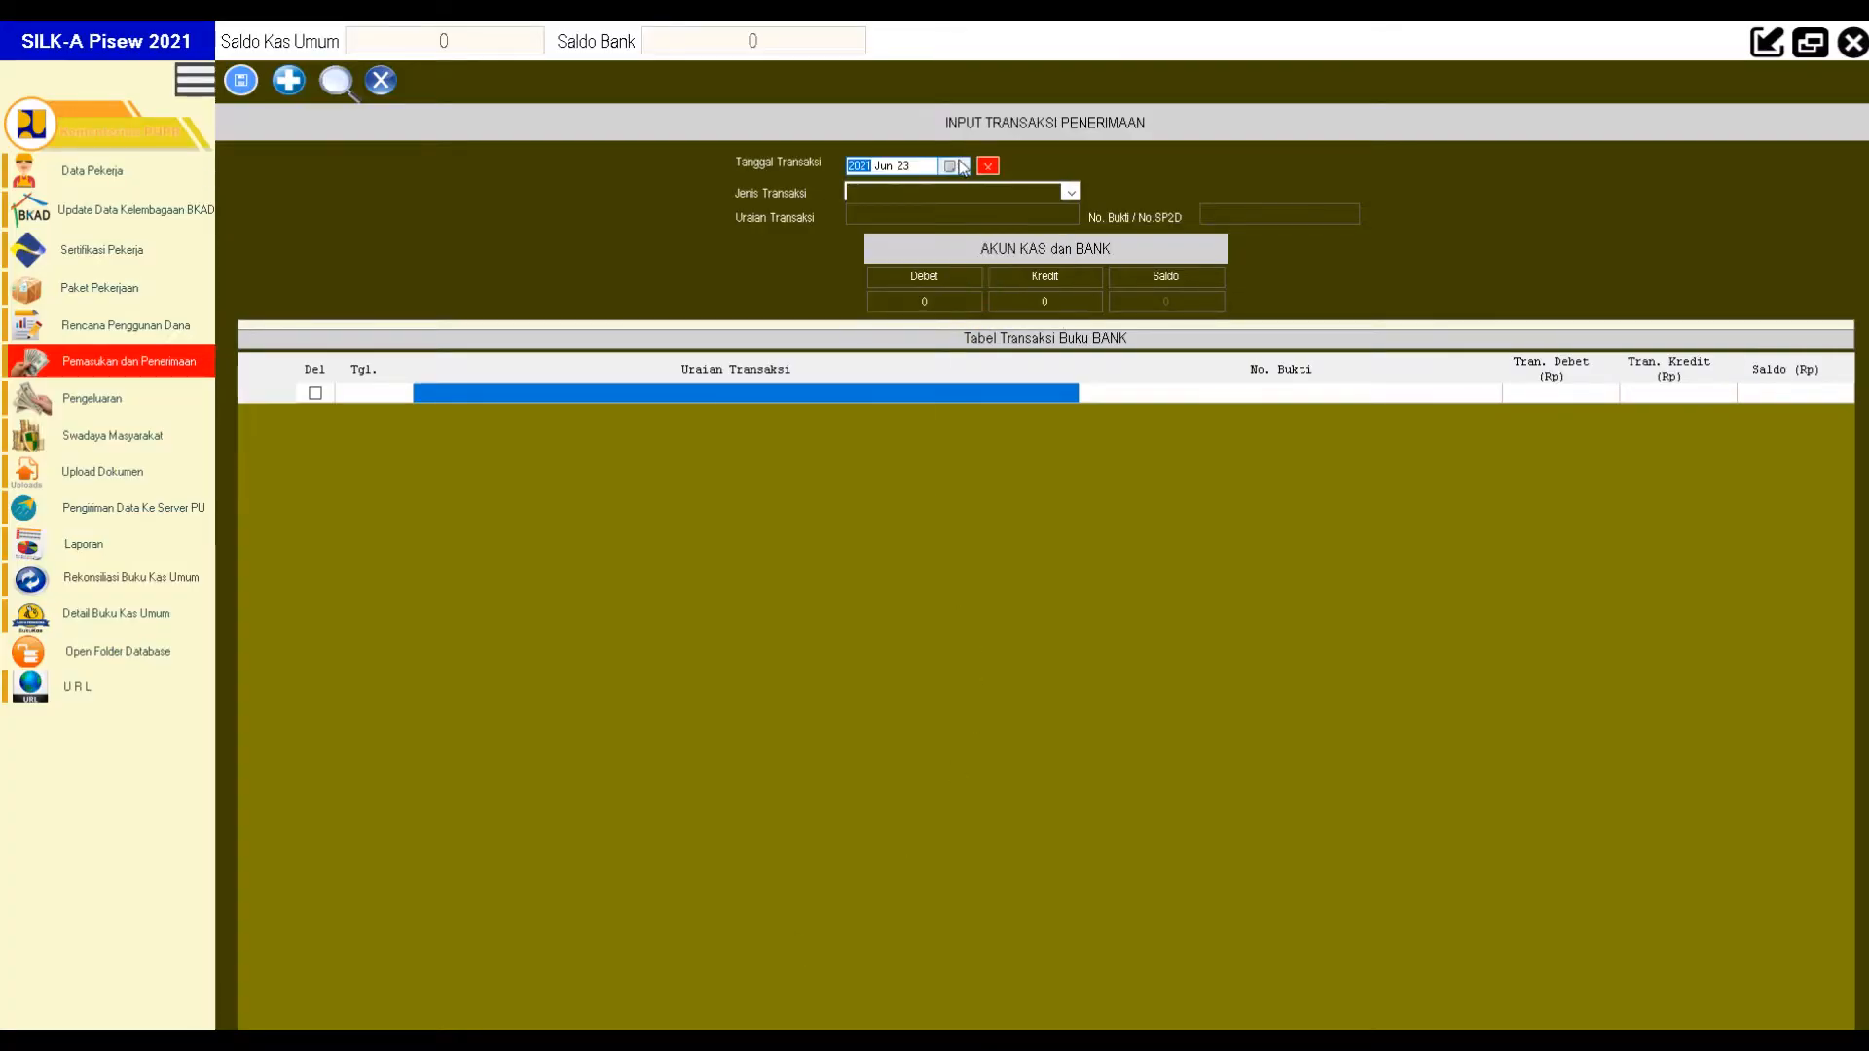
pyautogui.click(958, 166)
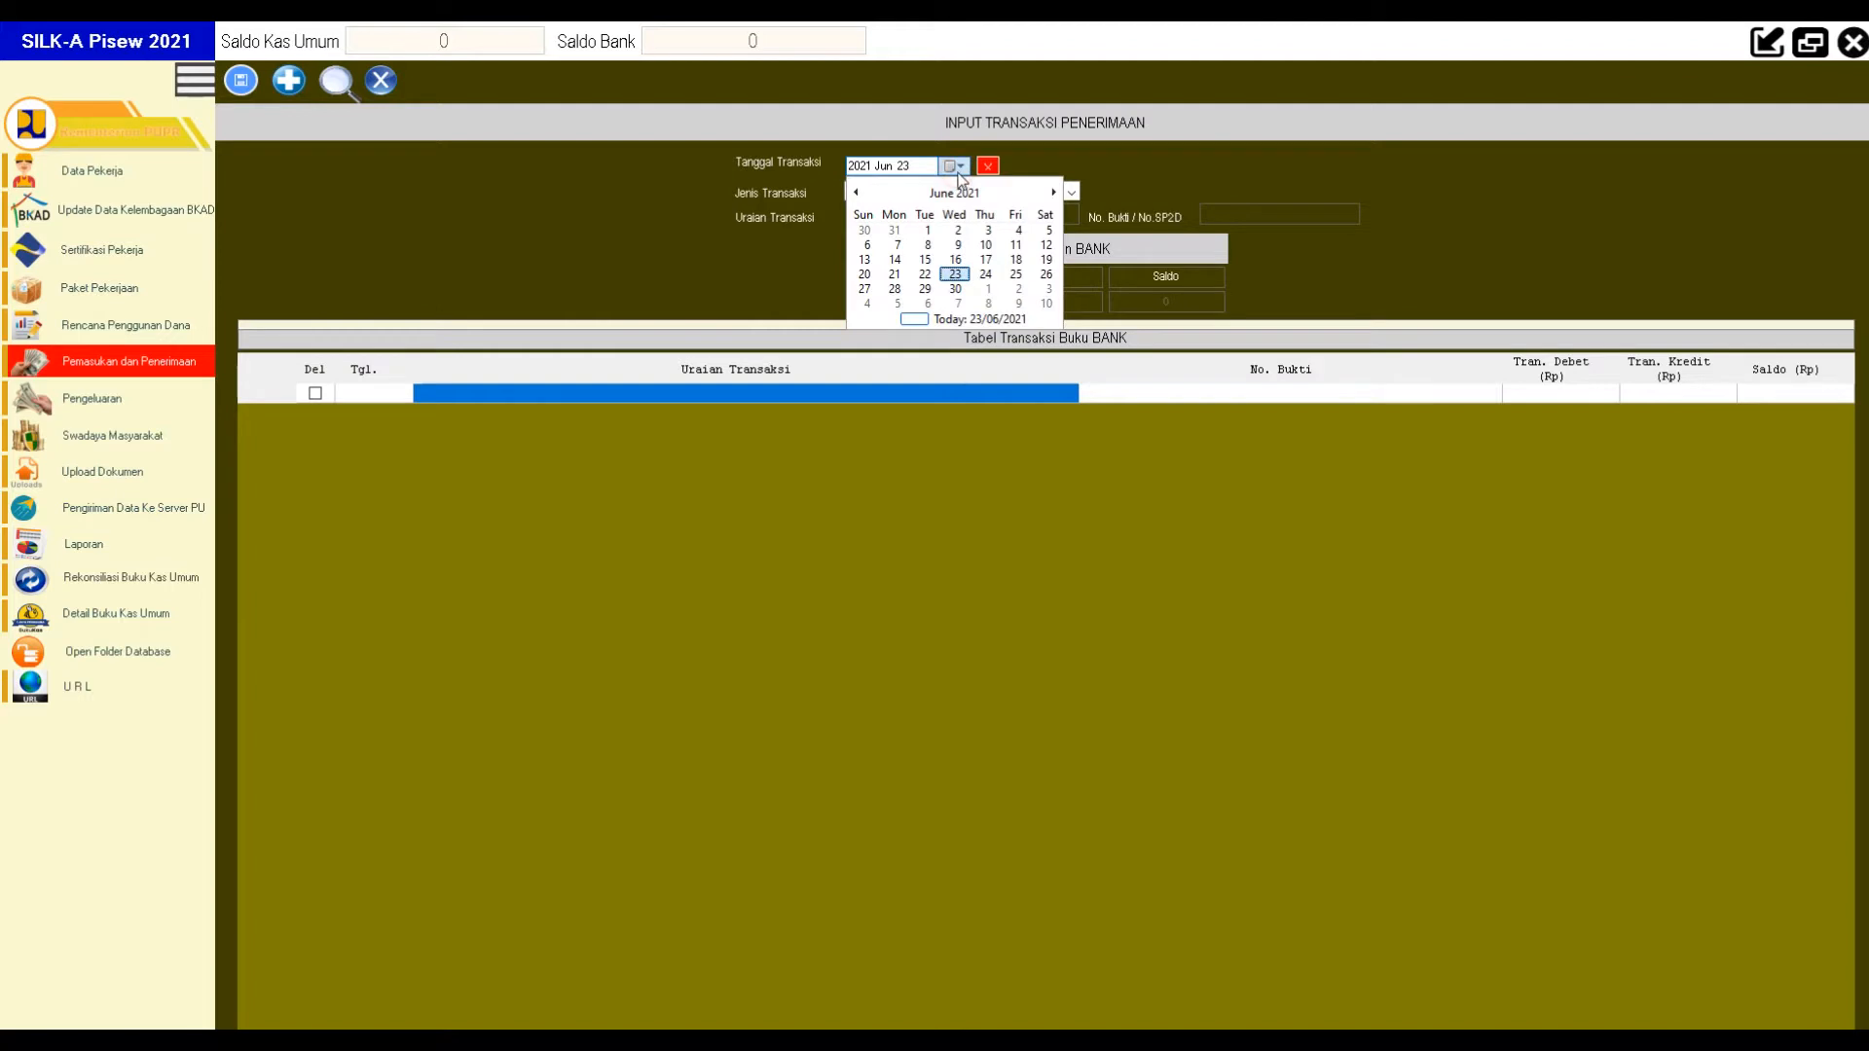
pyautogui.click(1018, 229)
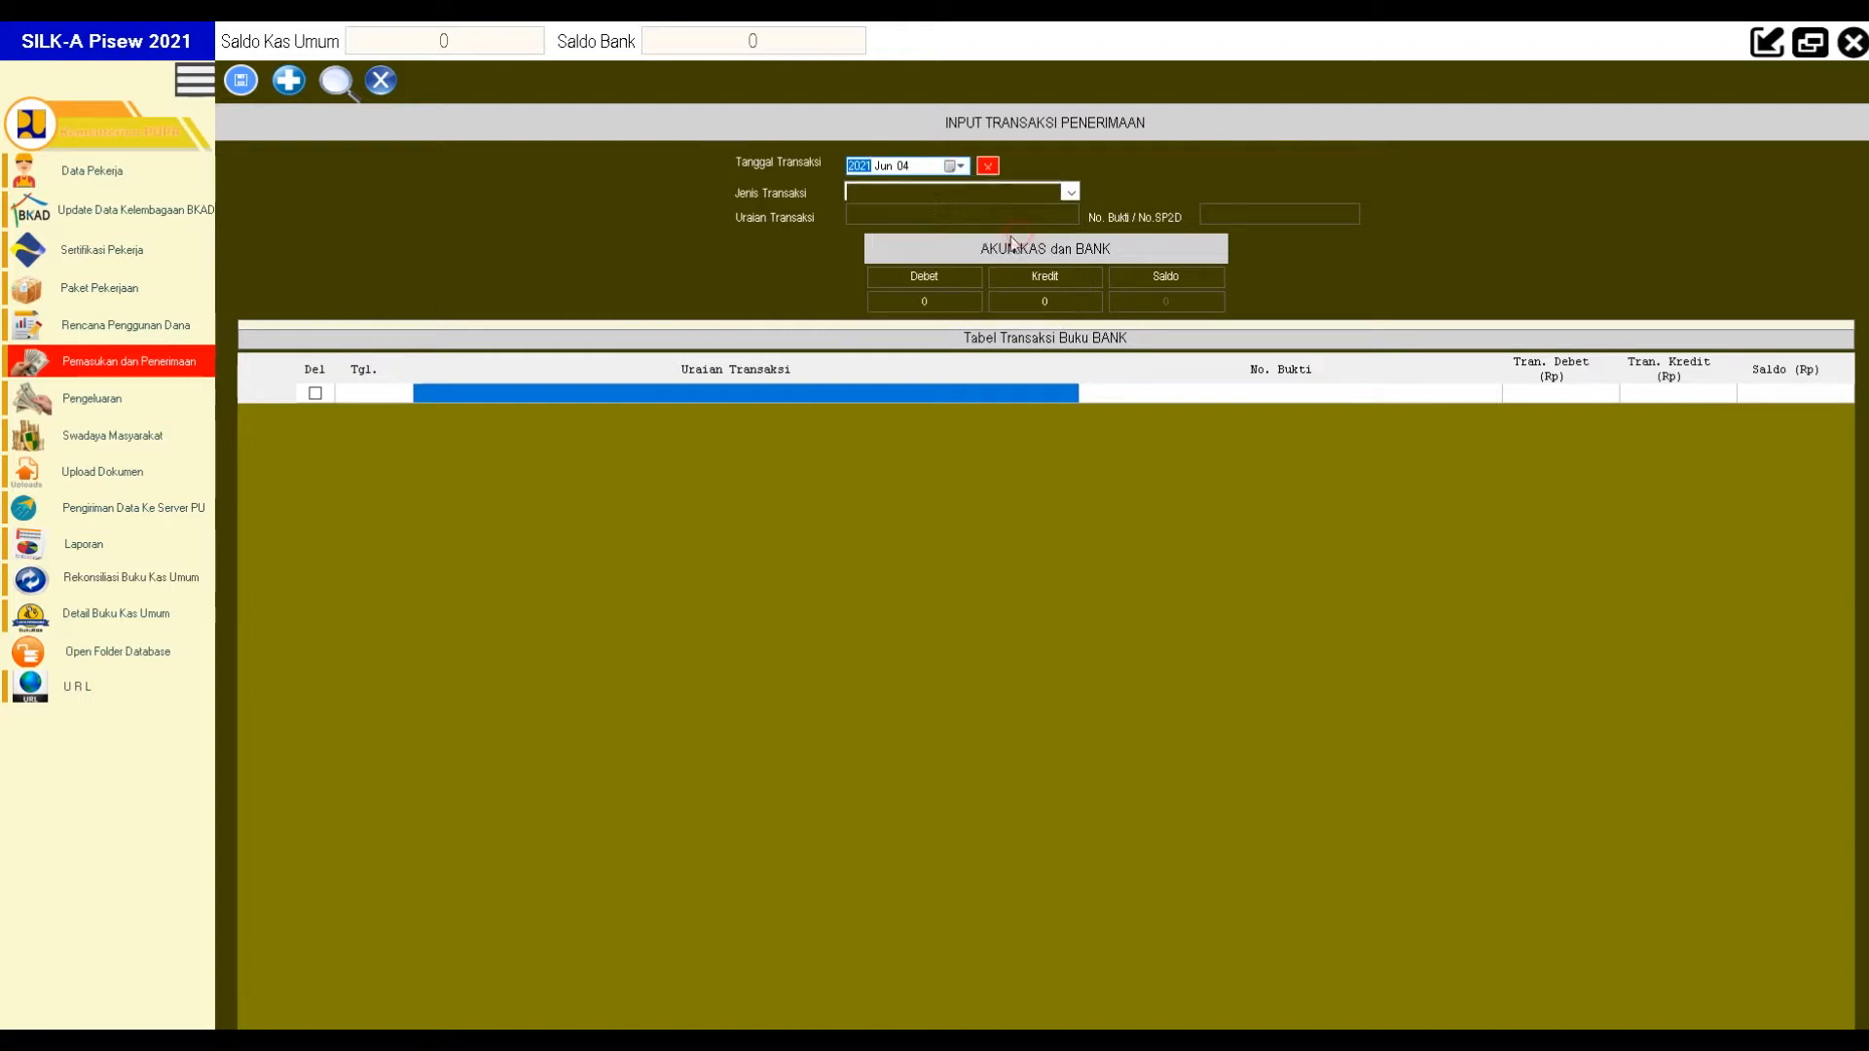
pyautogui.click(1074, 194)
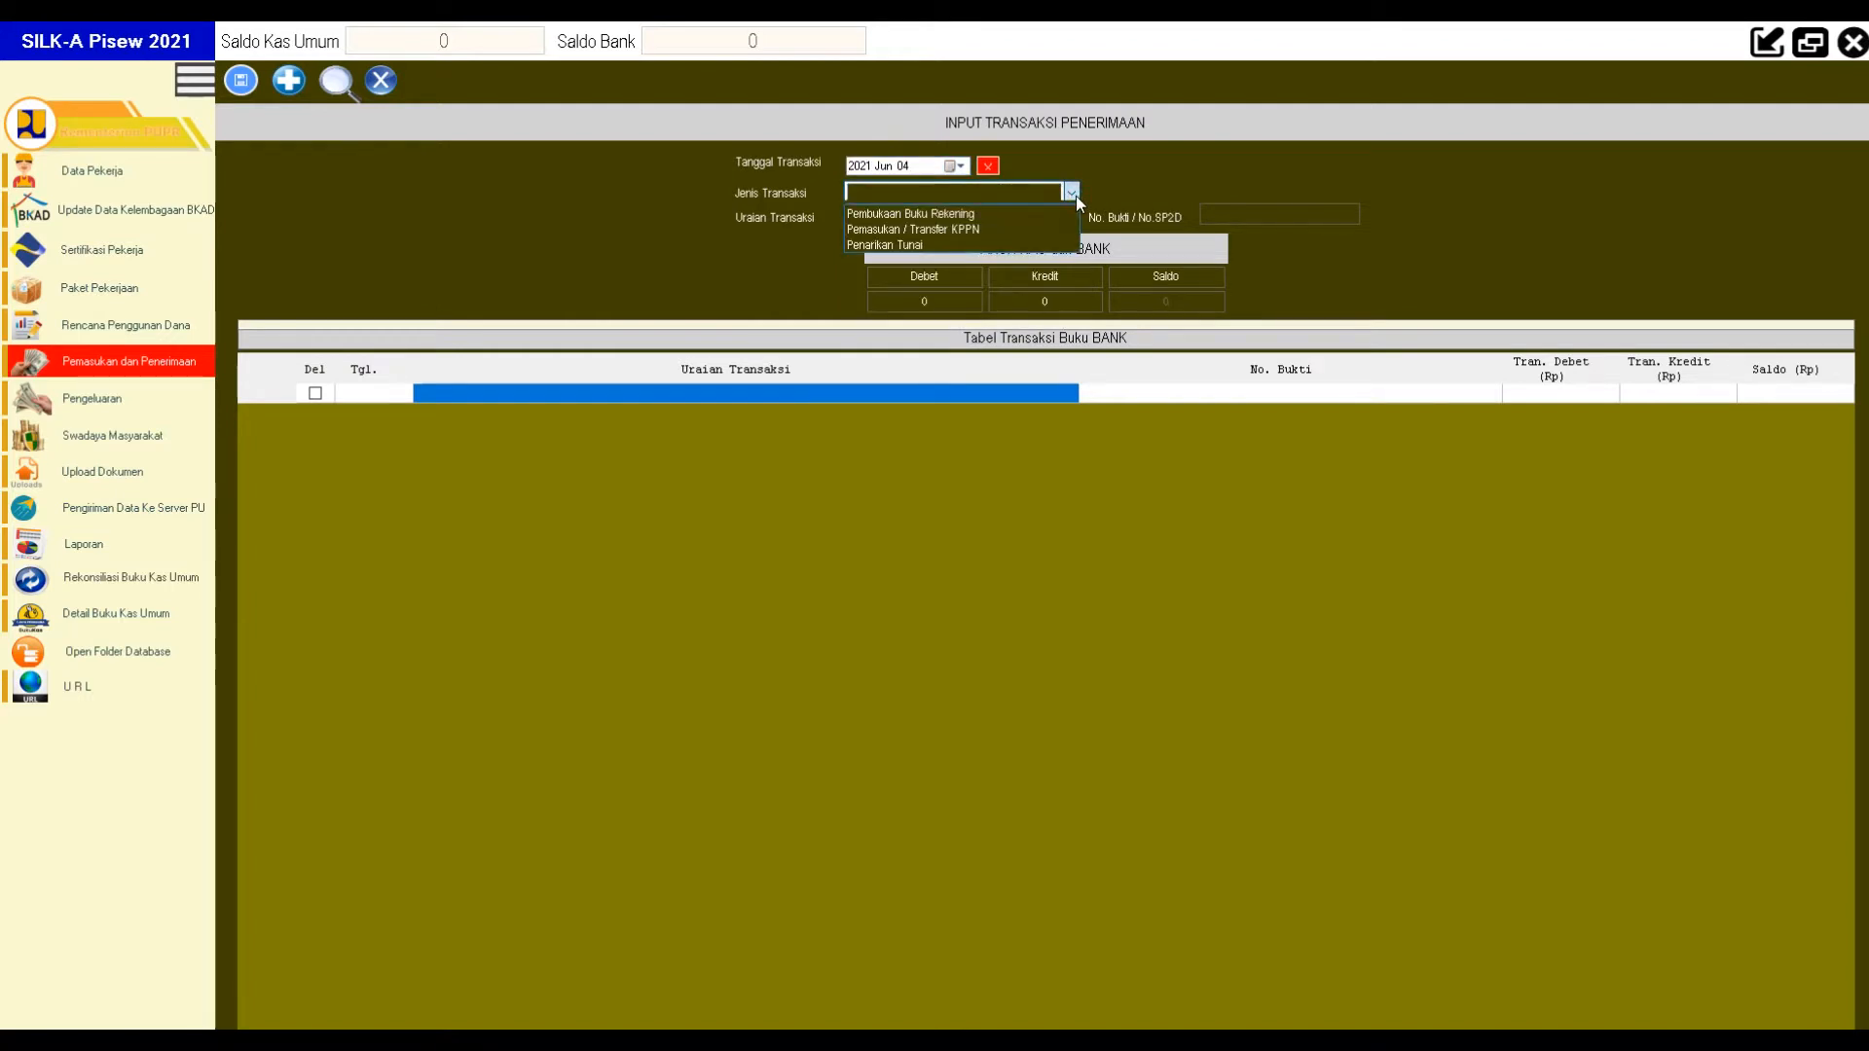
pyautogui.click(963, 232)
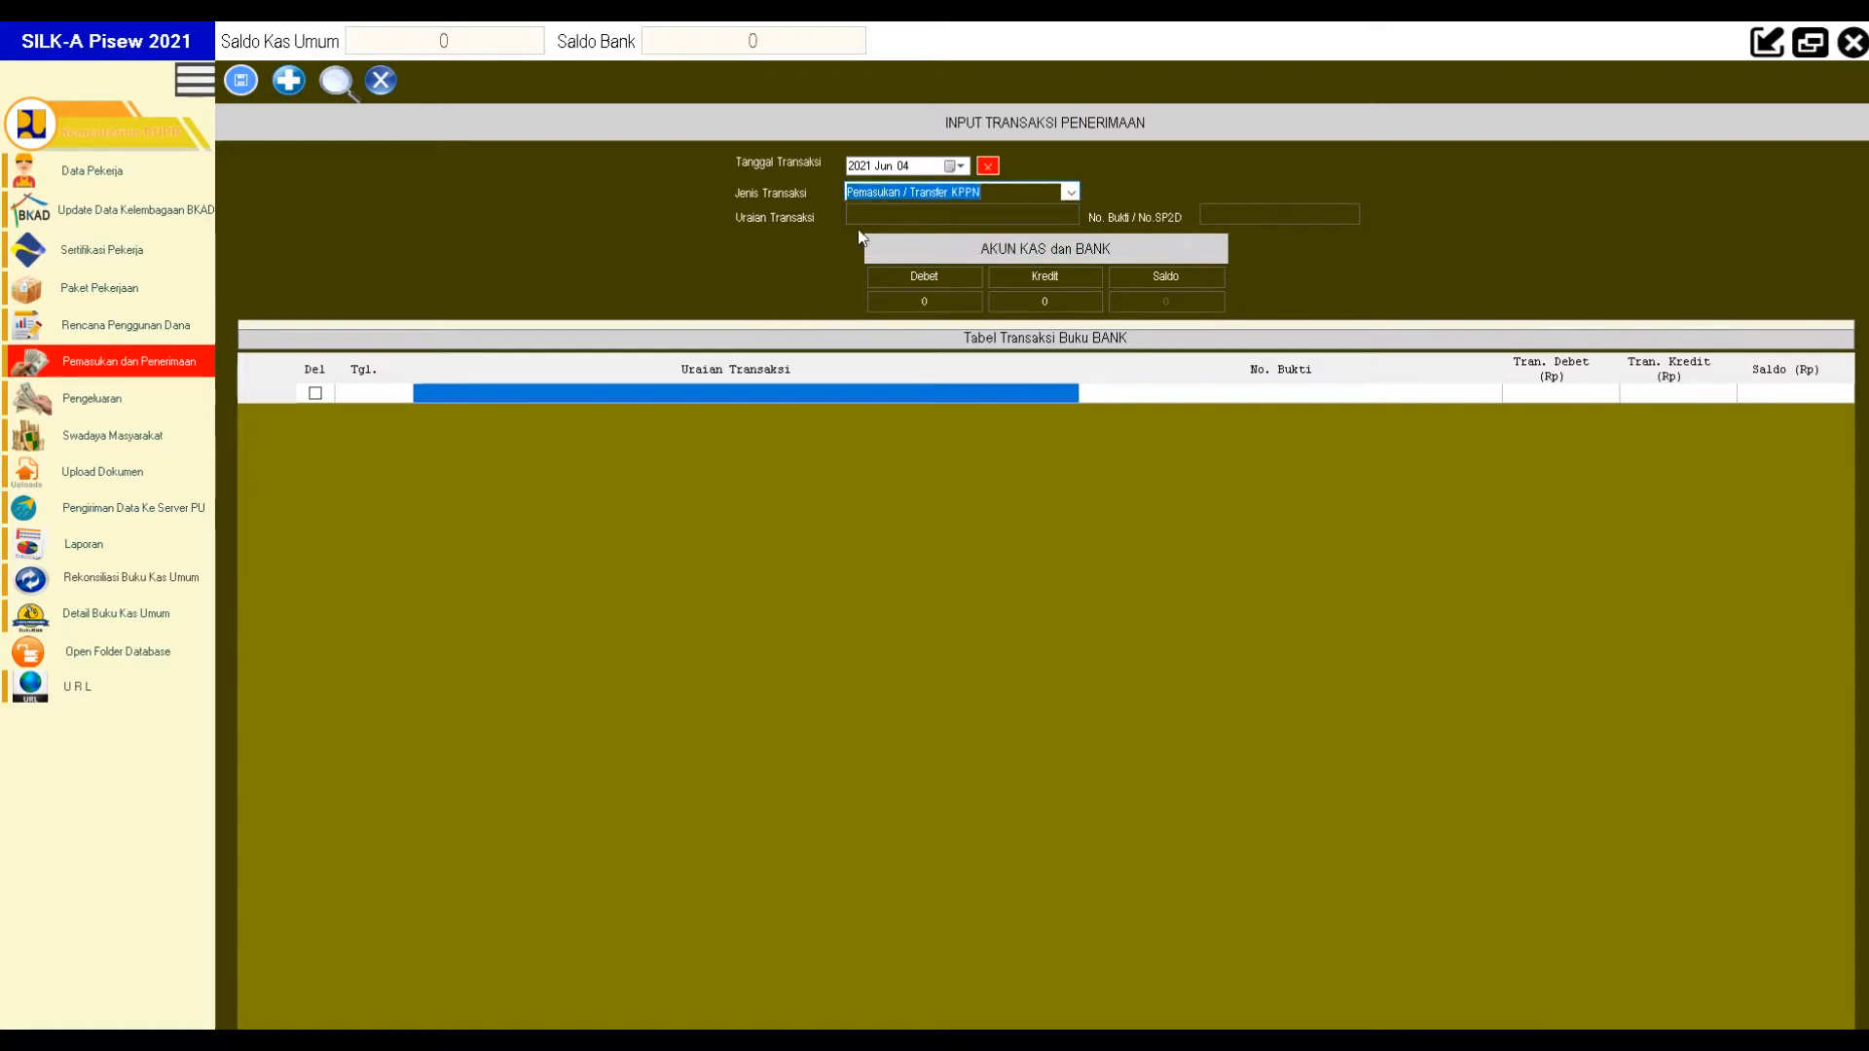
# Enter "Terima Dana Transfer Dari KPPN Tahap 1 (70%)" as the receipt's Uraian Transaksi.
pyautogui.click(1076, 213)
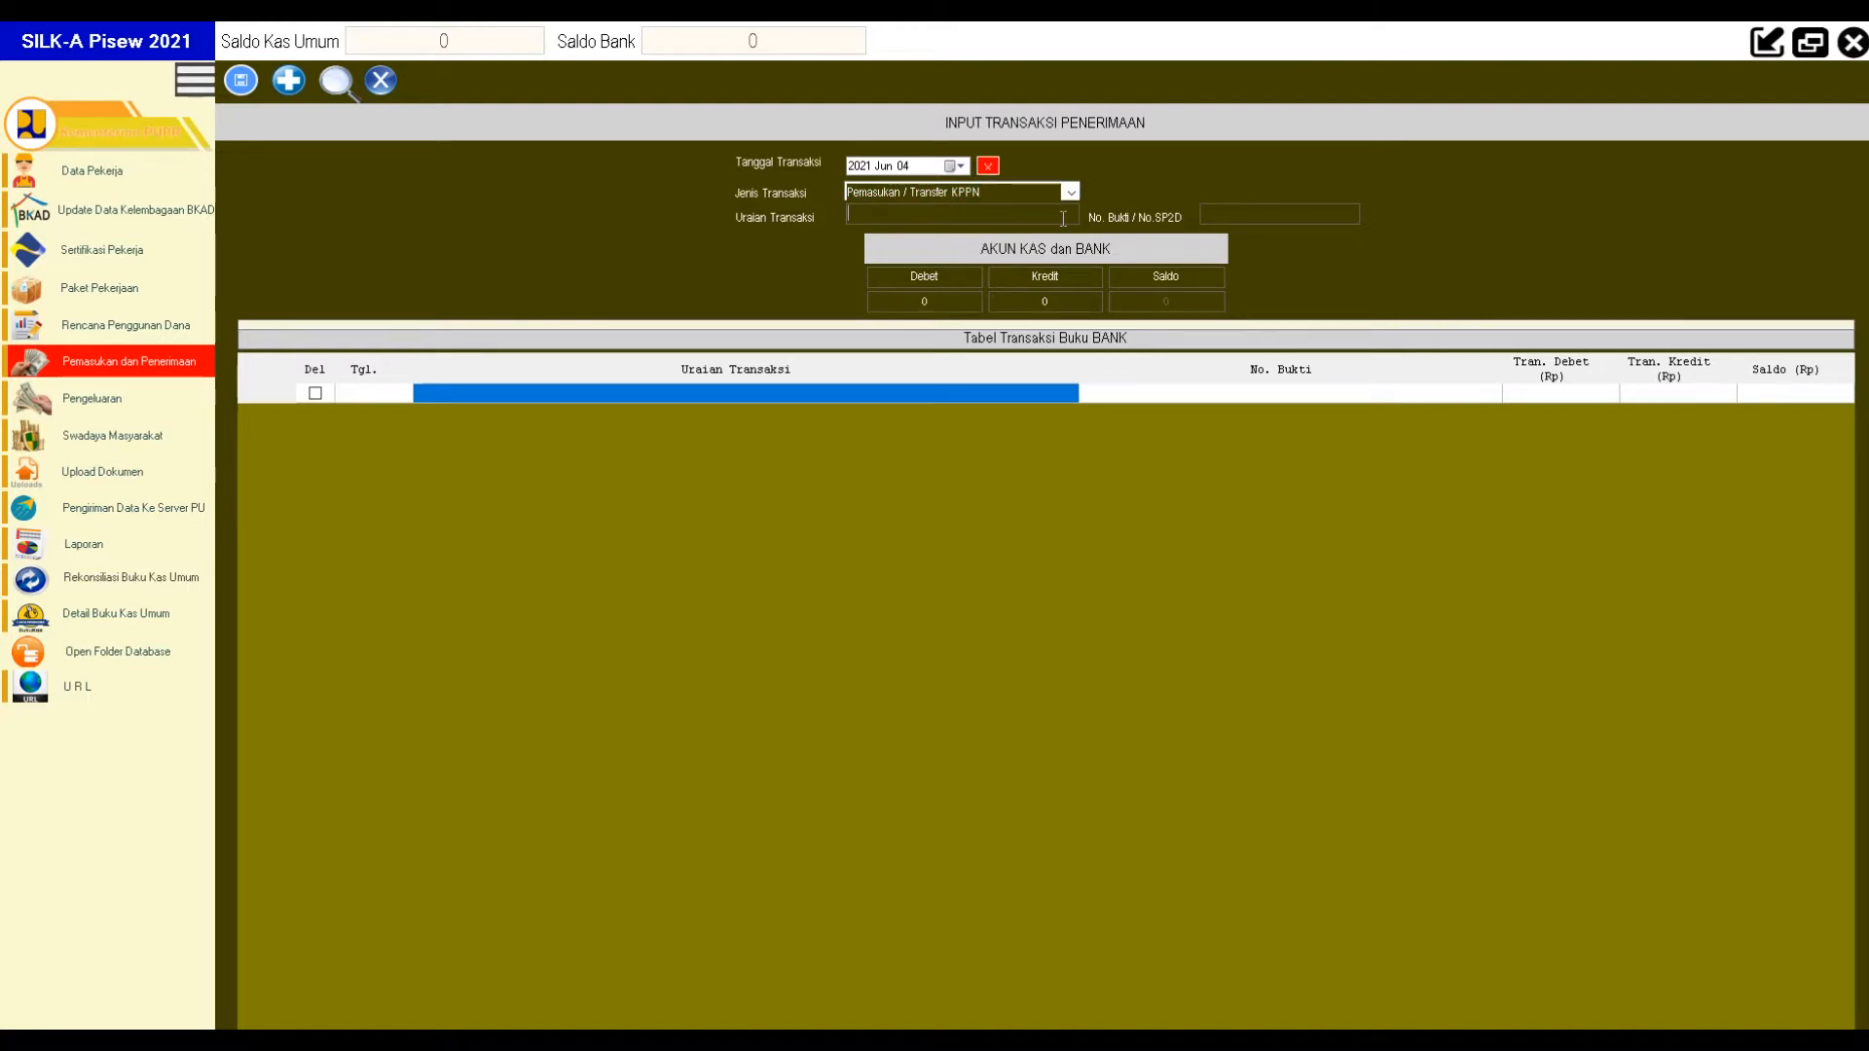
pyautogui.write('RIMA')
pyautogui.press('BackSpace')
pyautogui.press('BackSpace')
pyautogui.press('BackSpace')
pyautogui.press('BackSpace')
pyautogui.press('BackSpace')
pyautogui.press('BackSpace')
pyautogui.write('Trabnnsfer Dana Dar')
pyautogui.hotkey('ctrl', 'Left')
pyautogui.hotkey('ctrl', 'Left')
pyautogui.hotkey('ctrl', 'shift', 'Right')
pyautogui.write('Terima')
pyautogui.hotkey('ctrl', 'Right')
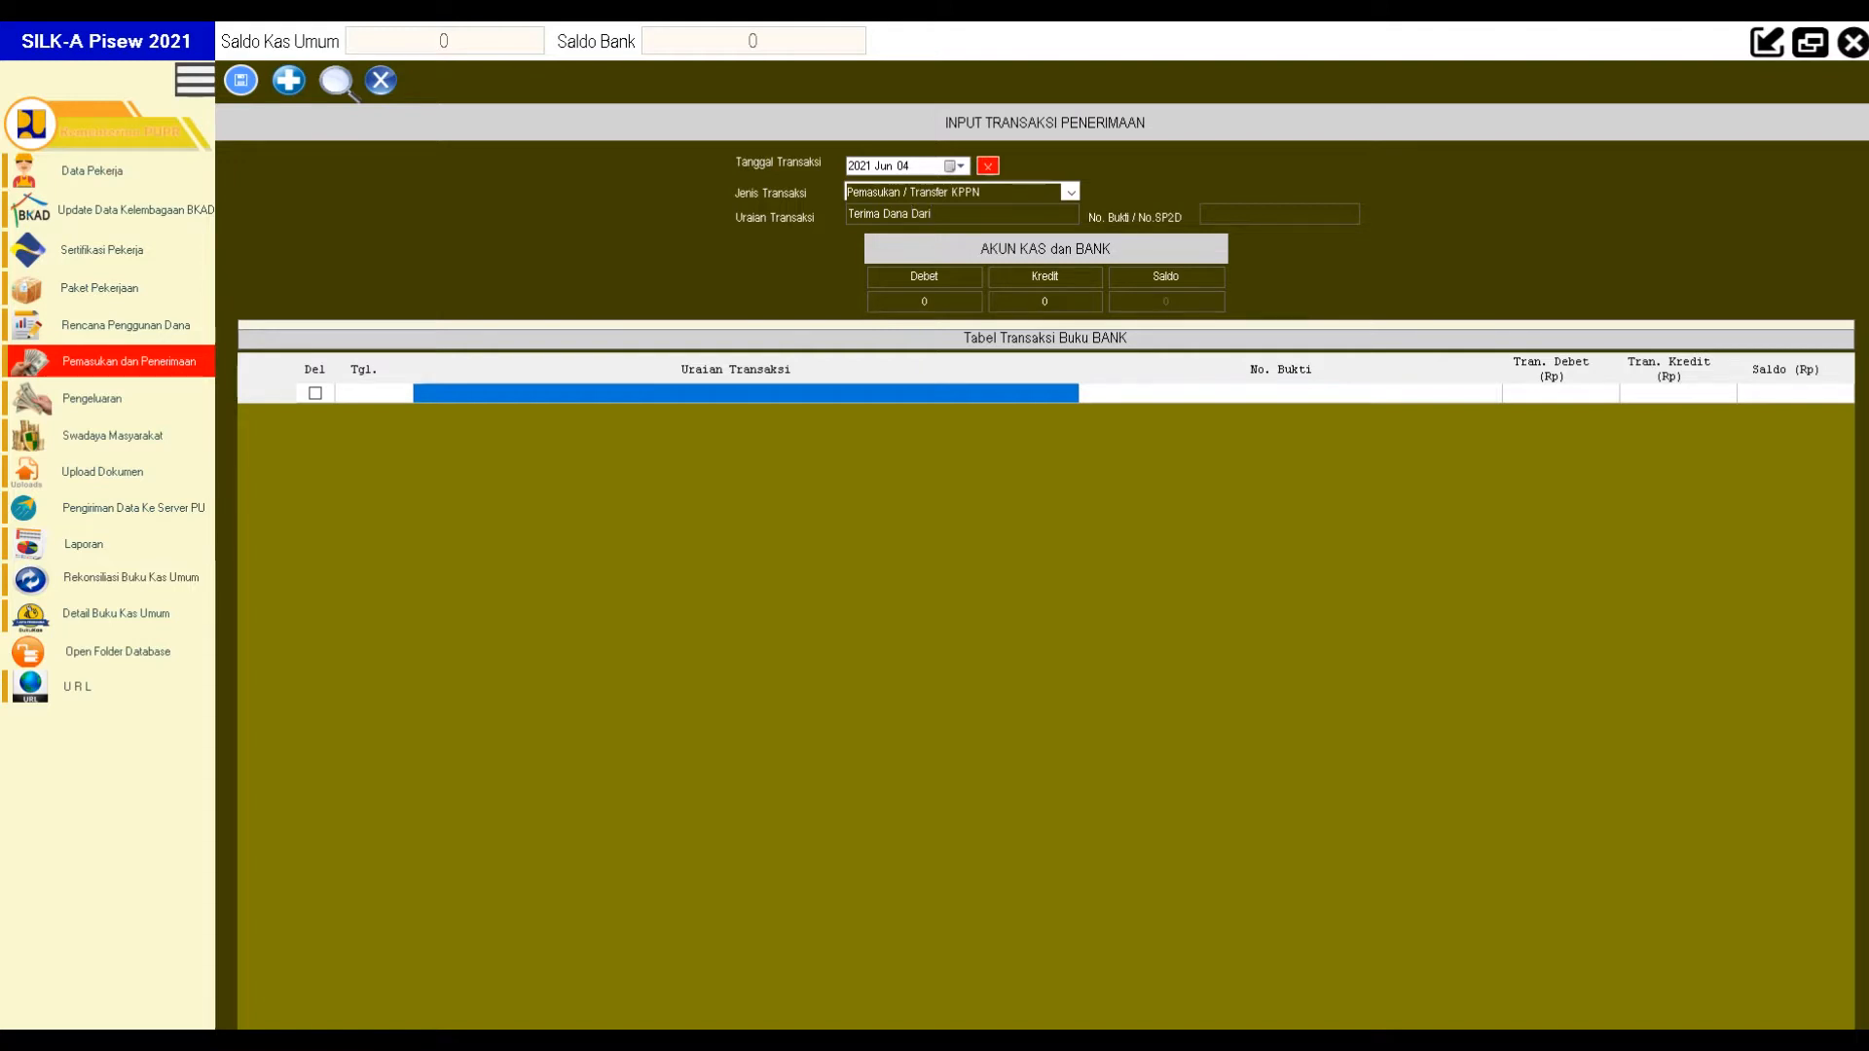
pyautogui.write('Trasnfer')
pyautogui.press('BackSpace')
pyautogui.press('BackSpace')
pyautogui.press('BackSpace')
pyautogui.press('BackSpace')
pyautogui.press('BackSpace')
pyautogui.press('BackSpace')
pyautogui.write('nsfer Dari KPPN')
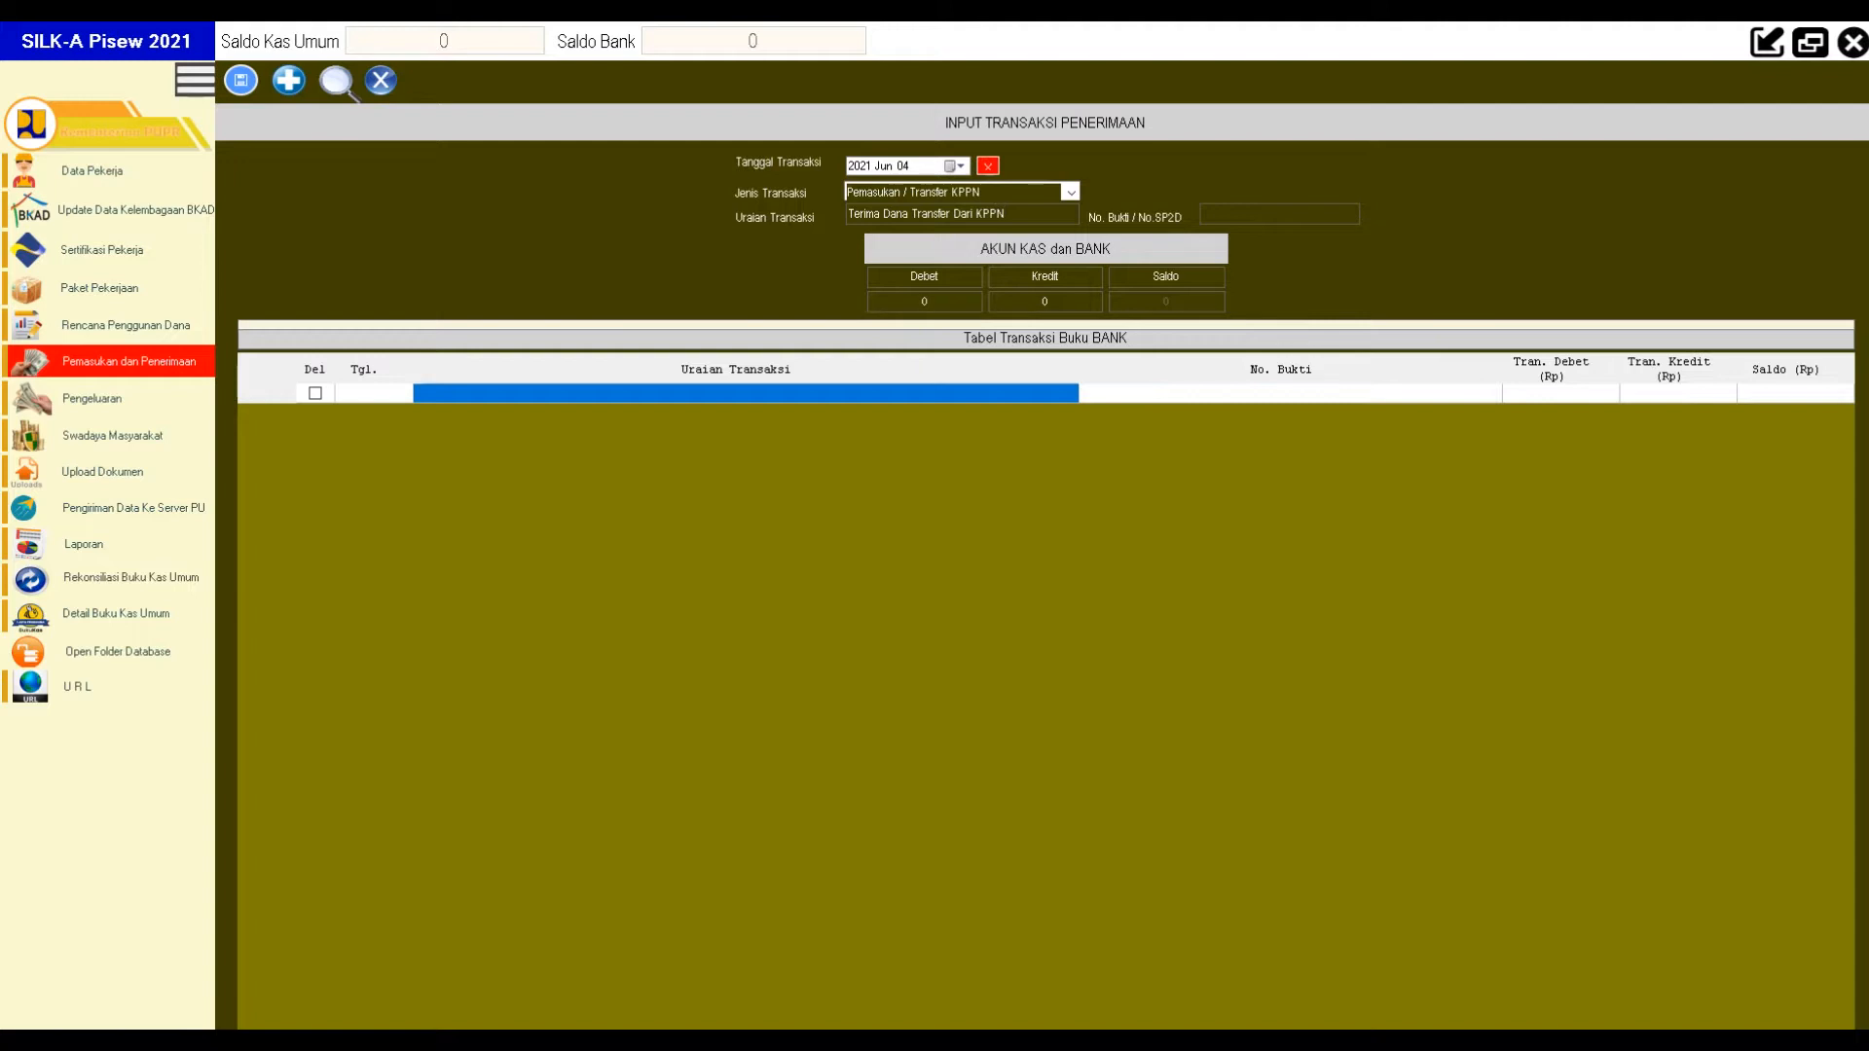
pyautogui.write(' Tahap 1 (40%)')
pyautogui.press('BackSpace')
pyautogui.write('70%)')
# Copy the Nomor SP2D from SP2D BATU ENGAU.pdf in Nitro Pro into the receipt's No. Bukti / No.SP2D in SILK-A Pisew.
pyautogui.hotkey('alt', 'Tab')
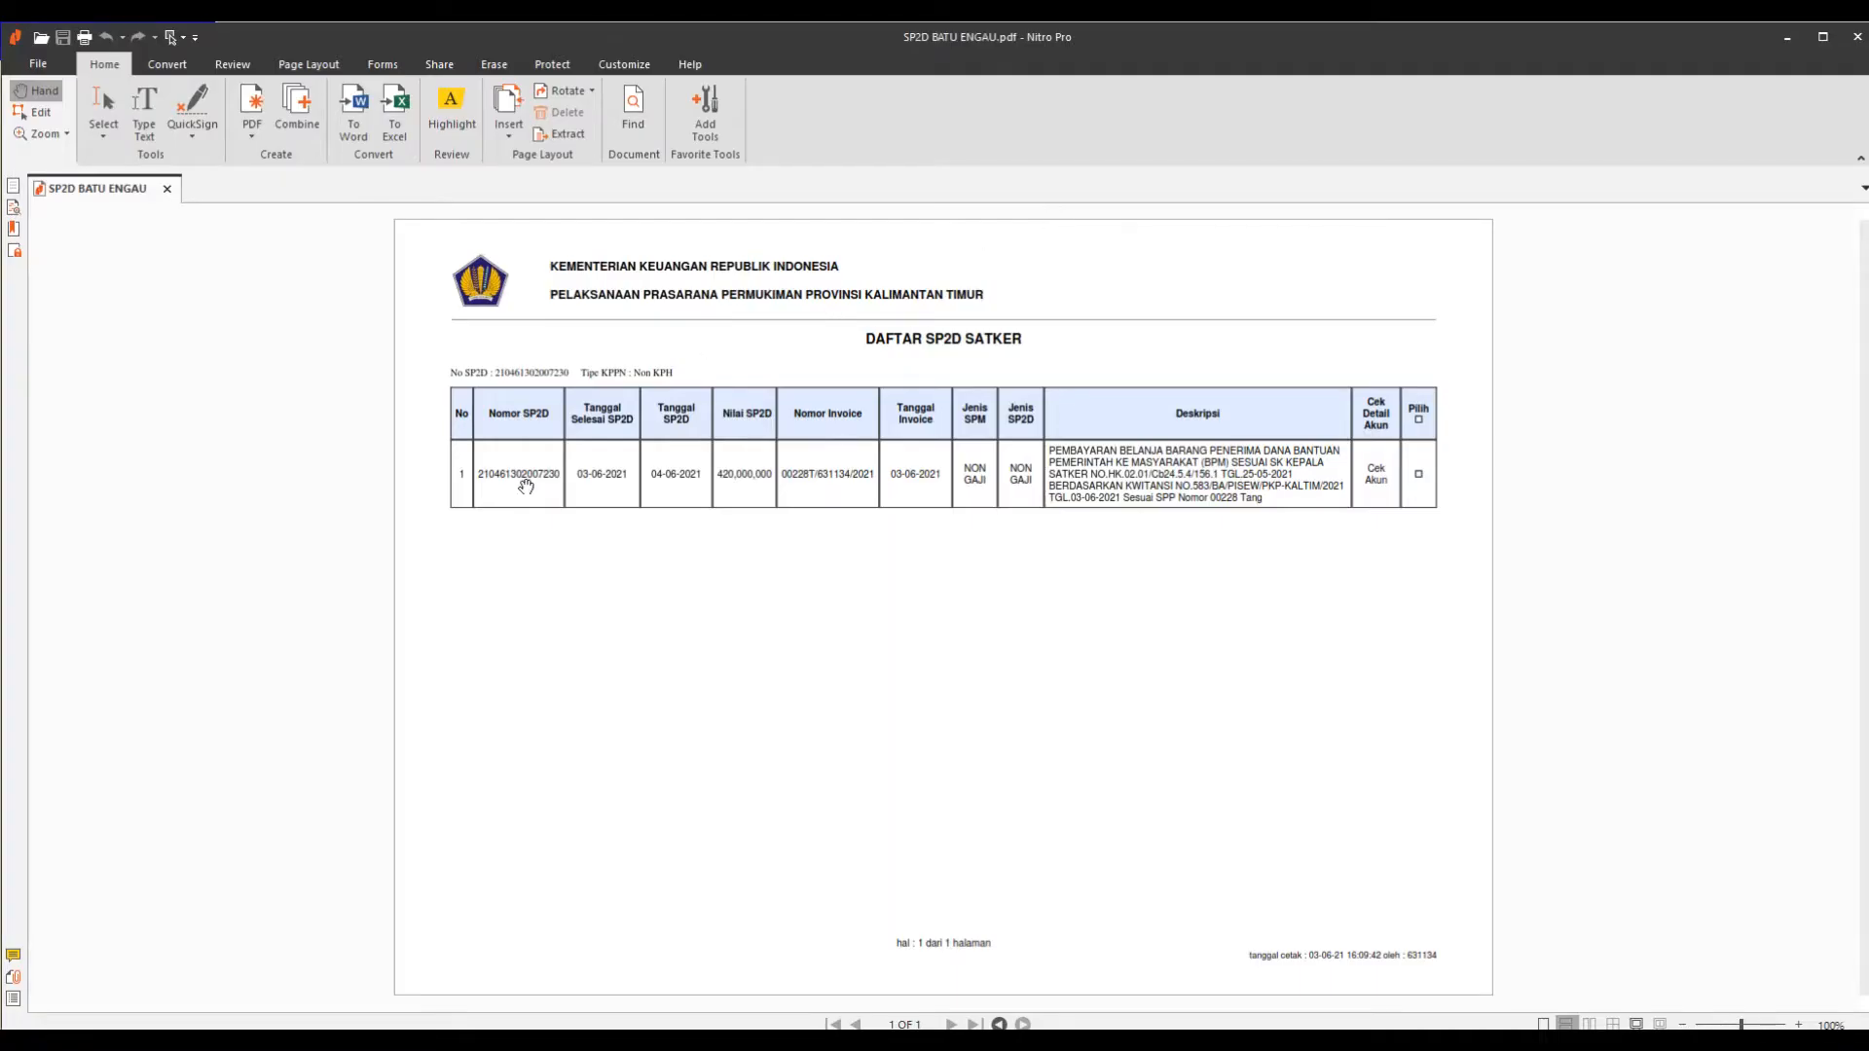
pyautogui.click(104, 109)
pyautogui.moveTo(477, 469); pyautogui.dragTo(578, 484)
pyautogui.hotkey('ctrl', 'c')
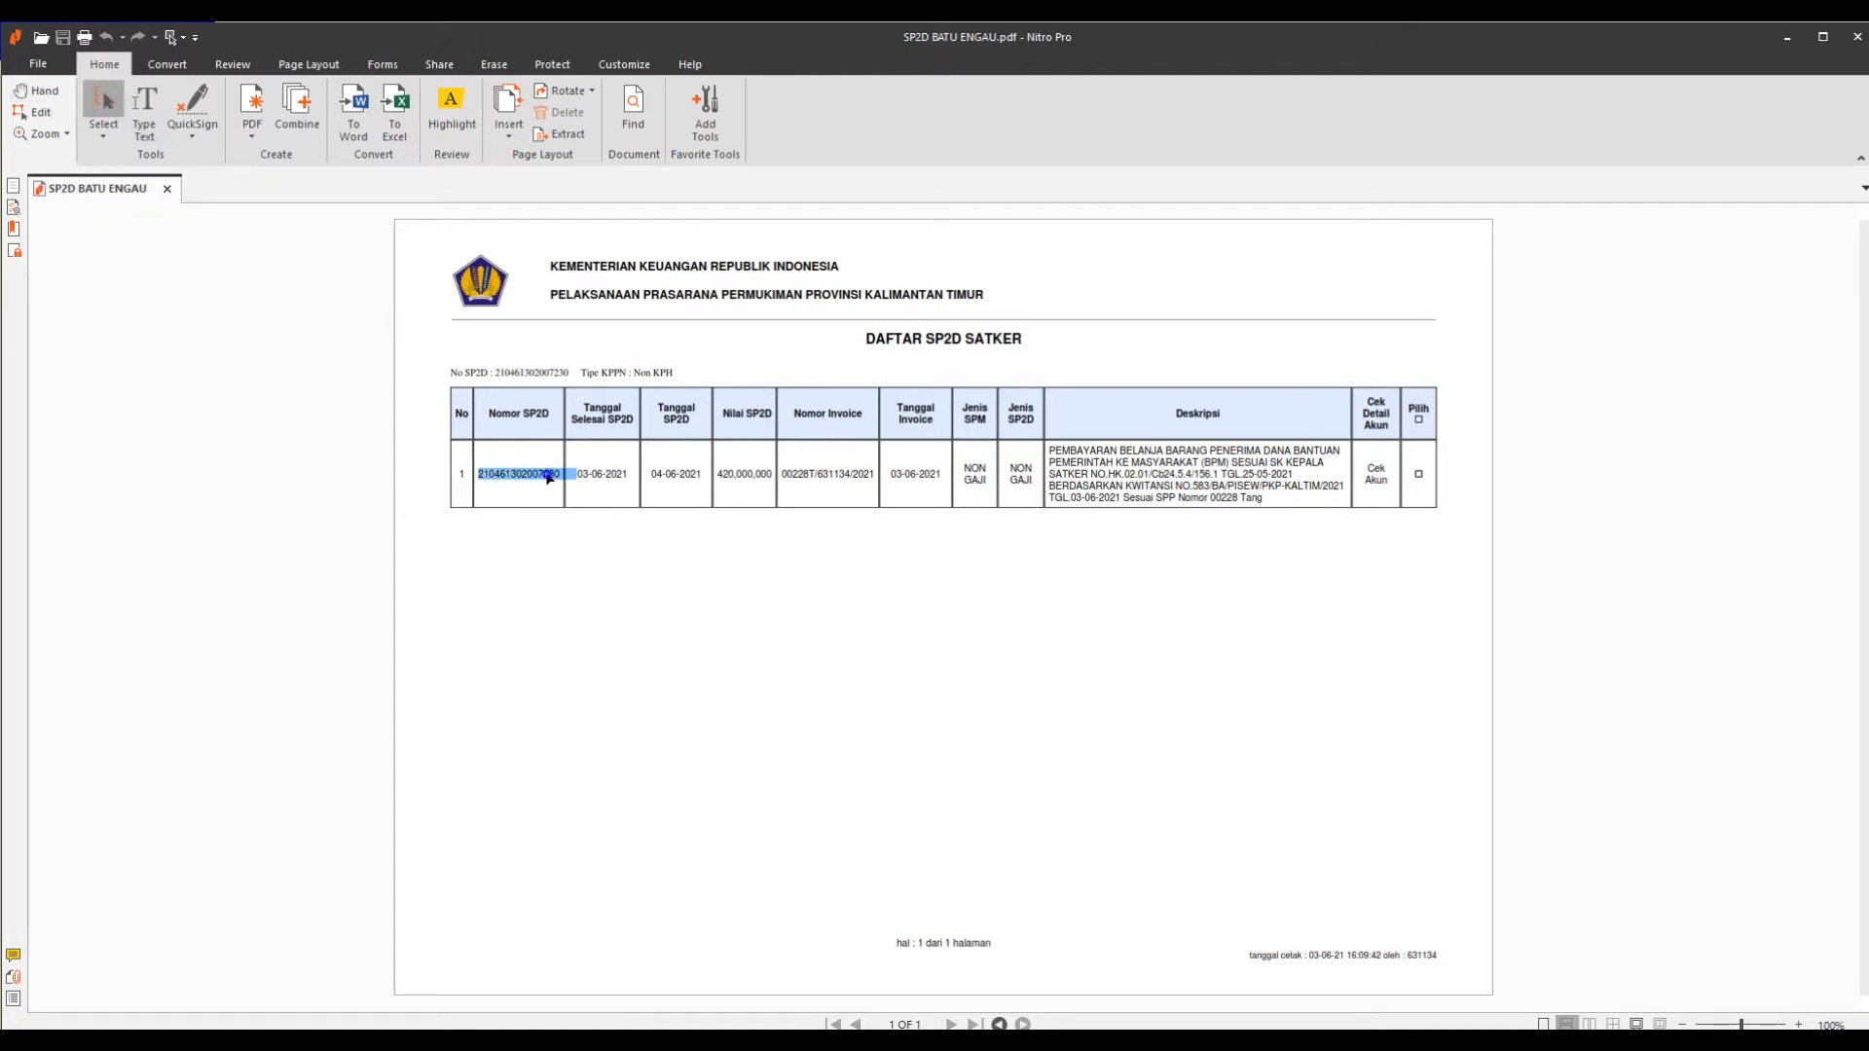
pyautogui.rightClick(546, 474)
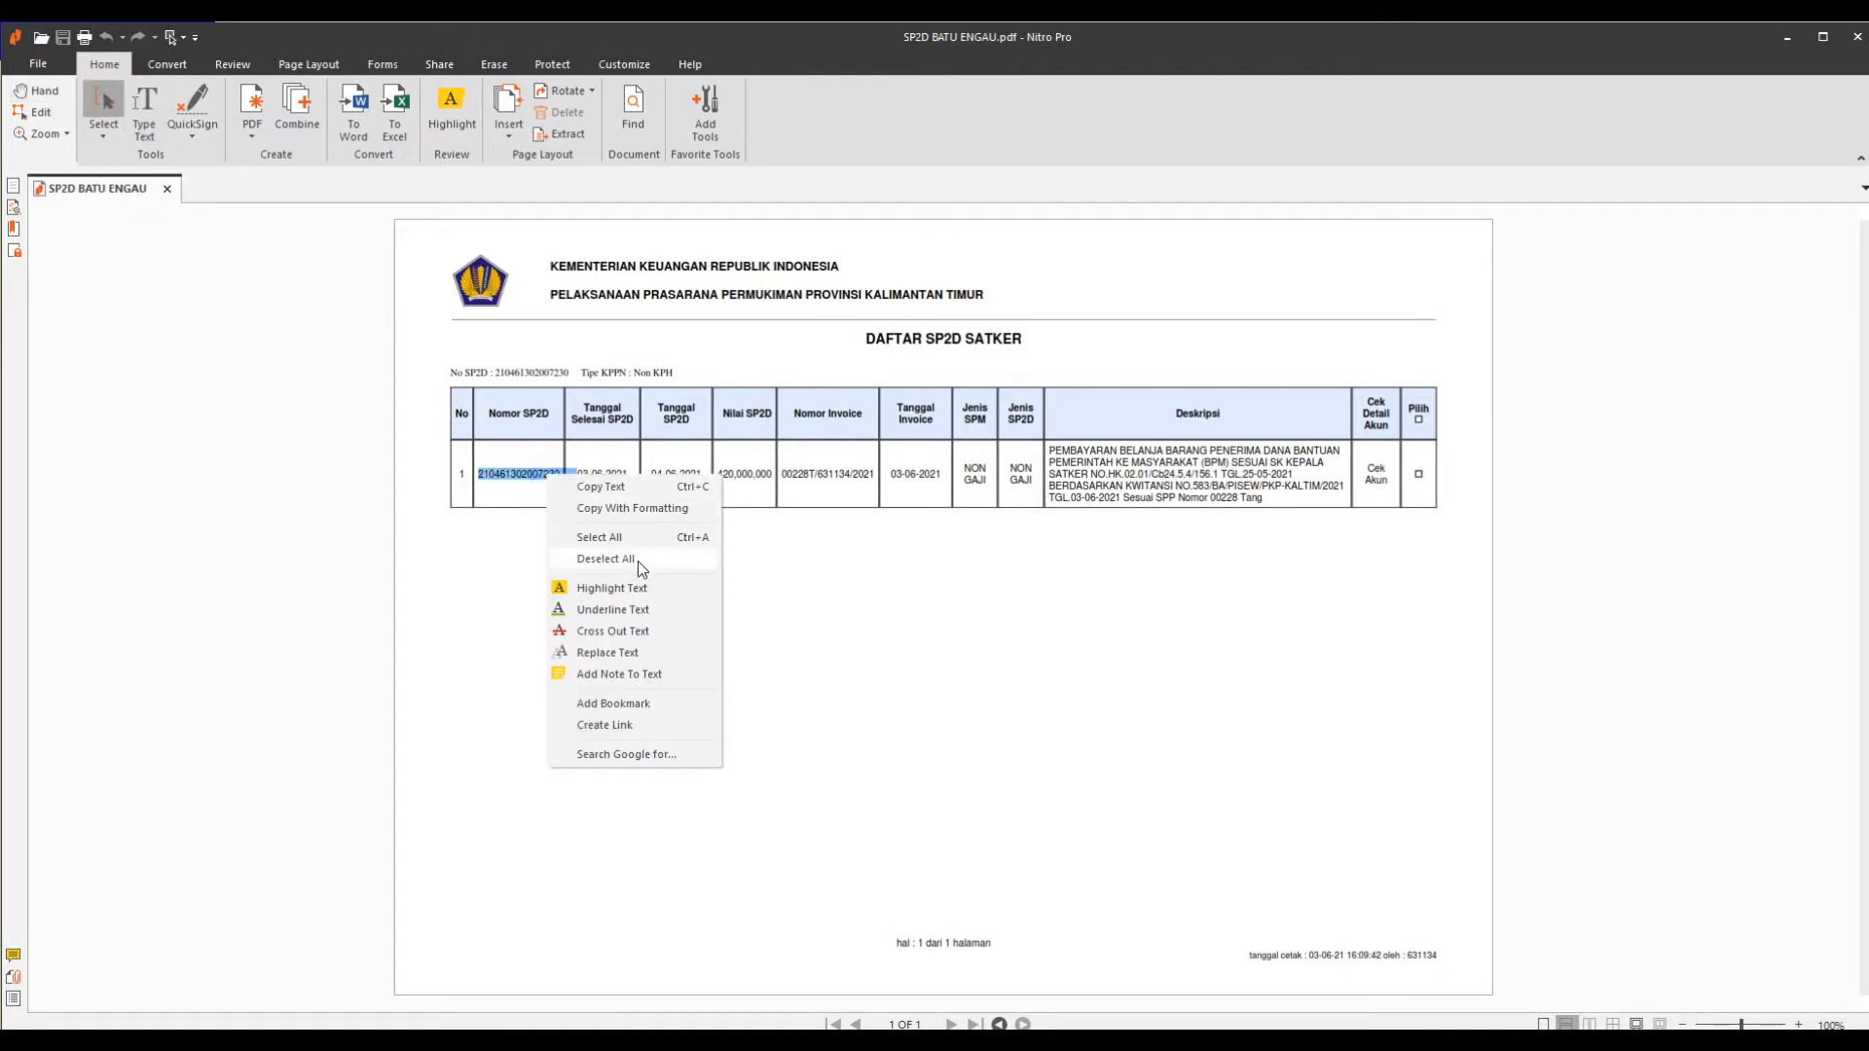
pyautogui.click(643, 486)
pyautogui.hotkey('alt', 'Tab')
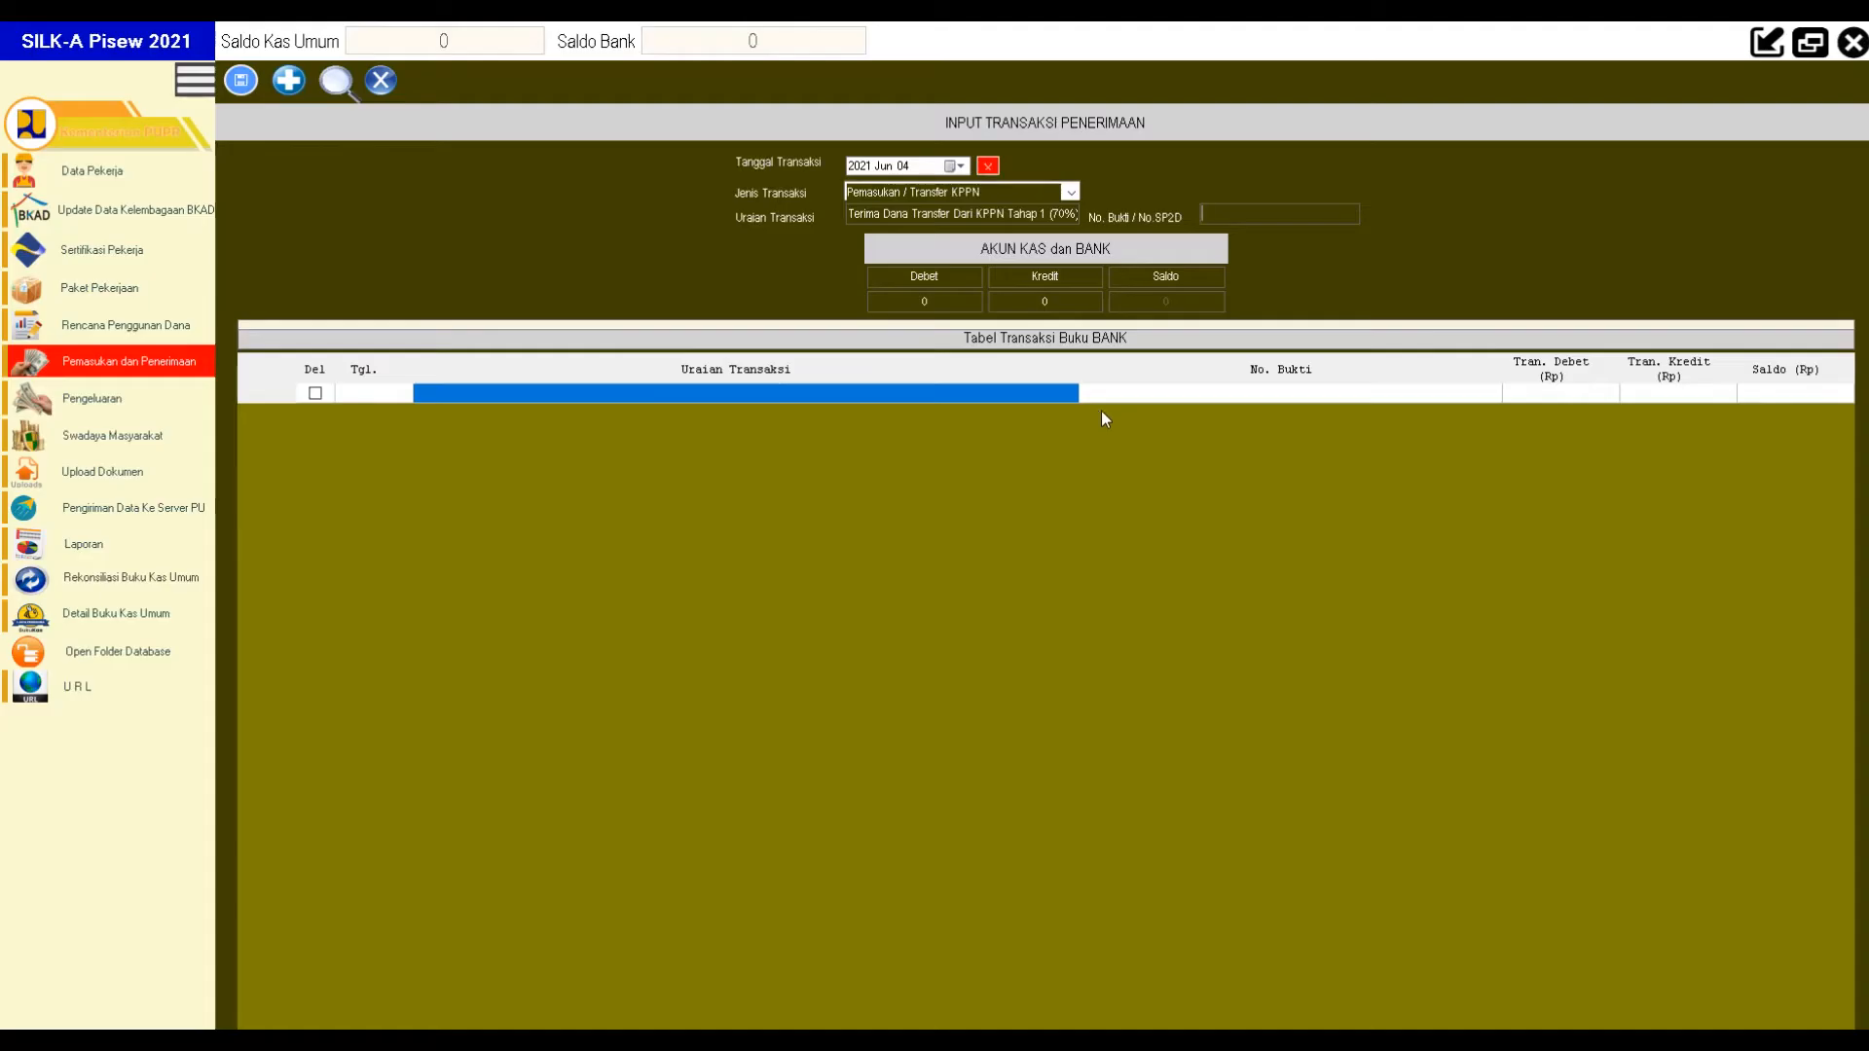
pyautogui.rightClick(1218, 216)
pyautogui.click(1287, 299)
# Set the receipt's Kredit amount to 420,000,000 and save the transaction.
pyautogui.click(1078, 305)
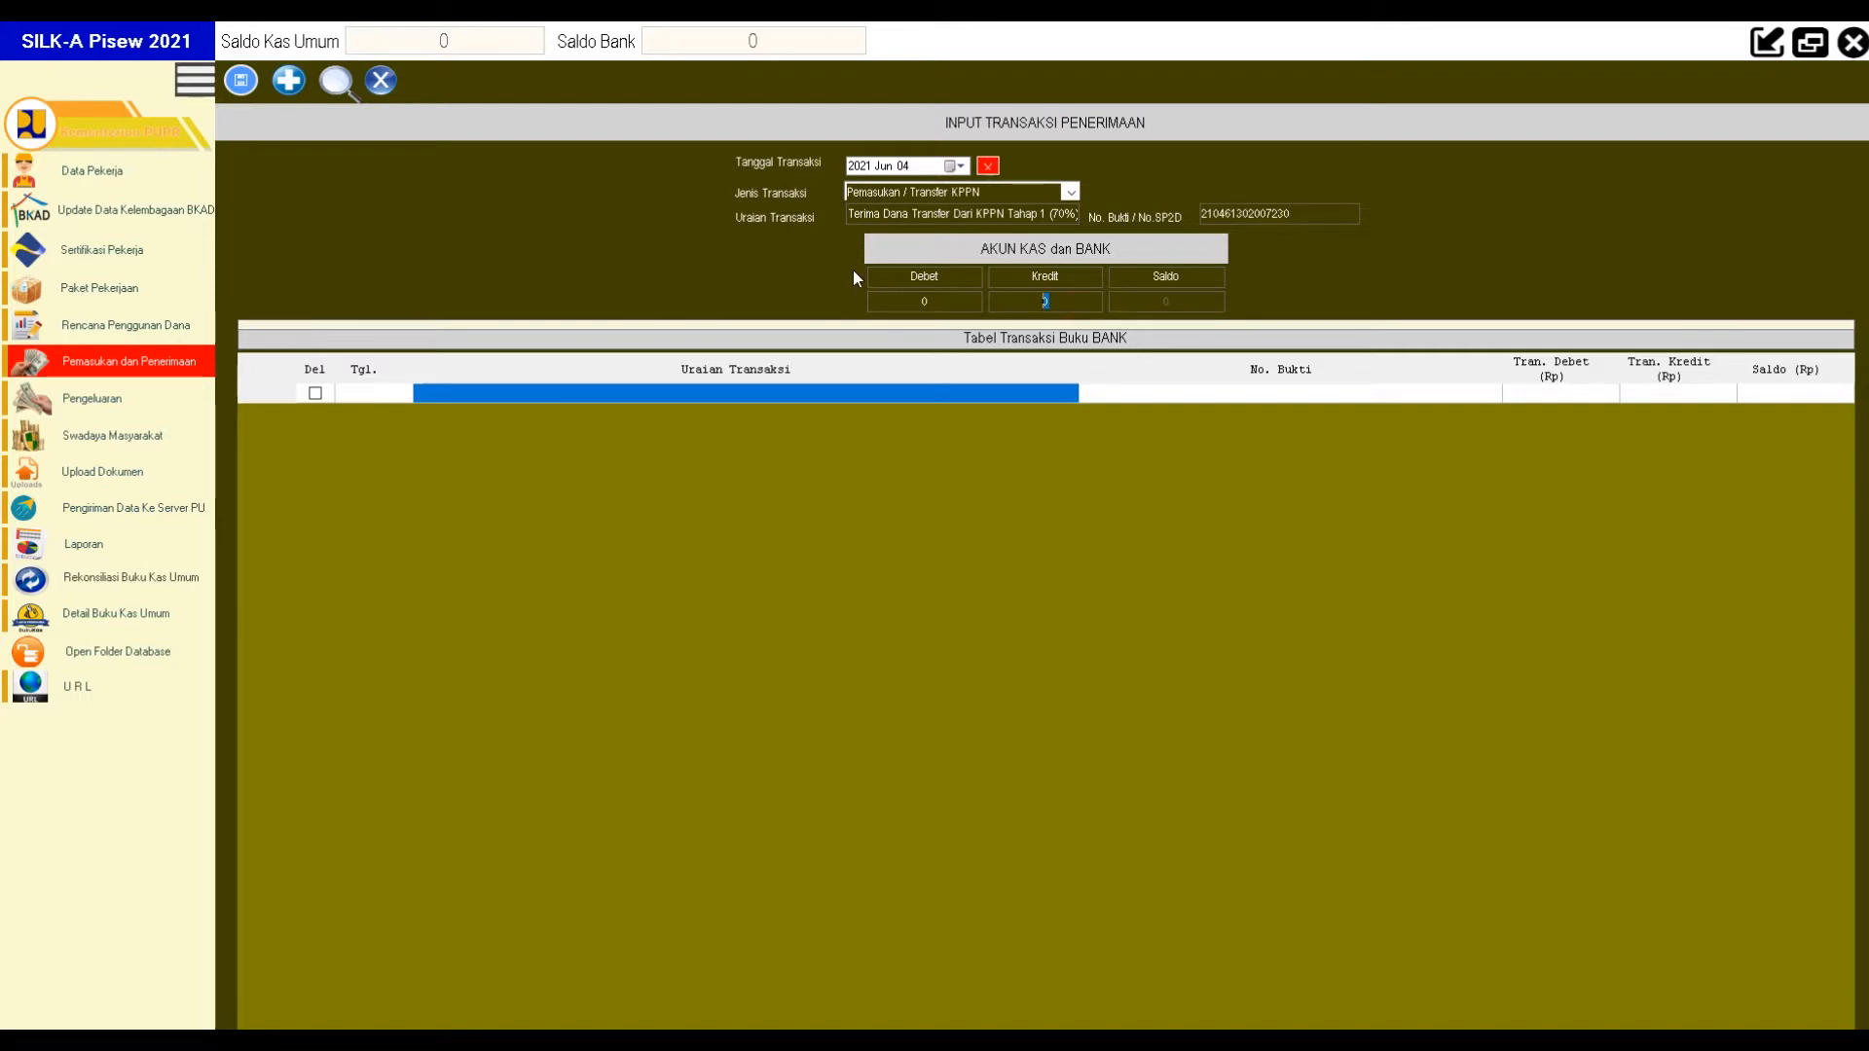
pyautogui.write('420,000,000')
pyautogui.click(238, 82)
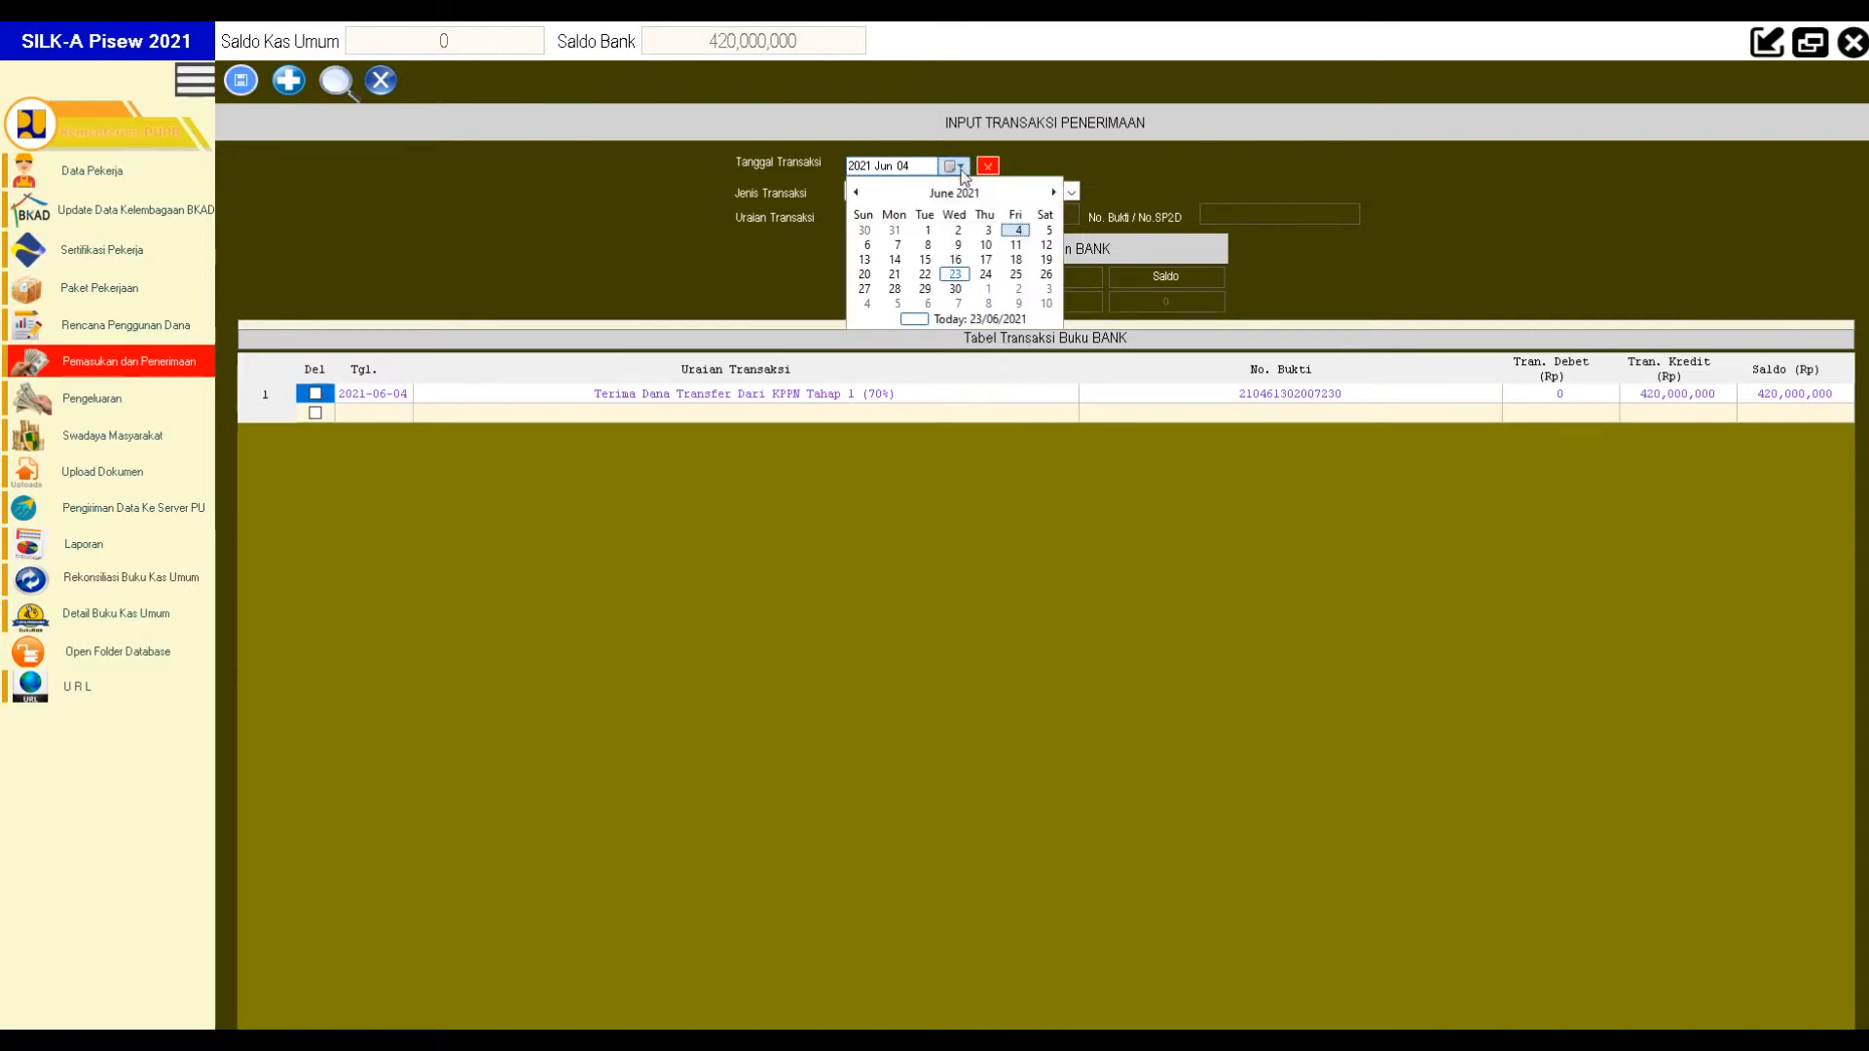
# Date the new transaction 5 June 2021 and set its Jenis Transaksi to Penarikan Tunai.
pyautogui.click(1048, 230)
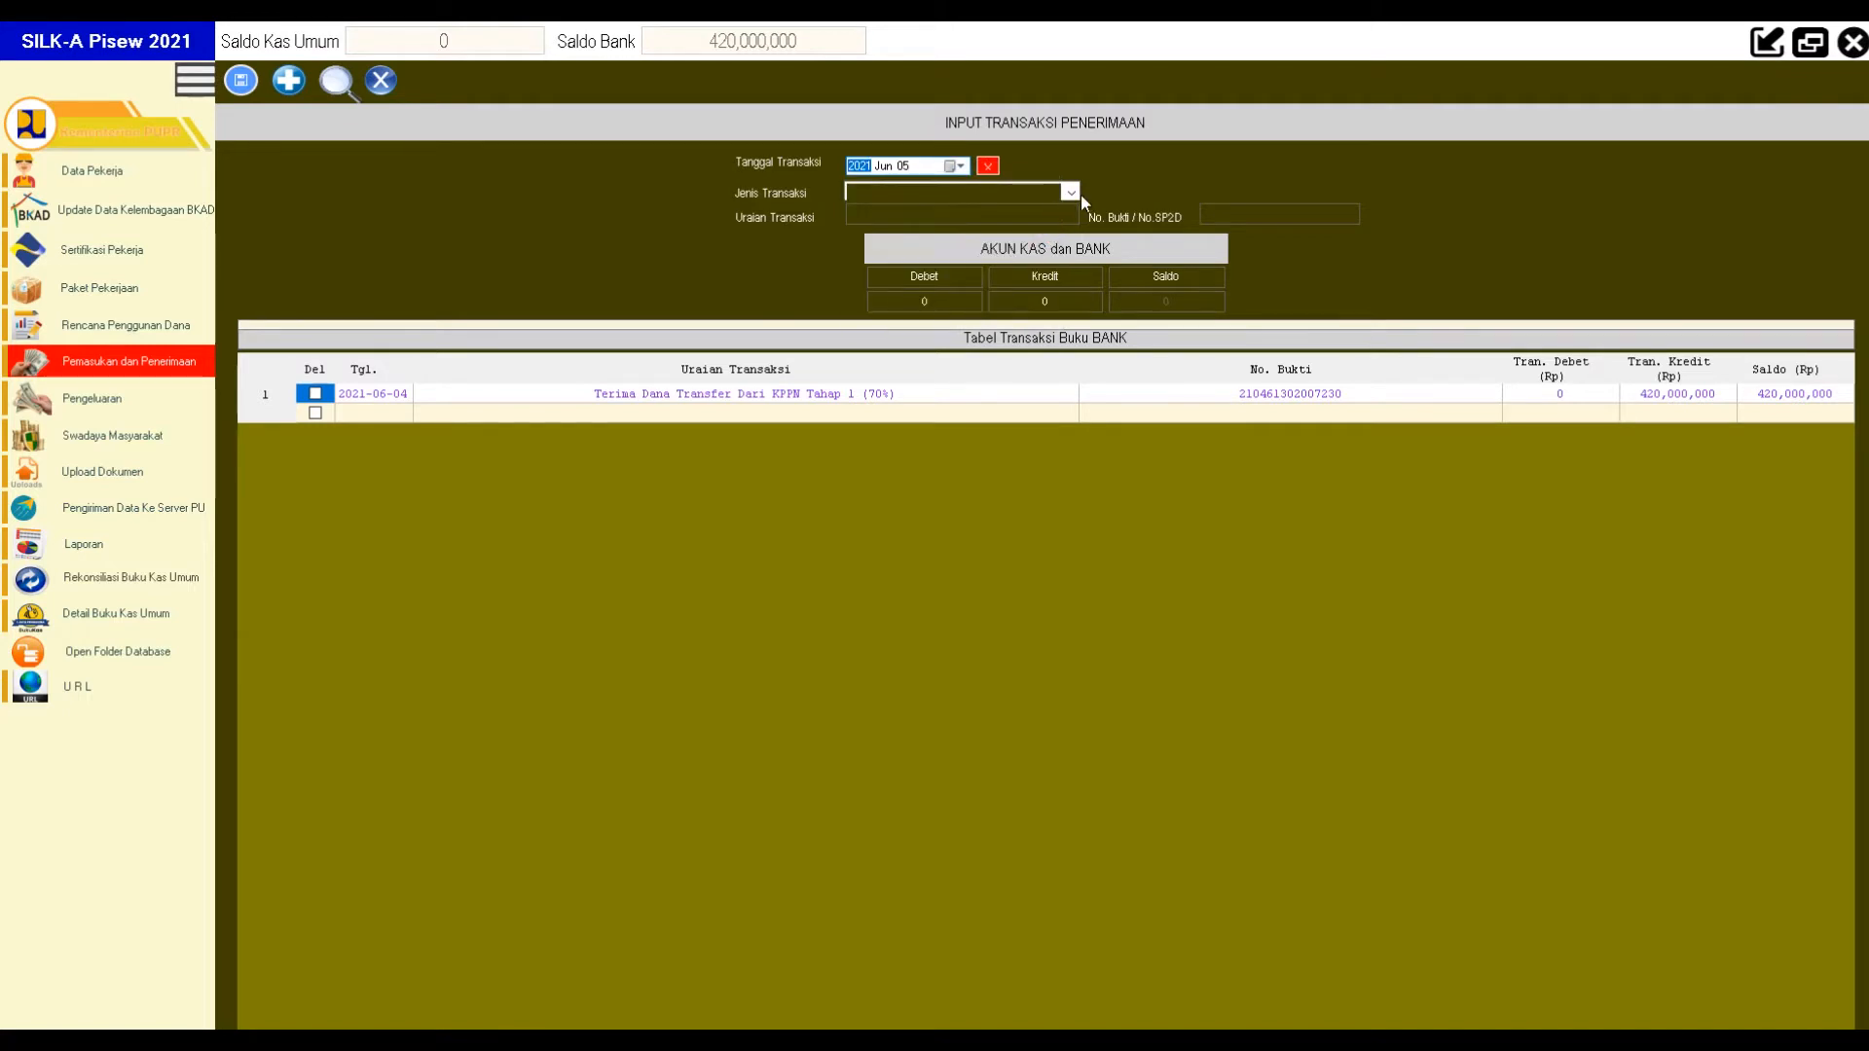
pyautogui.click(1070, 192)
pyautogui.click(924, 247)
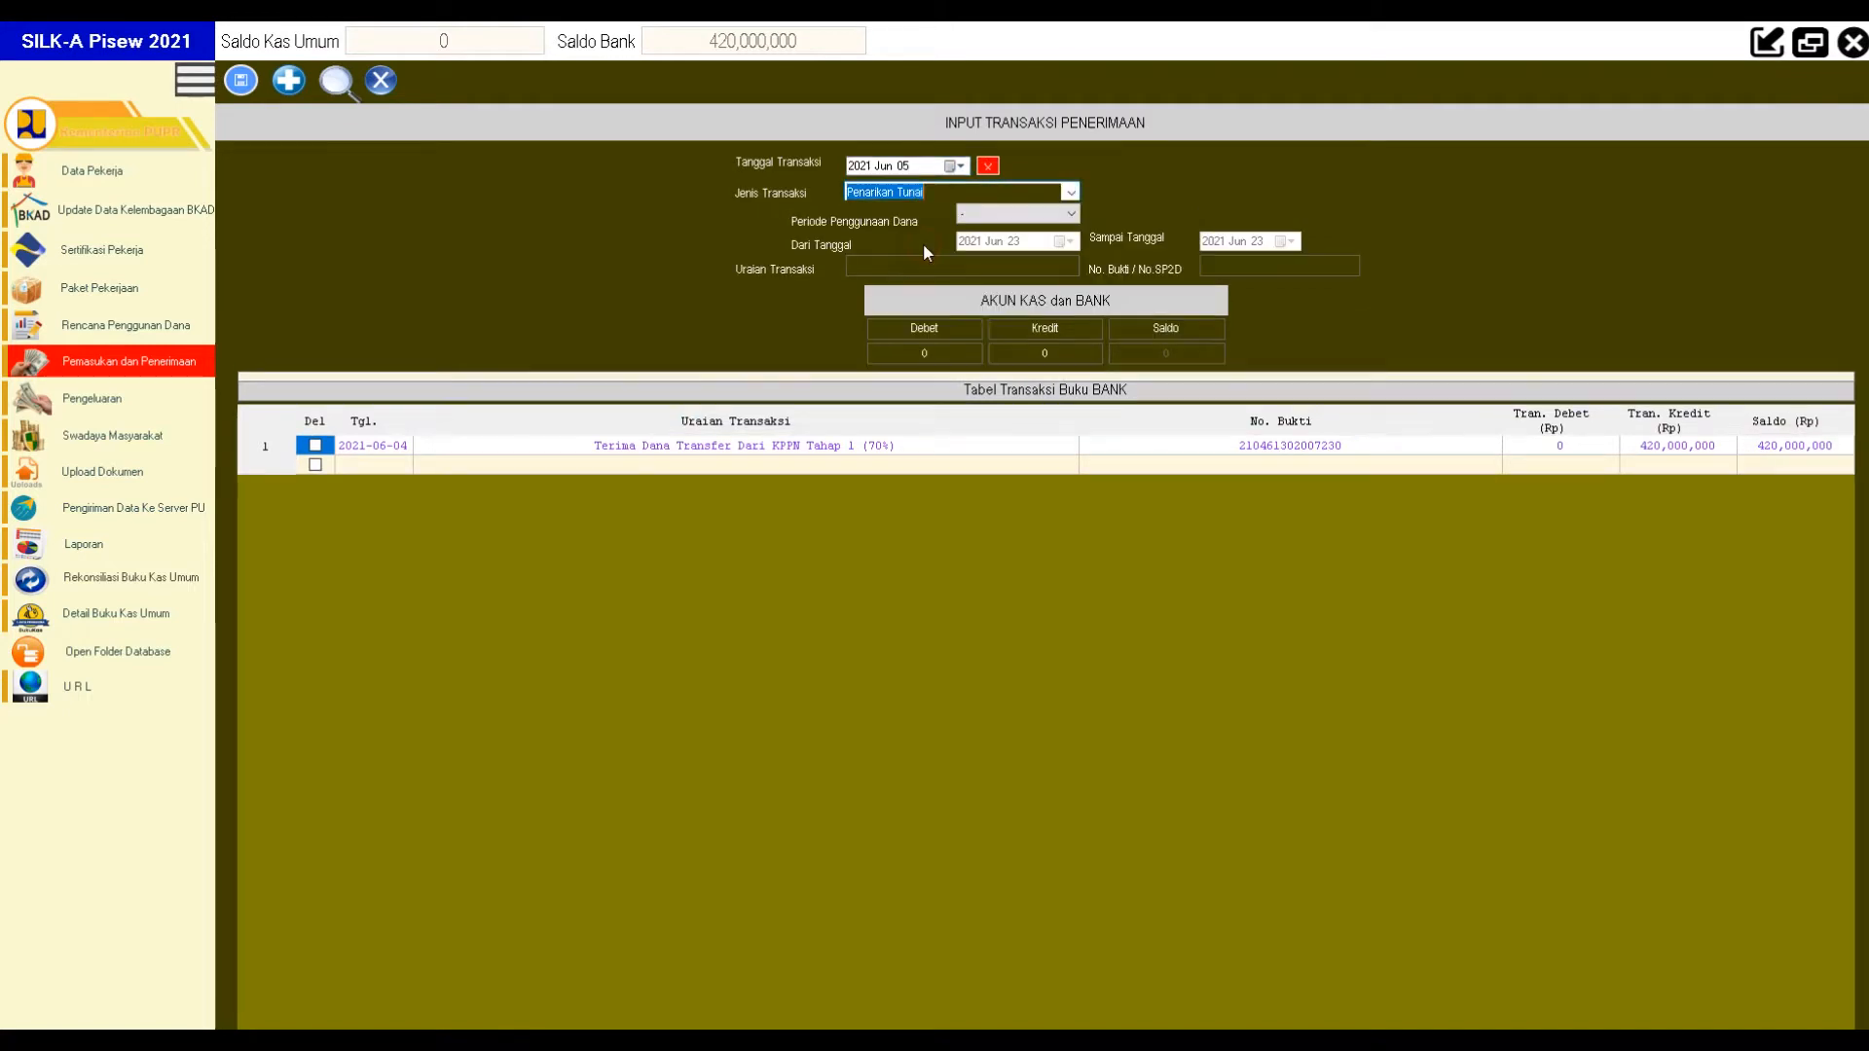
# Set the cash withdrawal's Periode Penggunaan Dana to Tahap 1.
pyautogui.click(1073, 216)
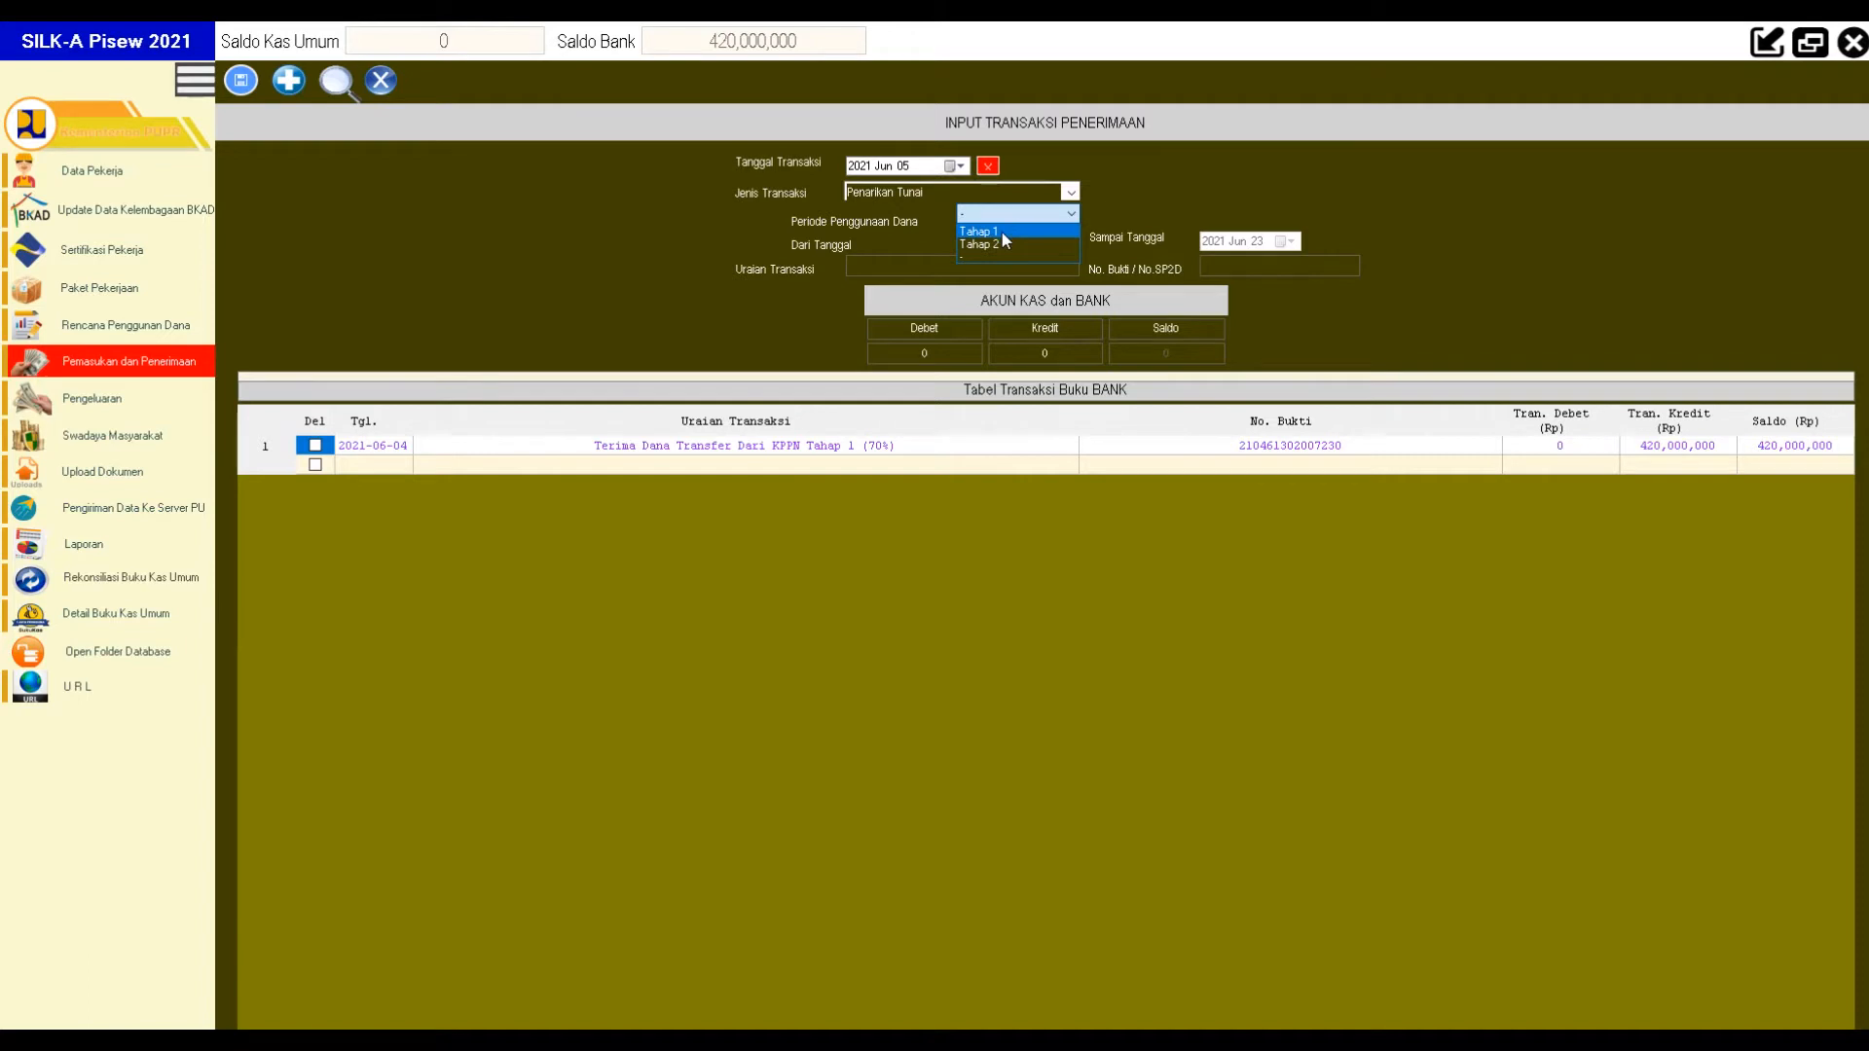
pyautogui.click(1068, 215)
pyautogui.click(1069, 215)
pyautogui.click(1068, 215)
pyautogui.click(1068, 218)
pyautogui.click(1068, 218)
pyautogui.click(1067, 218)
pyautogui.click(1006, 231)
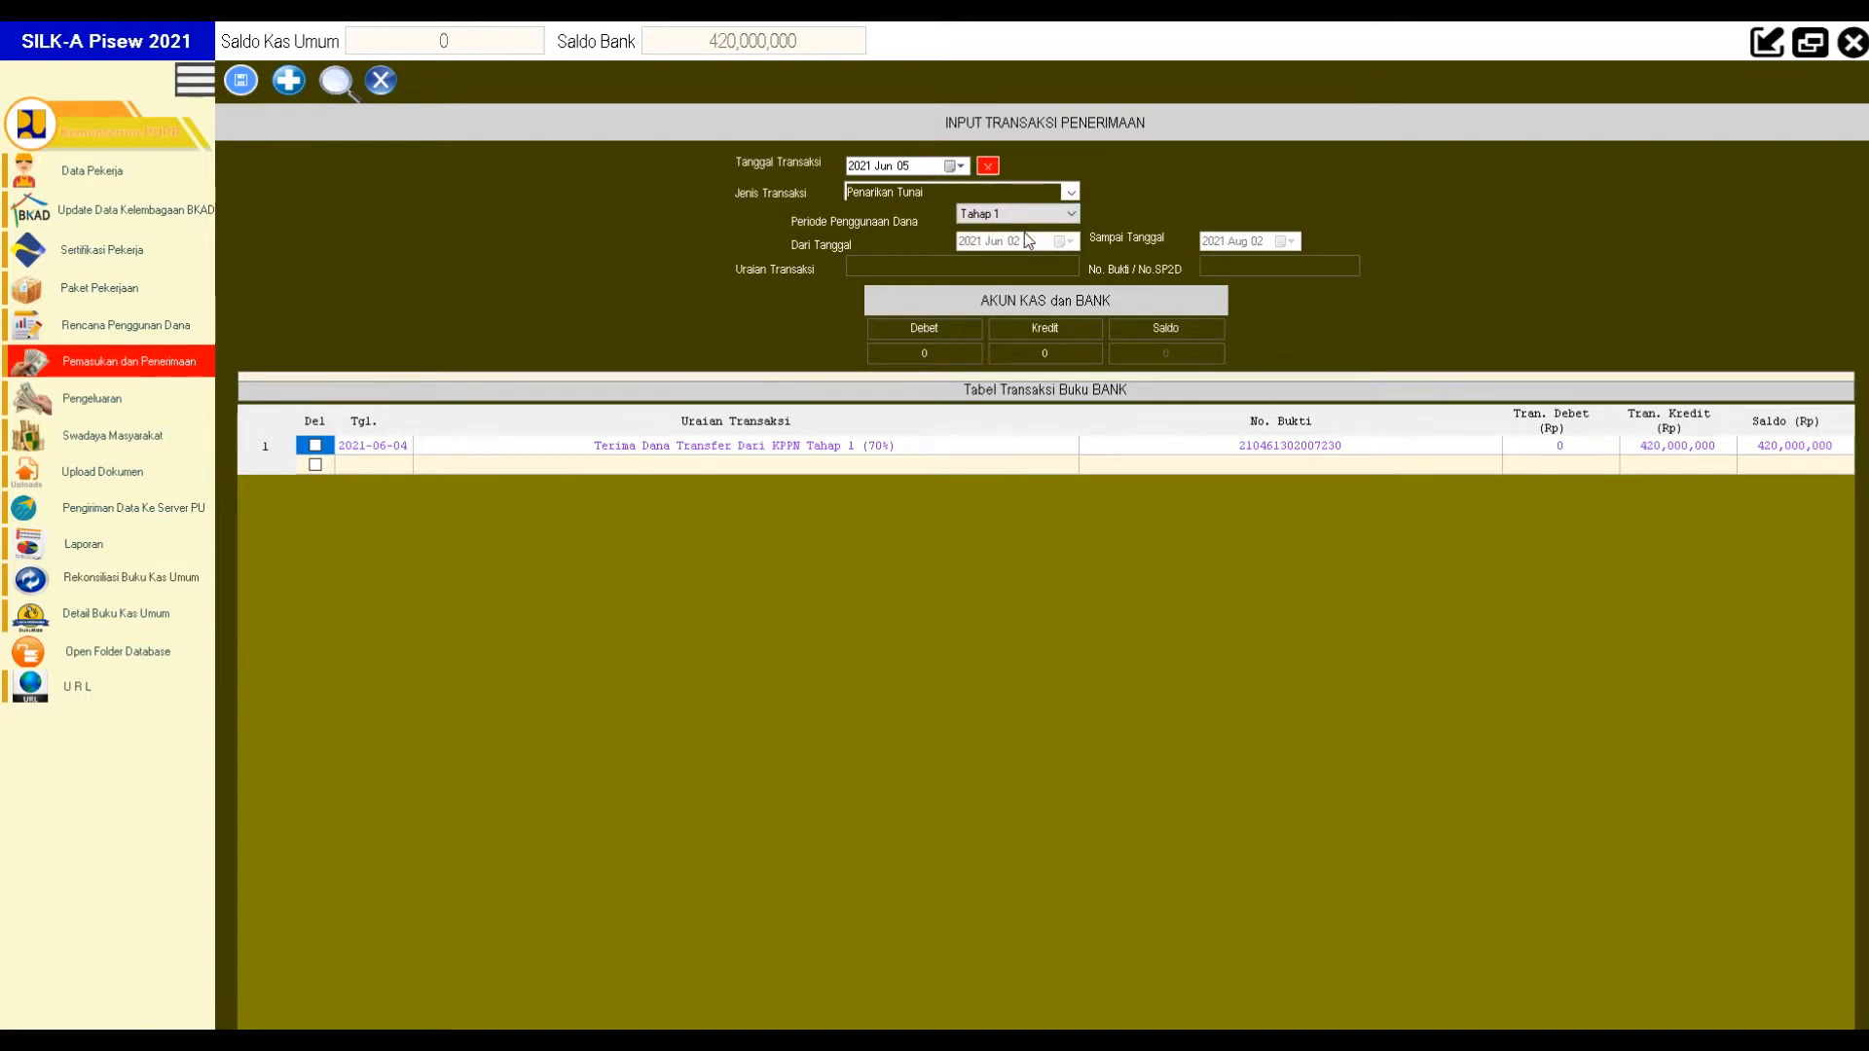
pyautogui.click(1021, 213)
pyautogui.click(995, 227)
pyautogui.click(1072, 212)
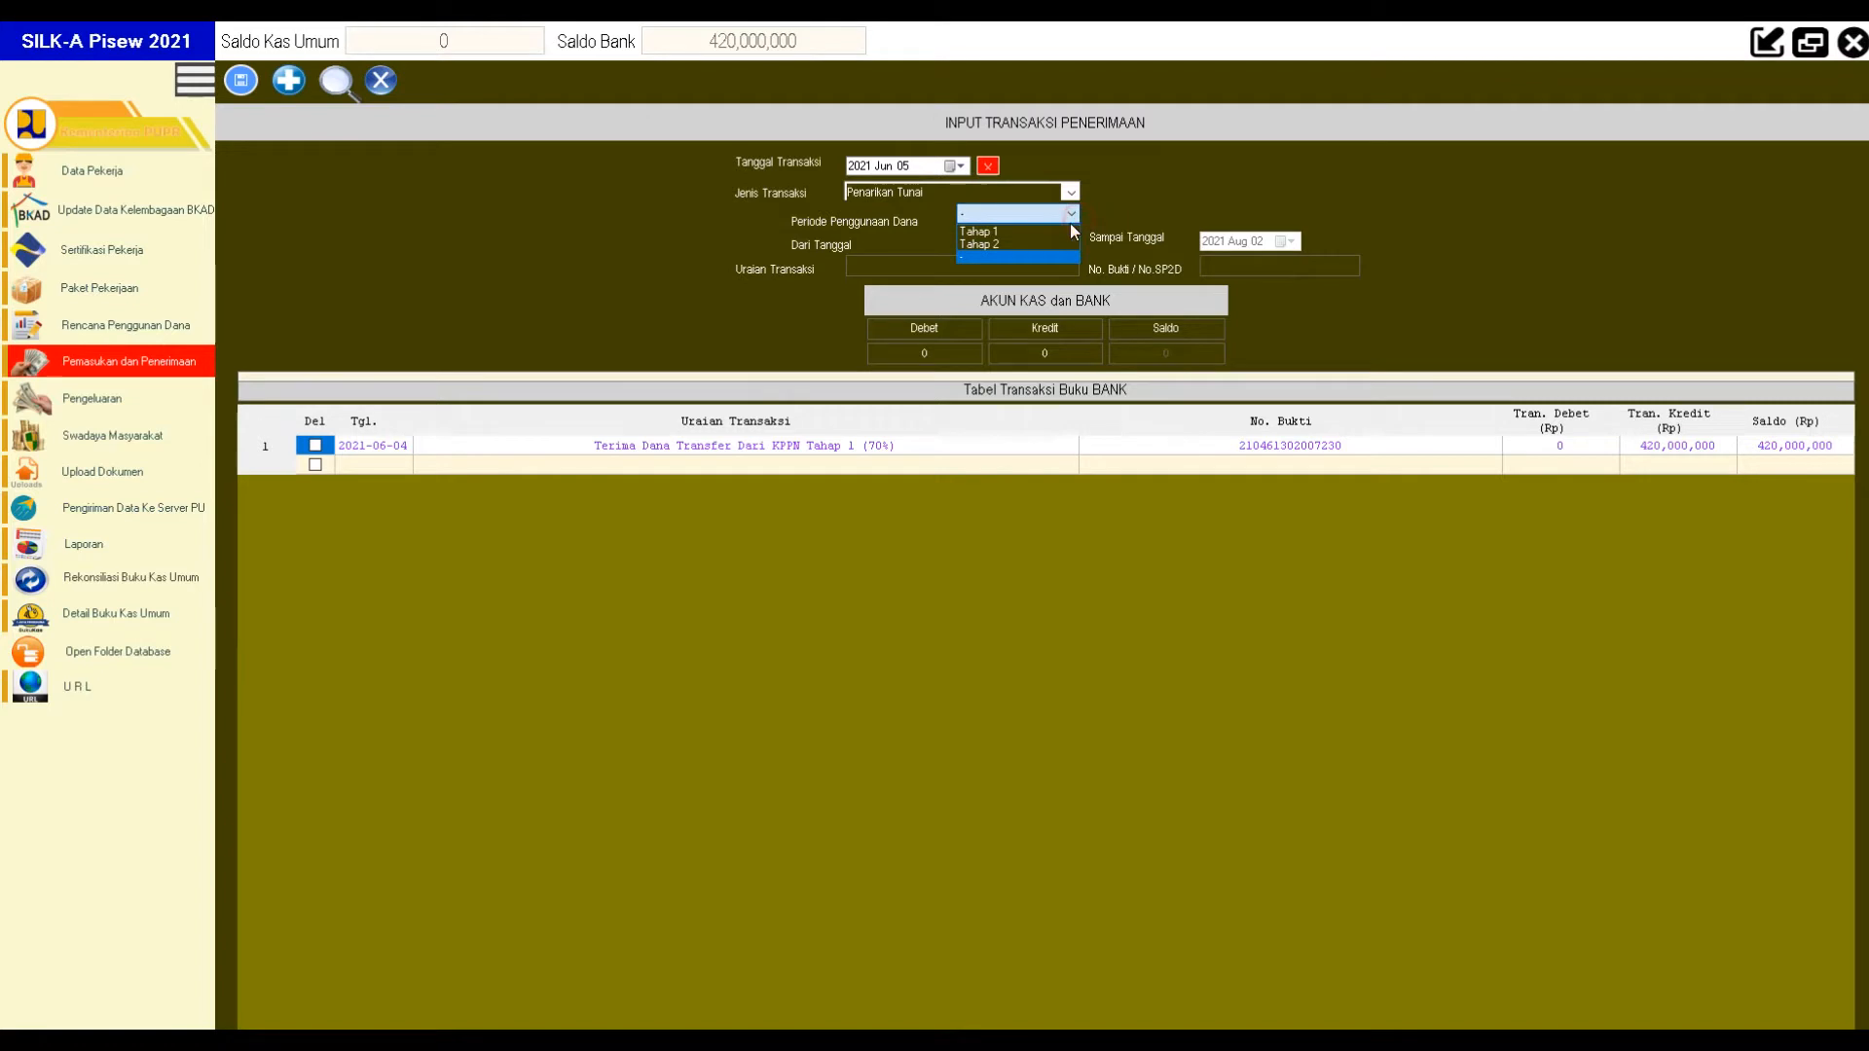
pyautogui.click(1053, 230)
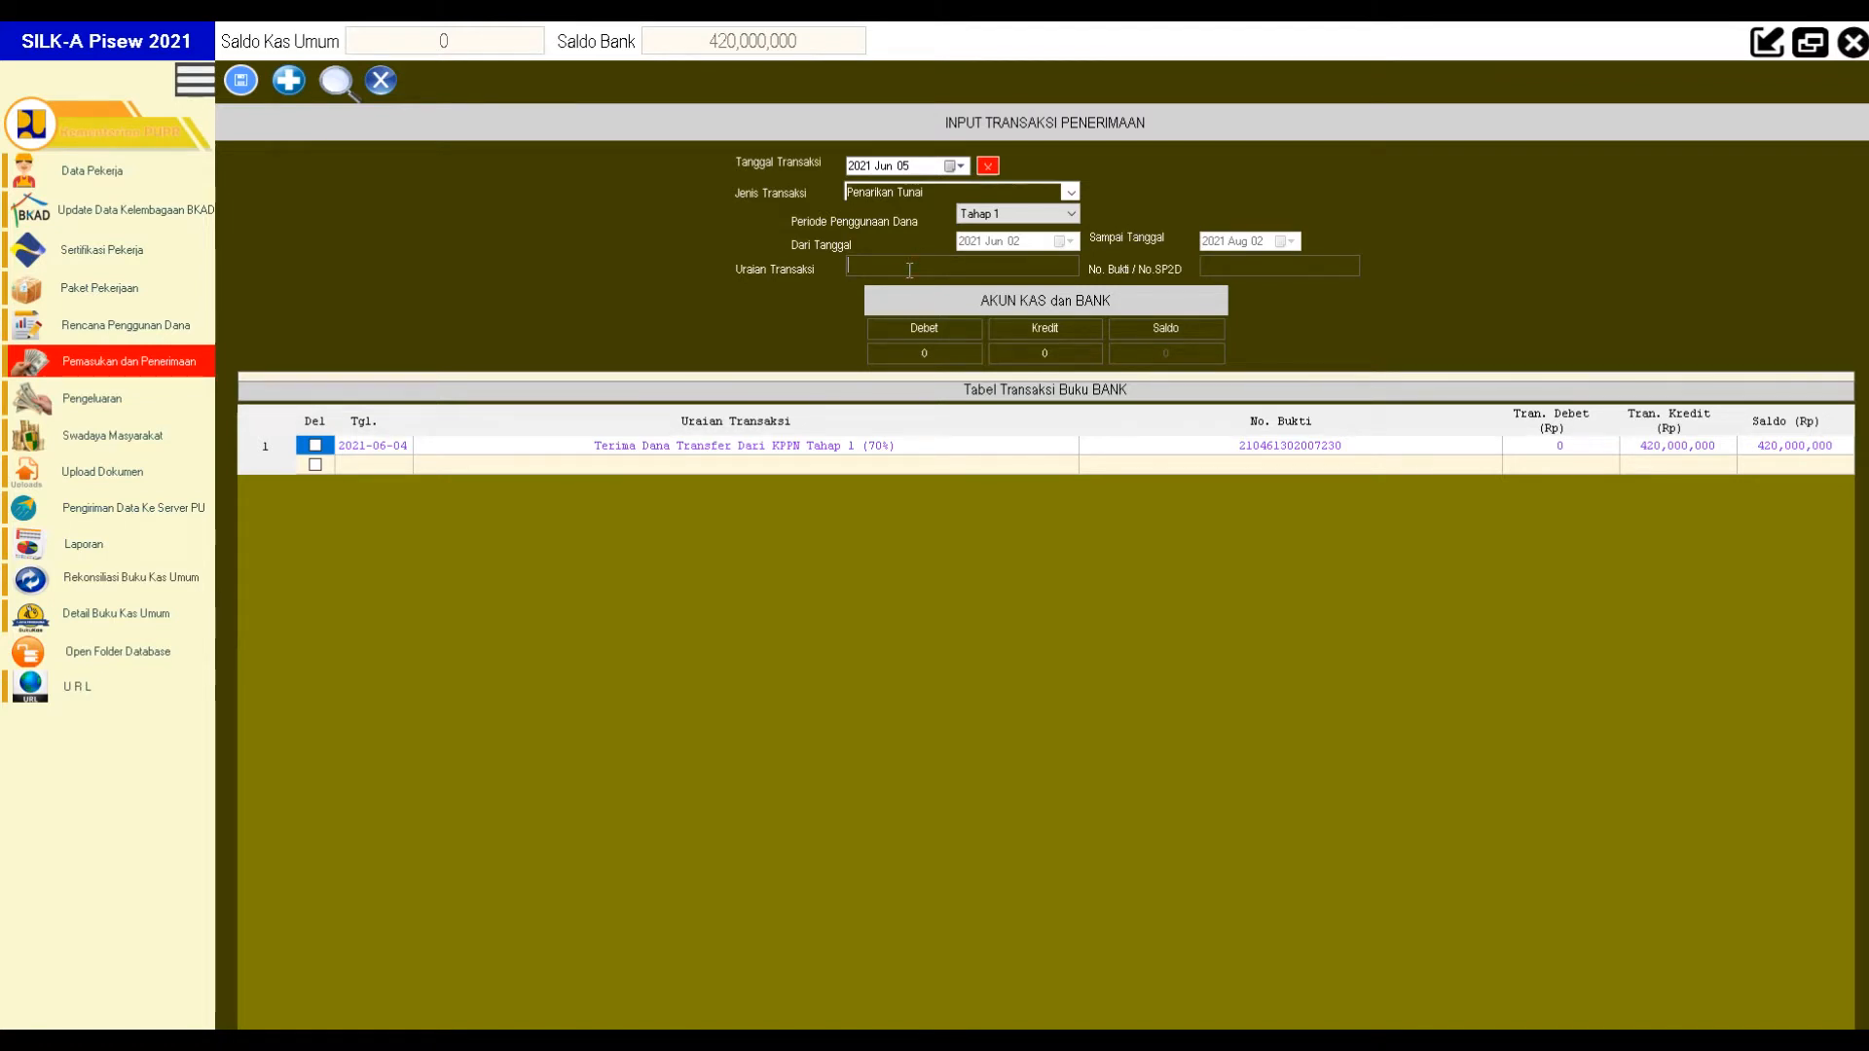
# Describe the withdrawal as "Penarikan Tunai I (20%) Dana BKAD Termin 1 (40%)" and enter XAA 2976 as its No. Bukti.
pyautogui.write('Penarikan Tunai Dana BKAD Te')
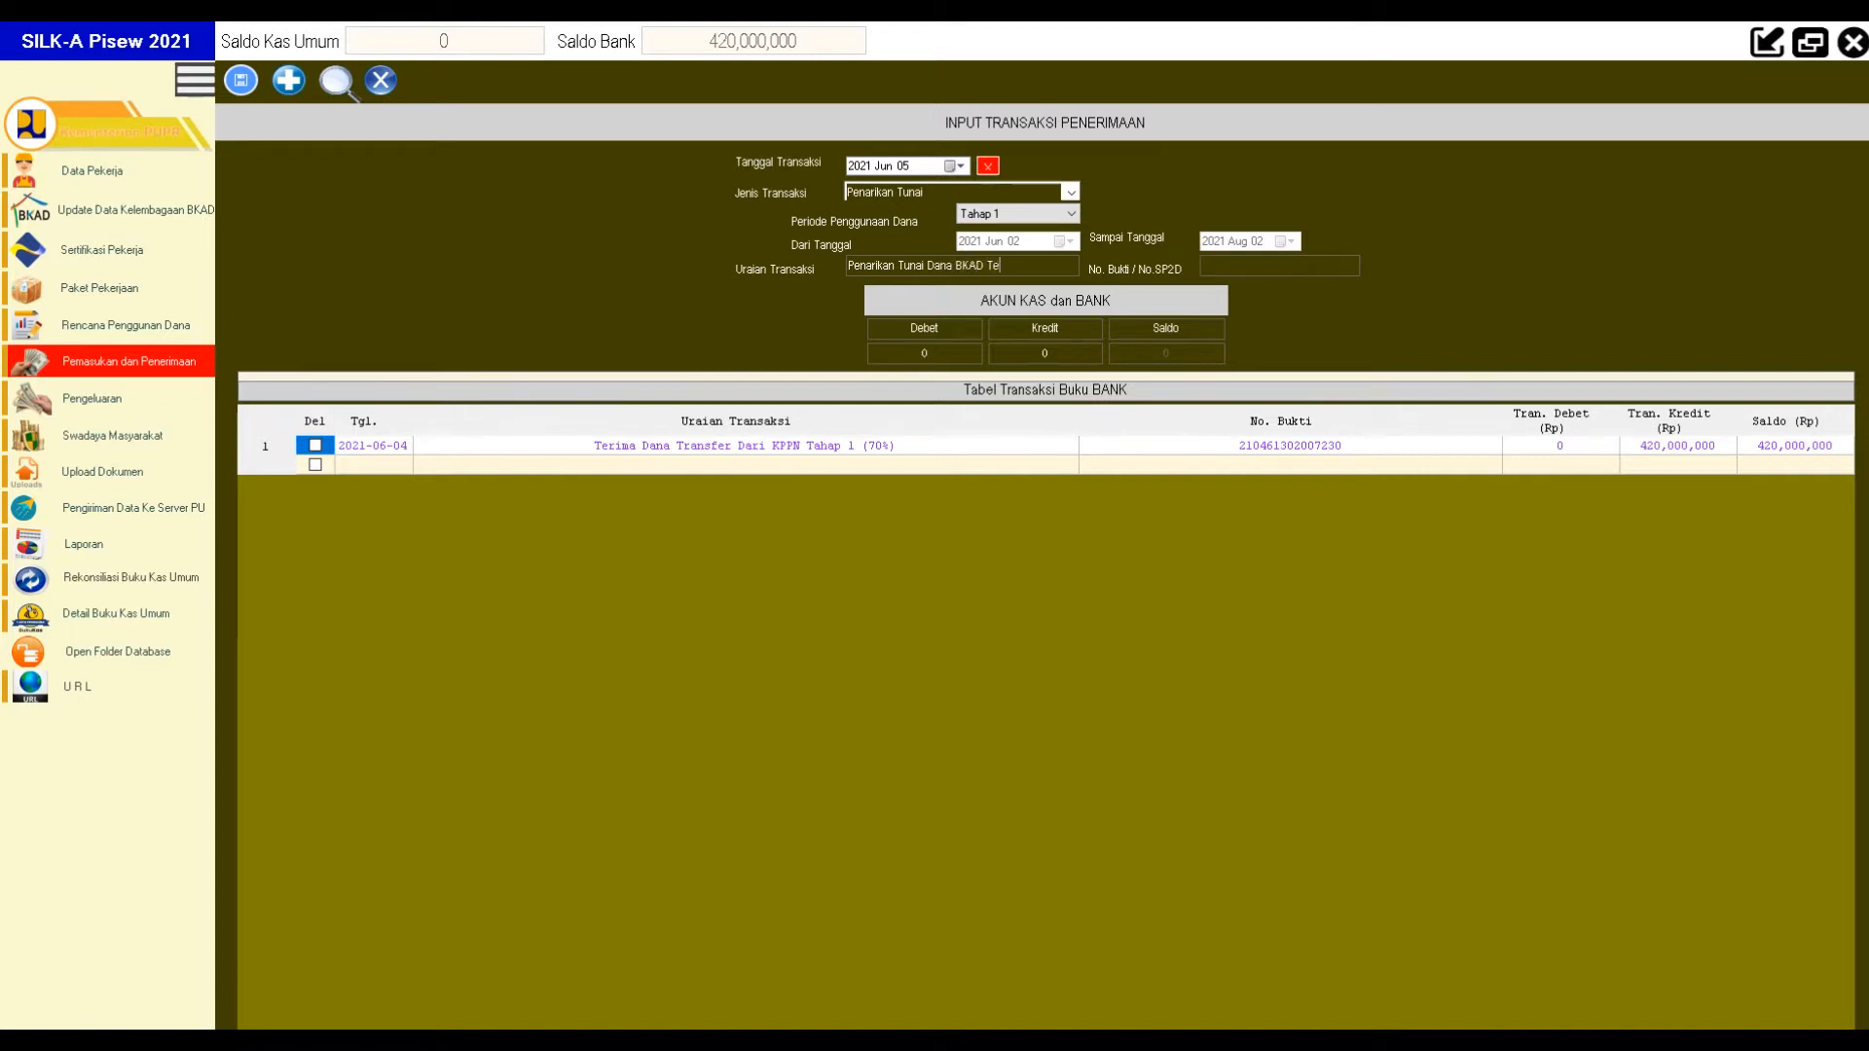
pyautogui.write('rmin 1 (')
pyautogui.write('40%')
pyautogui.write('I ')
pyautogui.write('(')
pyautogui.write('20%)')
pyautogui.write('x')
pyautogui.write('AA')
pyautogui.write('2976')
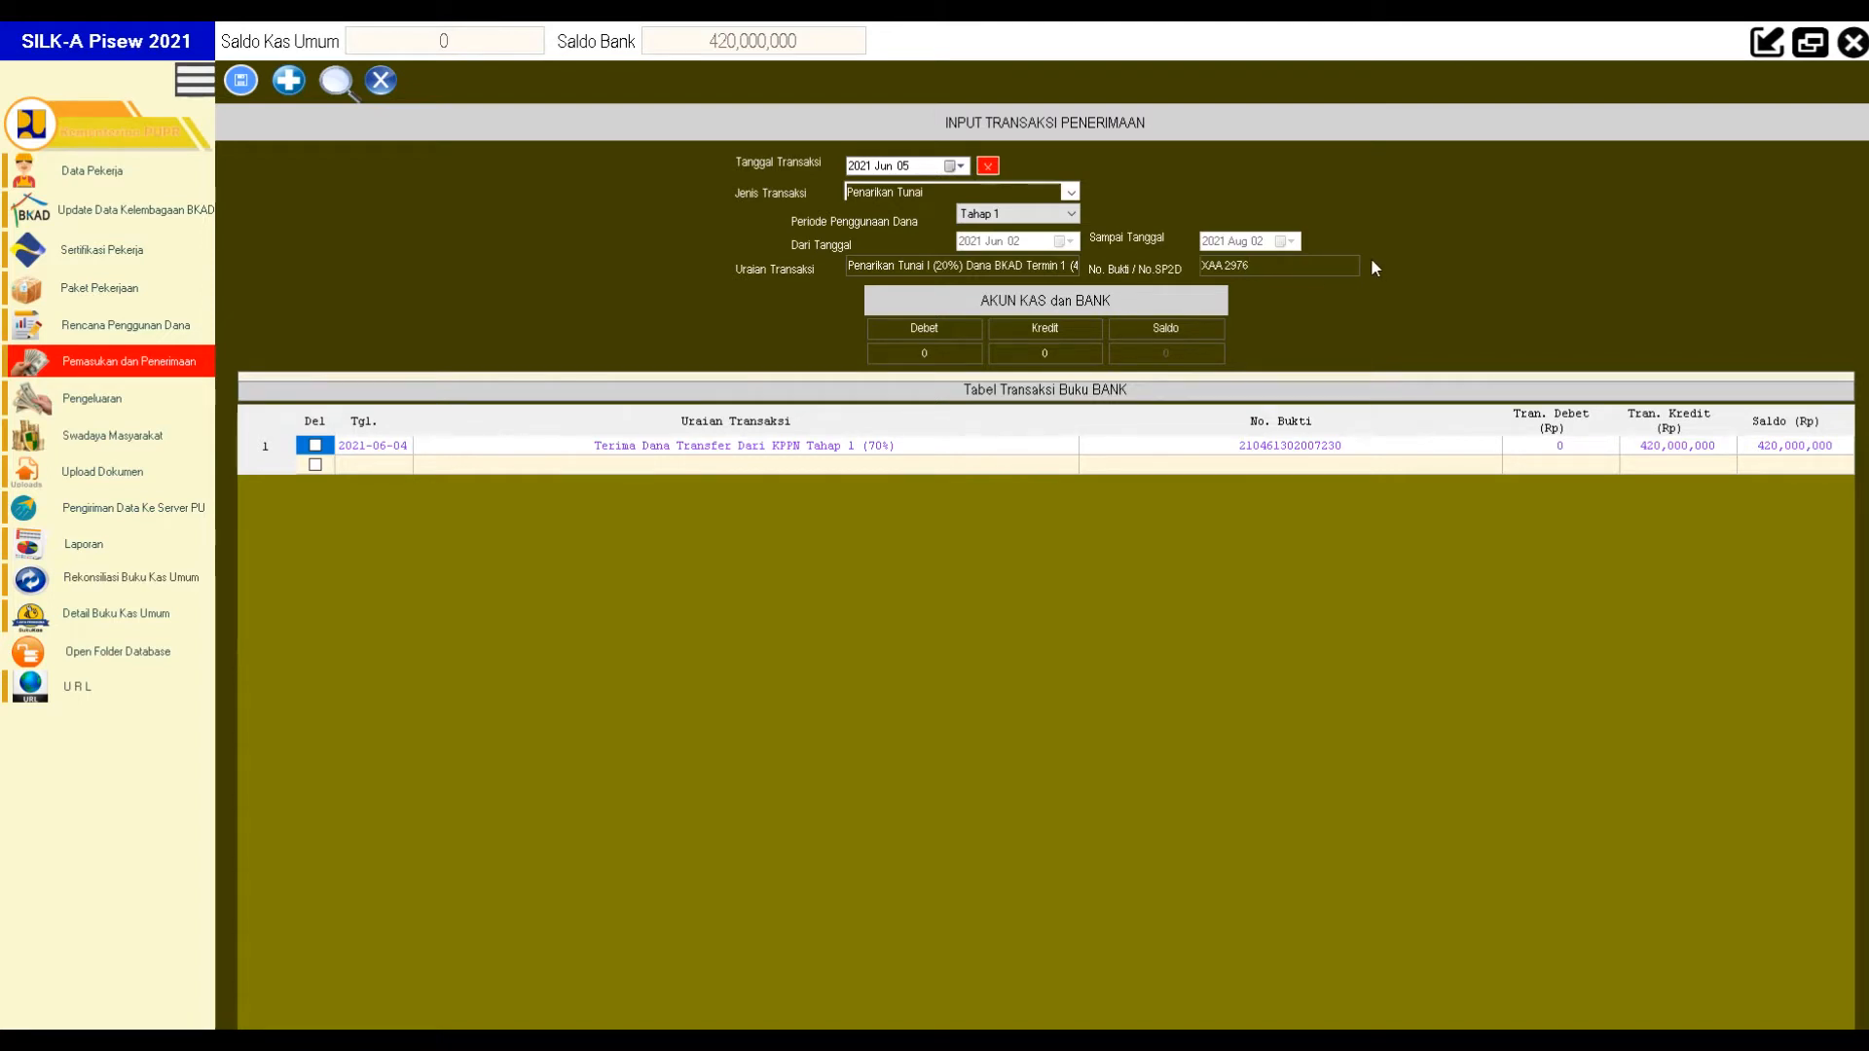
# Set the cash withdrawal's Debet amount to 120,000,000 and save the transaction.
pyautogui.click(963, 353)
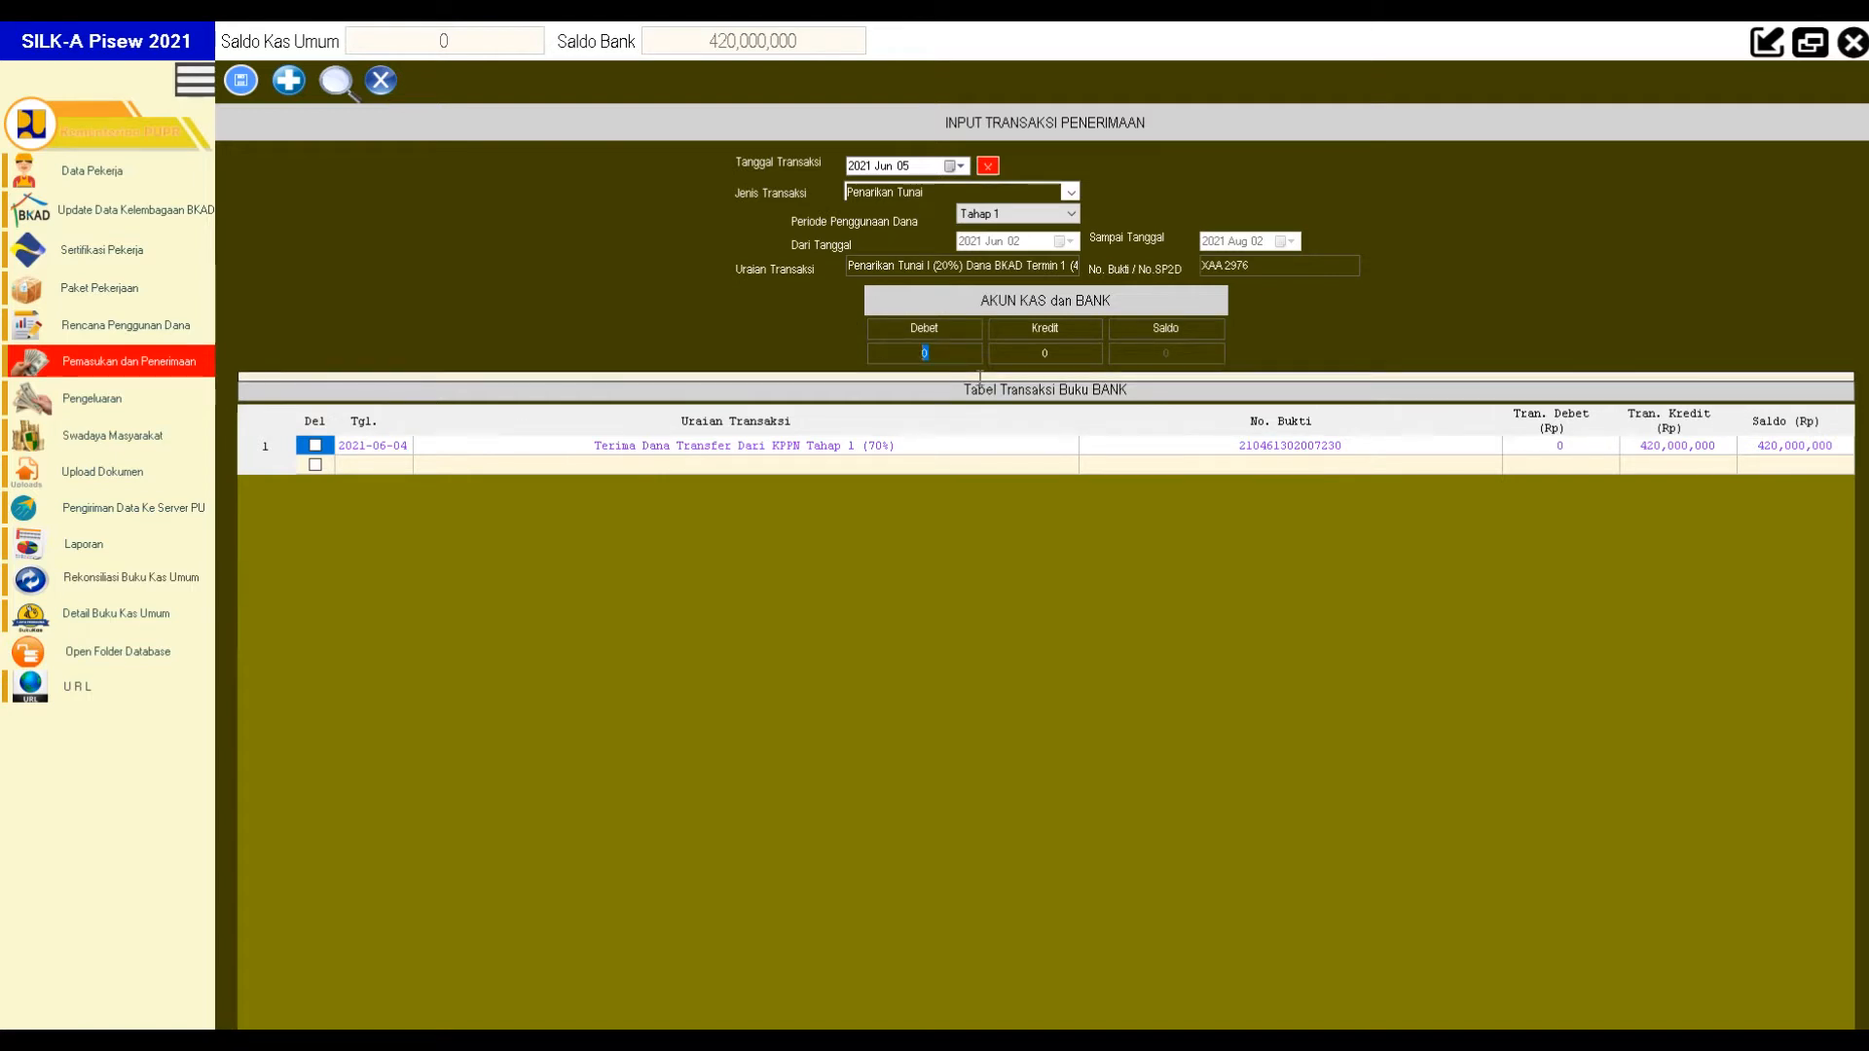
pyautogui.write('120,000,000')
pyautogui.click(243, 86)
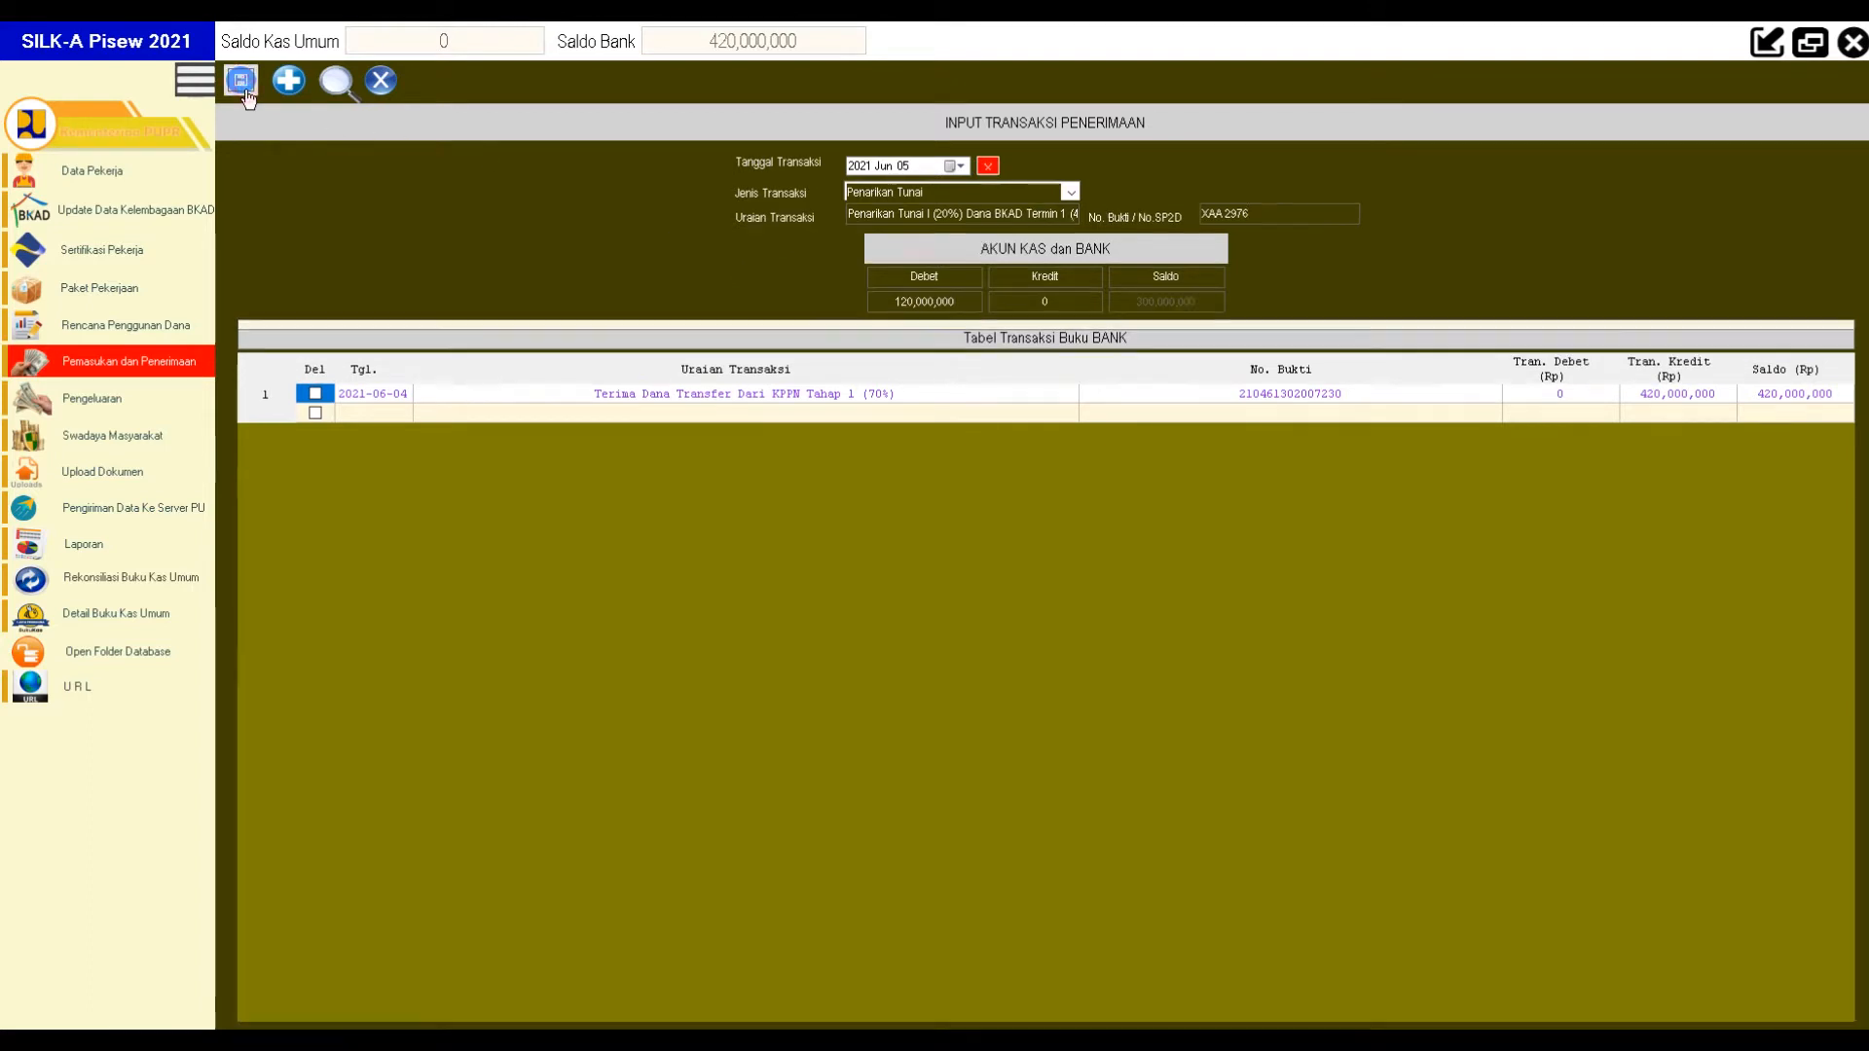
pyautogui.click(243, 84)
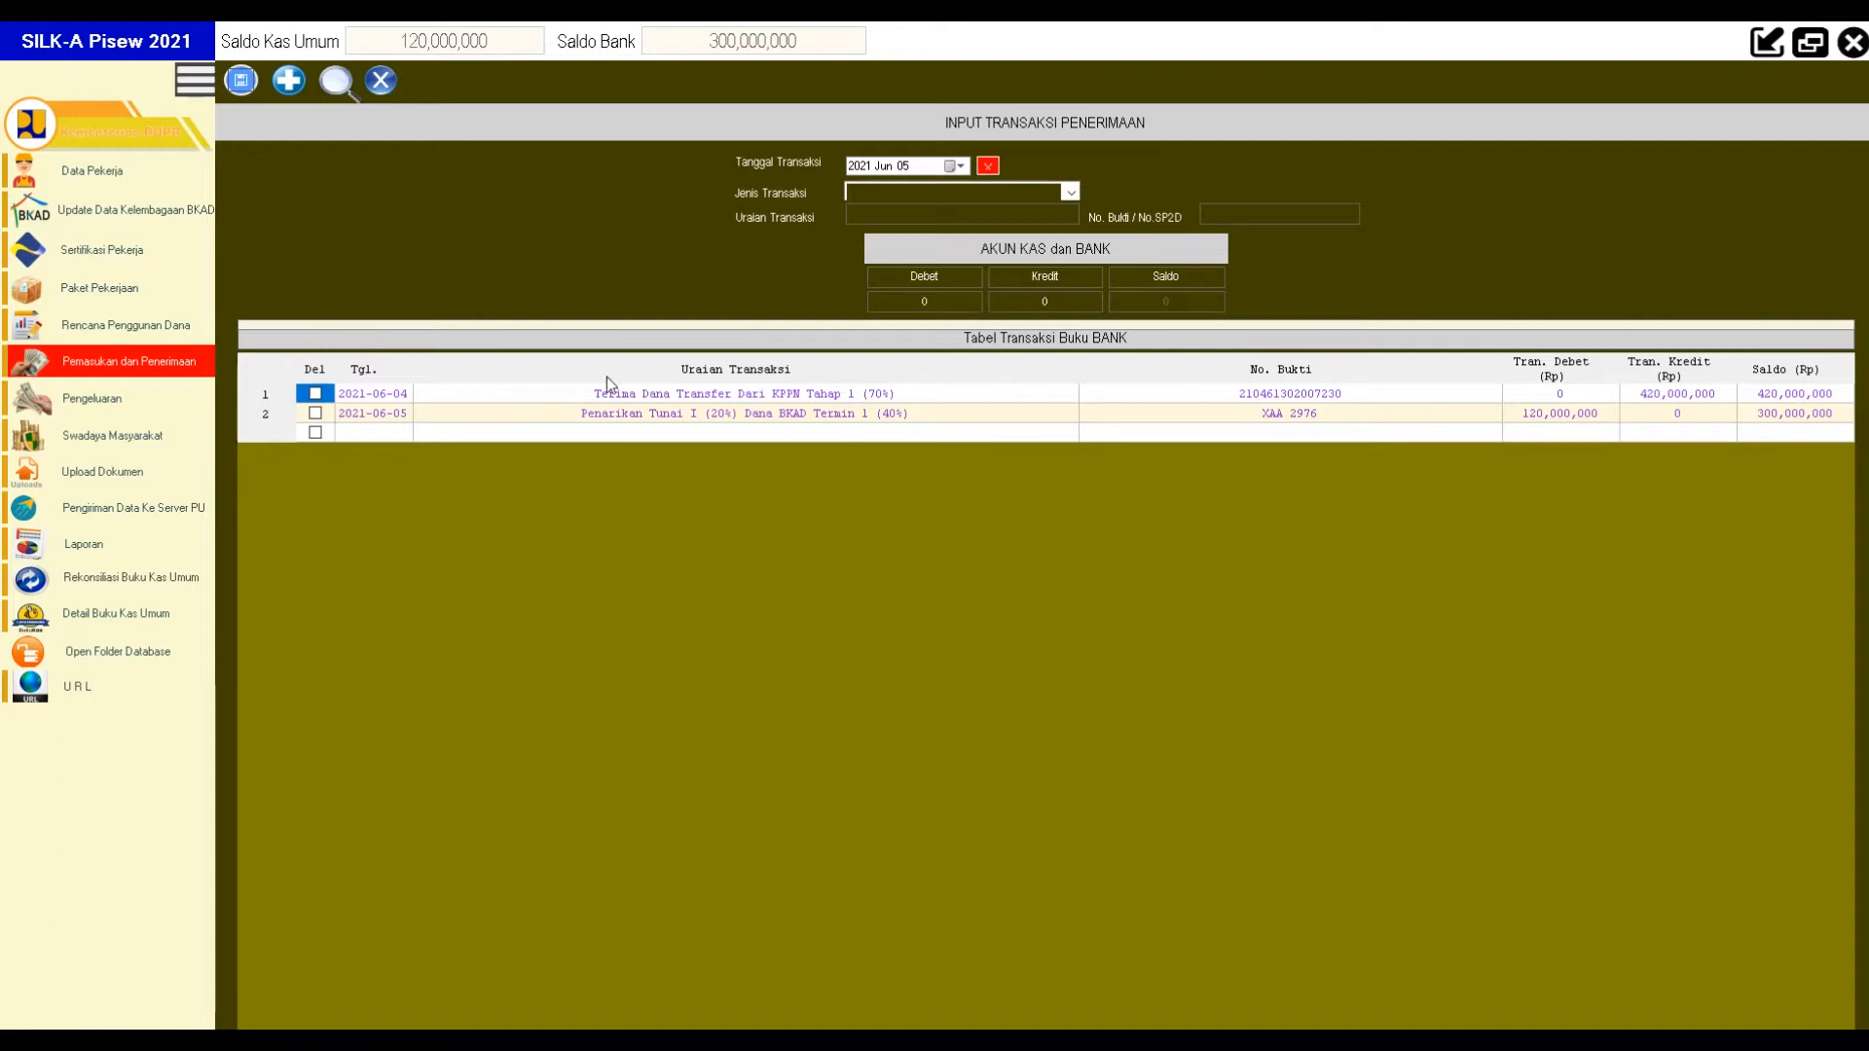
# Open the Pengeluaran form and set its Periode Penggunaan to Tahap 1.
pyautogui.click(173, 407)
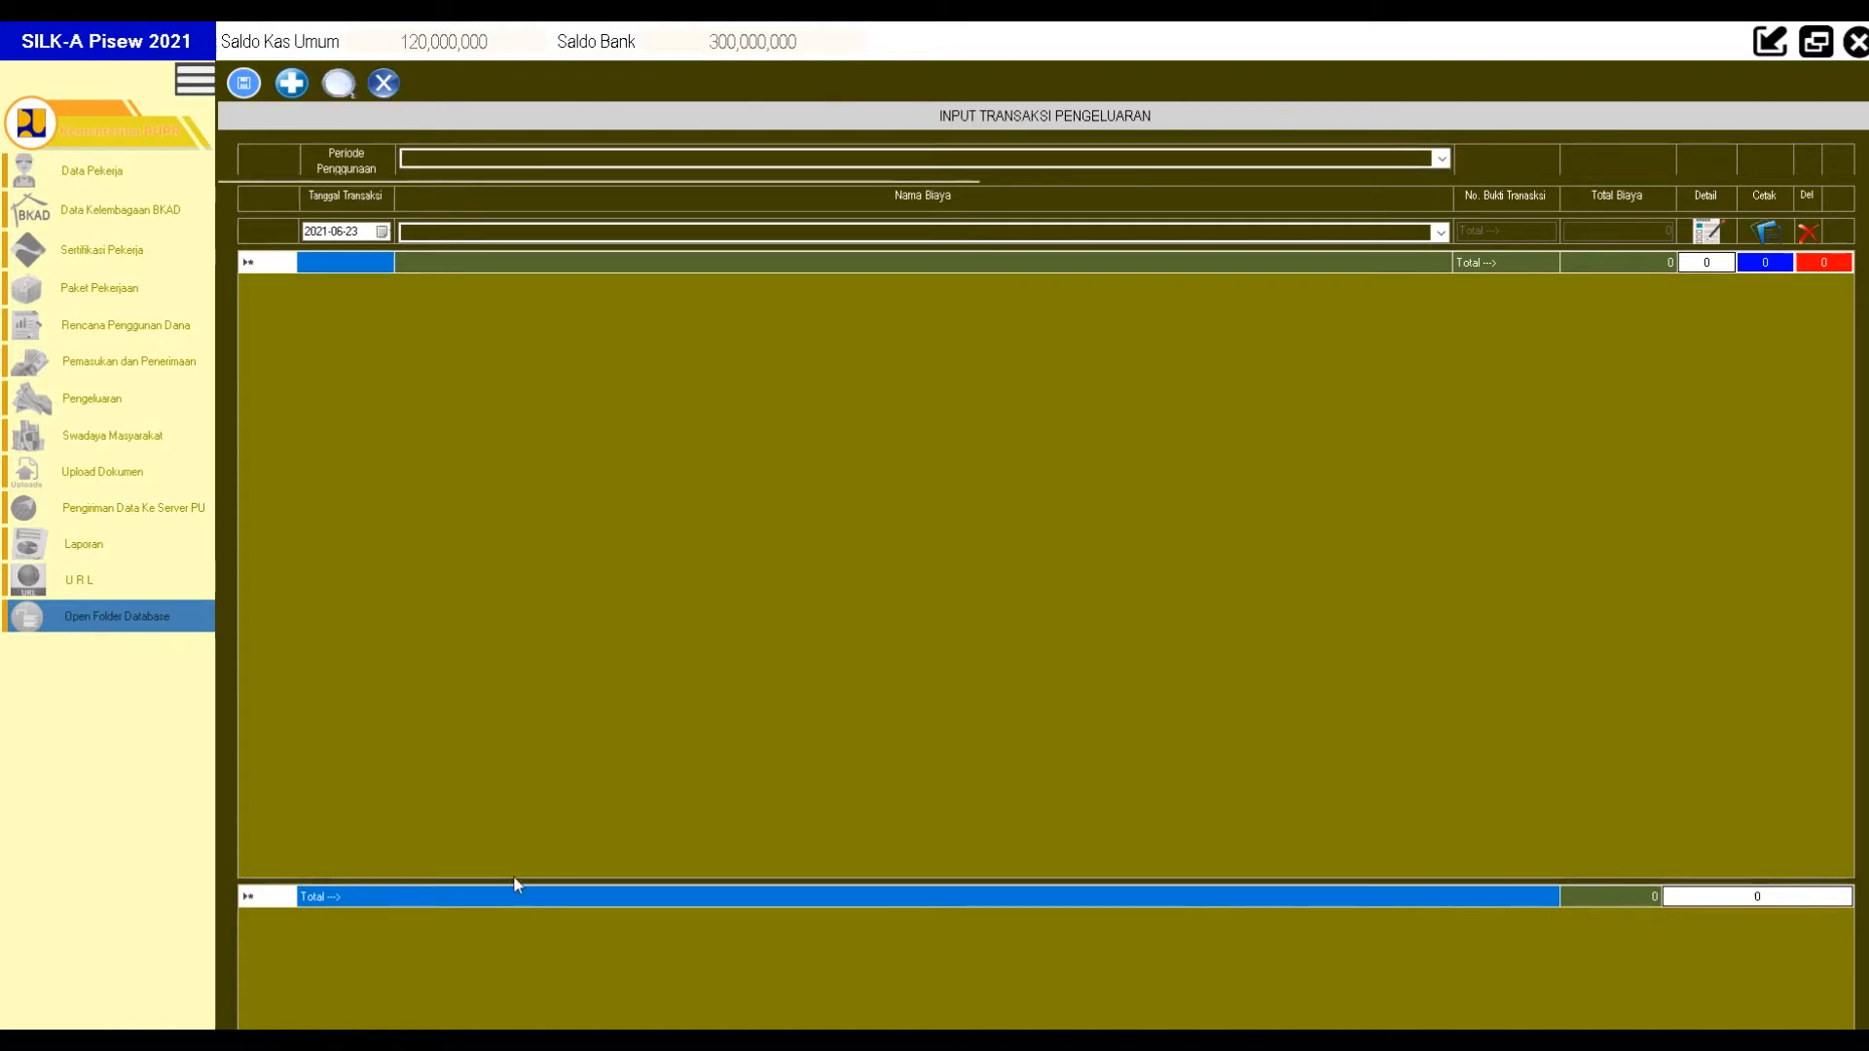
pyautogui.click(1441, 160)
pyautogui.click(1442, 160)
pyautogui.click(1442, 160)
pyautogui.click(1440, 162)
pyautogui.click(1441, 162)
pyautogui.click(1440, 161)
pyautogui.click(1441, 161)
pyautogui.click(1441, 159)
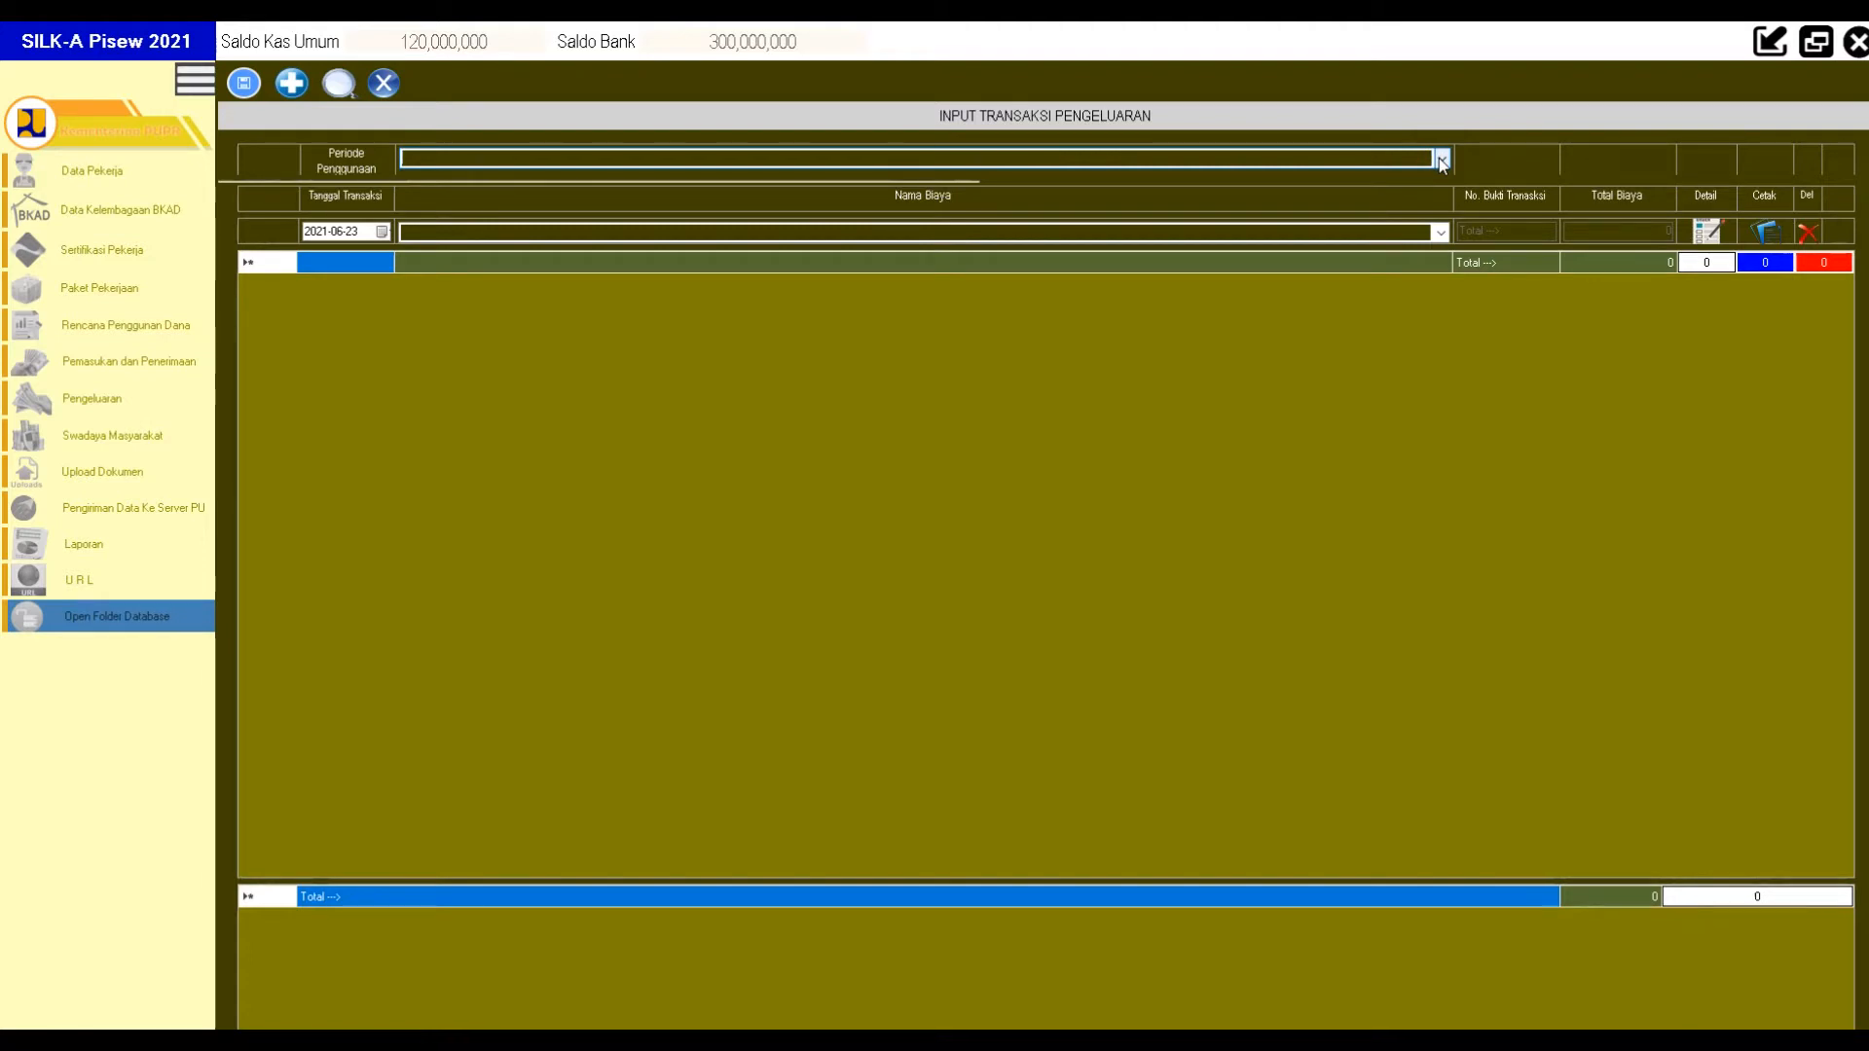
pyautogui.click(1441, 162)
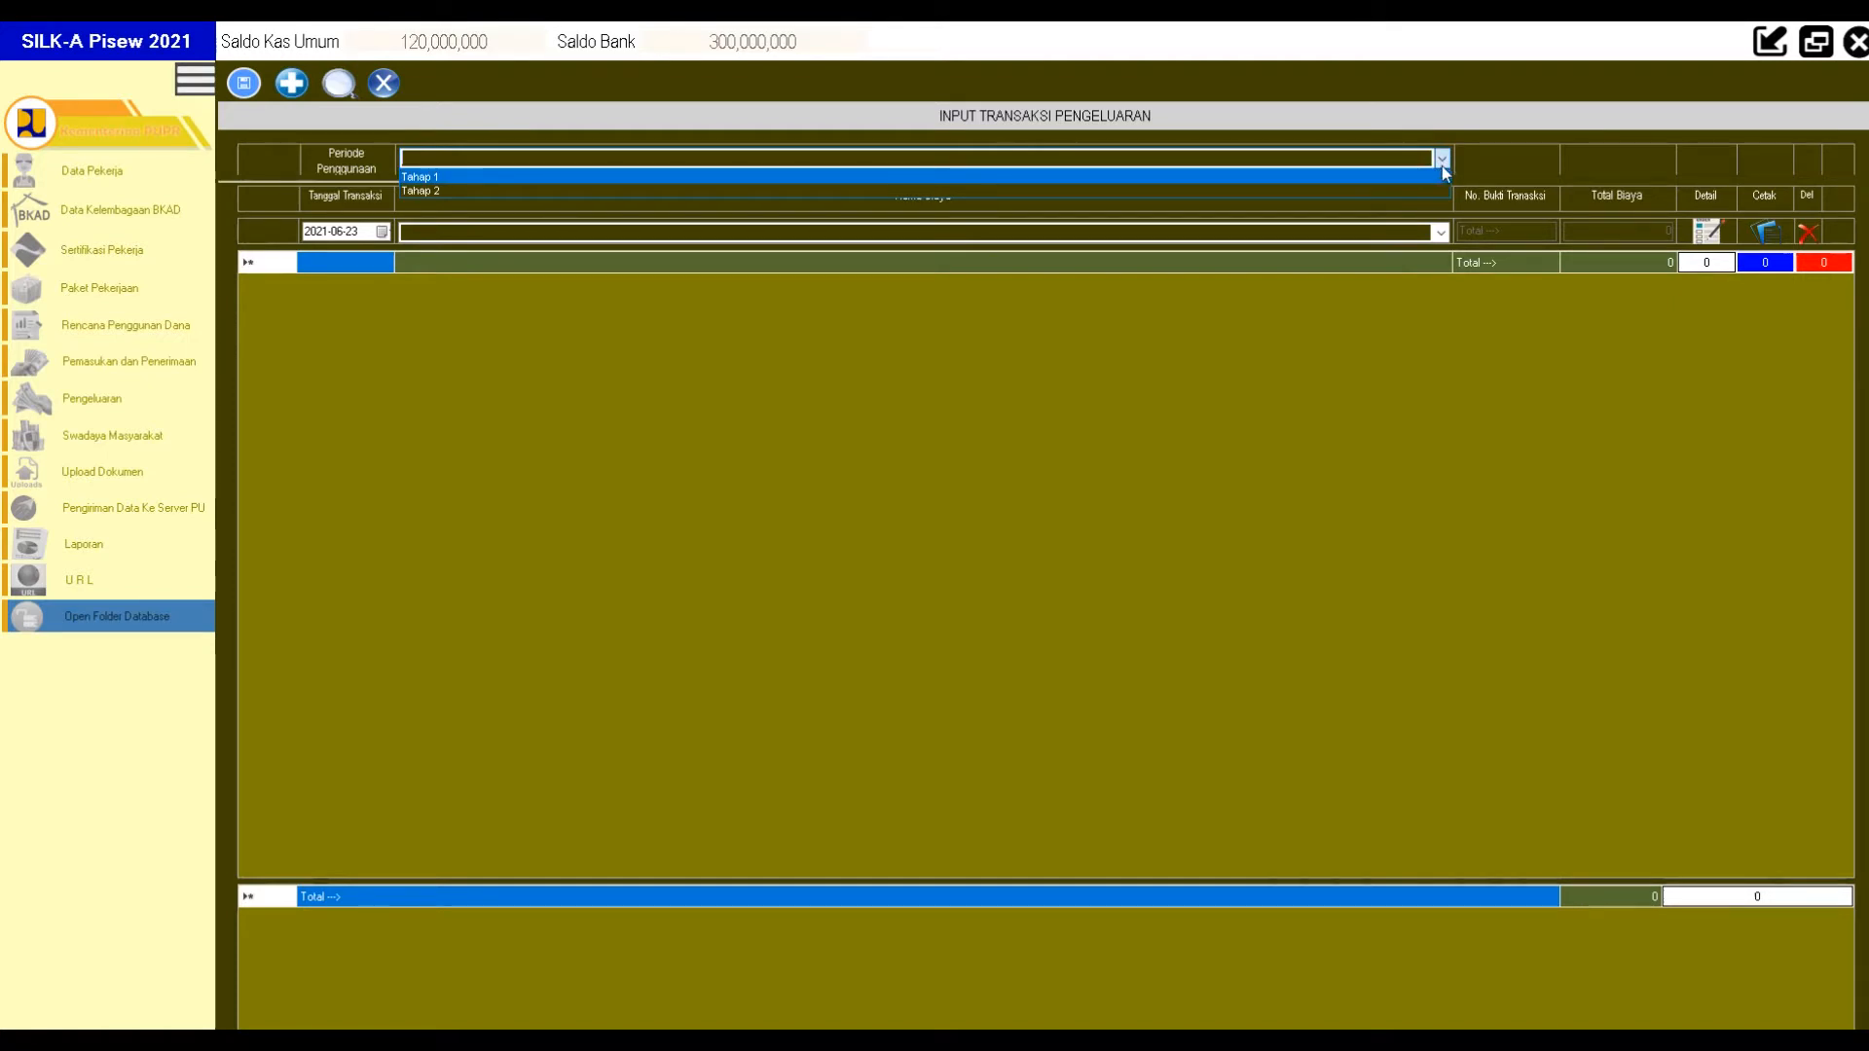
pyautogui.click(1441, 165)
pyautogui.click(1441, 165)
pyautogui.click(438, 176)
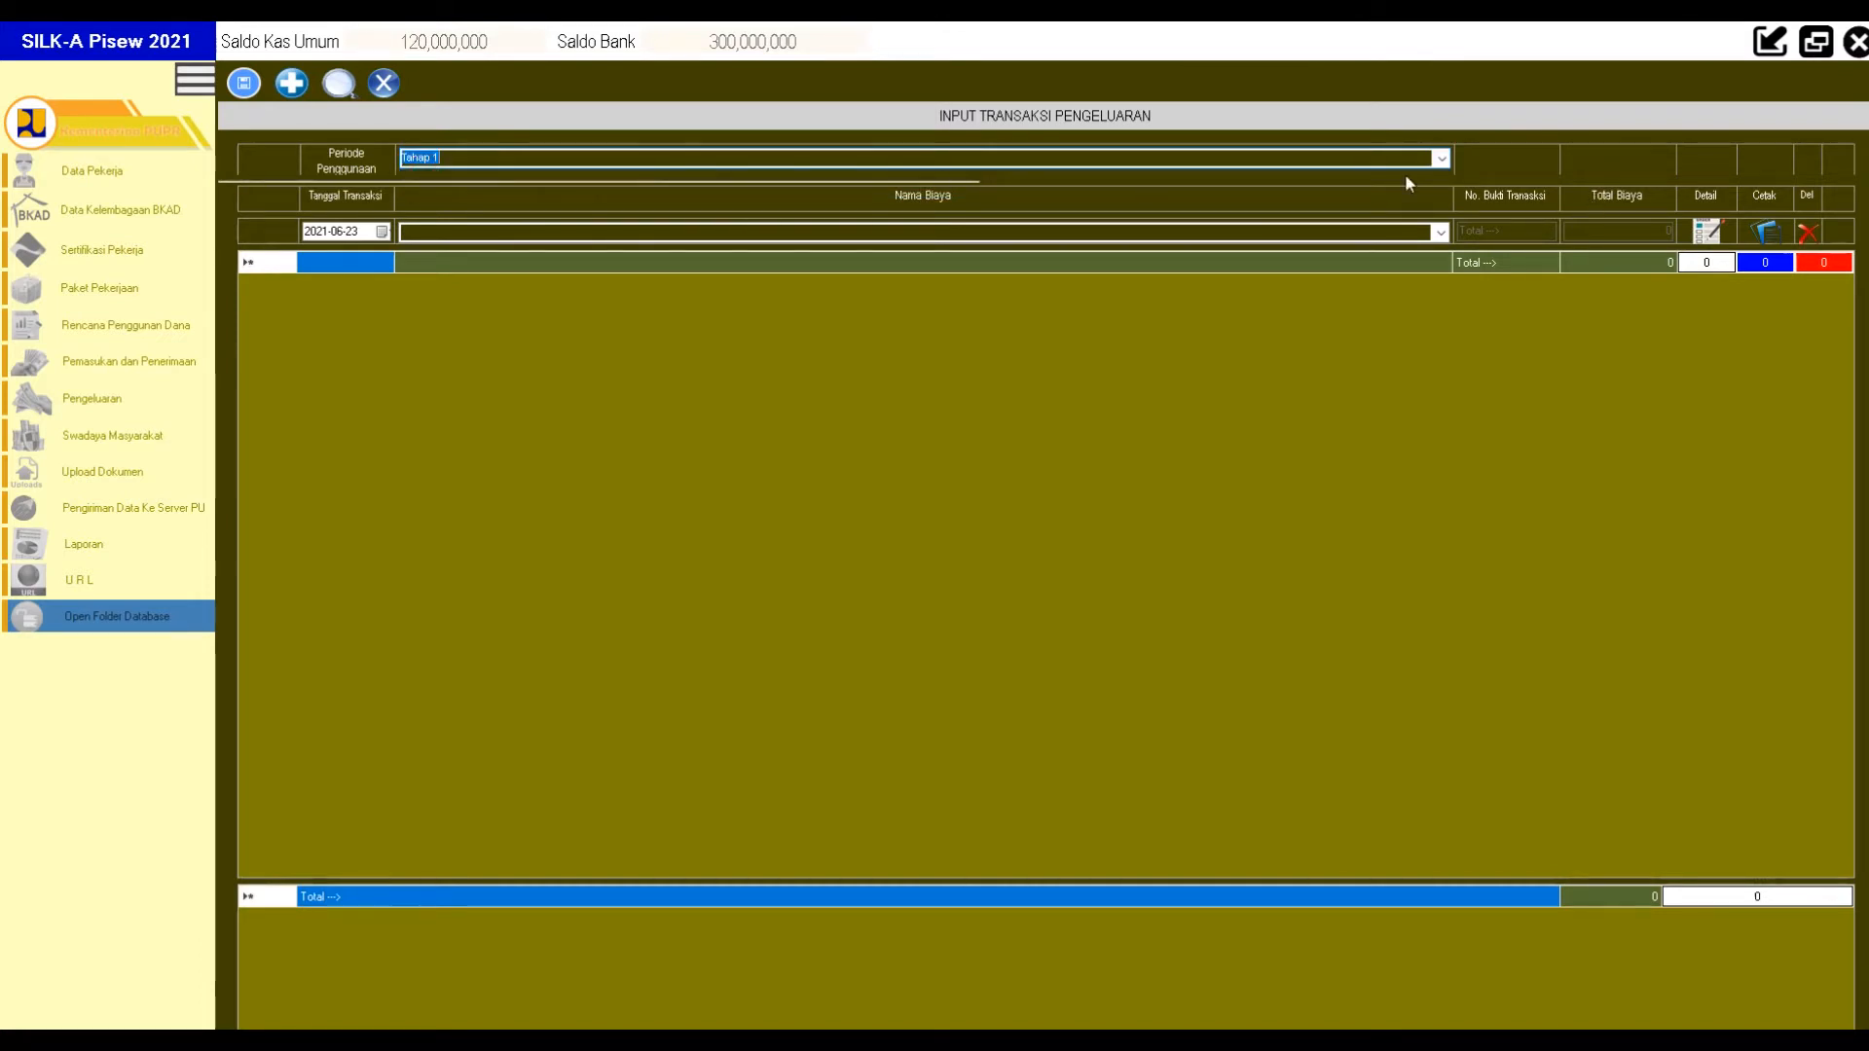
# Start an Operasional expense dated 2021-06-05 and open its detail entry form.
pyautogui.click(382, 230)
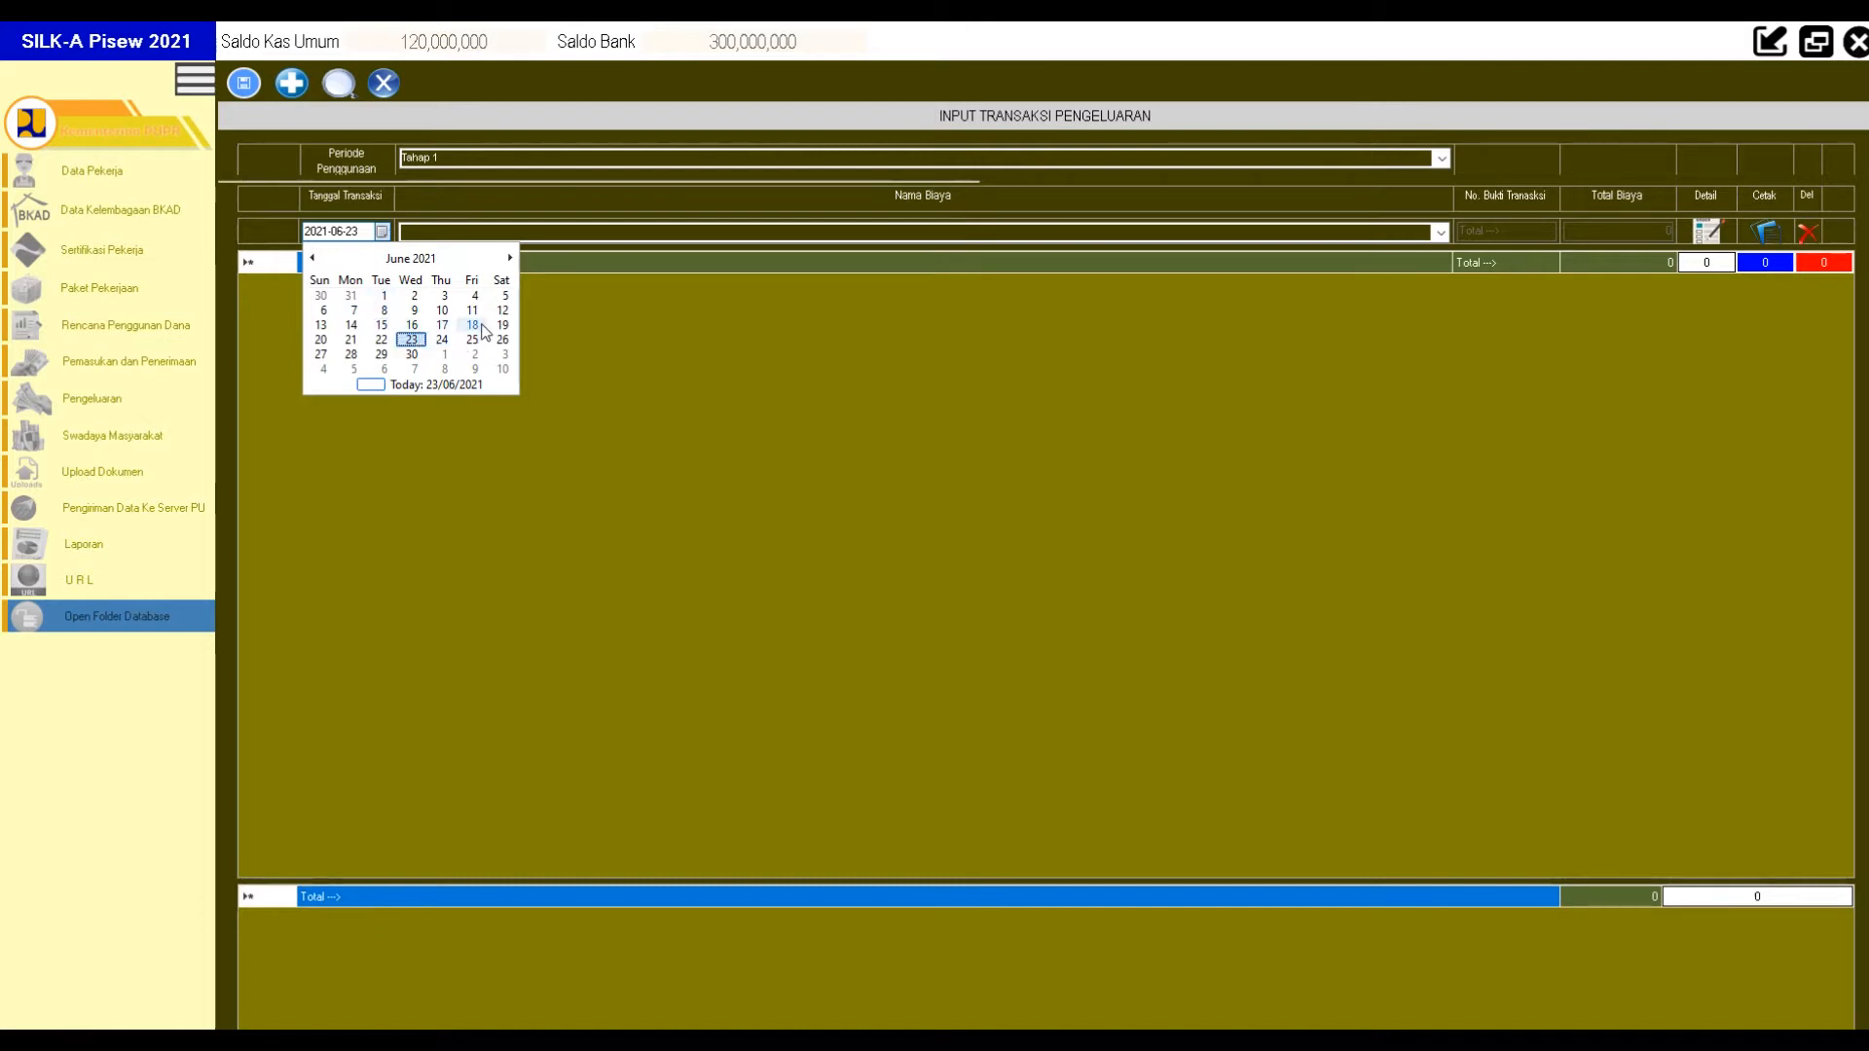
pyautogui.click(504, 296)
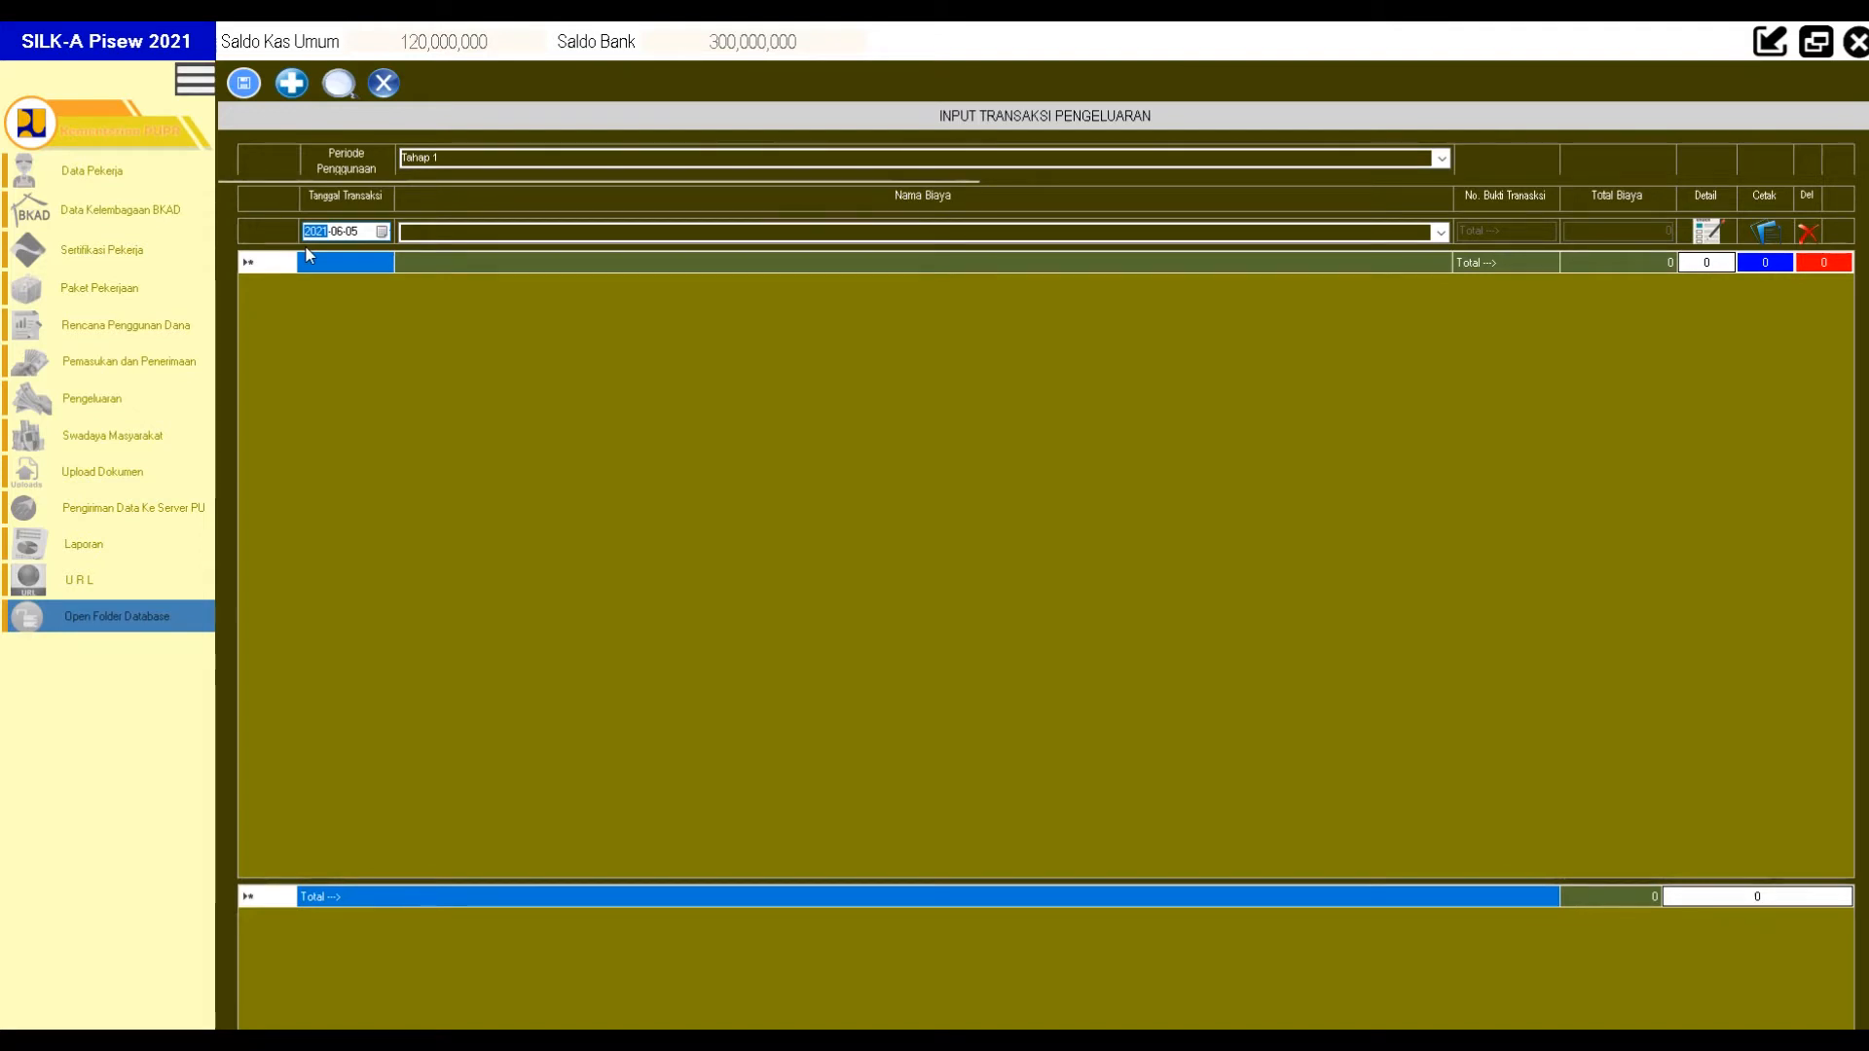
pyautogui.click(1442, 231)
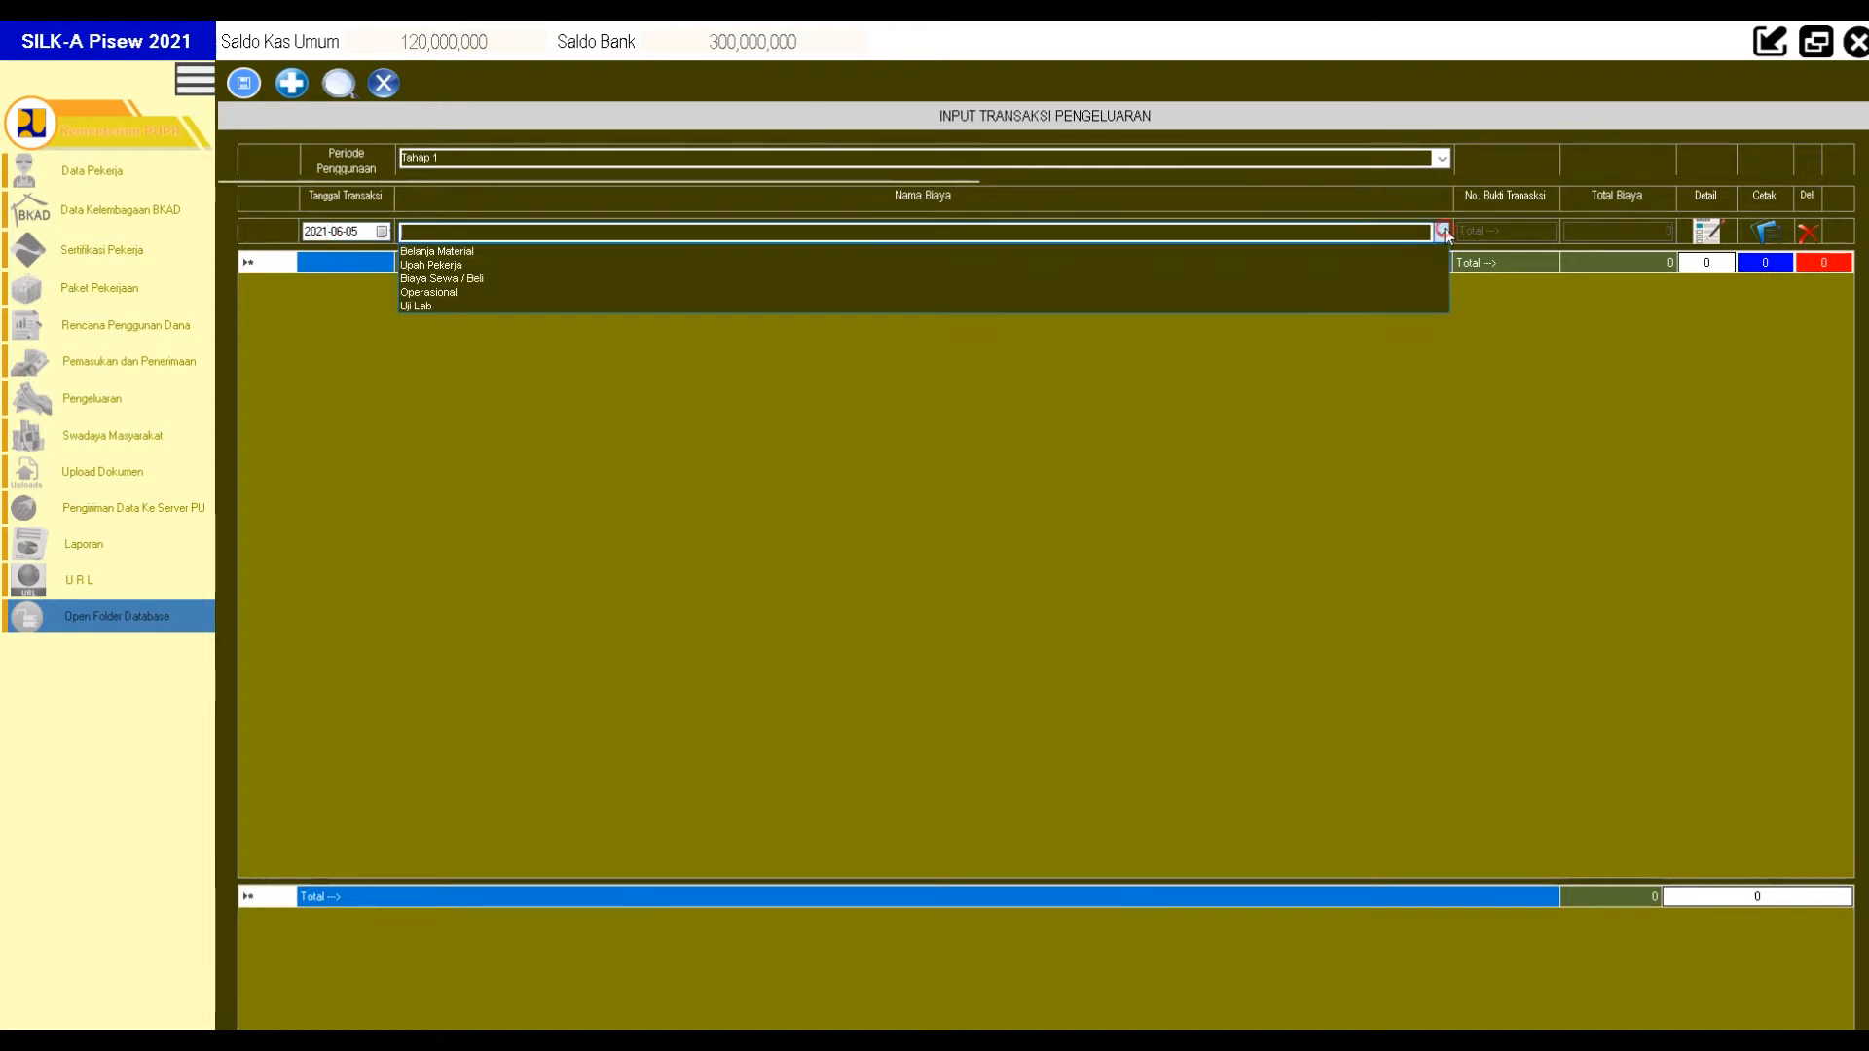
pyautogui.click(485, 293)
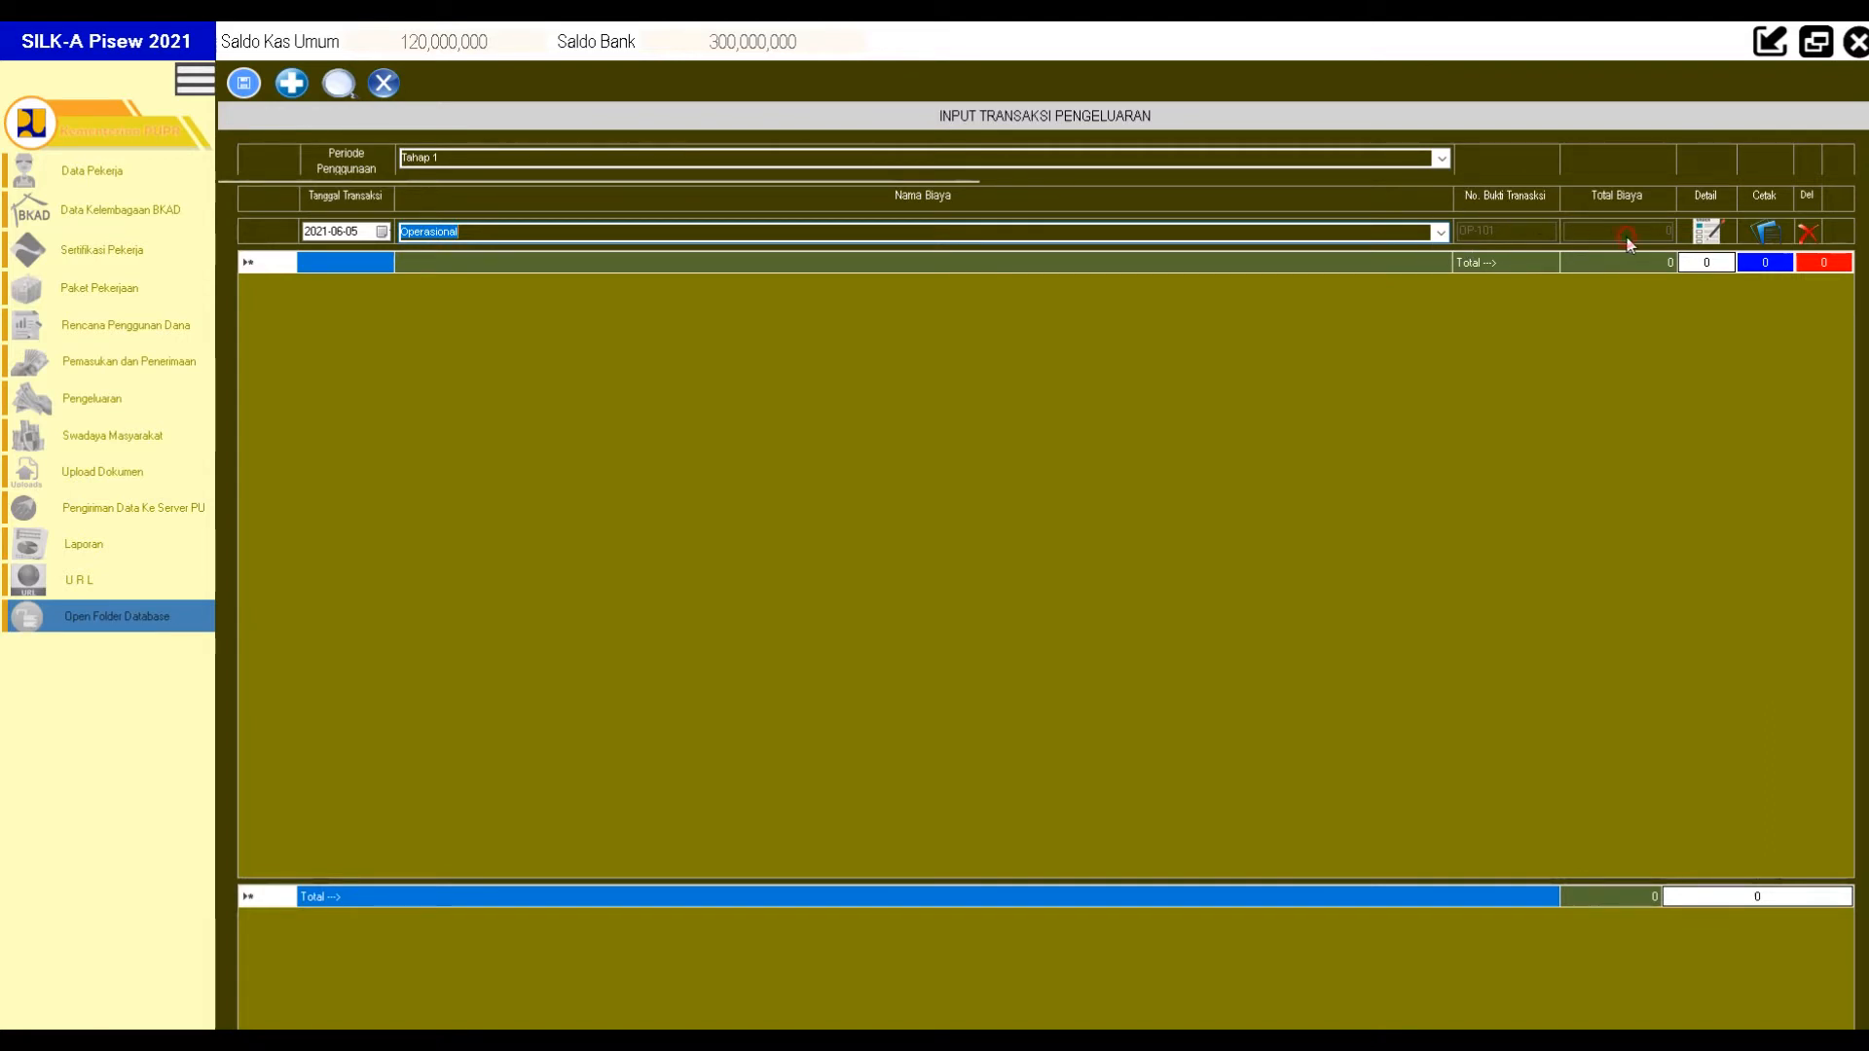
pyautogui.click(1709, 234)
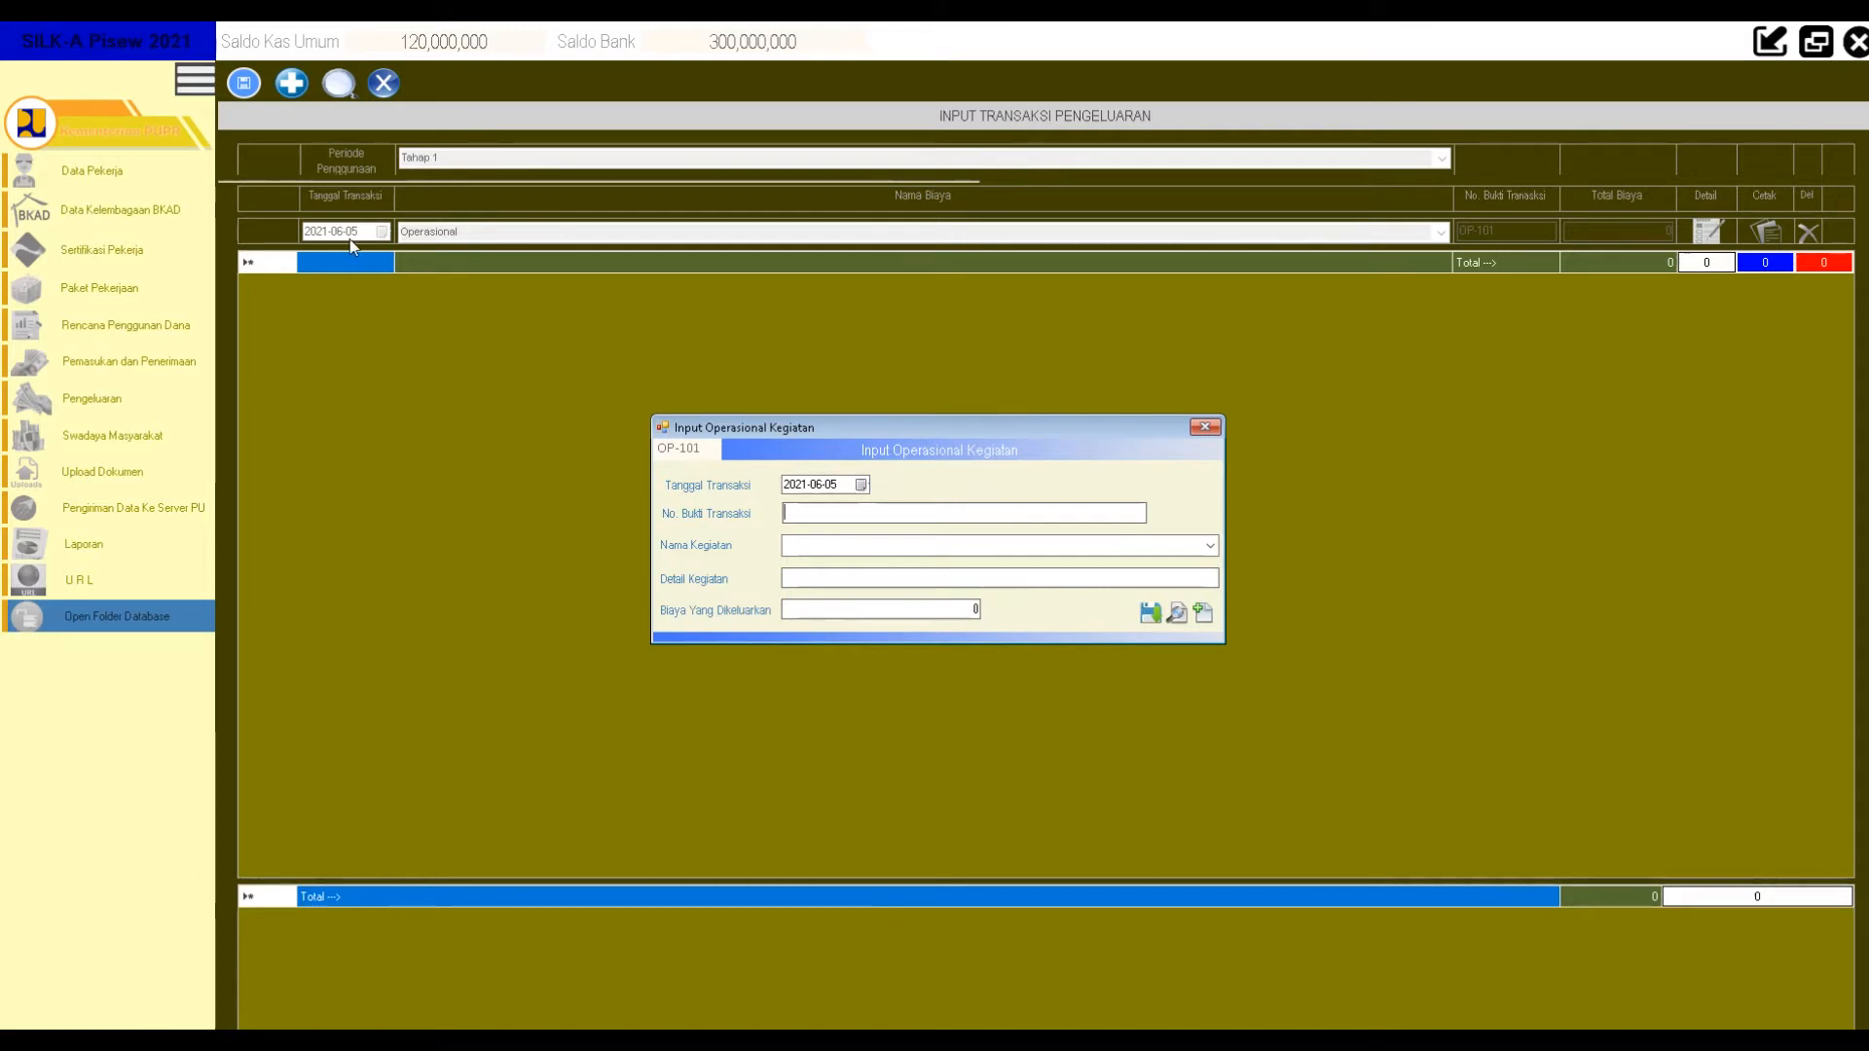
# Enter OP-101 as the operational expense's No. Bukti Transaksi and choose Biaya Rapat as its Nama Kegiatan.
pyautogui.click(829, 510)
pyautogui.write('OP-101')
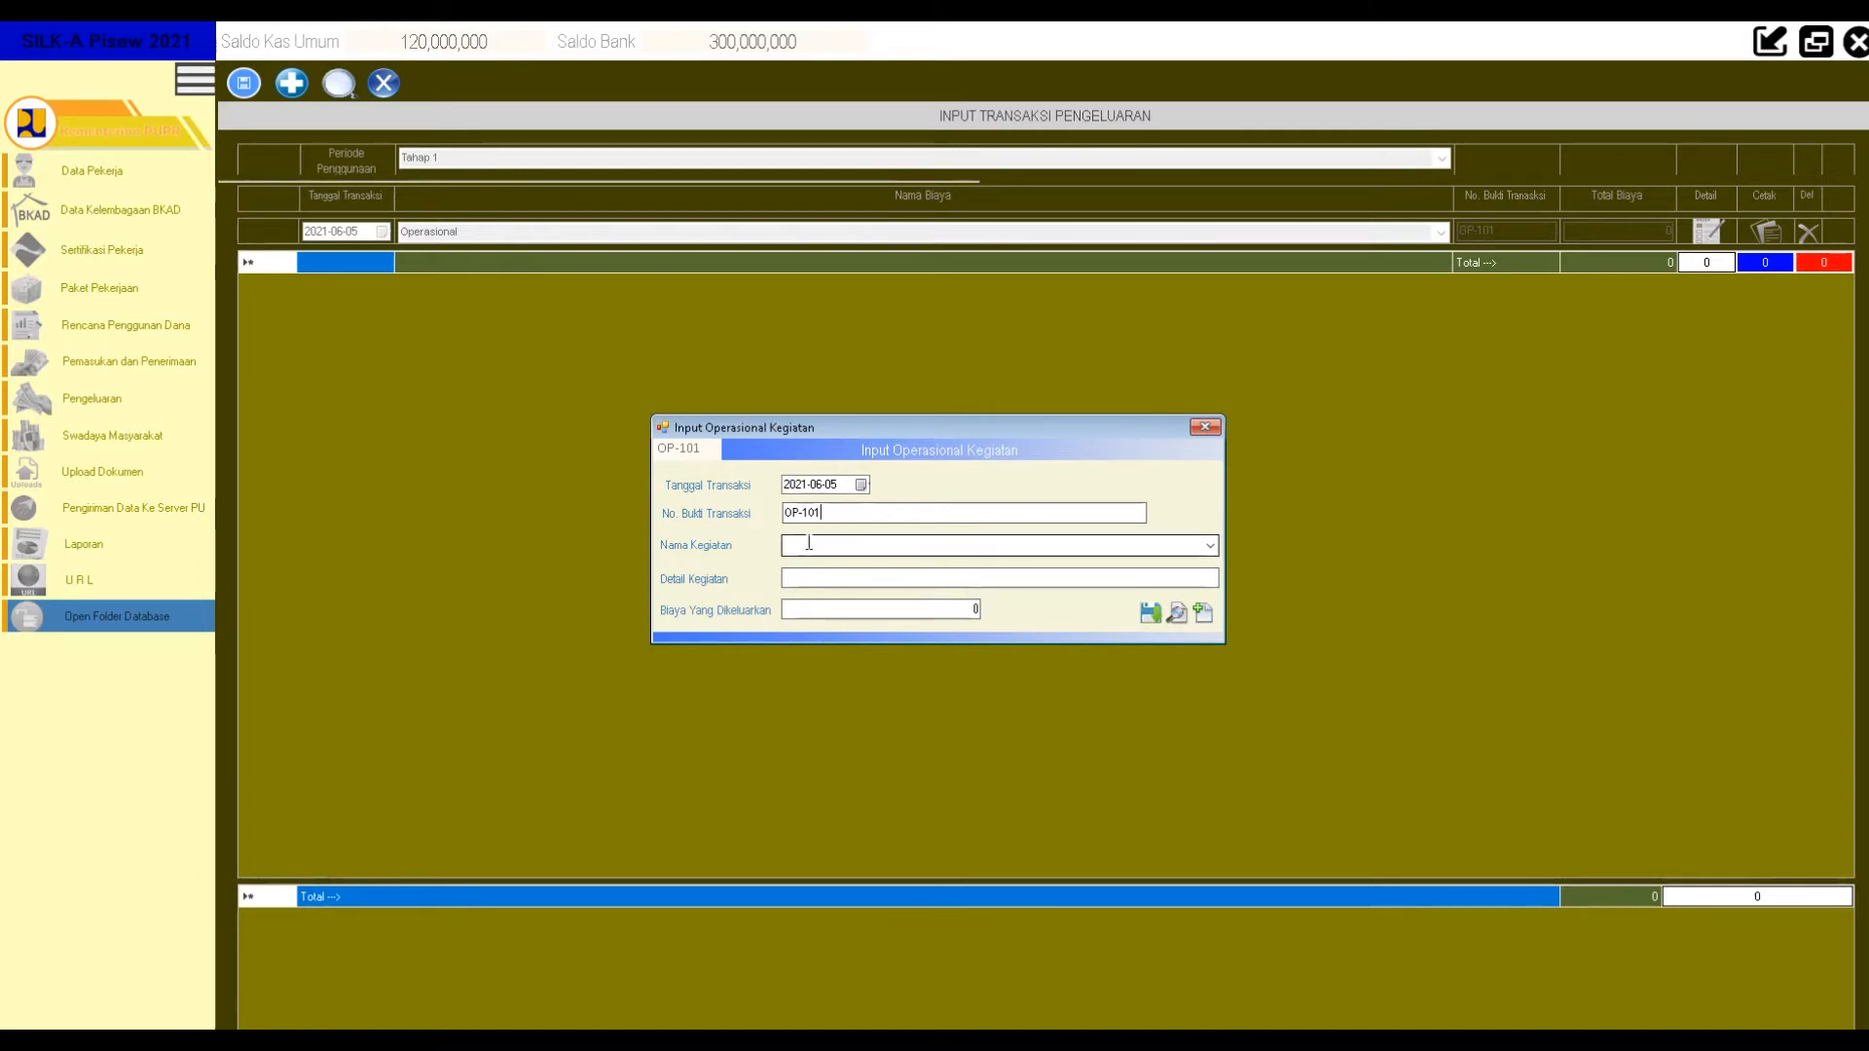
pyautogui.click(1210, 545)
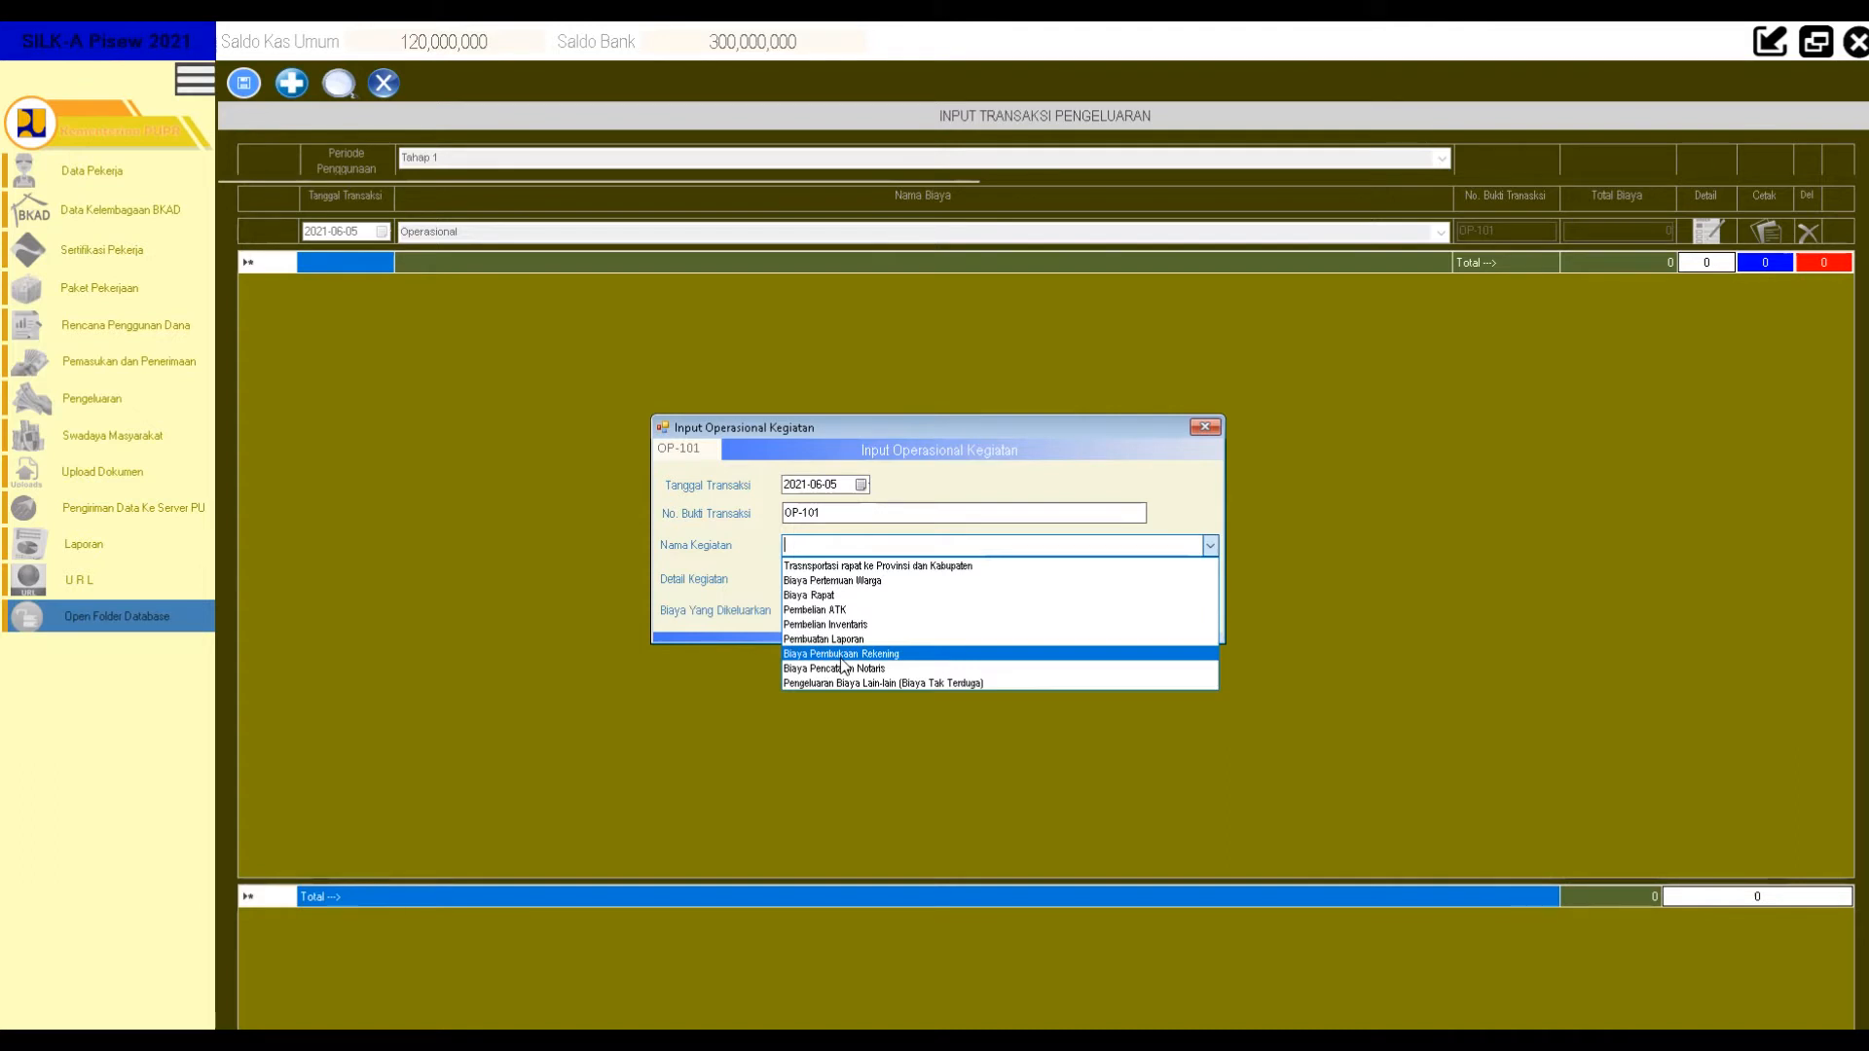
pyautogui.click(819, 596)
# Describe the expense in Detail Kegiatan as "Penggantian Biaya Pertemuan Kecamatan 1 (satu)".
pyautogui.click(793, 579)
pyautogui.write('pENGG')
pyautogui.press('BackSpace')
pyautogui.press('BackSpace')
pyautogui.press('BackSpace')
pyautogui.press('BackSpace')
pyautogui.press('BackSpace')
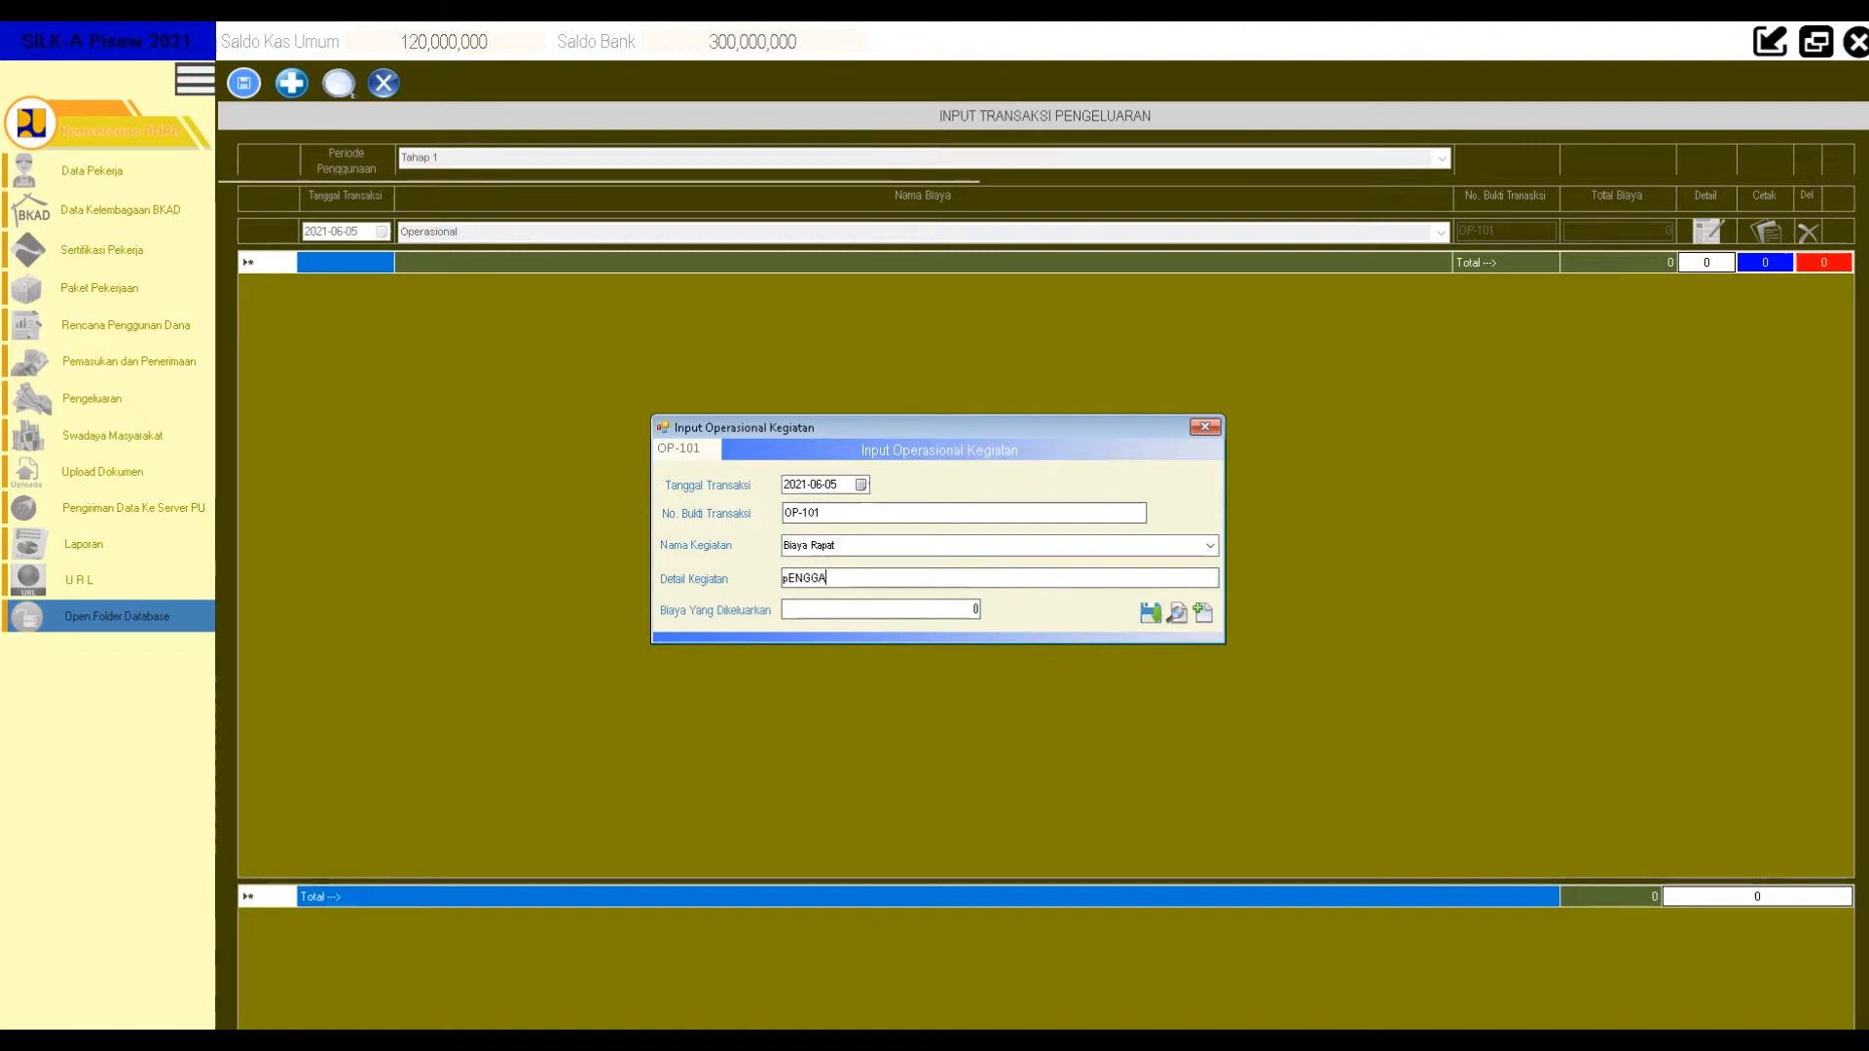
pyautogui.write('Penggantian Biaya pertemuan')
pyautogui.press('BackSpace')
pyautogui.press('BackSpace')
pyautogui.press('BackSpace')
pyautogui.press('BackSpace')
pyautogui.press('BackSpace')
pyautogui.press('BackSpace')
pyautogui.press('BackSpace')
pyautogui.press('BackSpace')
pyautogui.press('BackSpace')
pyautogui.write('Pertemuan Kecamatan 1 (satu)')
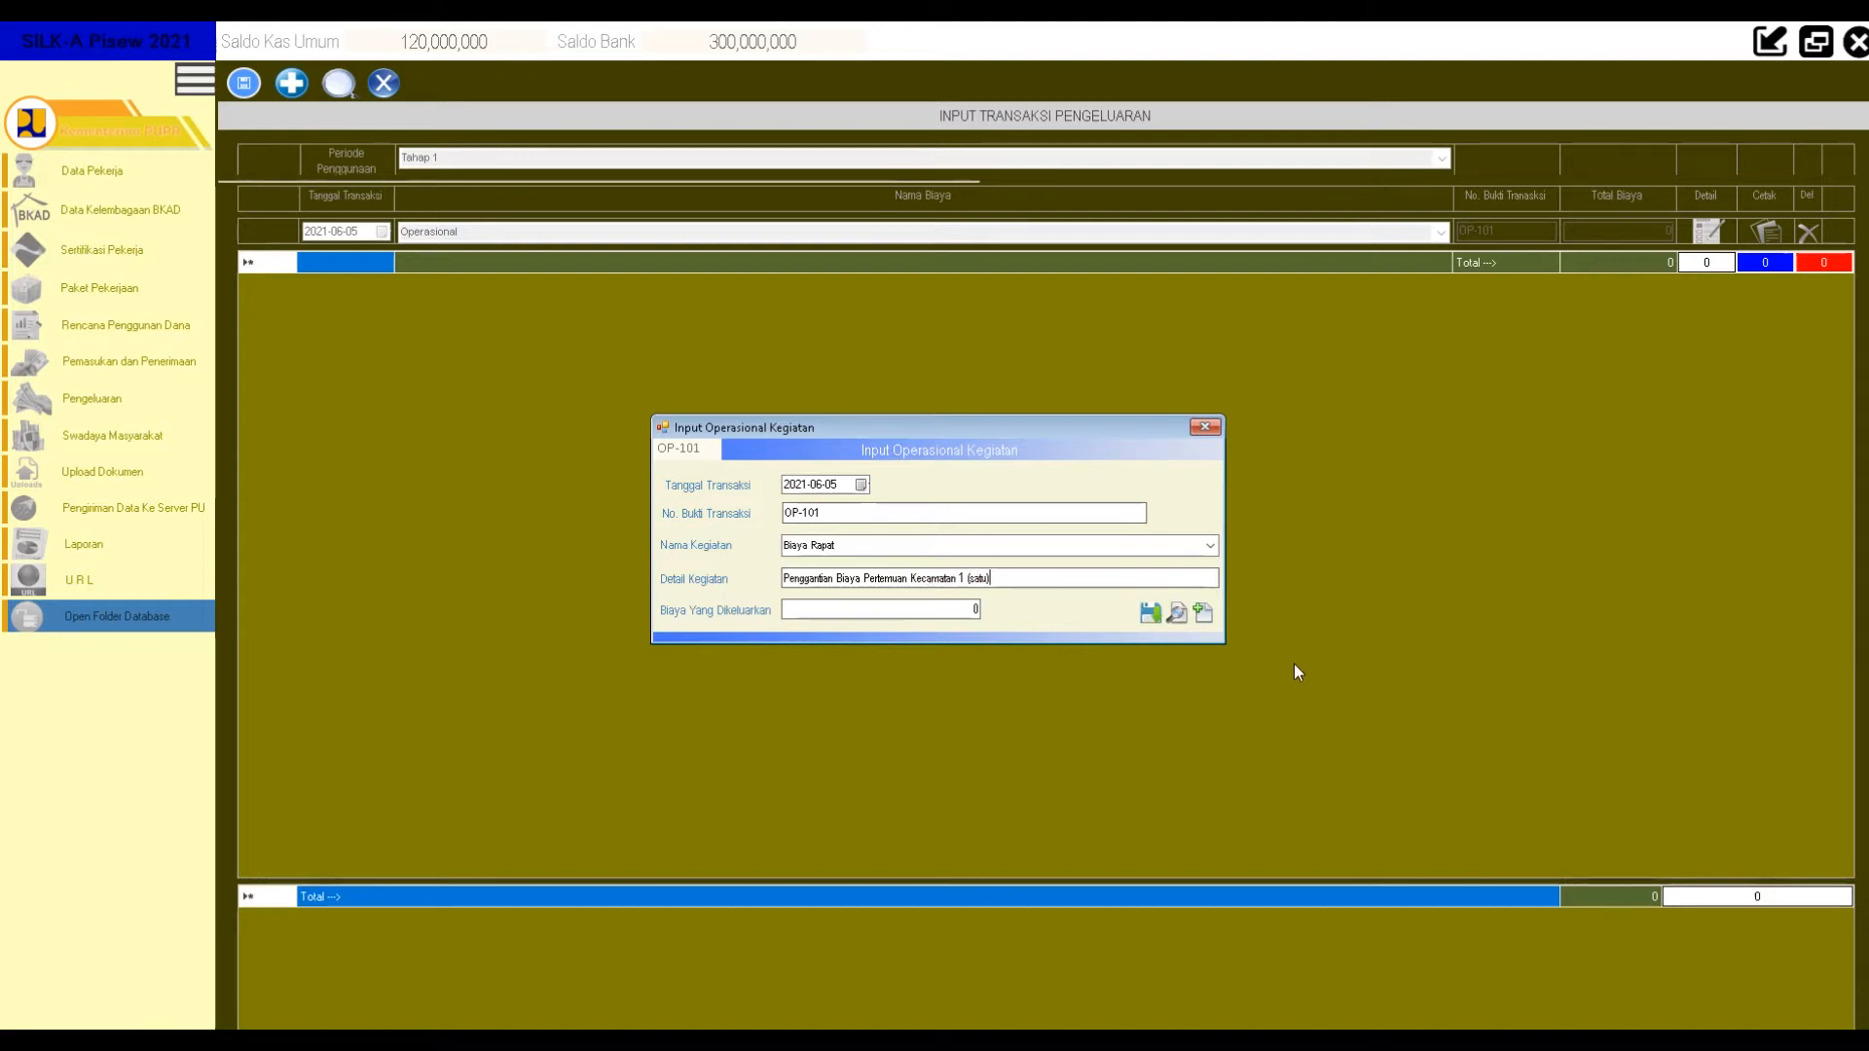
# Set Biaya Yang Dikeluarkan to 500,000, save the OP-101 expense and generate its transaction receipt.
pyautogui.click(949, 609)
pyautogui.write('500,000')
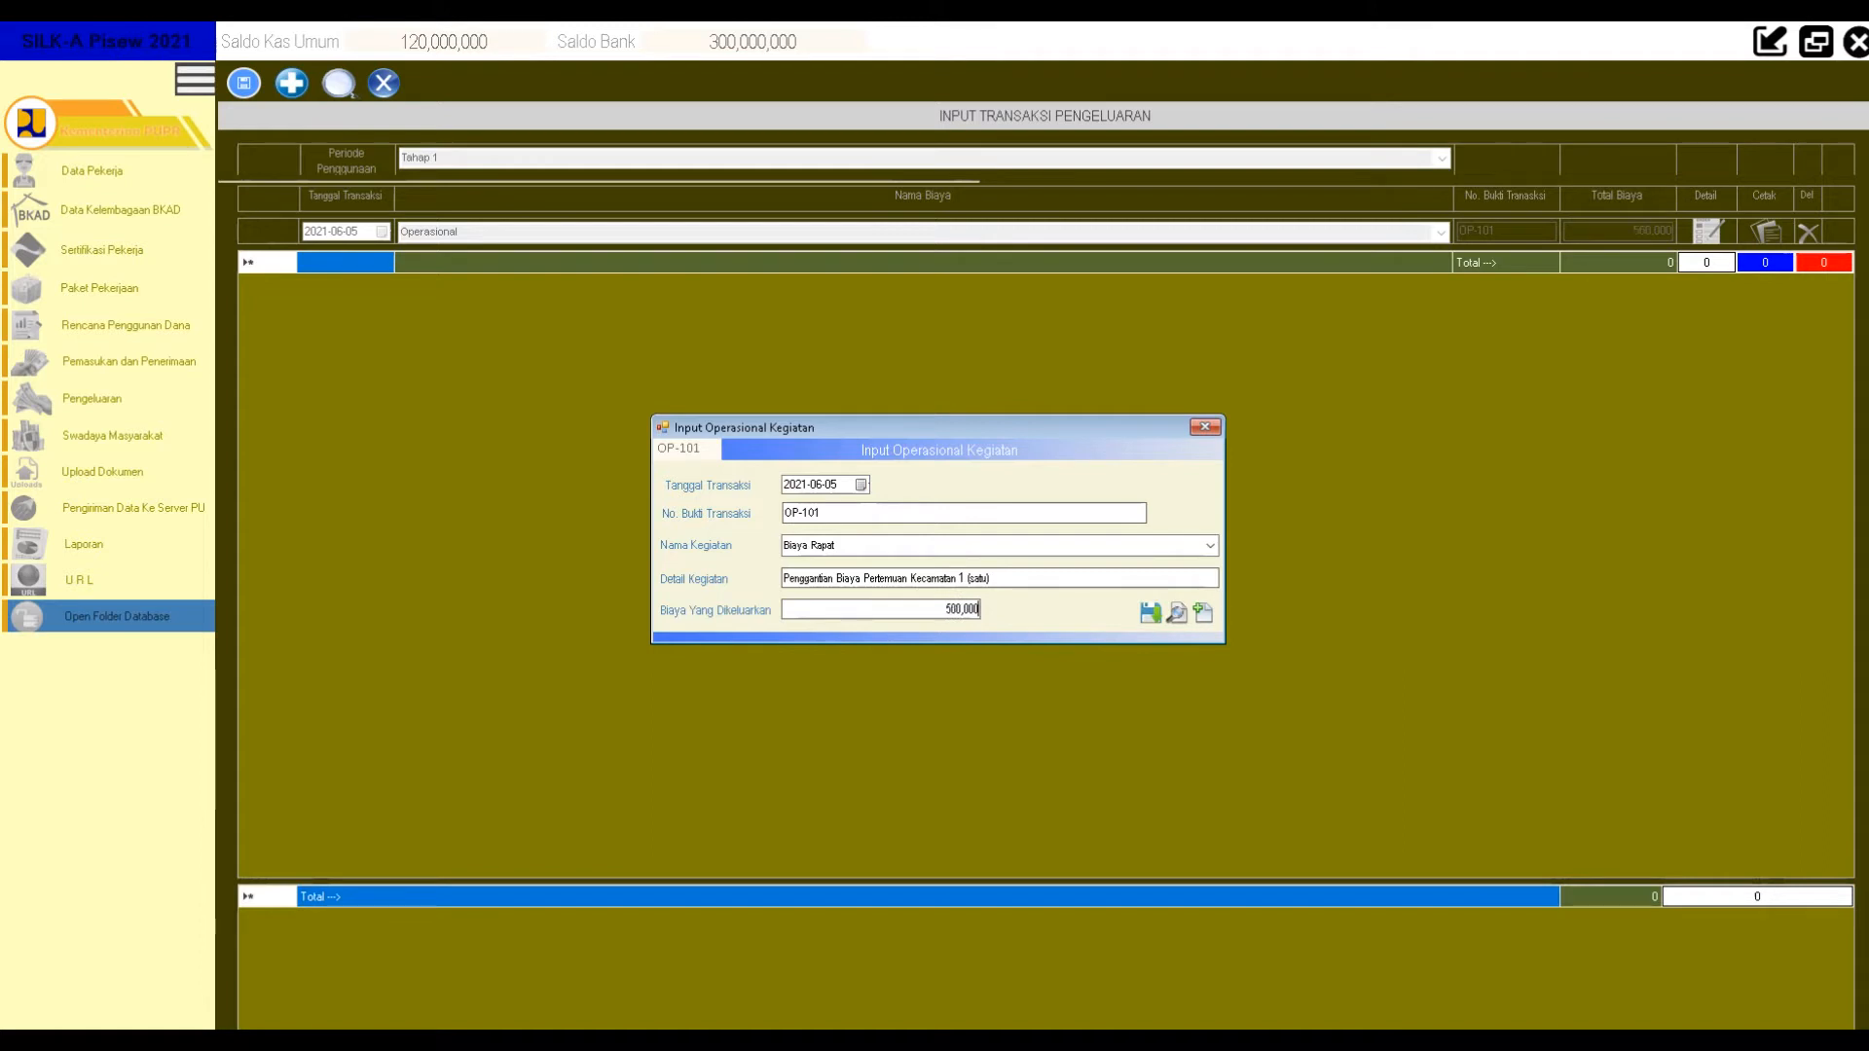
pyautogui.click(1150, 613)
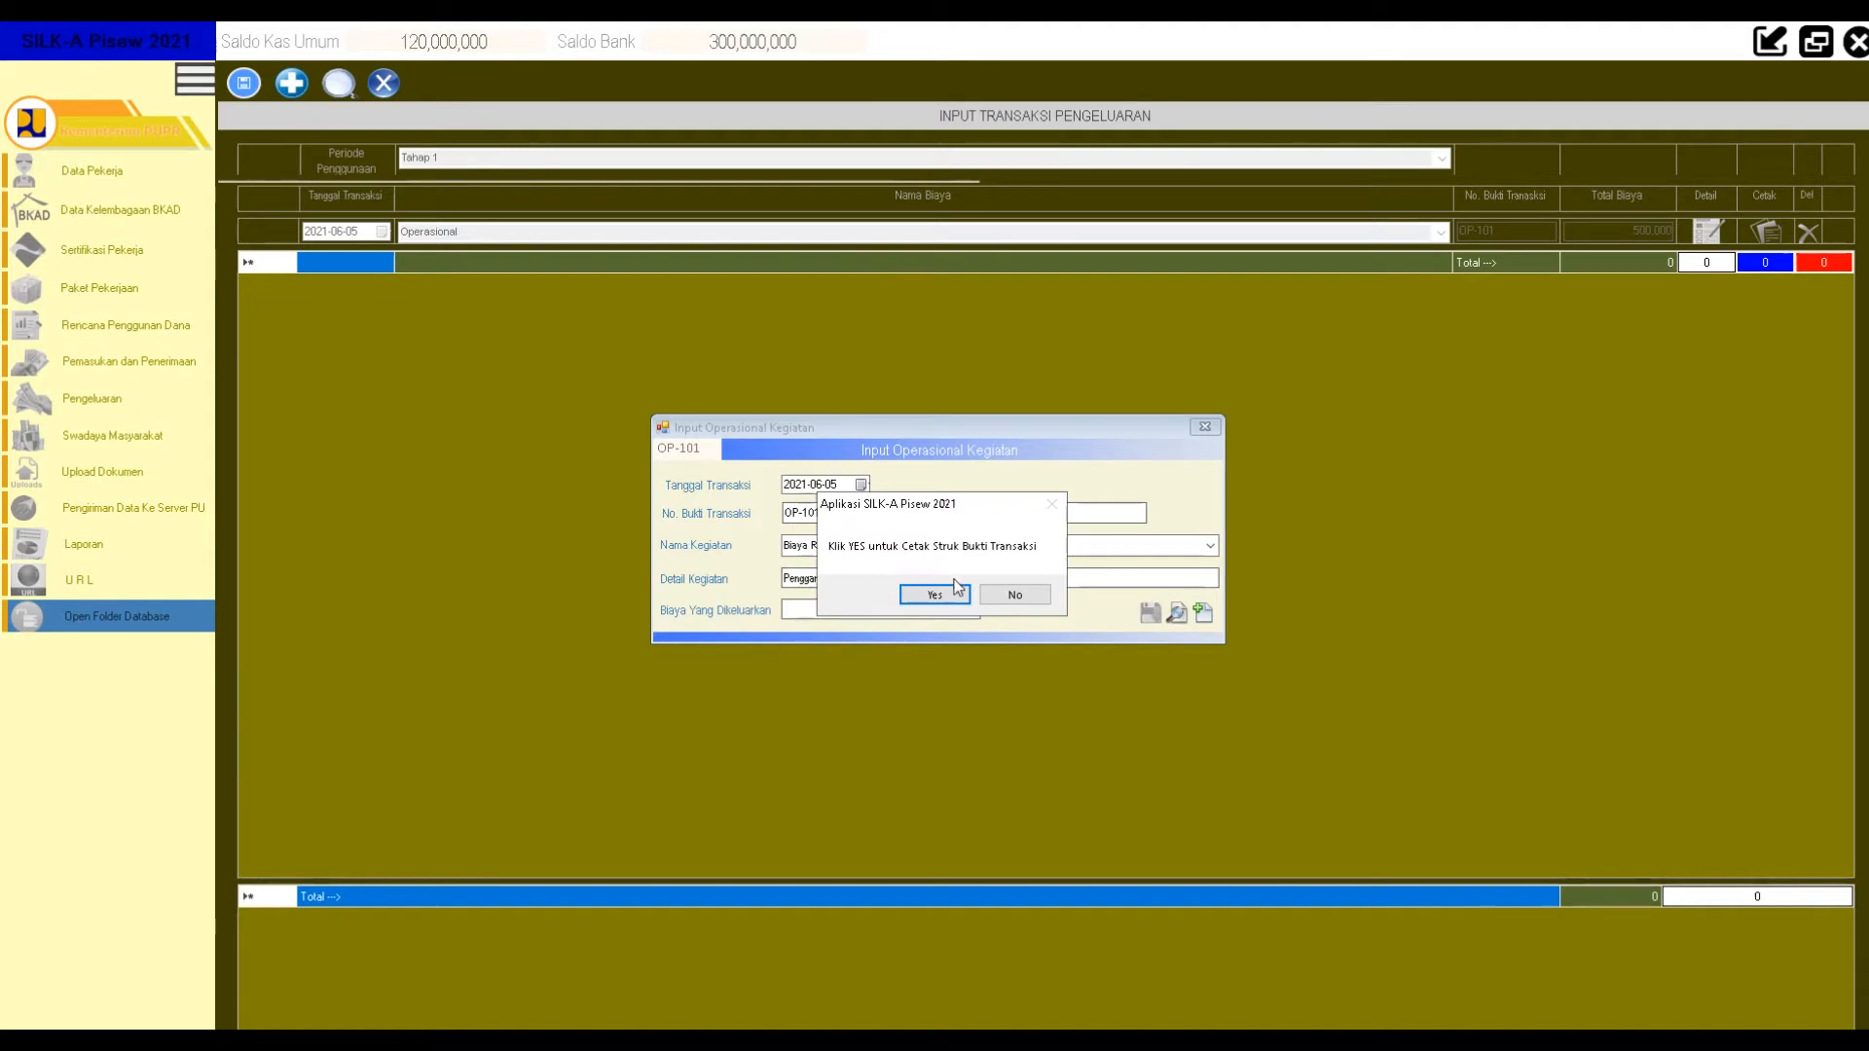
pyautogui.click(932, 596)
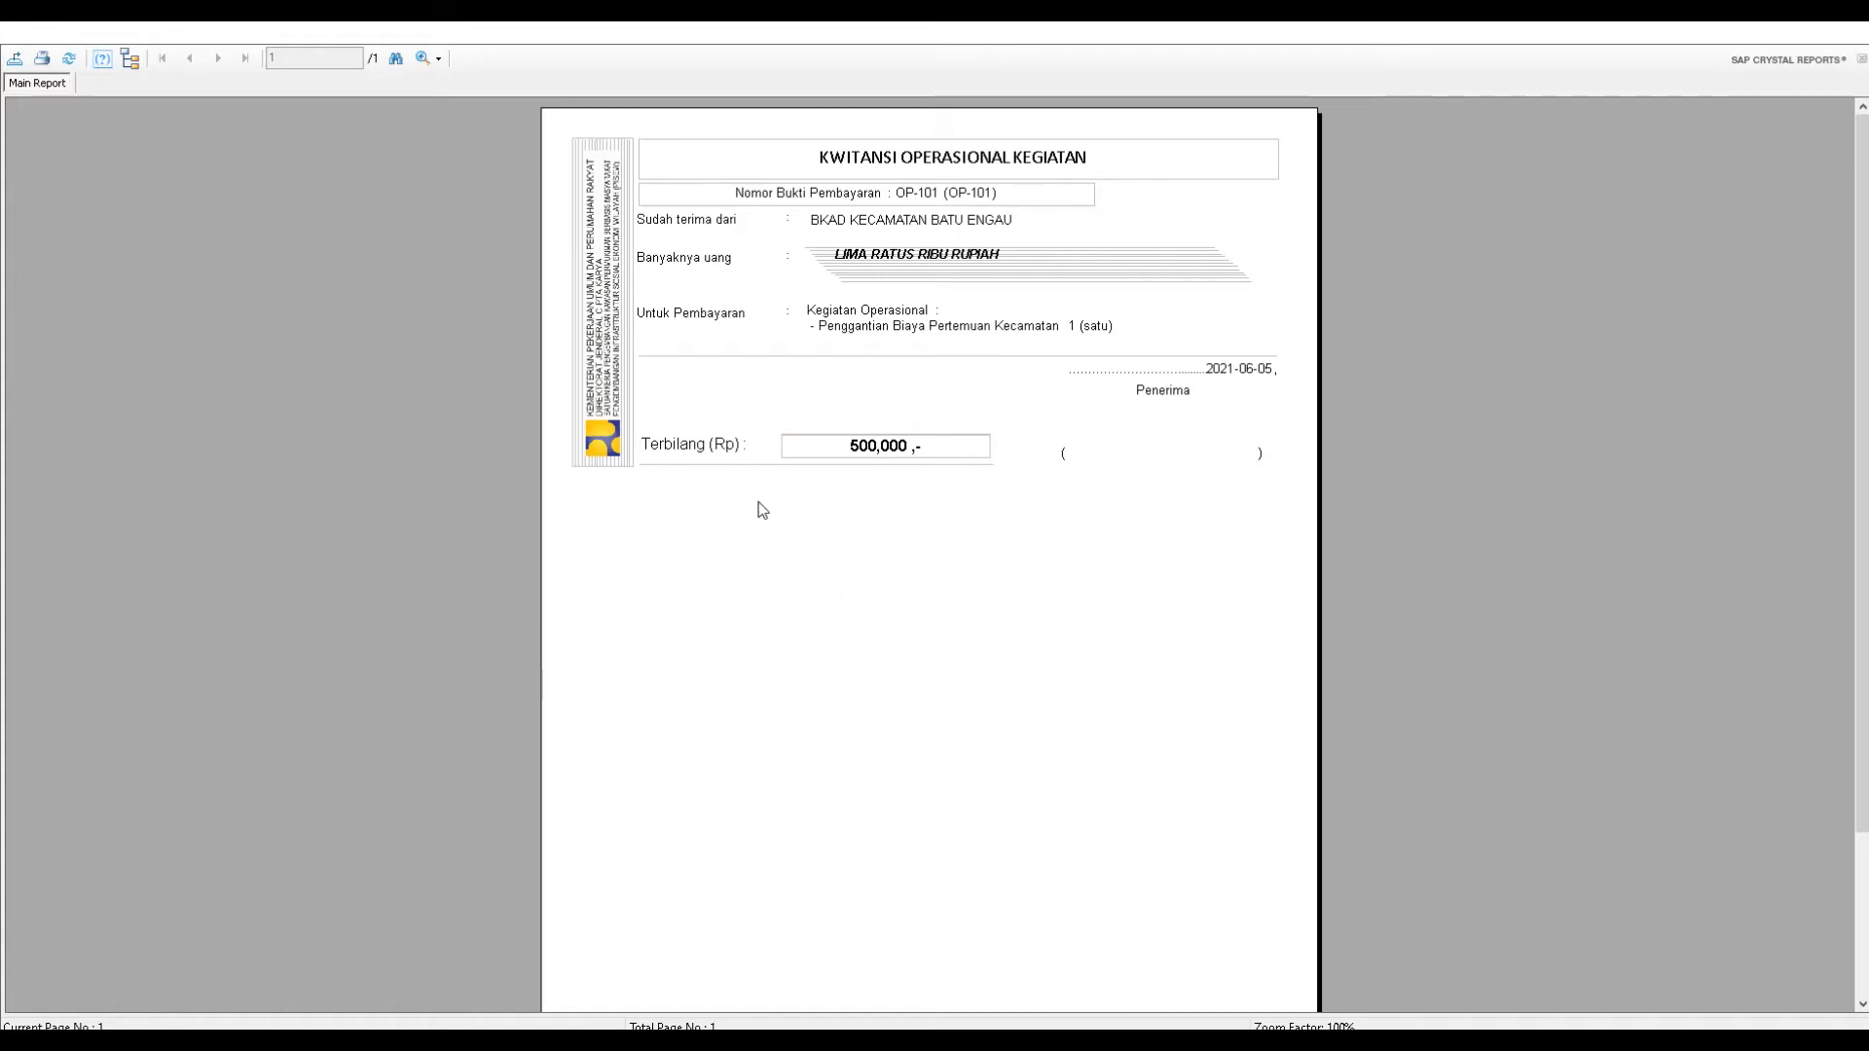
# Examine the OP-101 Kwitansi Operasional Kegiatan from top to bottom and close the receipt preview.
pyautogui.scroll(-5, 924, 550)
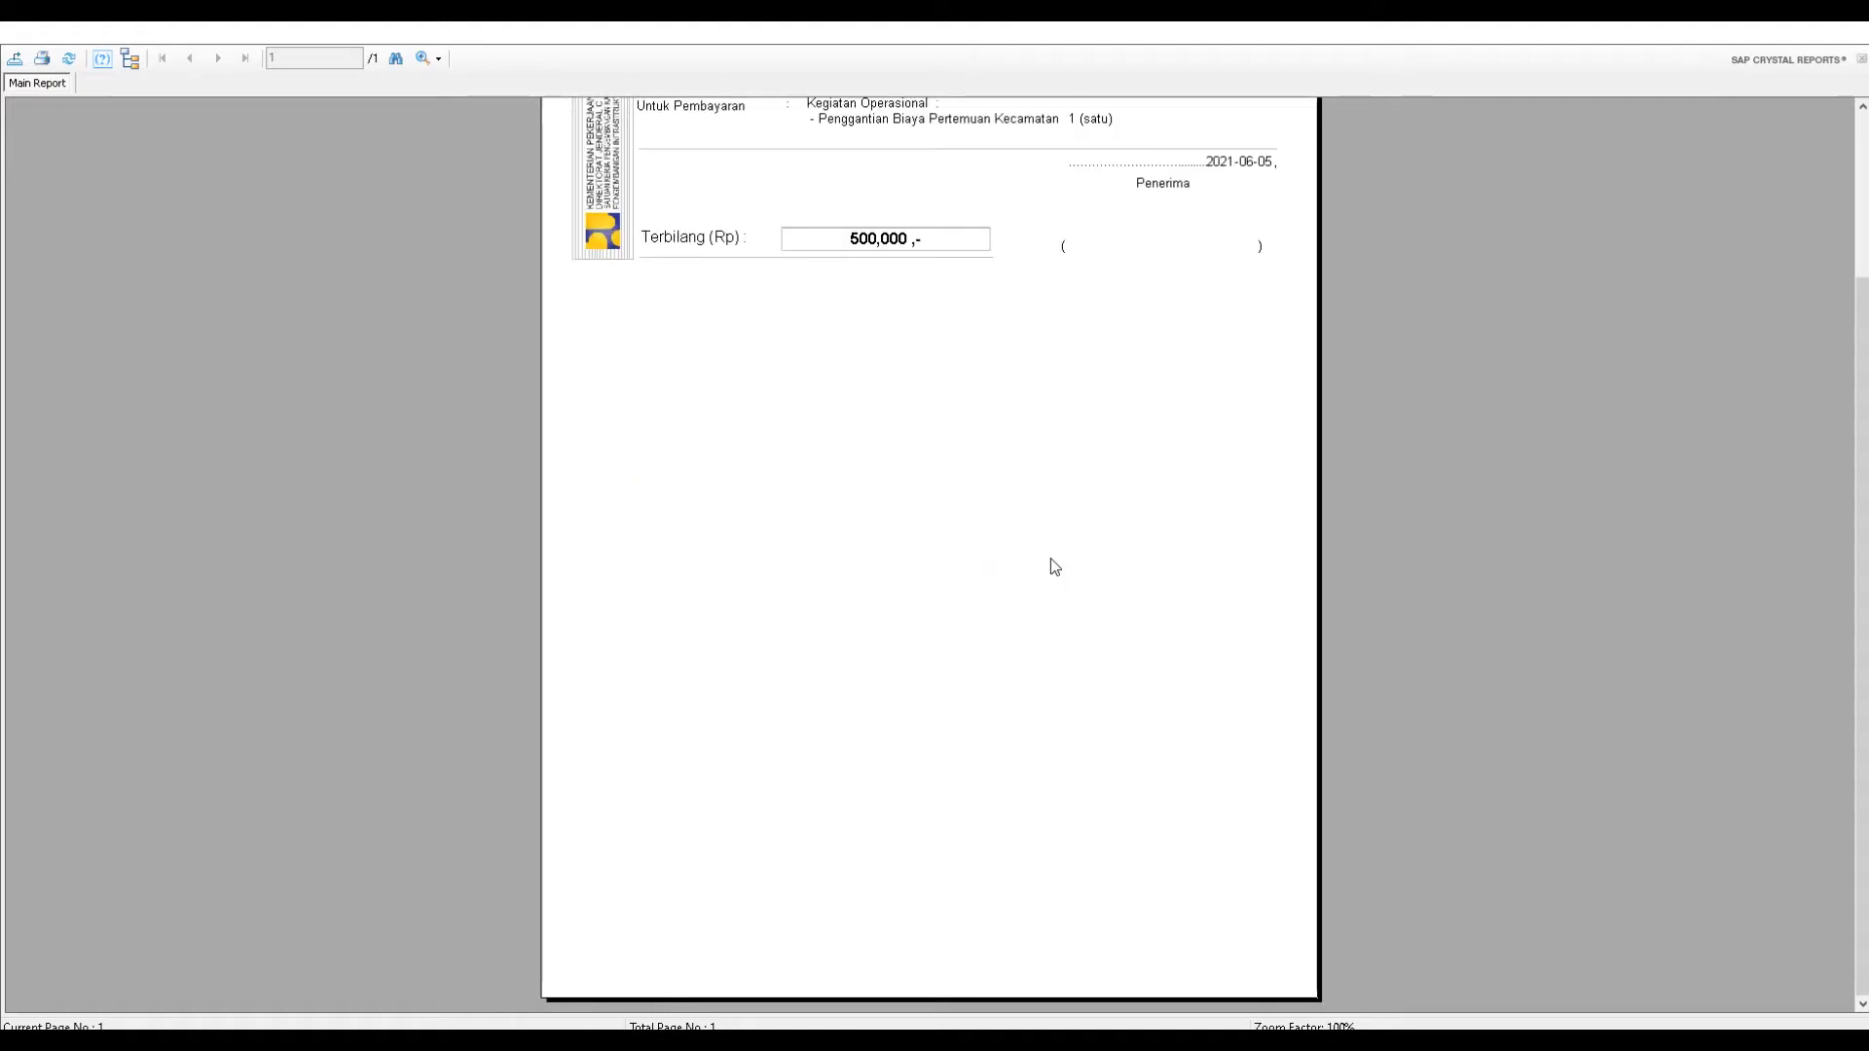
pyautogui.scroll(5, 1049, 555)
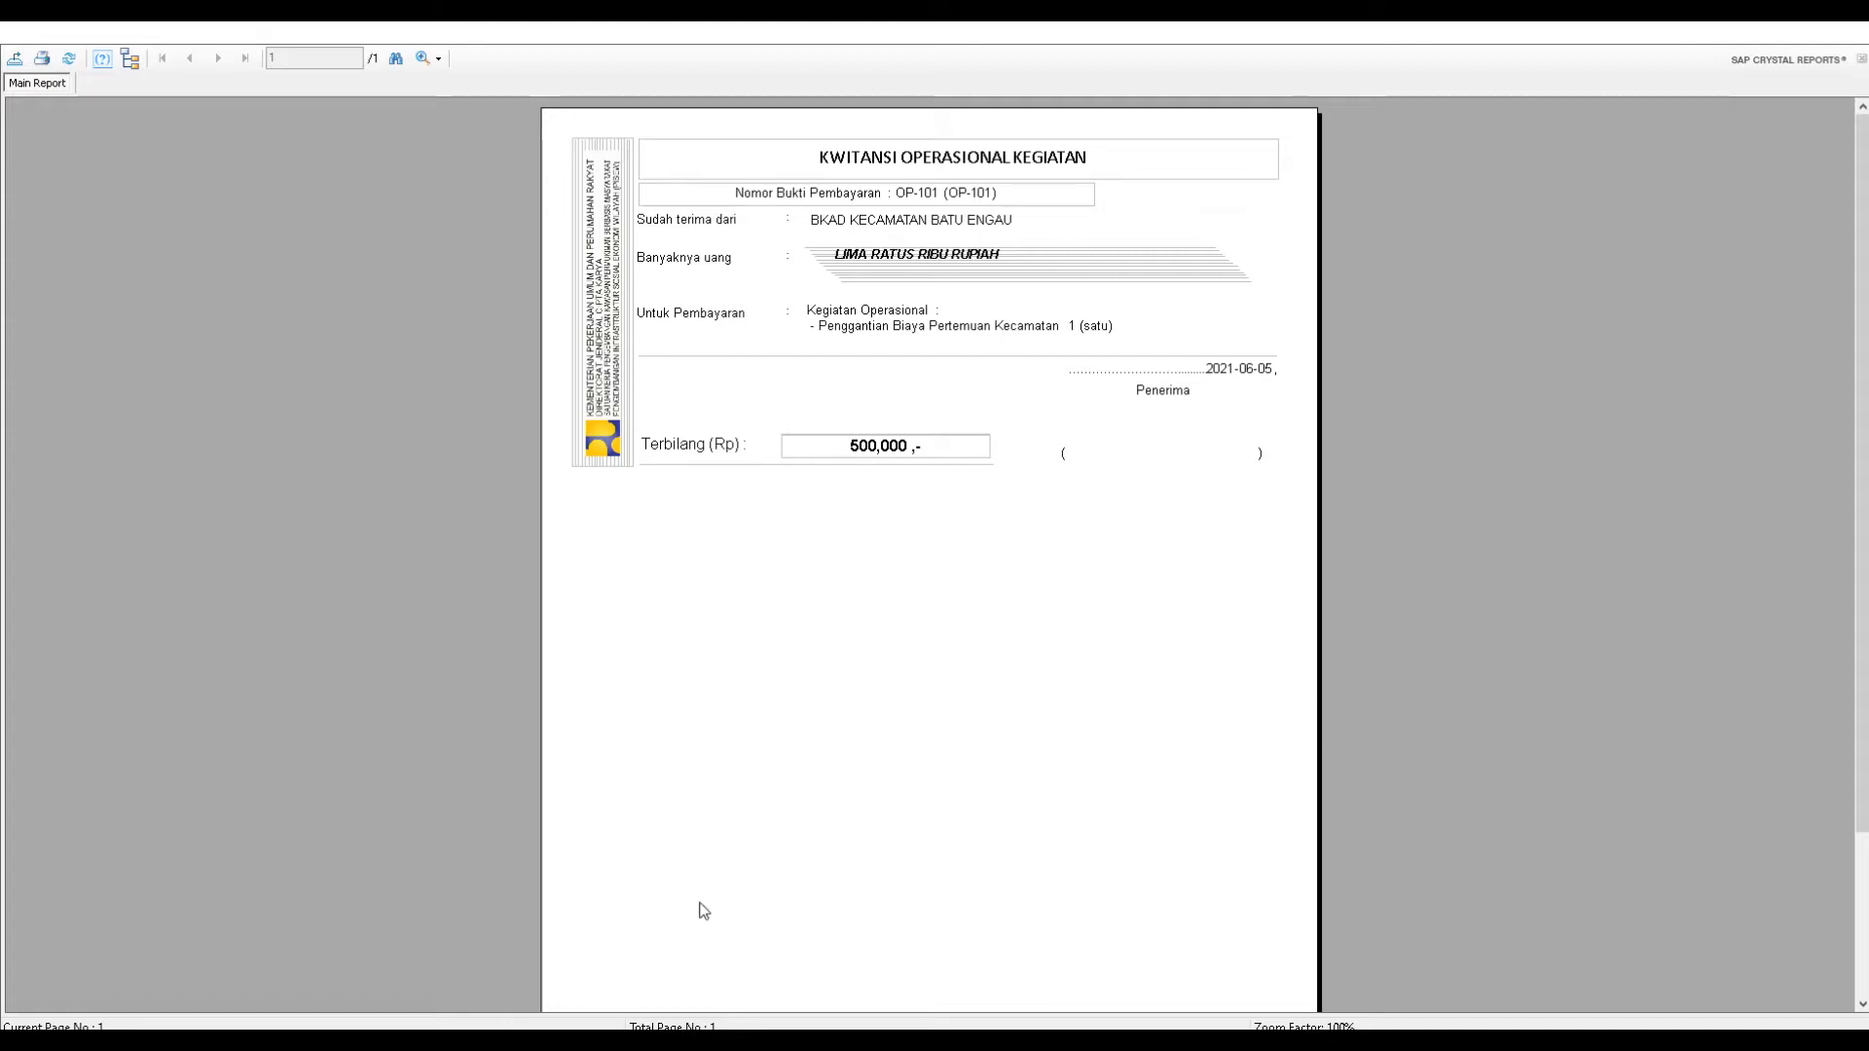
pyautogui.scroll(-3, 1211, 626)
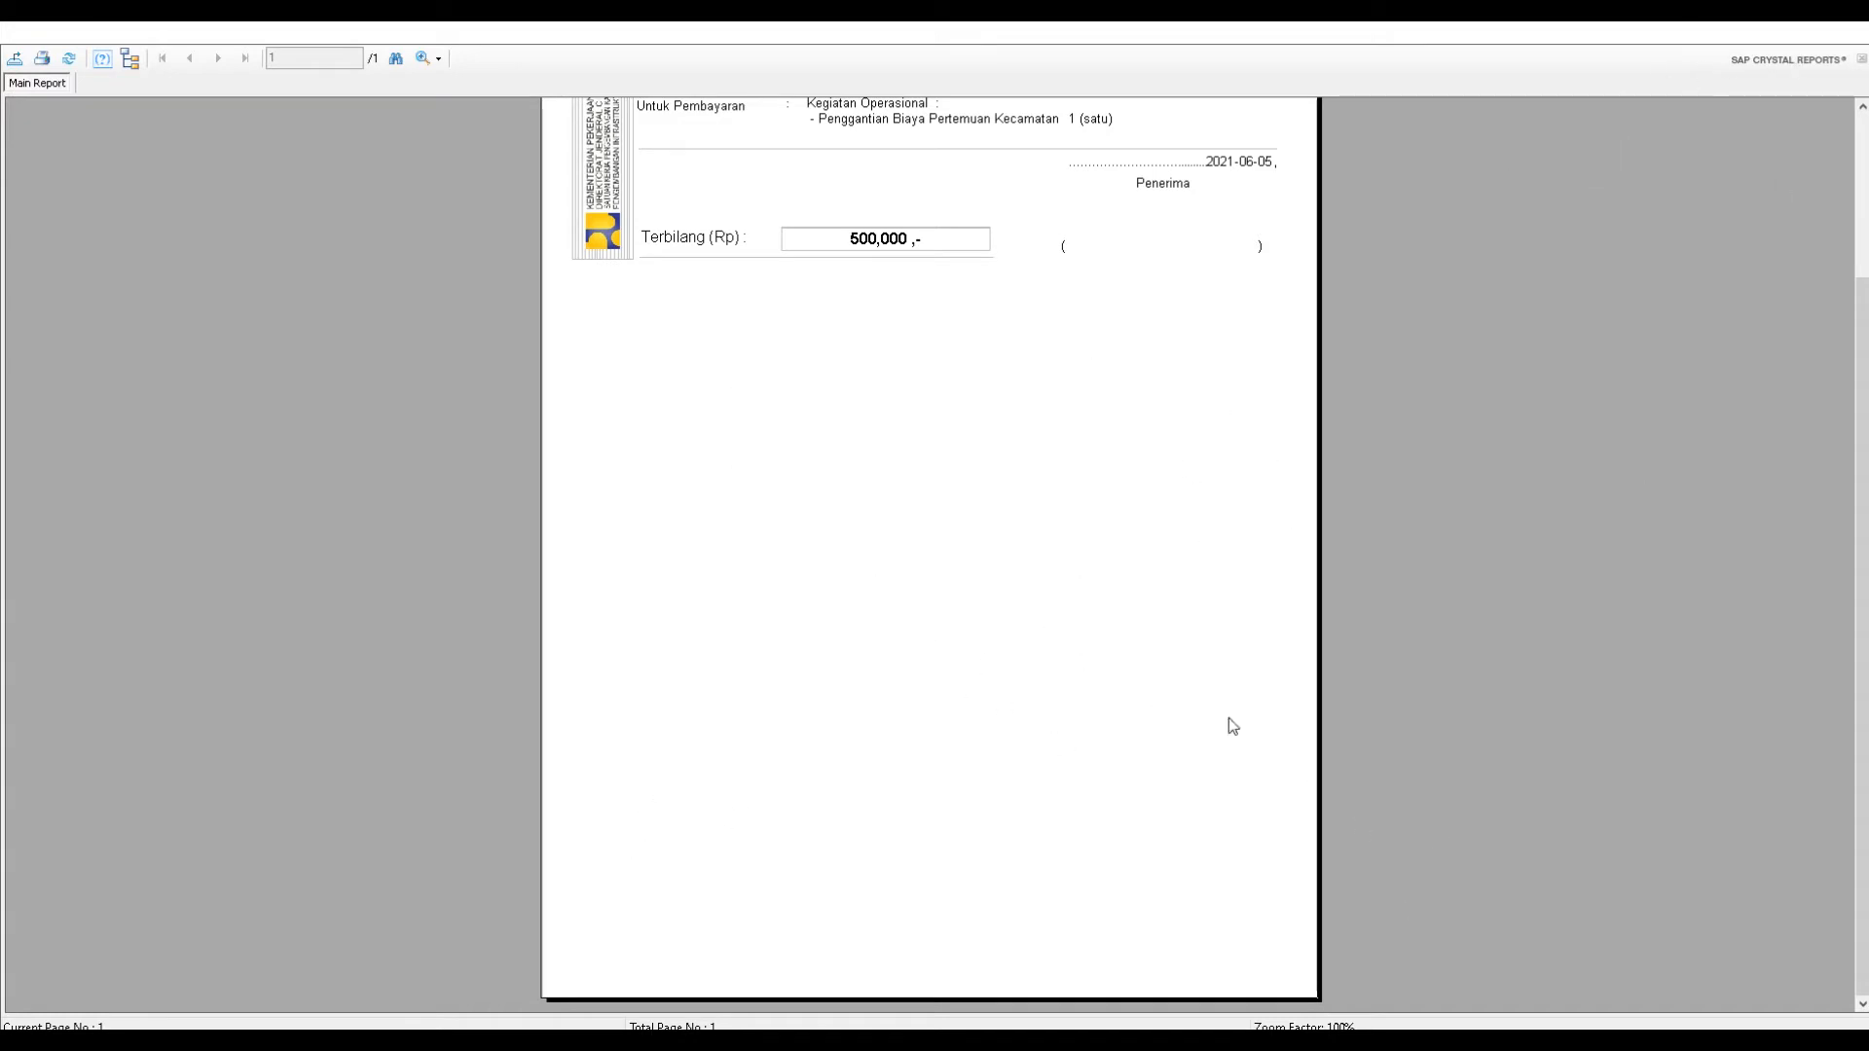
pyautogui.click(1611, 244)
pyautogui.moveTo(1081, 33); pyautogui.dragTo(1159, 53)
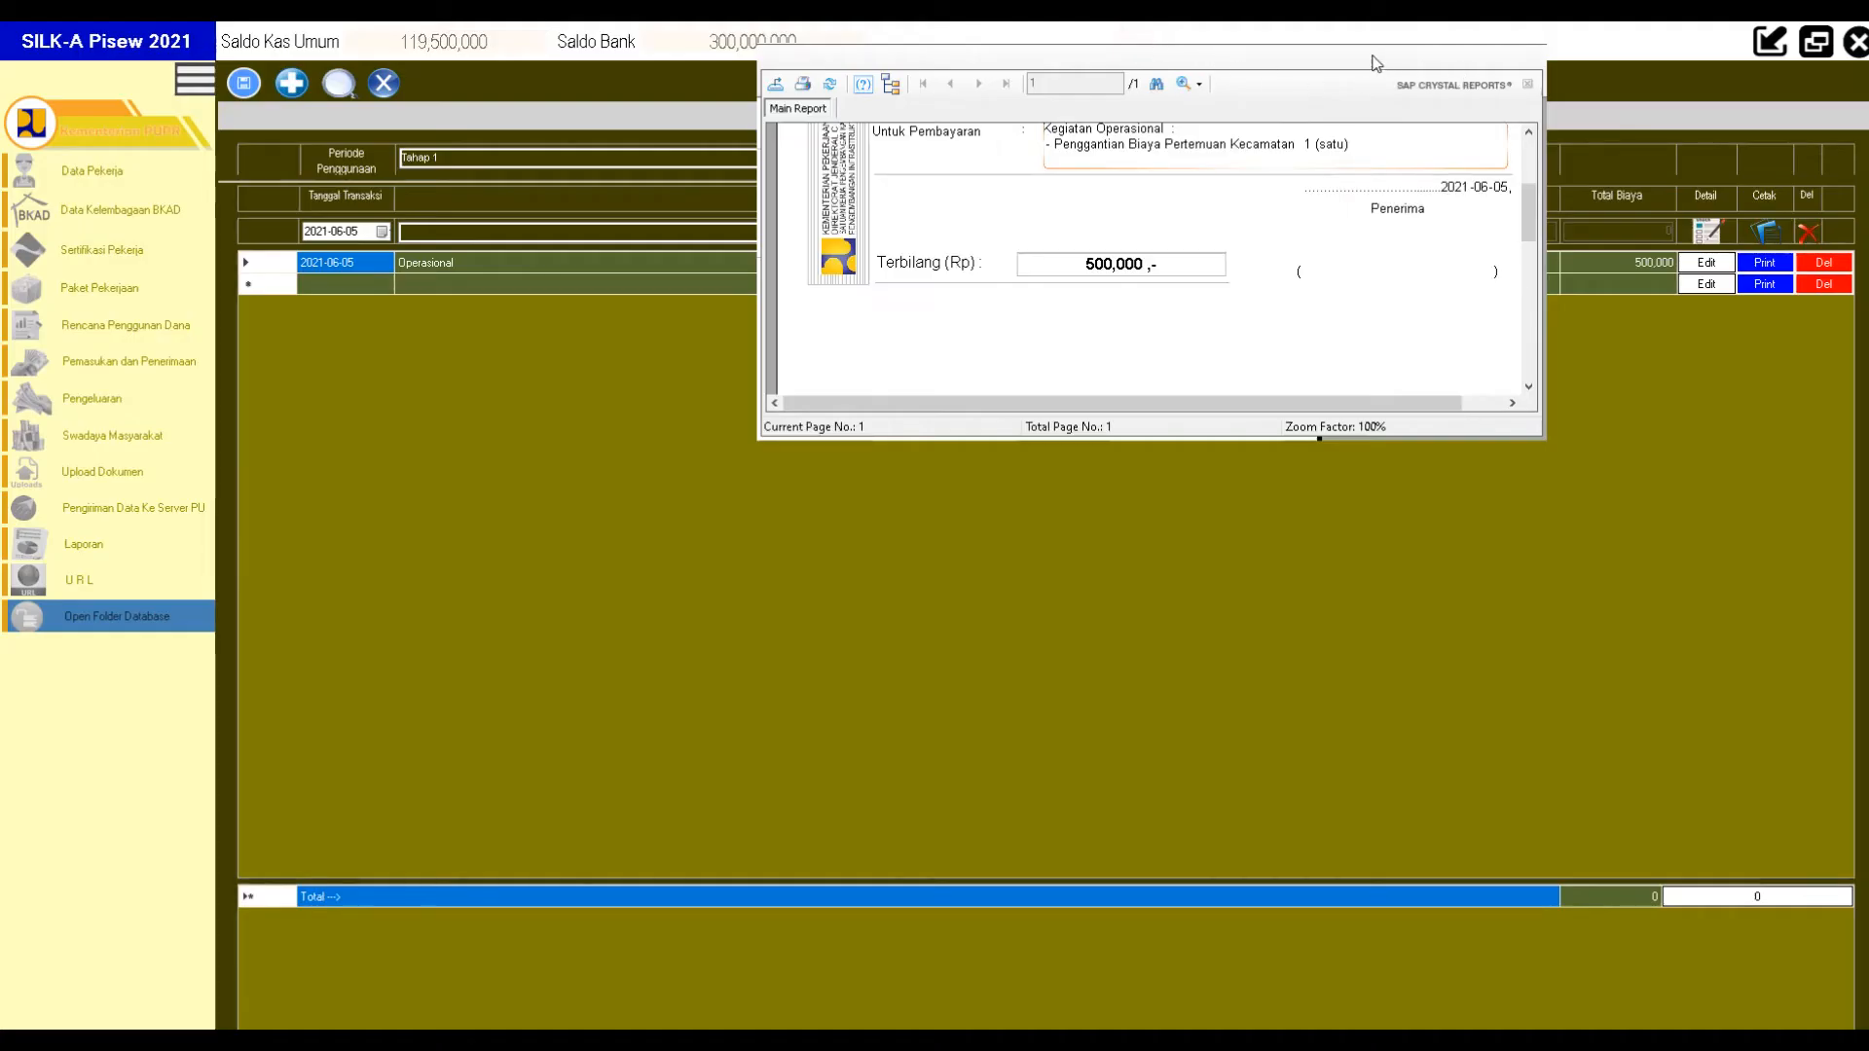
pyautogui.moveTo(1372, 65); pyautogui.dragTo(1355, 87)
pyautogui.rightClick(1358, 88)
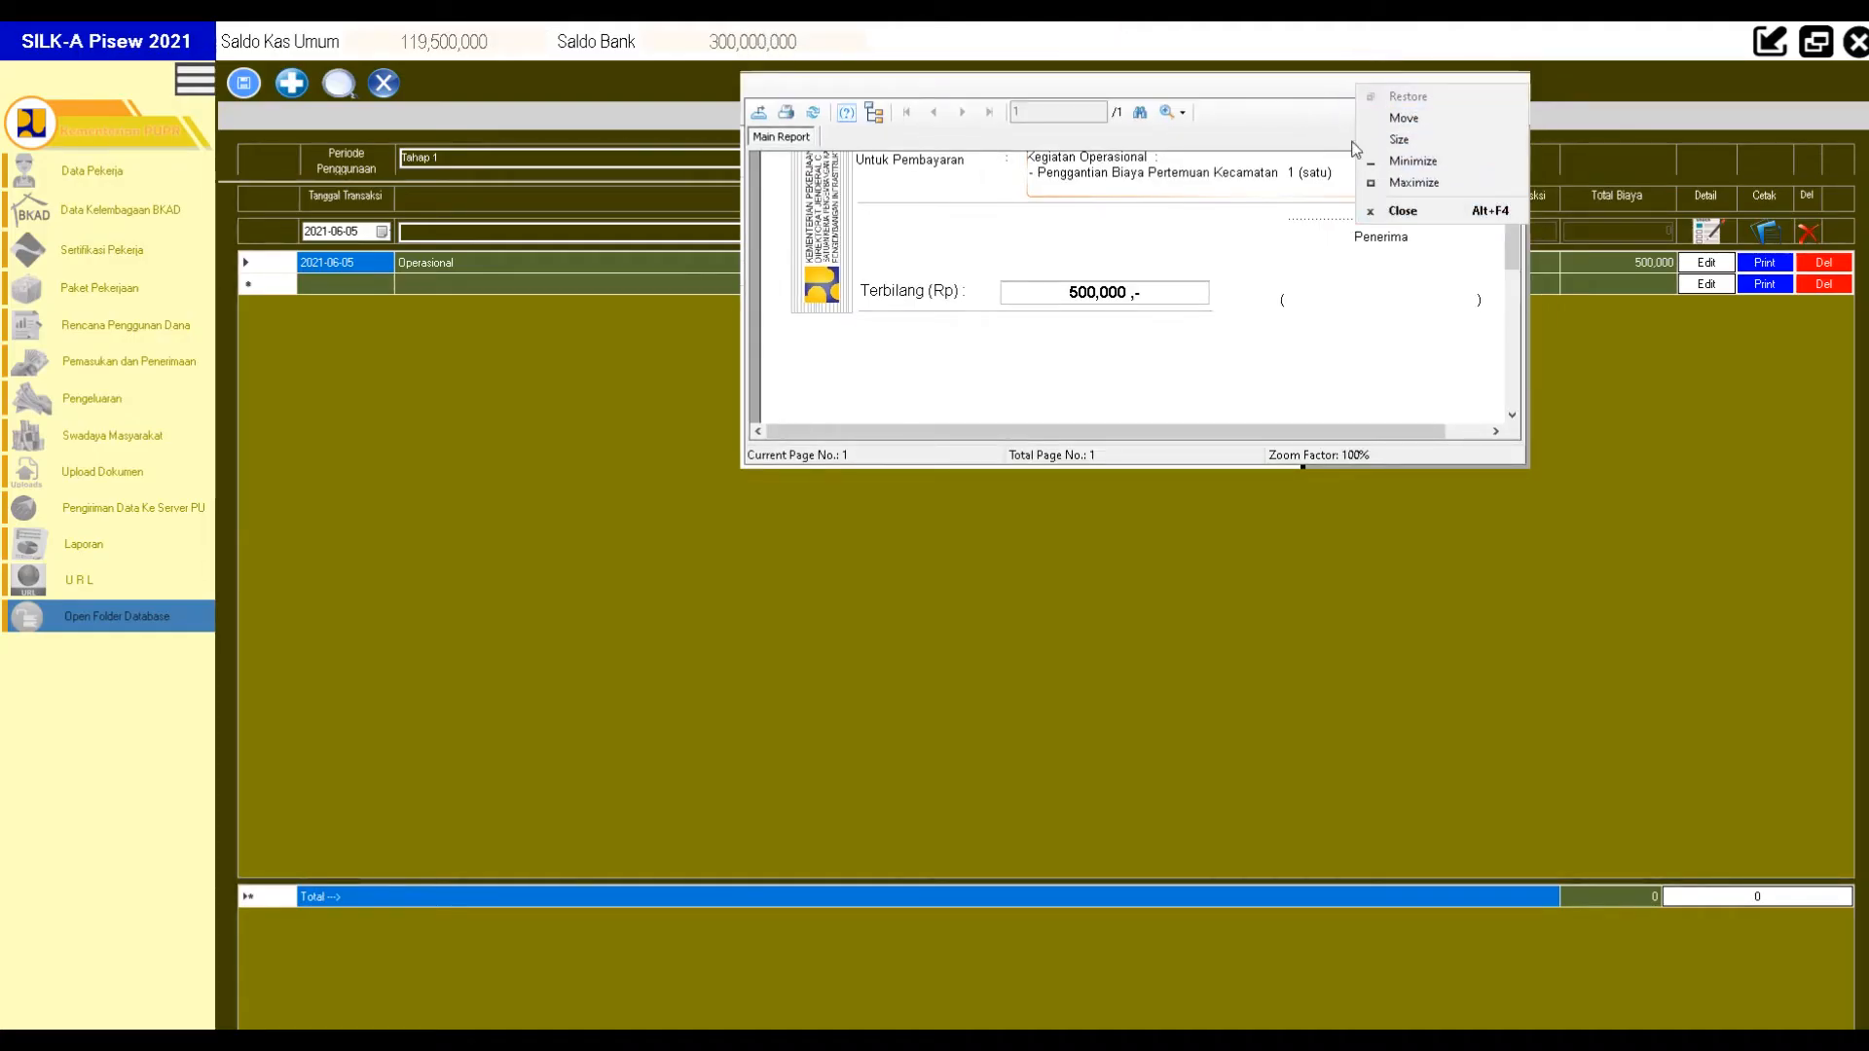
pyautogui.click(1423, 211)
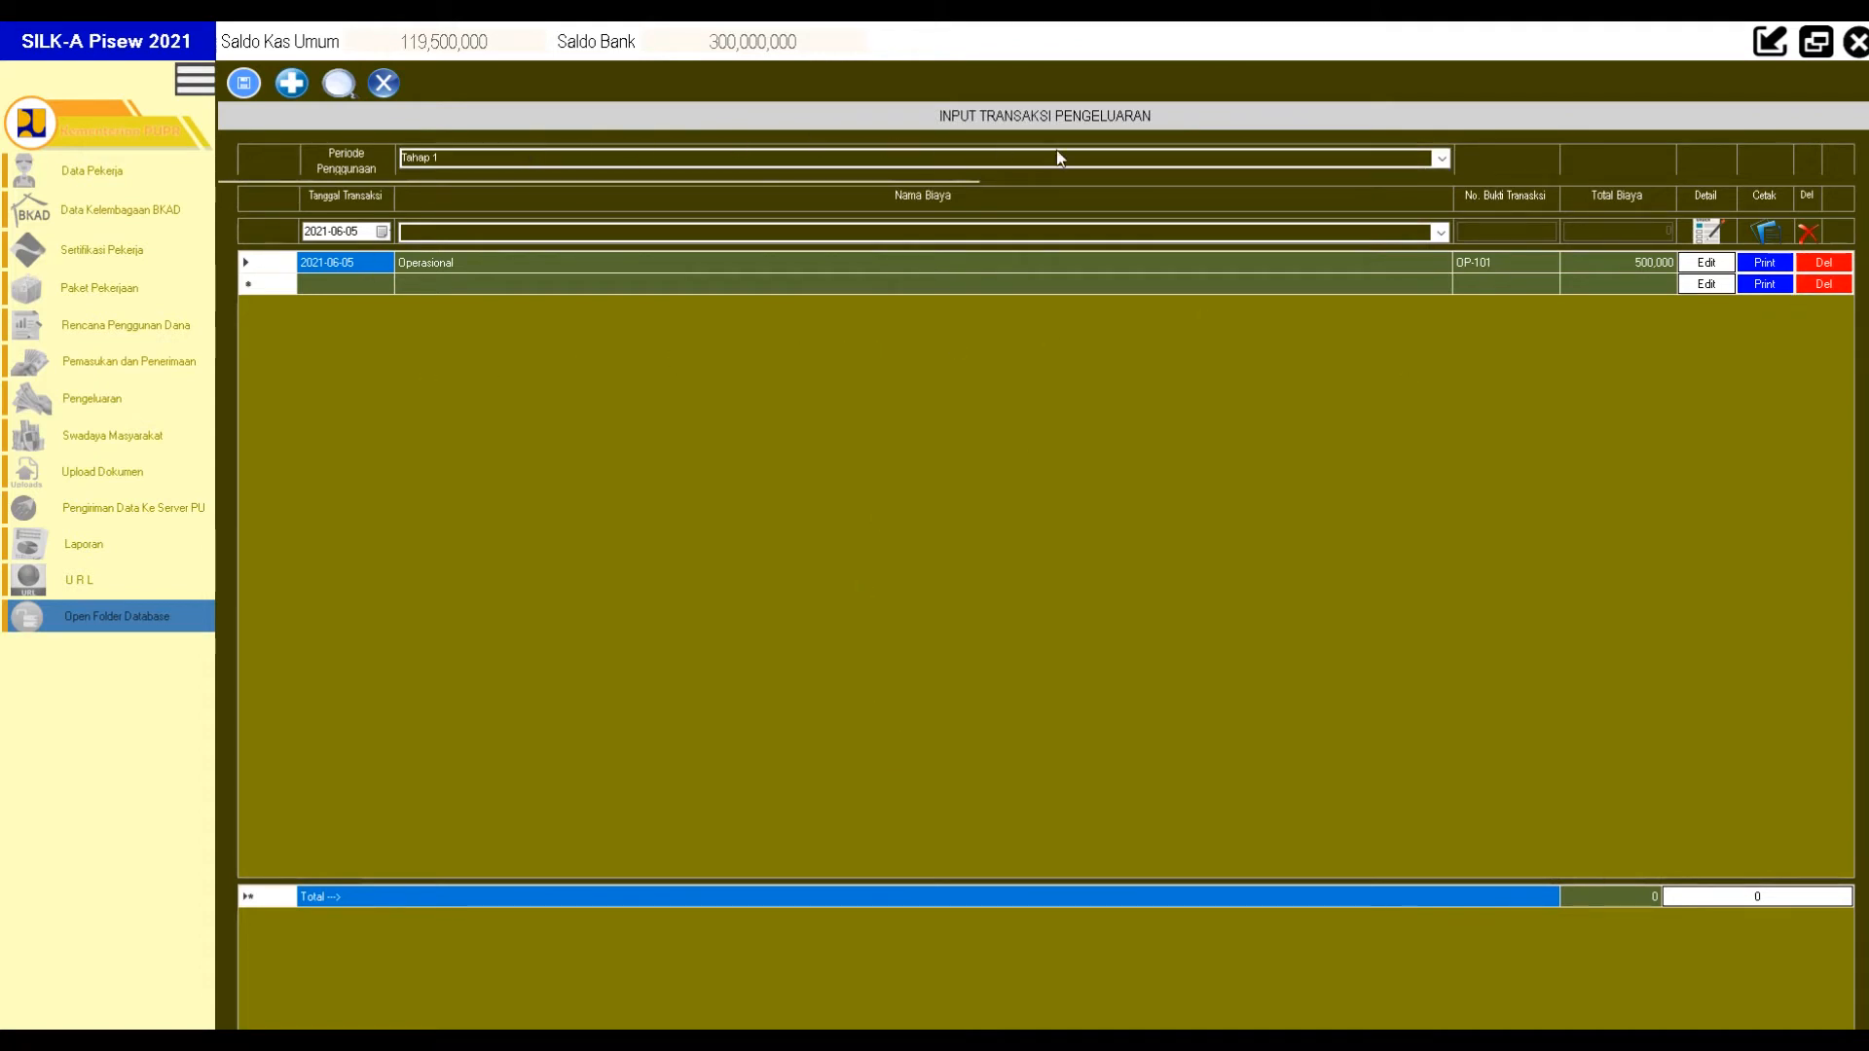
# Refresh the Tahap 1 expense list and examine the Operasional transaction and its summary total.
pyautogui.click(345, 96)
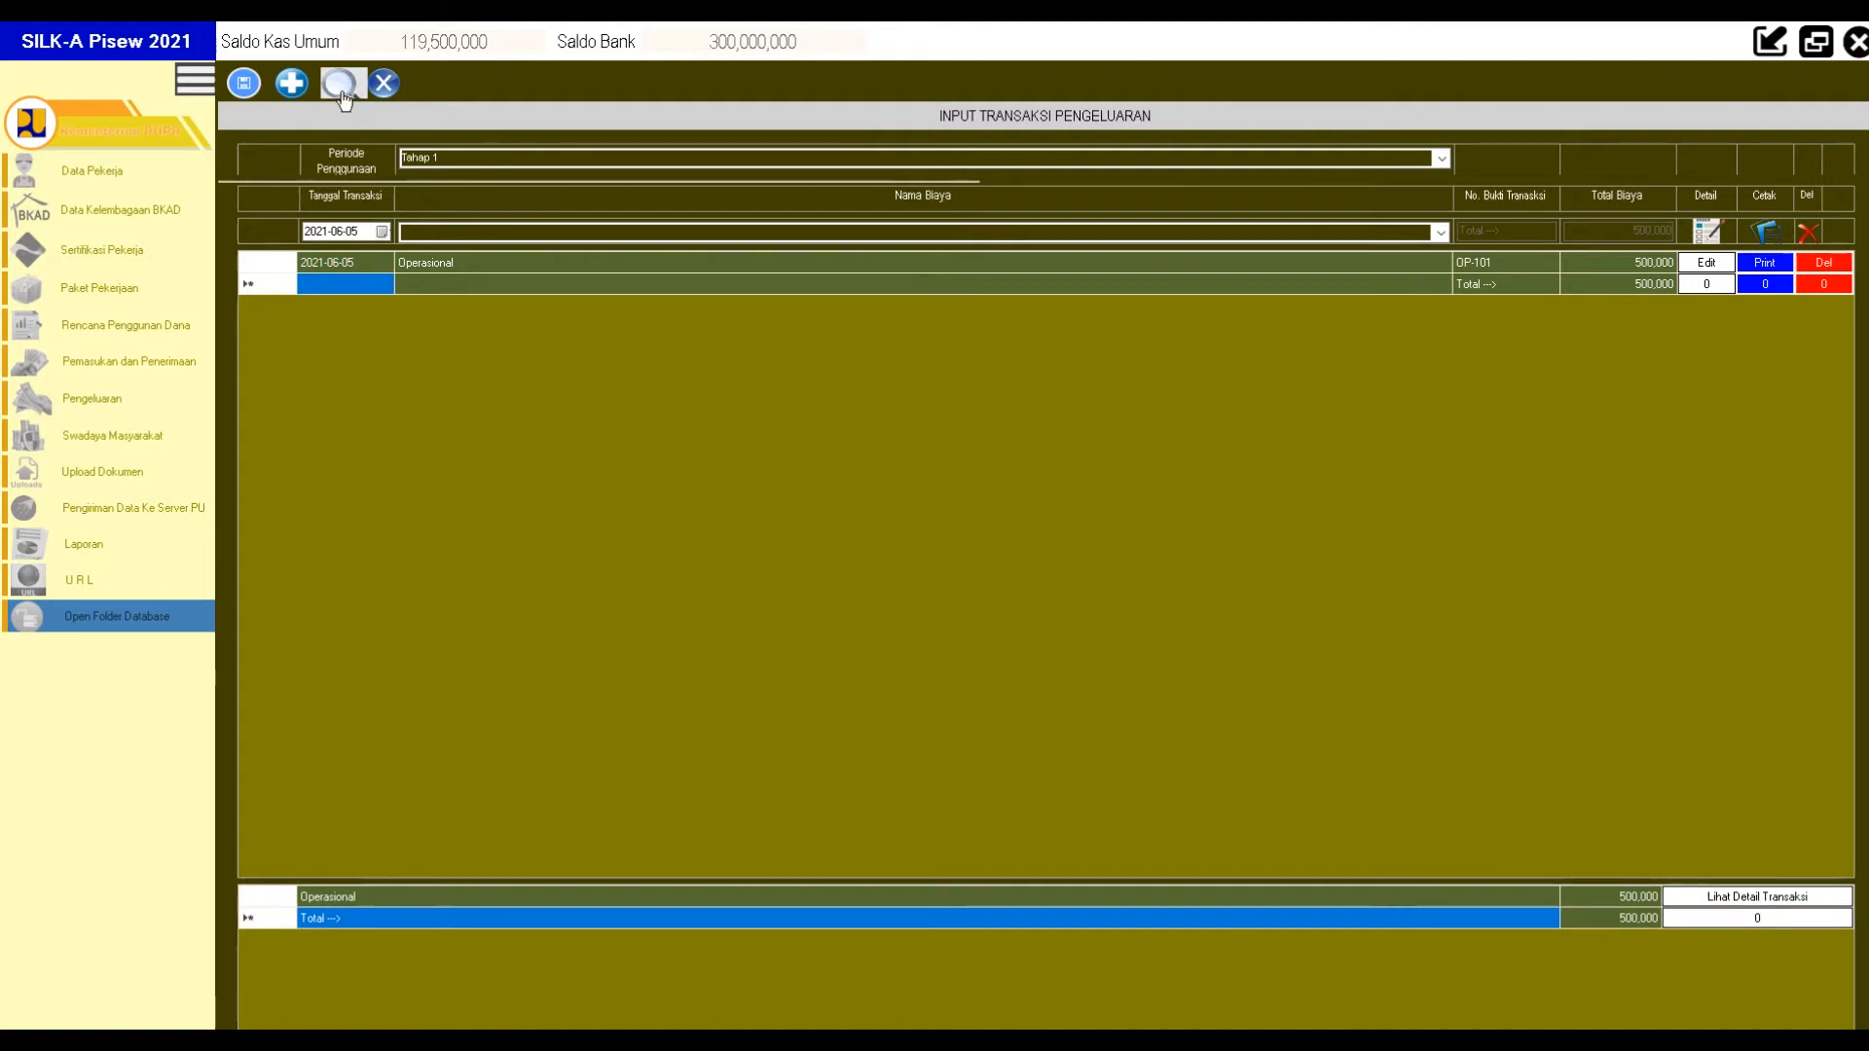
pyautogui.click(343, 97)
pyautogui.click(526, 164)
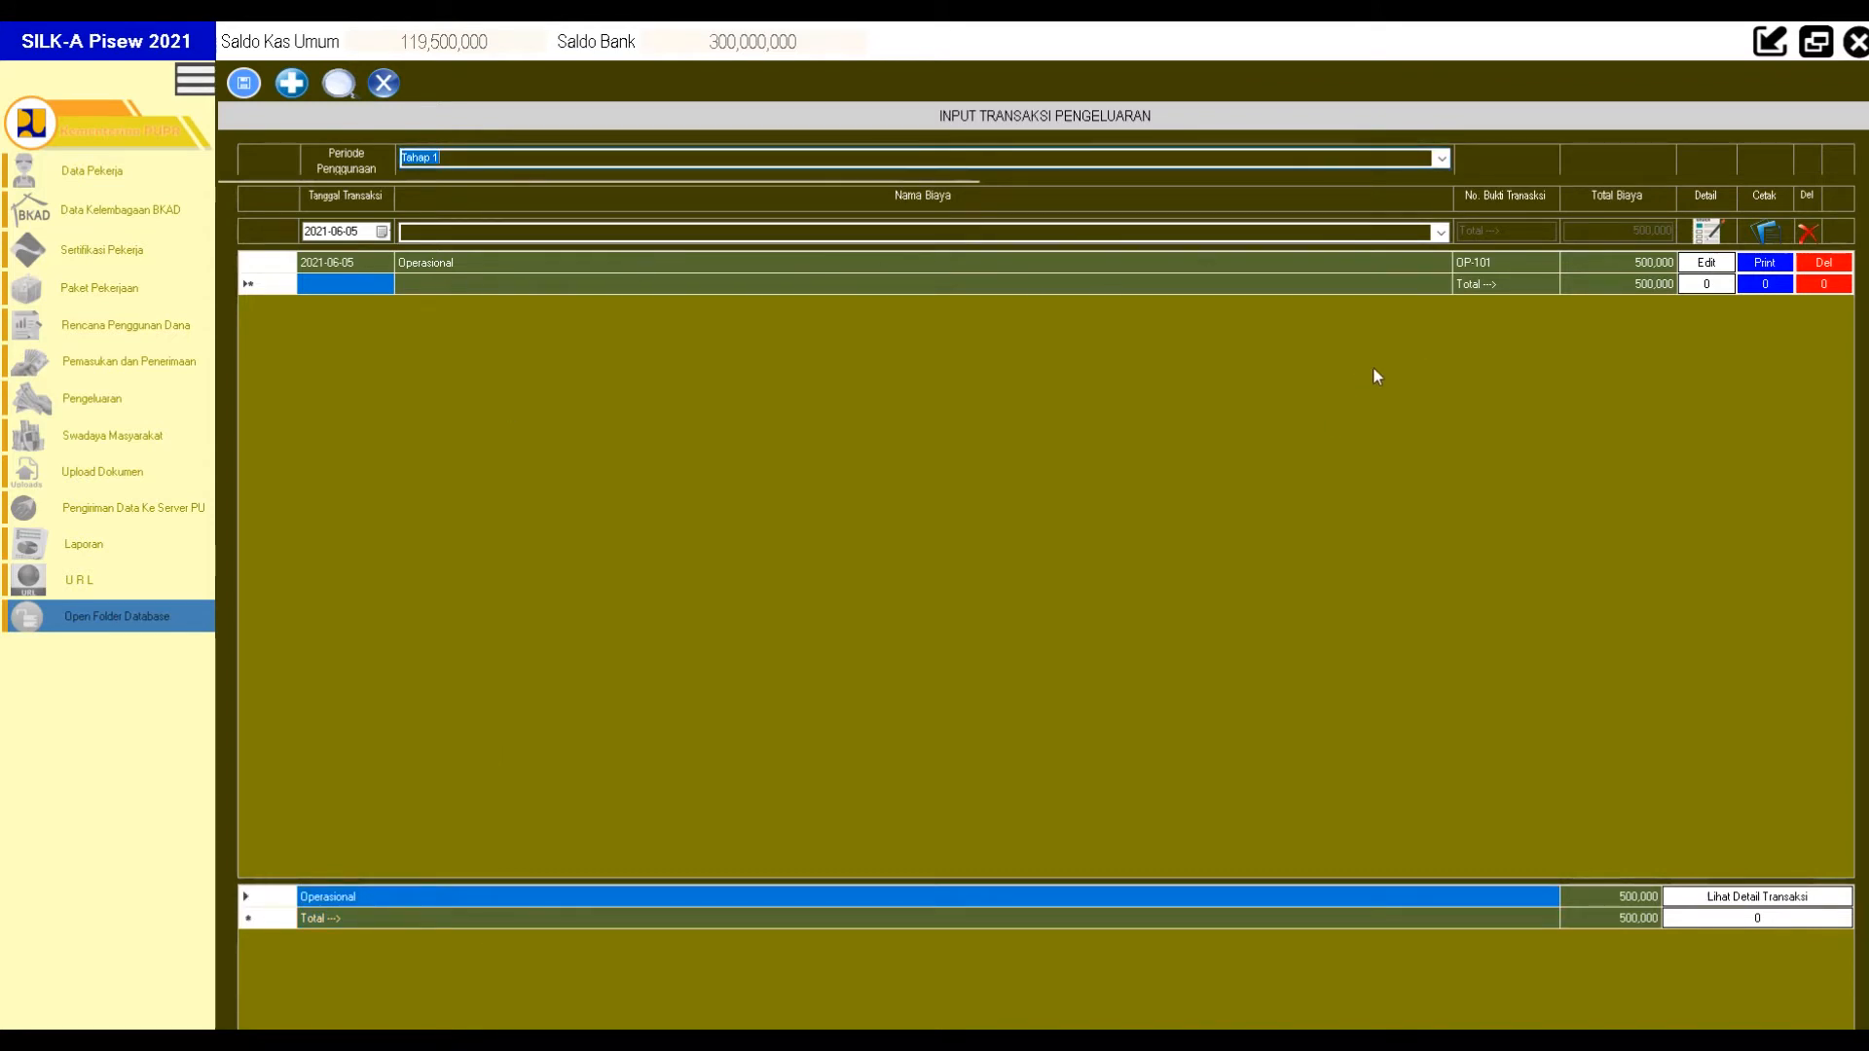
pyautogui.click(548, 903)
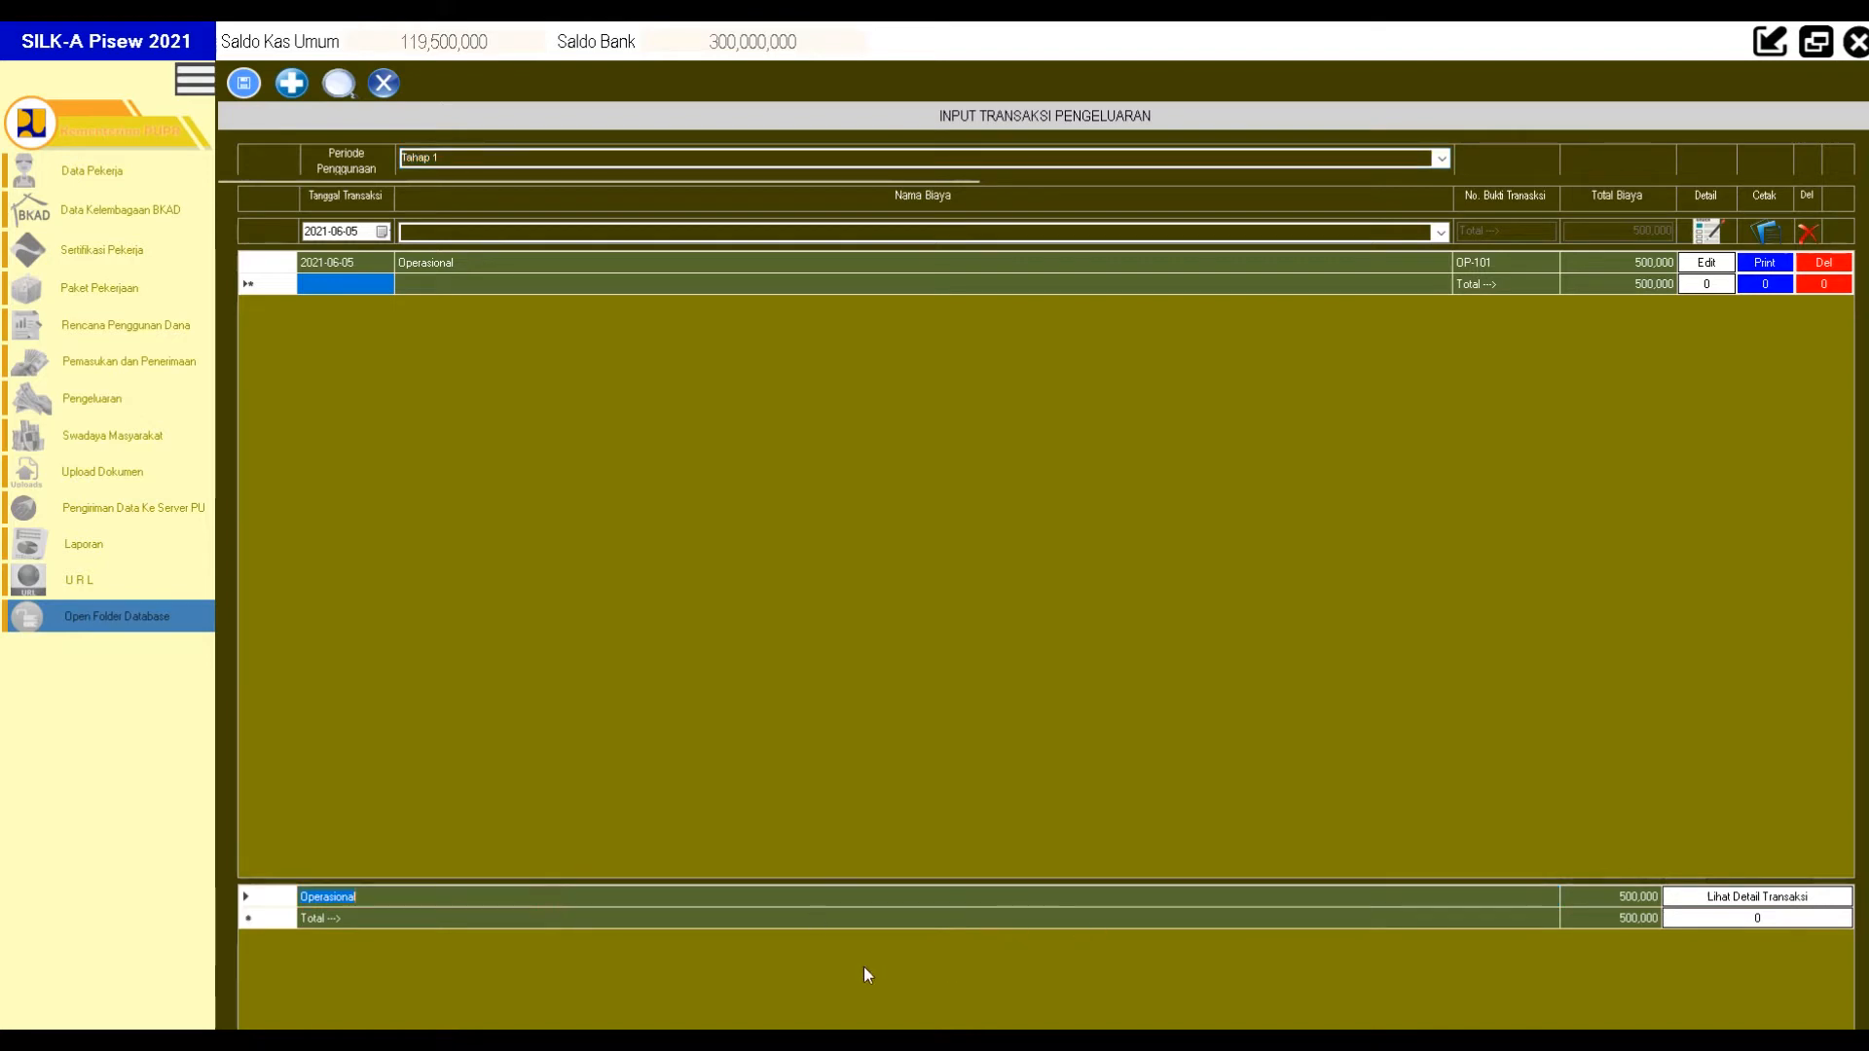
pyautogui.click(350, 85)
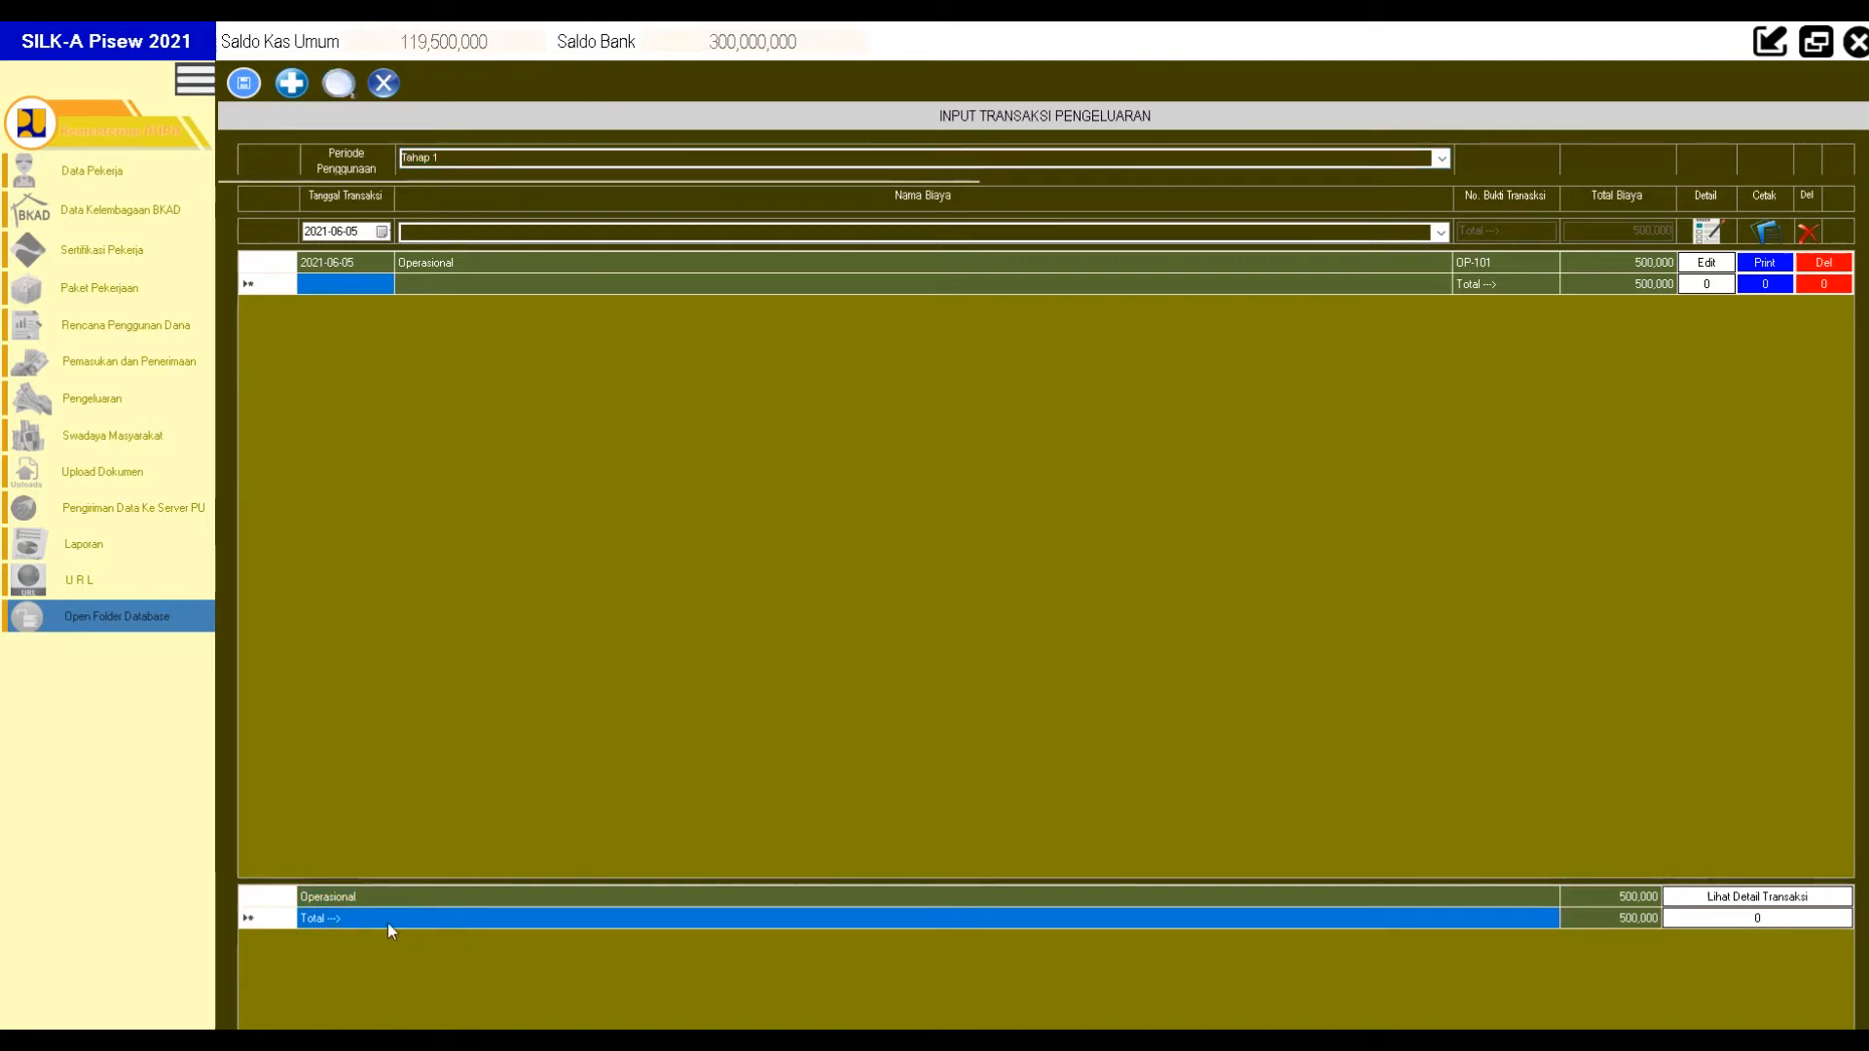
pyautogui.click(1440, 157)
pyautogui.click(1440, 157)
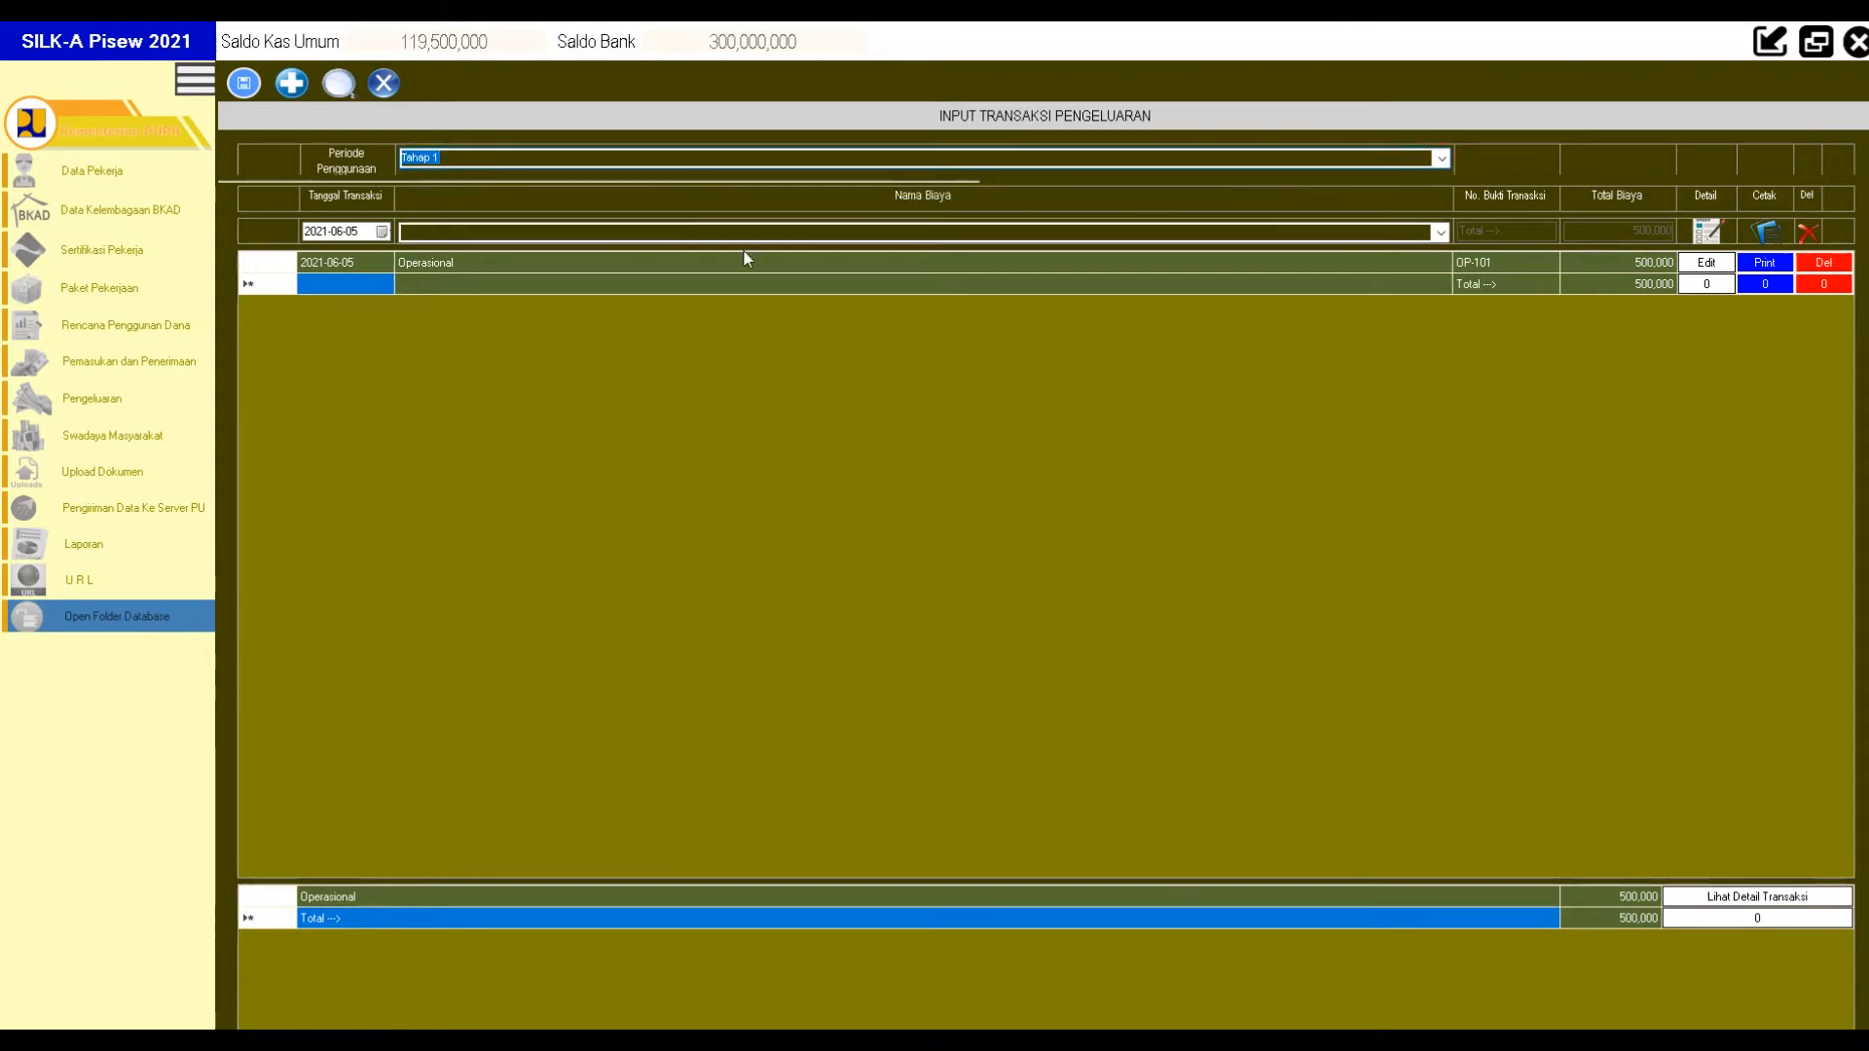
pyautogui.click(1389, 919)
pyautogui.click(1730, 916)
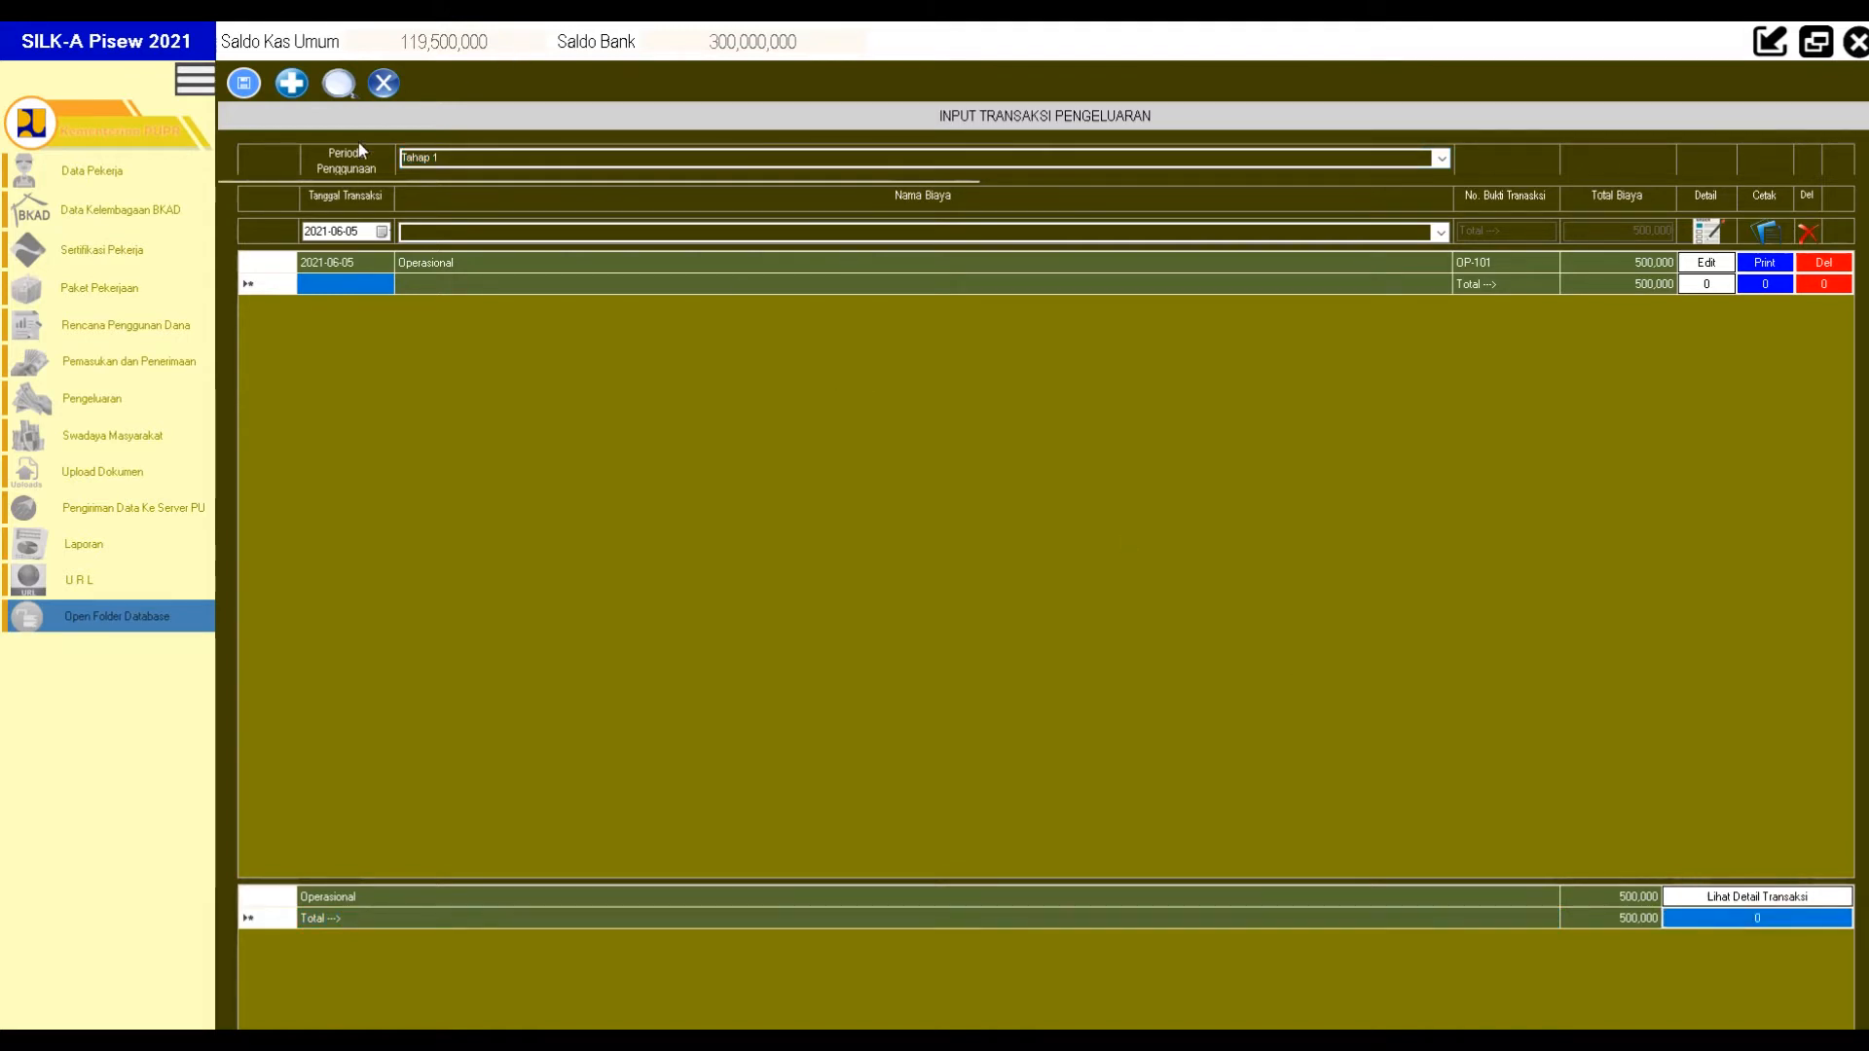
# Start another Tahap 1 Operasional expense dated 2021-06-05 and open its detail entry form.
pyautogui.click(1441, 158)
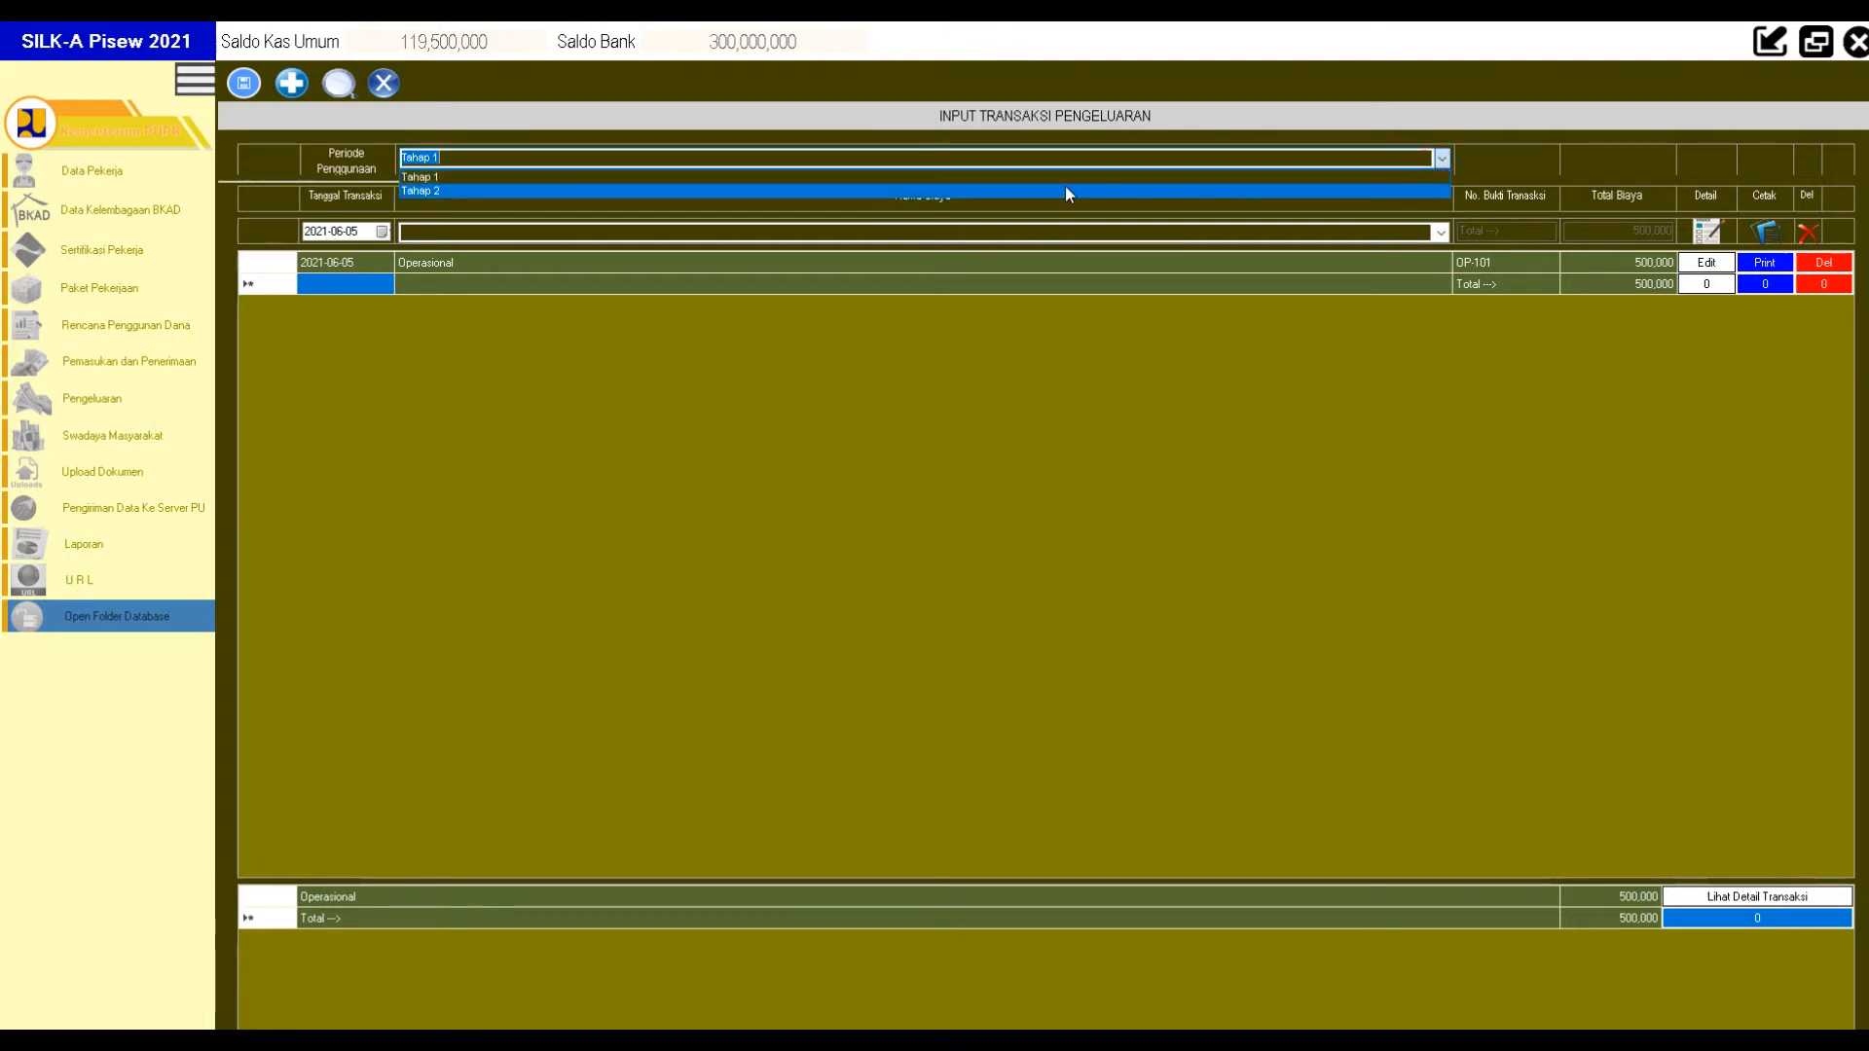
pyautogui.click(506, 170)
pyautogui.click(382, 231)
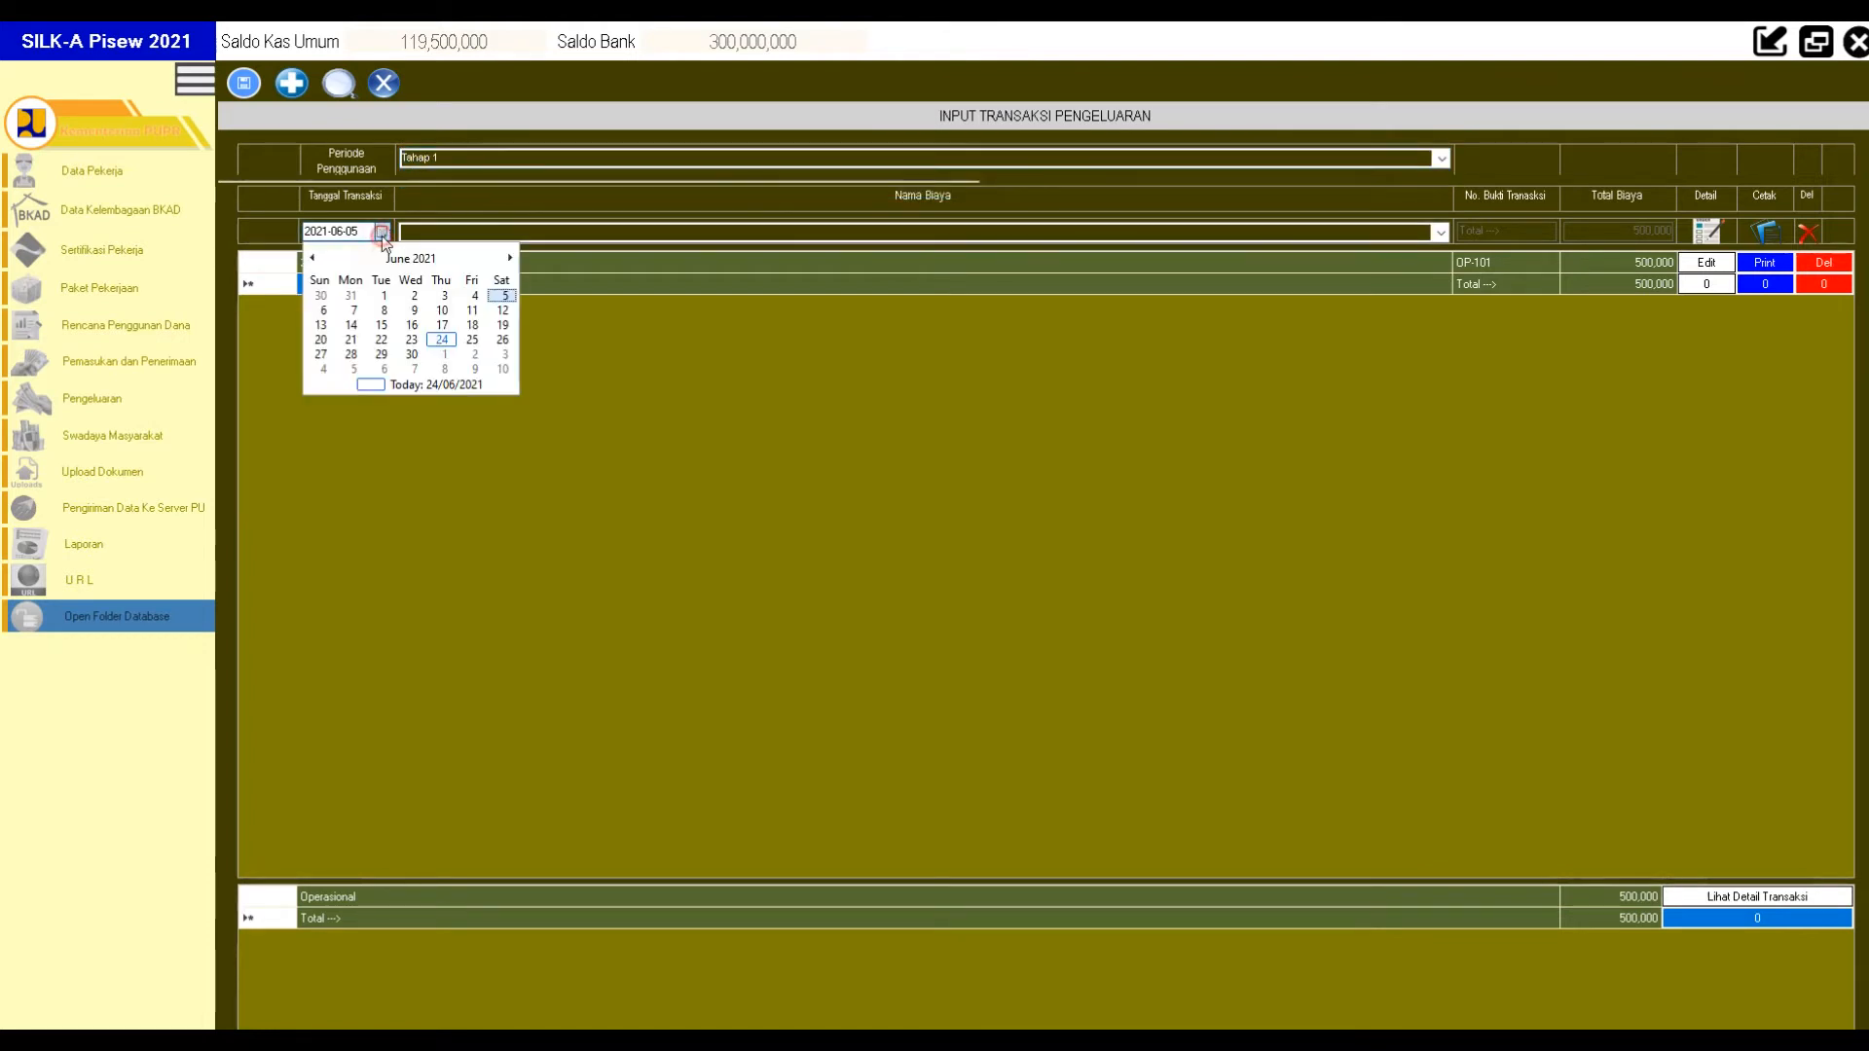
pyautogui.click(503, 297)
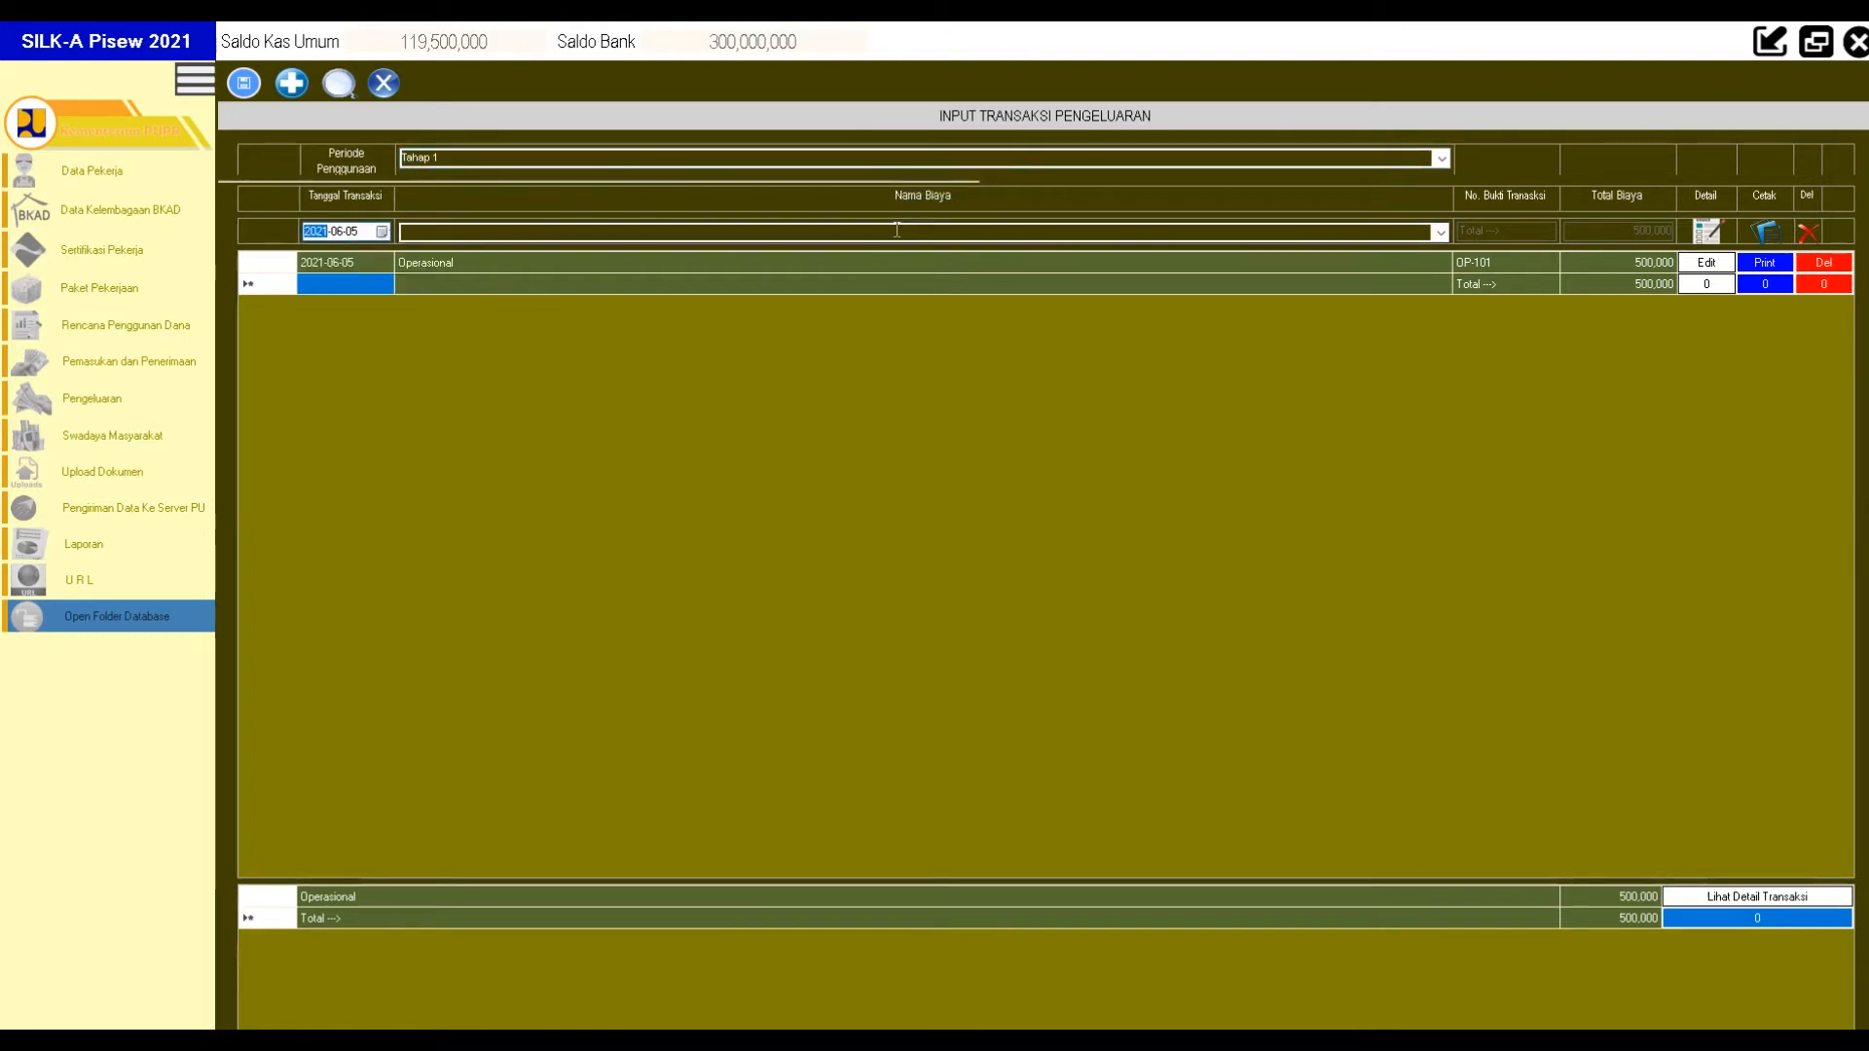
pyautogui.click(1441, 233)
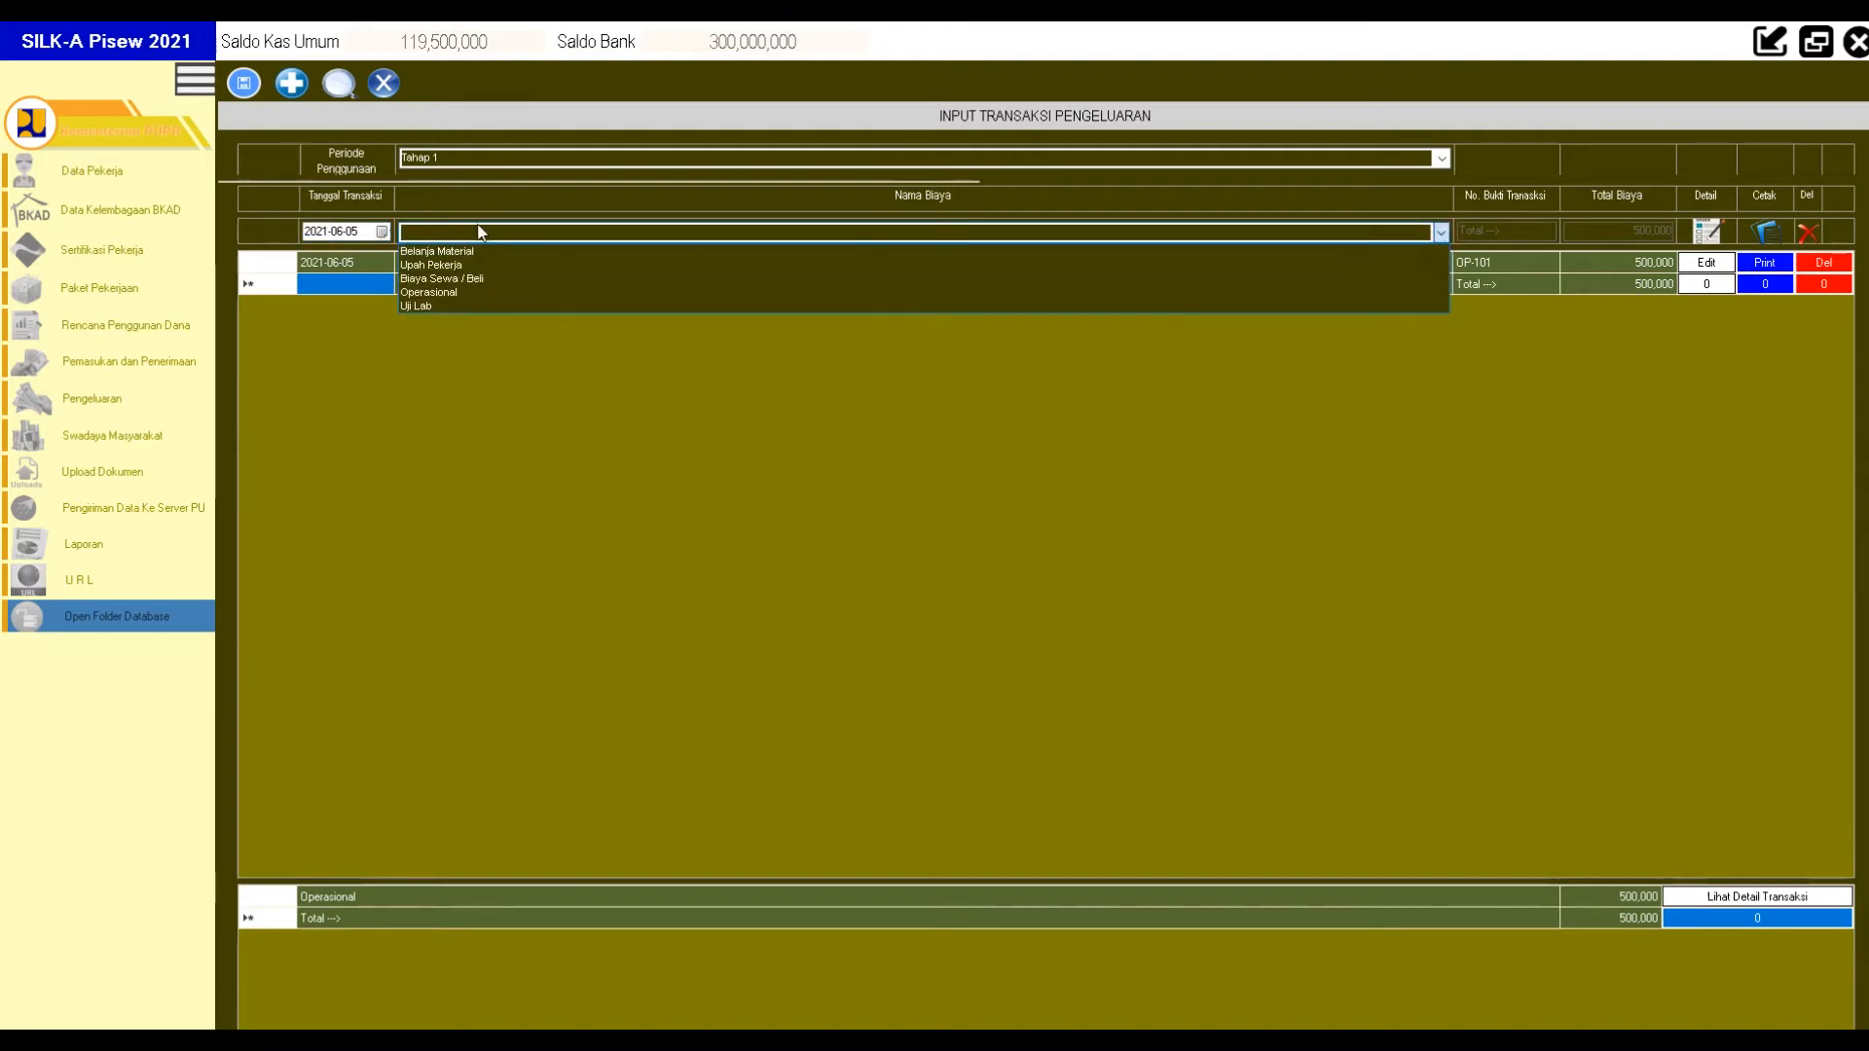
pyautogui.click(460, 292)
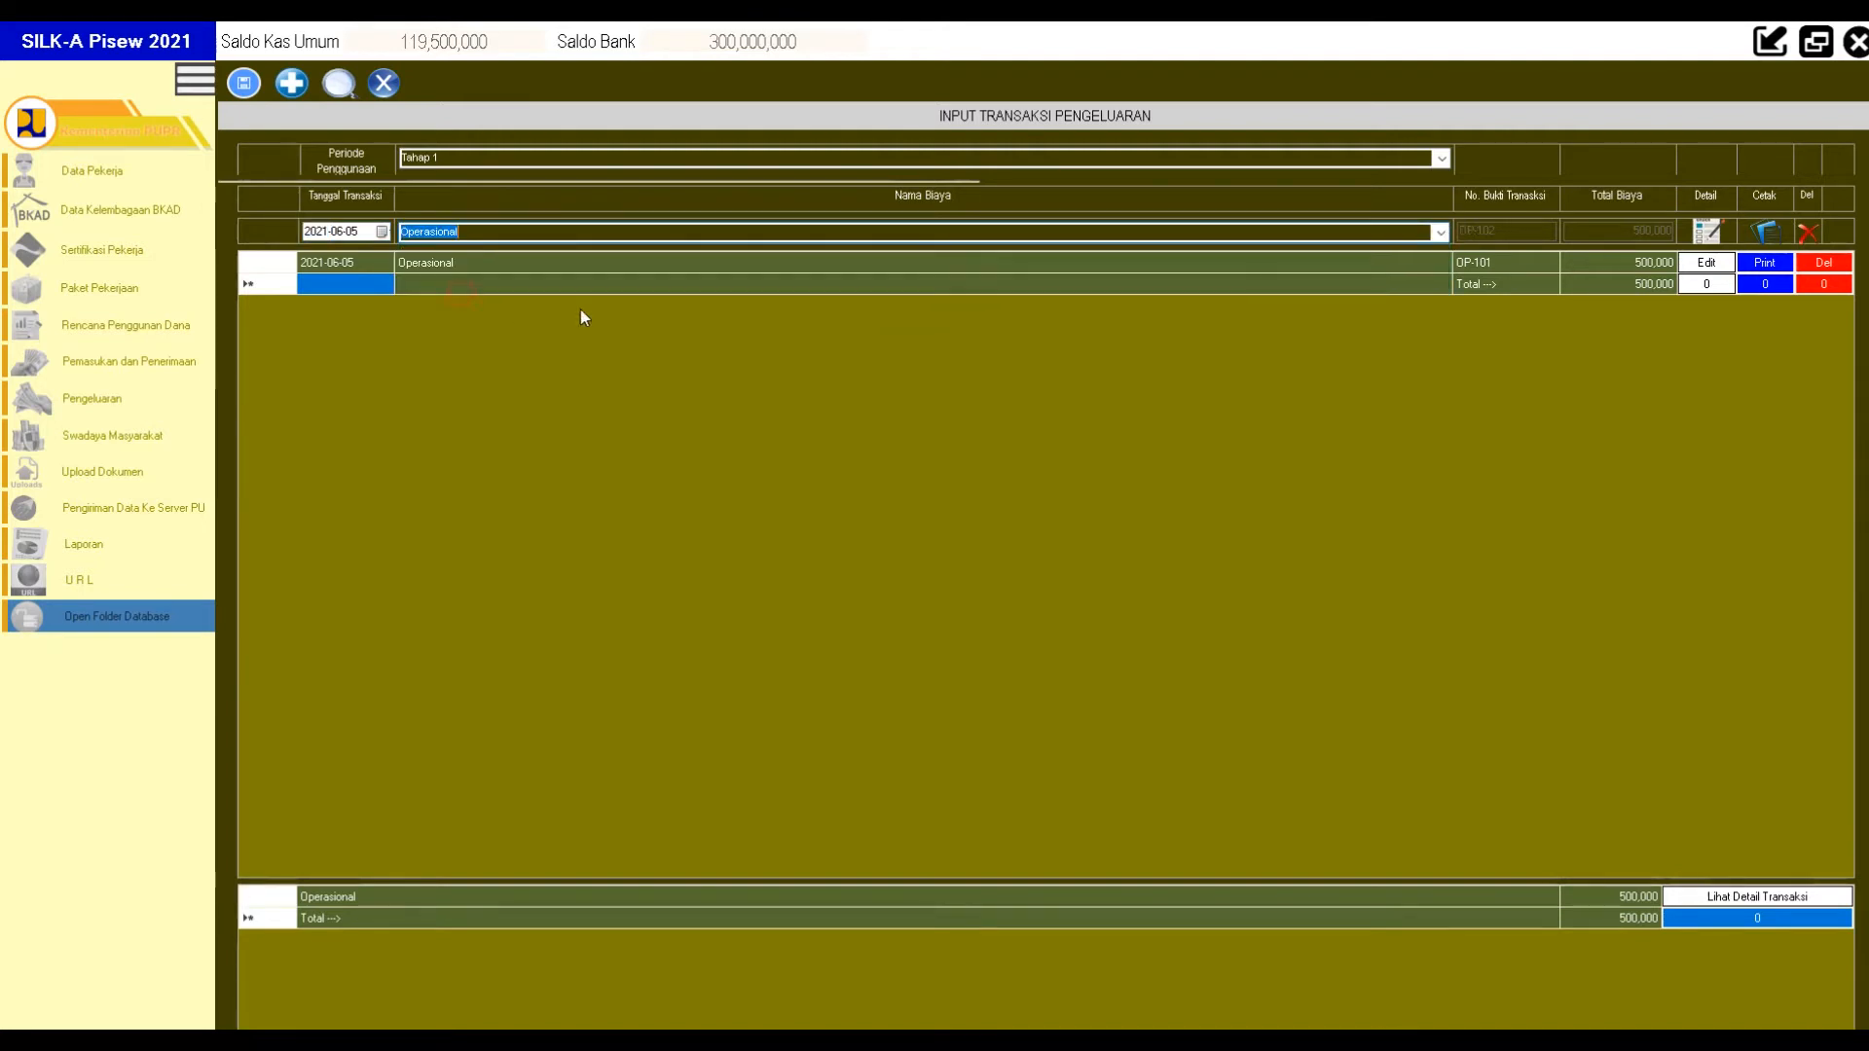
pyautogui.click(1716, 240)
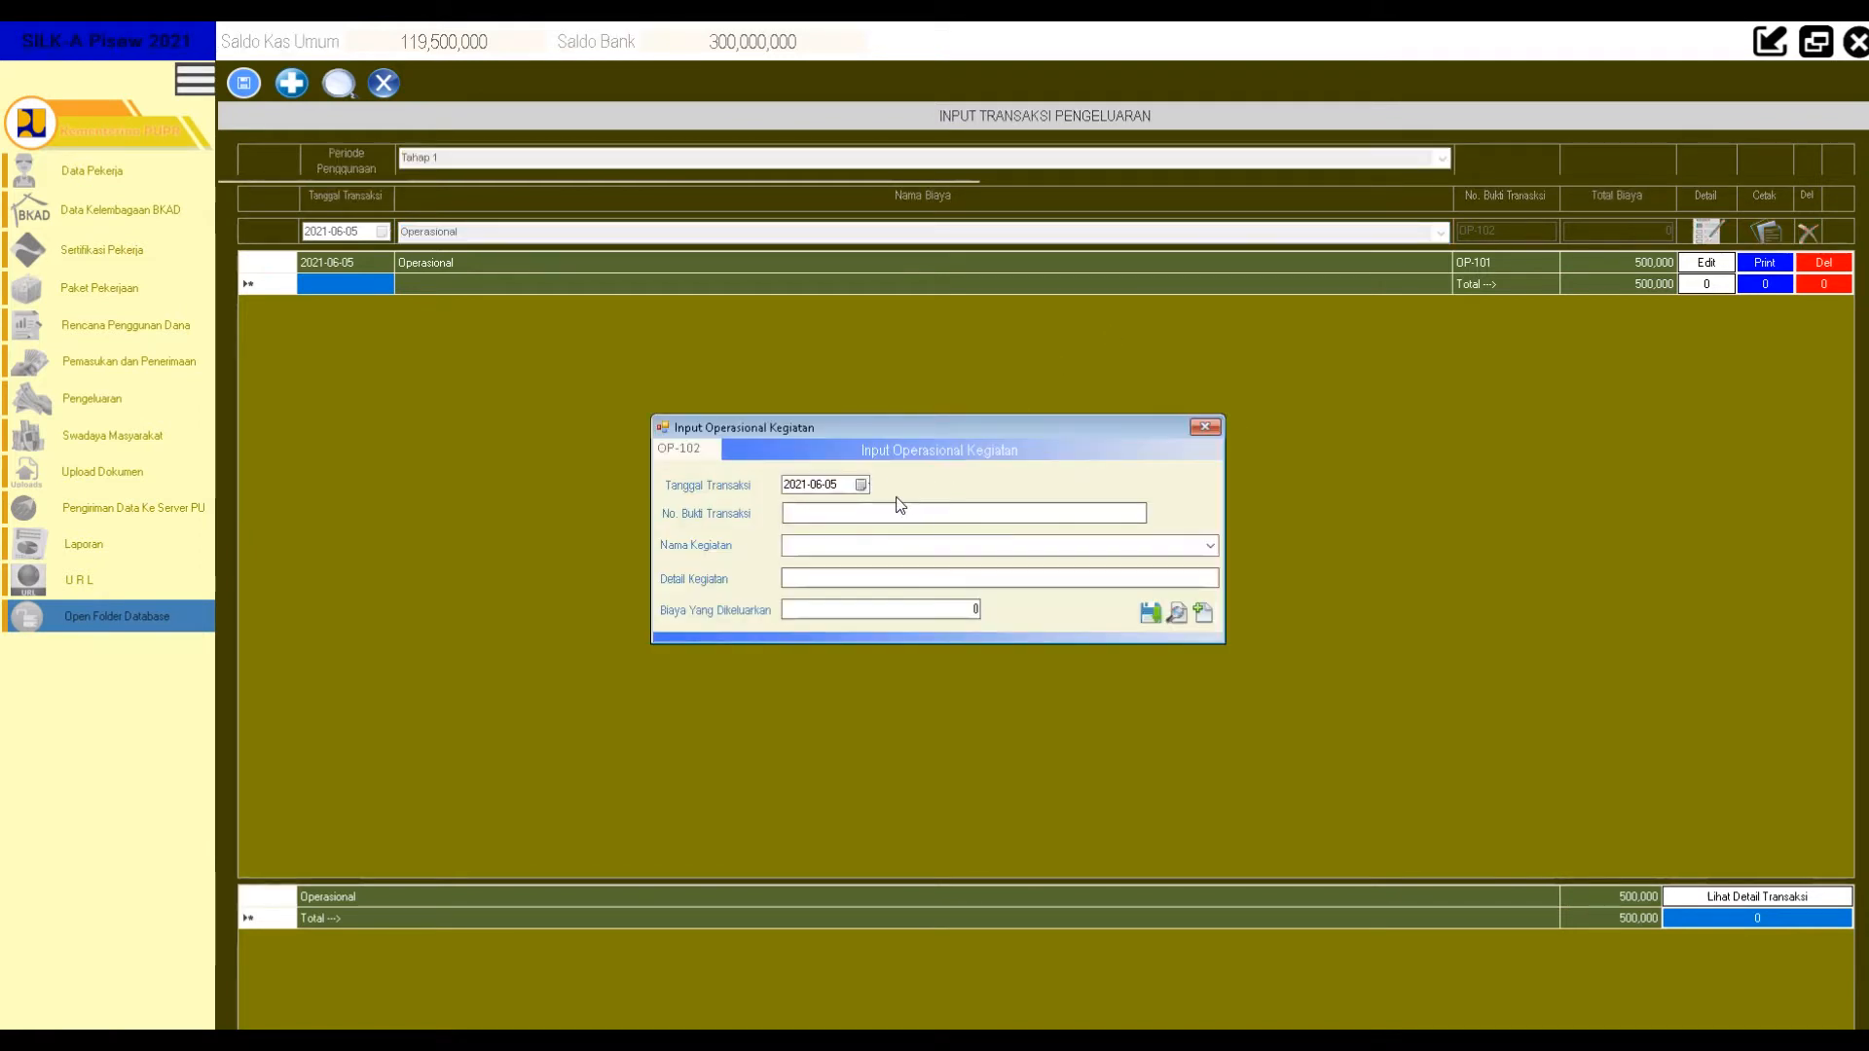
# Enter OP-102 as the No. Bukti Transaksi and choose Biaya Pencatatan Notaris as the Nama Kegiatan.
pyautogui.click(833, 511)
pyautogui.write('0')
pyautogui.write('op')
pyautogui.write('-102')
pyautogui.moveTo(798, 513); pyautogui.dragTo(712, 513)
pyautogui.write('OP')
pyautogui.press('Tab')
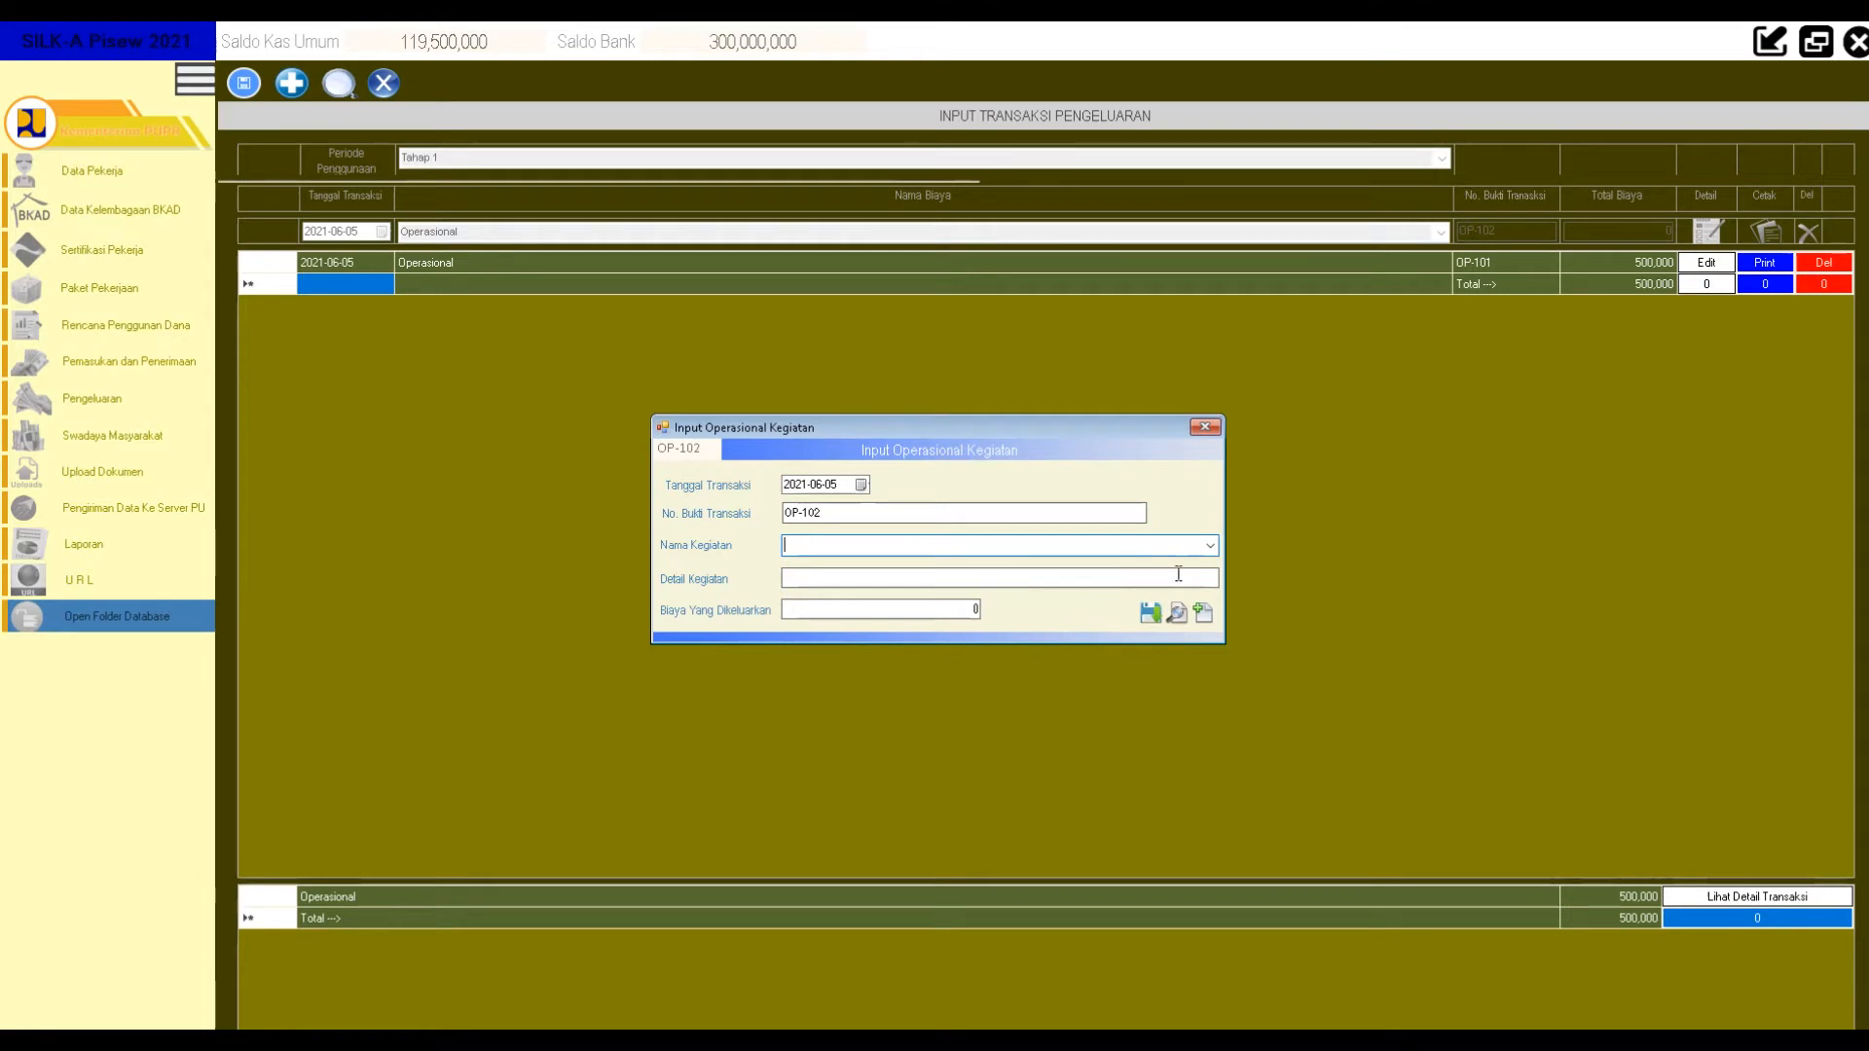
pyautogui.click(1209, 546)
pyautogui.click(1211, 547)
pyautogui.click(1211, 548)
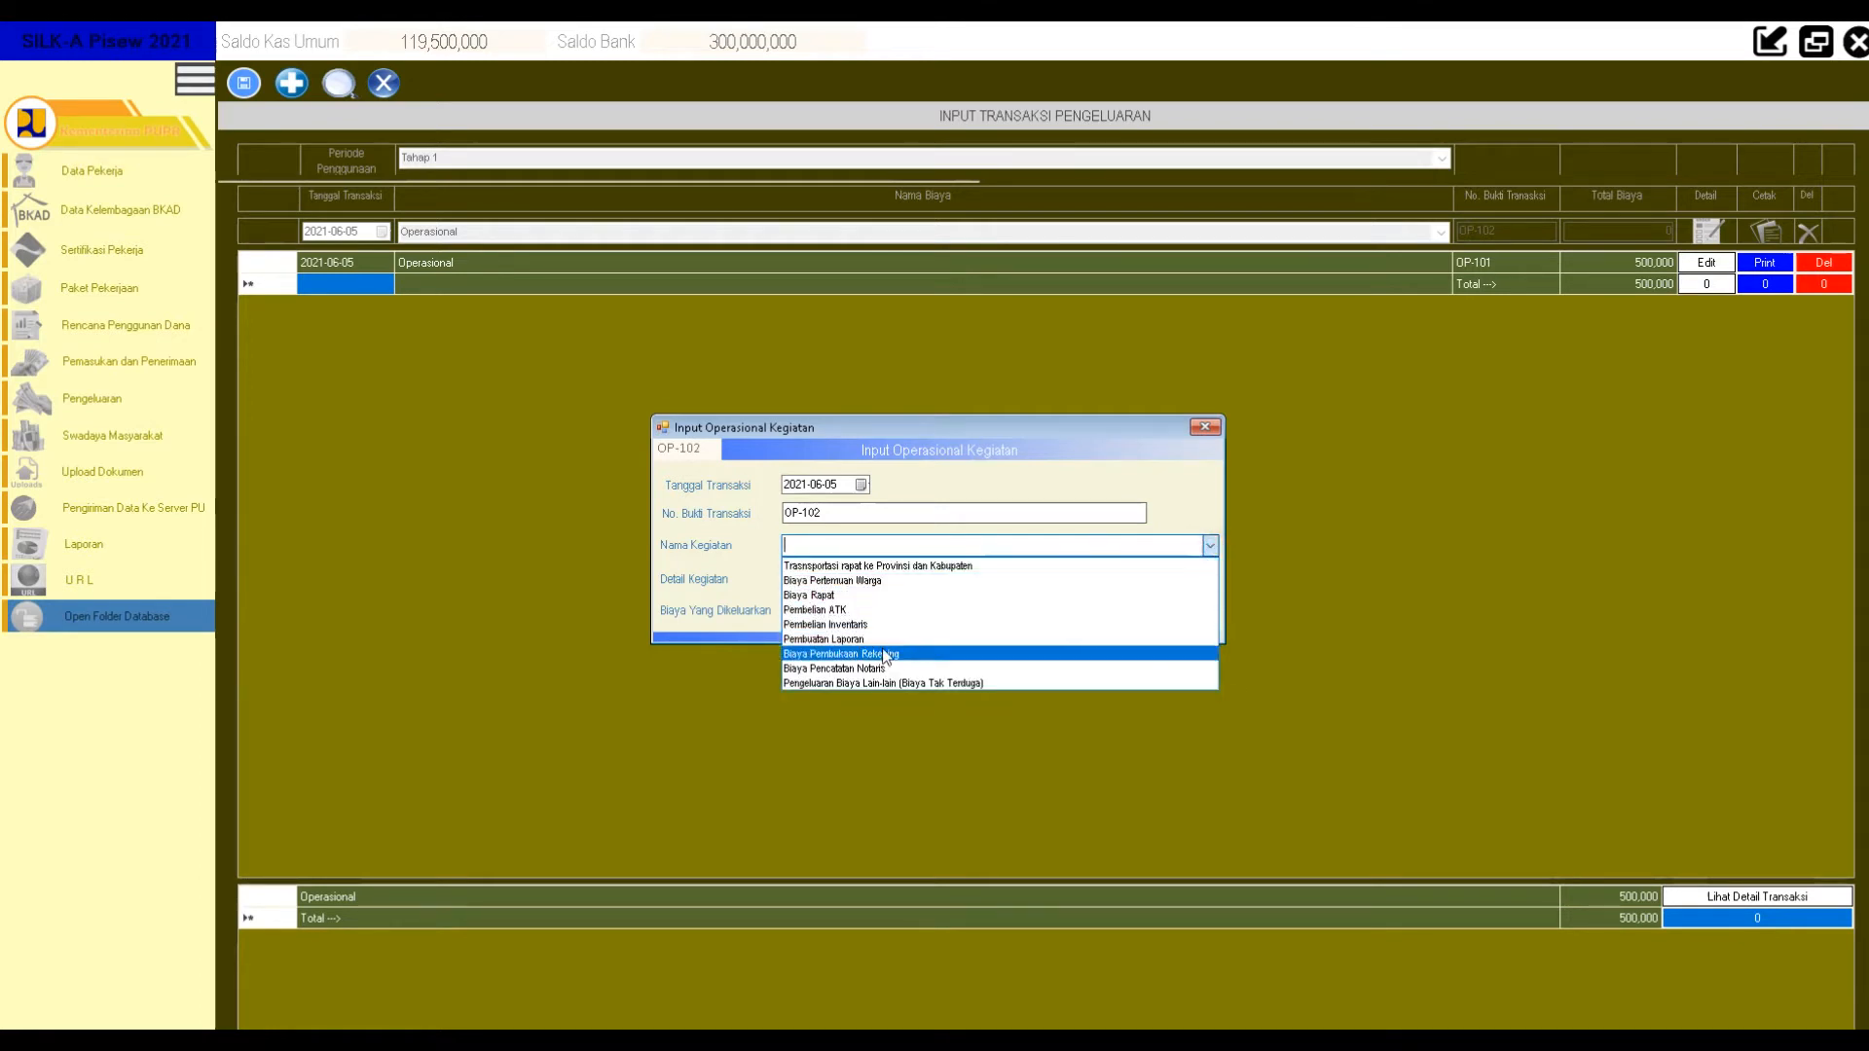
pyautogui.click(856, 671)
# Describe the OP-102 expense in Detail Kegiatan as "Penggantian Biaya Pencatatan Notaris".
pyautogui.click(859, 579)
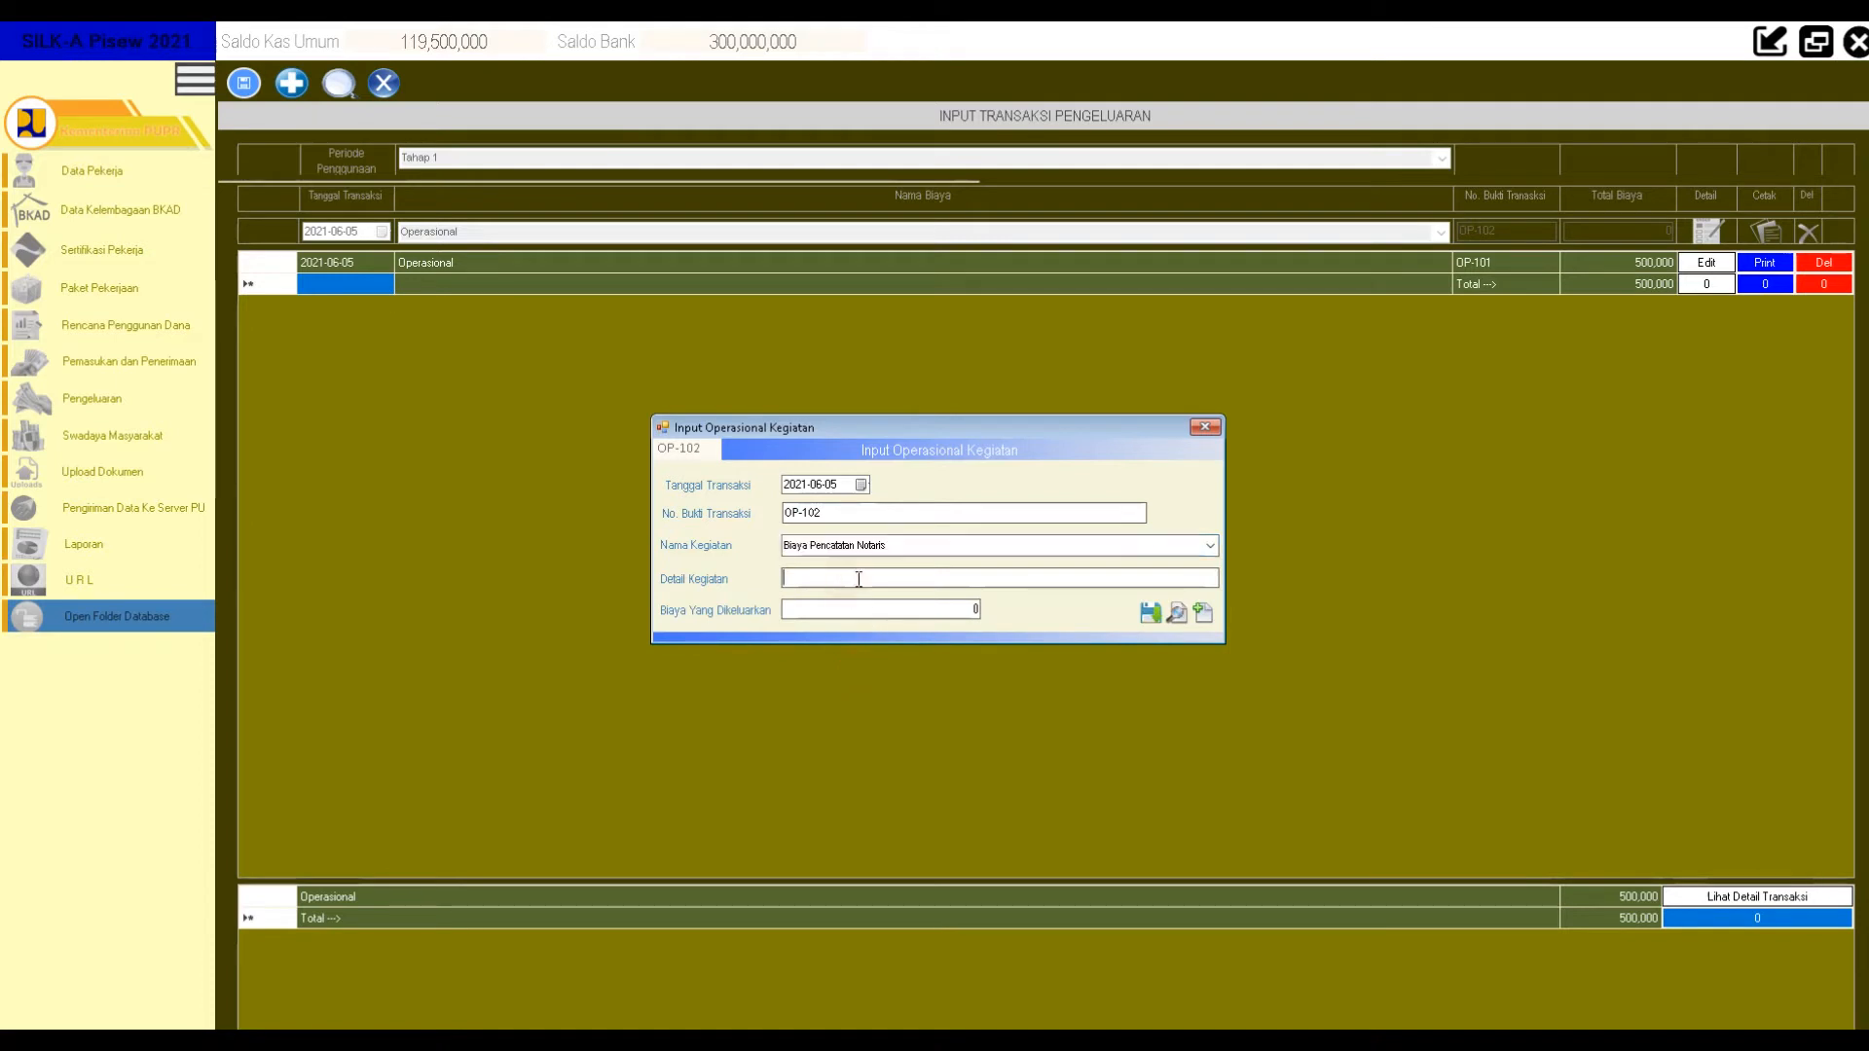
pyautogui.write('Penggantian Biaya')
pyautogui.write('Pencatatan Notaris')
# Set Biaya Yang Dikeluarkan to 750,000, save the OP-102 expense and generate its transaction receipt.
pyautogui.click(836, 603)
pyautogui.write('75,000')
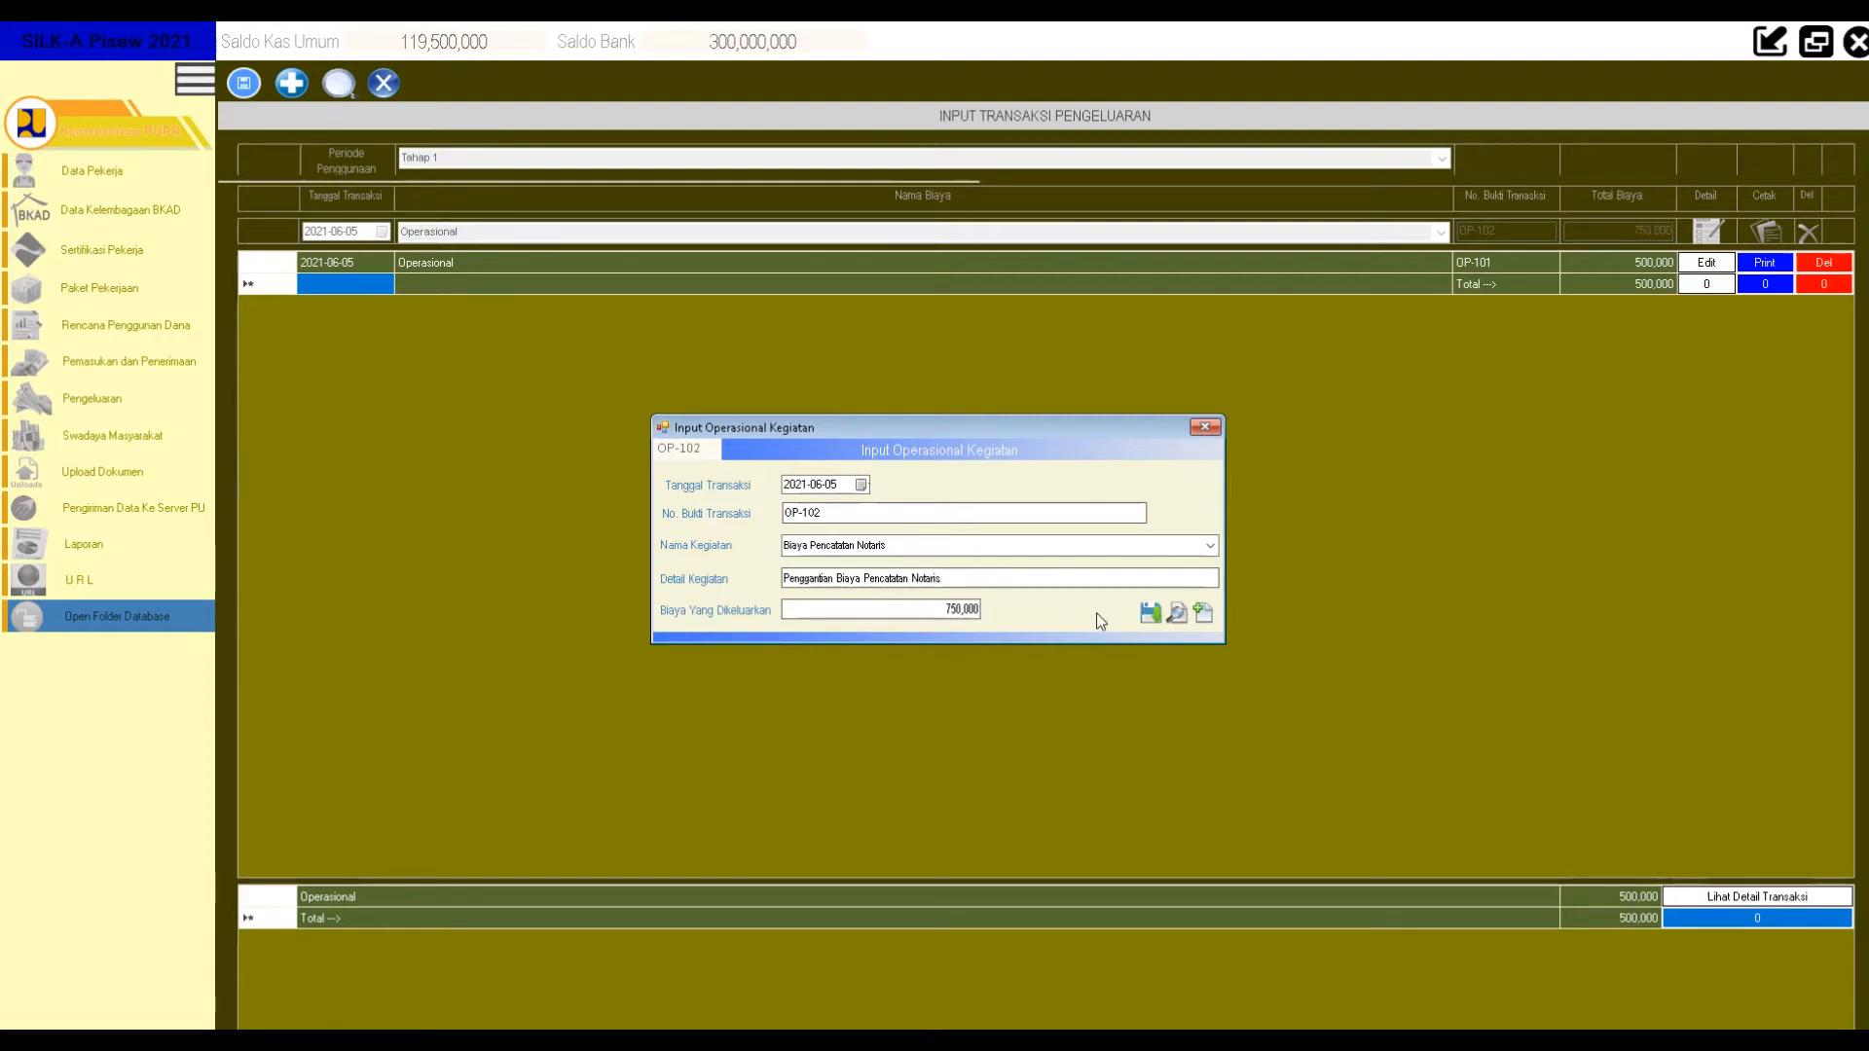
pyautogui.click(1150, 612)
pyautogui.click(927, 592)
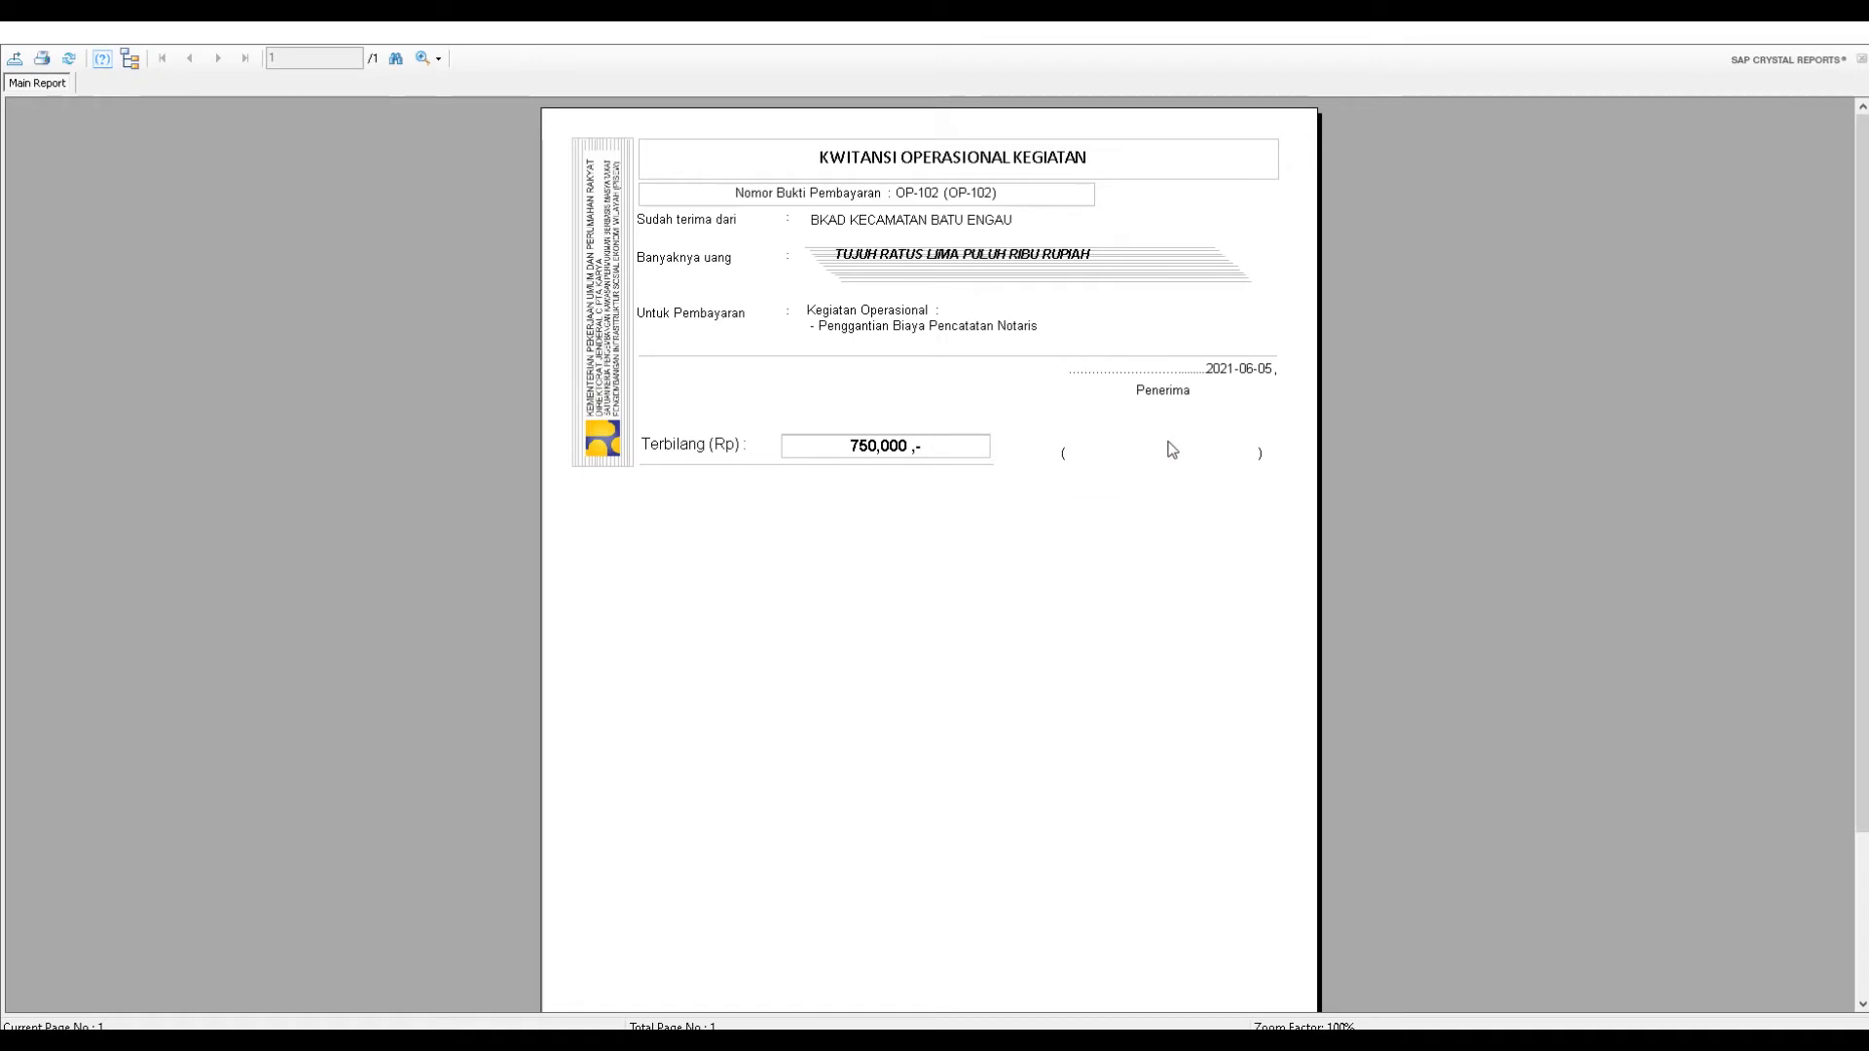
# Examine the OP-102 Kwitansi Operasional Kegiatan, checking its amount, payment description and date.
pyautogui.click(1156, 461)
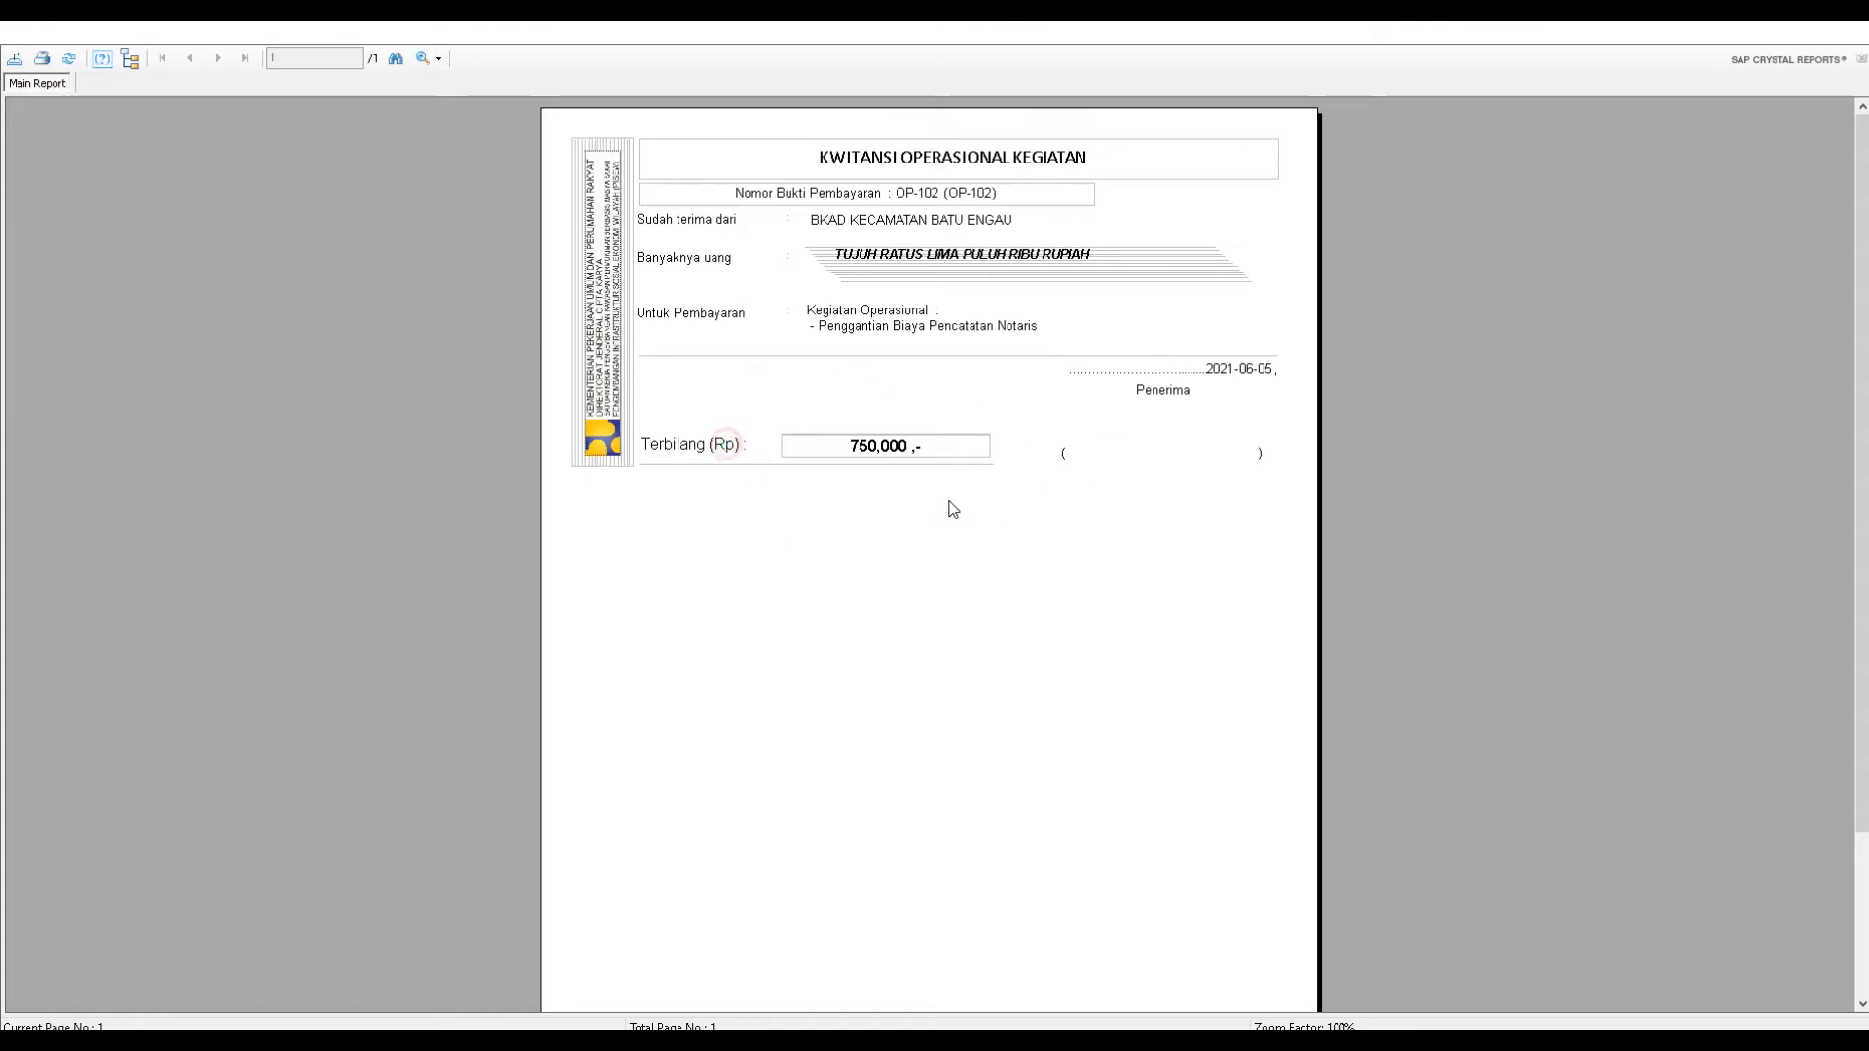
pyautogui.scroll(-3, 867, 525)
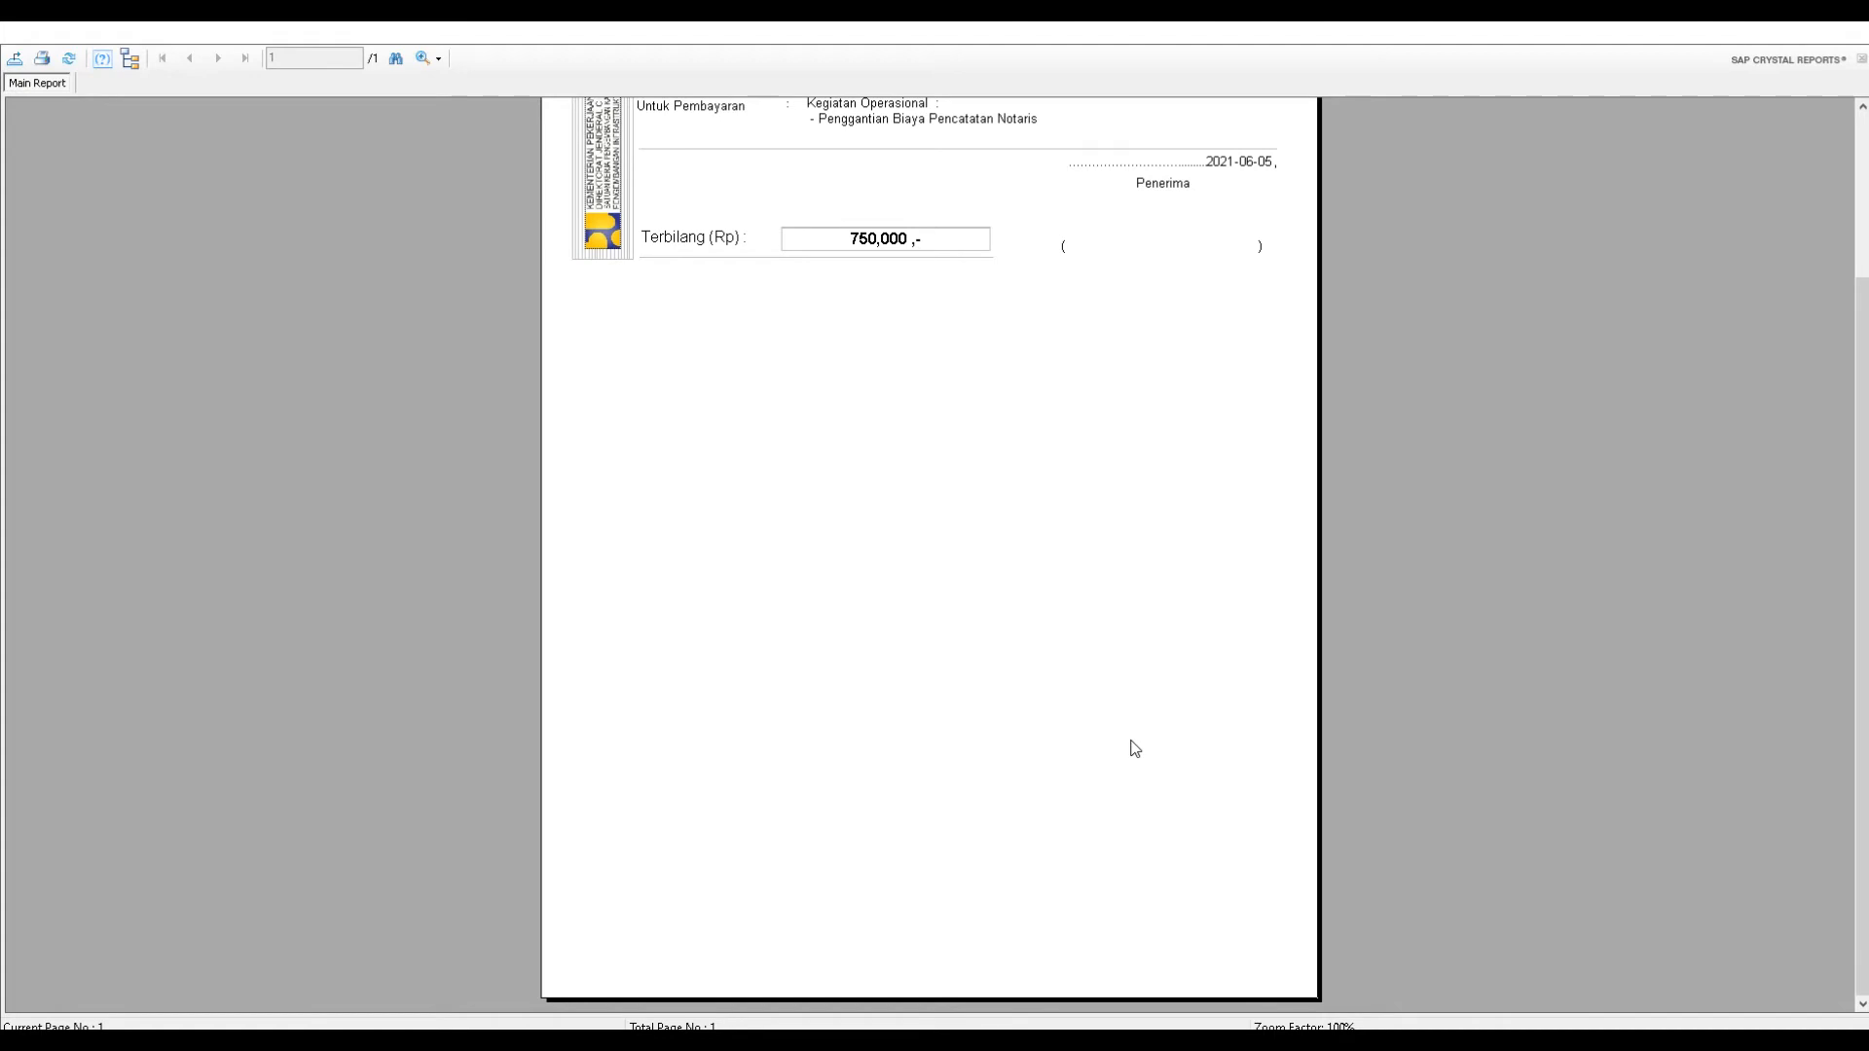
pyautogui.scroll(3, 1084, 726)
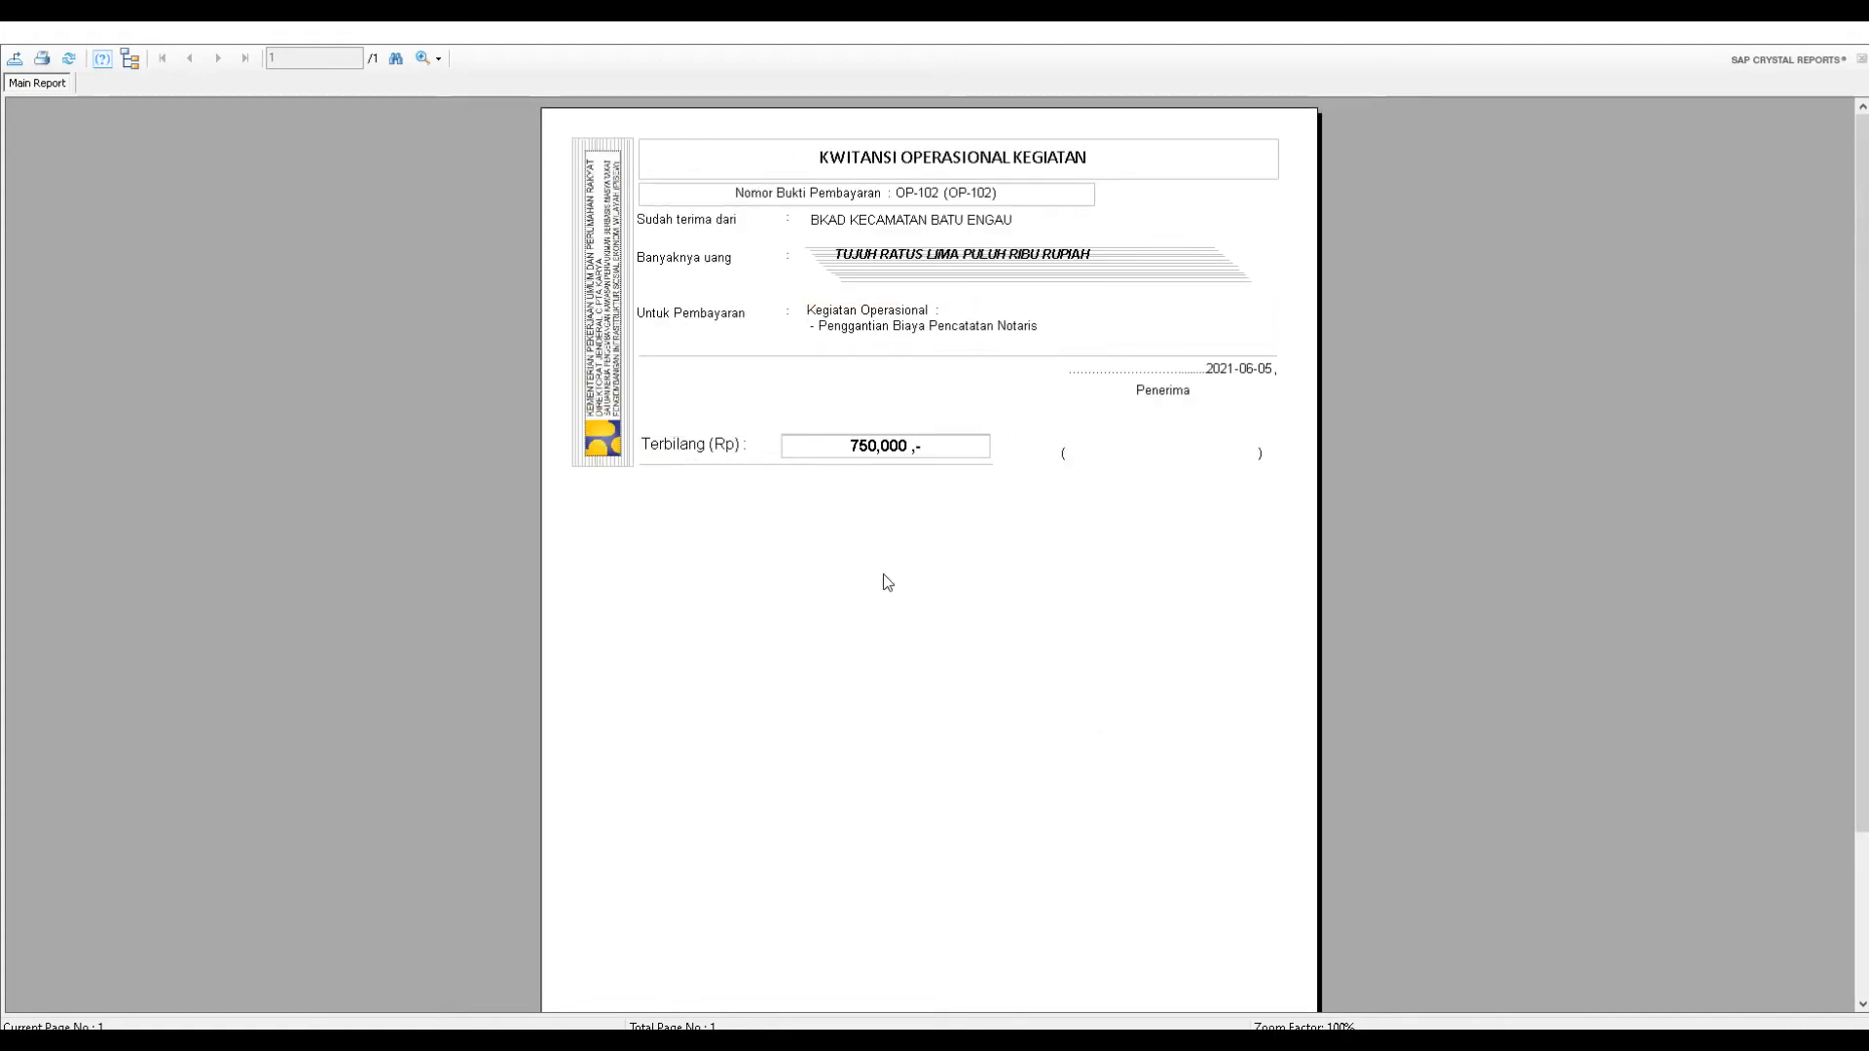
pyautogui.scroll(-3, 951, 567)
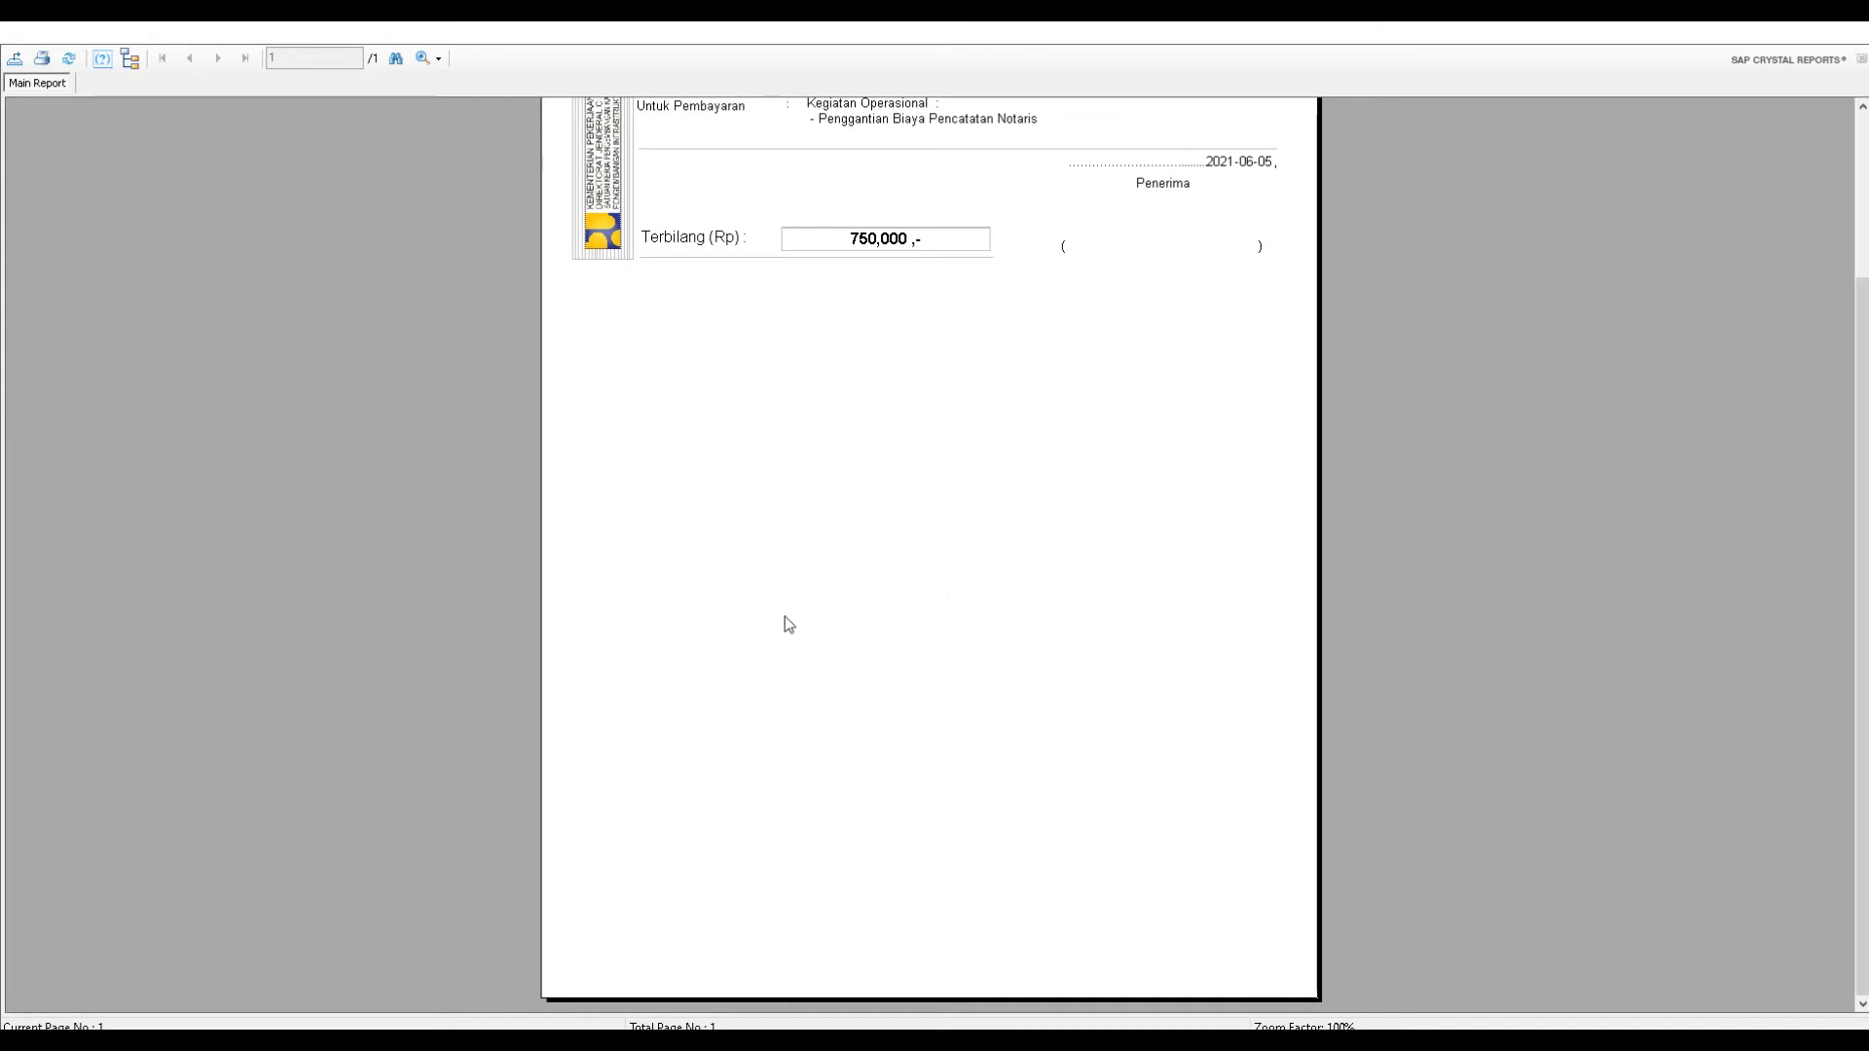
pyautogui.scroll(3, 798, 605)
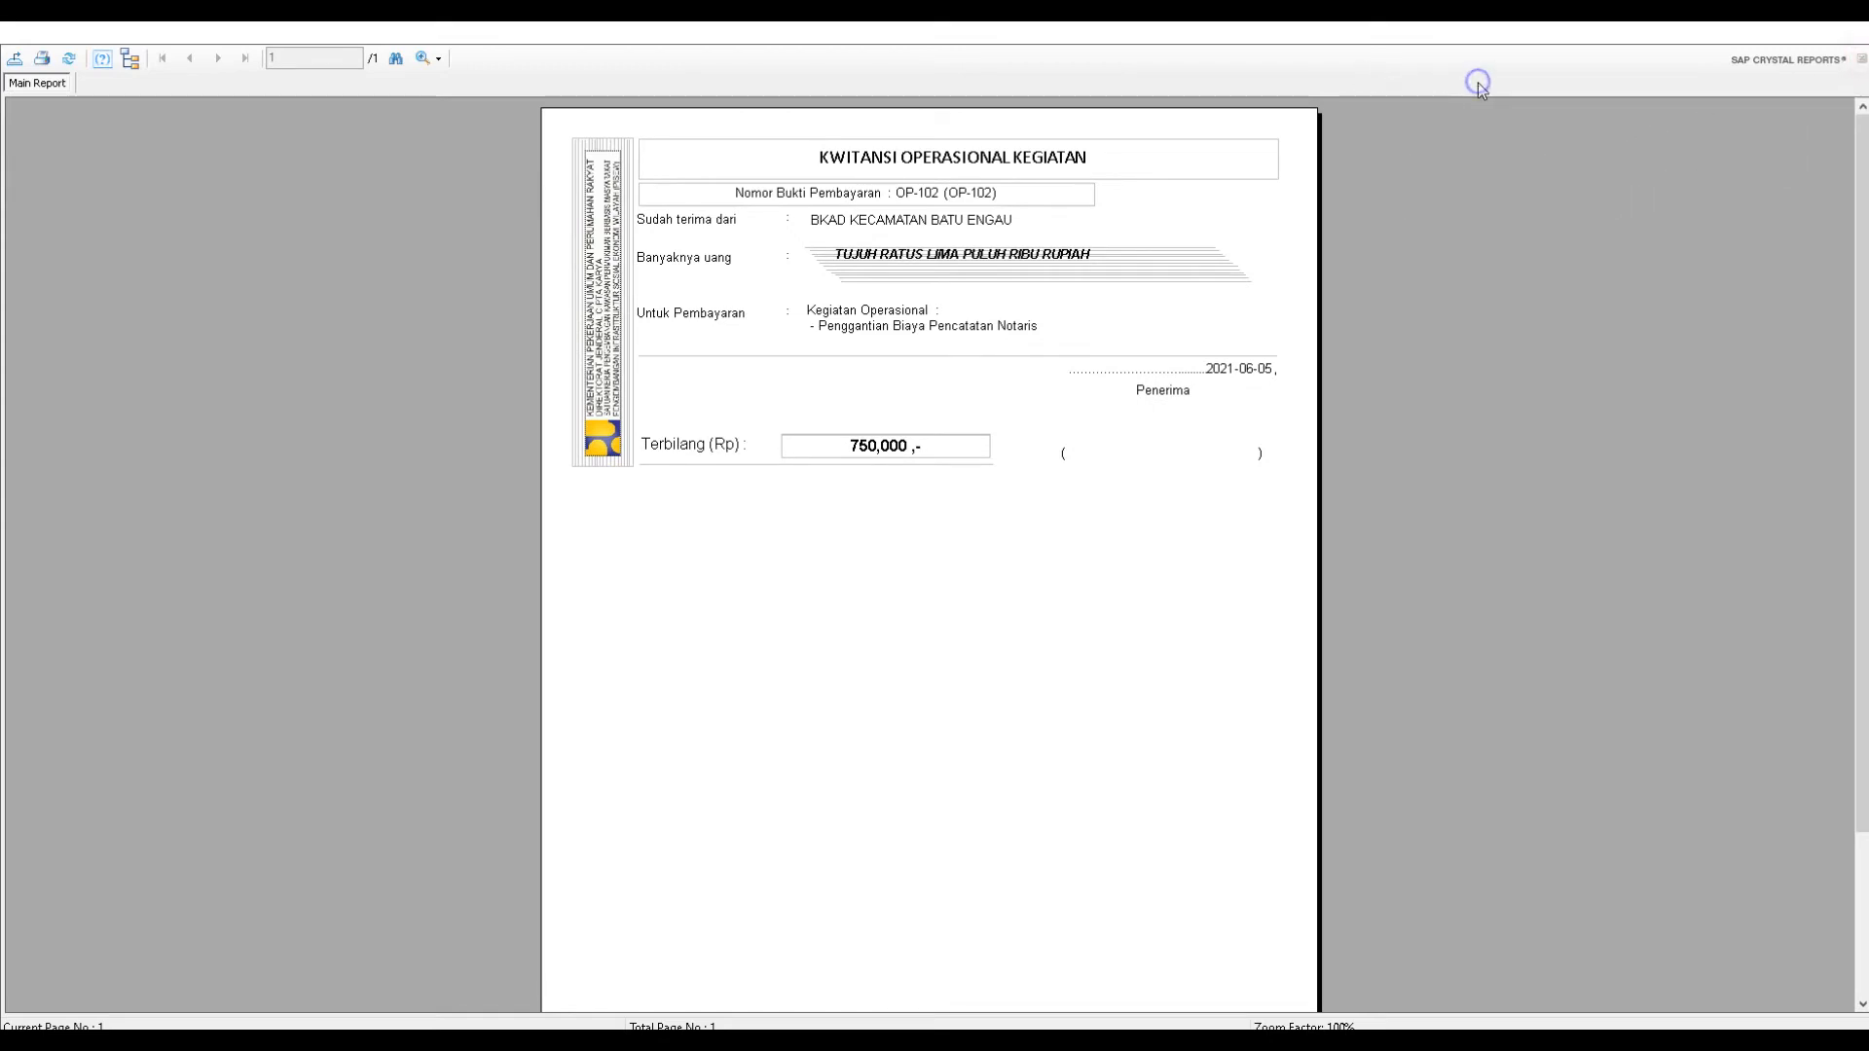
# Close the OP-102 receipt and refresh the list of expense transactions.
pyautogui.rightClick(1502, 28)
pyautogui.click(1550, 155)
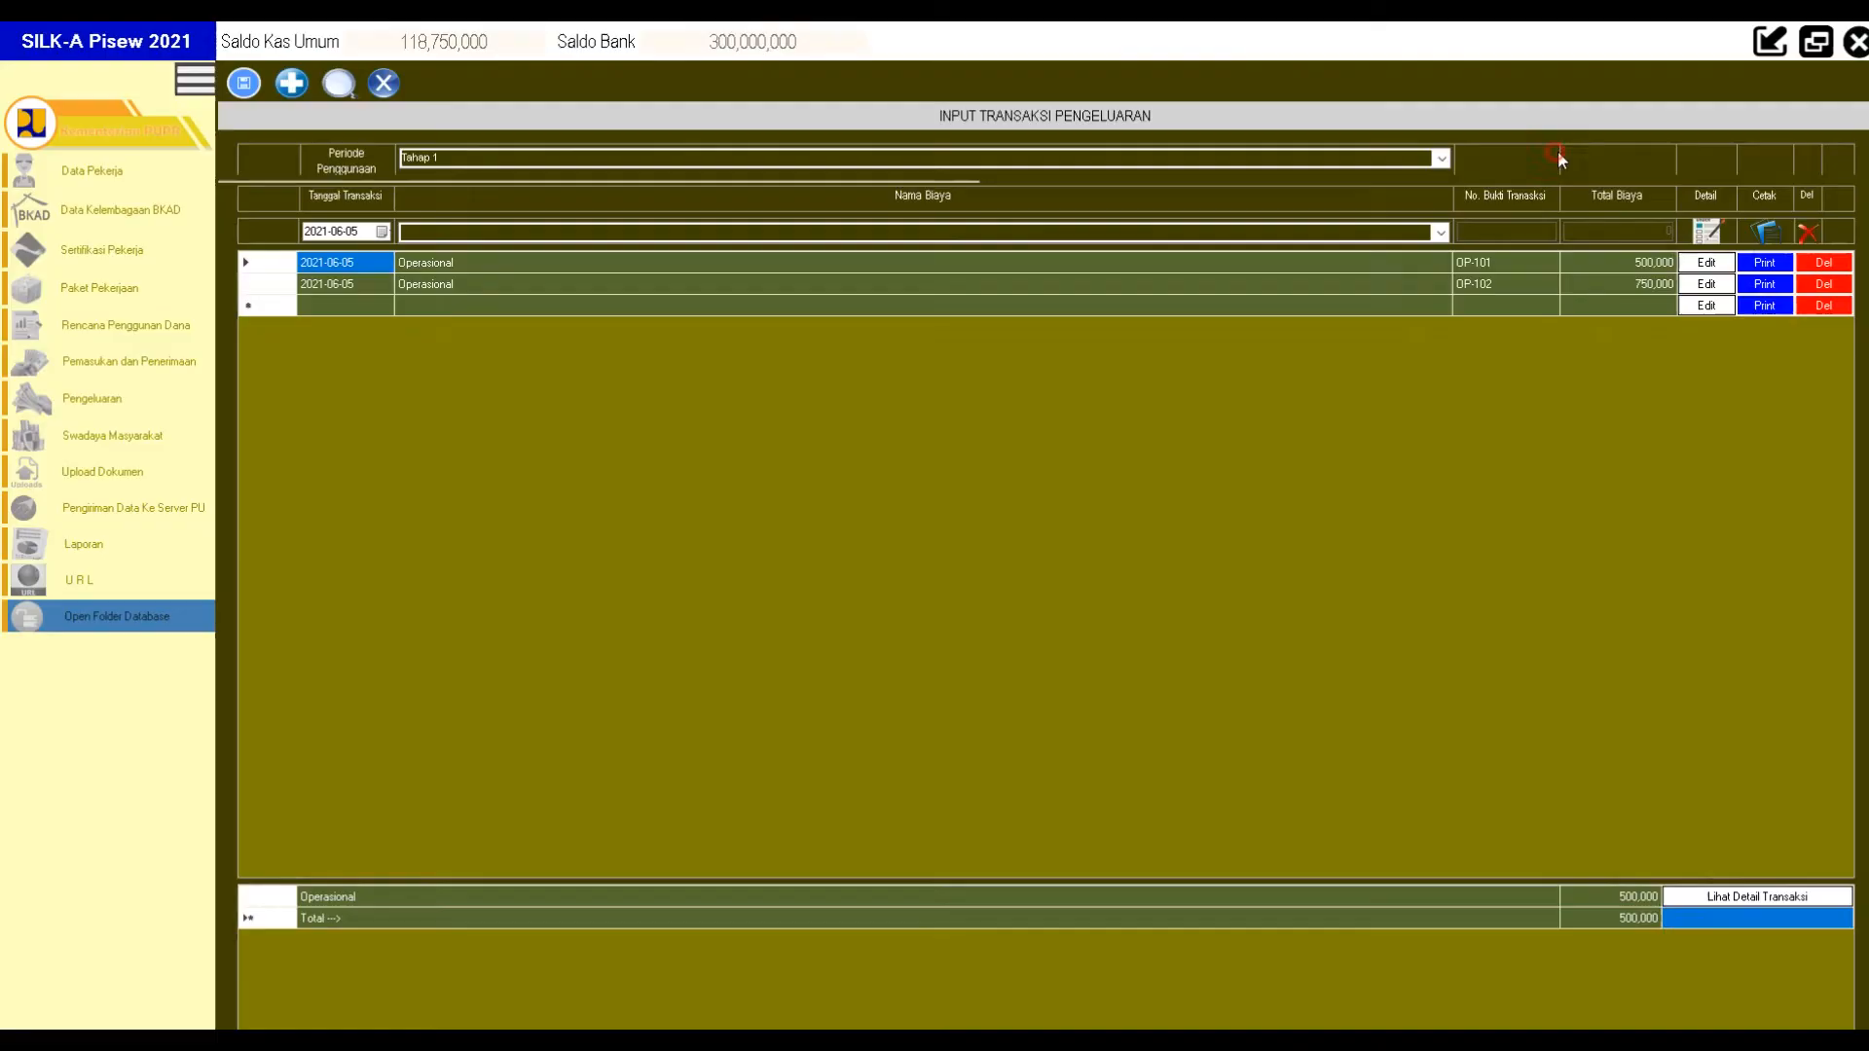
pyautogui.click(338, 83)
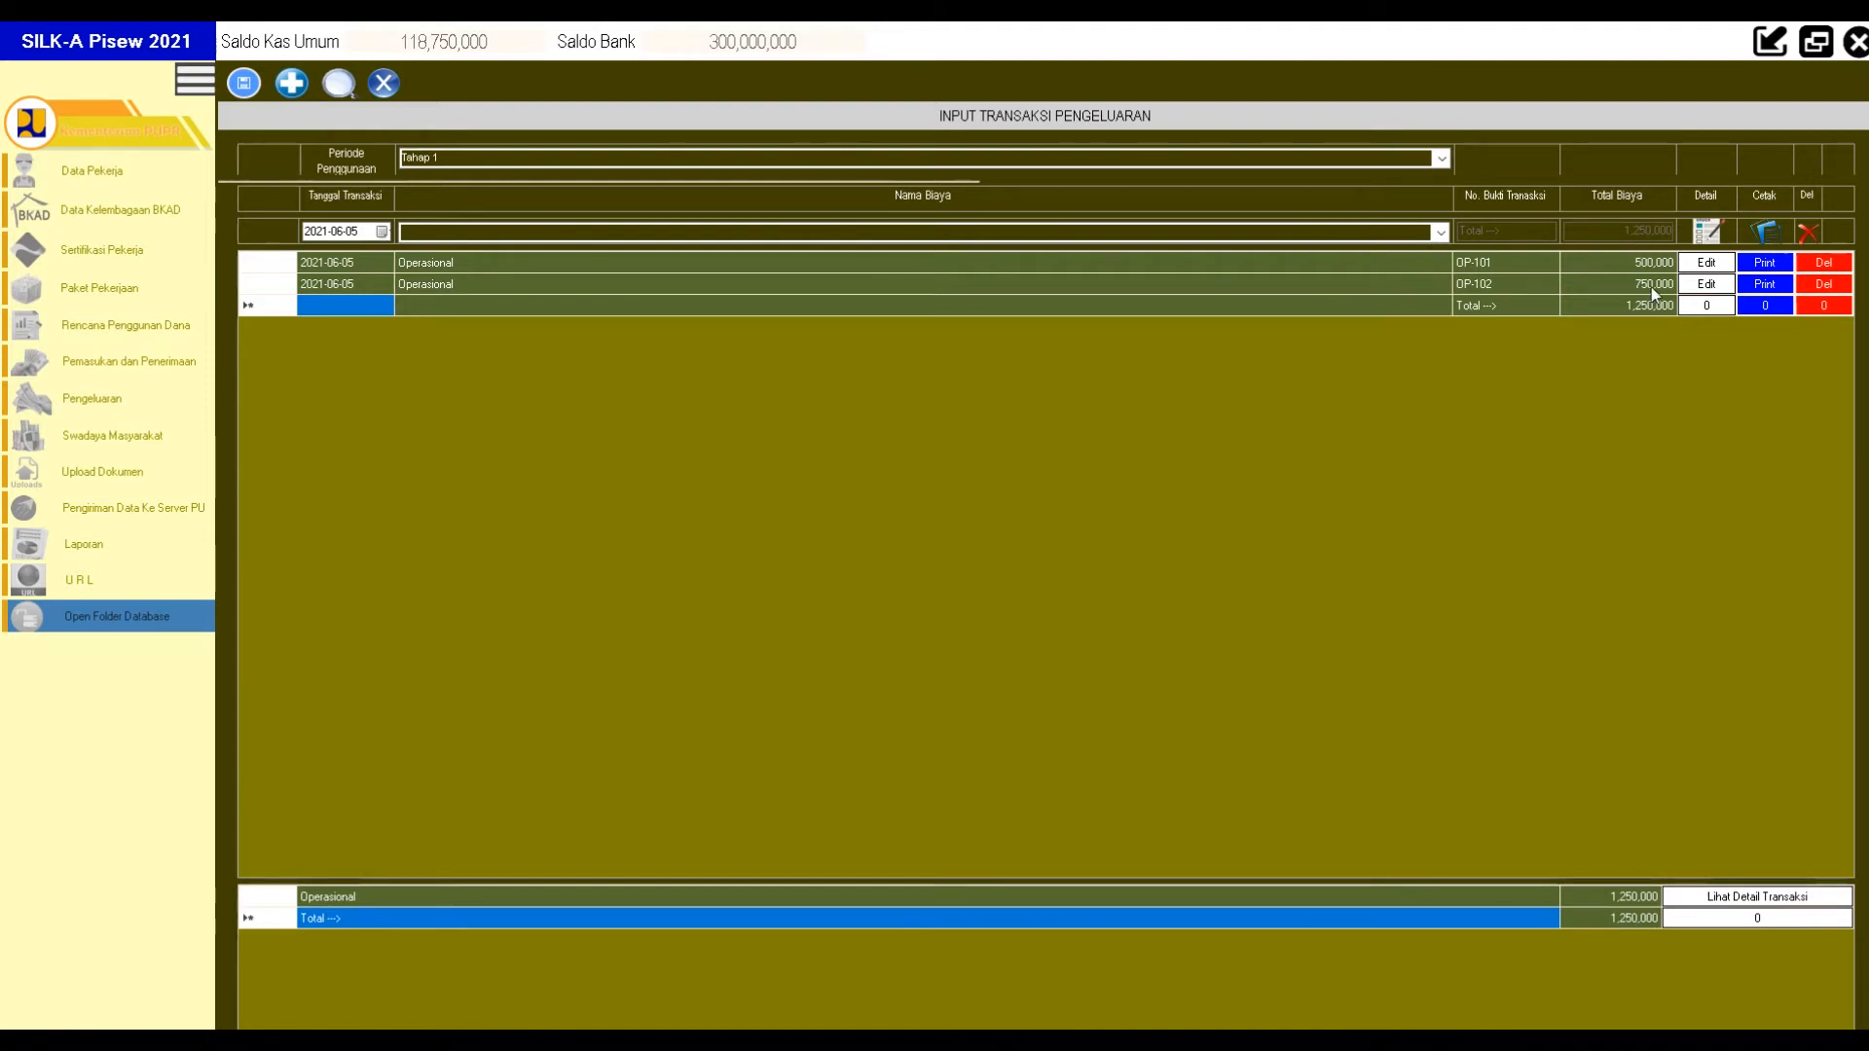
# Choose Tahap 1 as the Periode Penggunaan for the expense transactions.
pyautogui.click(1443, 159)
pyautogui.click(1444, 160)
pyautogui.click(1442, 160)
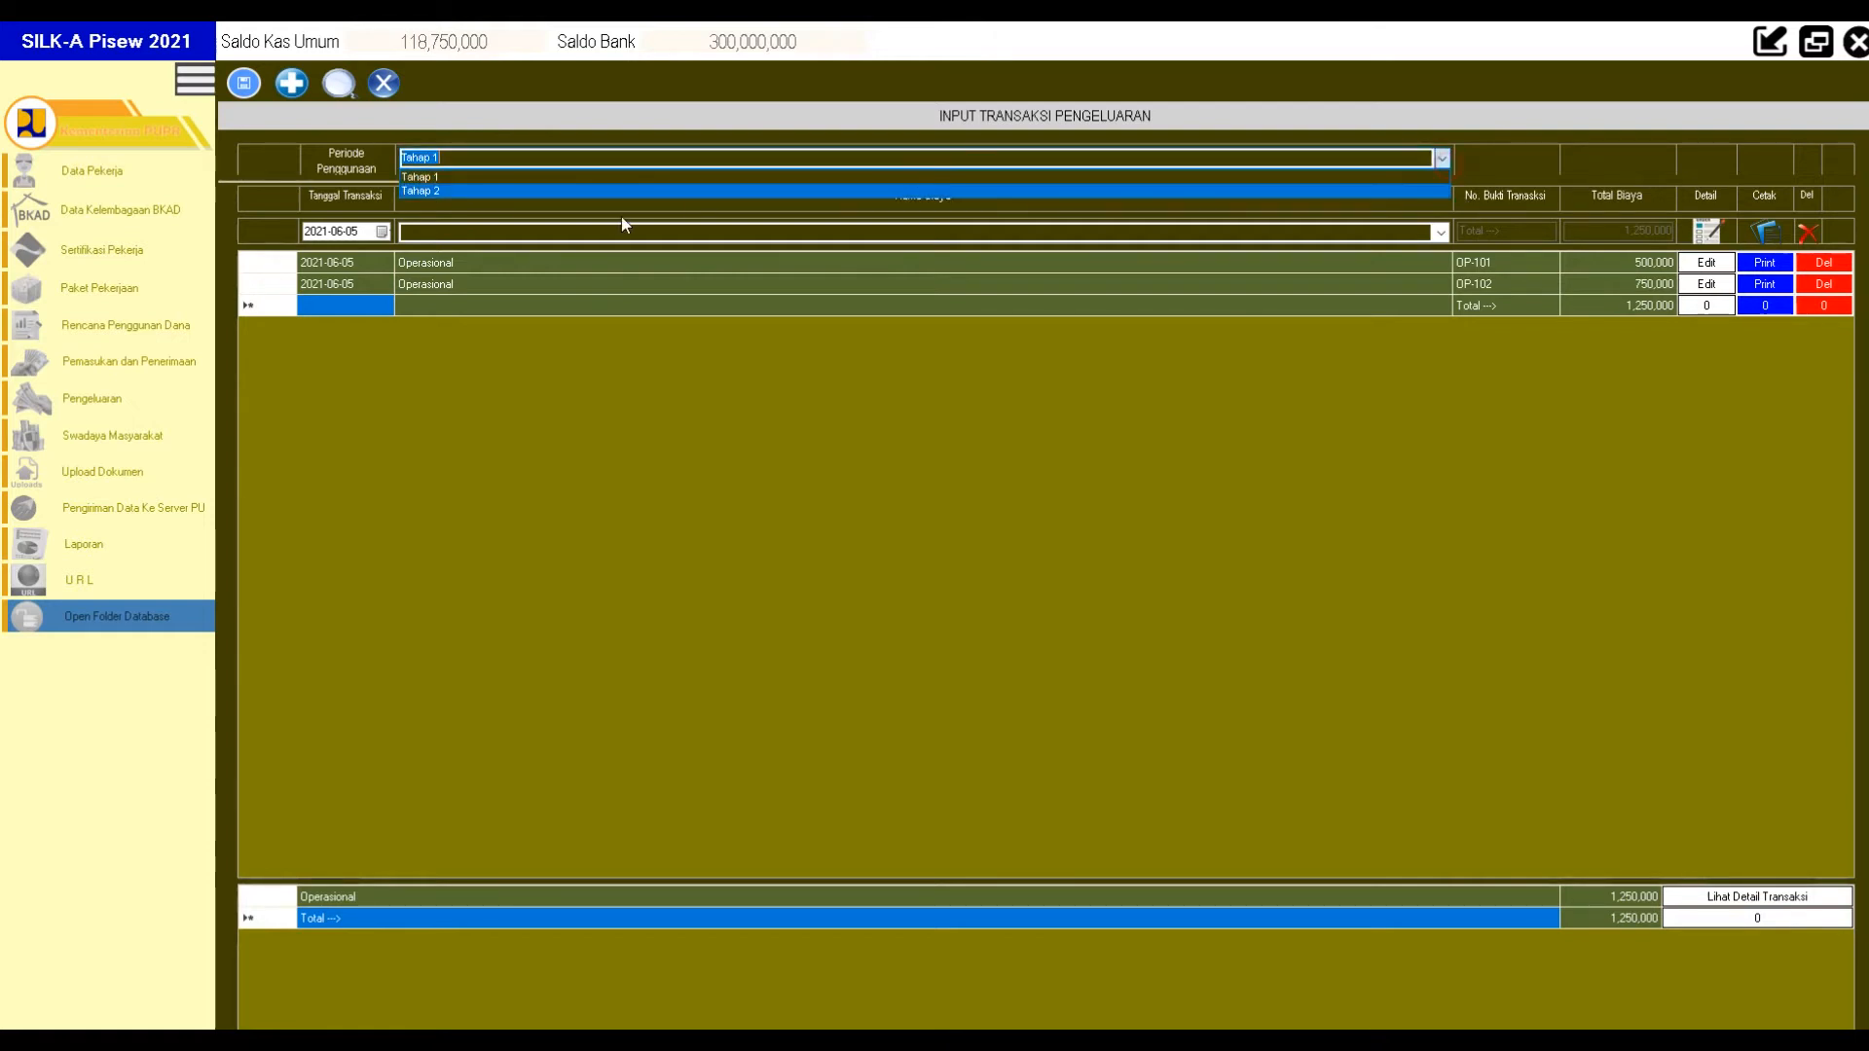
pyautogui.click(447, 177)
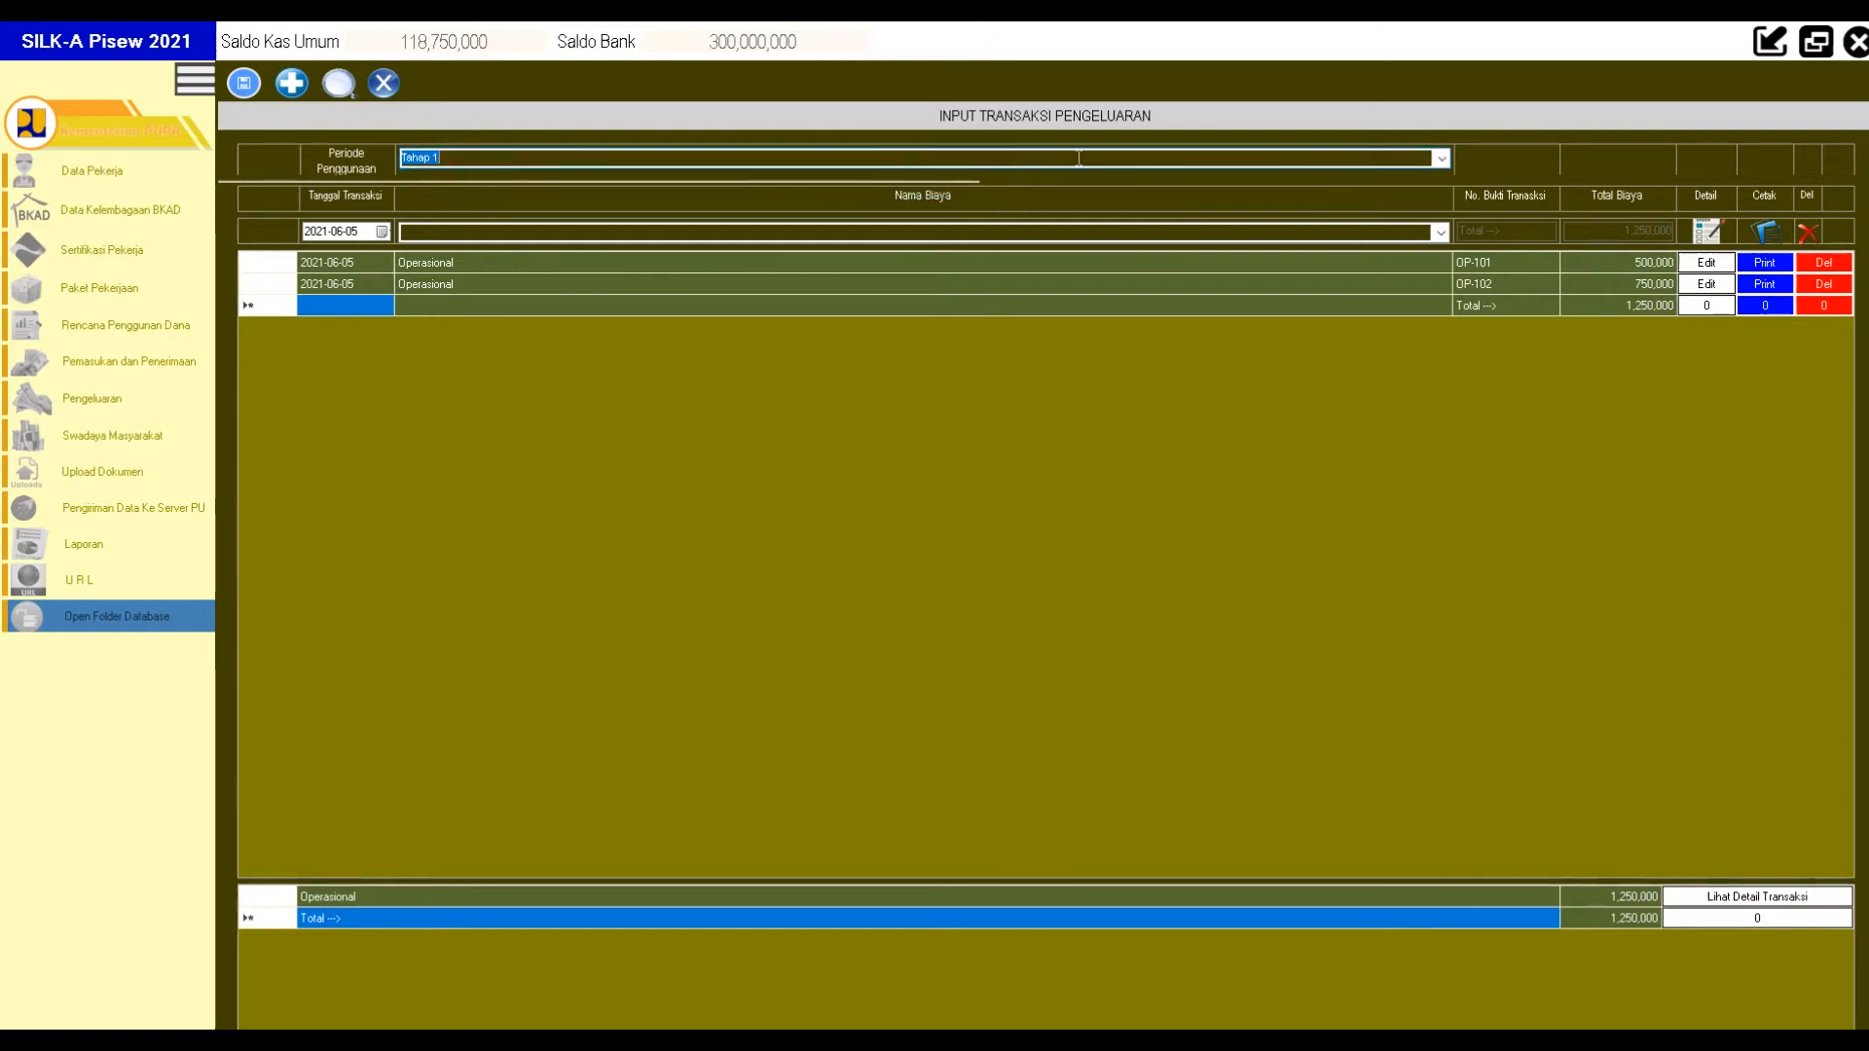
pyautogui.click(1443, 160)
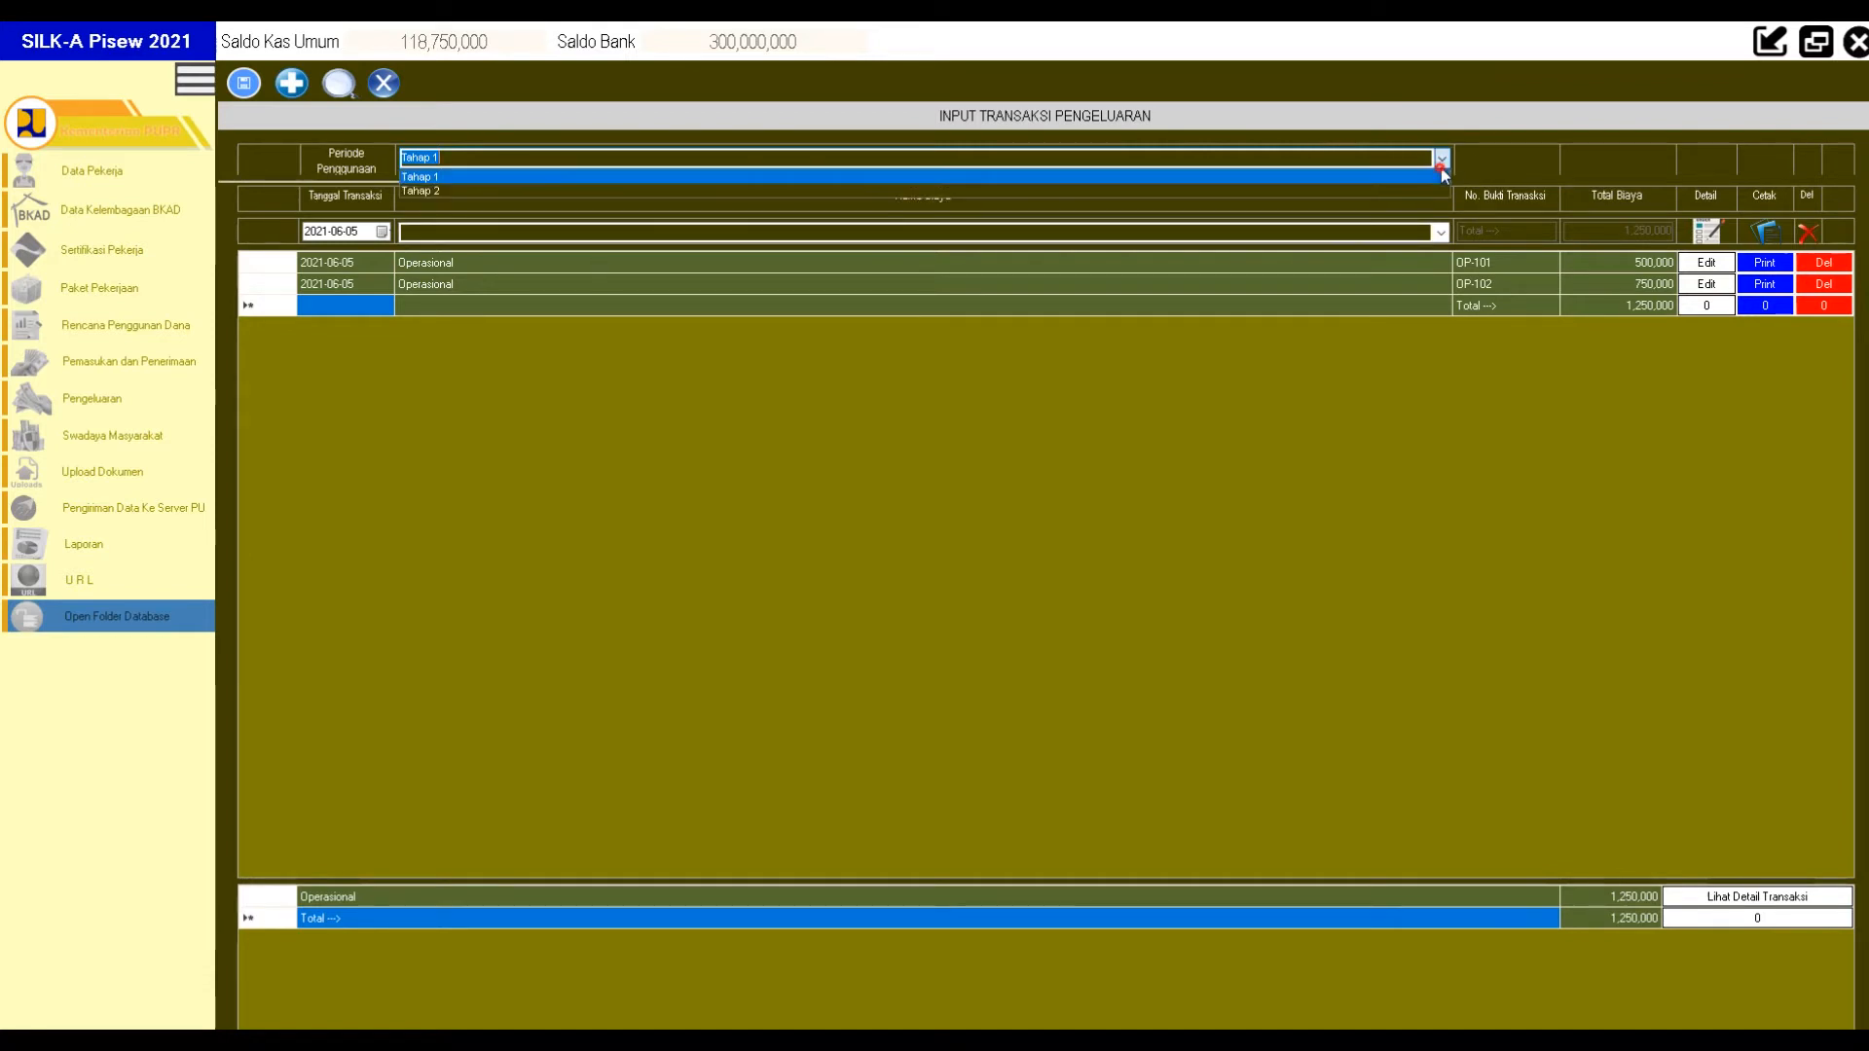
pyautogui.click(434, 179)
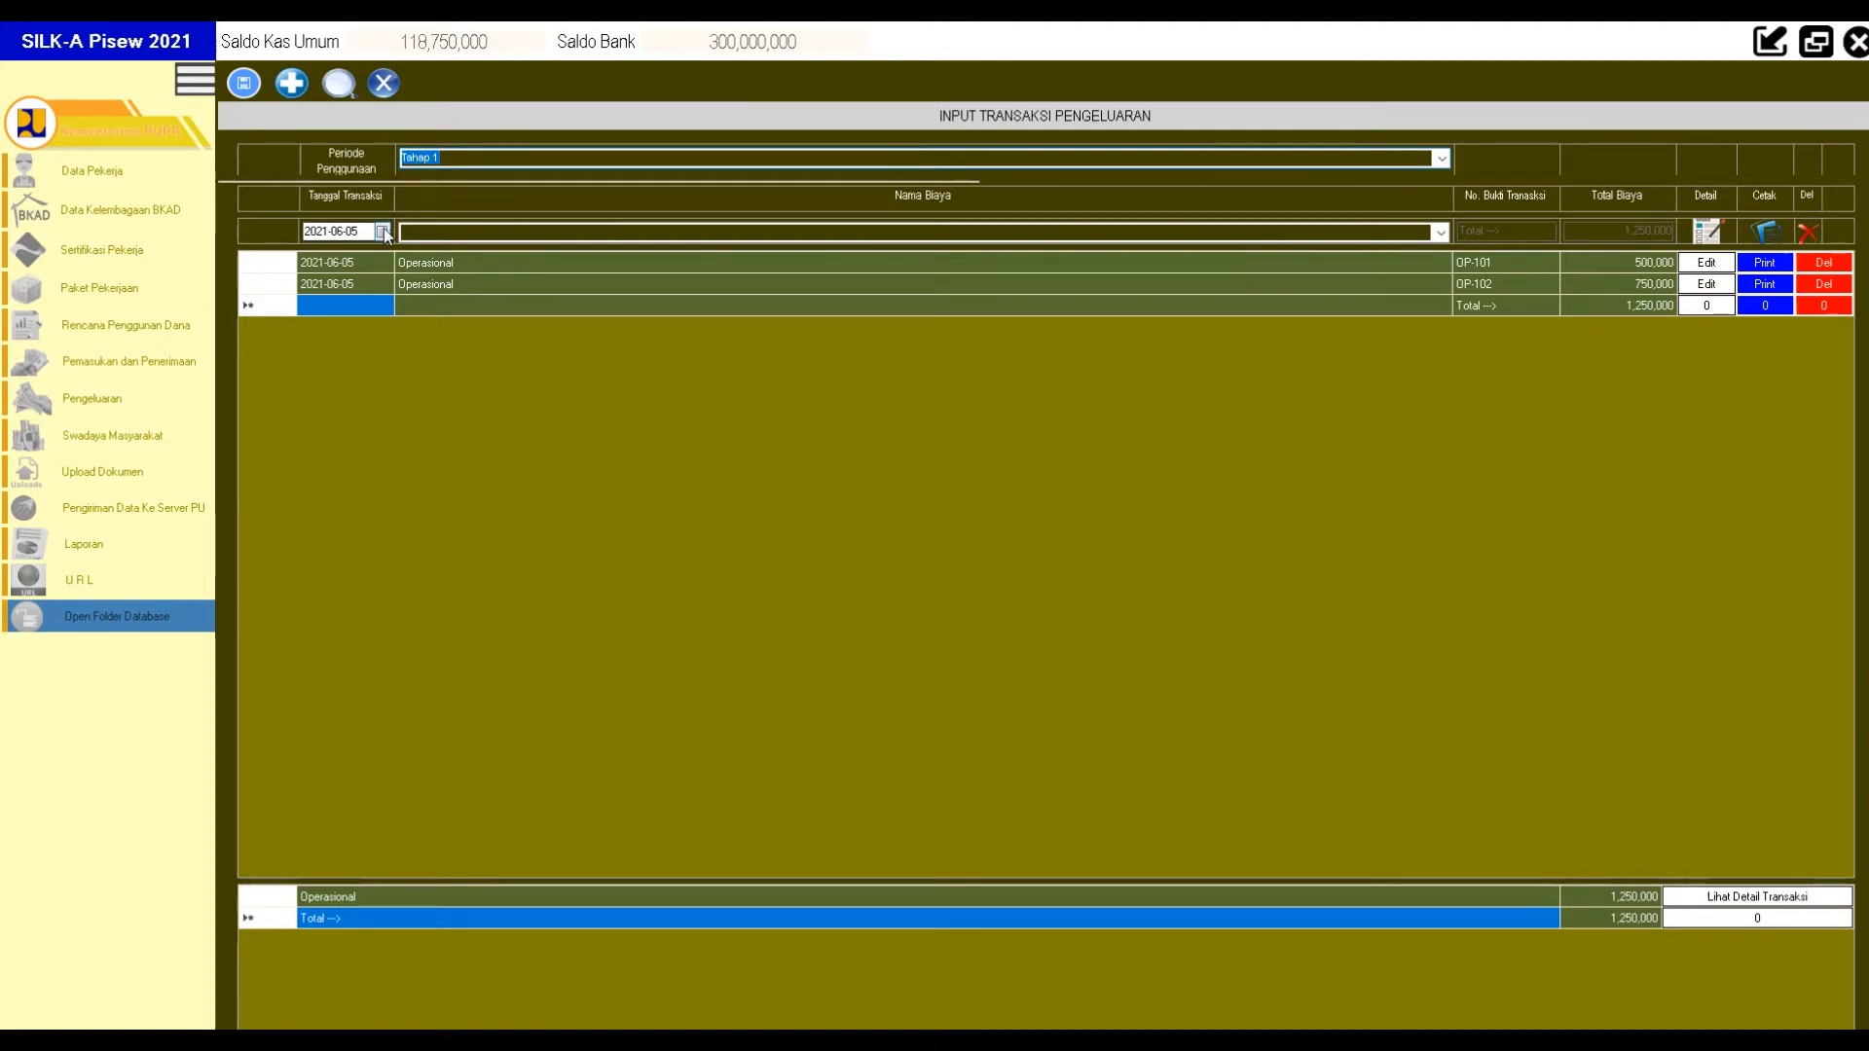
pyautogui.click(384, 231)
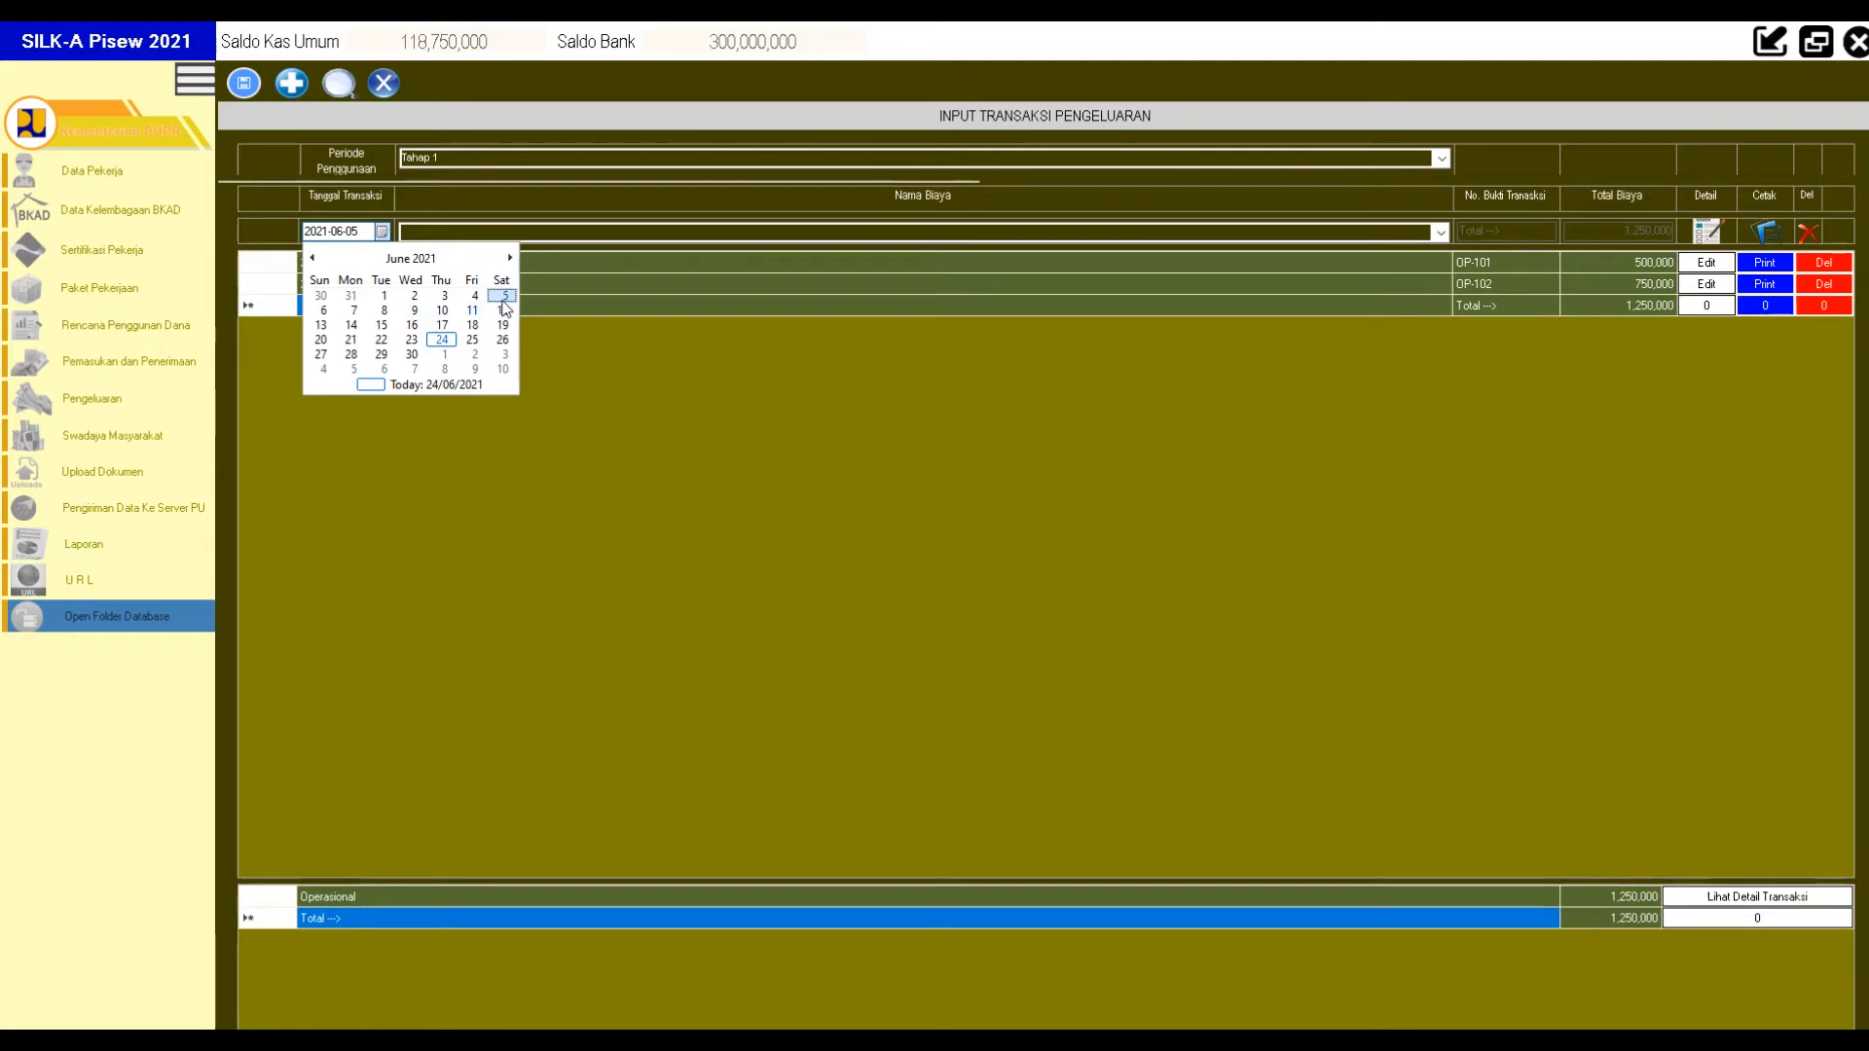
pyautogui.click(362, 310)
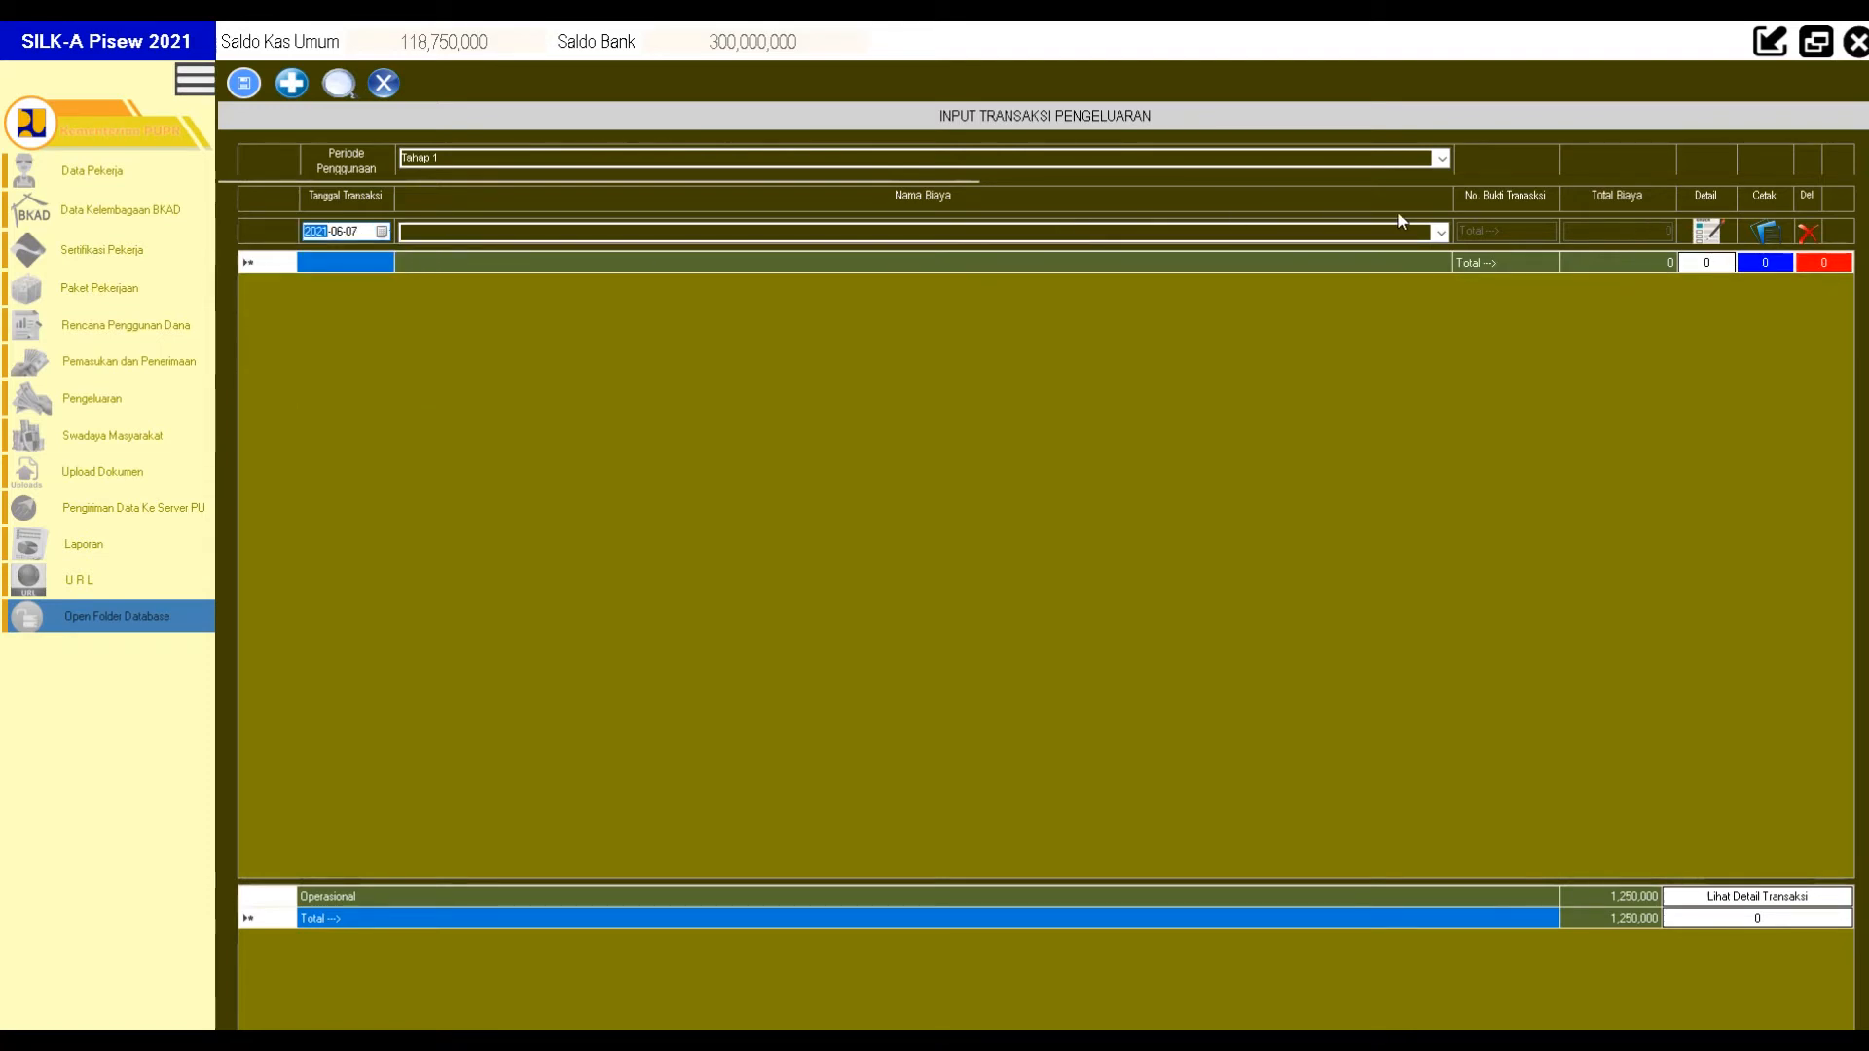
pyautogui.click(1439, 233)
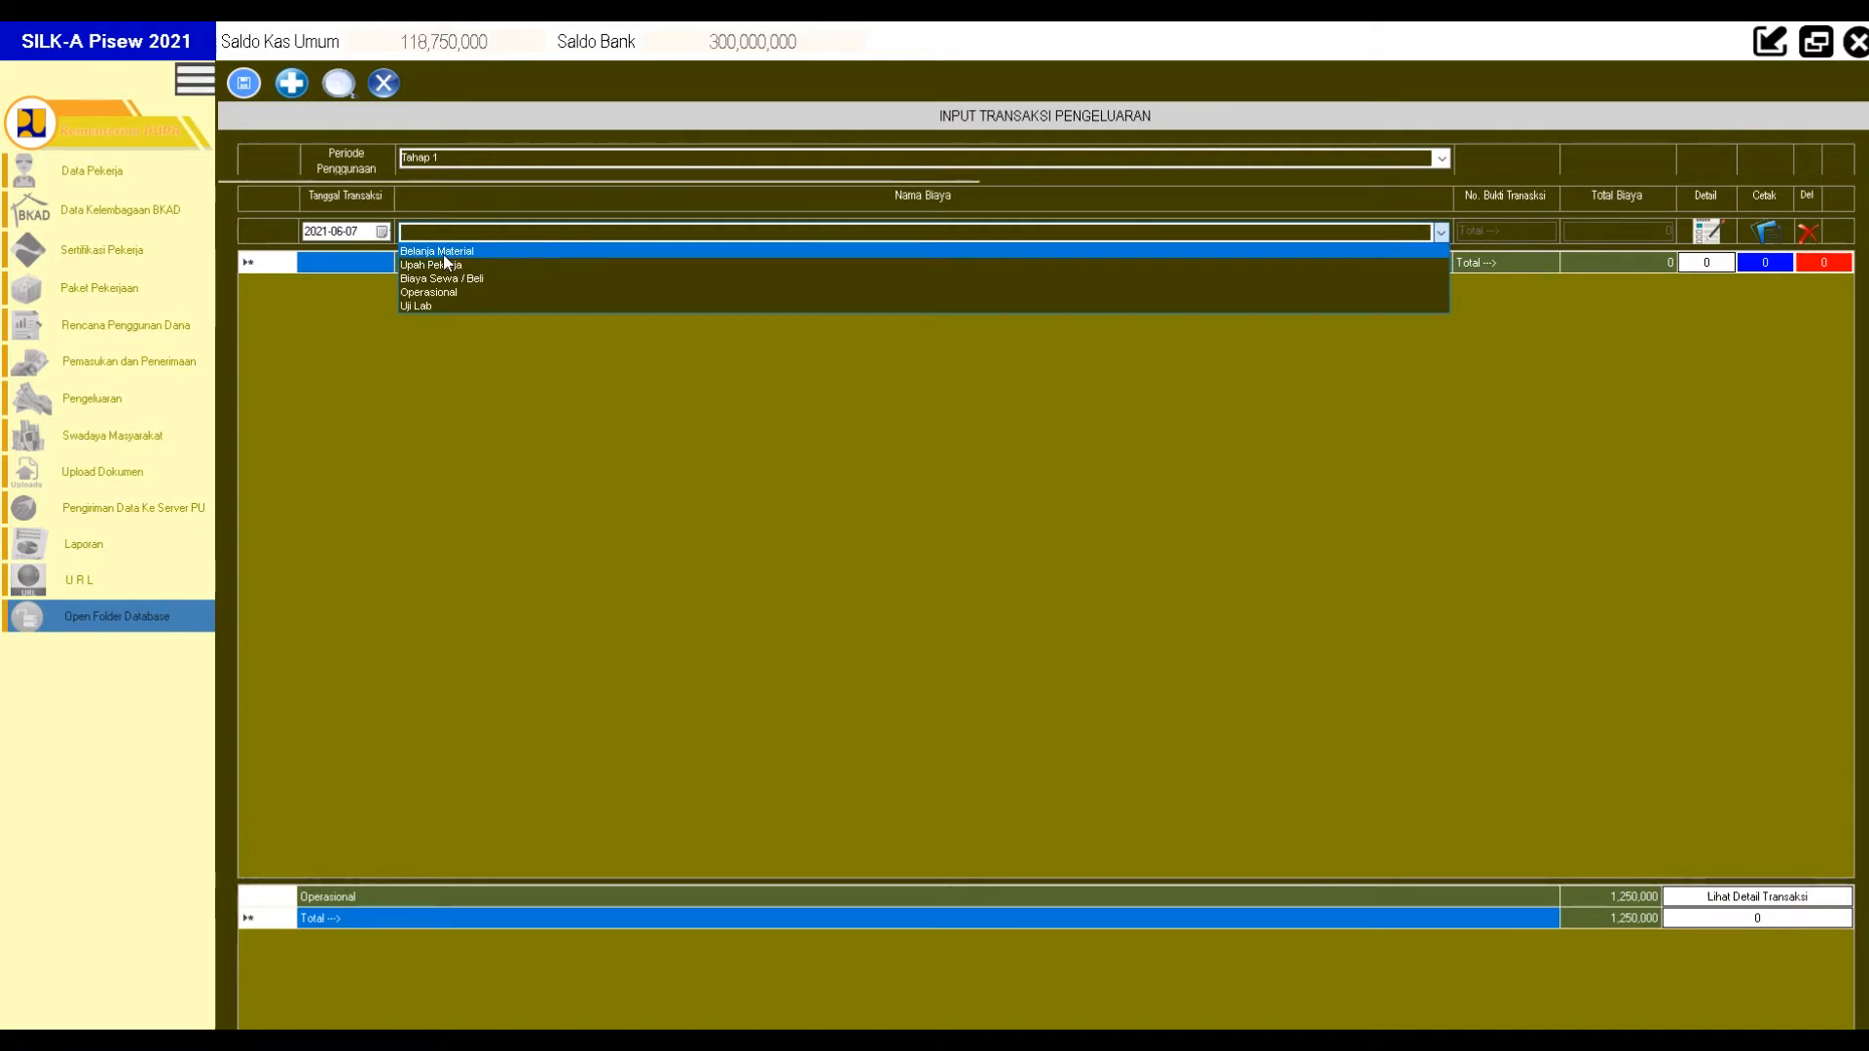
pyautogui.click(481, 376)
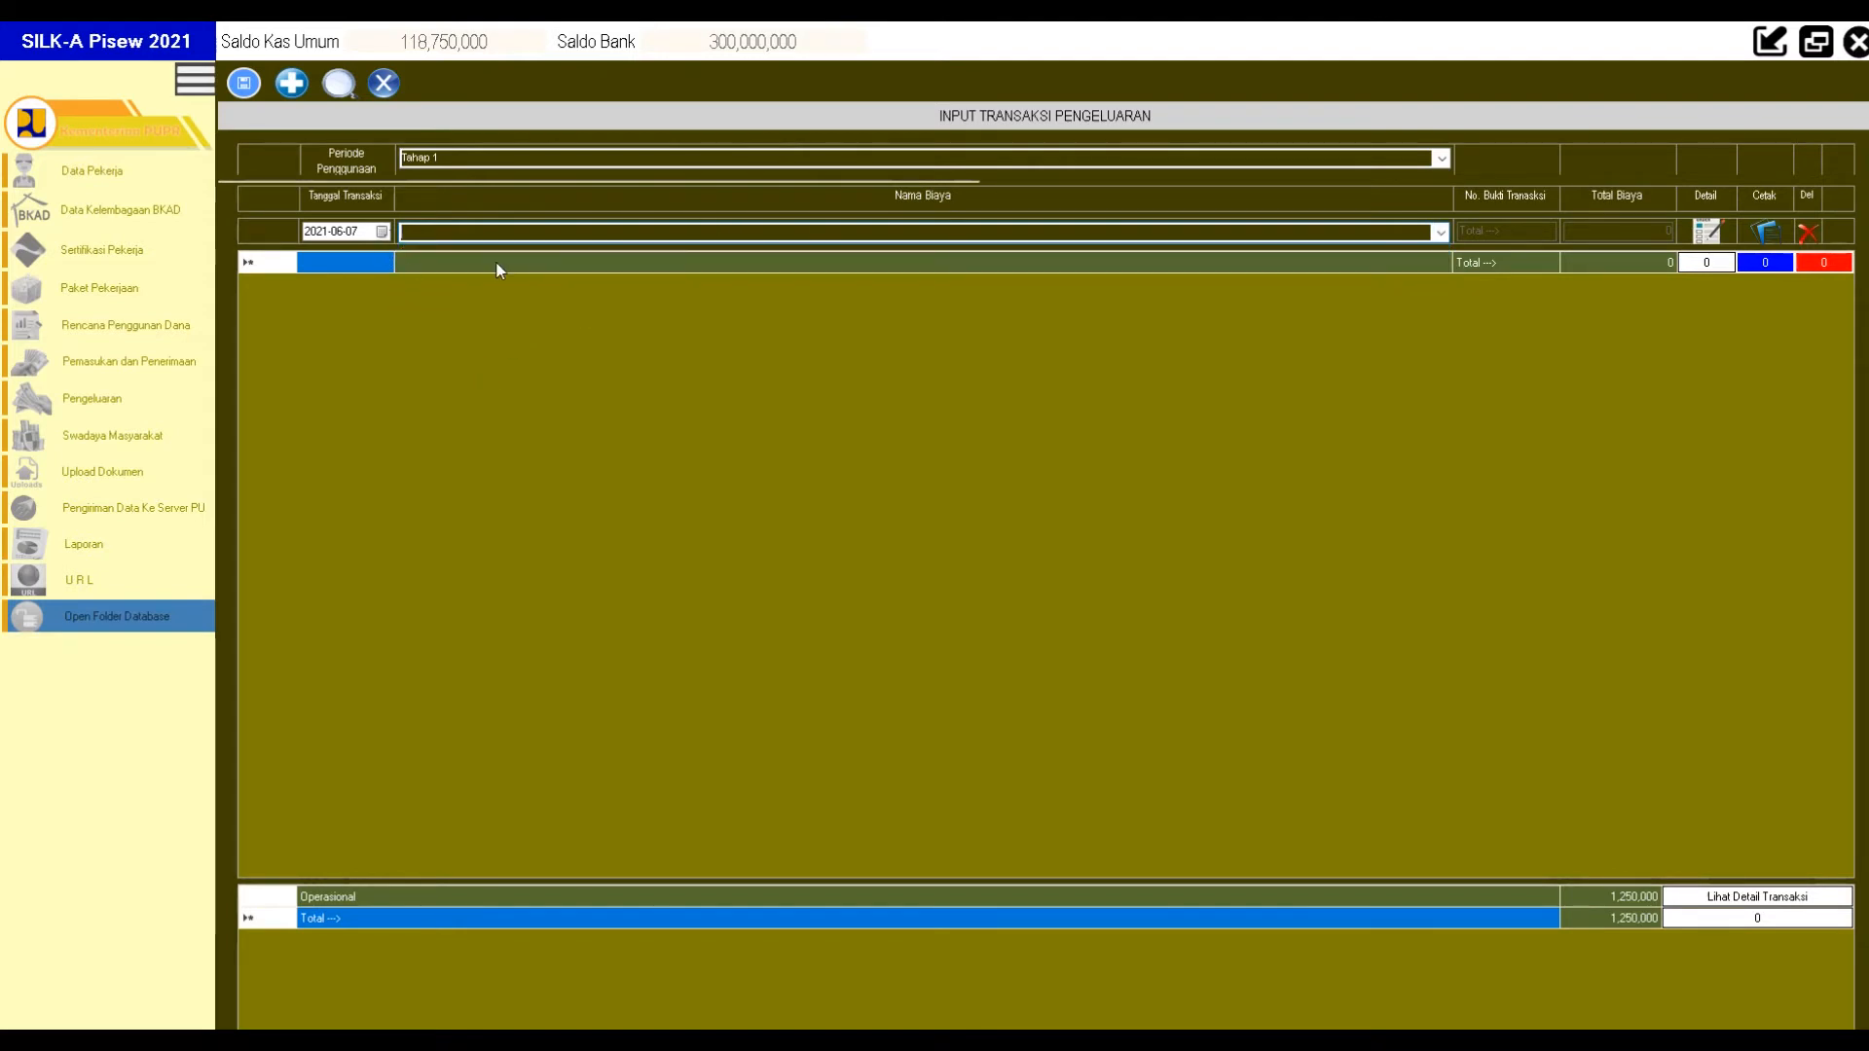
pyautogui.click(382, 230)
pyautogui.click(502, 296)
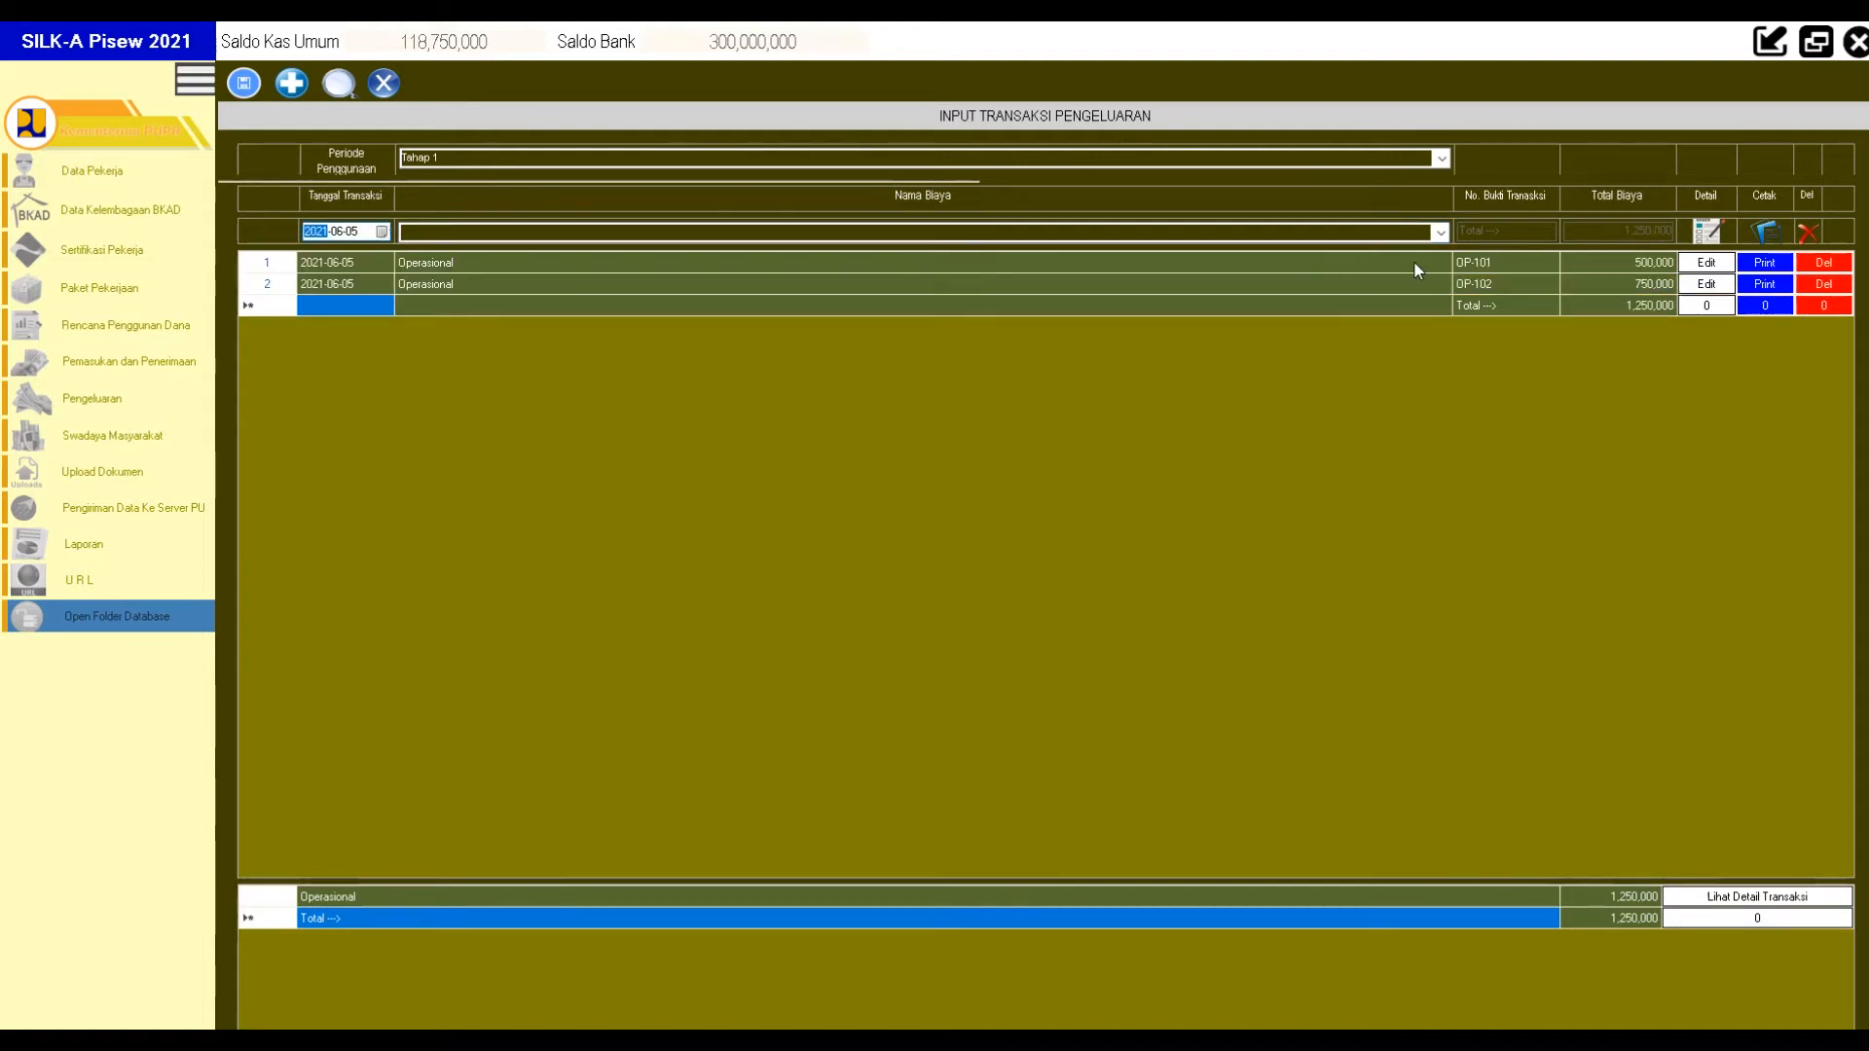
# Choose Uji Lab as the Nama Biaya for the new expense transaction.
pyautogui.click(1440, 232)
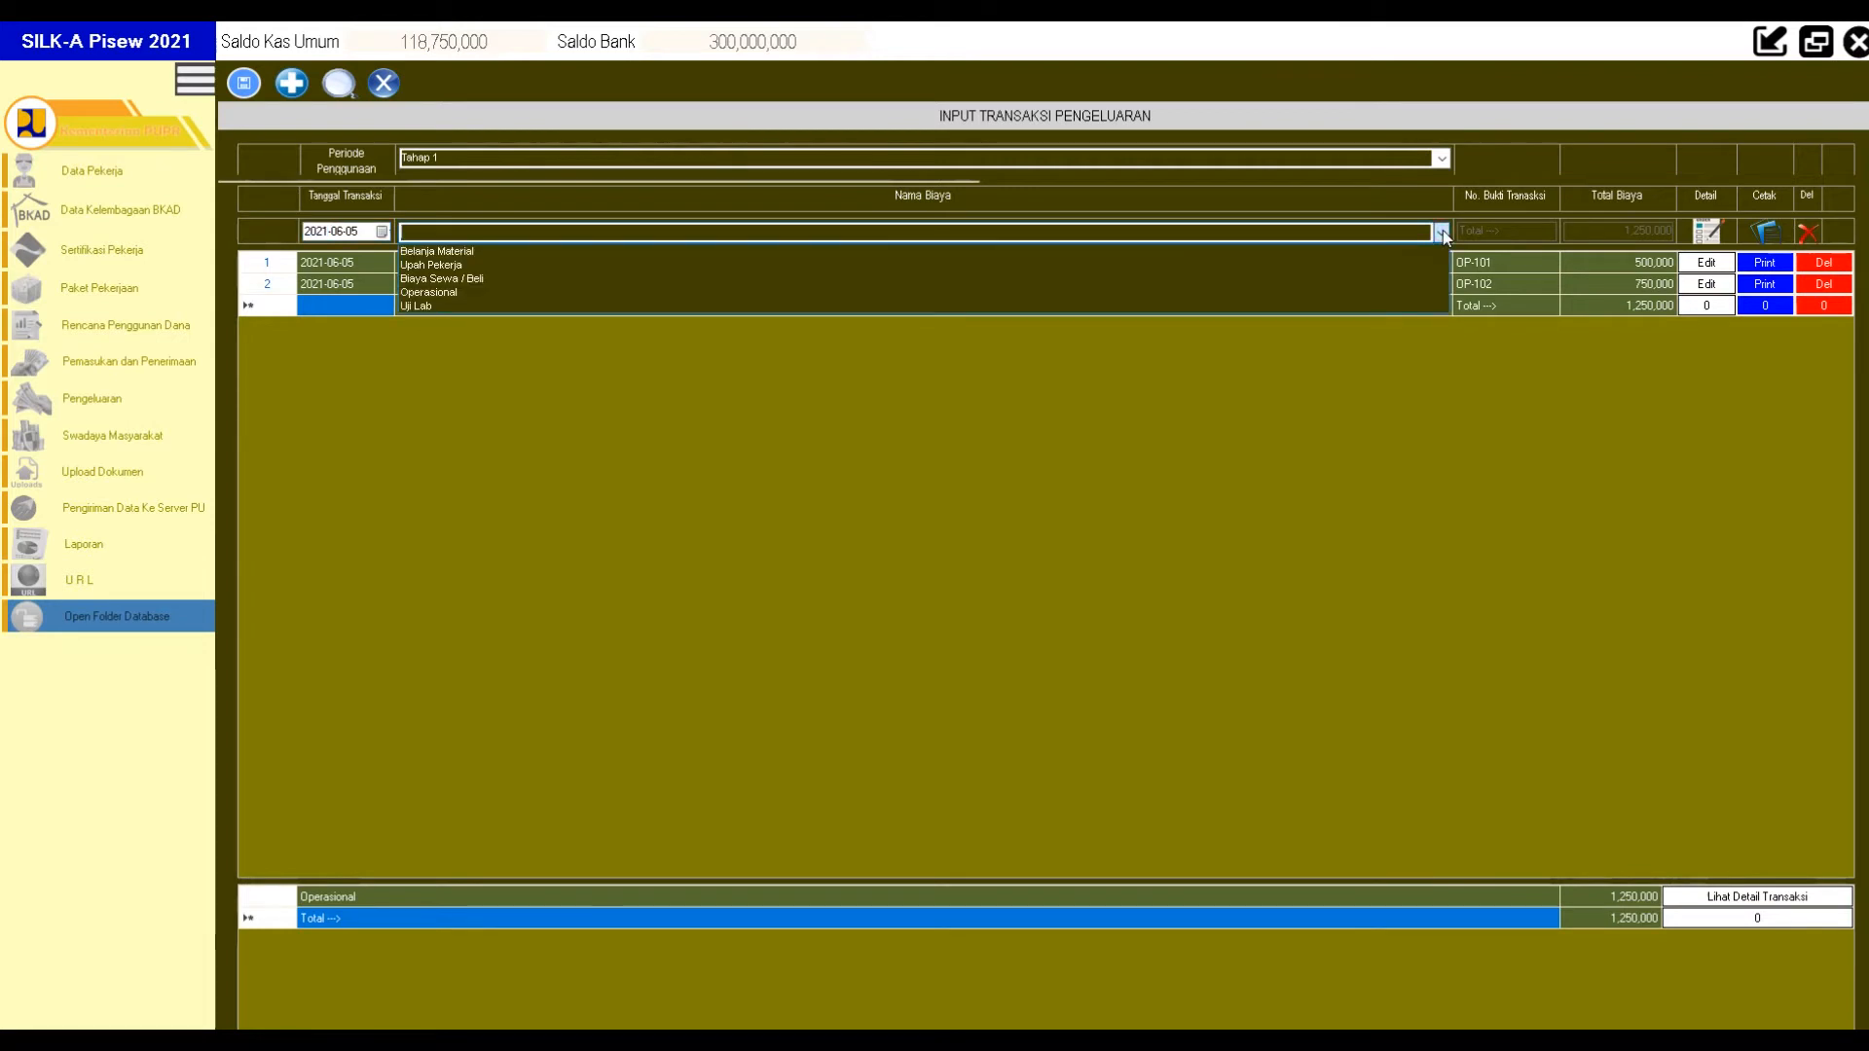
pyautogui.click(1442, 231)
pyautogui.click(1442, 231)
pyautogui.click(1443, 231)
pyautogui.click(1443, 231)
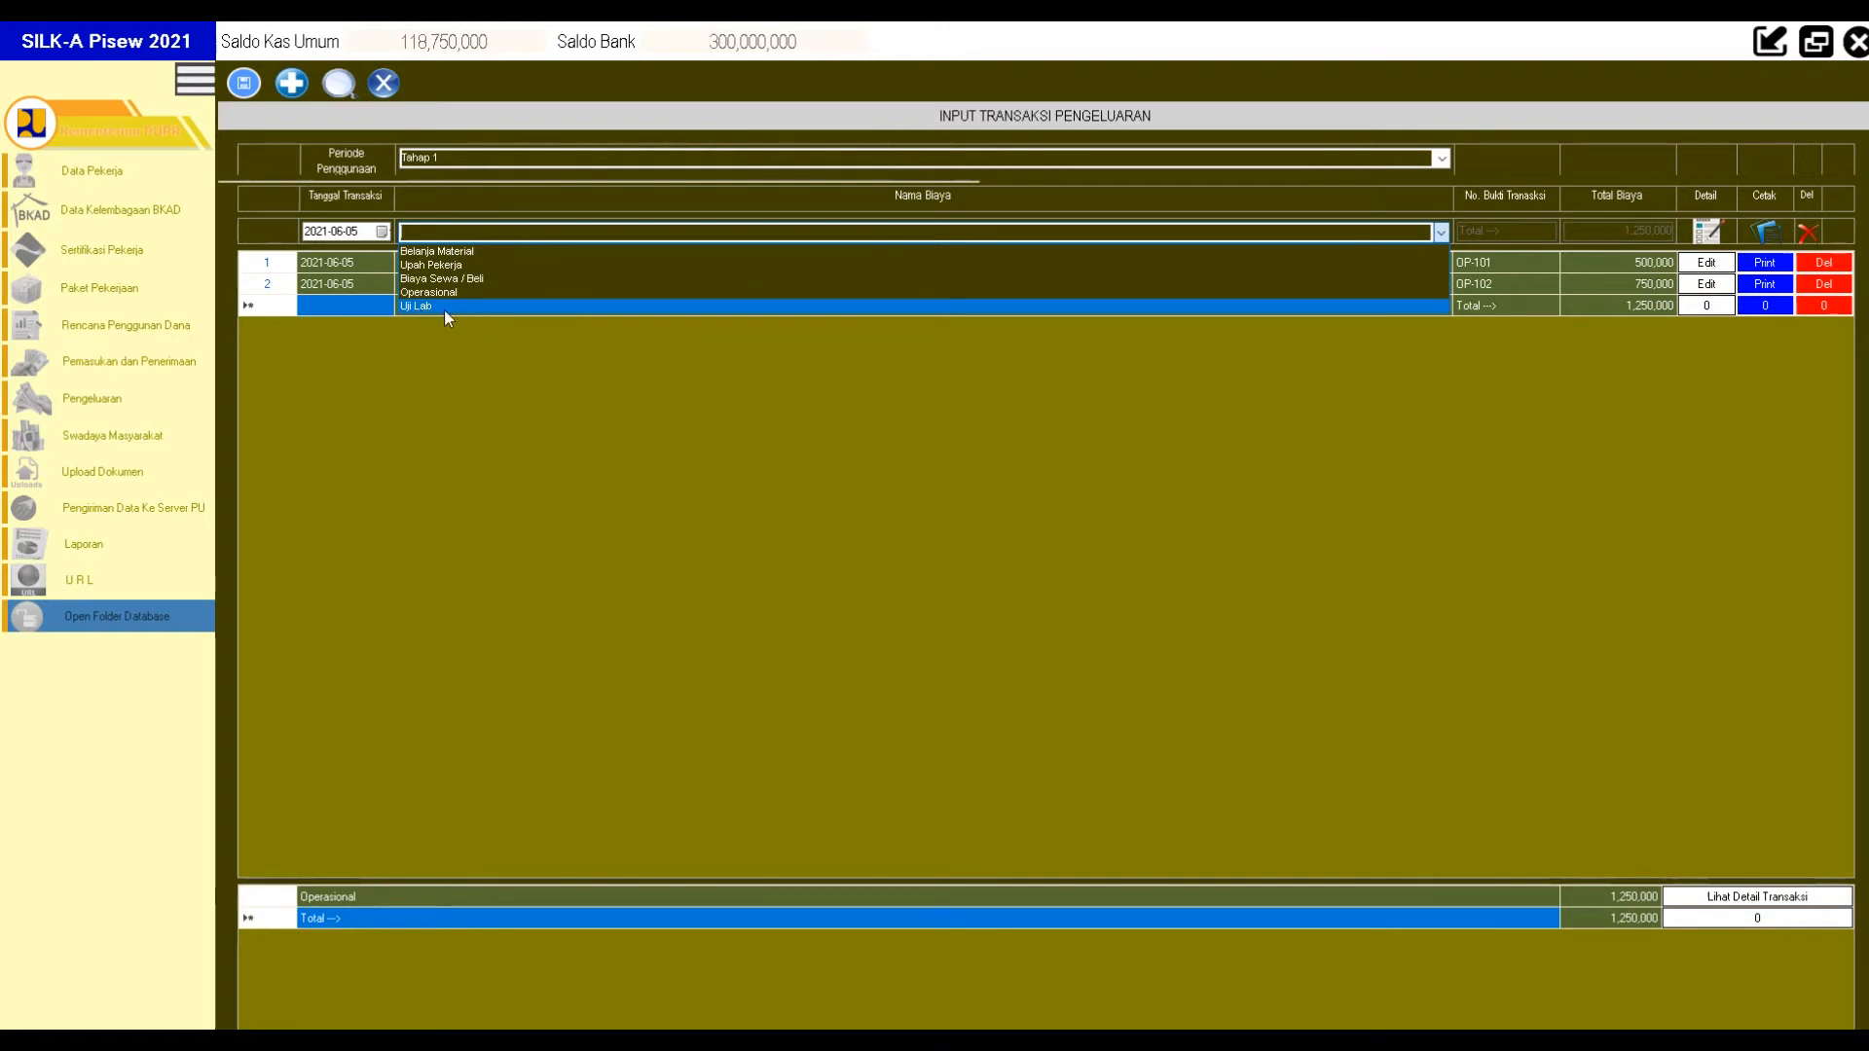
pyautogui.click(381, 235)
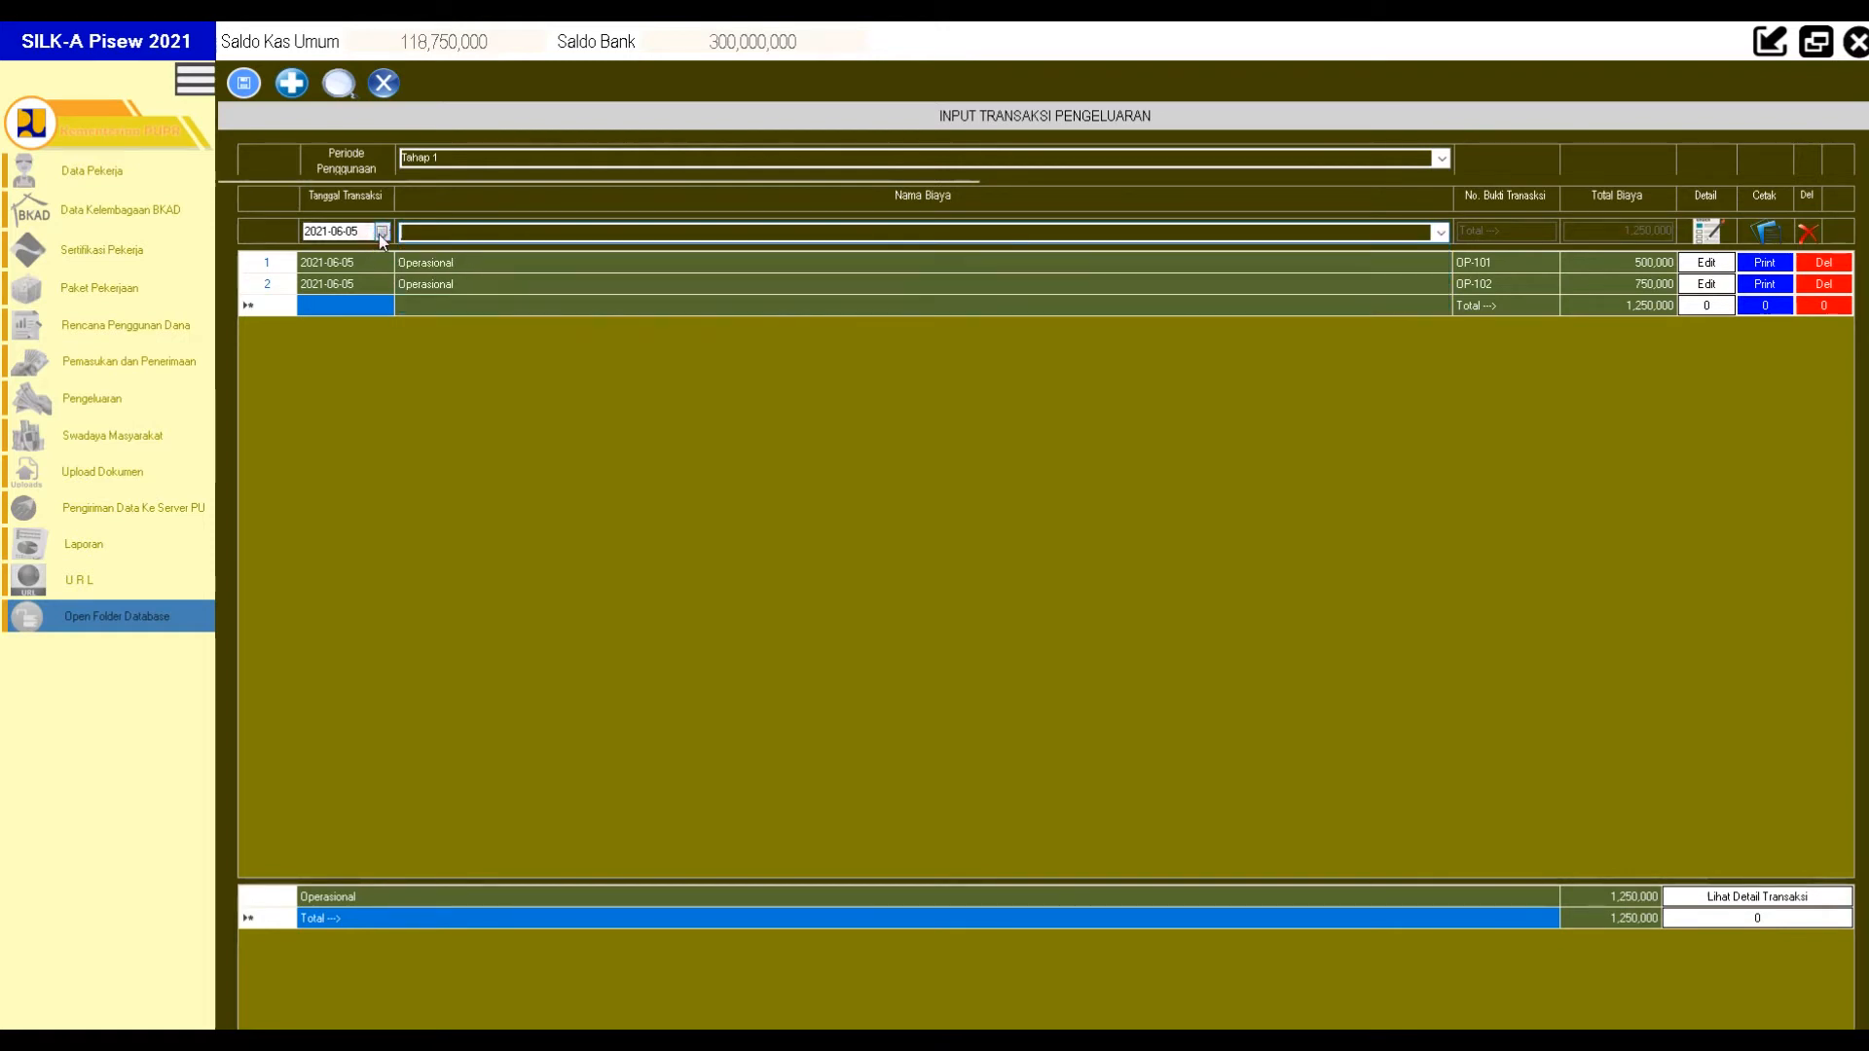
pyautogui.click(380, 233)
pyautogui.click(381, 234)
pyautogui.click(1439, 231)
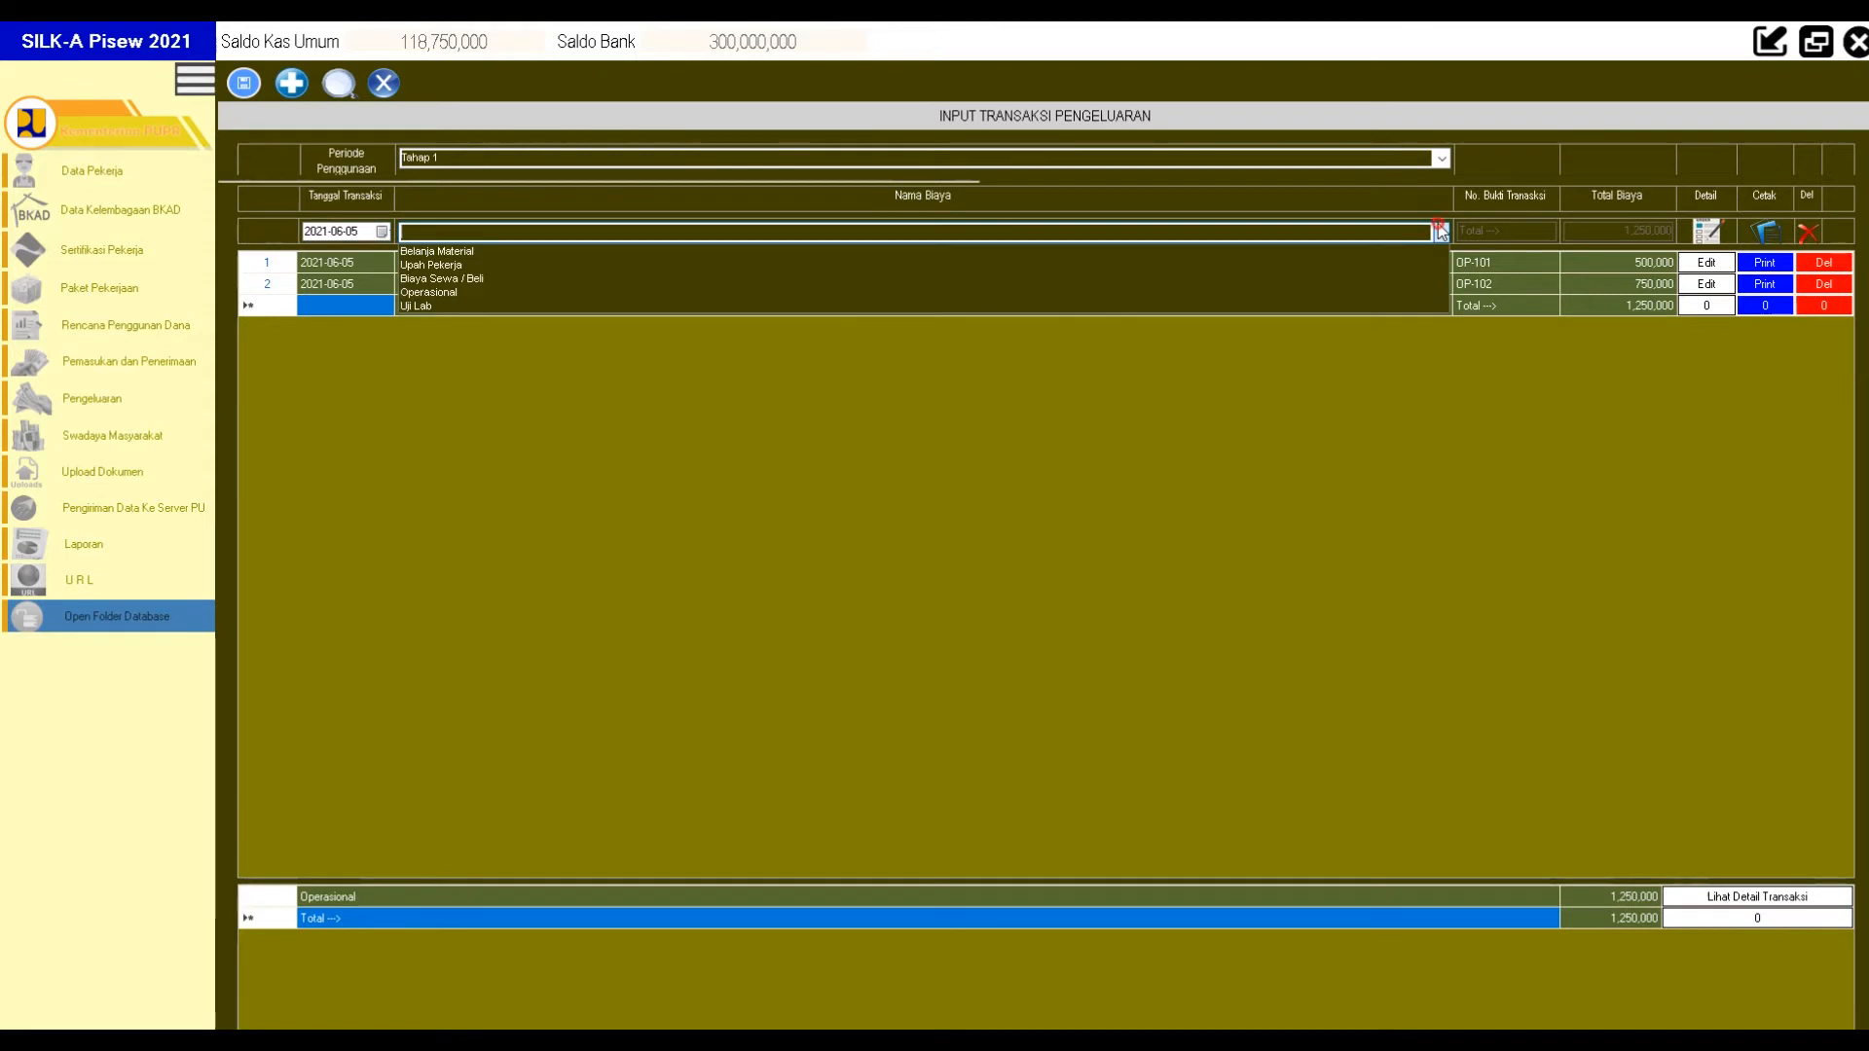
pyautogui.click(430, 304)
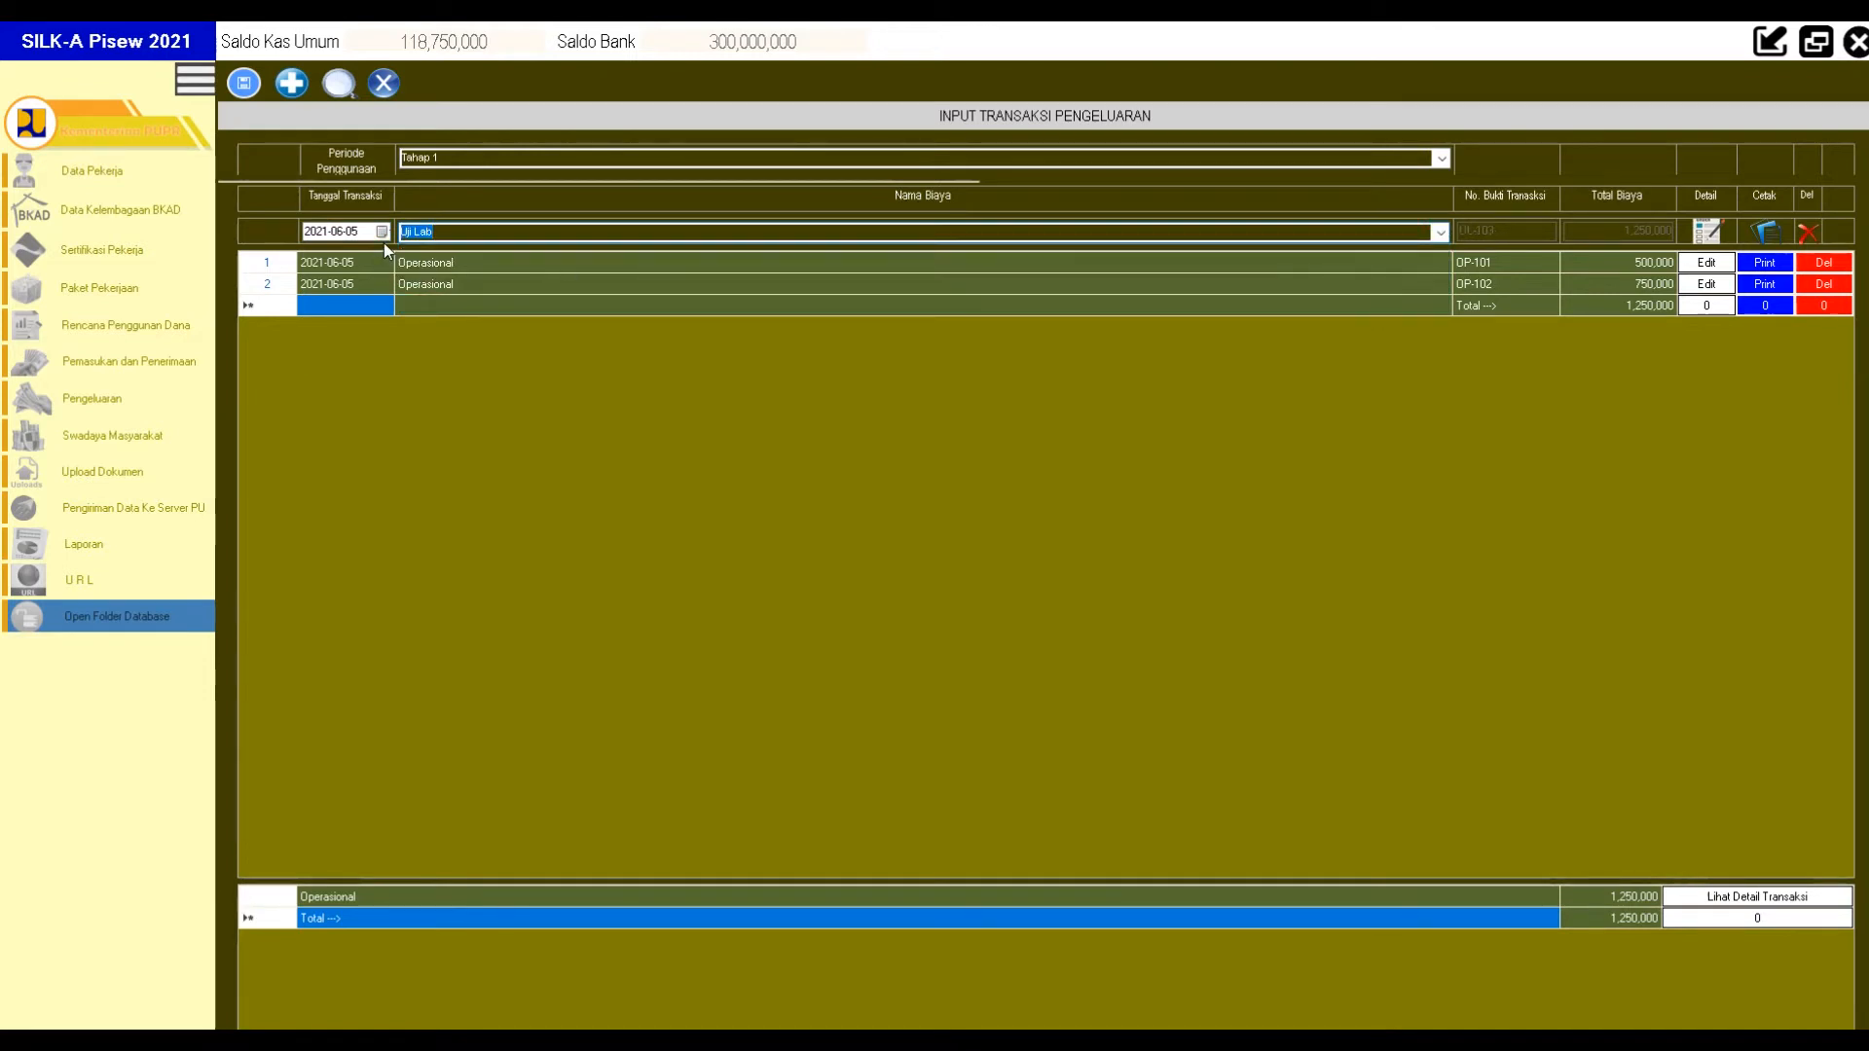
# Set the Tanggal Transaksi to 2021-06-07 and select Uji Lab again as the Nama Biaya.
pyautogui.click(1440, 160)
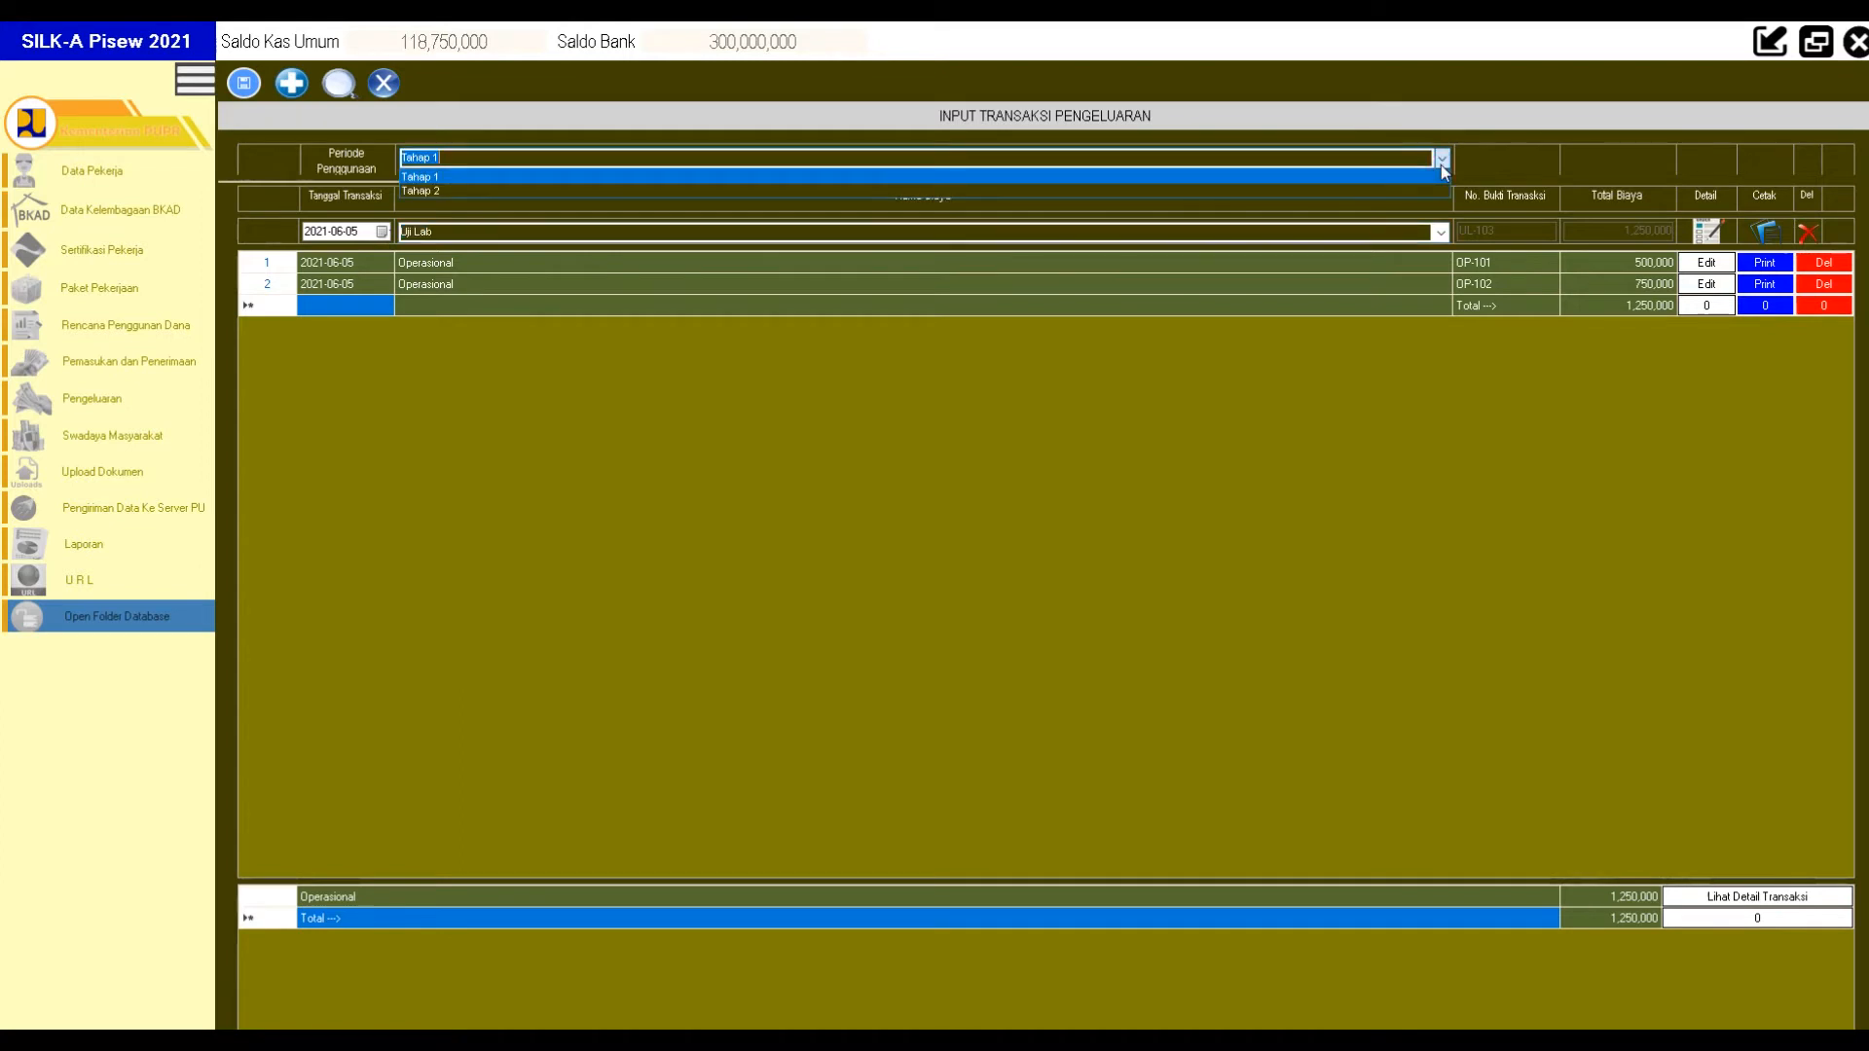
pyautogui.click(1440, 174)
pyautogui.click(382, 232)
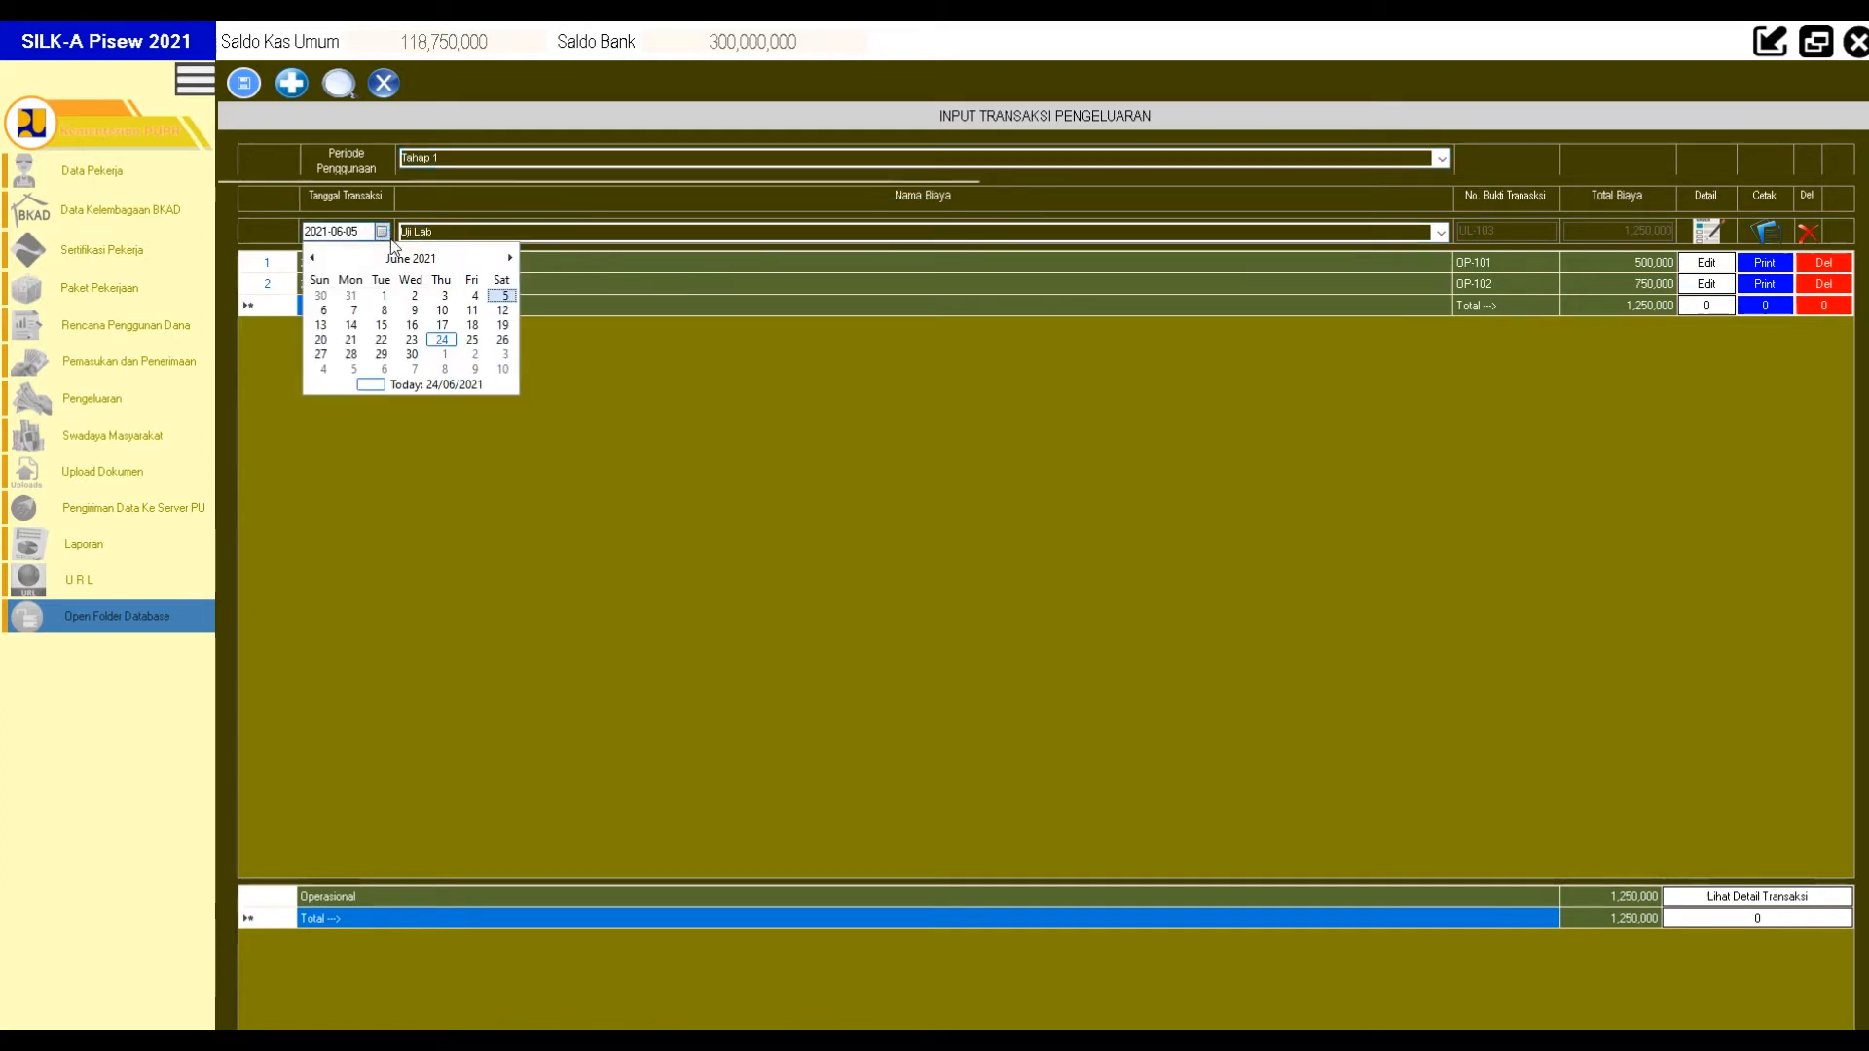
pyautogui.click(352, 311)
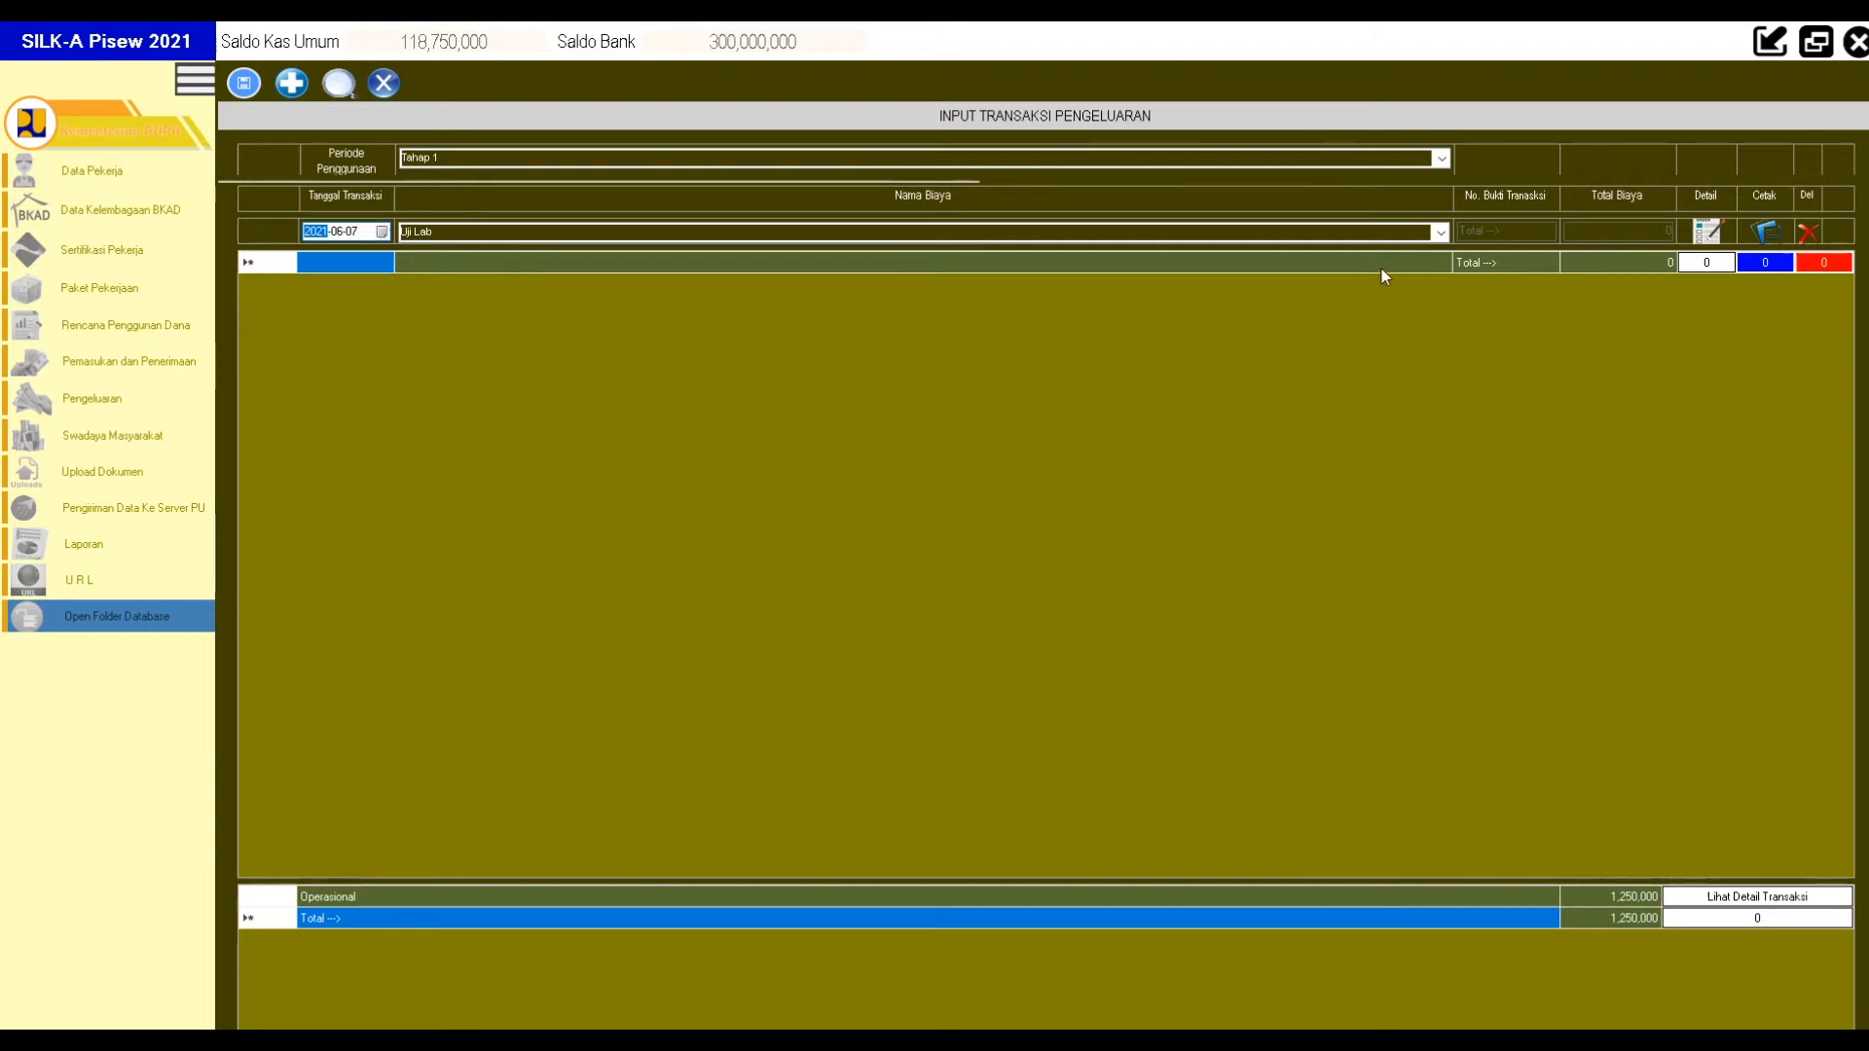
pyautogui.click(1440, 232)
pyautogui.click(453, 305)
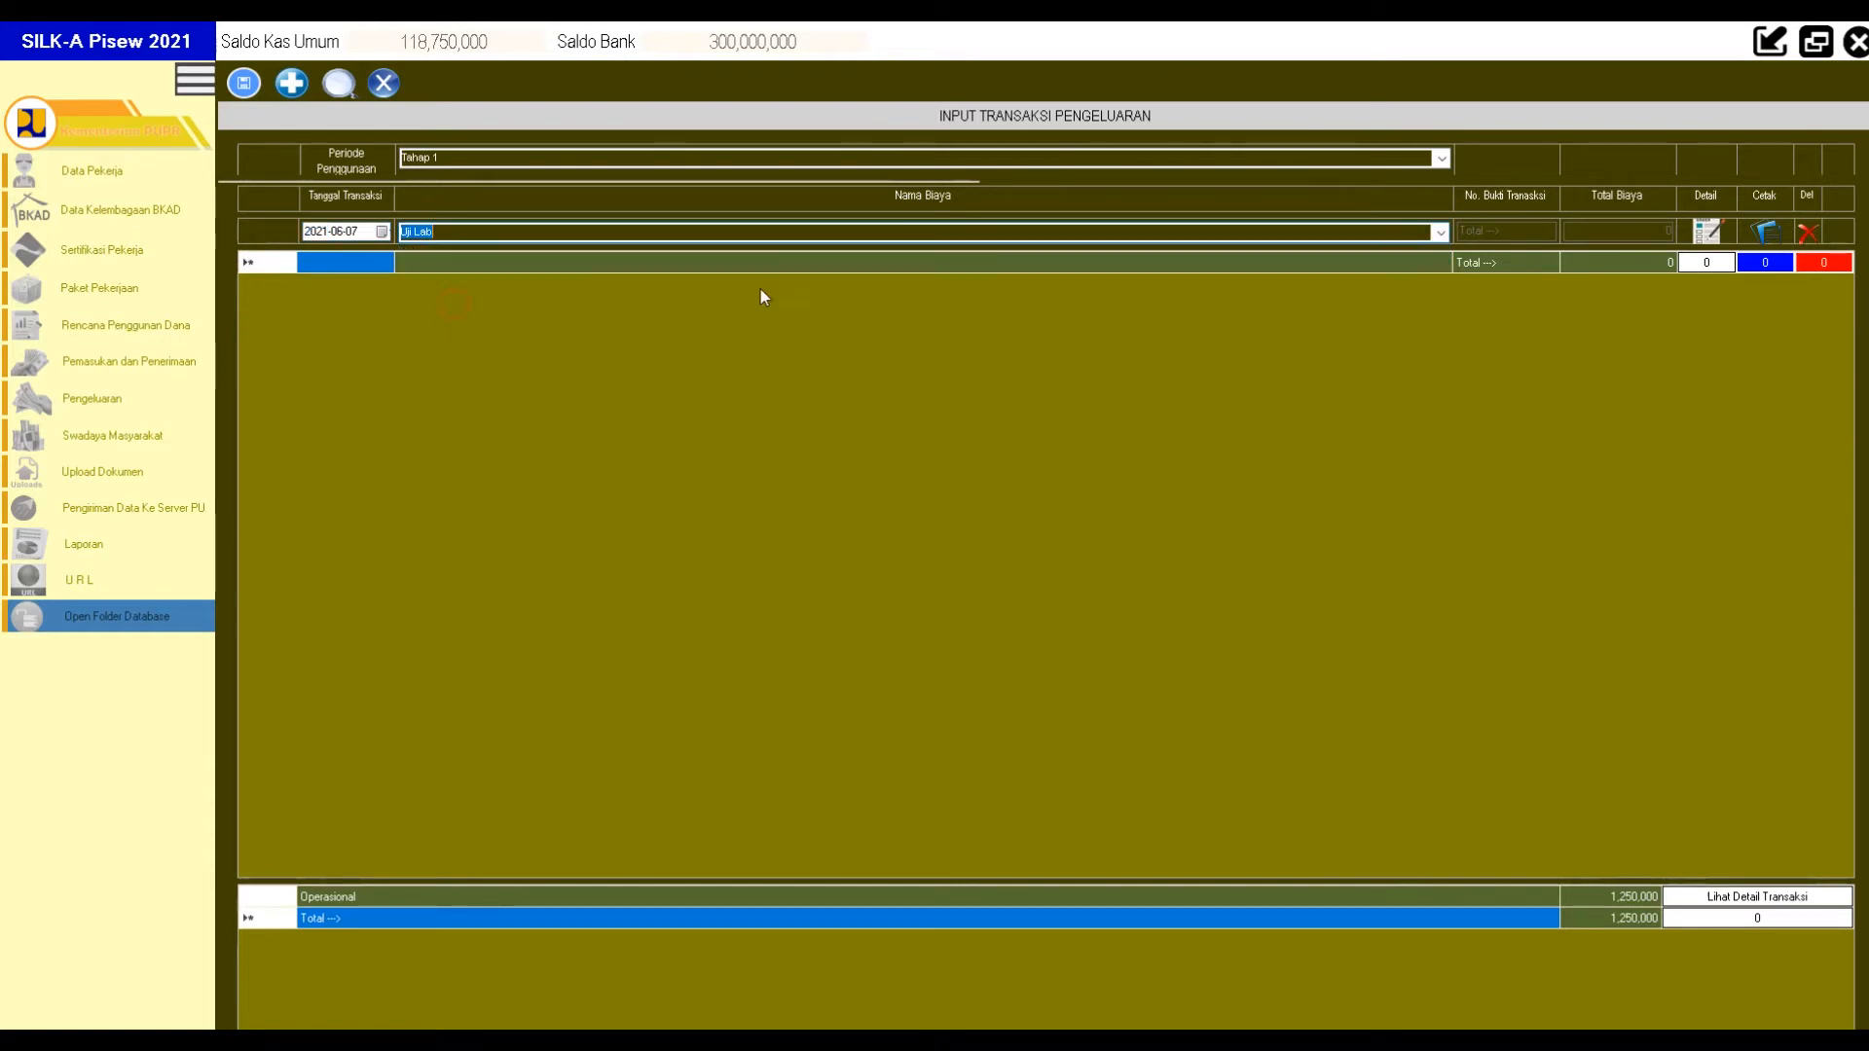
# Open the detail form for the Uji Lab expense and enter UL-103 as the No. Registrasi / ID.
pyautogui.click(1718, 248)
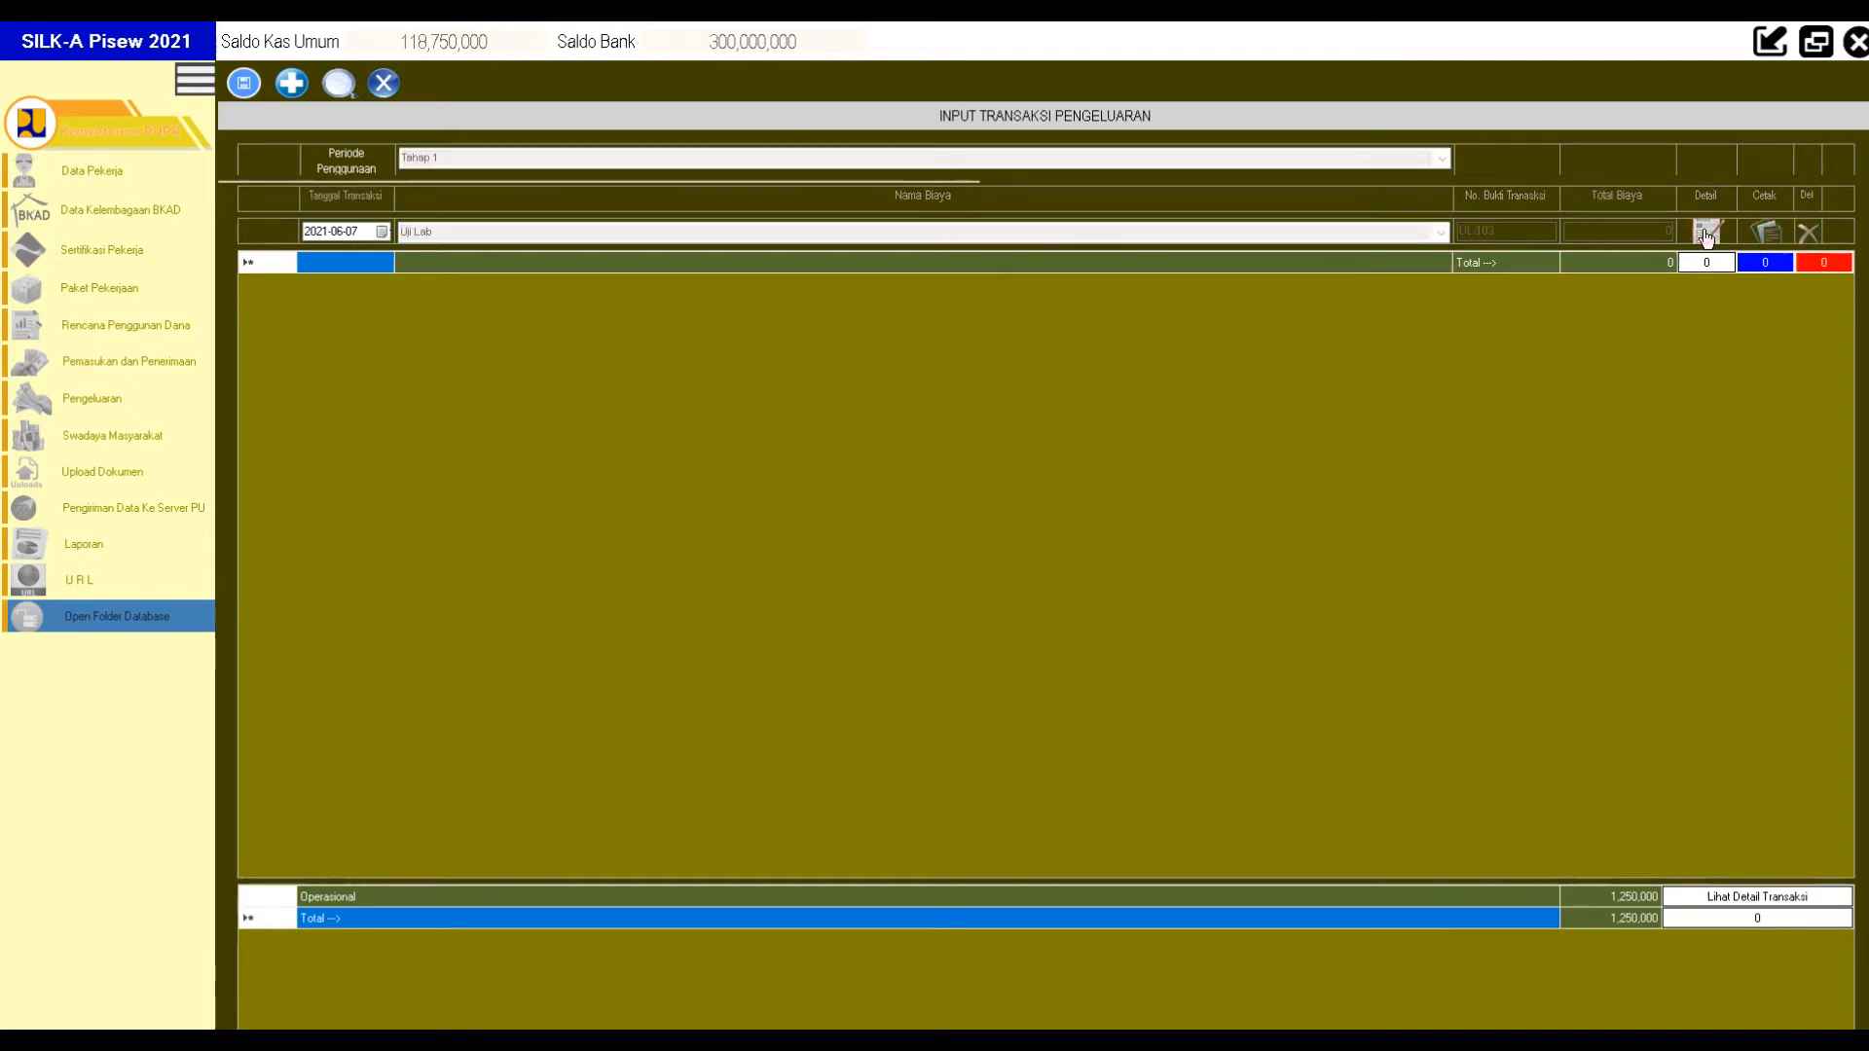
pyautogui.click(826, 509)
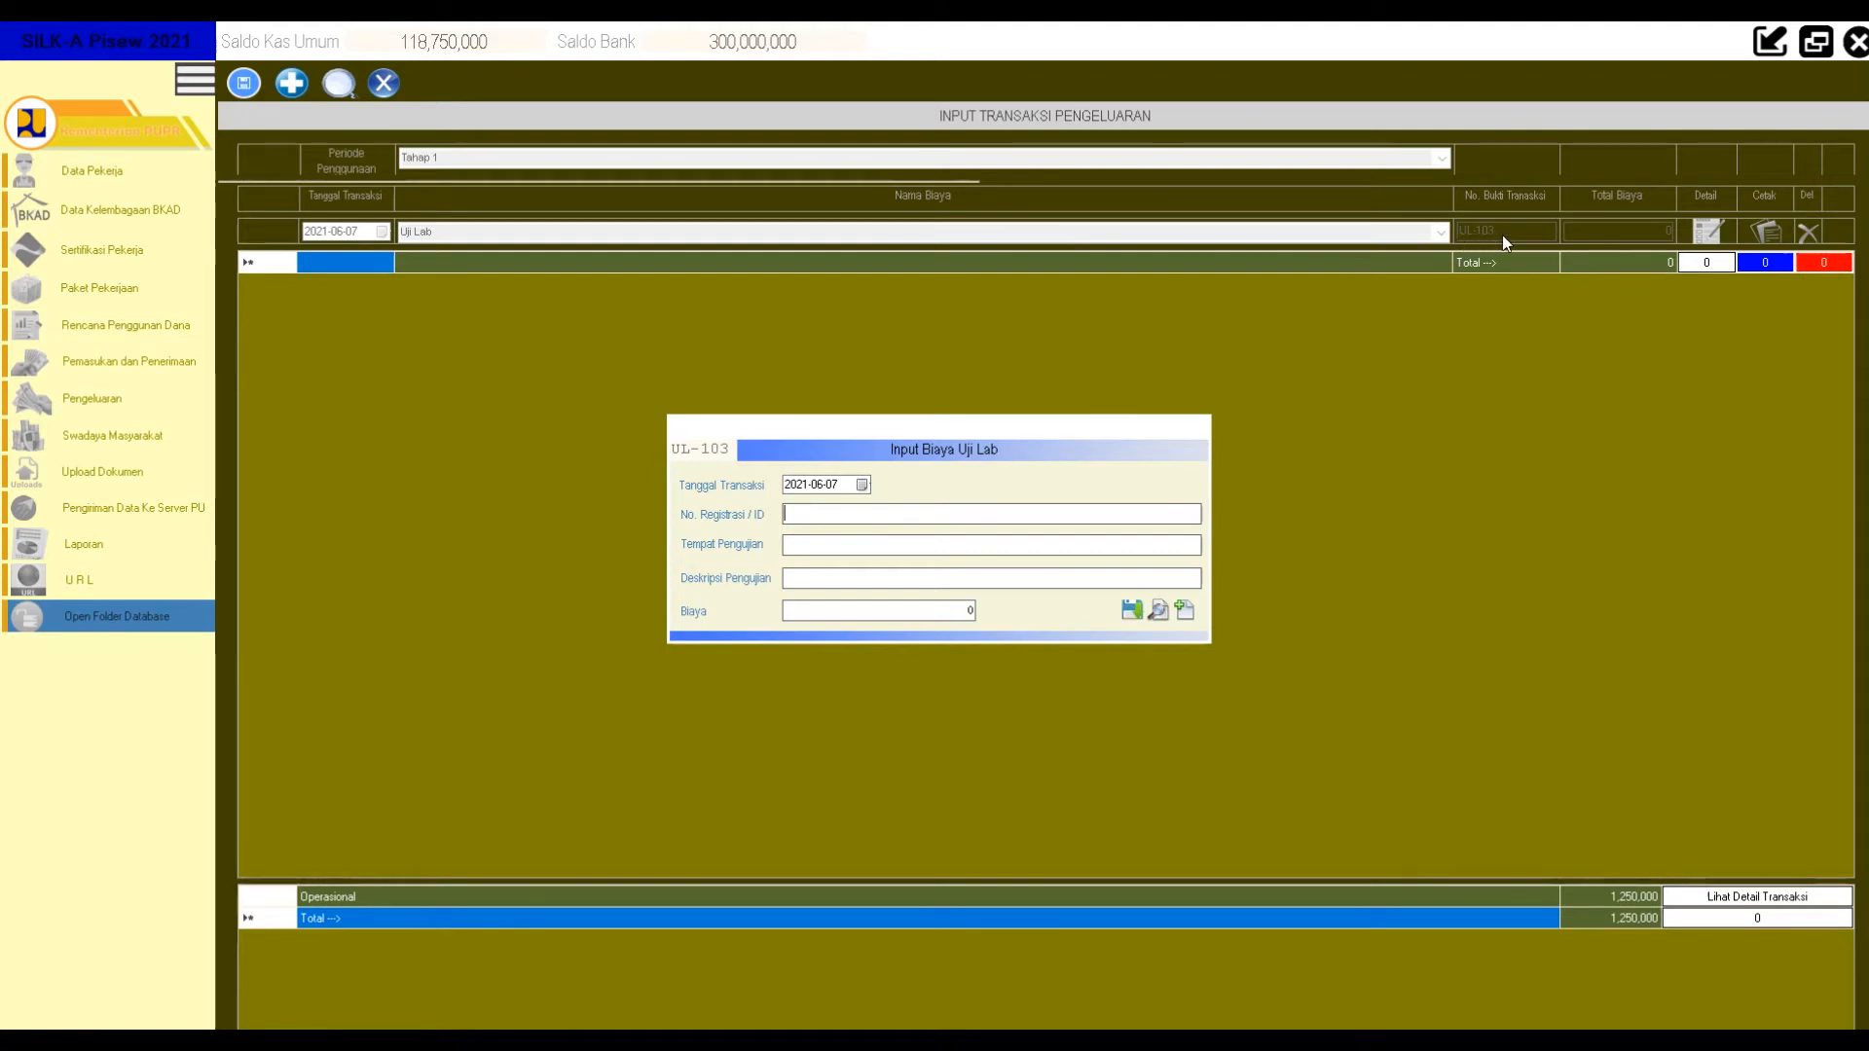
pyautogui.write('u')
pyautogui.write('UL-')
pyautogui.write('103')
# Enter "Laboratorium PU Kab. Paser" as the Tempat Pengujian and "JMF Beton fc 20 MPa" as the Deskripsi Pengujian.
pyautogui.click(834, 545)
pyautogui.write('IA')
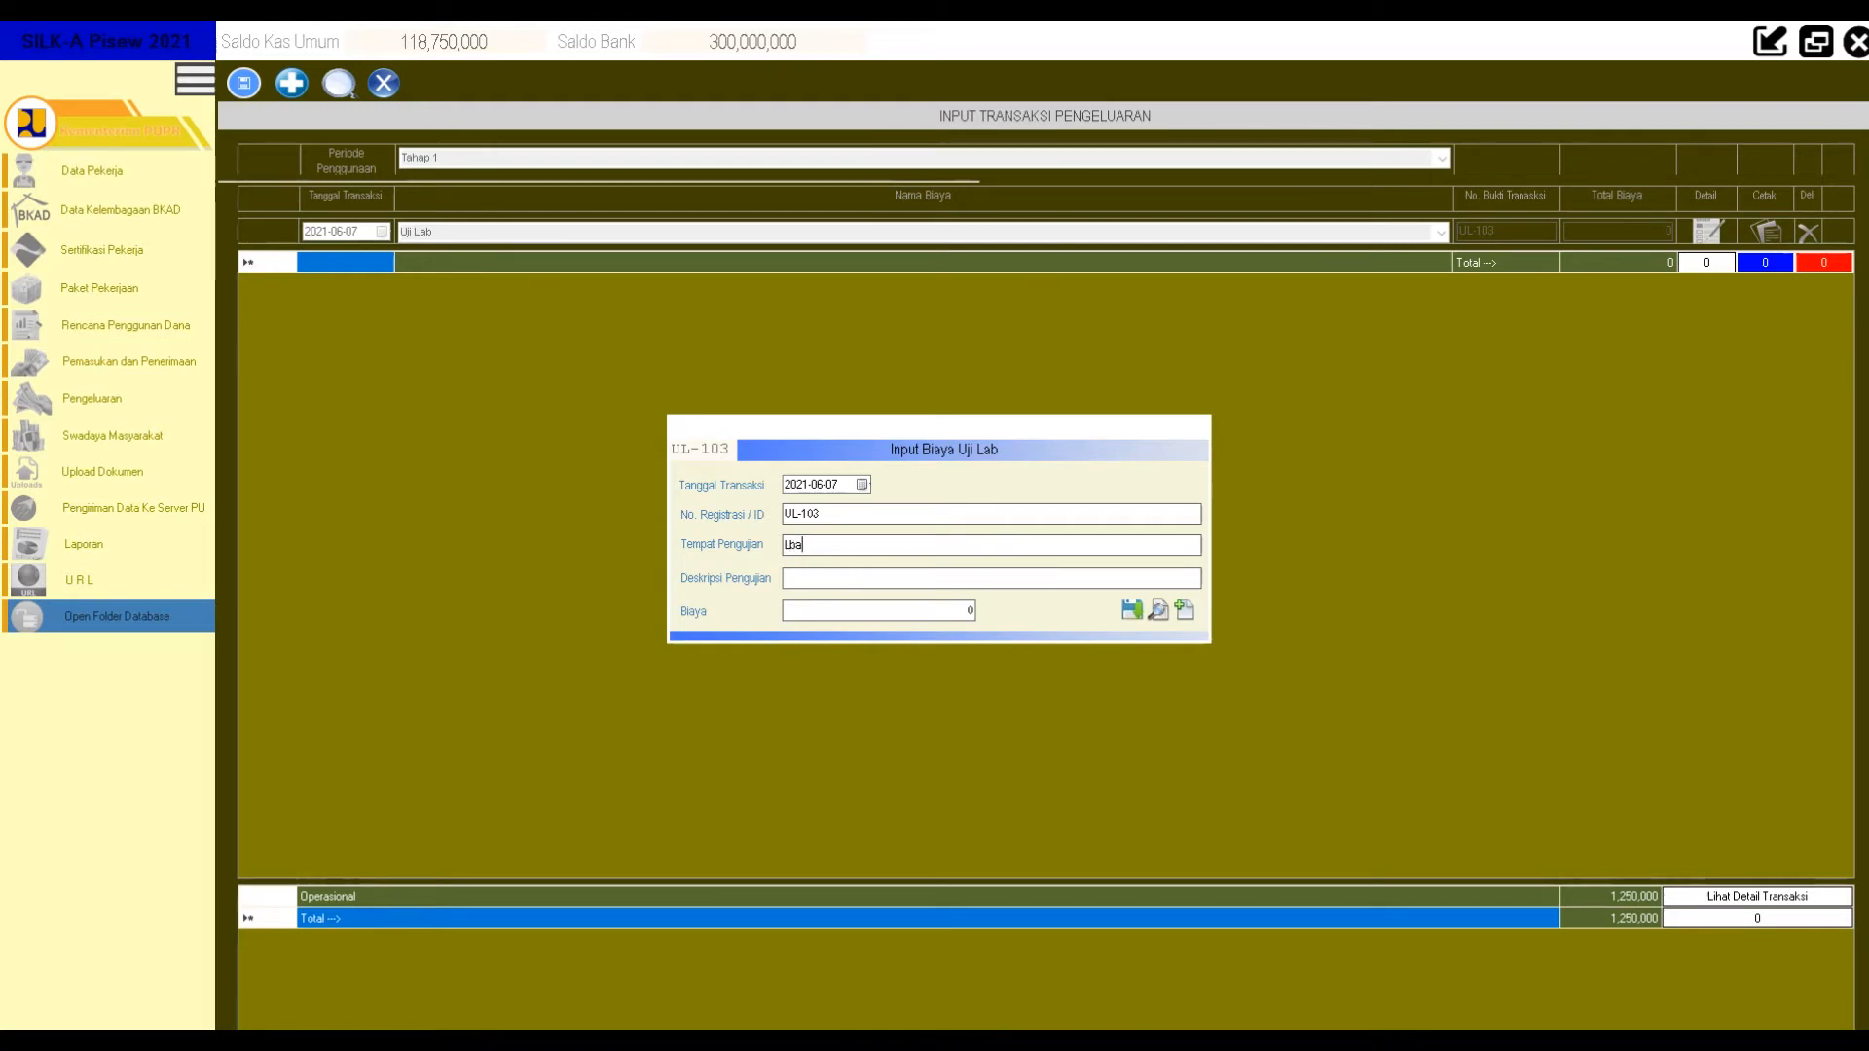
pyautogui.write('Laboratorium PU Kab. Paser')
pyautogui.click(882, 584)
pyautogui.write('JMF ')
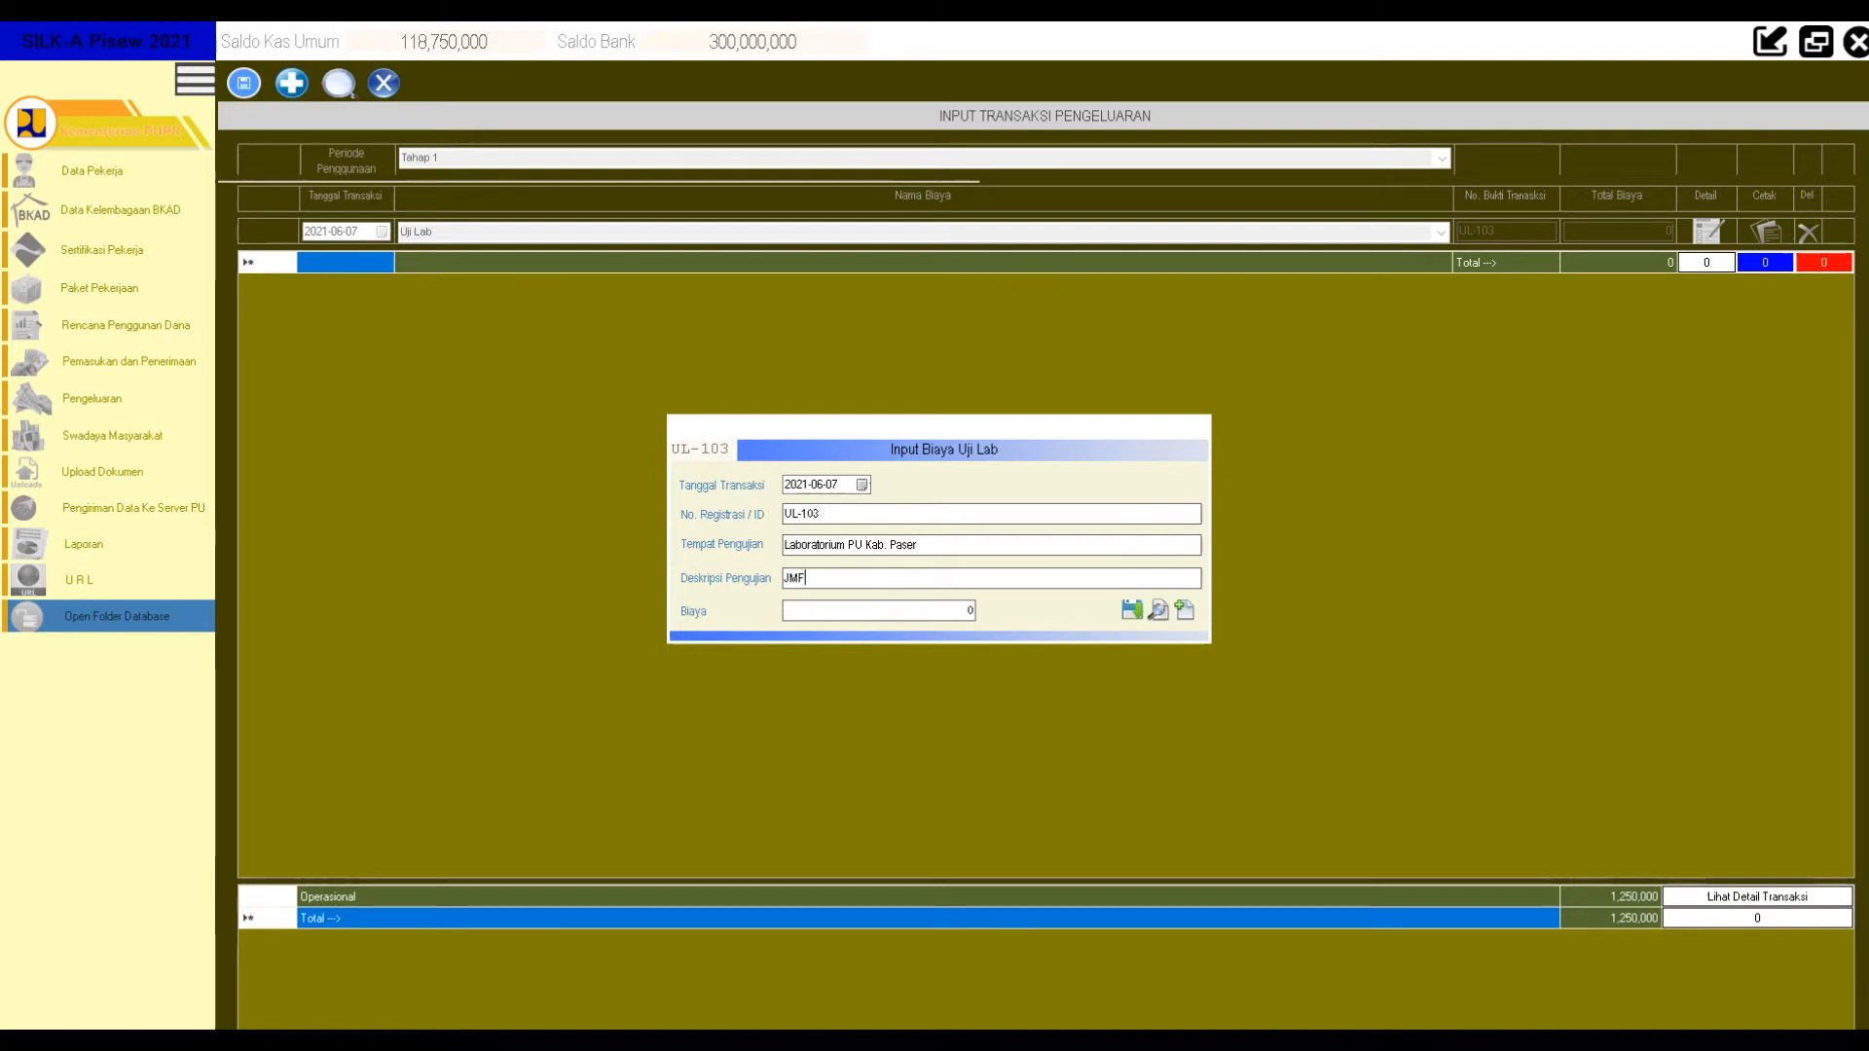
pyautogui.write('Beton fc 20 MPa')
# Set the Biaya to 2,500,000, save the UL-103 lab test expense and generate its receipt.
pyautogui.click(936, 609)
pyautogui.write('2,500,00')
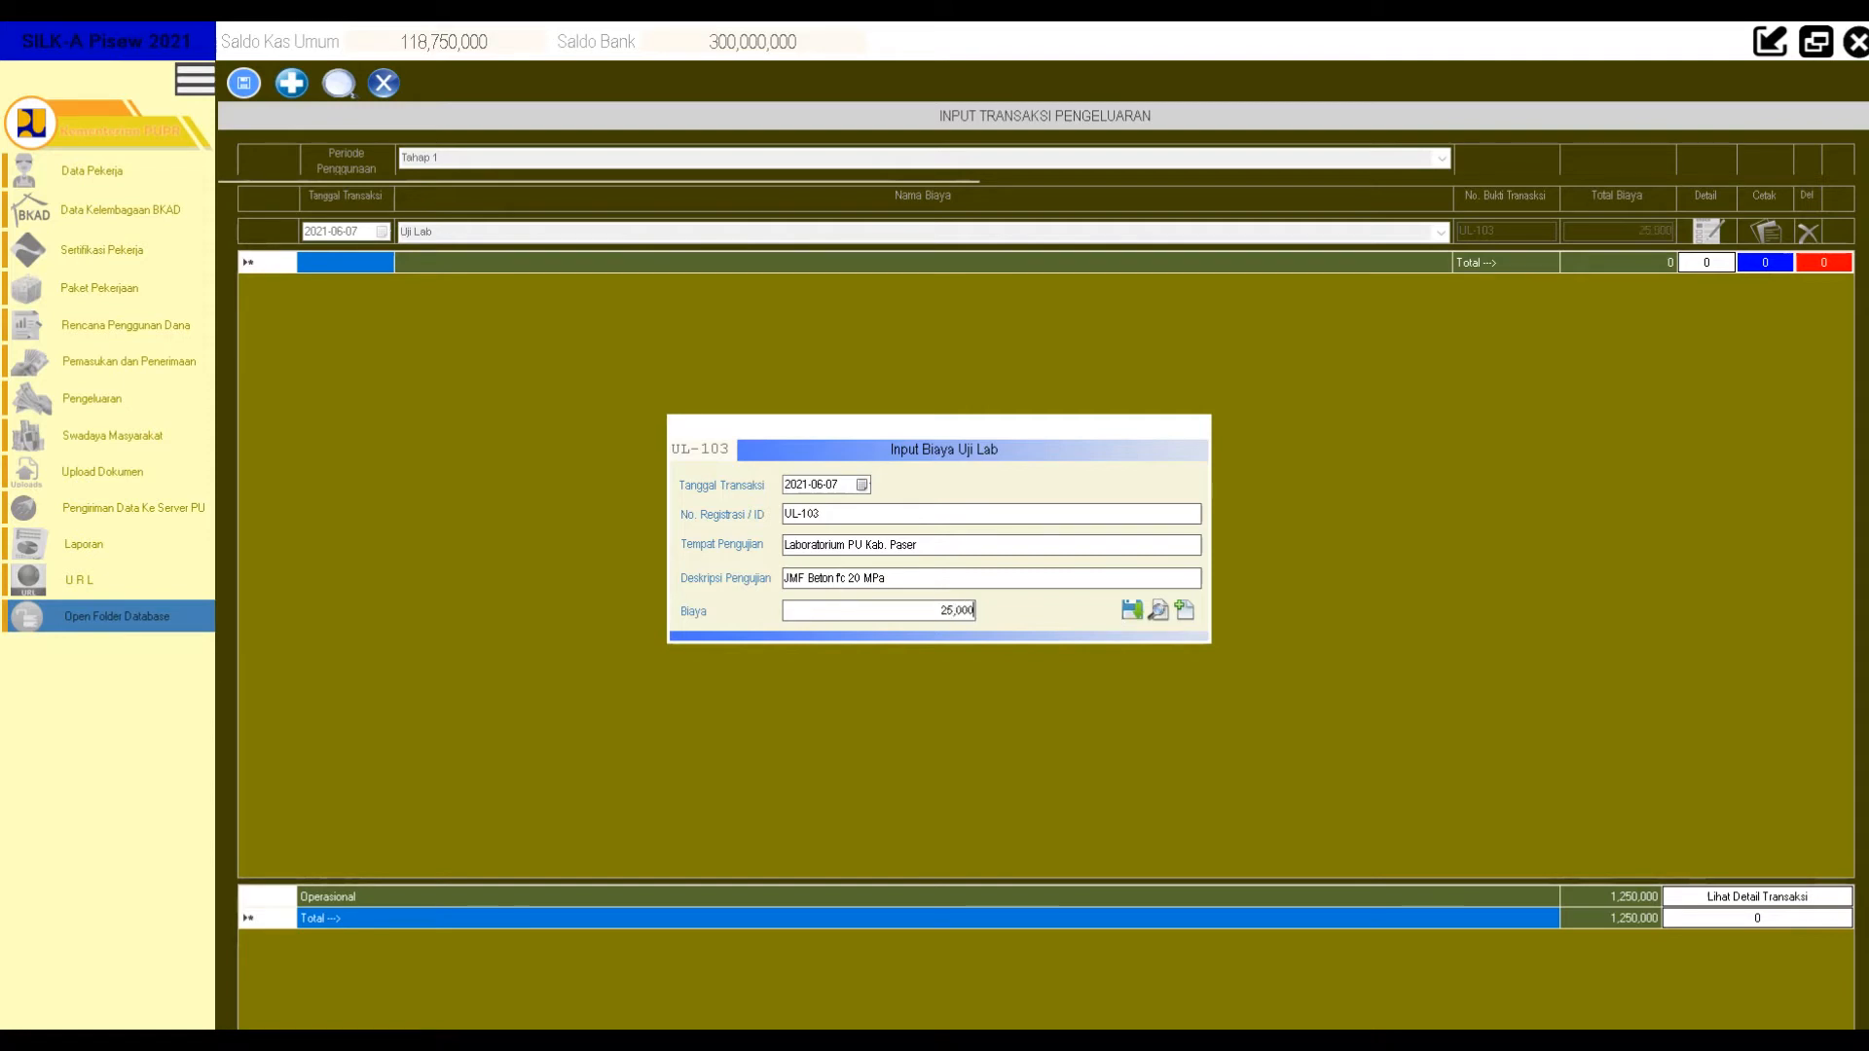
pyautogui.write('0')
pyautogui.click(1129, 613)
pyautogui.click(936, 594)
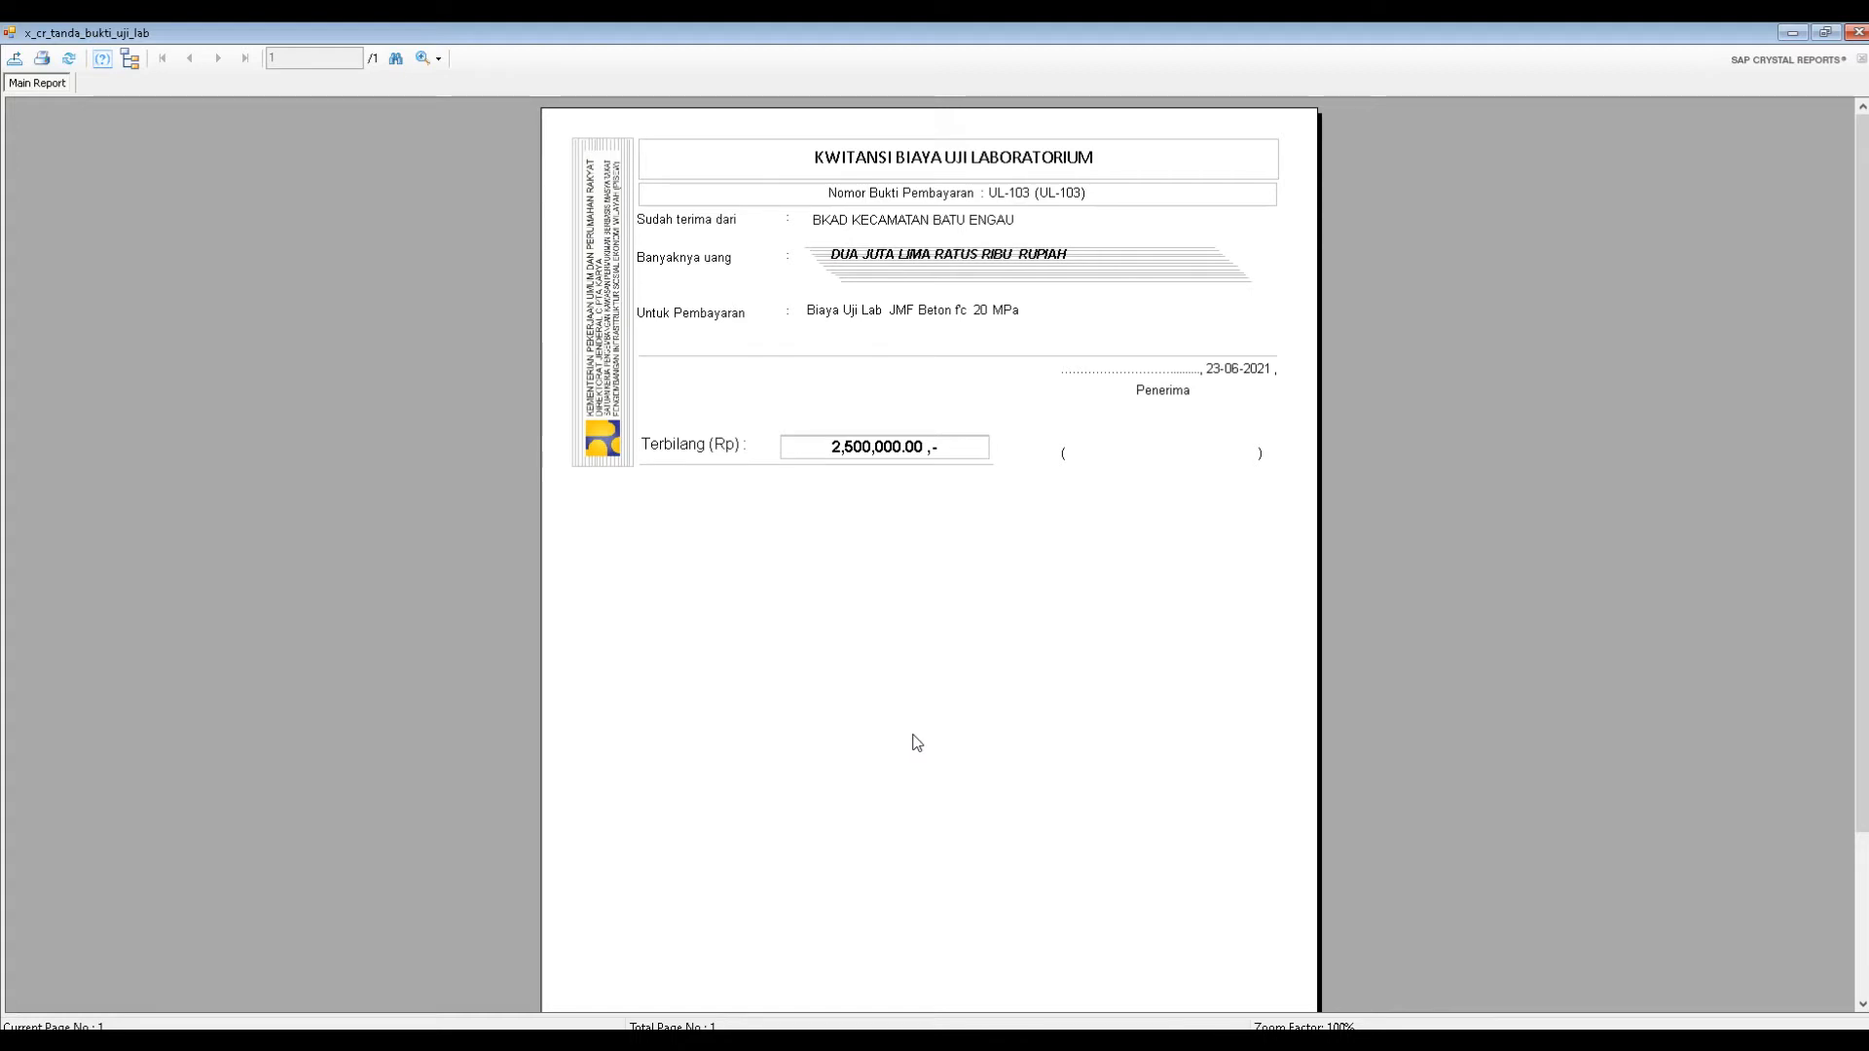
# Close the UL-103 lab test receipt and return to the expense transactions.
pyautogui.rightClick(1541, 35)
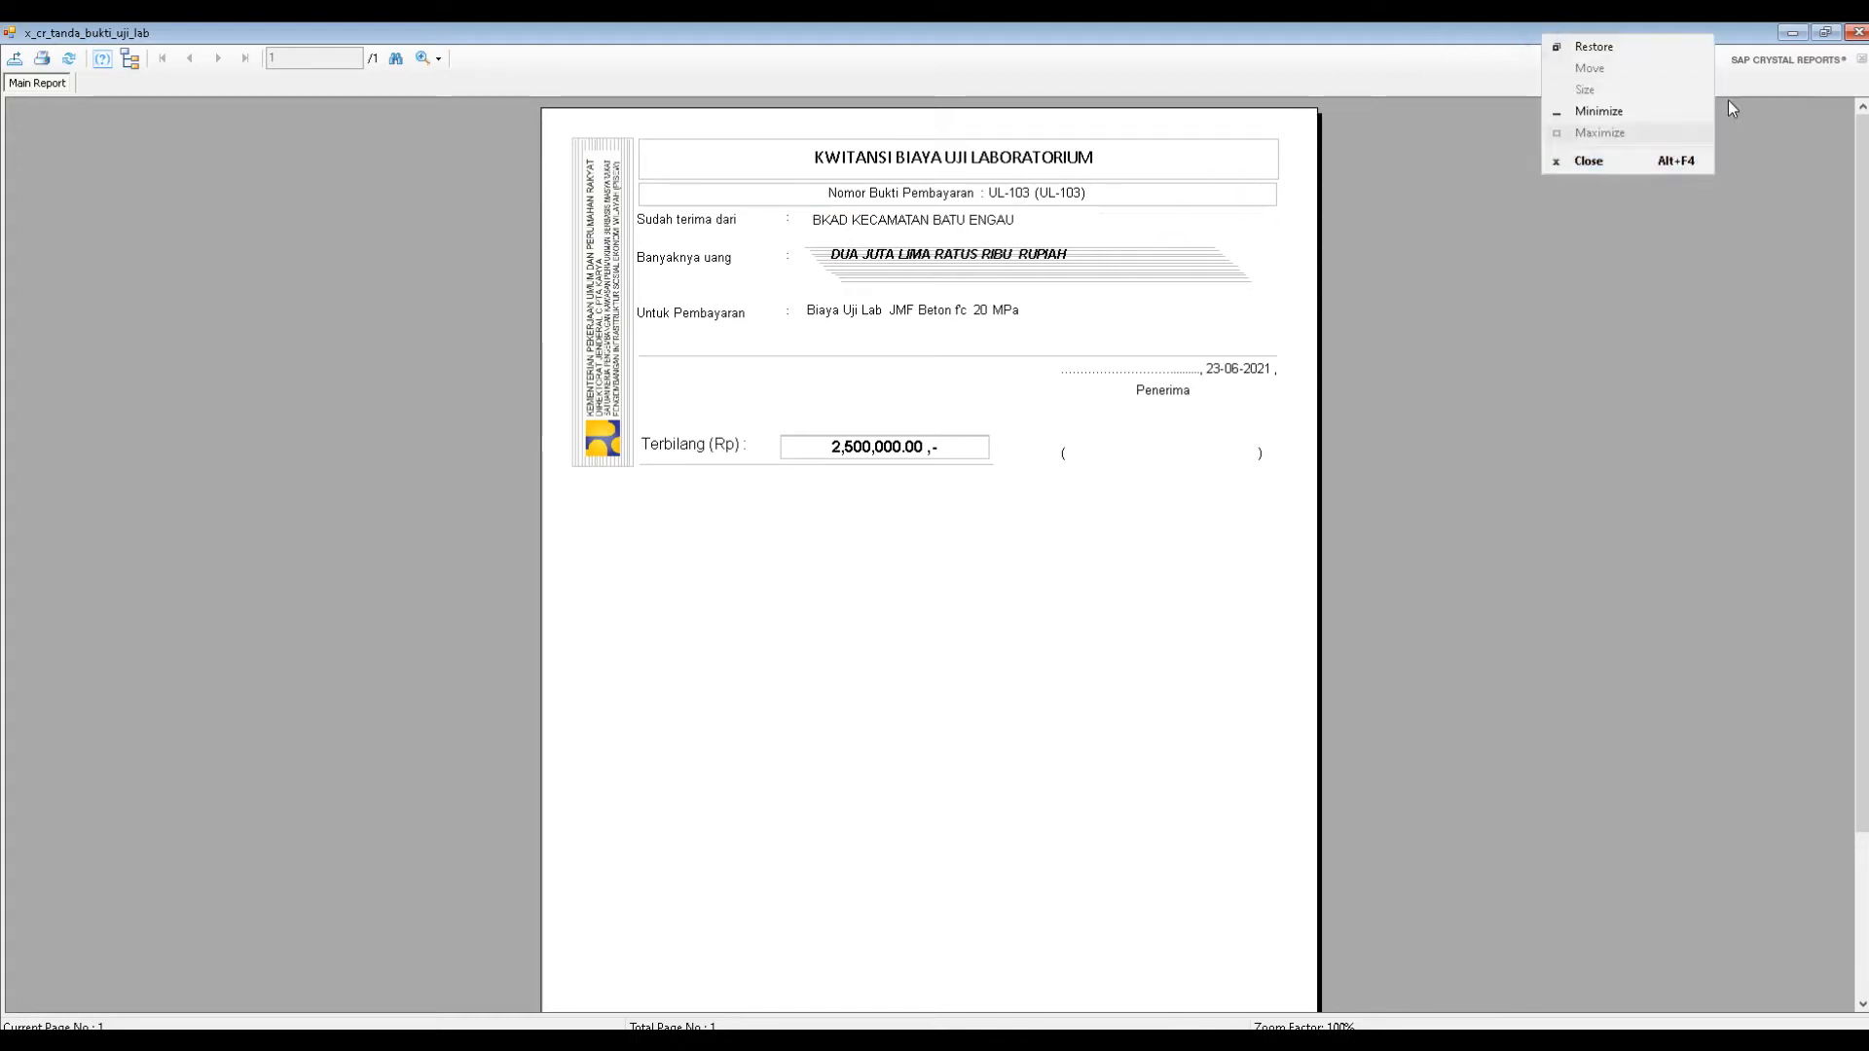
pyautogui.click(1732, 32)
pyautogui.click(1857, 33)
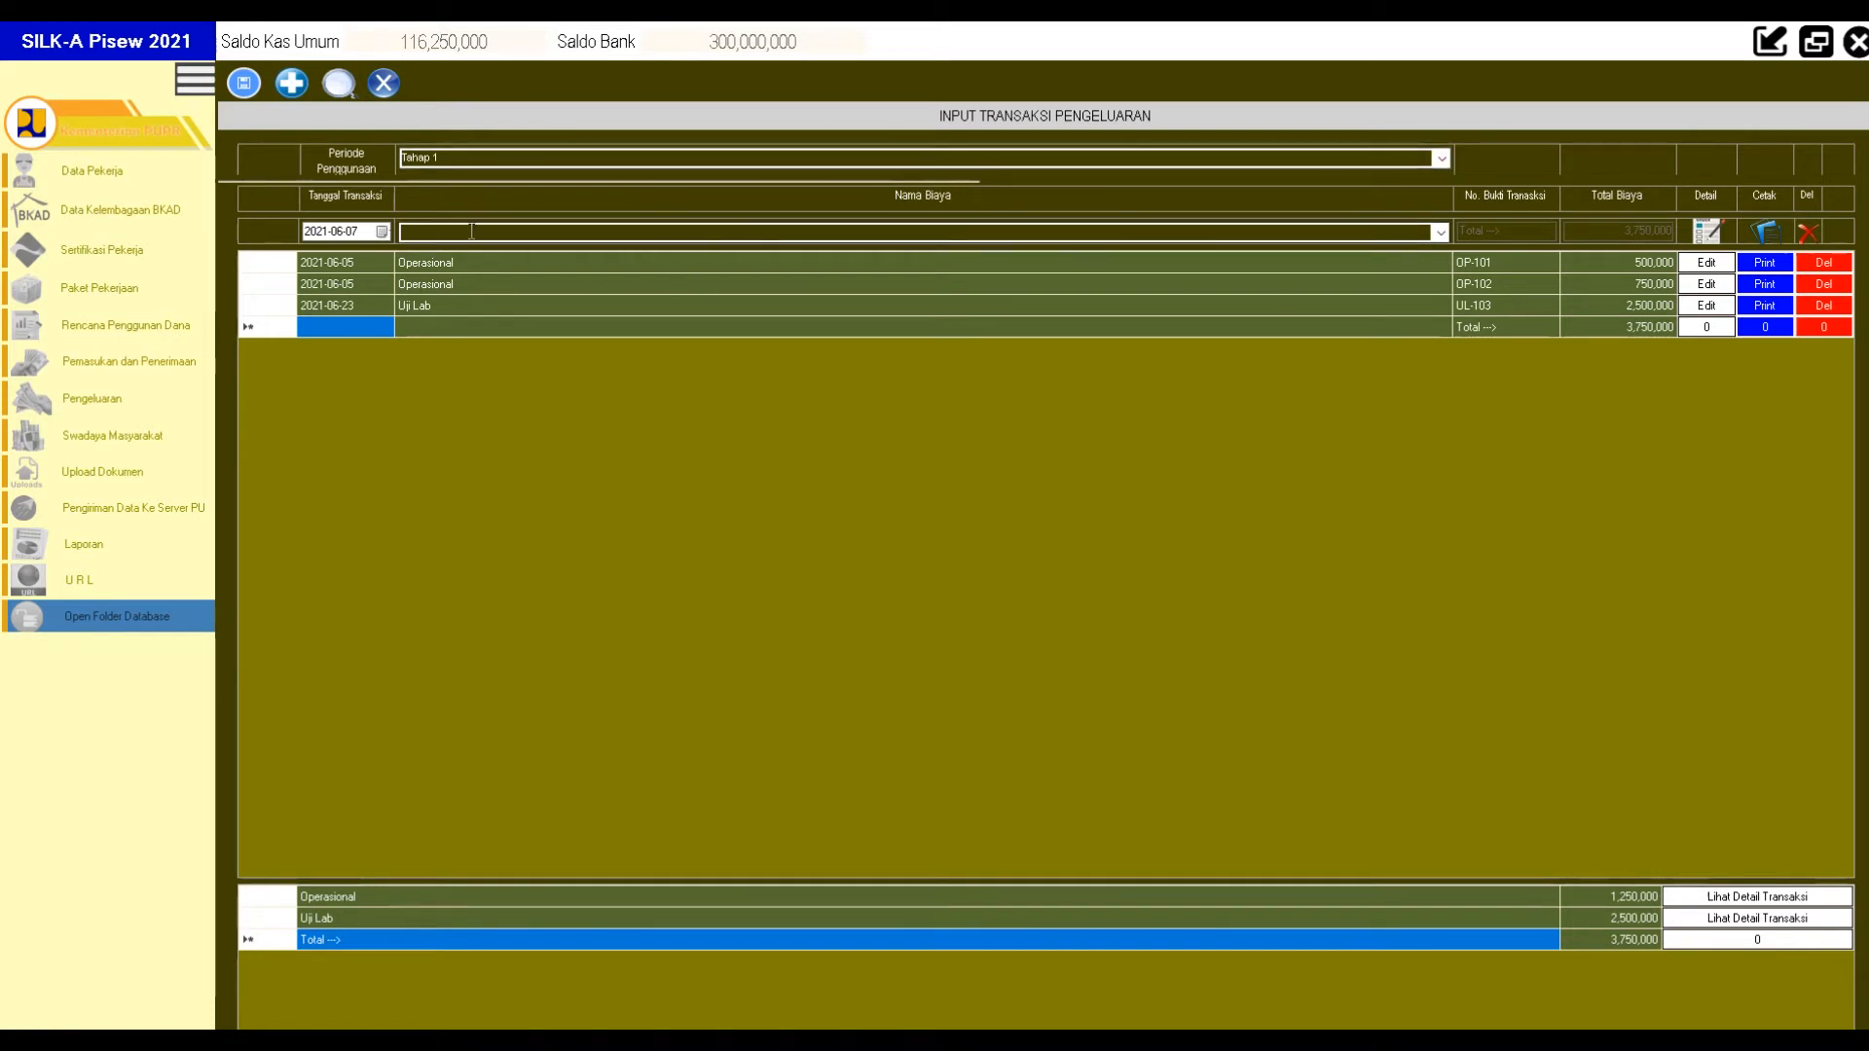
# Set the Tanggal Transaksi to 2021-06-08 and choose Belanja Material as the Nama Biaya.
pyautogui.click(381, 230)
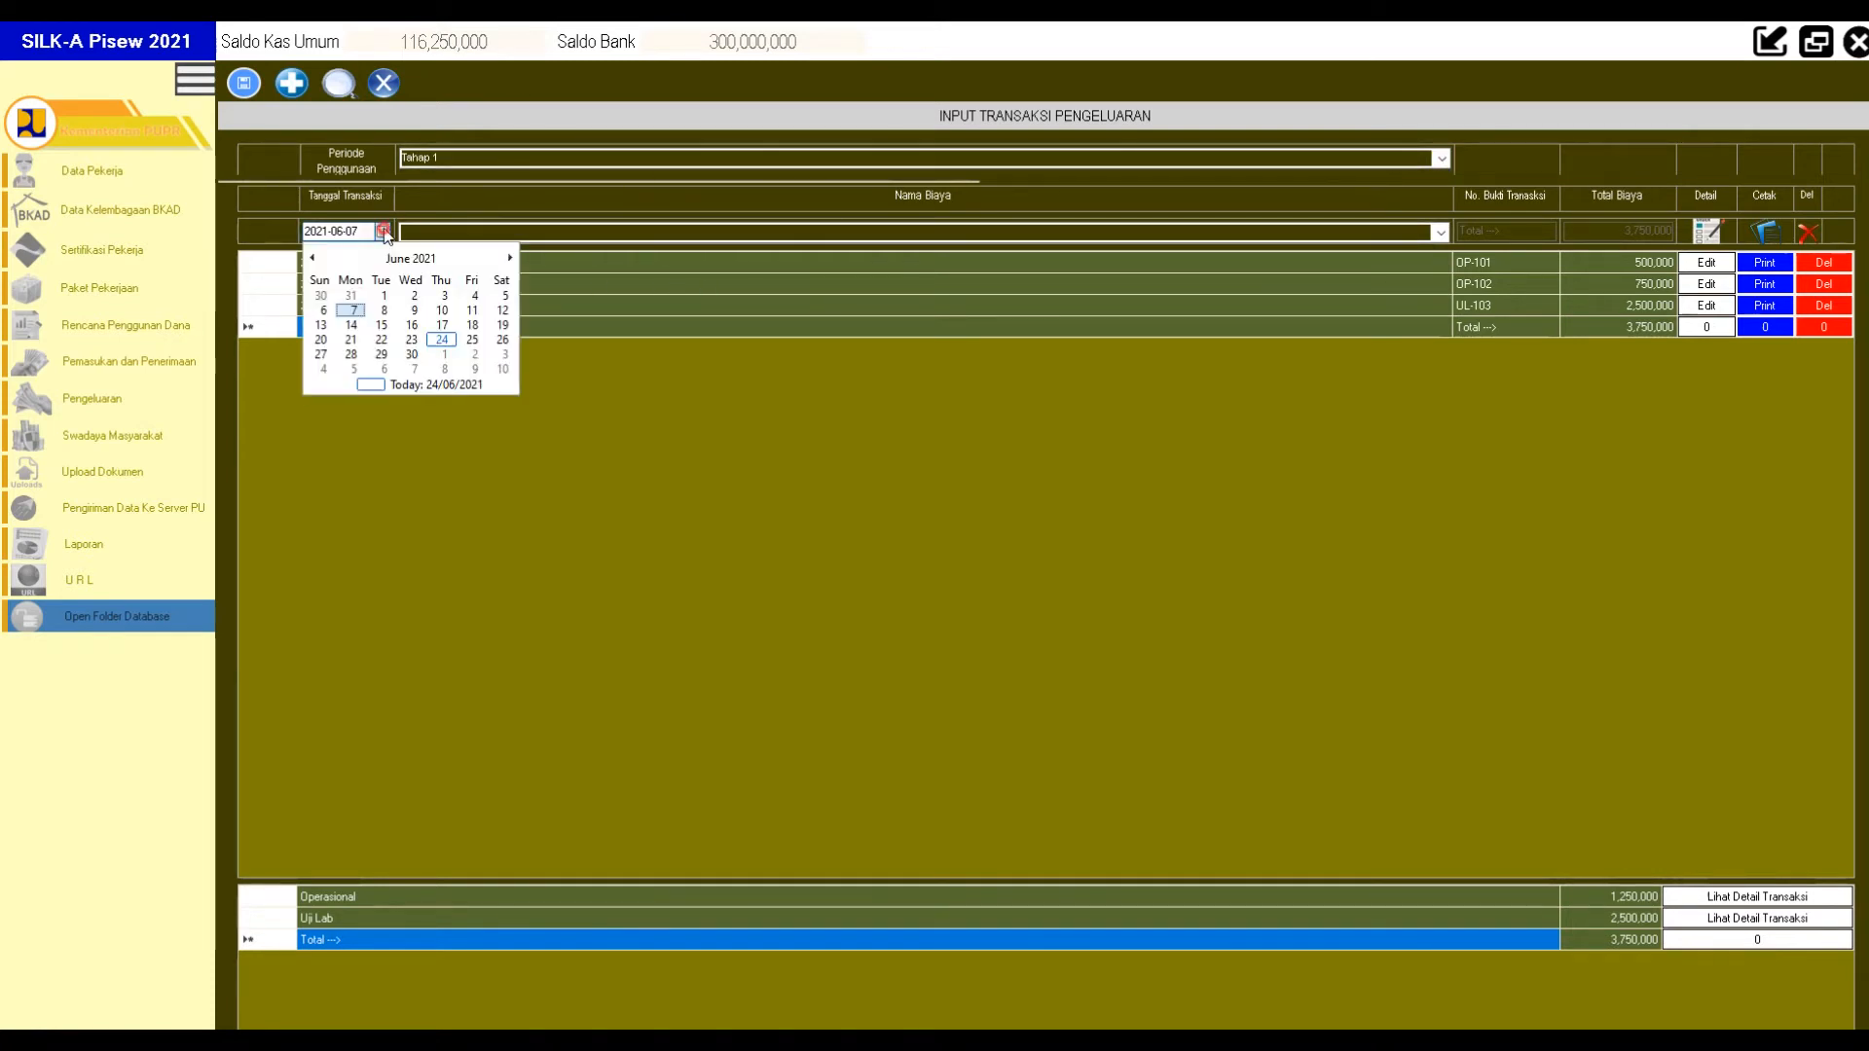
pyautogui.click(388, 308)
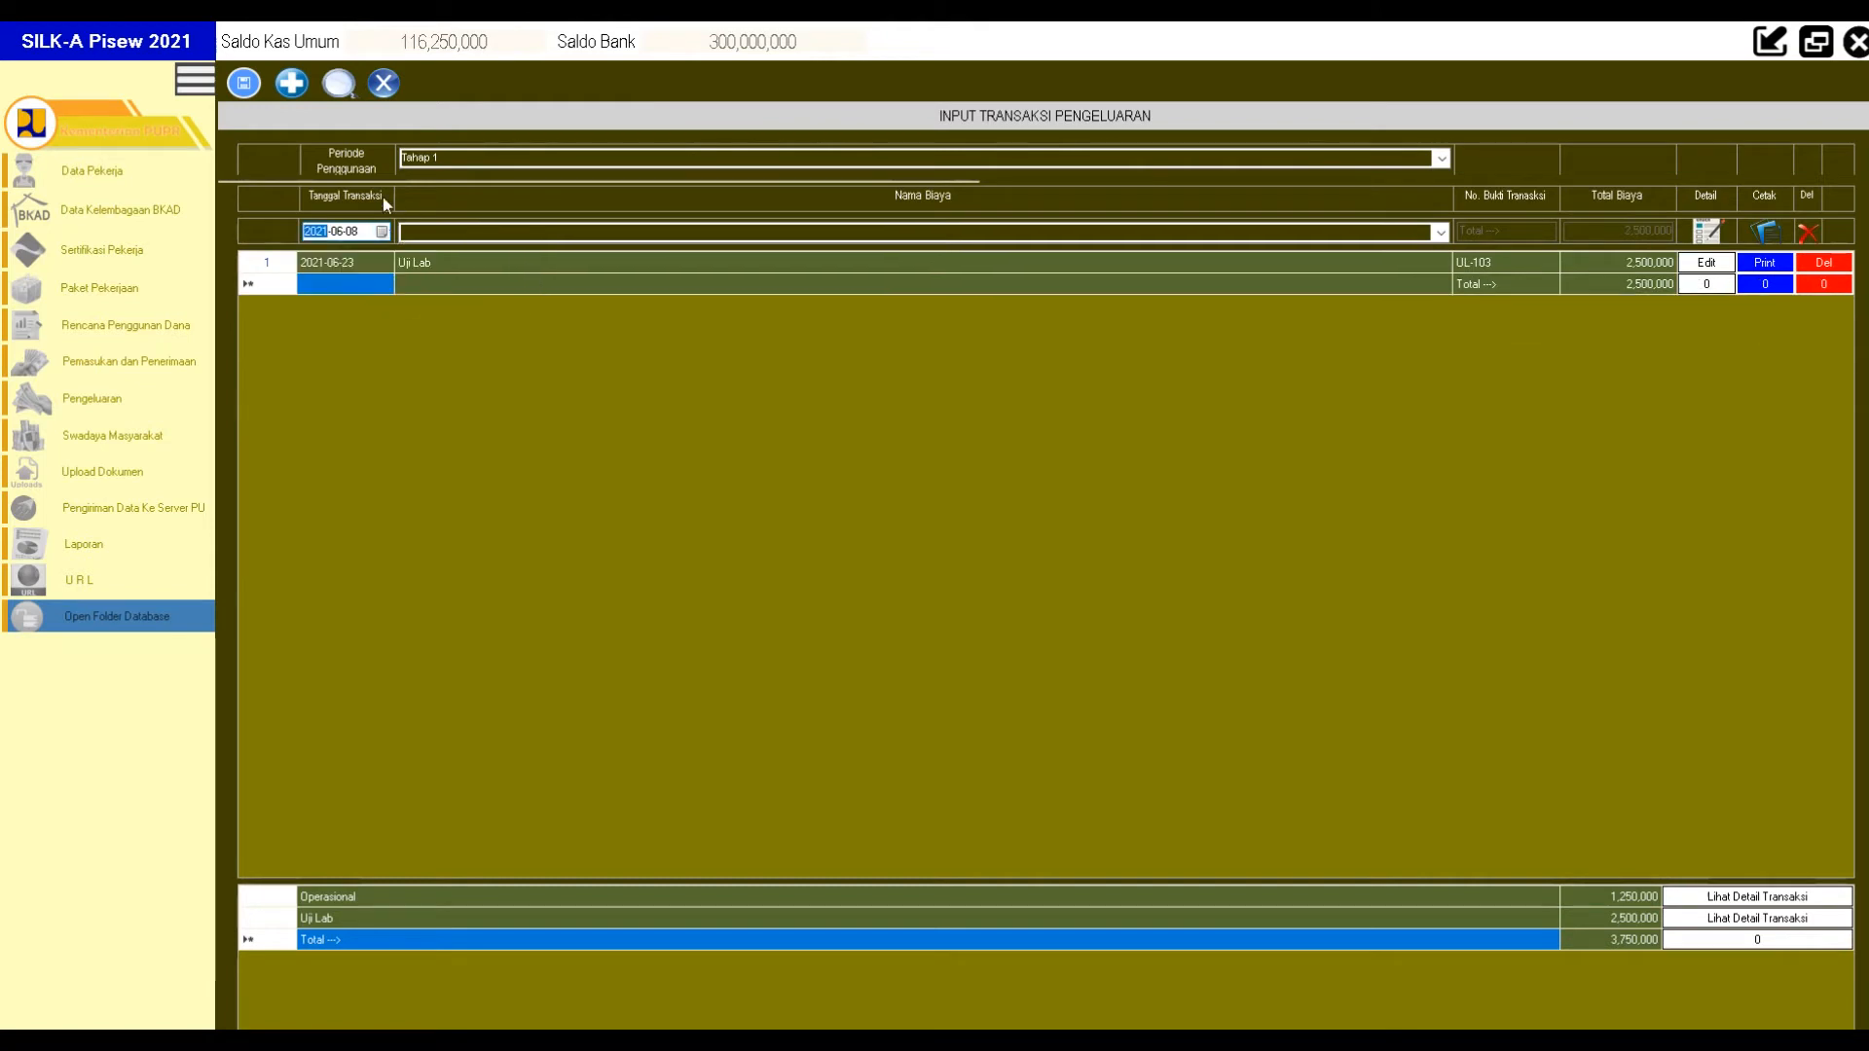
pyautogui.click(1439, 232)
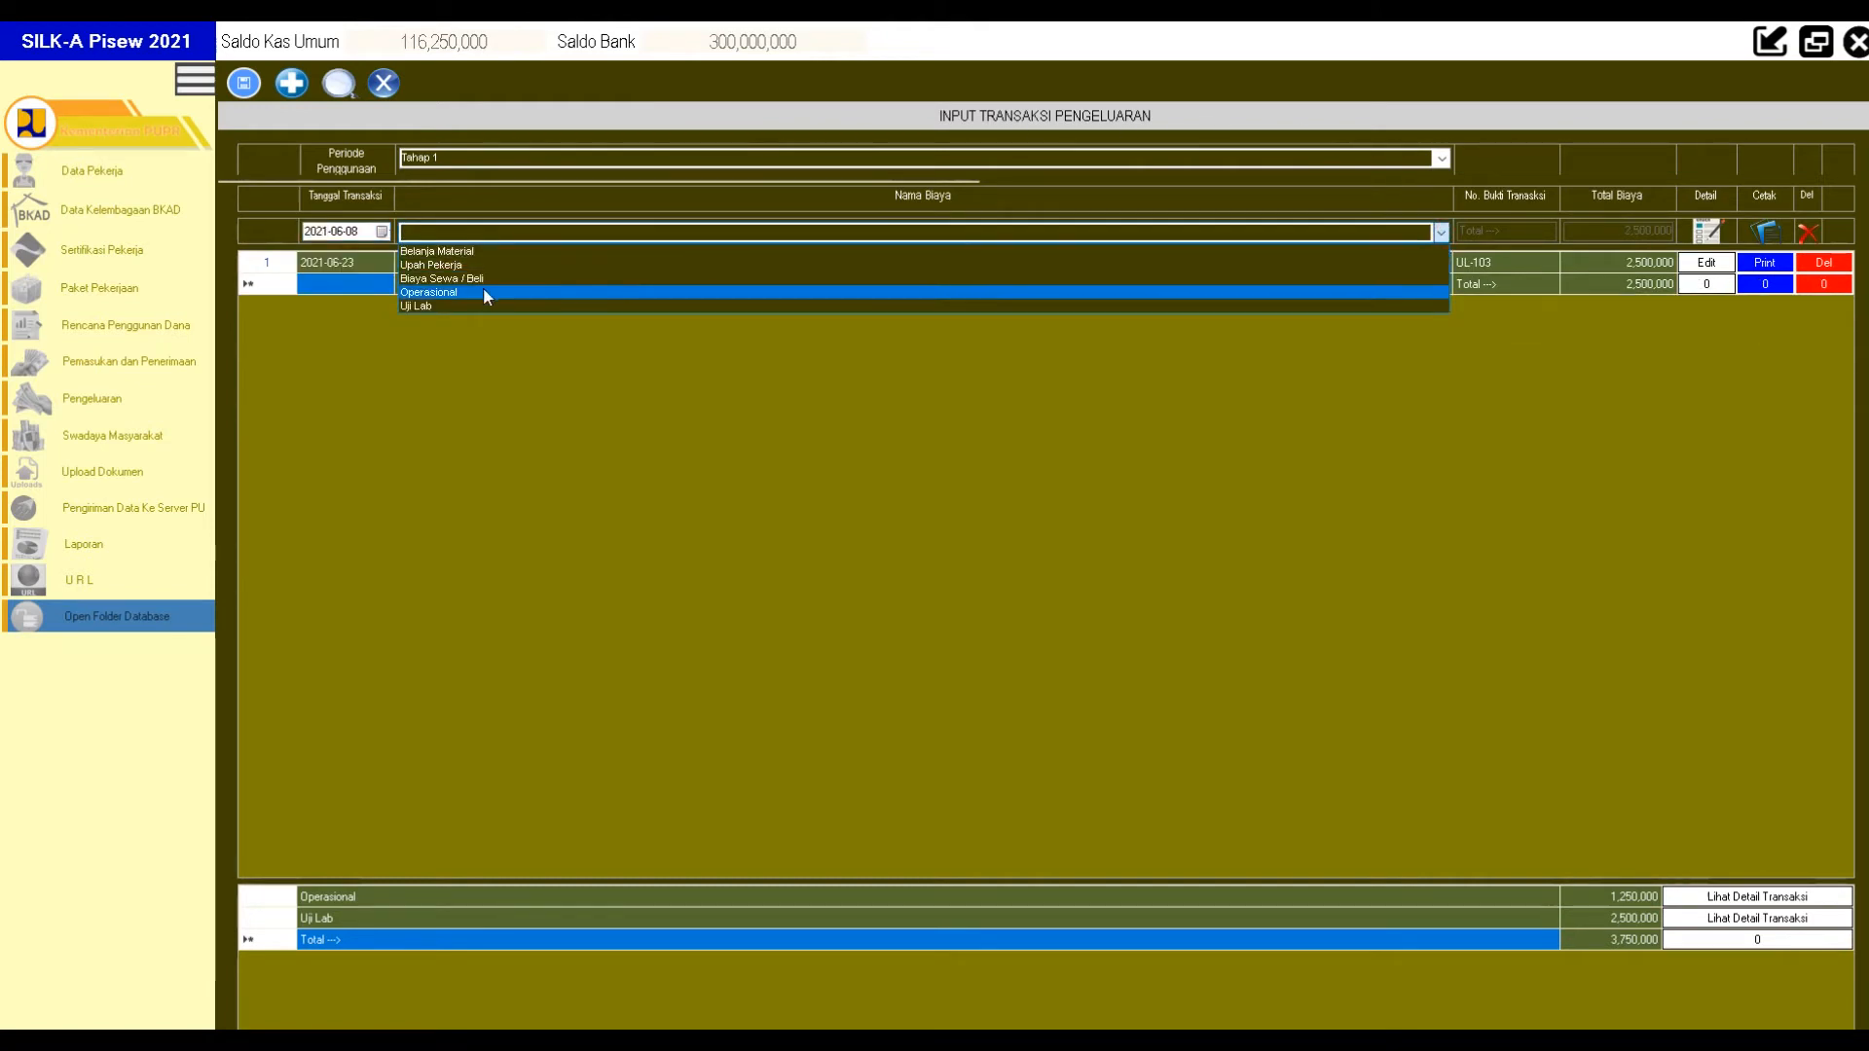
pyautogui.click(442, 253)
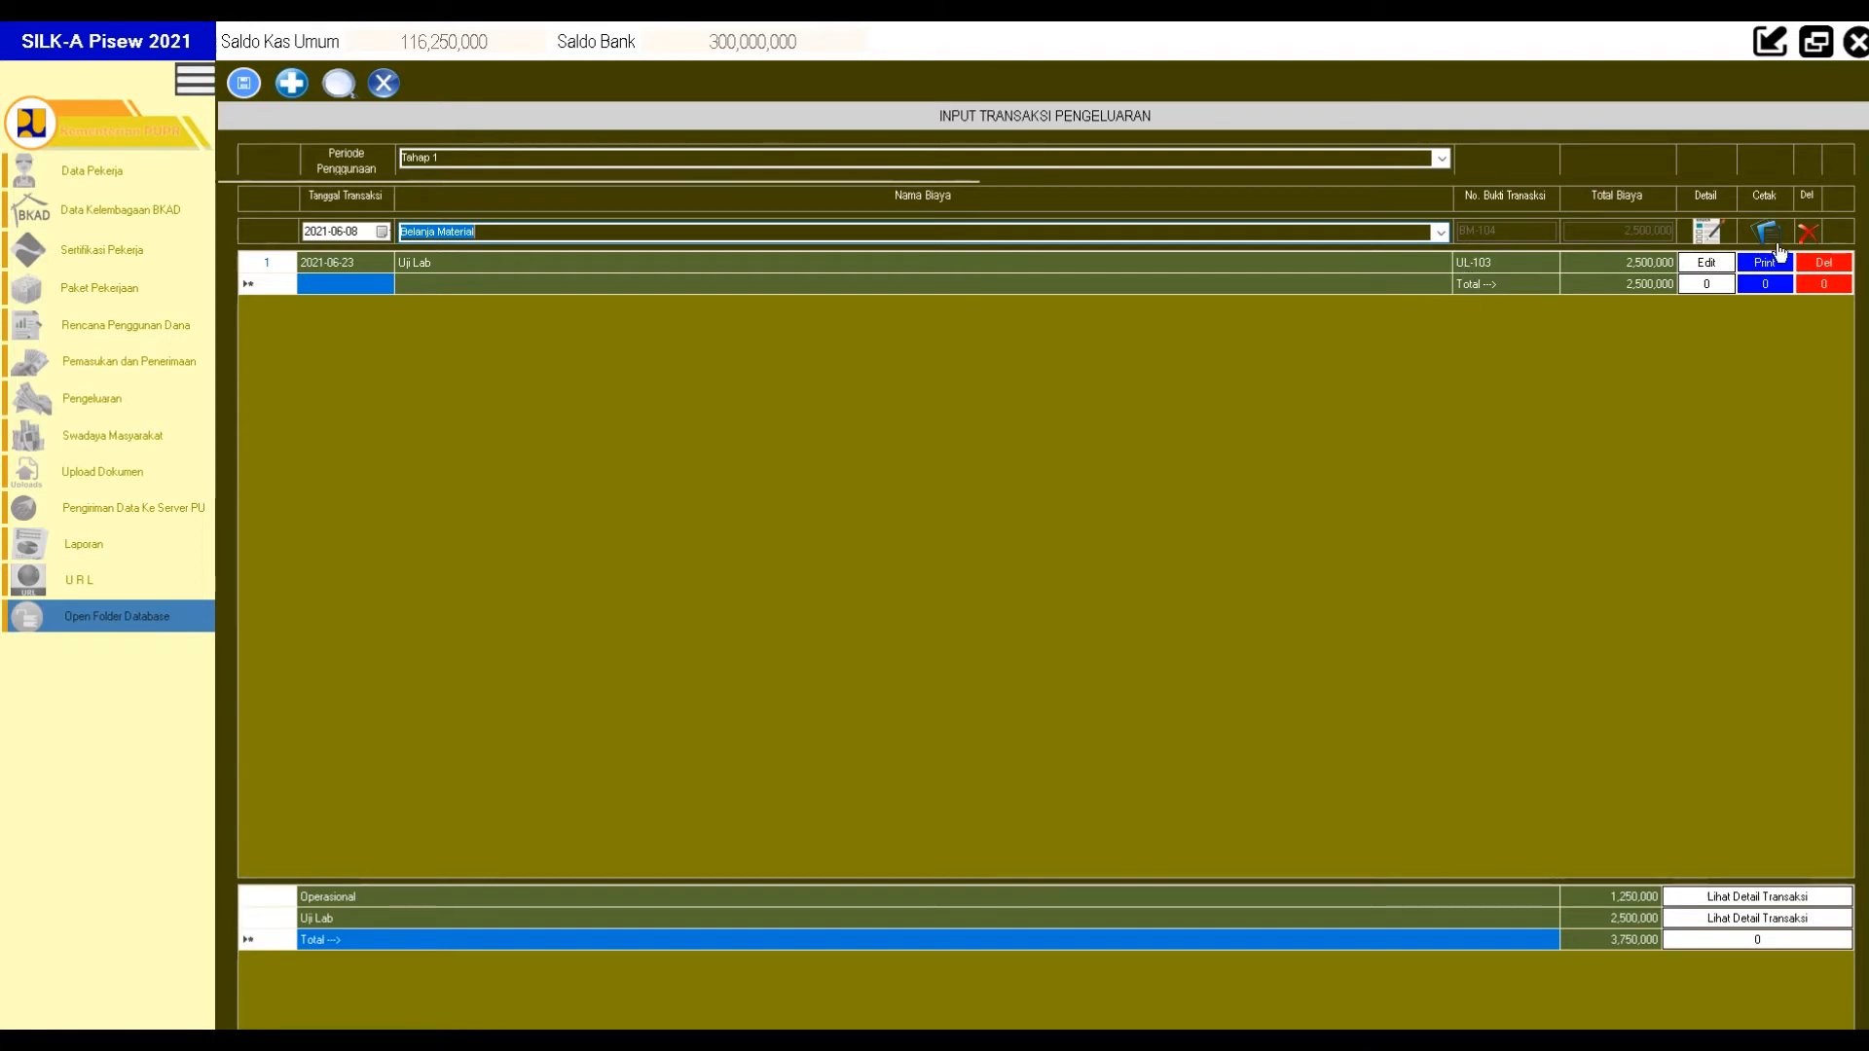
# Open the purchase detail form for the Belanja Material expense dated 2021-06-08.
pyautogui.click(1703, 236)
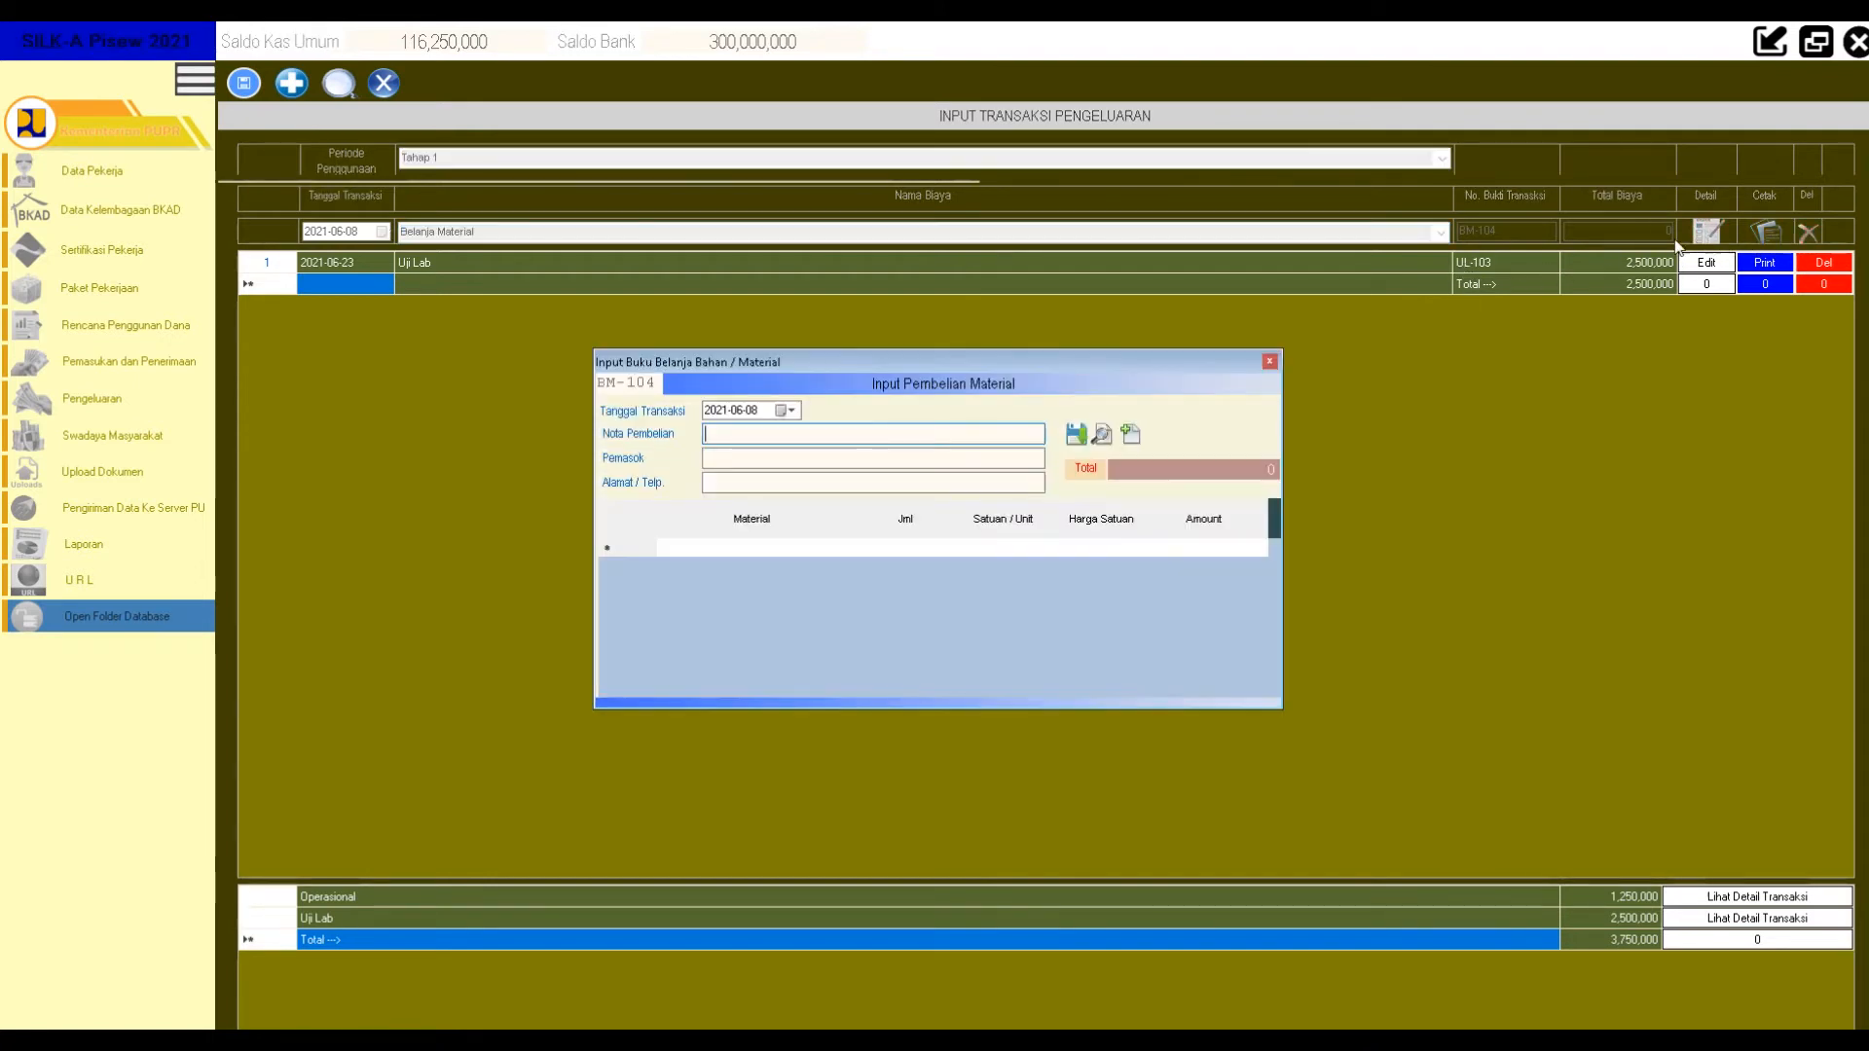
pyautogui.click(790, 412)
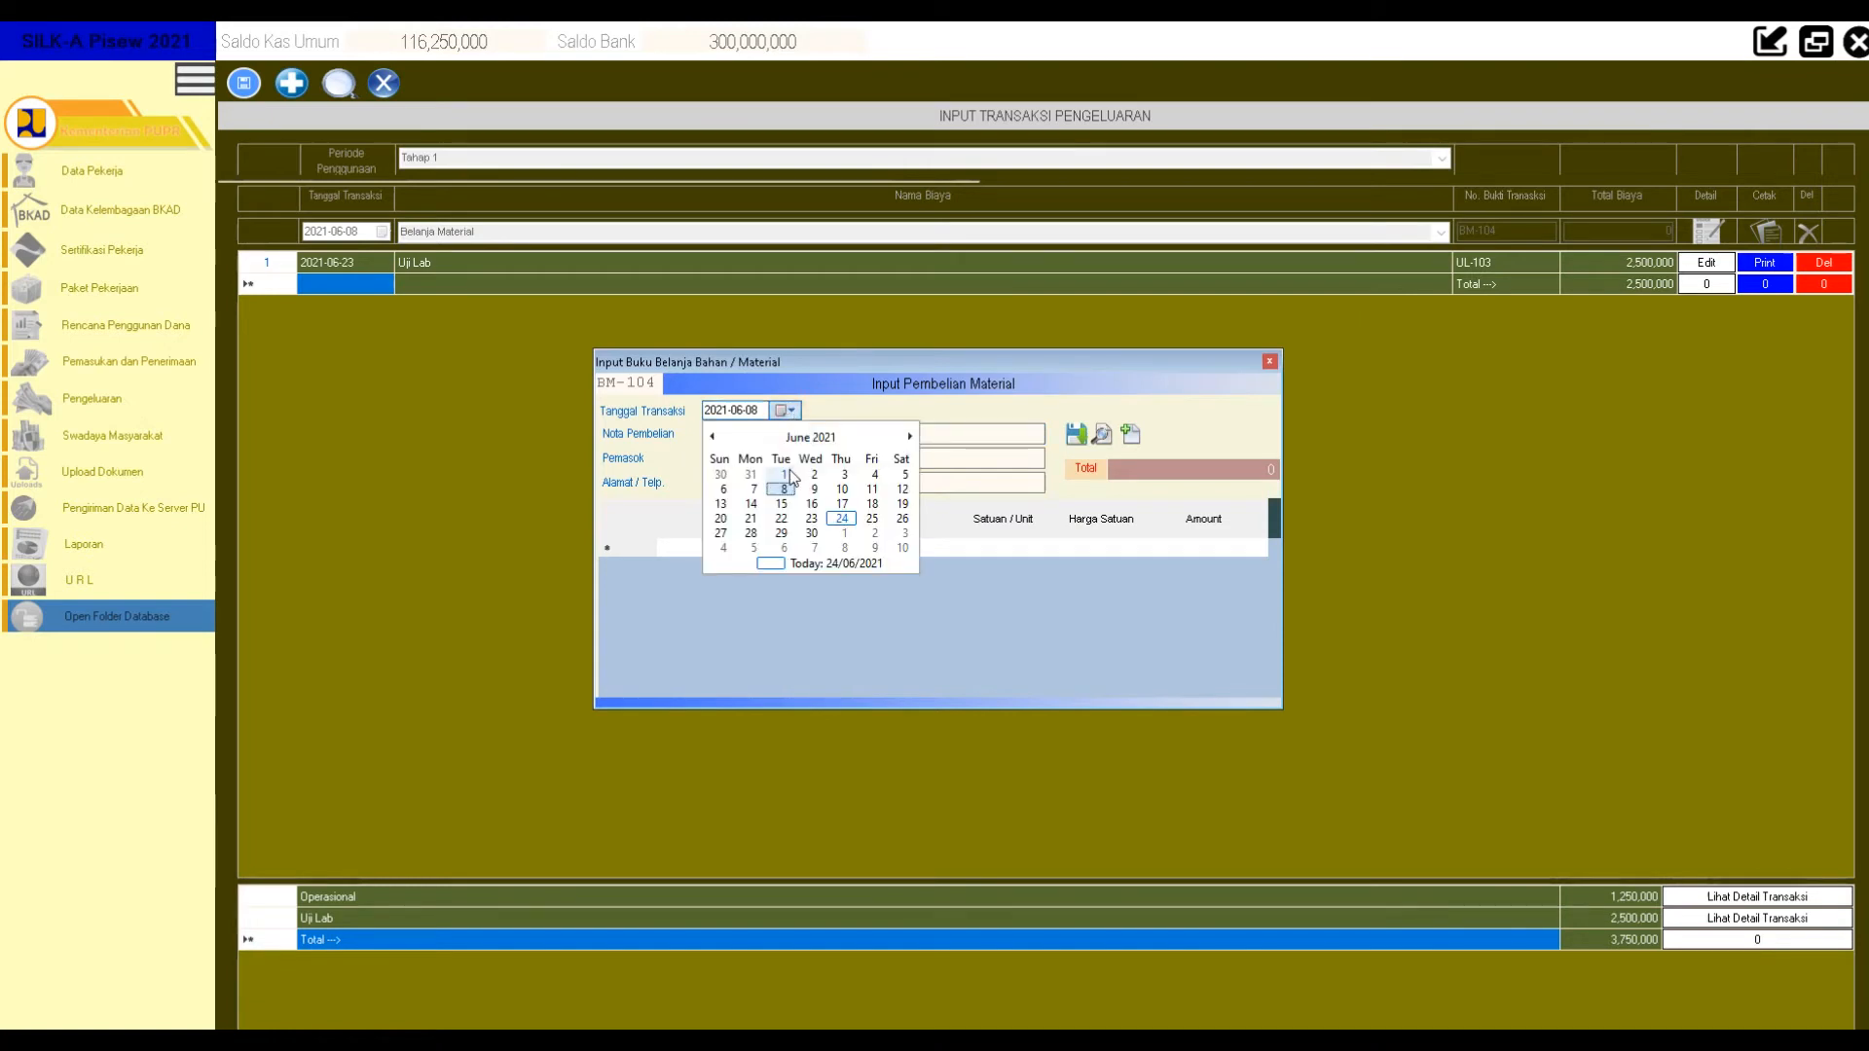
pyautogui.click(872, 471)
pyautogui.click(755, 435)
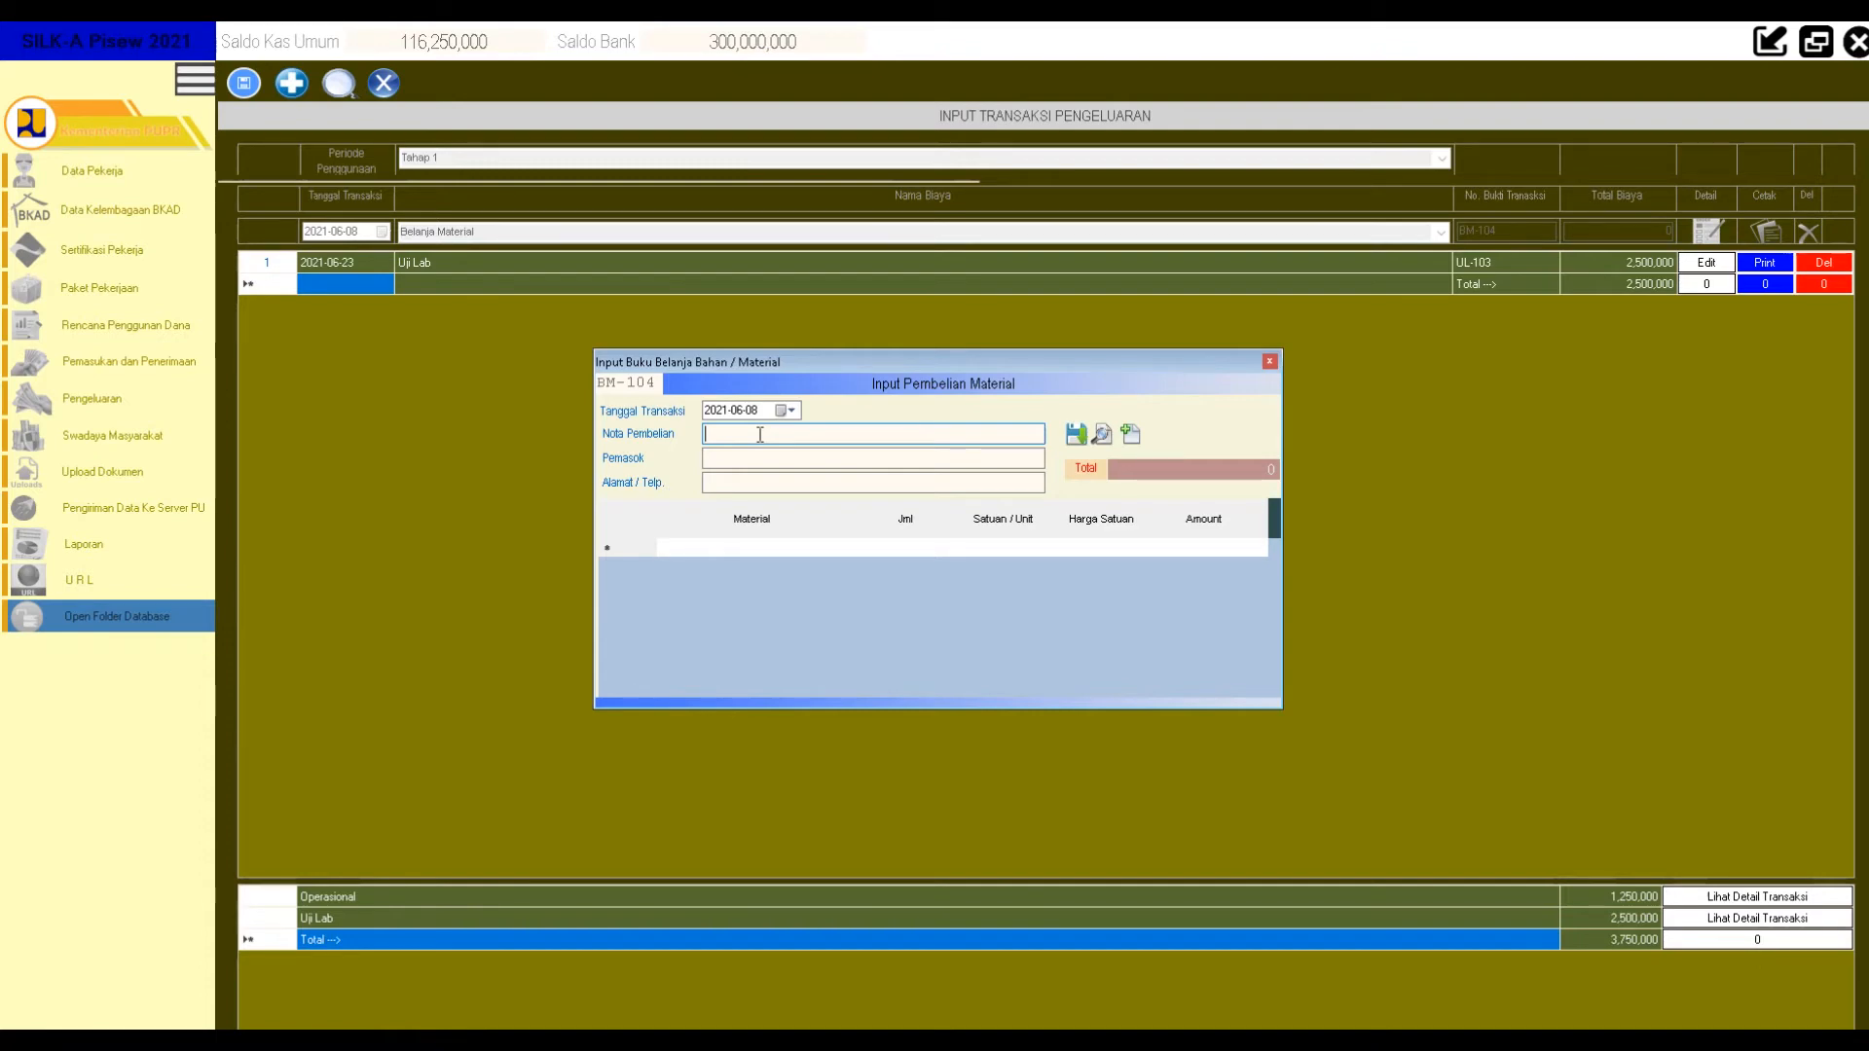
pyautogui.write('Semen 40 kg')
pyautogui.press('BackSpace')
pyautogui.press('BackSpace')
pyautogui.press('BackSpace')
pyautogui.press('BackSpace')
pyautogui.press('BackSpace')
pyautogui.press('BackSpace')
pyautogui.press('BackSpace')
pyautogui.press('BackSpace')
pyautogui.press('BackSpace')
pyautogui.press('BackSpace')
pyautogui.press('BackSpace')
# Enter BM-104 as the Nota Pembelian and TOKO MAJU MUNDUR as the Pemasok, and fill in the supplier's address.
pyautogui.write('BM-104')
pyautogui.click(715, 460)
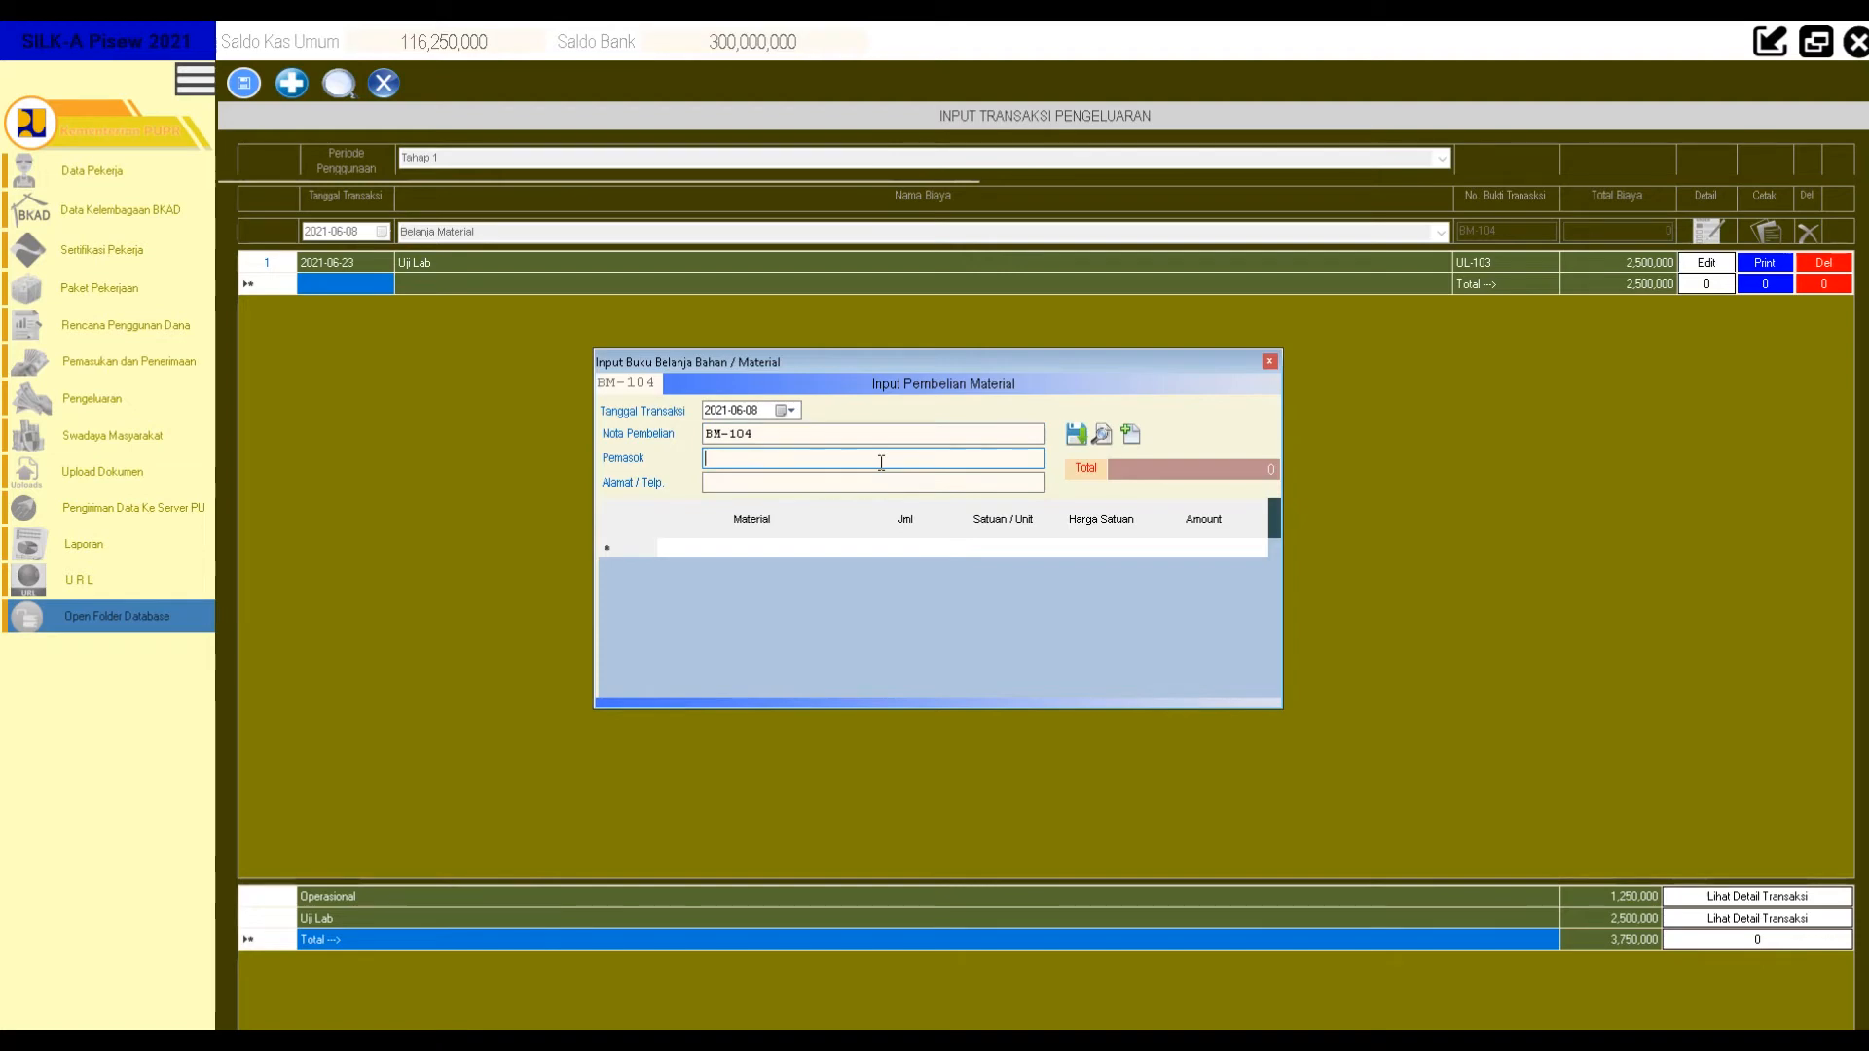
pyautogui.write('toko')
pyautogui.press('BackSpace')
pyautogui.press('BackSpace')
pyautogui.press('BackSpace')
pyautogui.press('BackSpace')
pyautogui.write('TOKO MAJU MUNDUR')
pyautogui.press('Tab')
pyautogui.write('DESA')
pyautogui.press('BackSpace')
pyautogui.press('BackSpace')
pyautogui.press('BackSpace')
pyautogui.press('BackSpace')
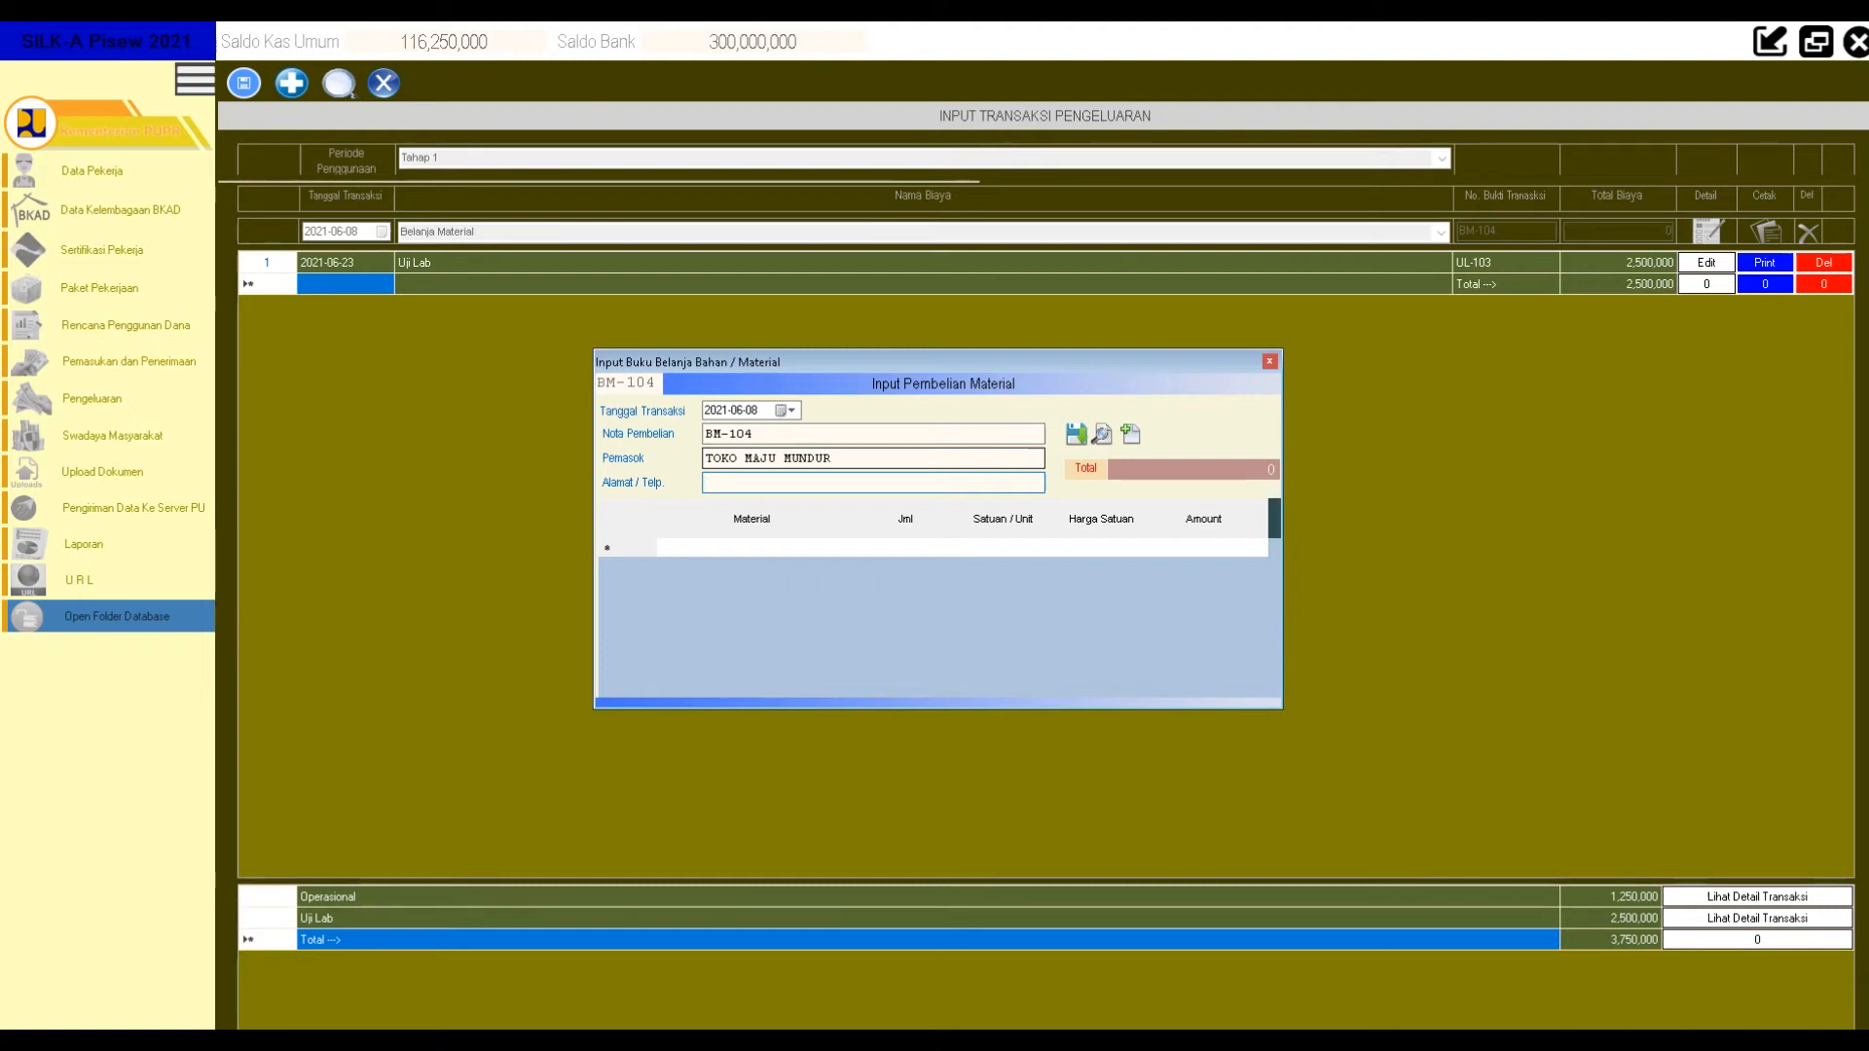
pyautogui.write('KECAMATAN BATU ENGAU')
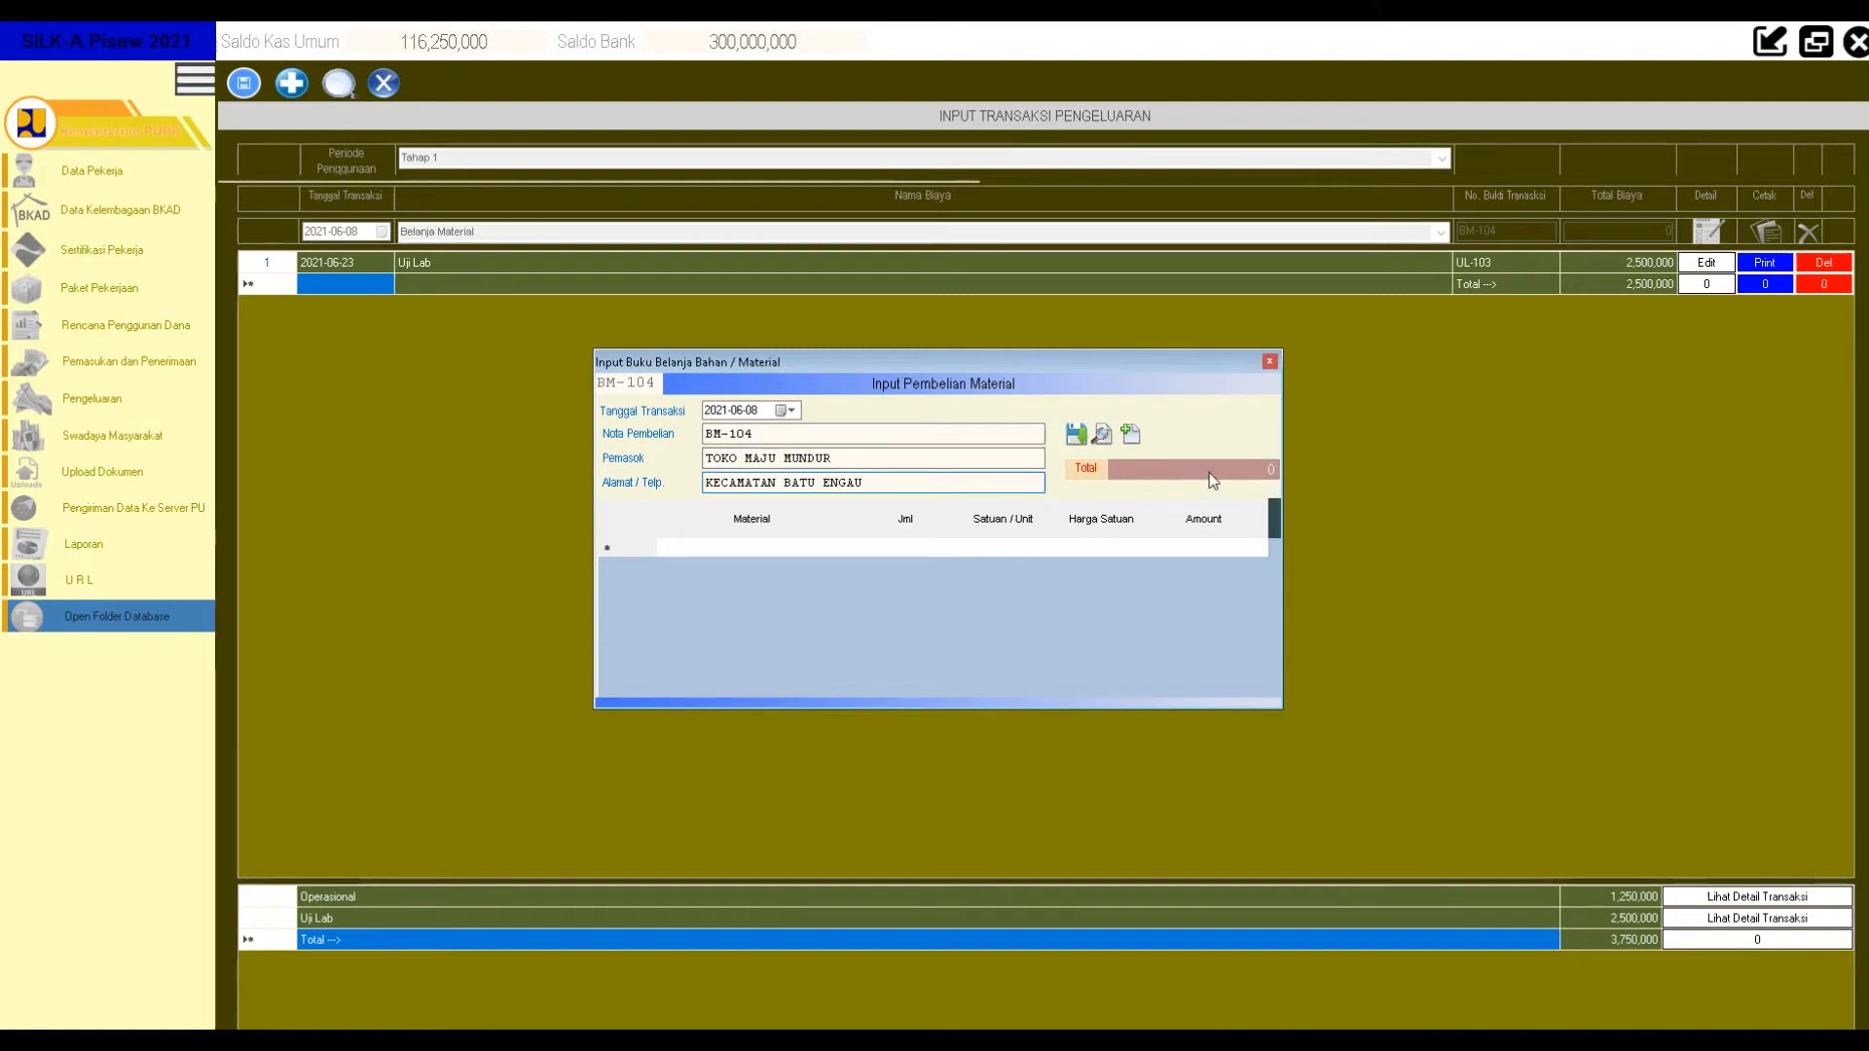
# Add "Semen 40 kg/zak" as the first material of the purchase with a Jml of 100.
pyautogui.click(759, 550)
pyautogui.write('sEMEN')
pyautogui.press('BackSpace')
pyautogui.press('BackSpace')
pyautogui.press('BackSpace')
pyautogui.press('BackSpace')
pyautogui.press('BackSpace')
pyautogui.write('Semen')
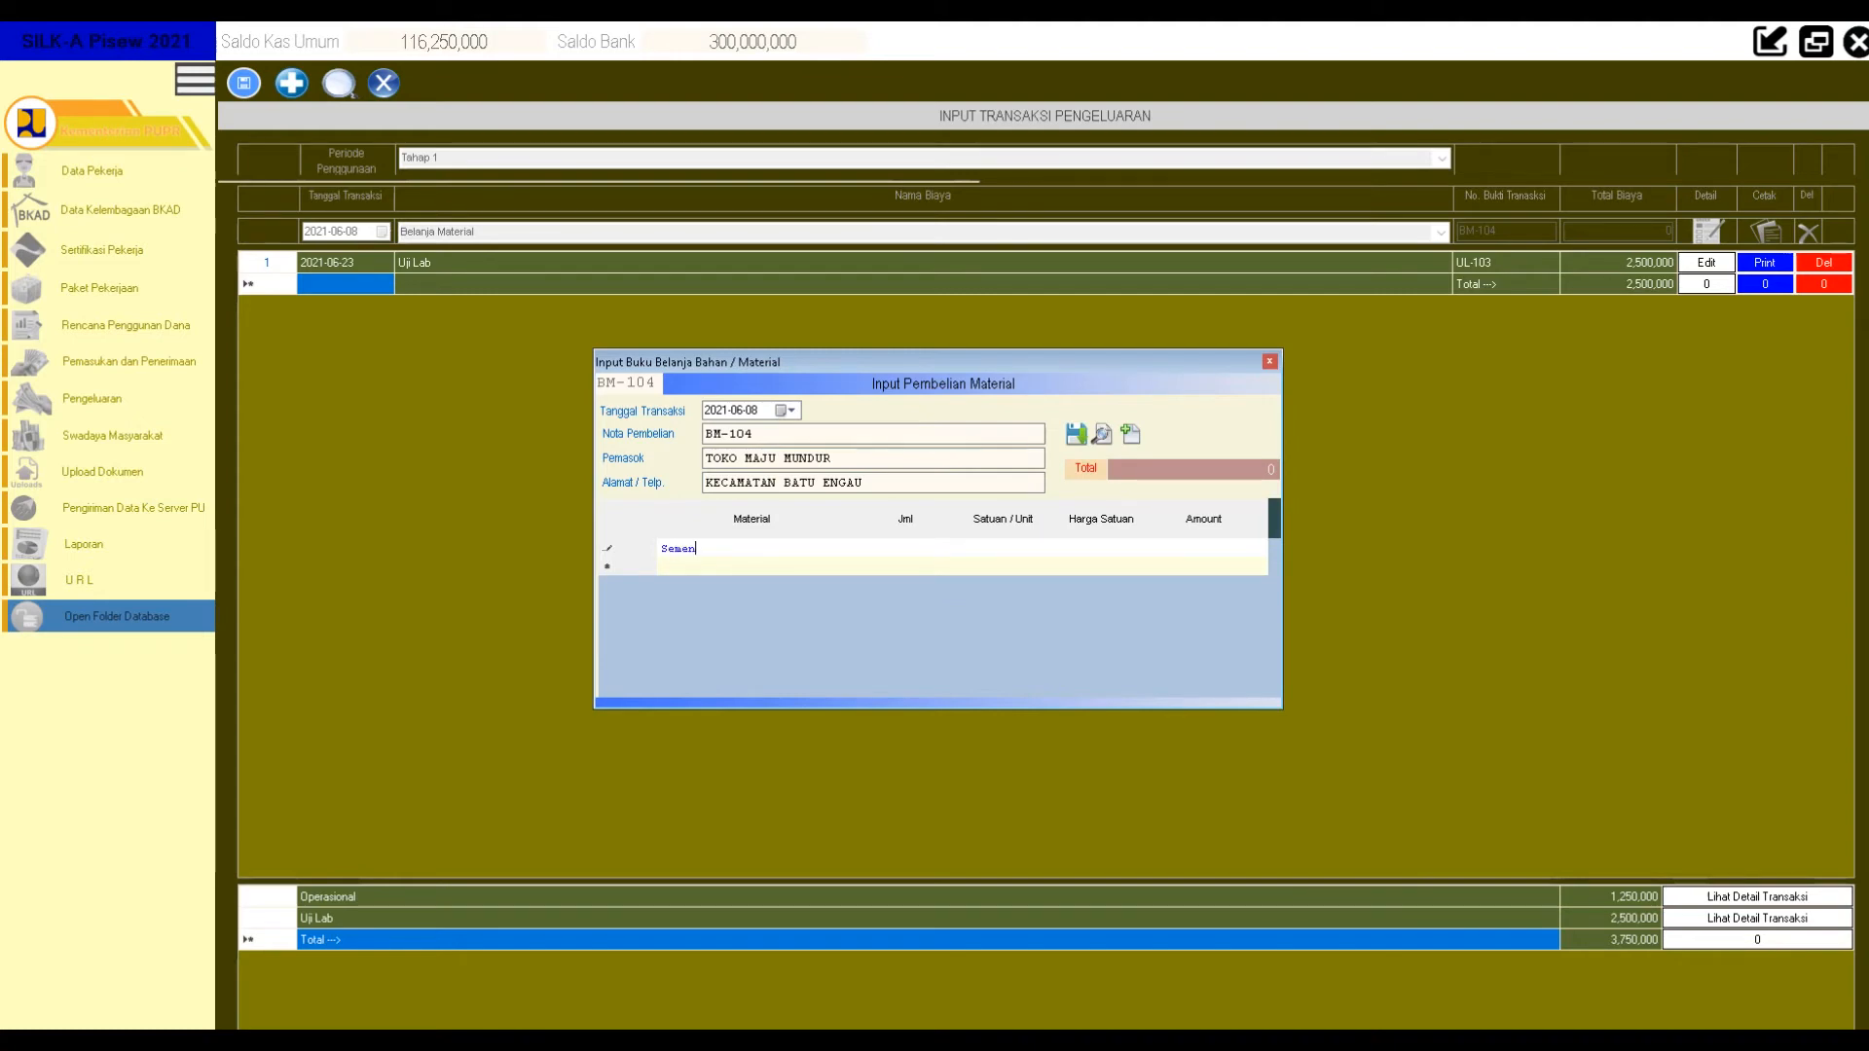
pyautogui.write(' 40 kg/zak')
pyautogui.press('Tab')
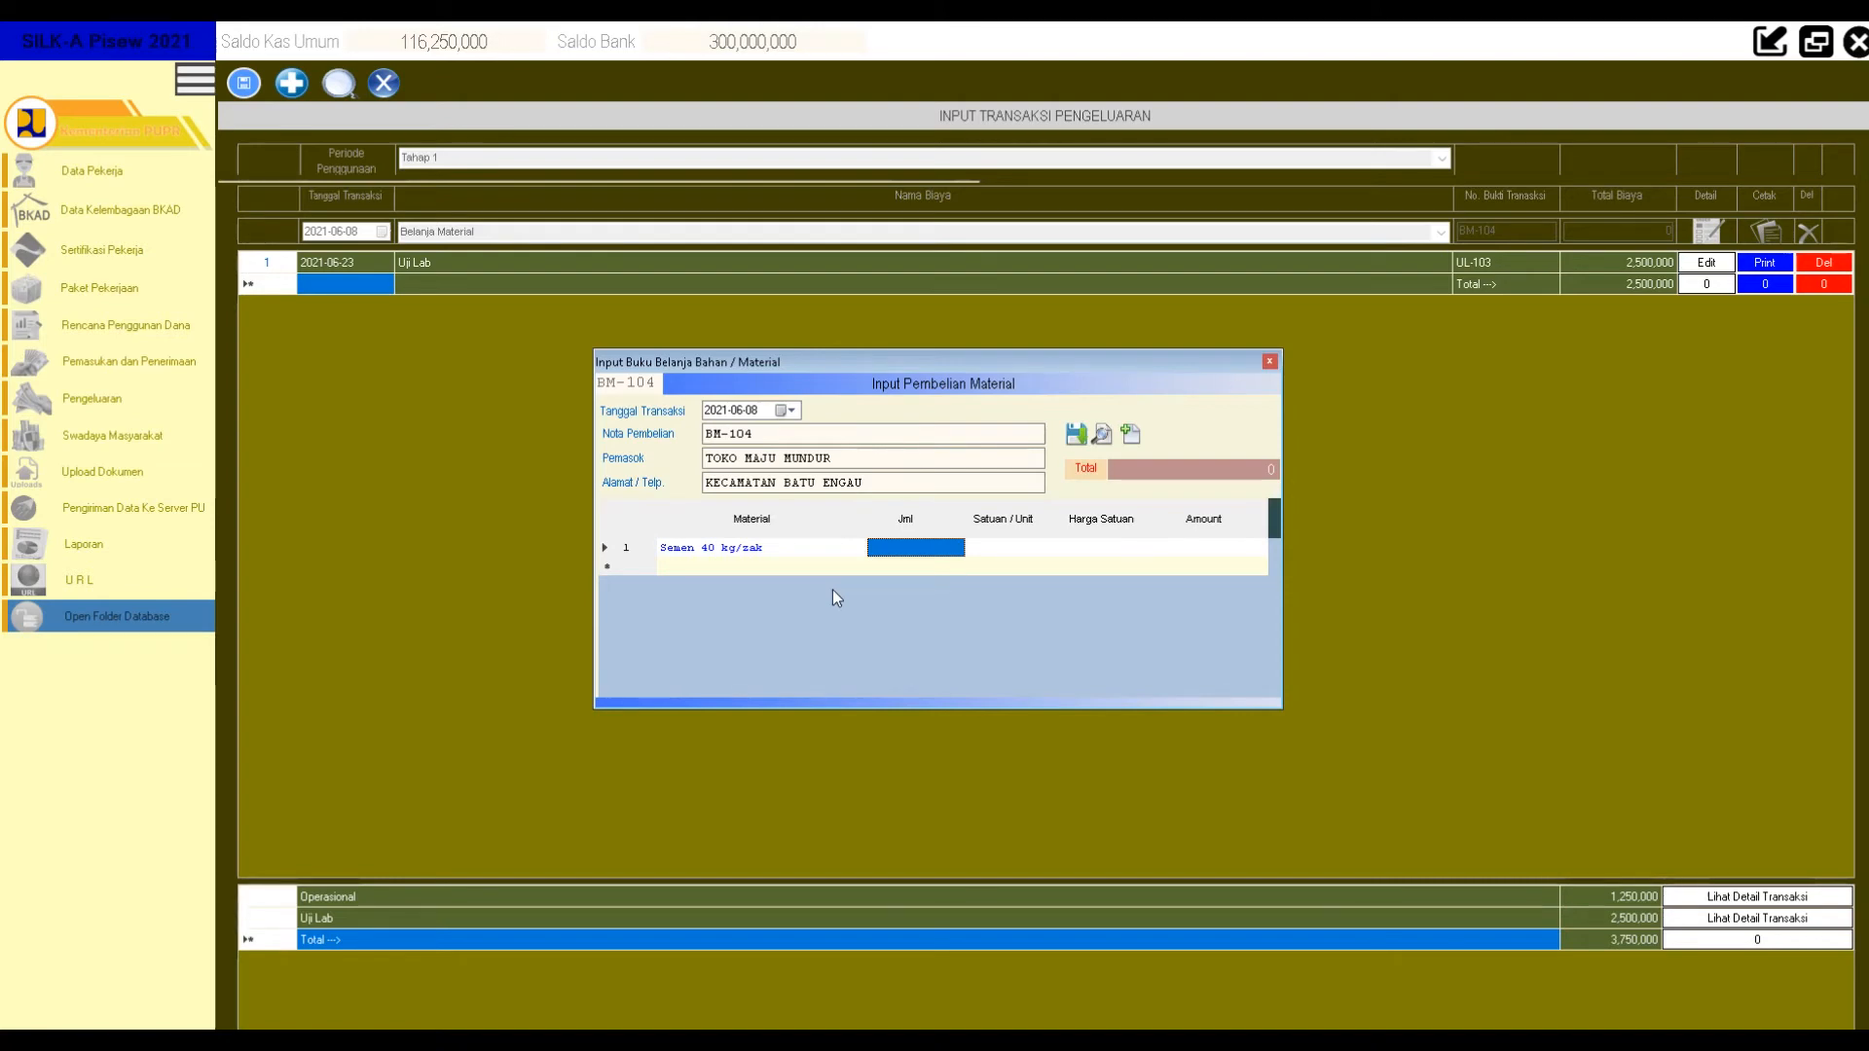
pyautogui.write('100')
pyautogui.press('Tab')
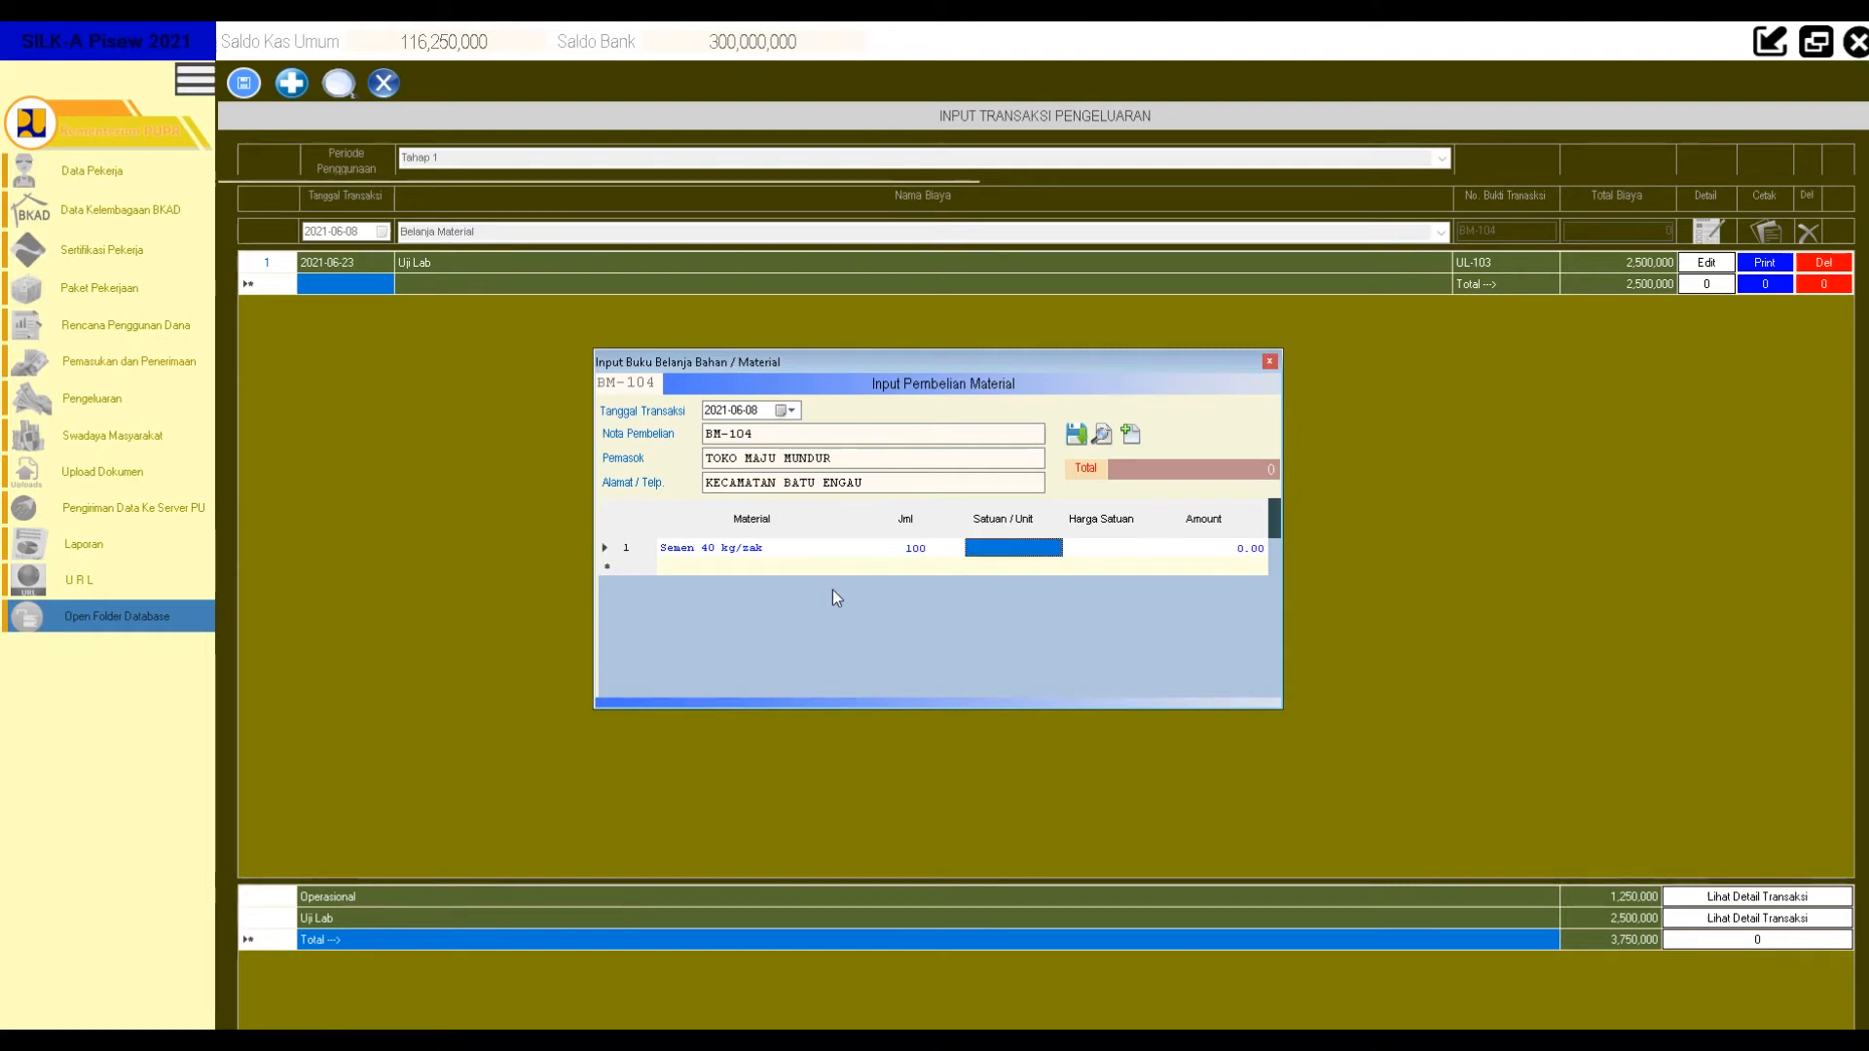
pyautogui.write('52')
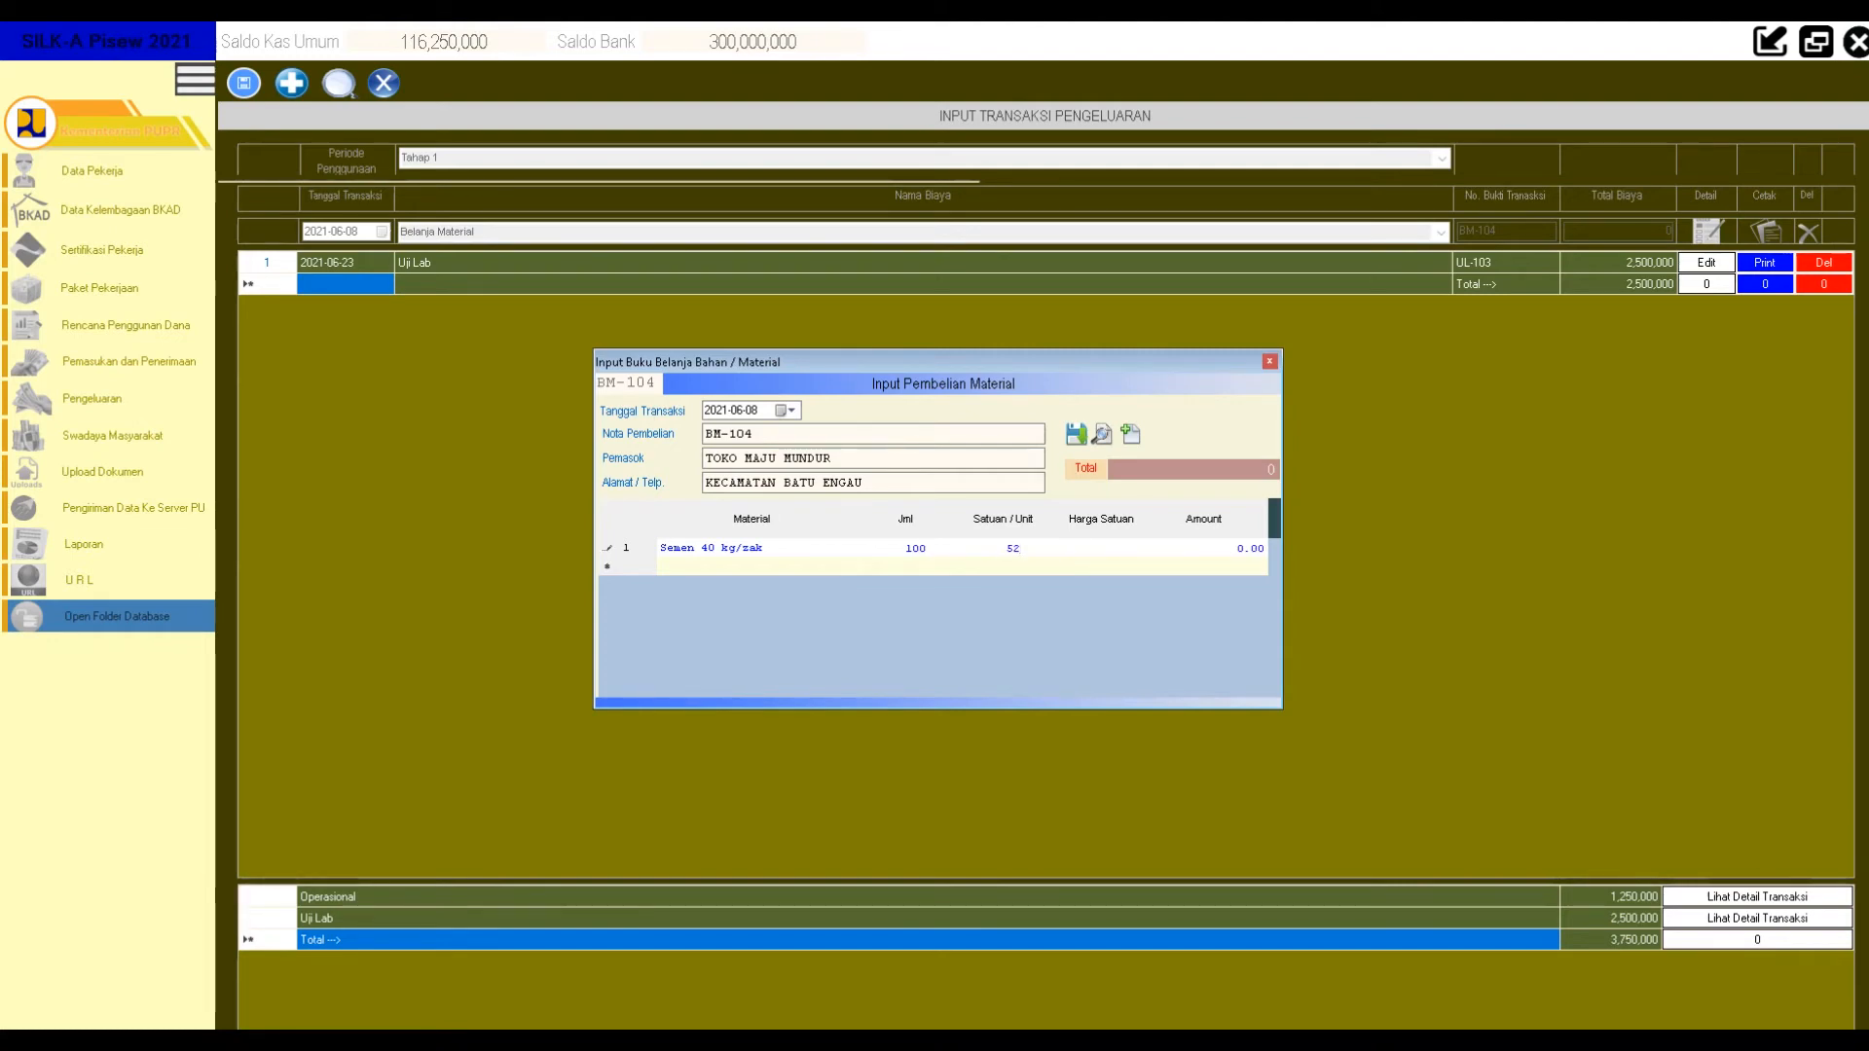
pyautogui.write('000')
pyautogui.press('Tab')
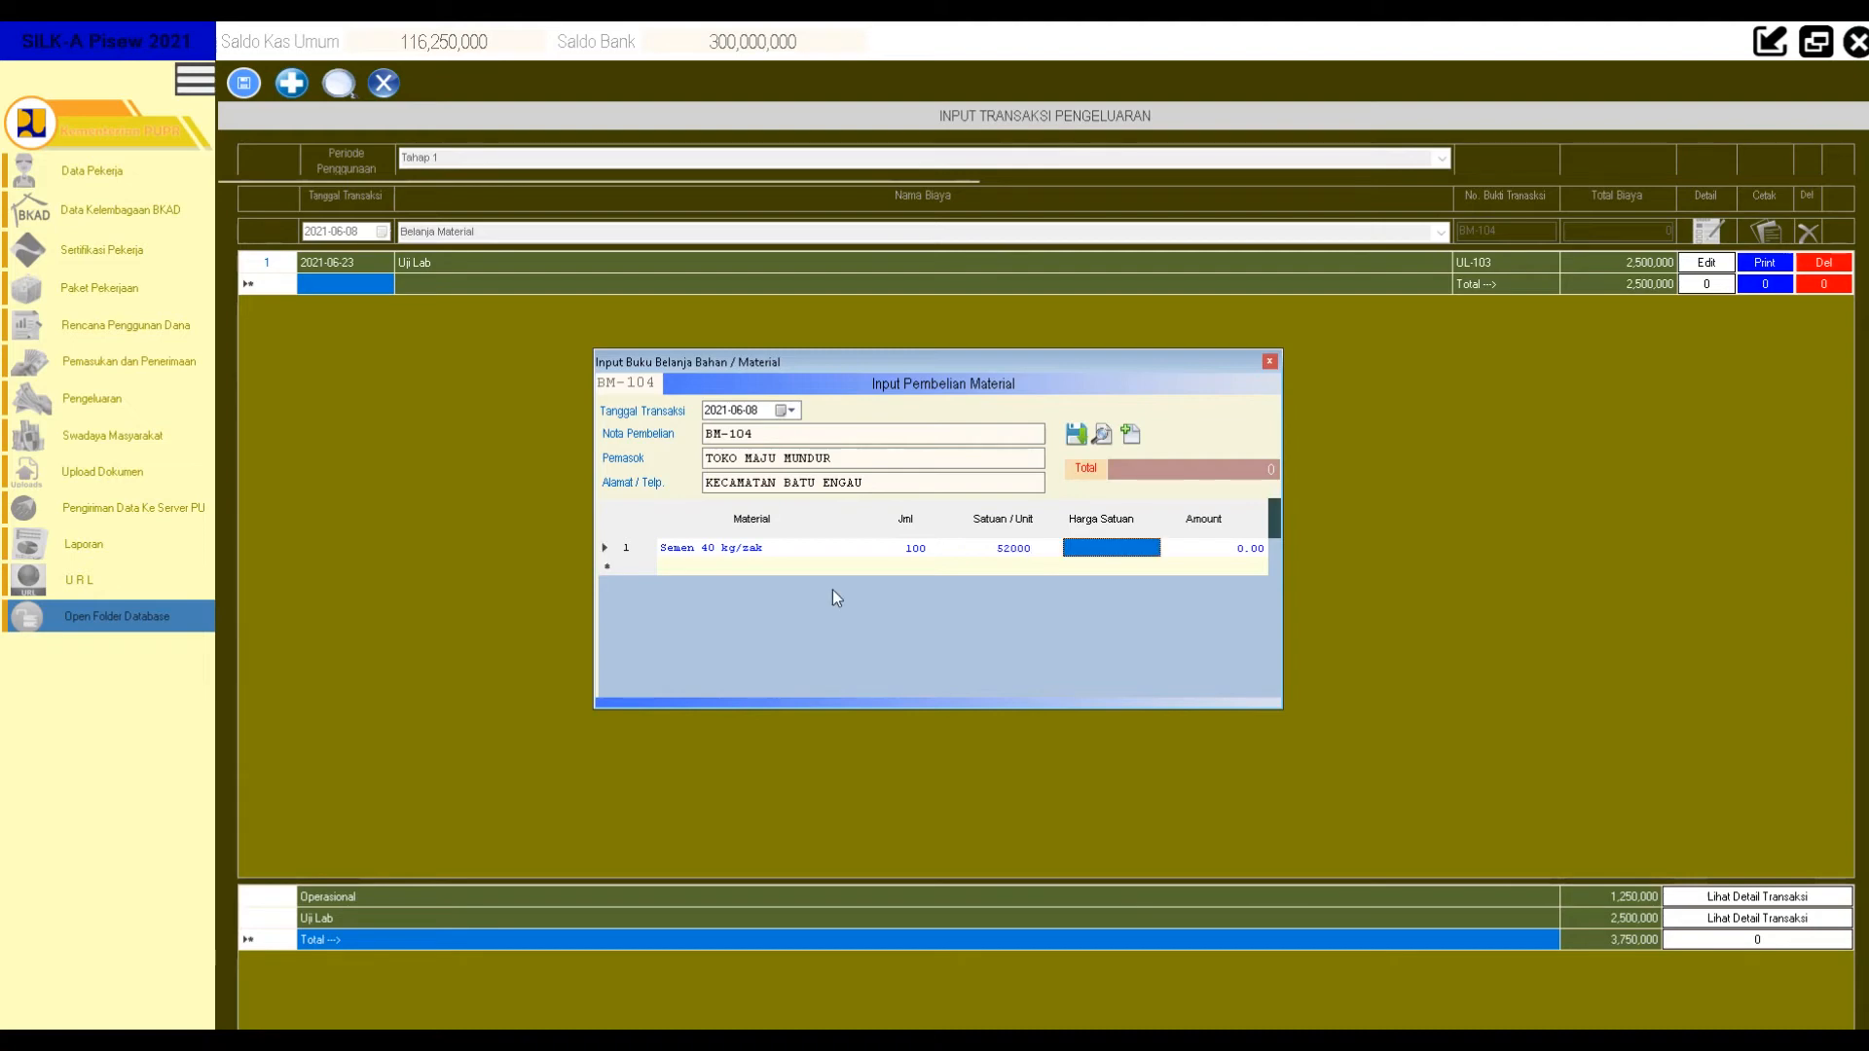
# Set the cement row's Satuan / Unit to zak and its Harga Satuan to 52,000.
pyautogui.click(1014, 548)
pyautogui.write('zak')
pyautogui.press('Tab')
pyautogui.write('52000')
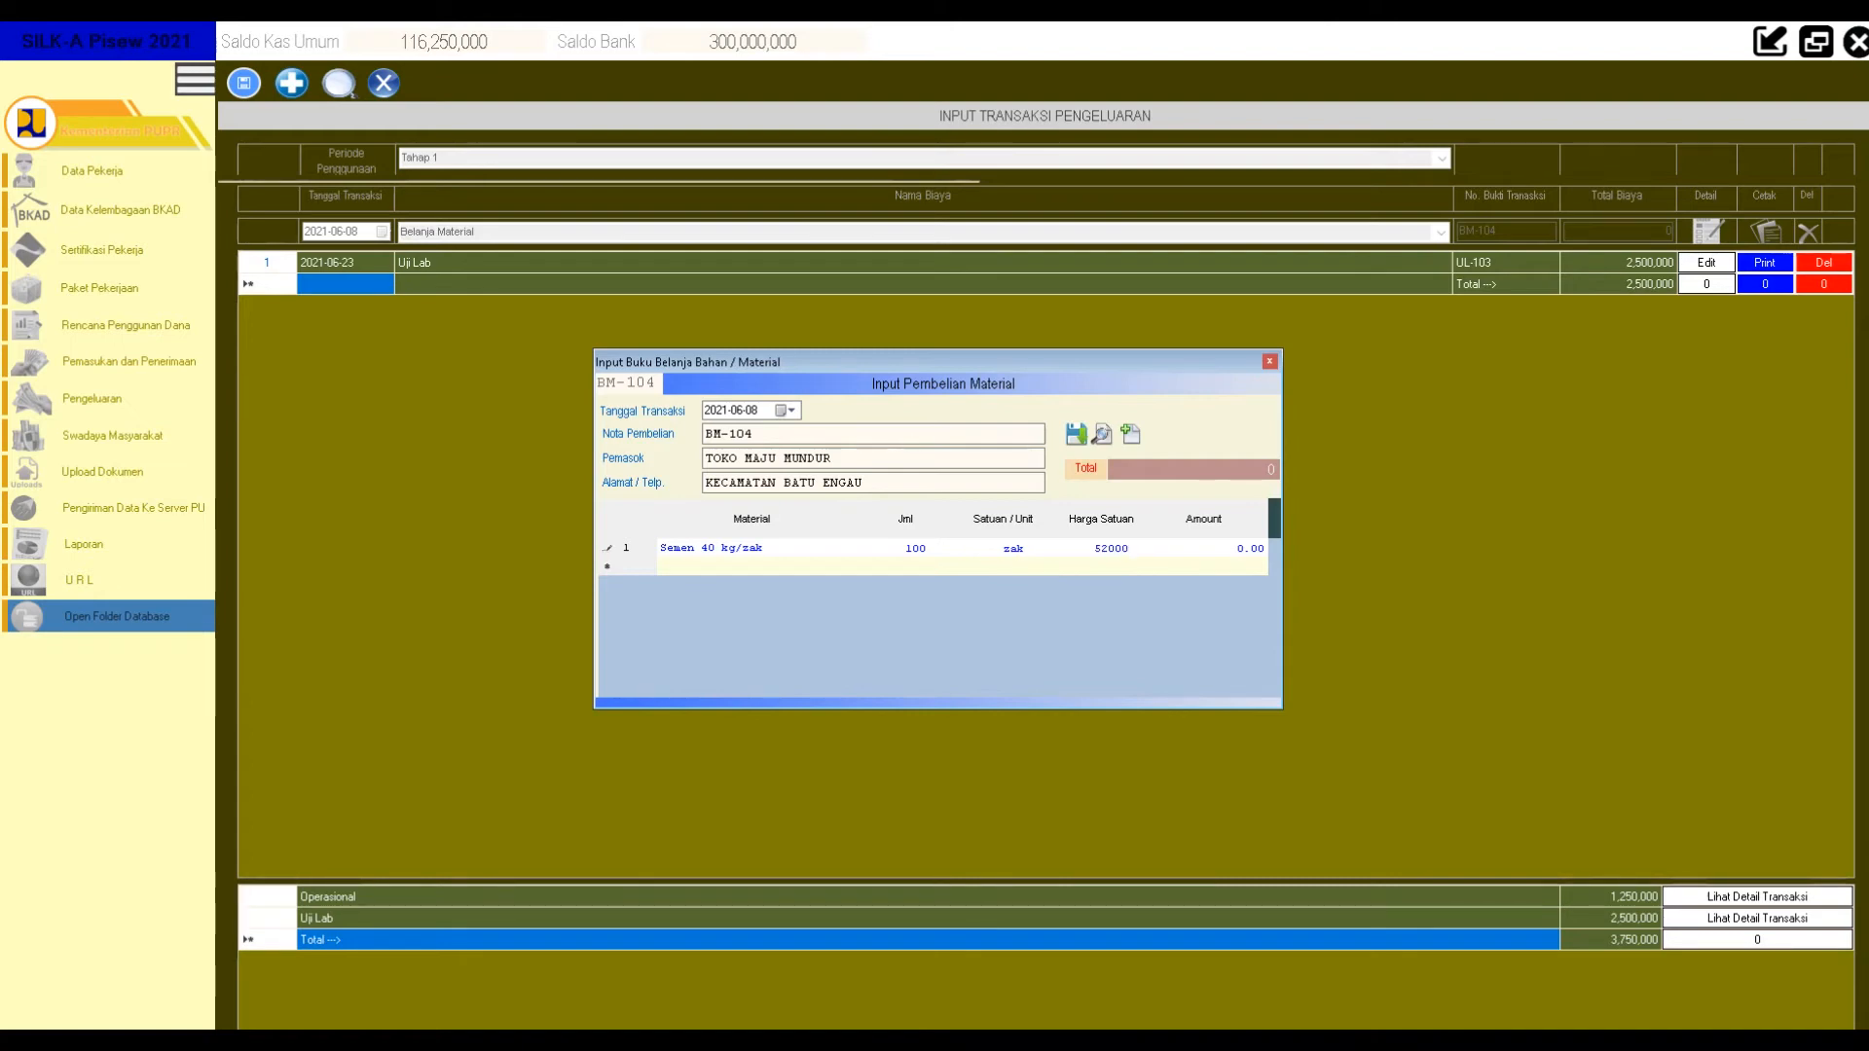
pyautogui.press('Tab')
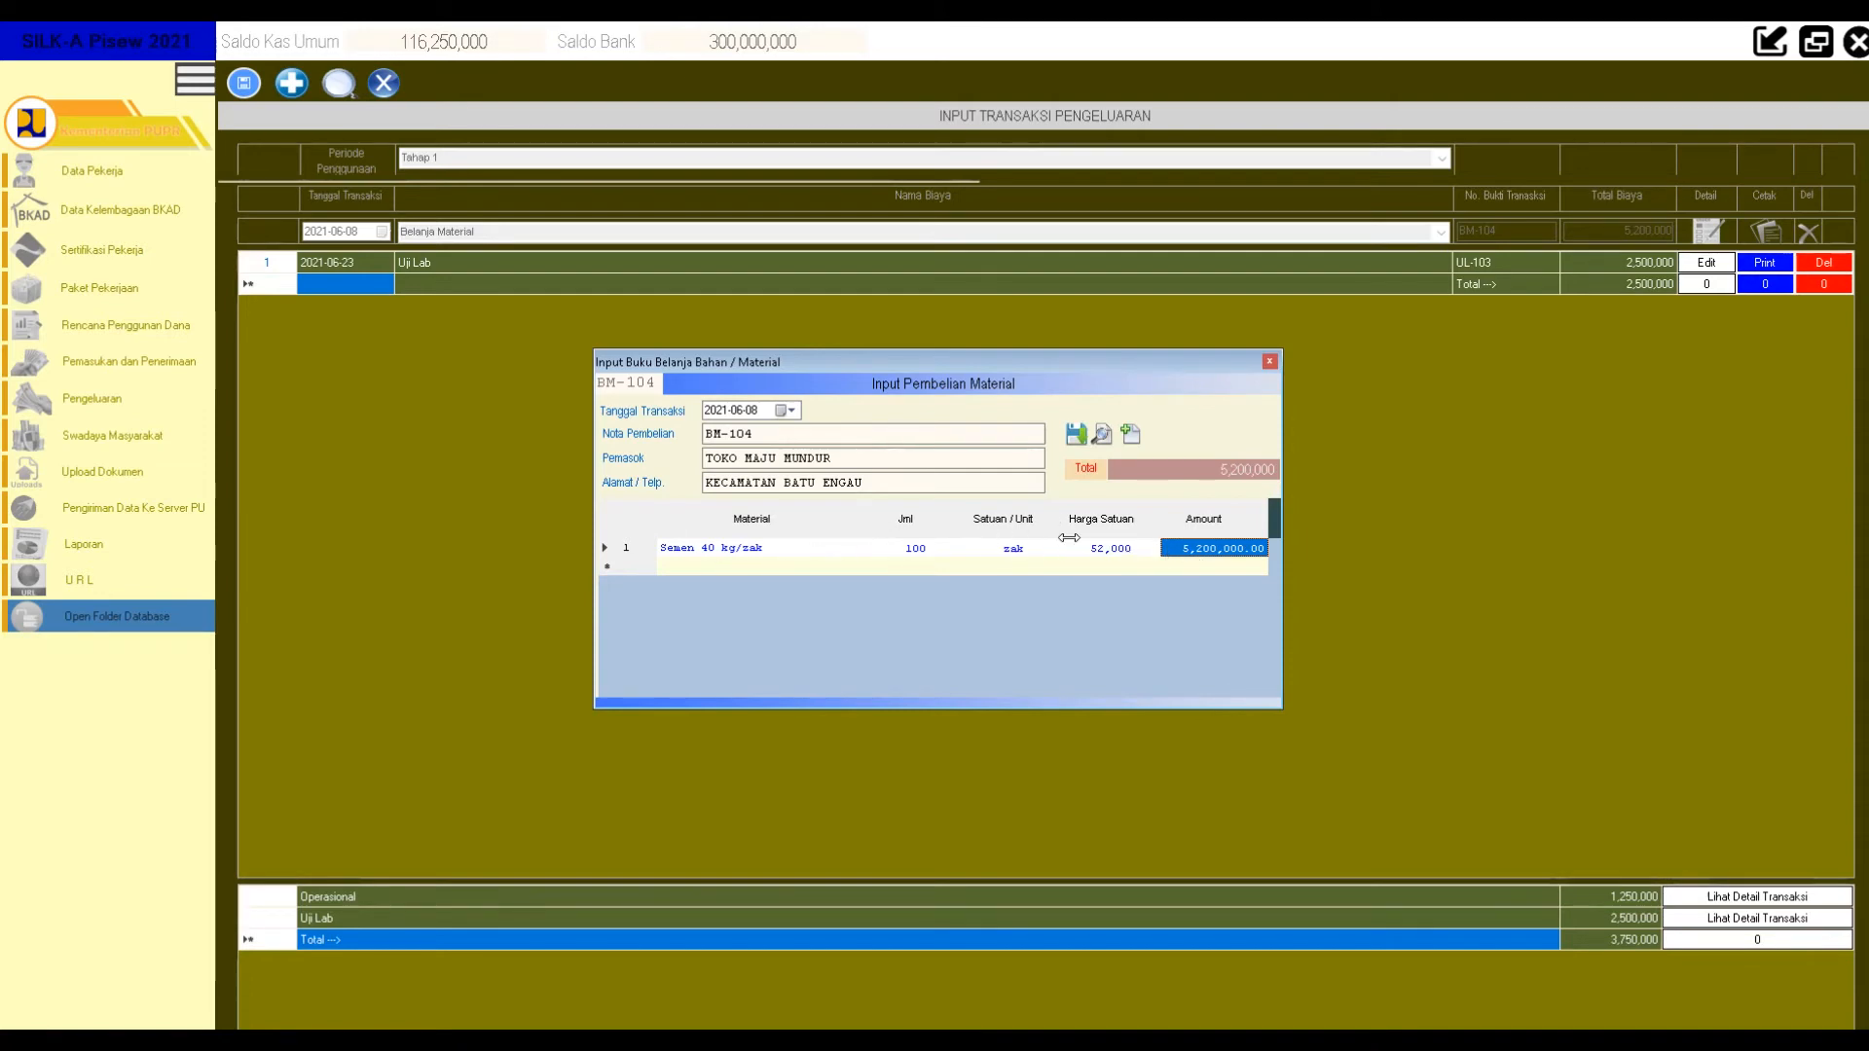
# Save the BM-104 material purchase, generate its receipt and look through it.
pyautogui.click(1079, 440)
pyautogui.click(946, 594)
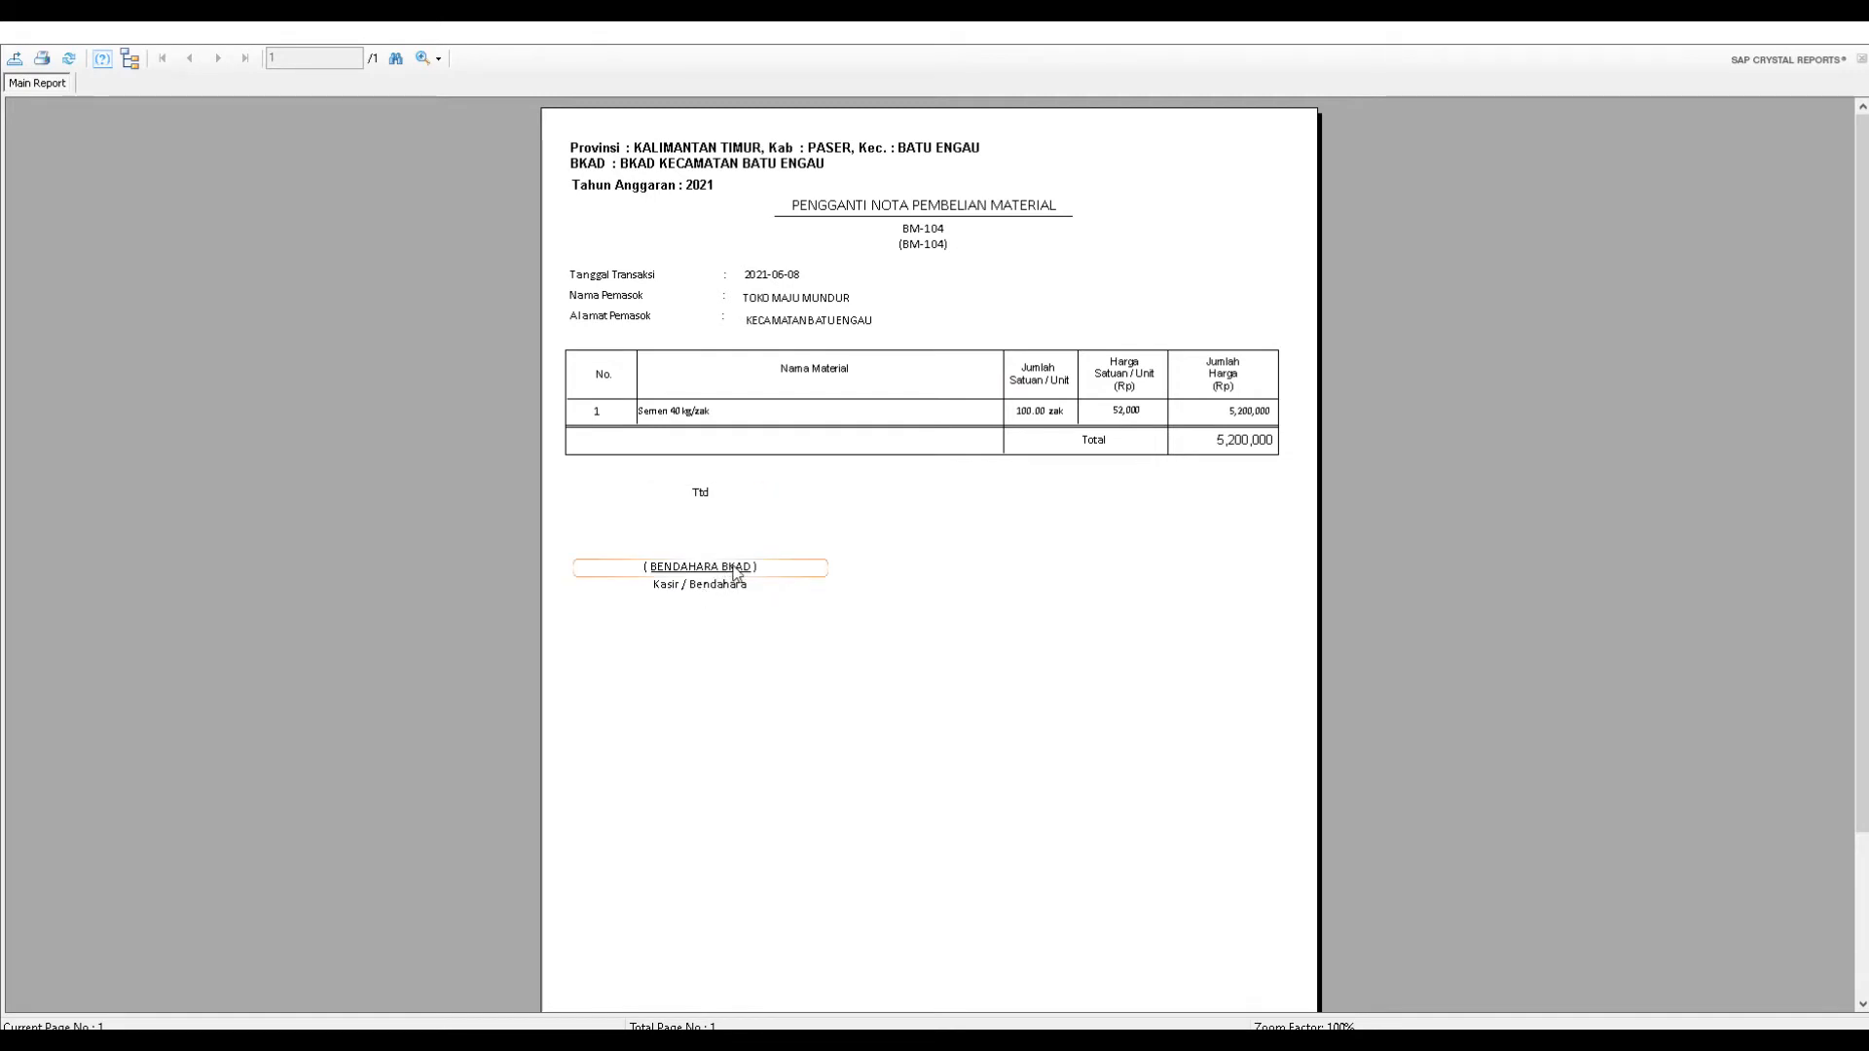
pyautogui.scroll(-2, 813, 536)
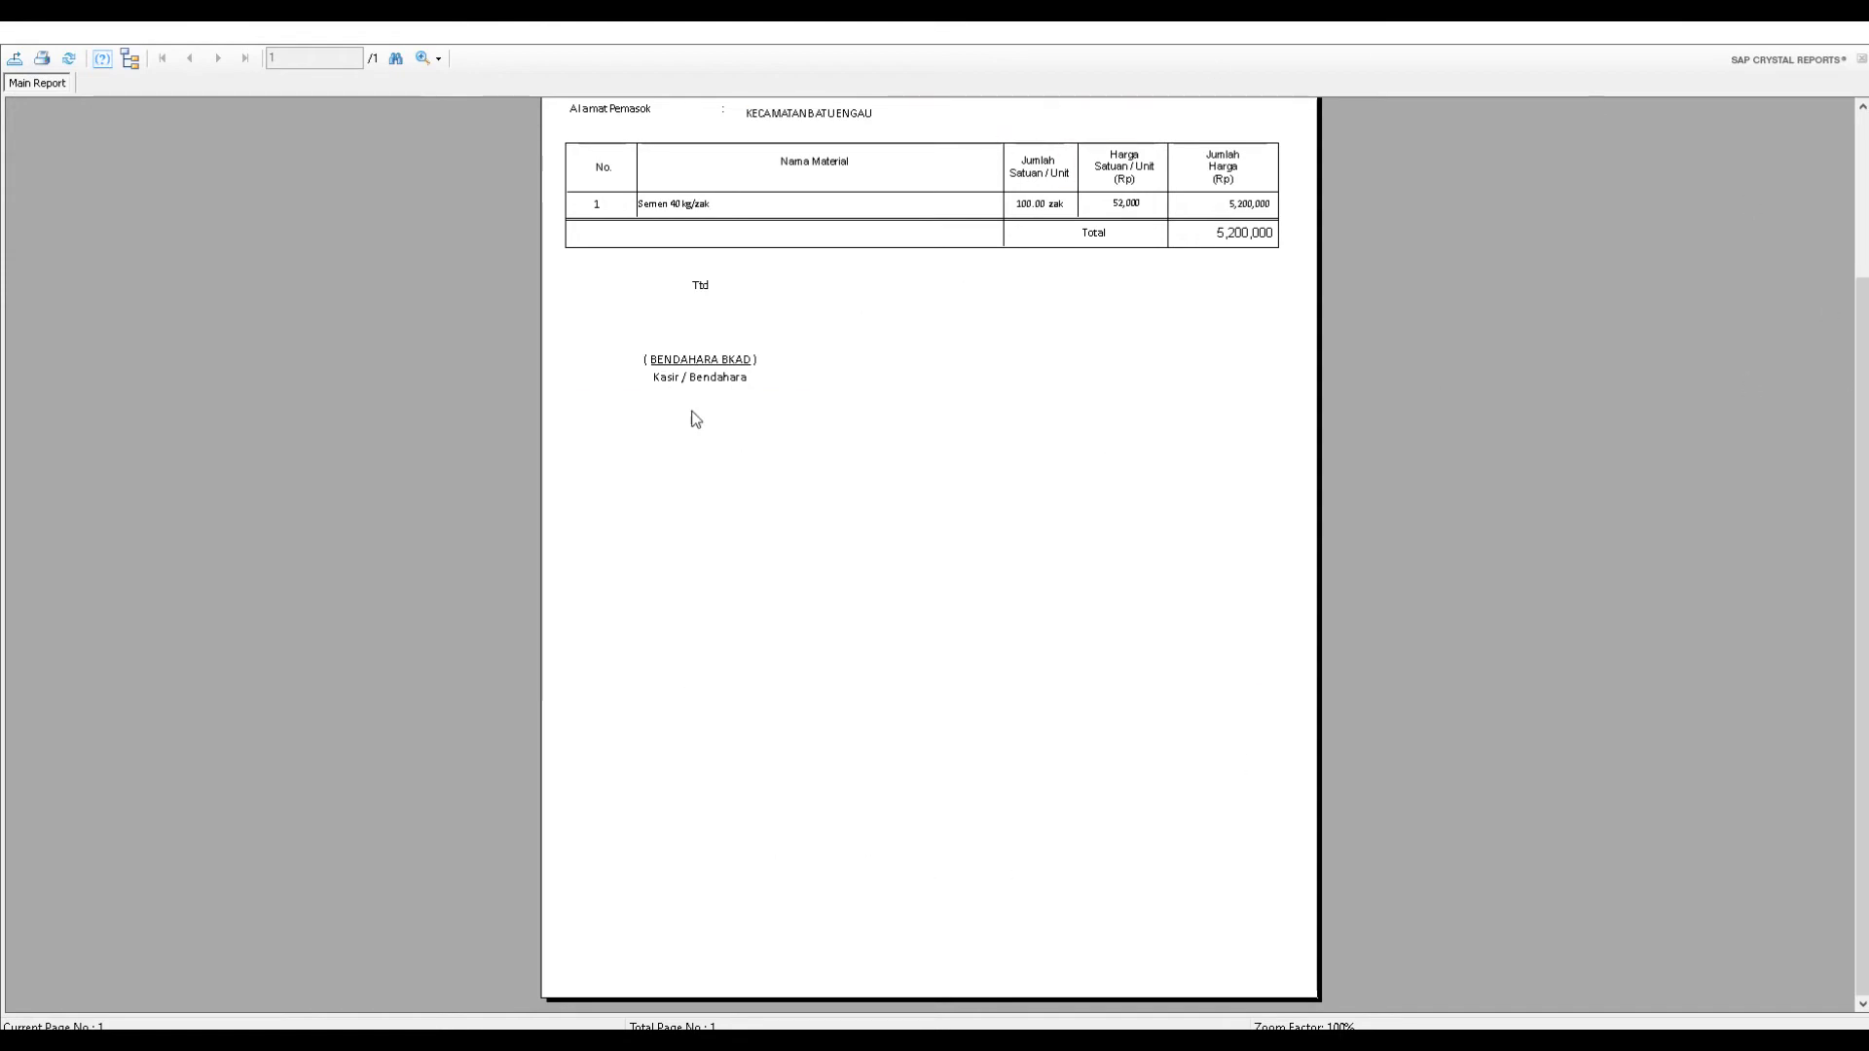
pyautogui.scroll(3, 837, 555)
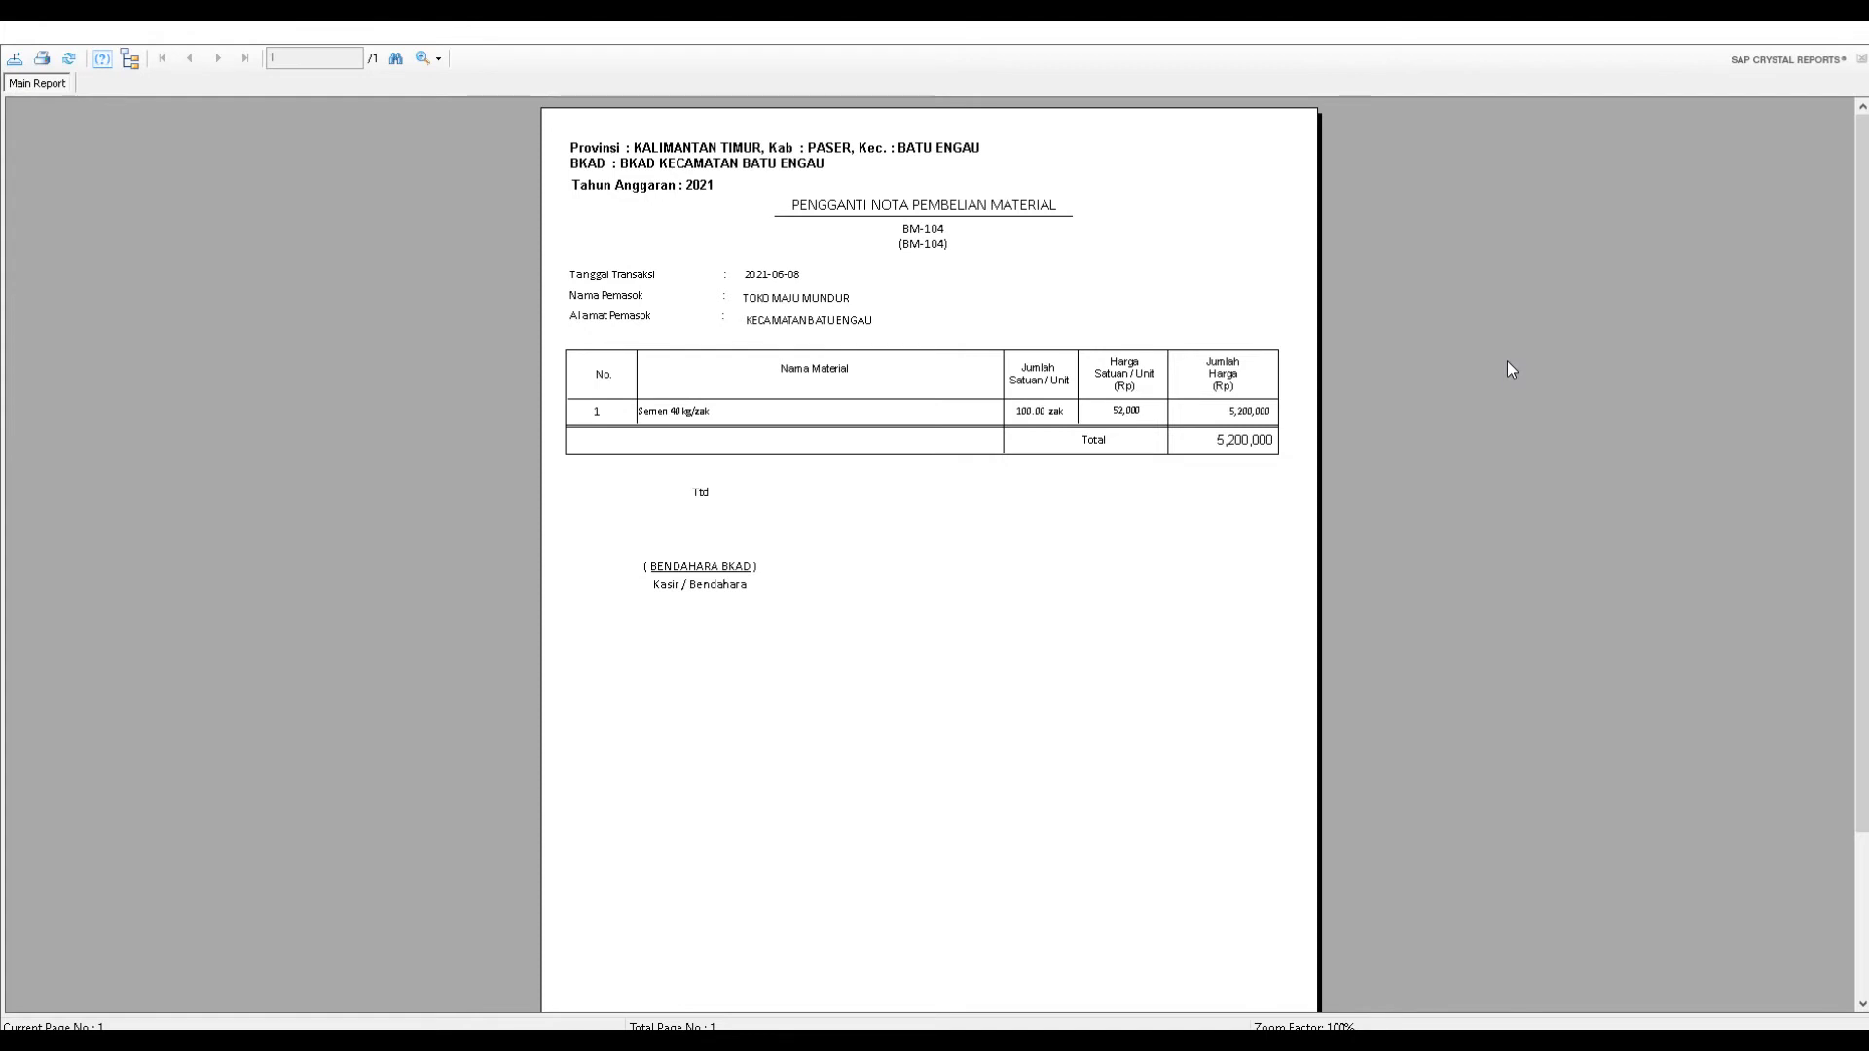
# Close the BM-104 material receipt and list all Tahap 1 expense transactions.
pyautogui.rightClick(1660, 34)
pyautogui.click(1731, 166)
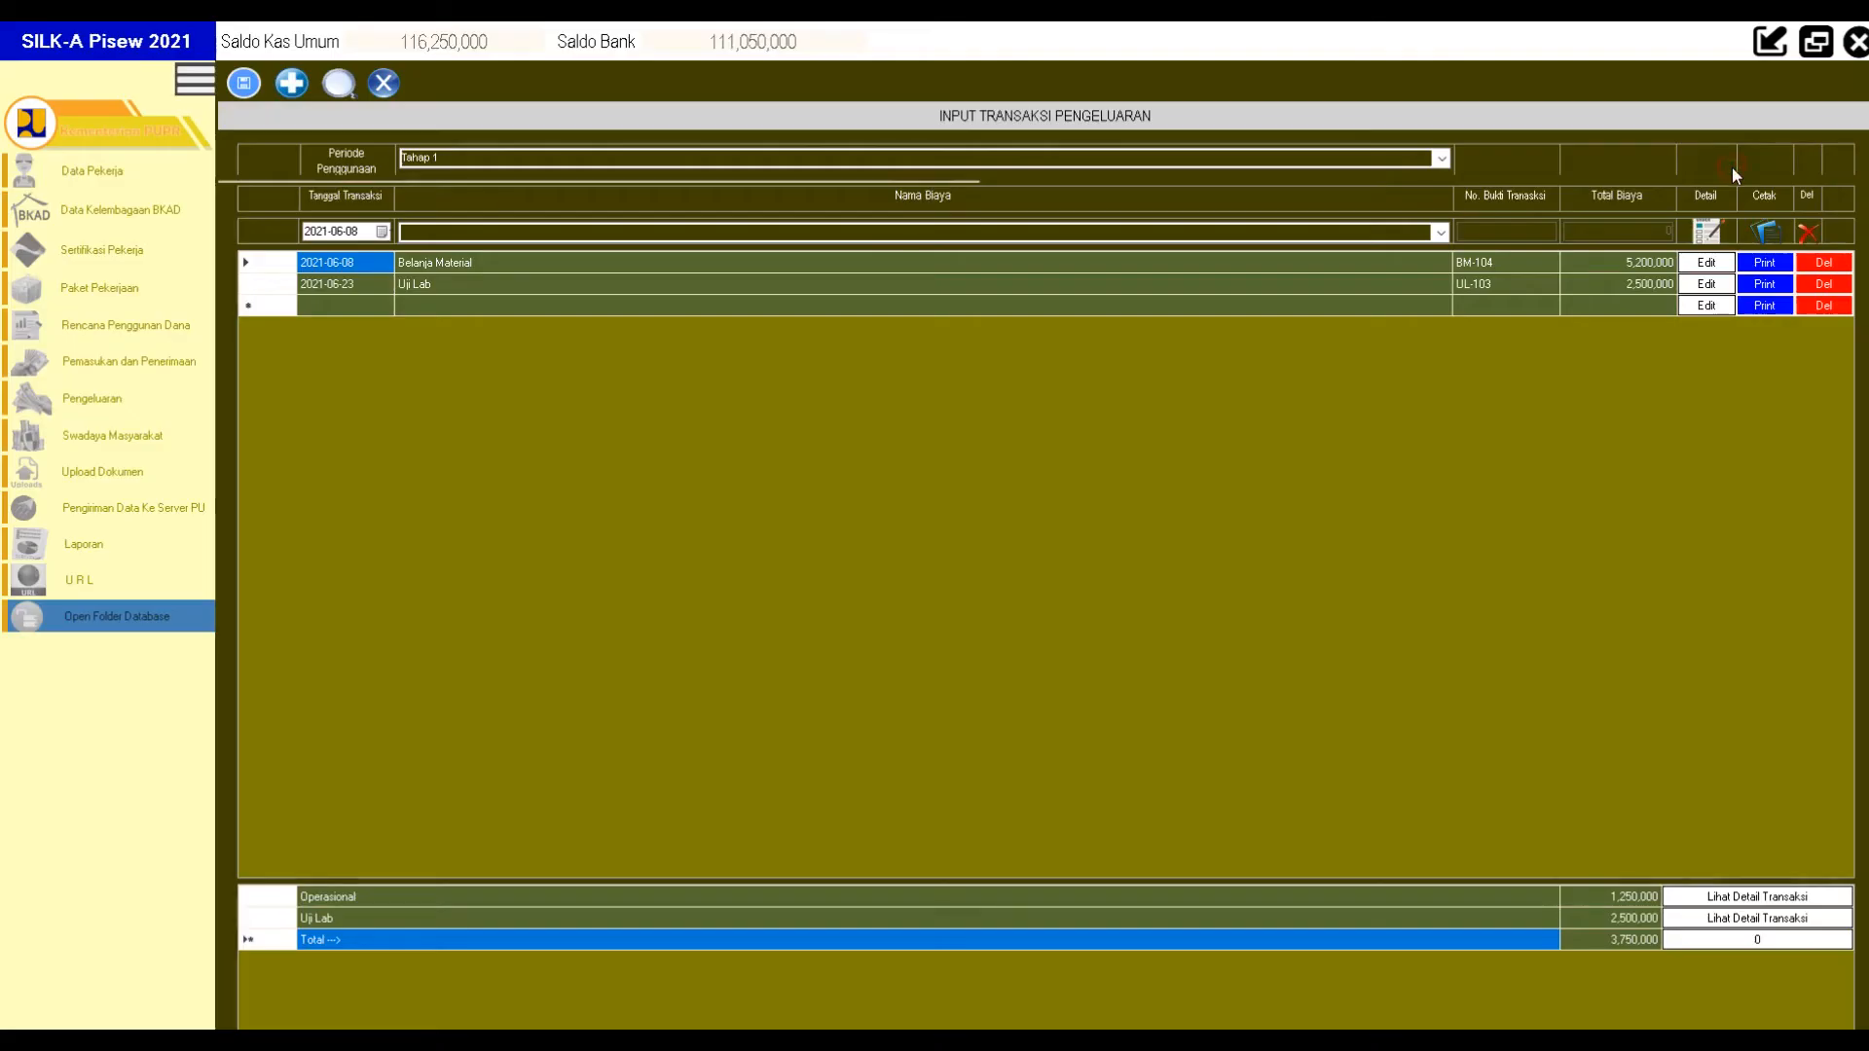
pyautogui.click(348, 91)
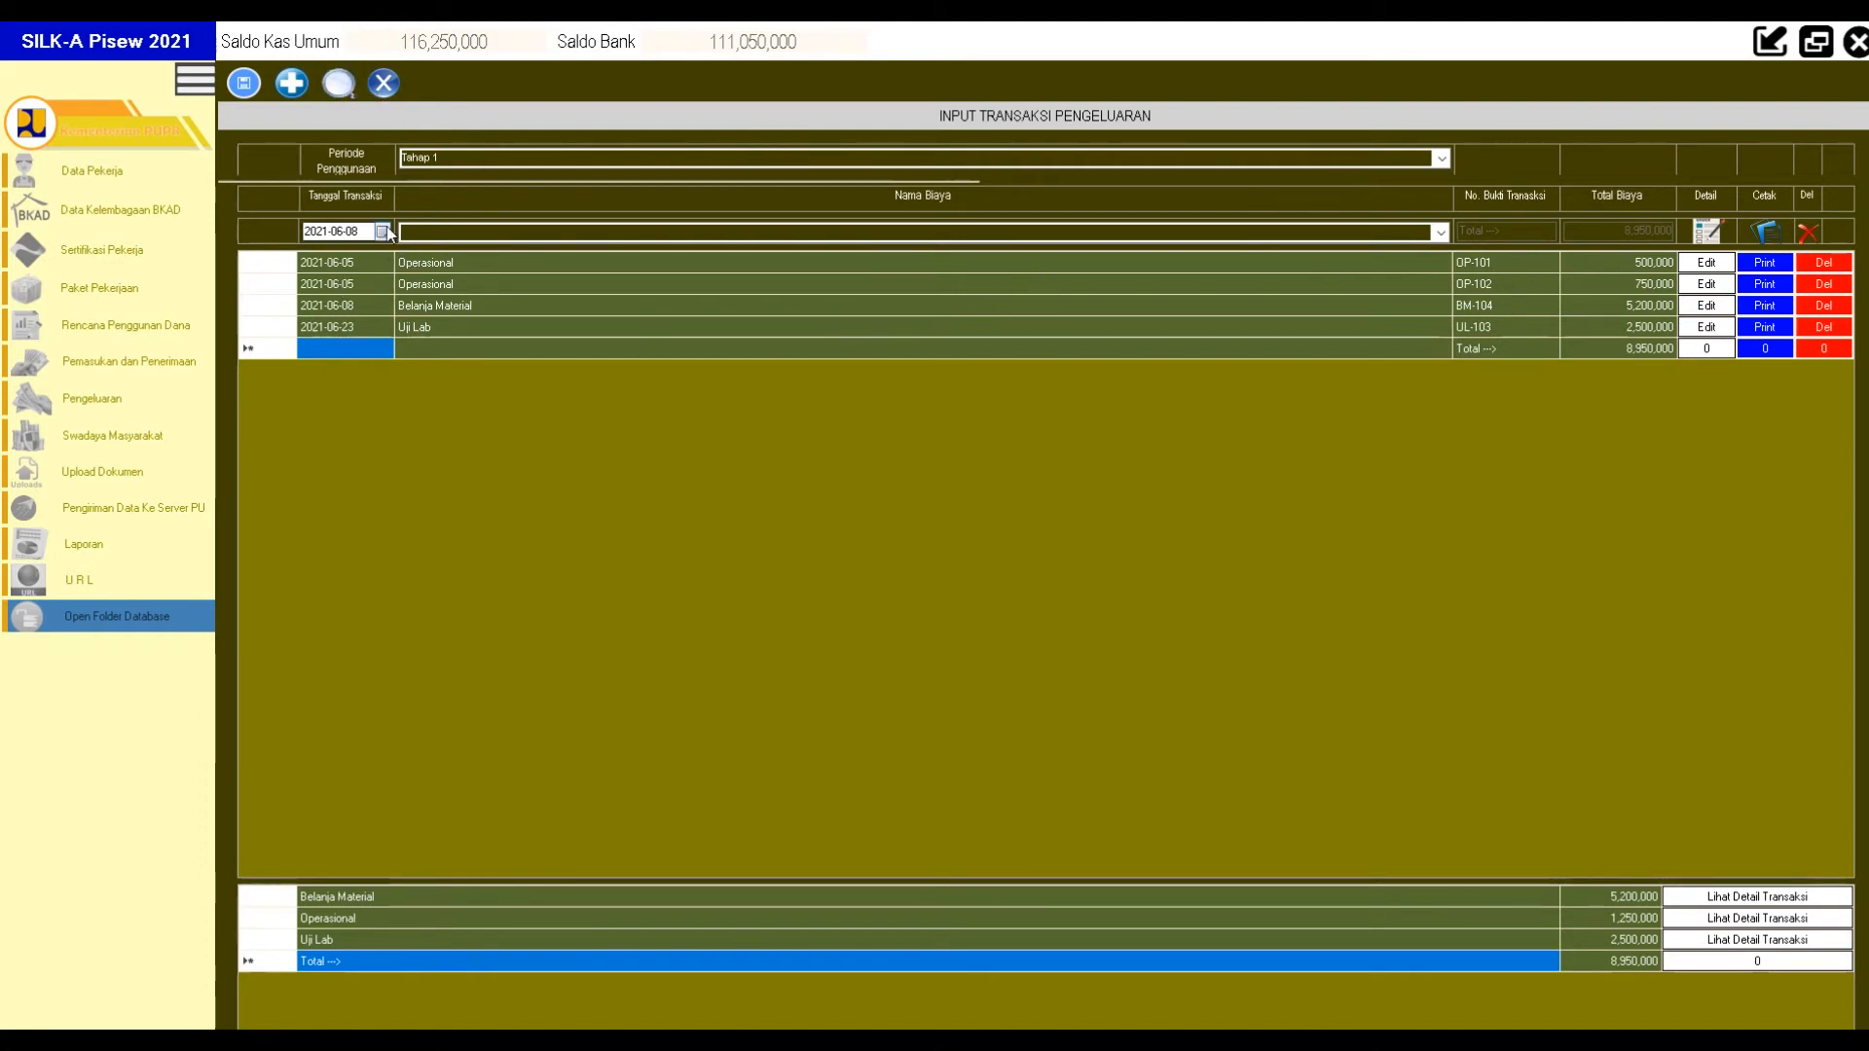
pyautogui.click(347, 327)
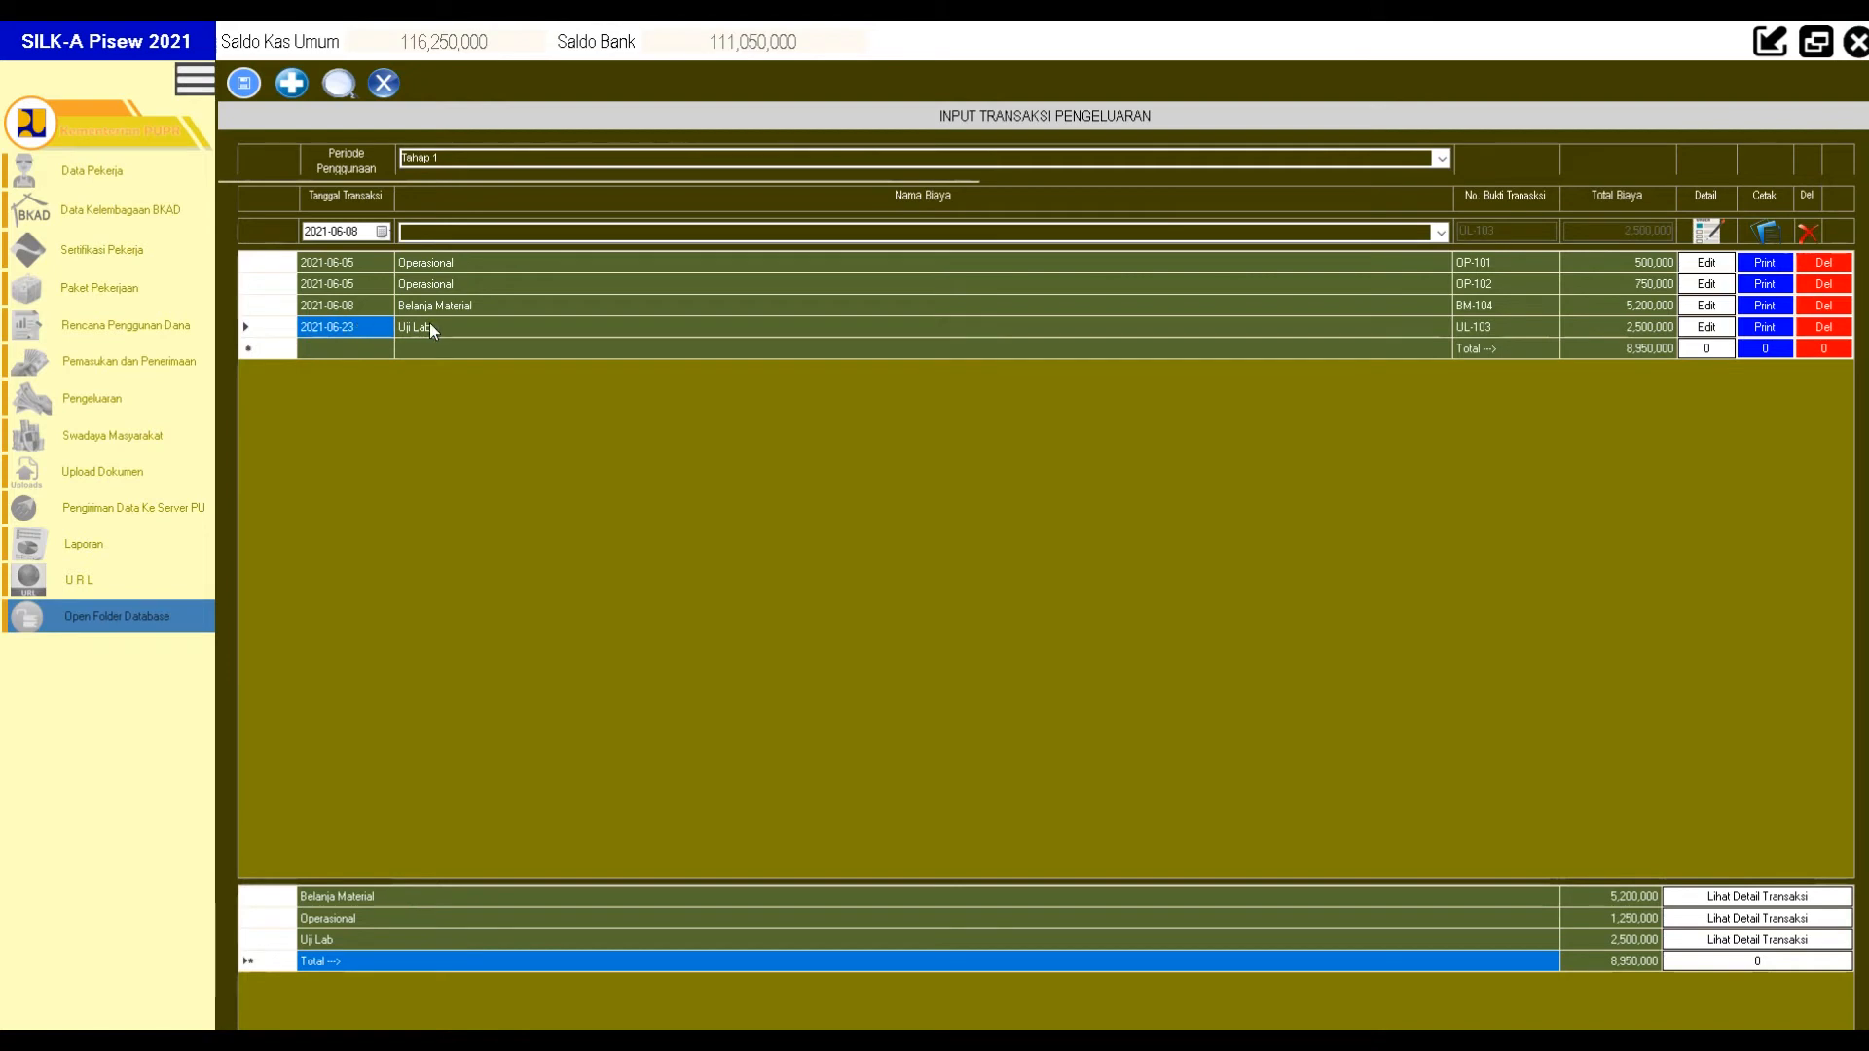
pyautogui.click(331, 328)
pyautogui.click(364, 343)
pyautogui.click(355, 328)
pyautogui.click(380, 231)
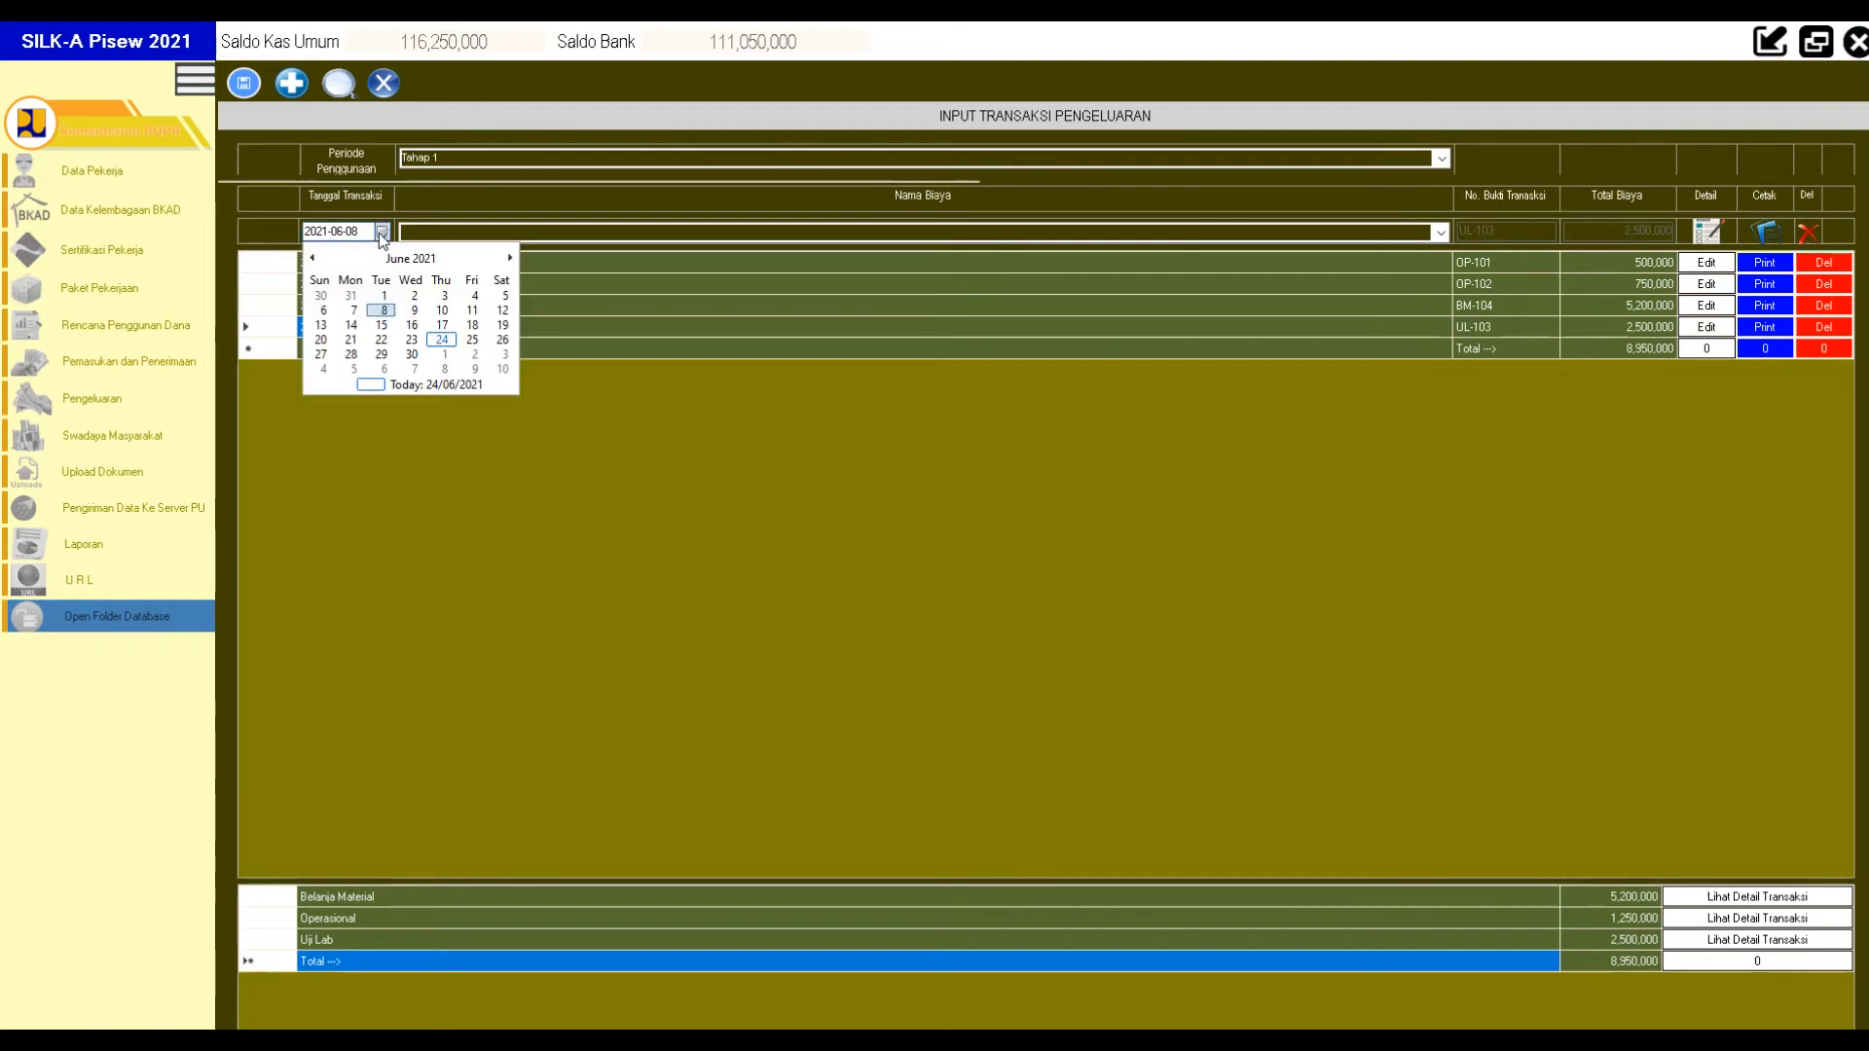
pyautogui.click(653, 507)
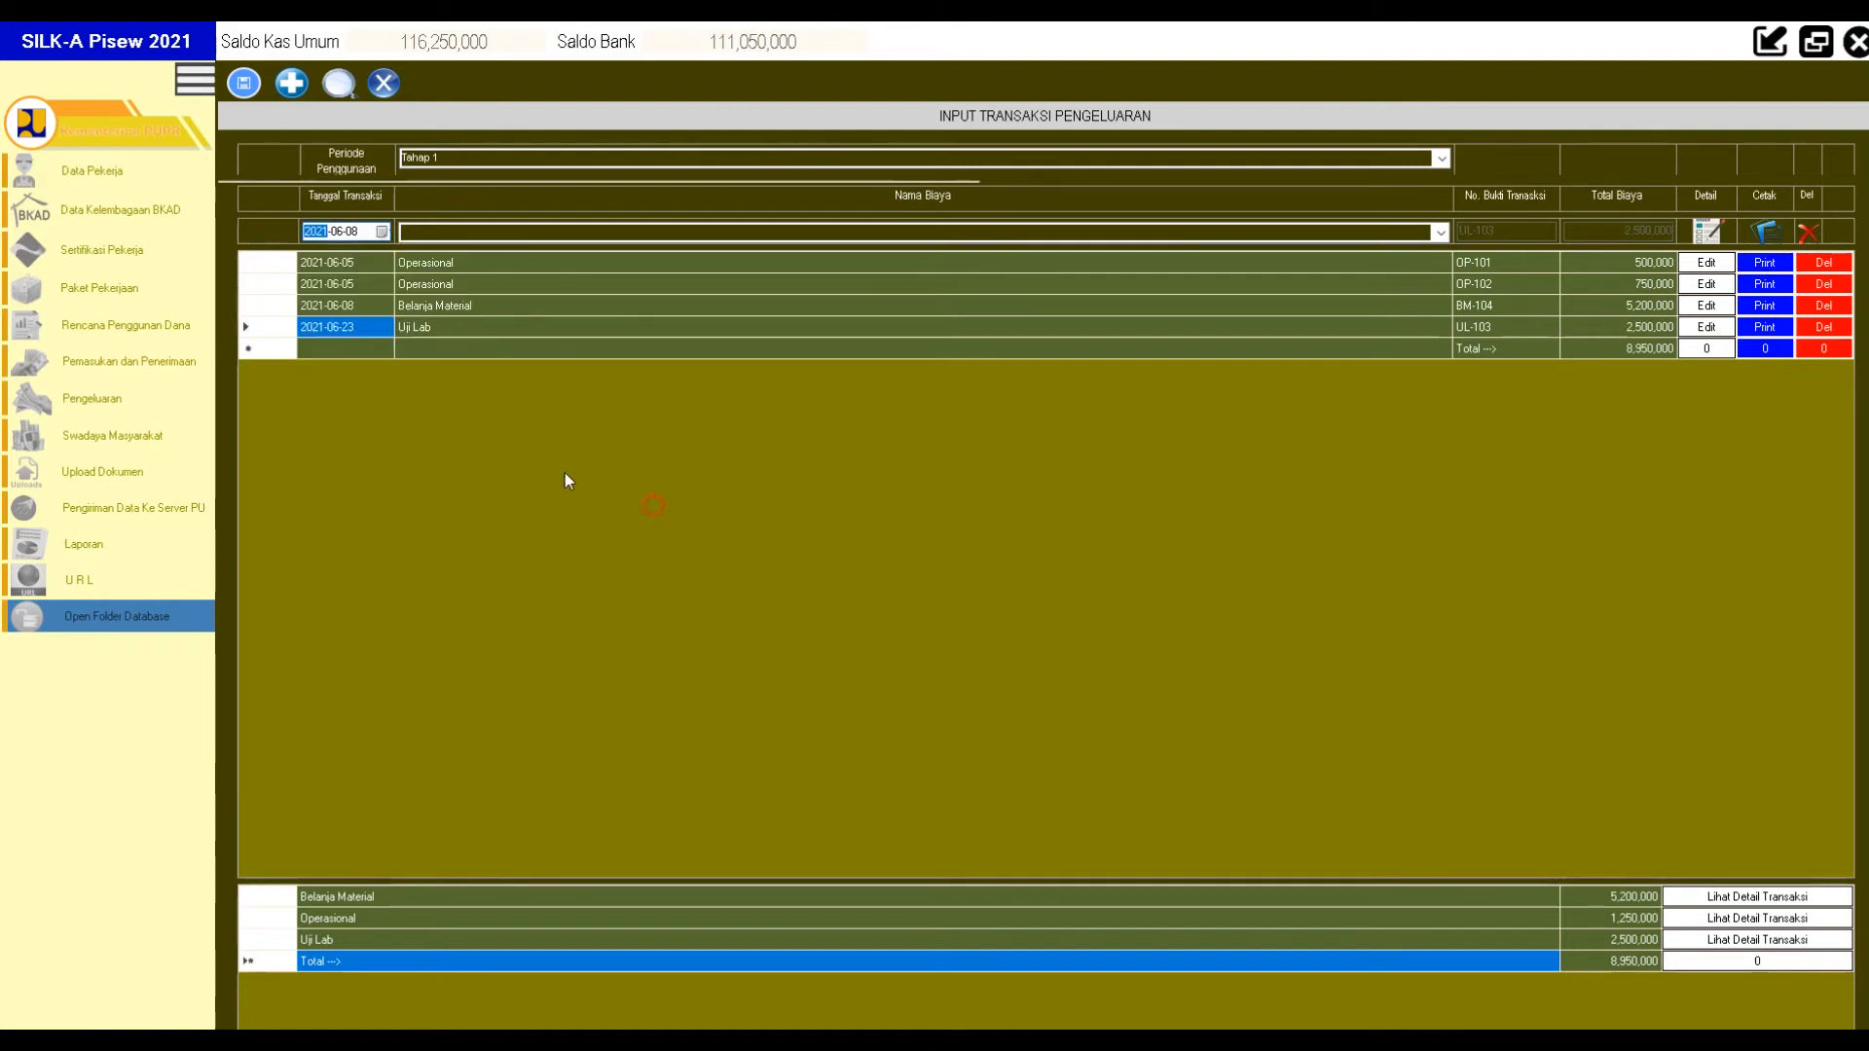
# Open the UL-103 lab test expense for editing, save it without printing a receipt and list all transactions again.
pyautogui.click(1729, 333)
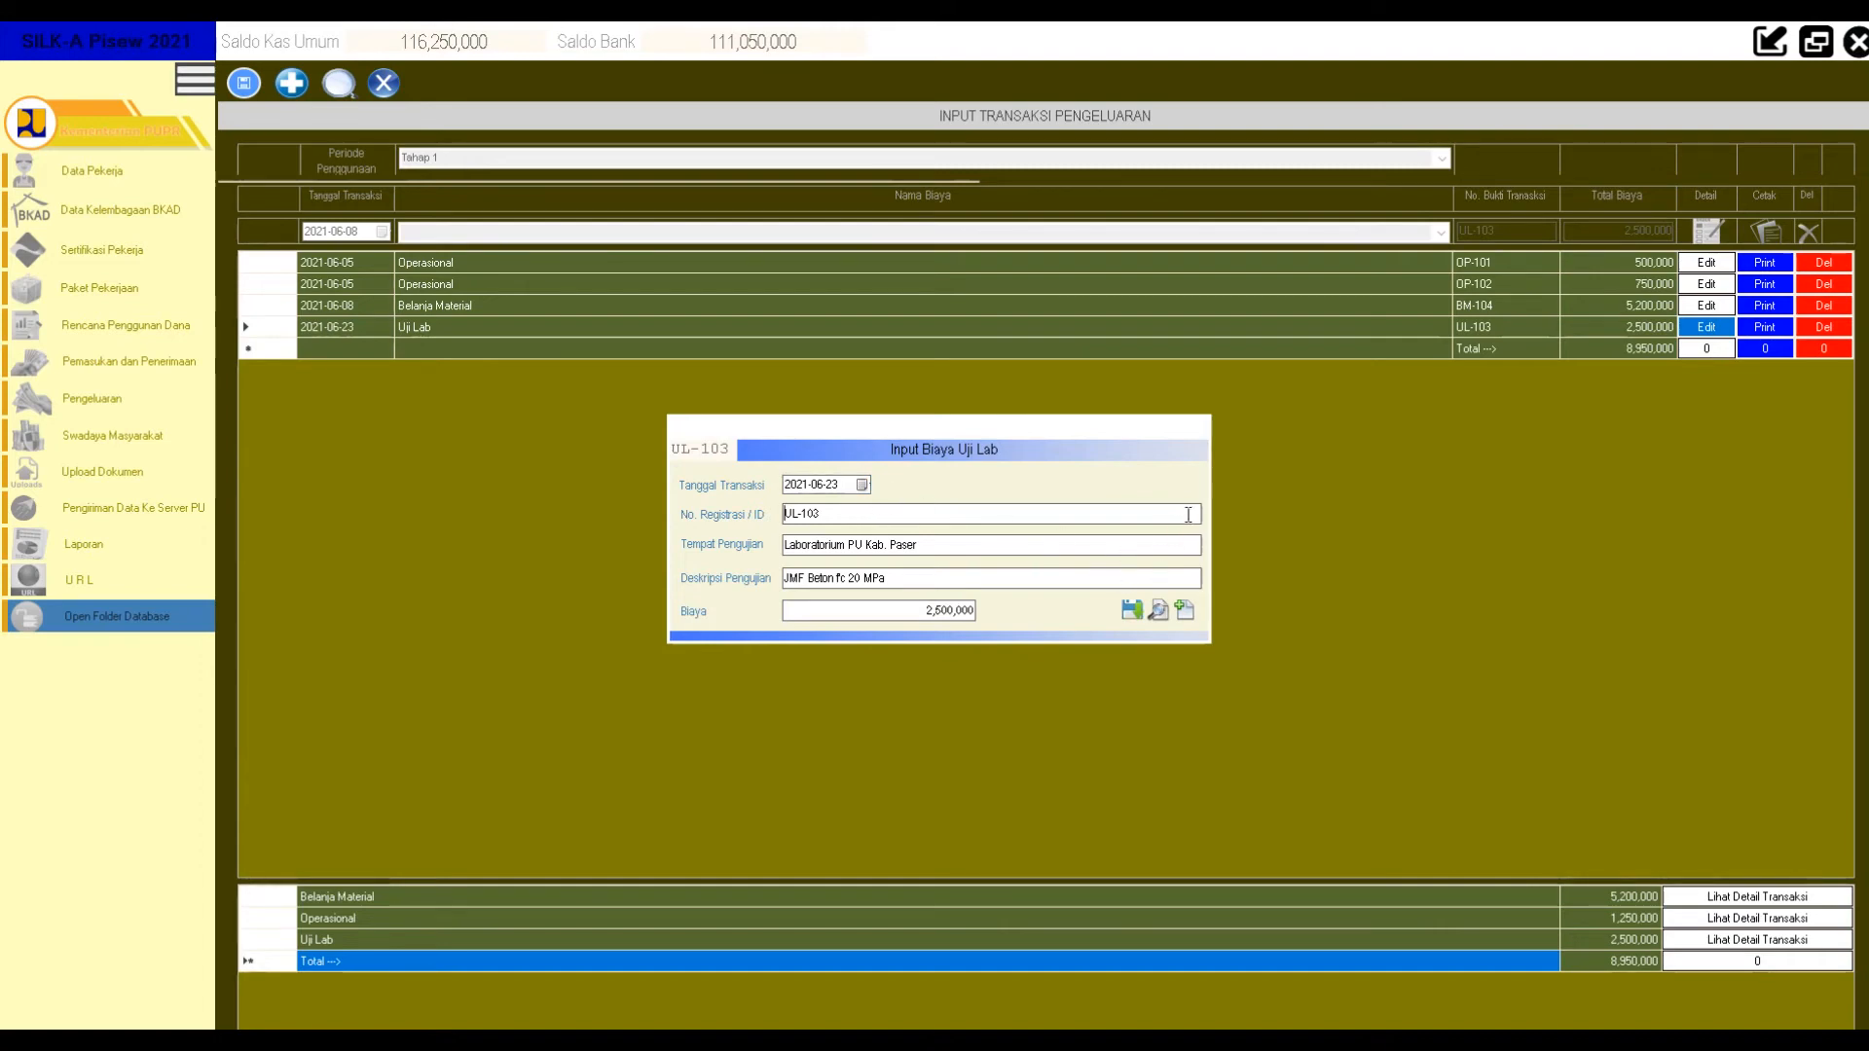
pyautogui.click(860, 484)
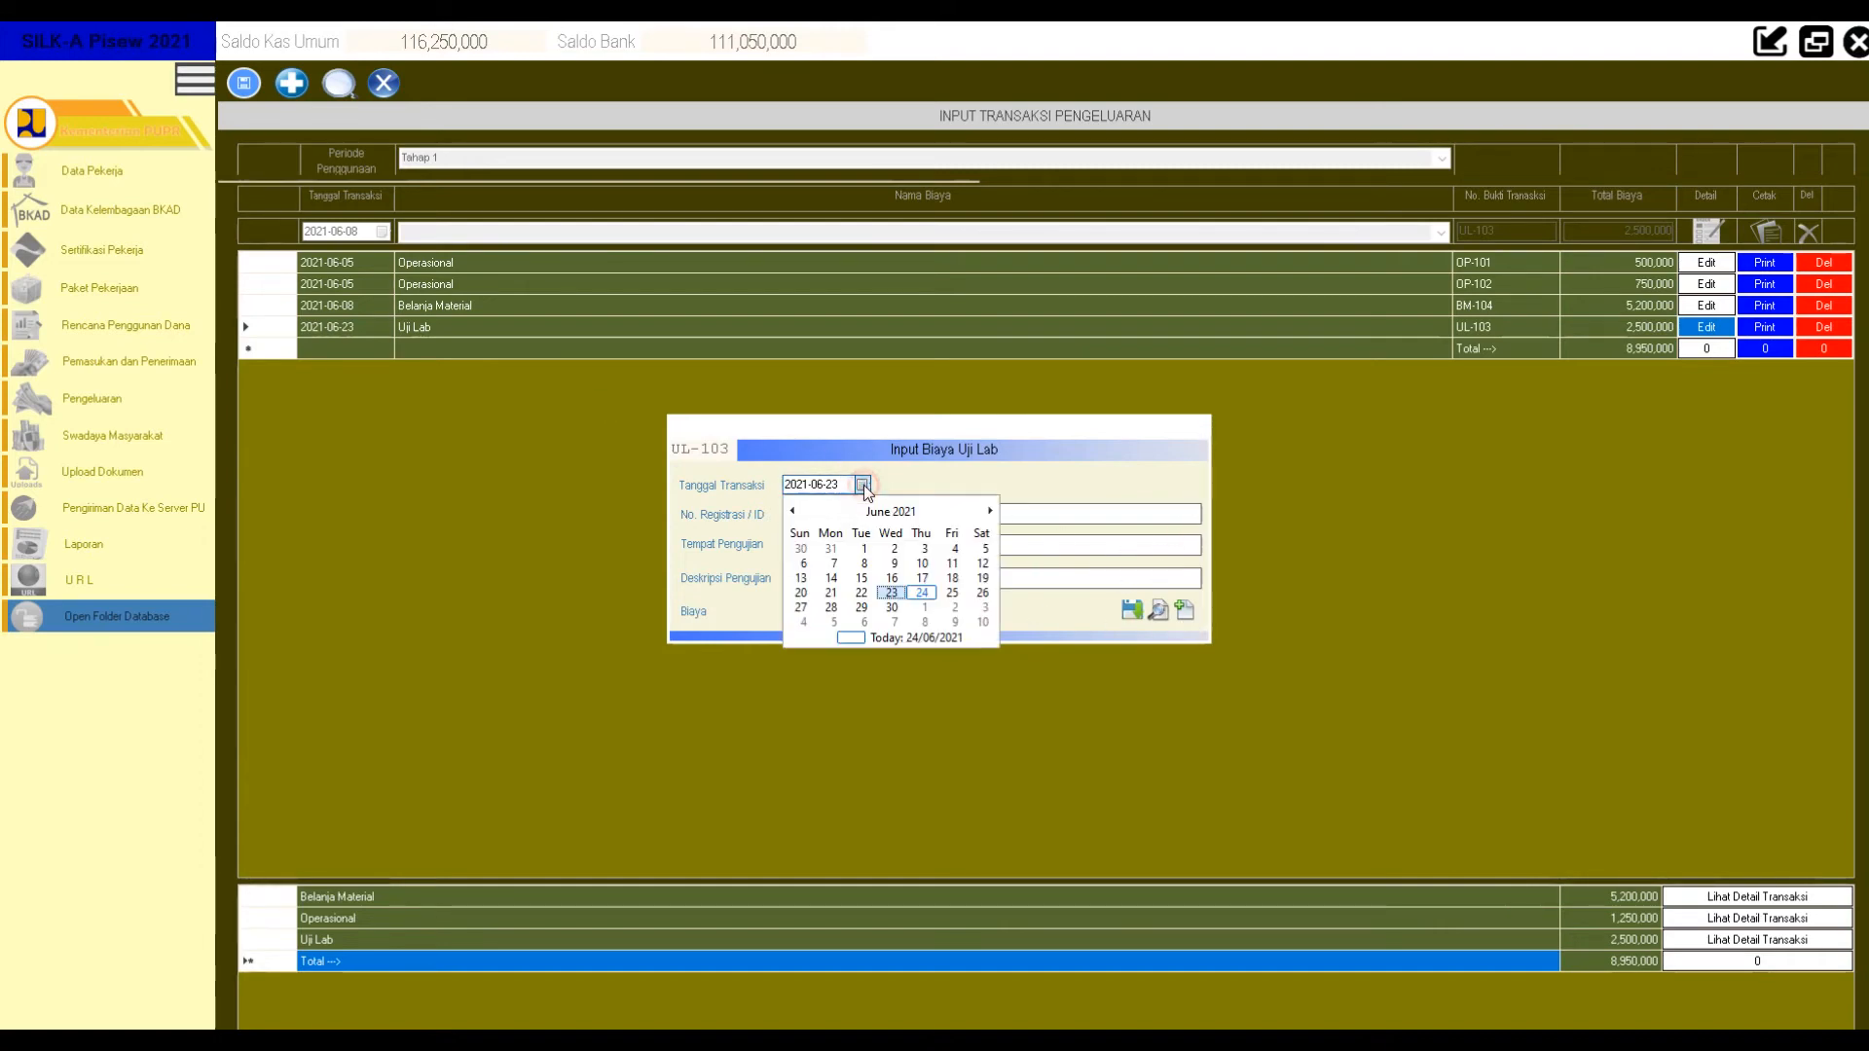
pyautogui.click(860, 484)
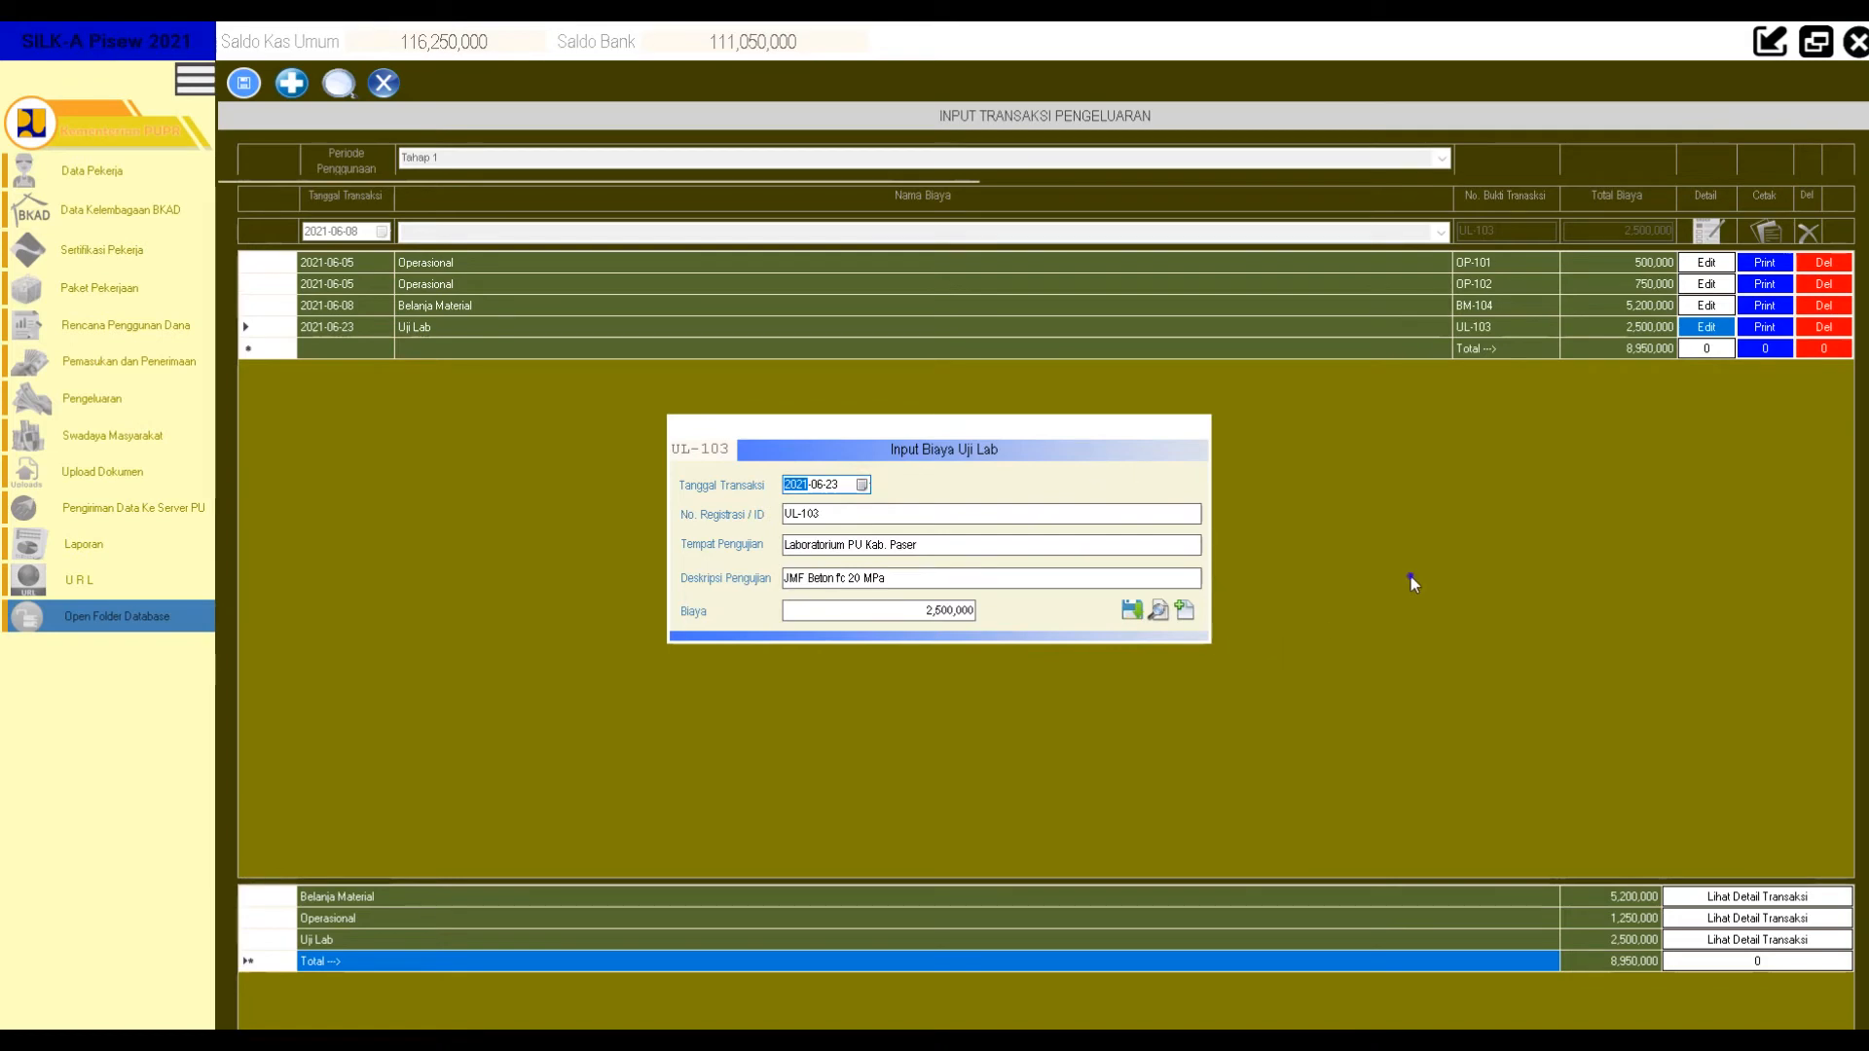
pyautogui.click(1131, 610)
pyautogui.click(1012, 595)
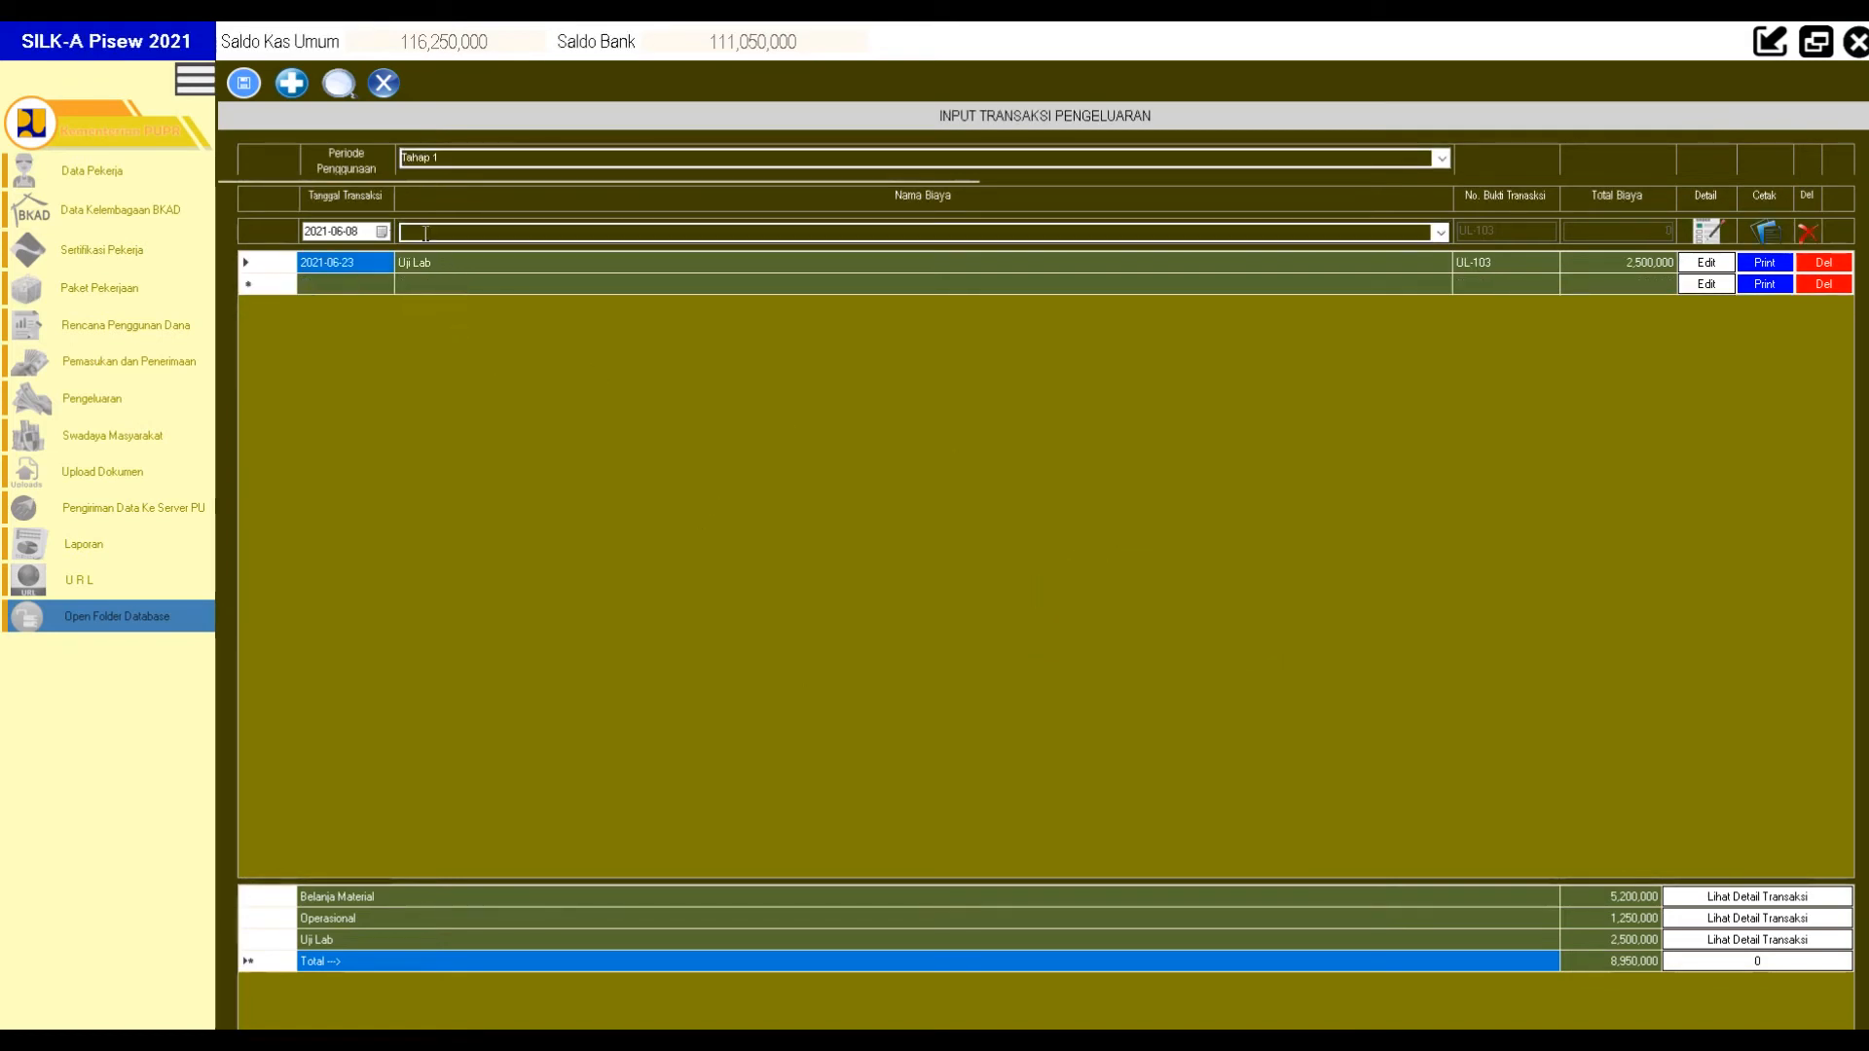
pyautogui.click(339, 83)
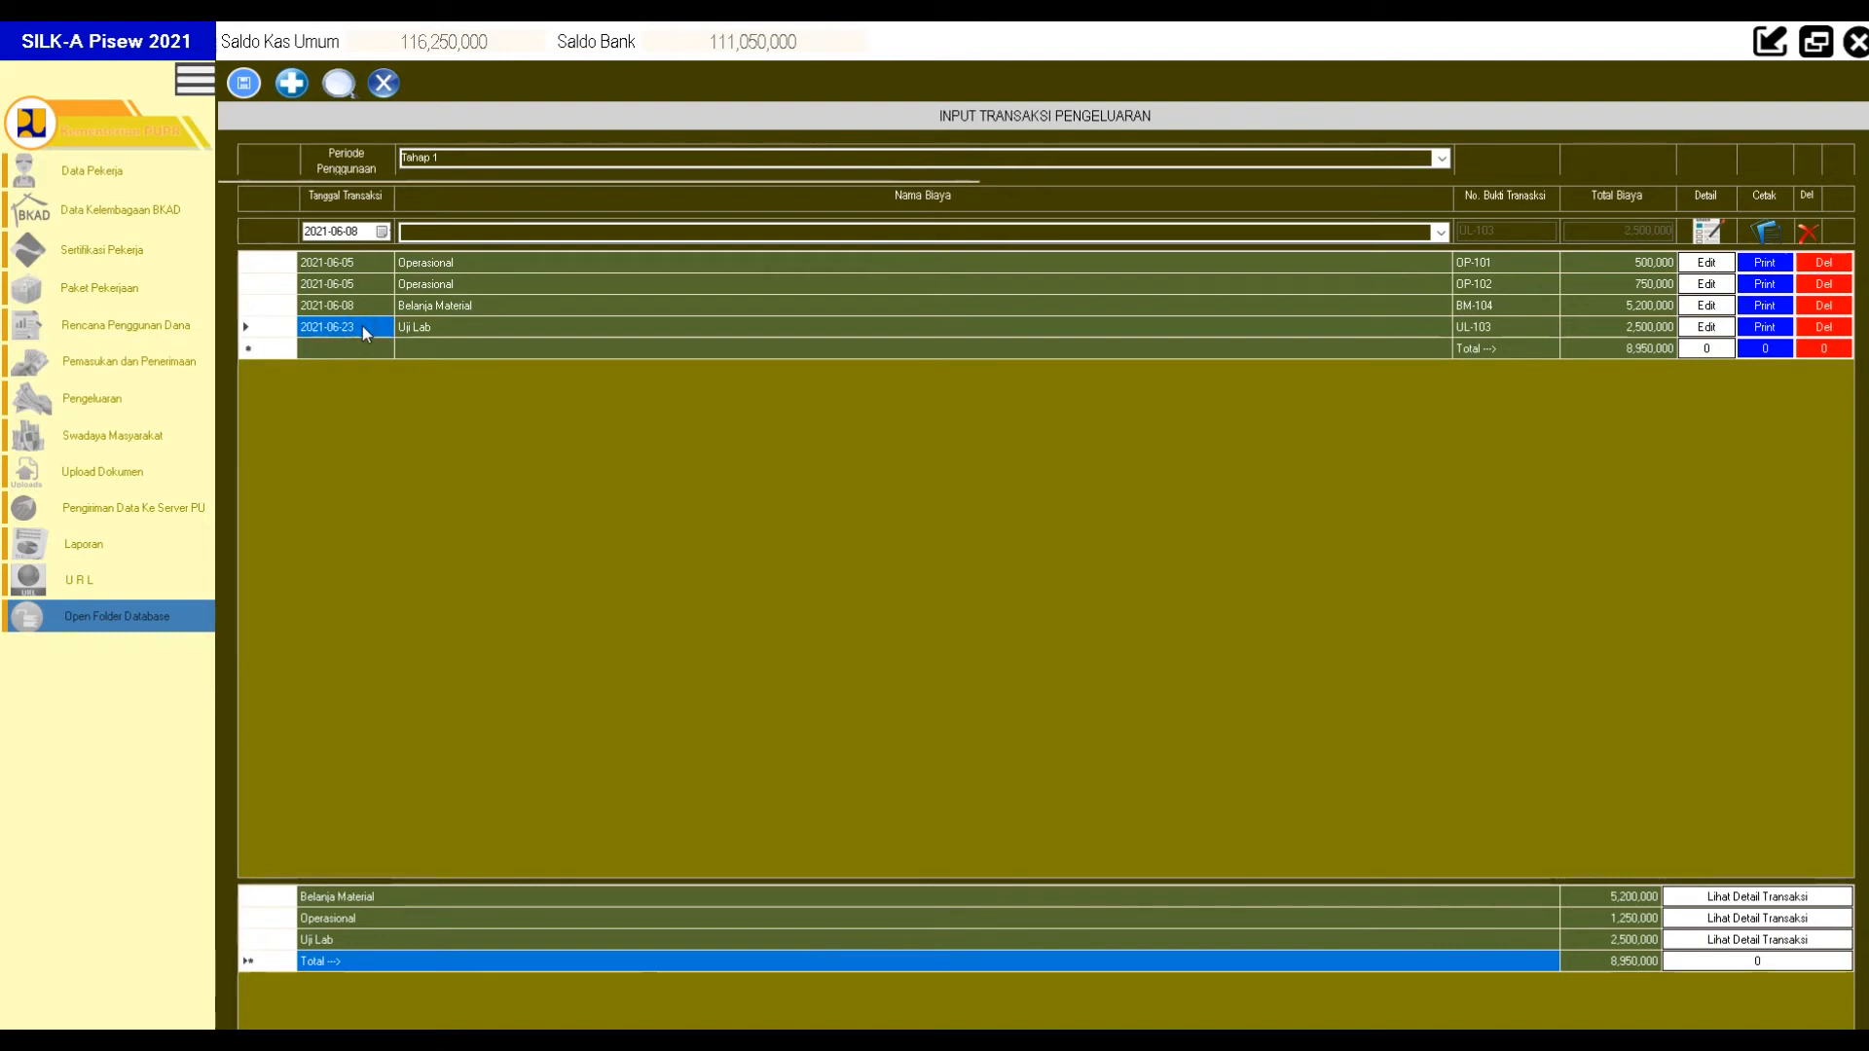
# Change the UL-103 lab test expense's Tanggal Transaksi to 2021-06-07, save it and generate its receipt.
pyautogui.click(421, 332)
pyautogui.click(422, 332)
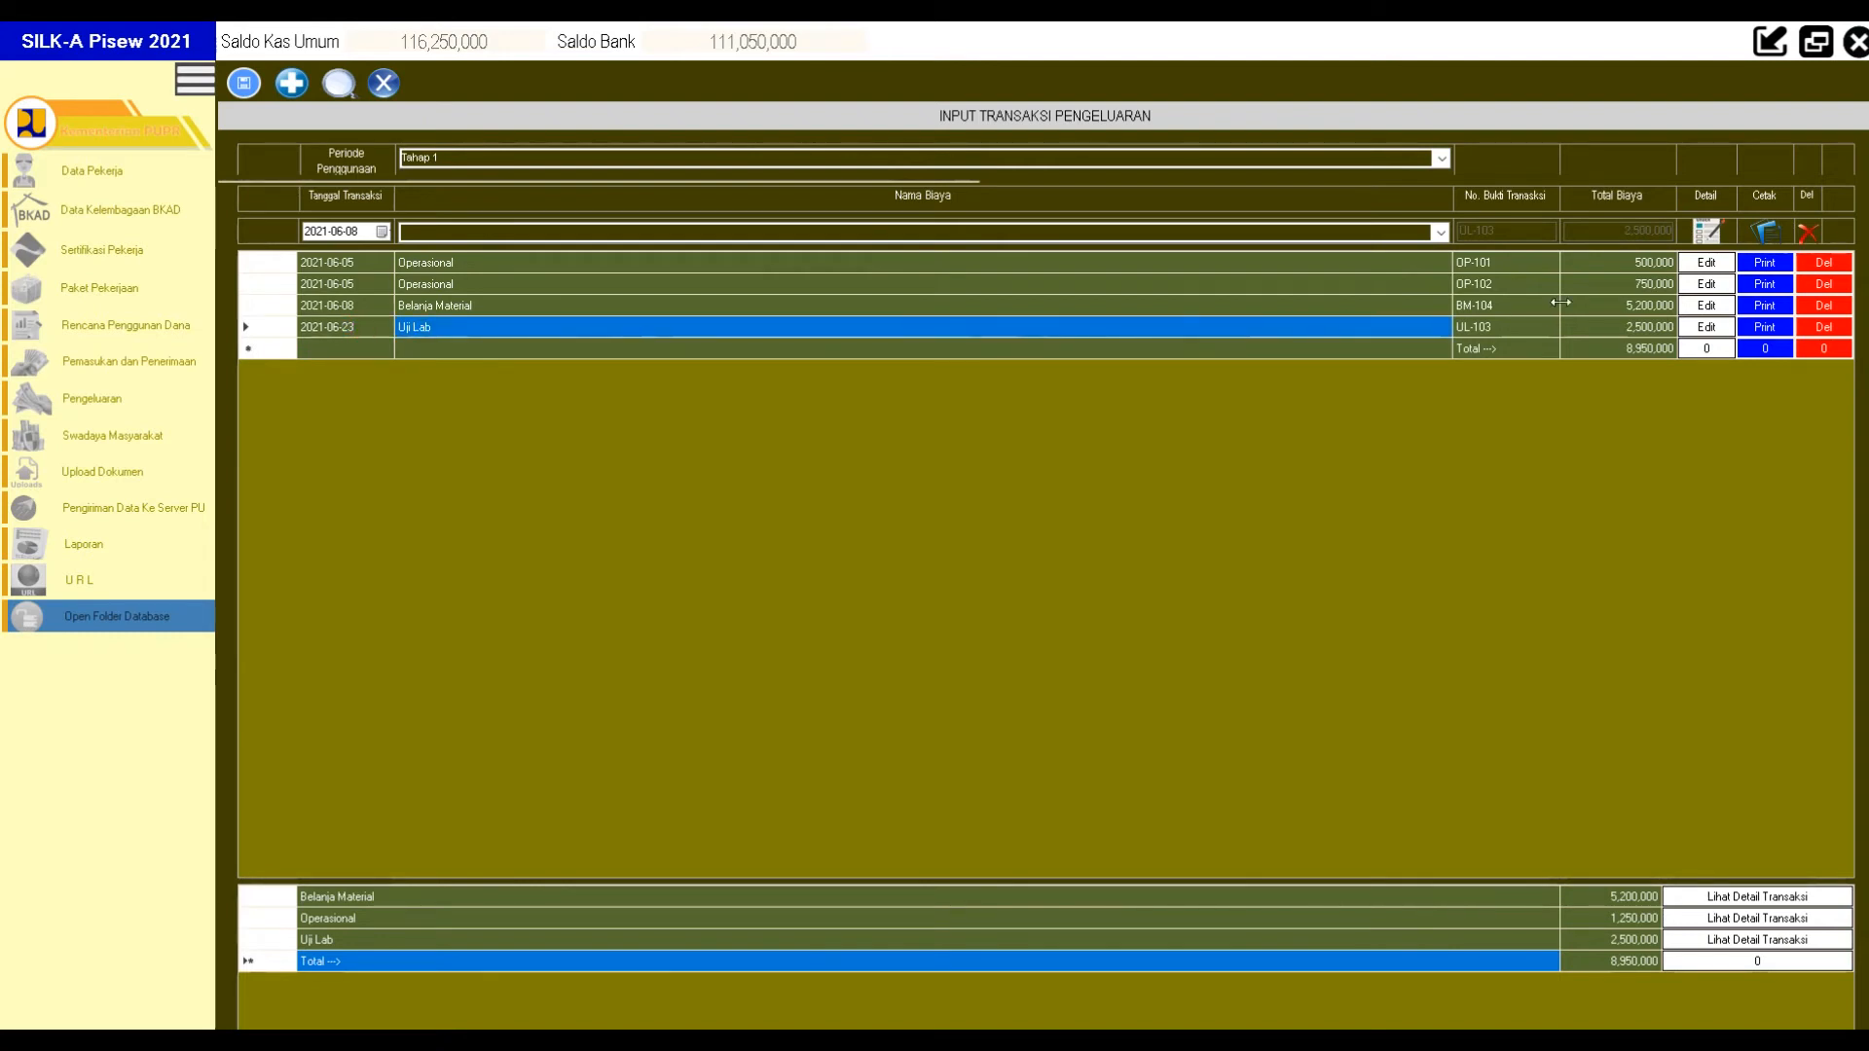
pyautogui.click(1717, 329)
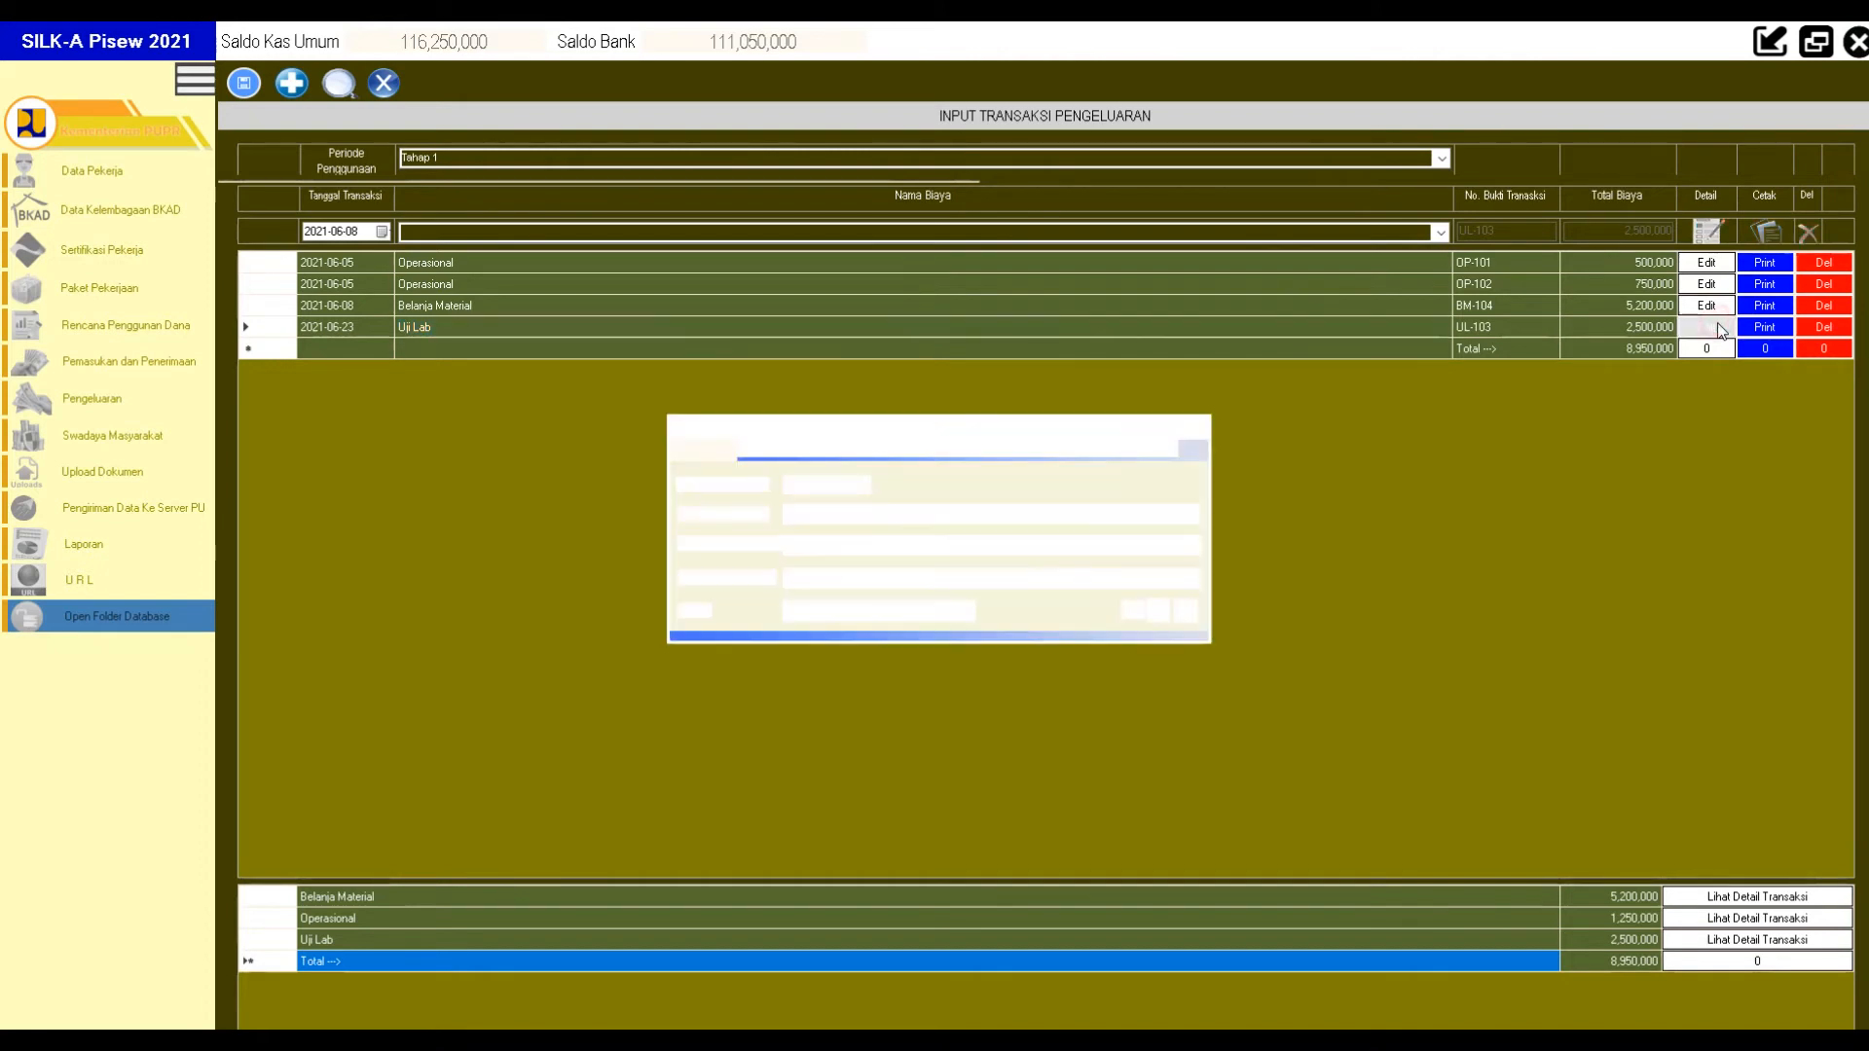
pyautogui.click(861, 484)
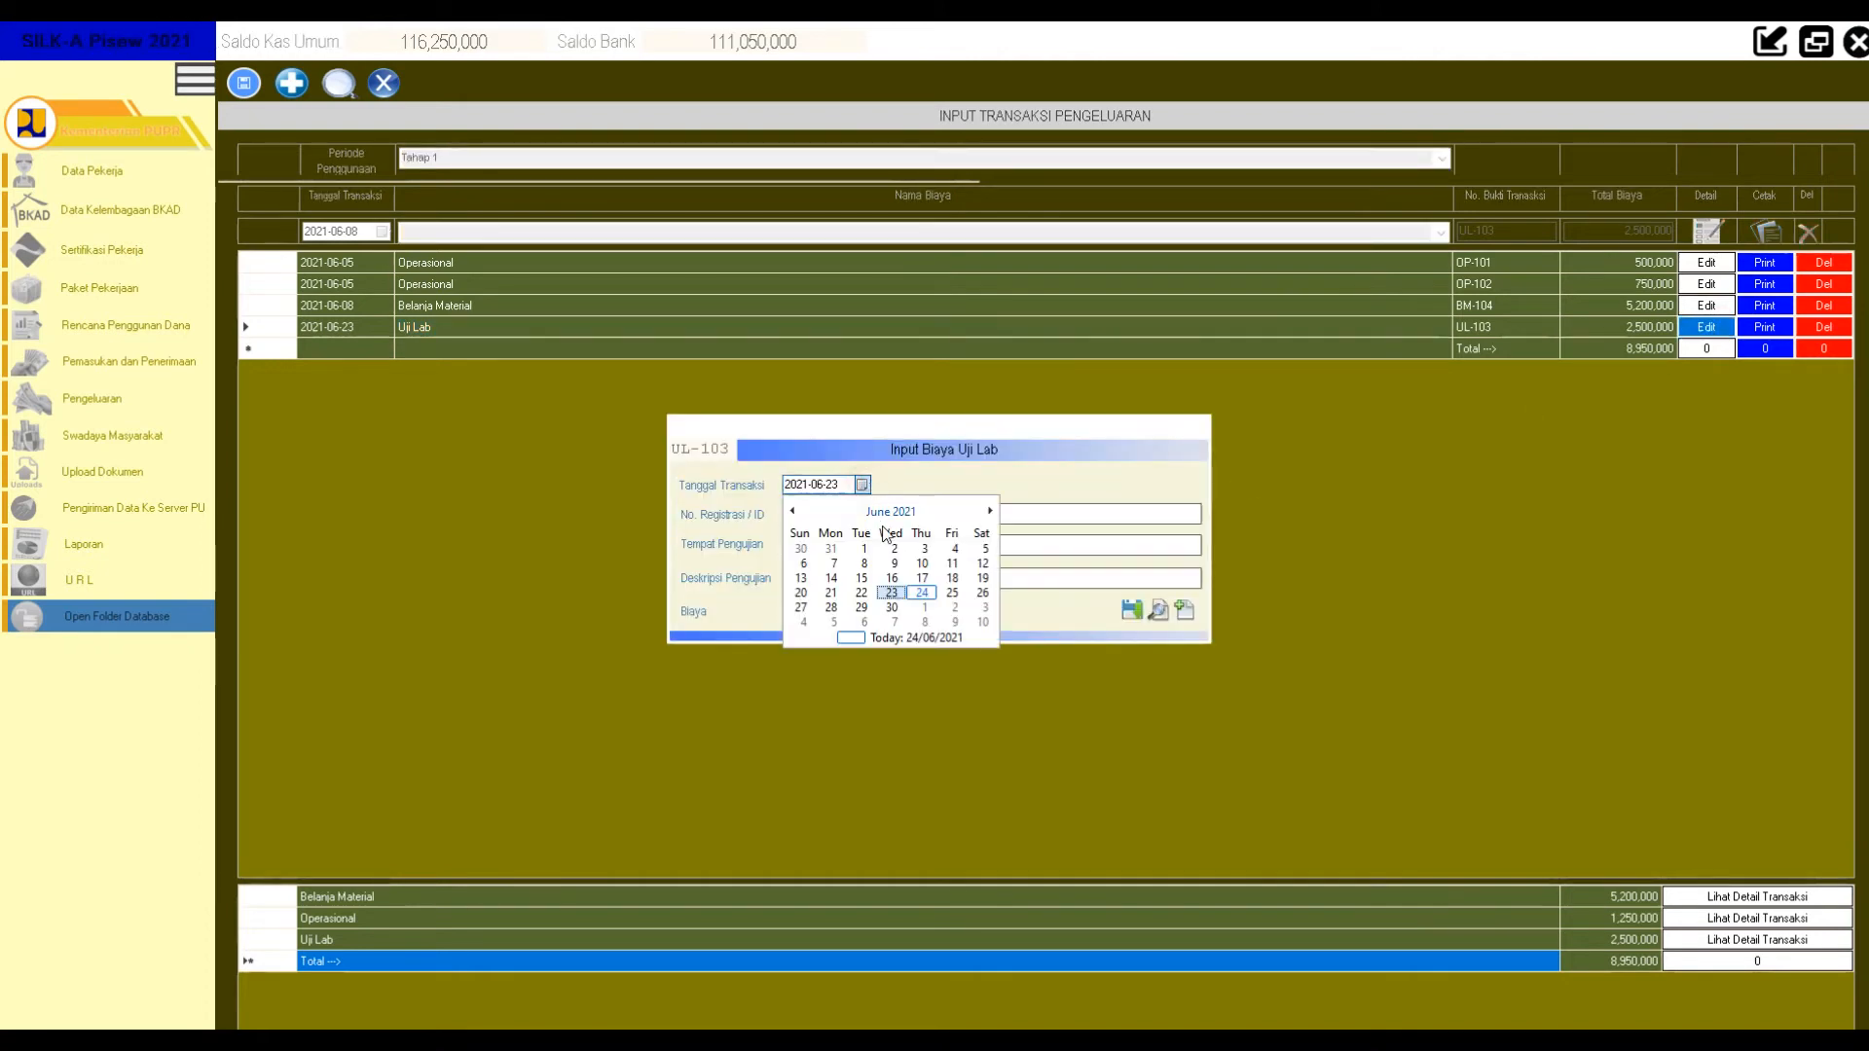
pyautogui.click(835, 564)
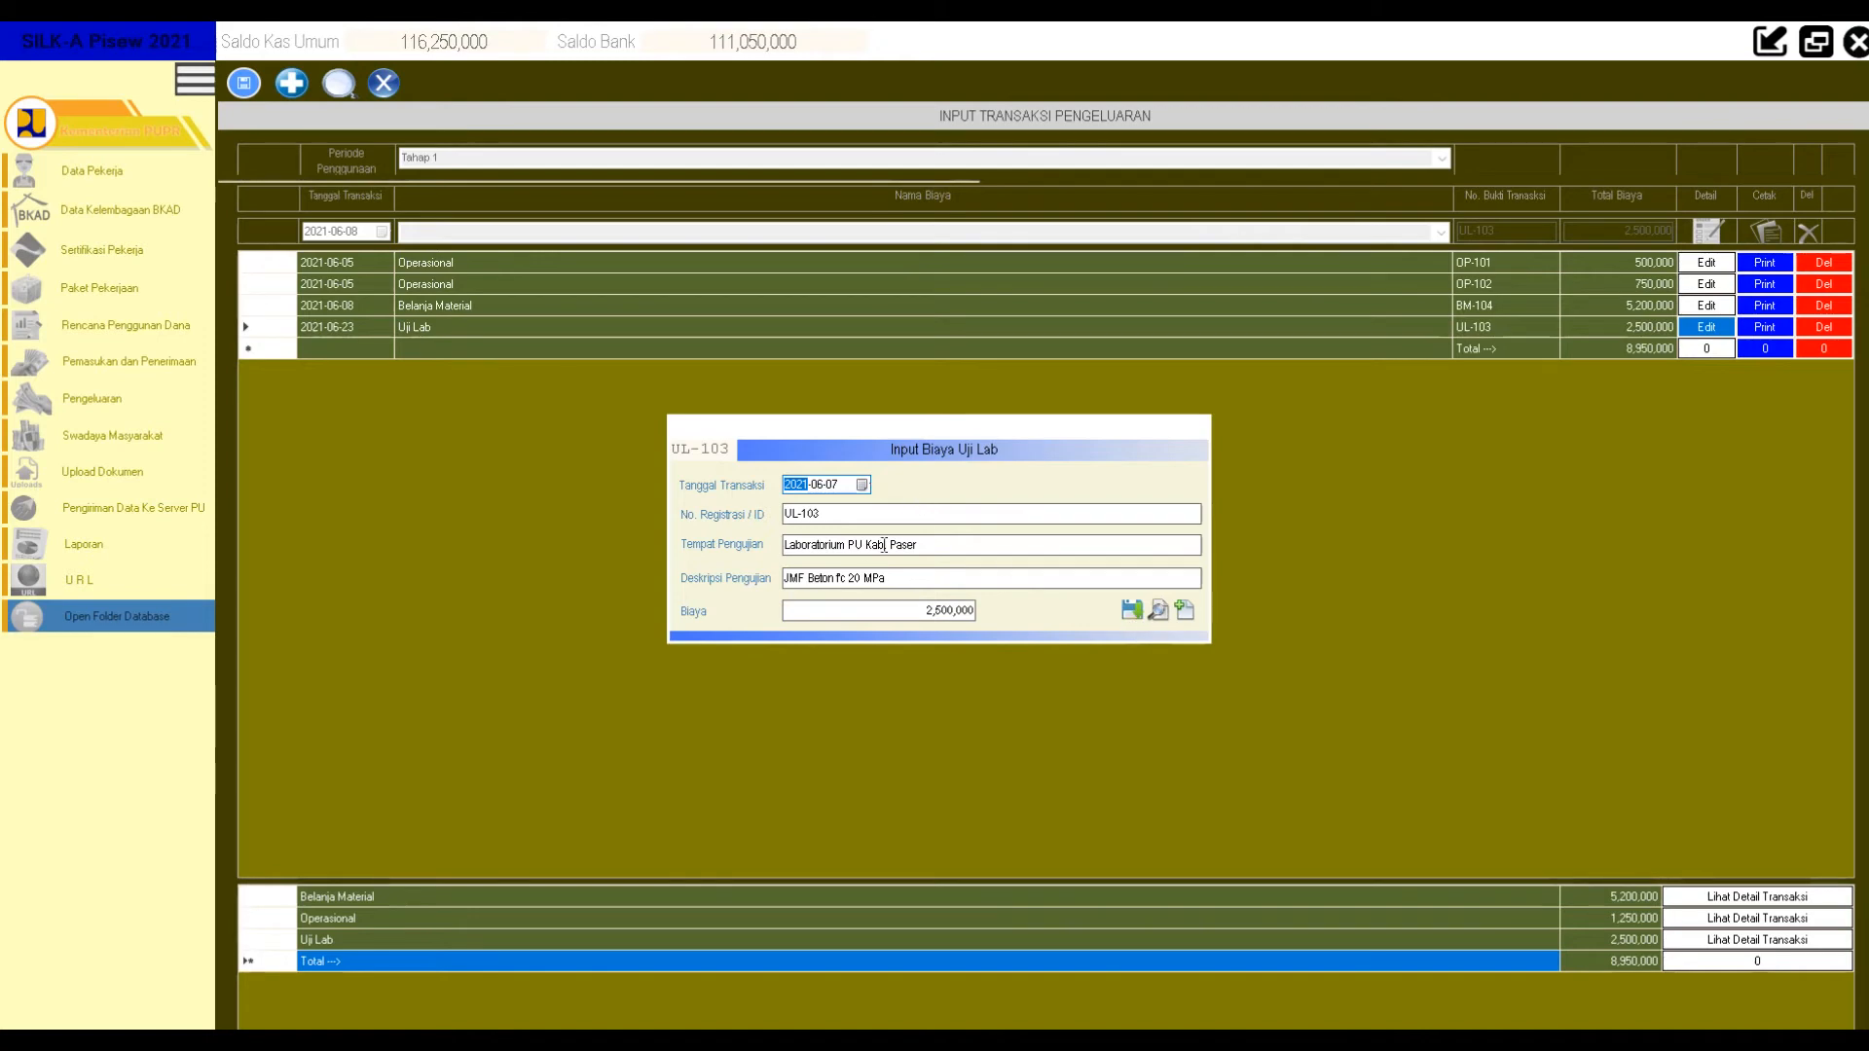
pyautogui.click(1131, 610)
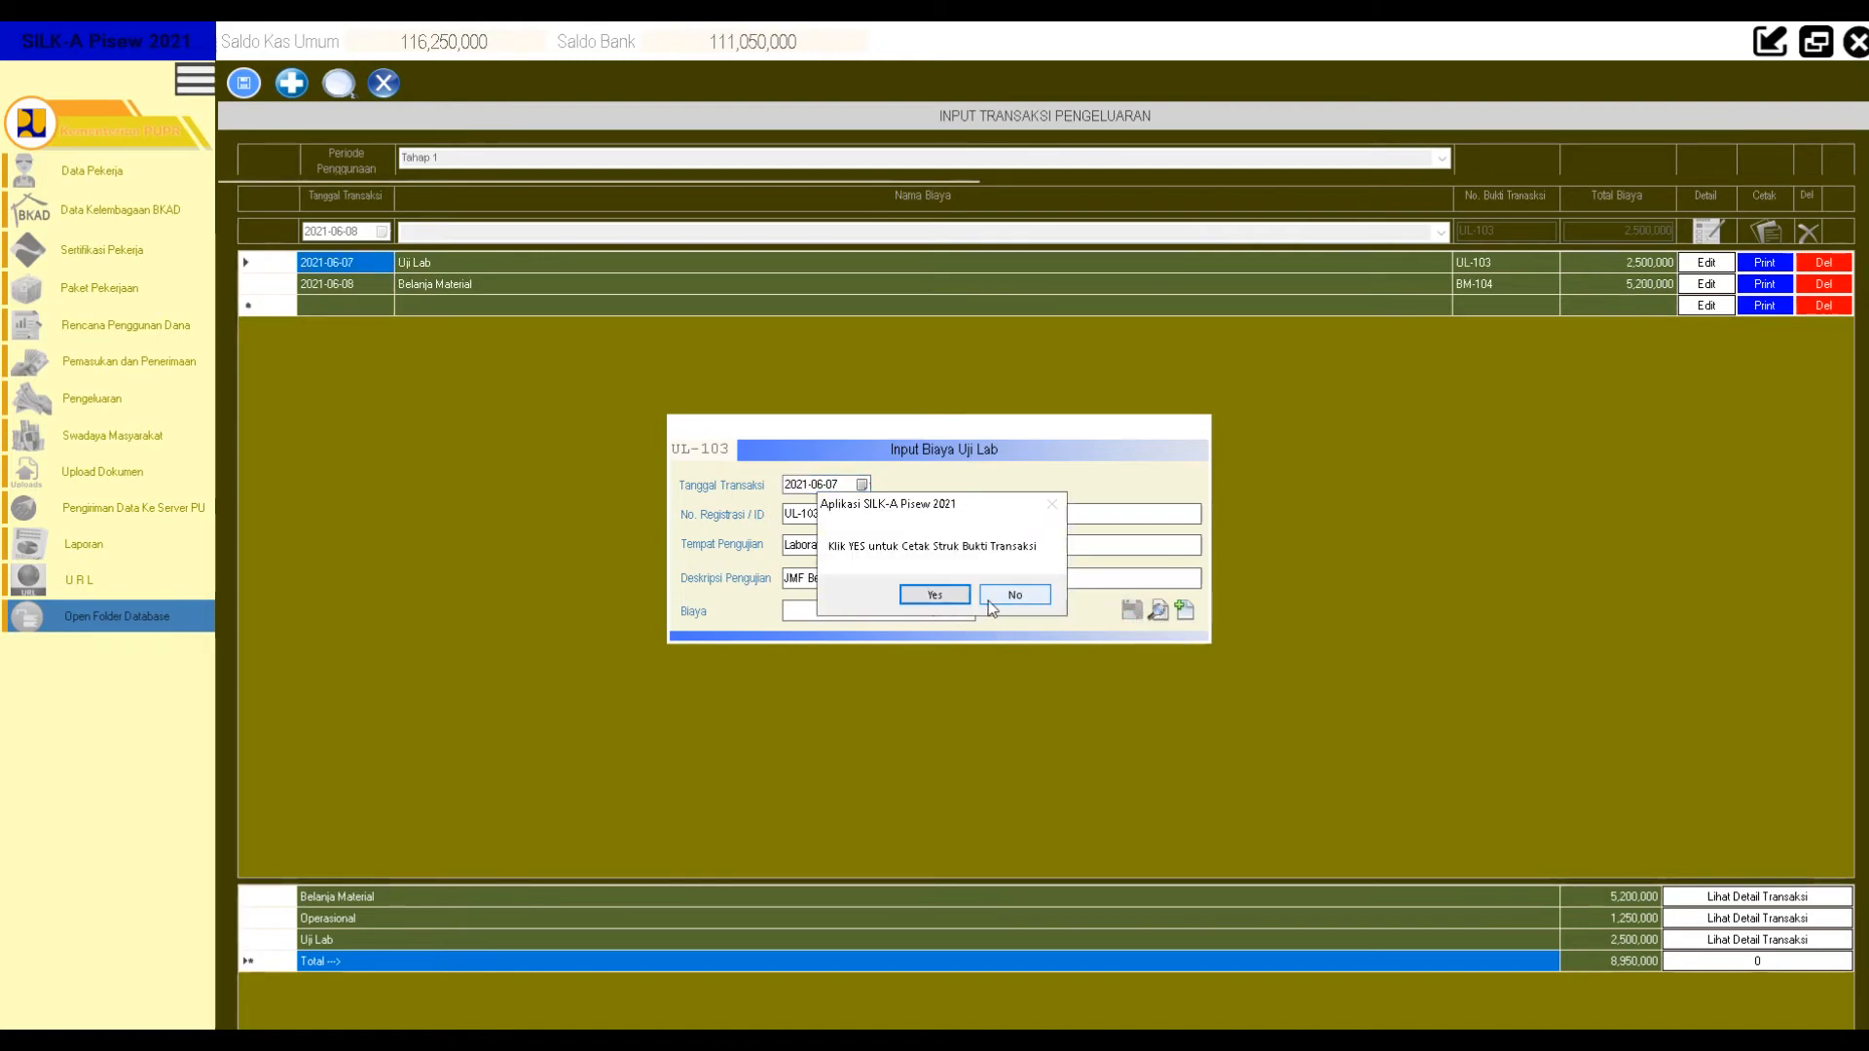
pyautogui.click(934, 594)
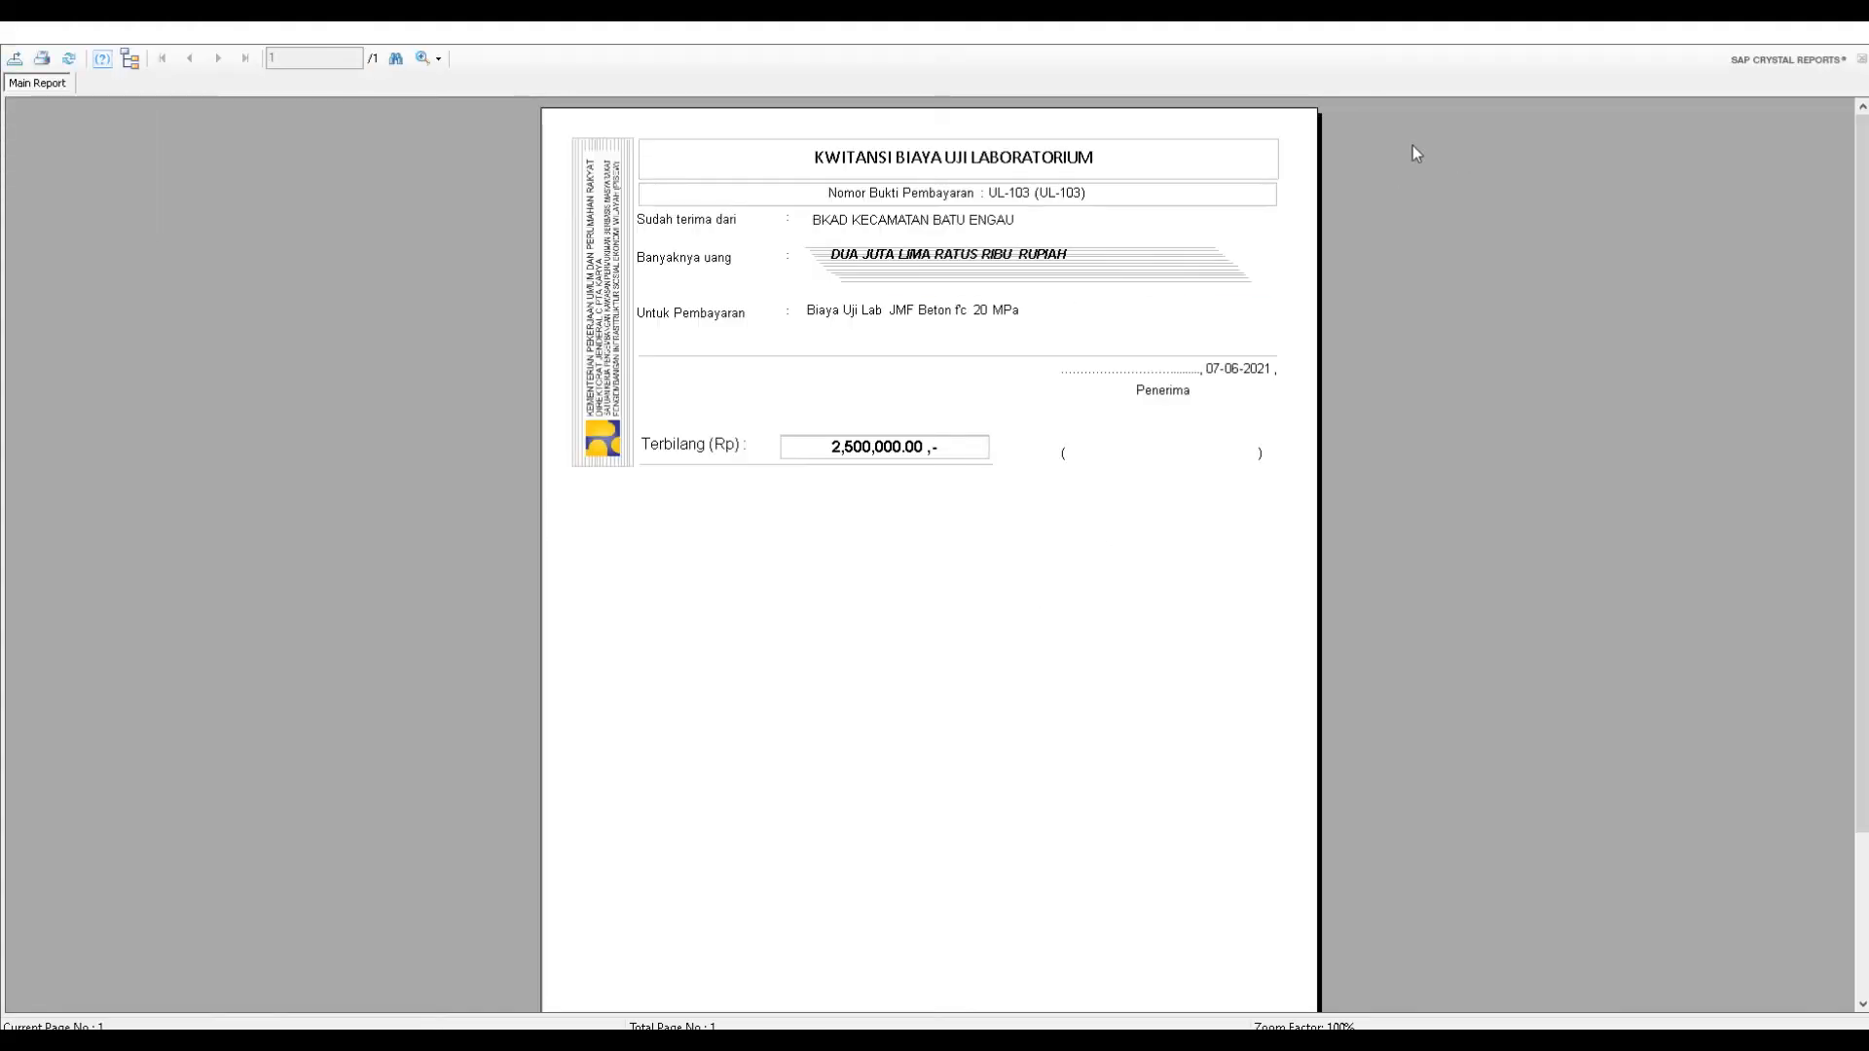
# Close the UL-103 lab test receipt and list all Tahap 1 expense transactions.
pyautogui.rightClick(1788, 39)
pyautogui.click(1767, 165)
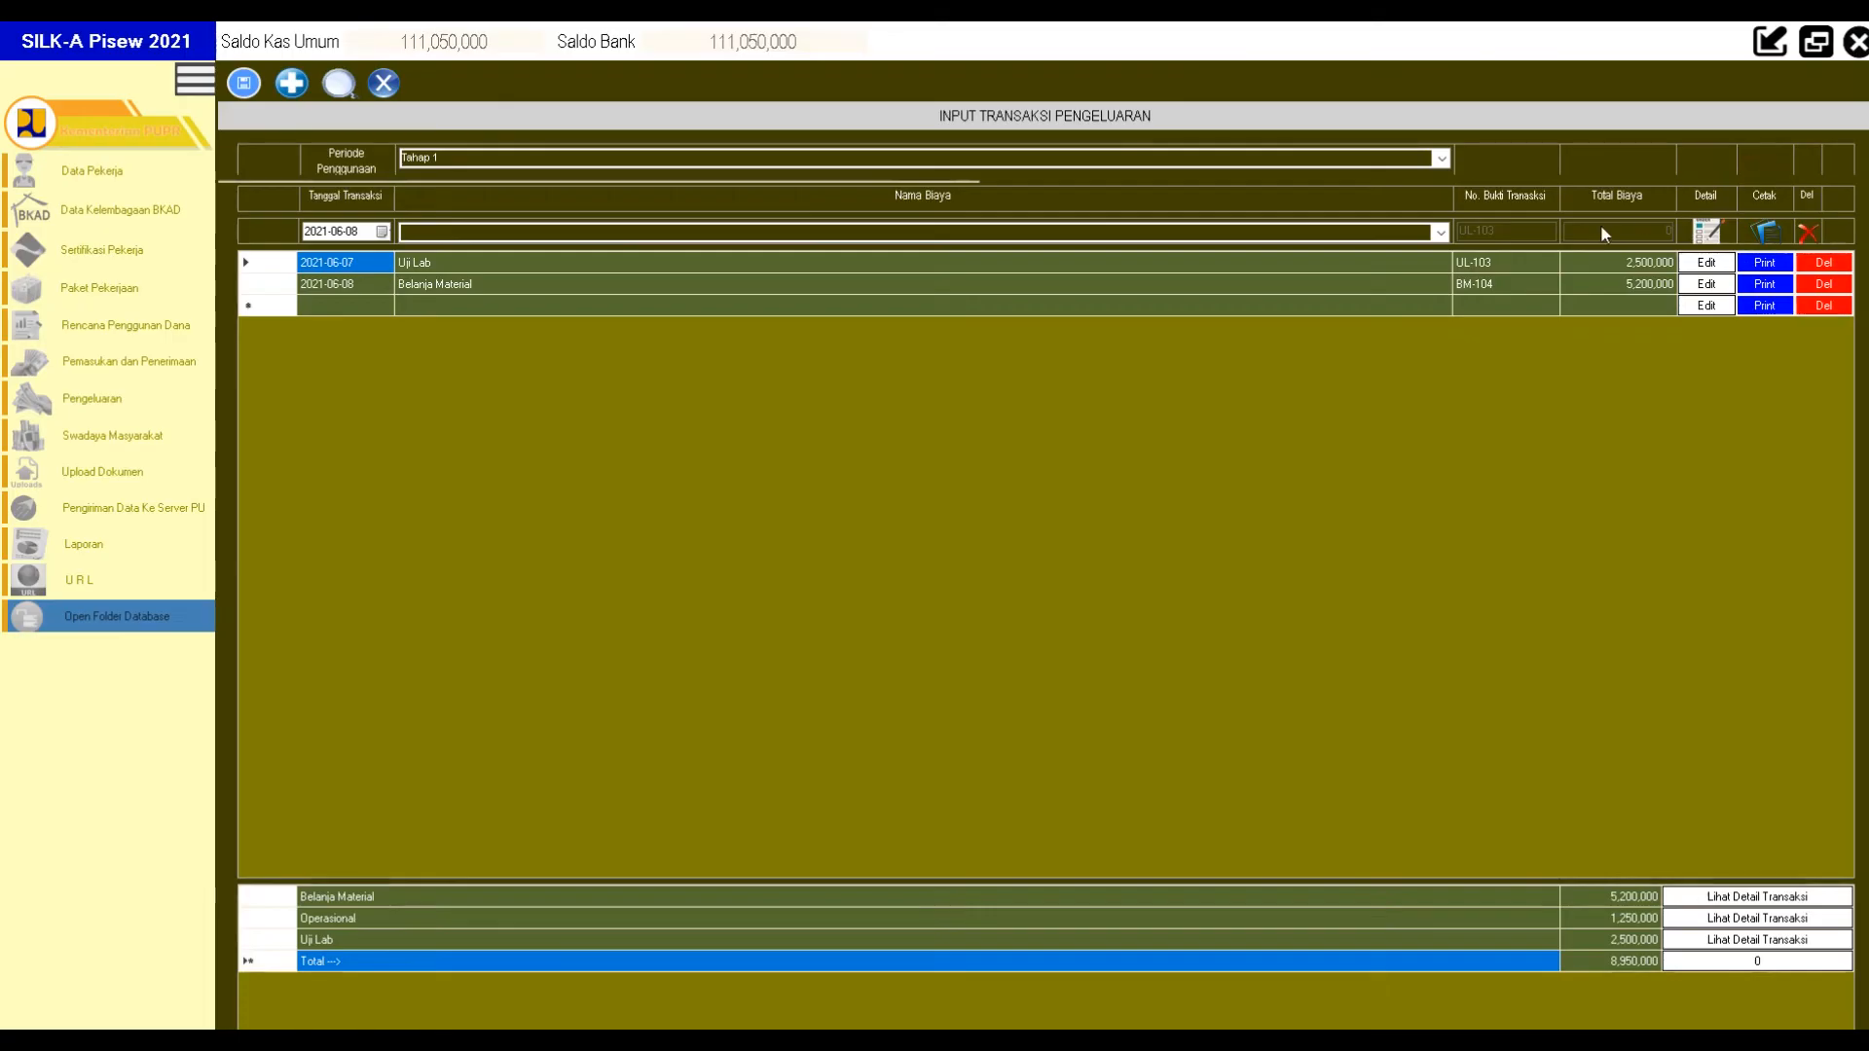
pyautogui.click(341, 85)
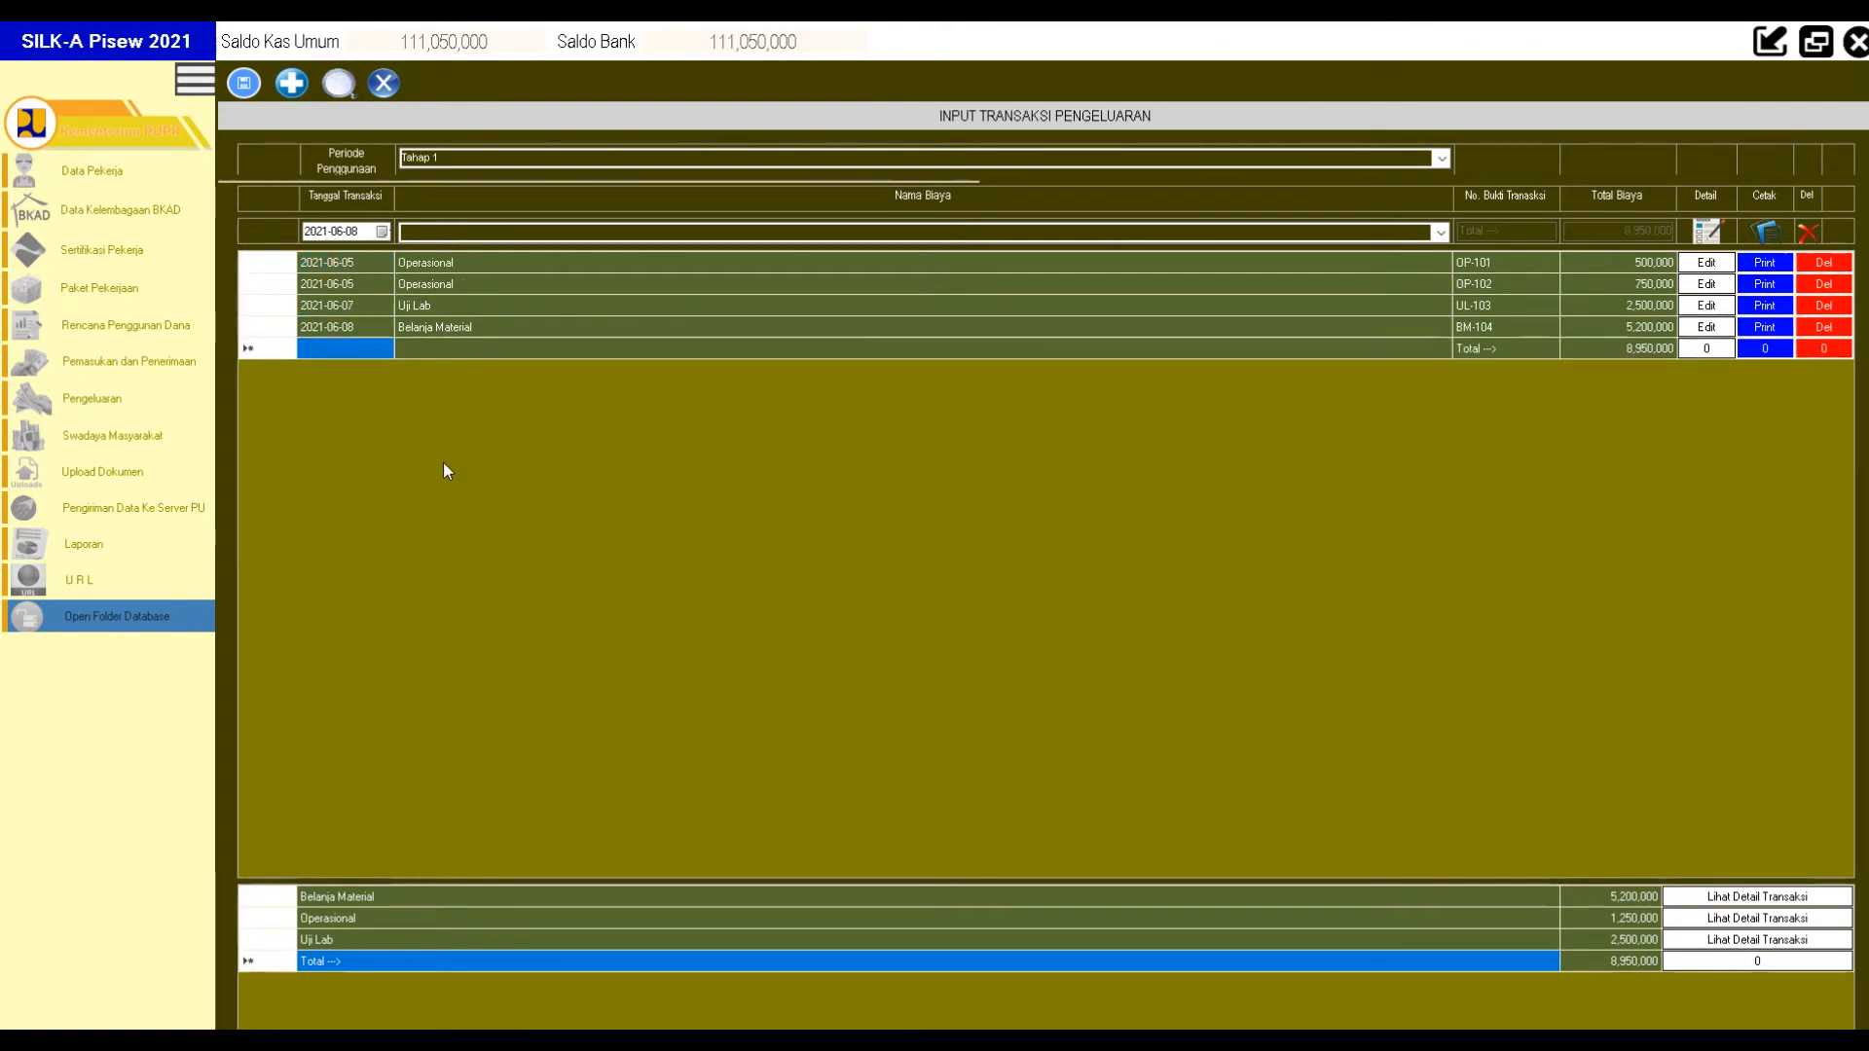
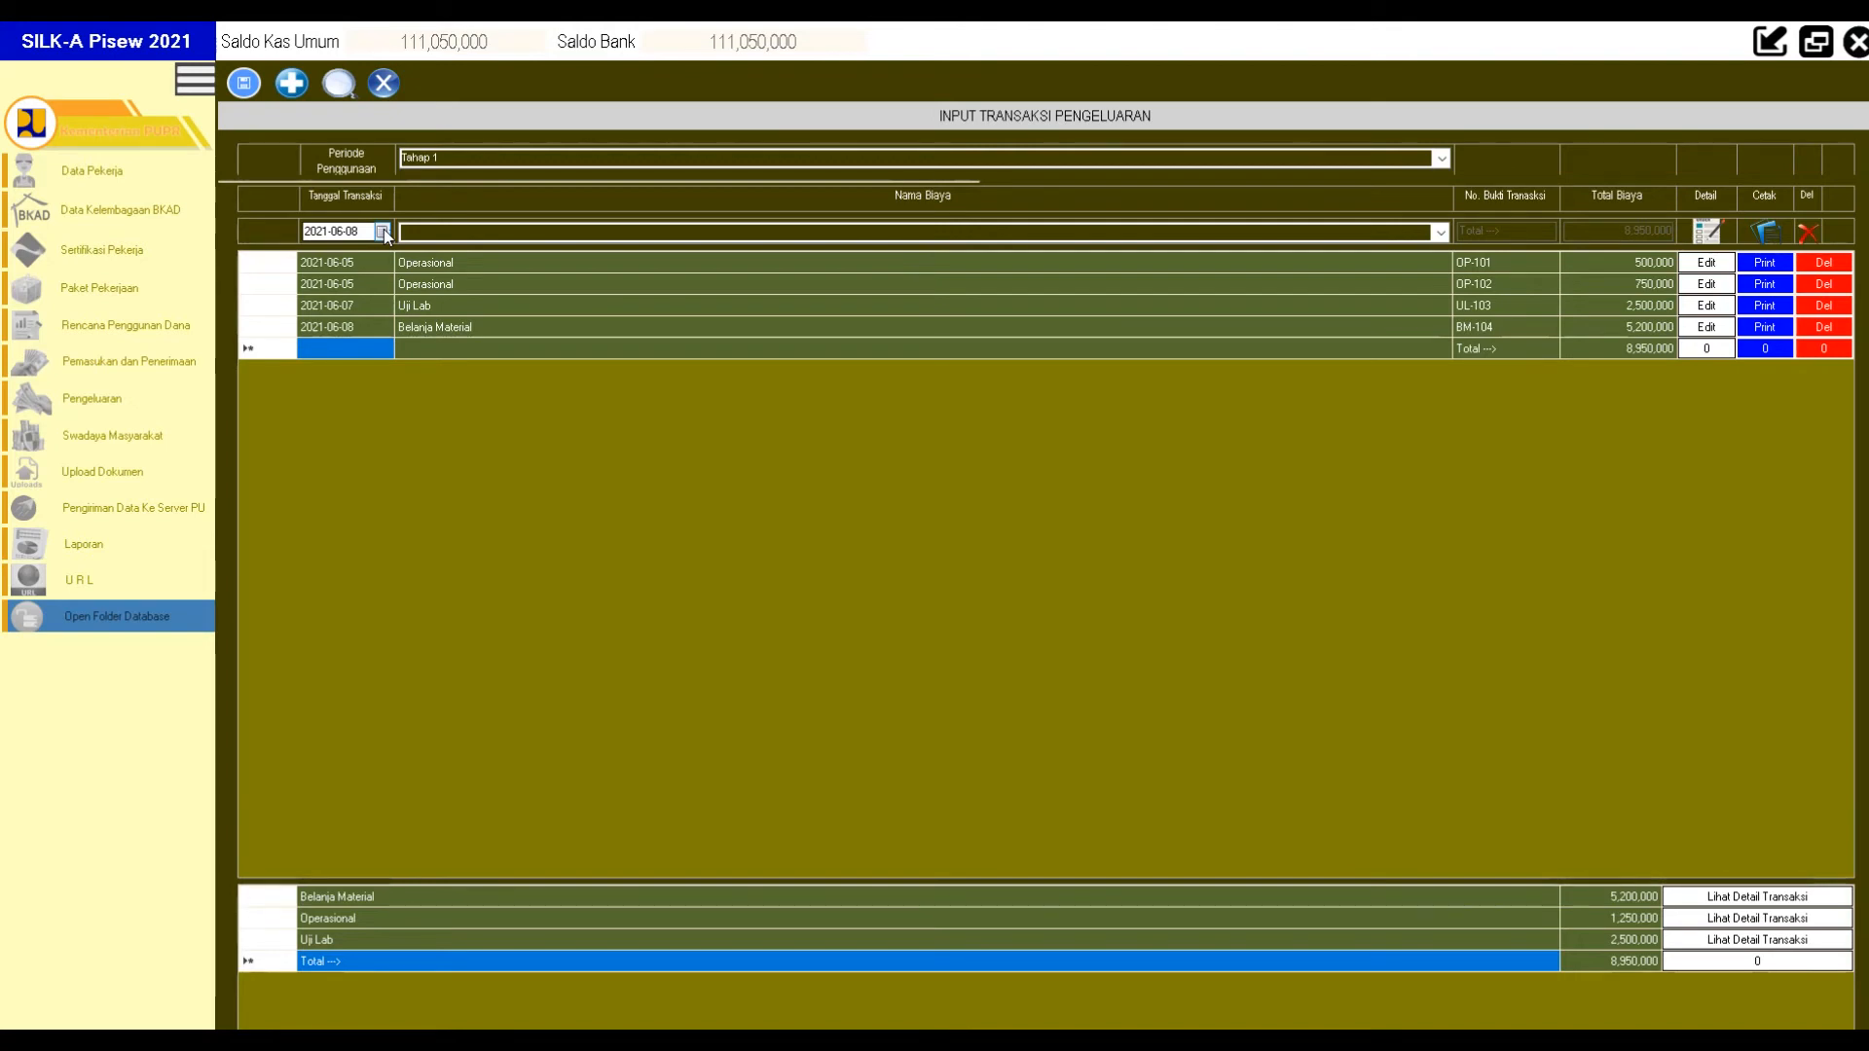
# Start a new Belanja Material expense dated 2021-06-09 in the Tahap 1 period.
pyautogui.click(383, 231)
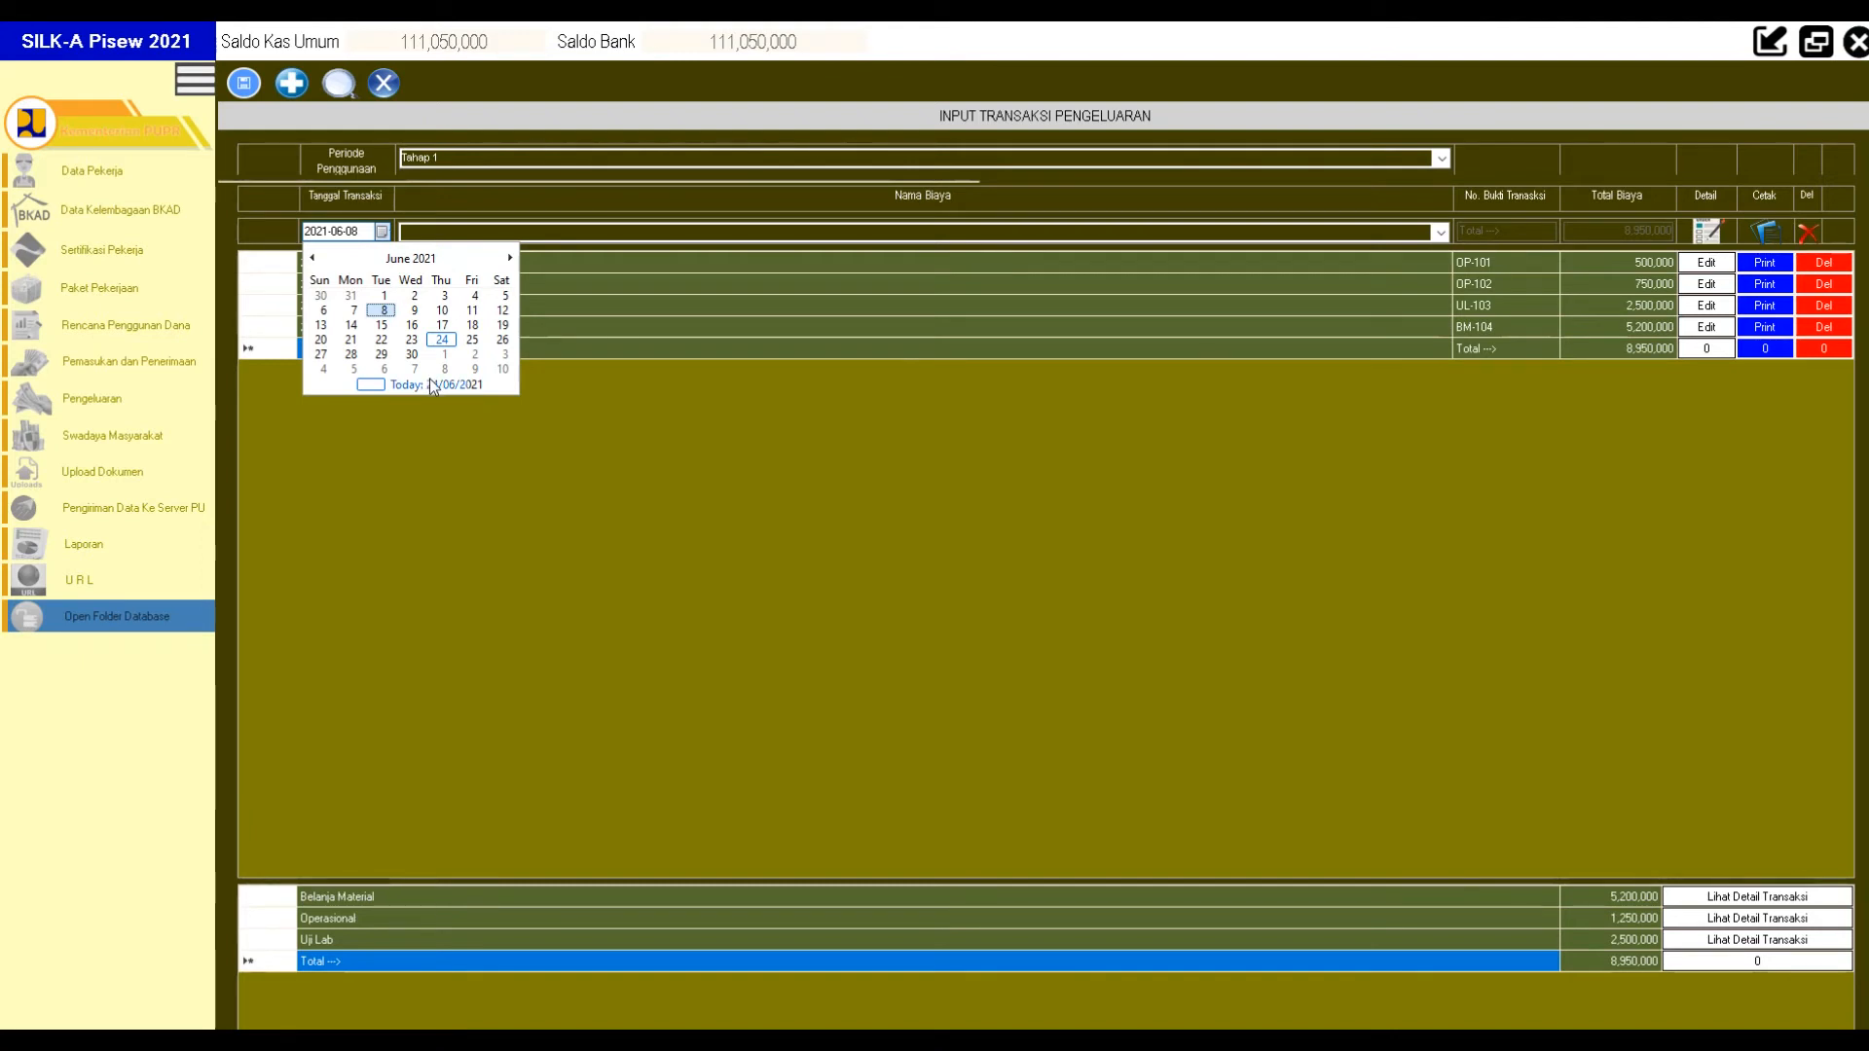
pyautogui.click(486, 411)
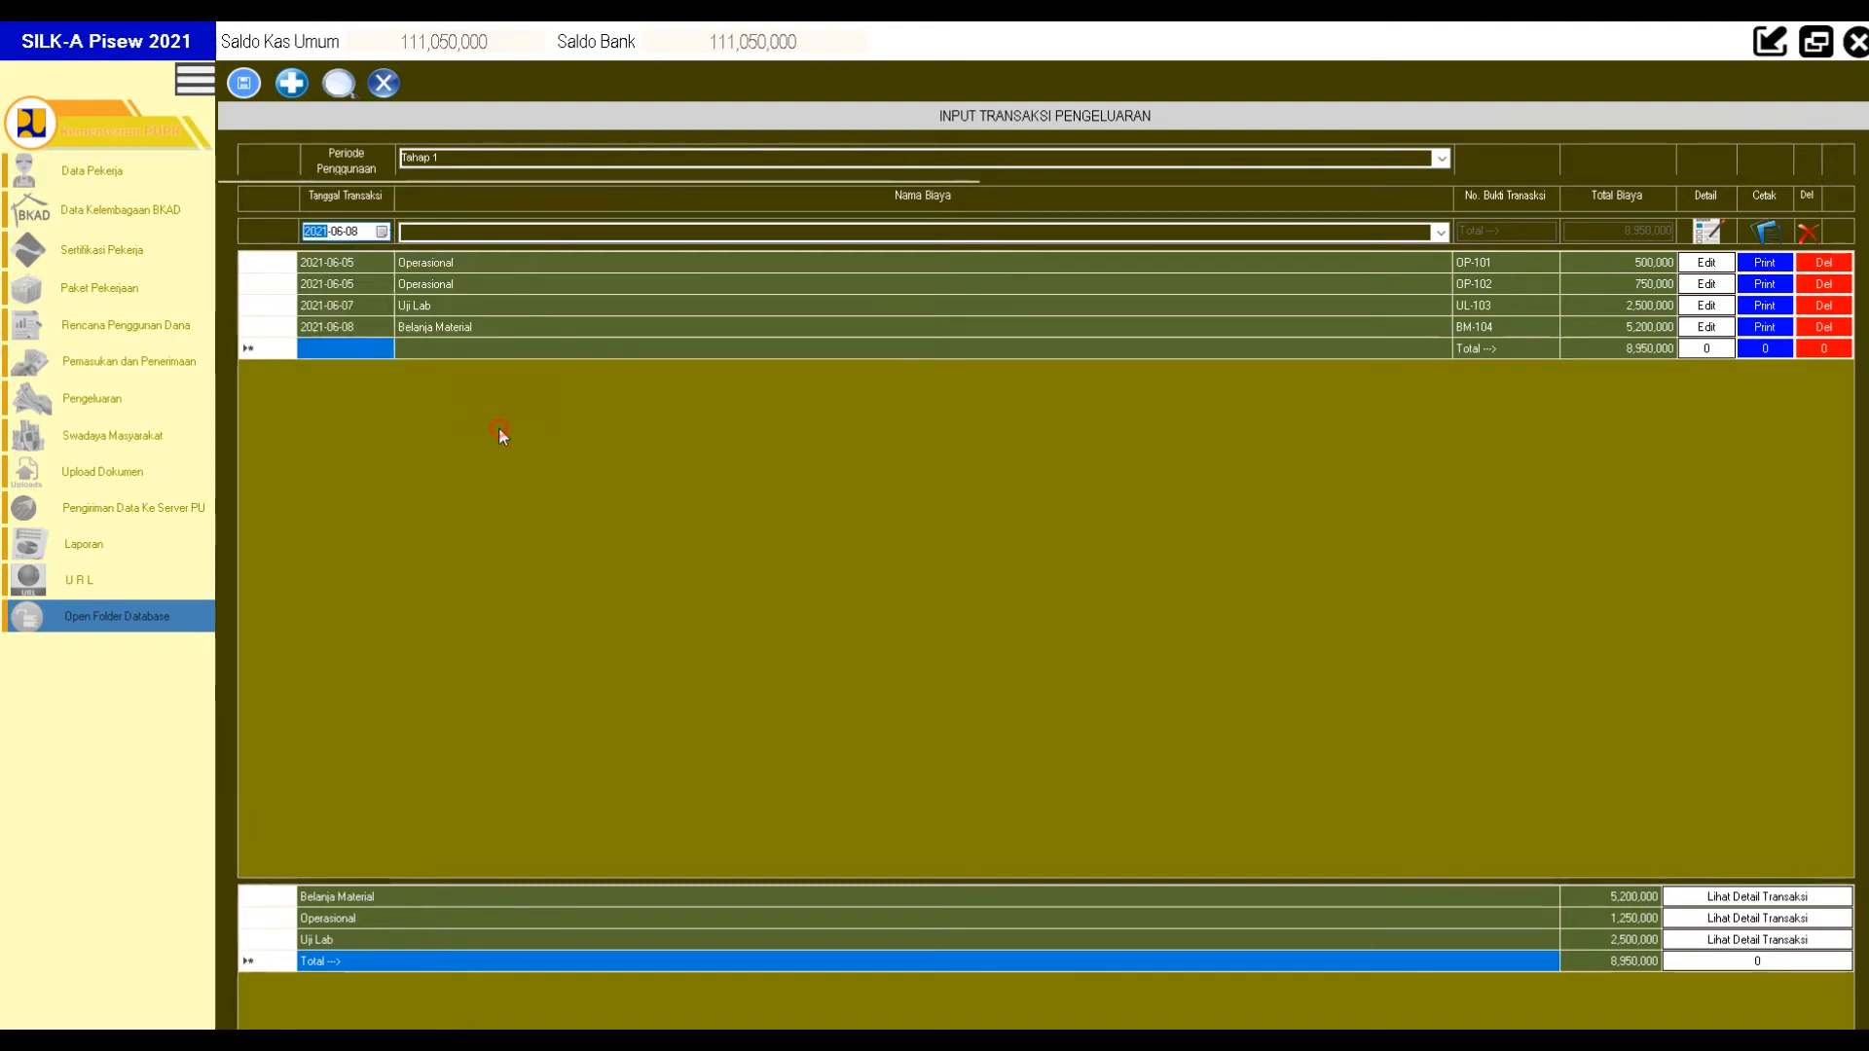
pyautogui.click(363, 347)
pyautogui.click(695, 161)
pyautogui.click(695, 171)
pyautogui.doubleClick(385, 233)
pyautogui.click(383, 232)
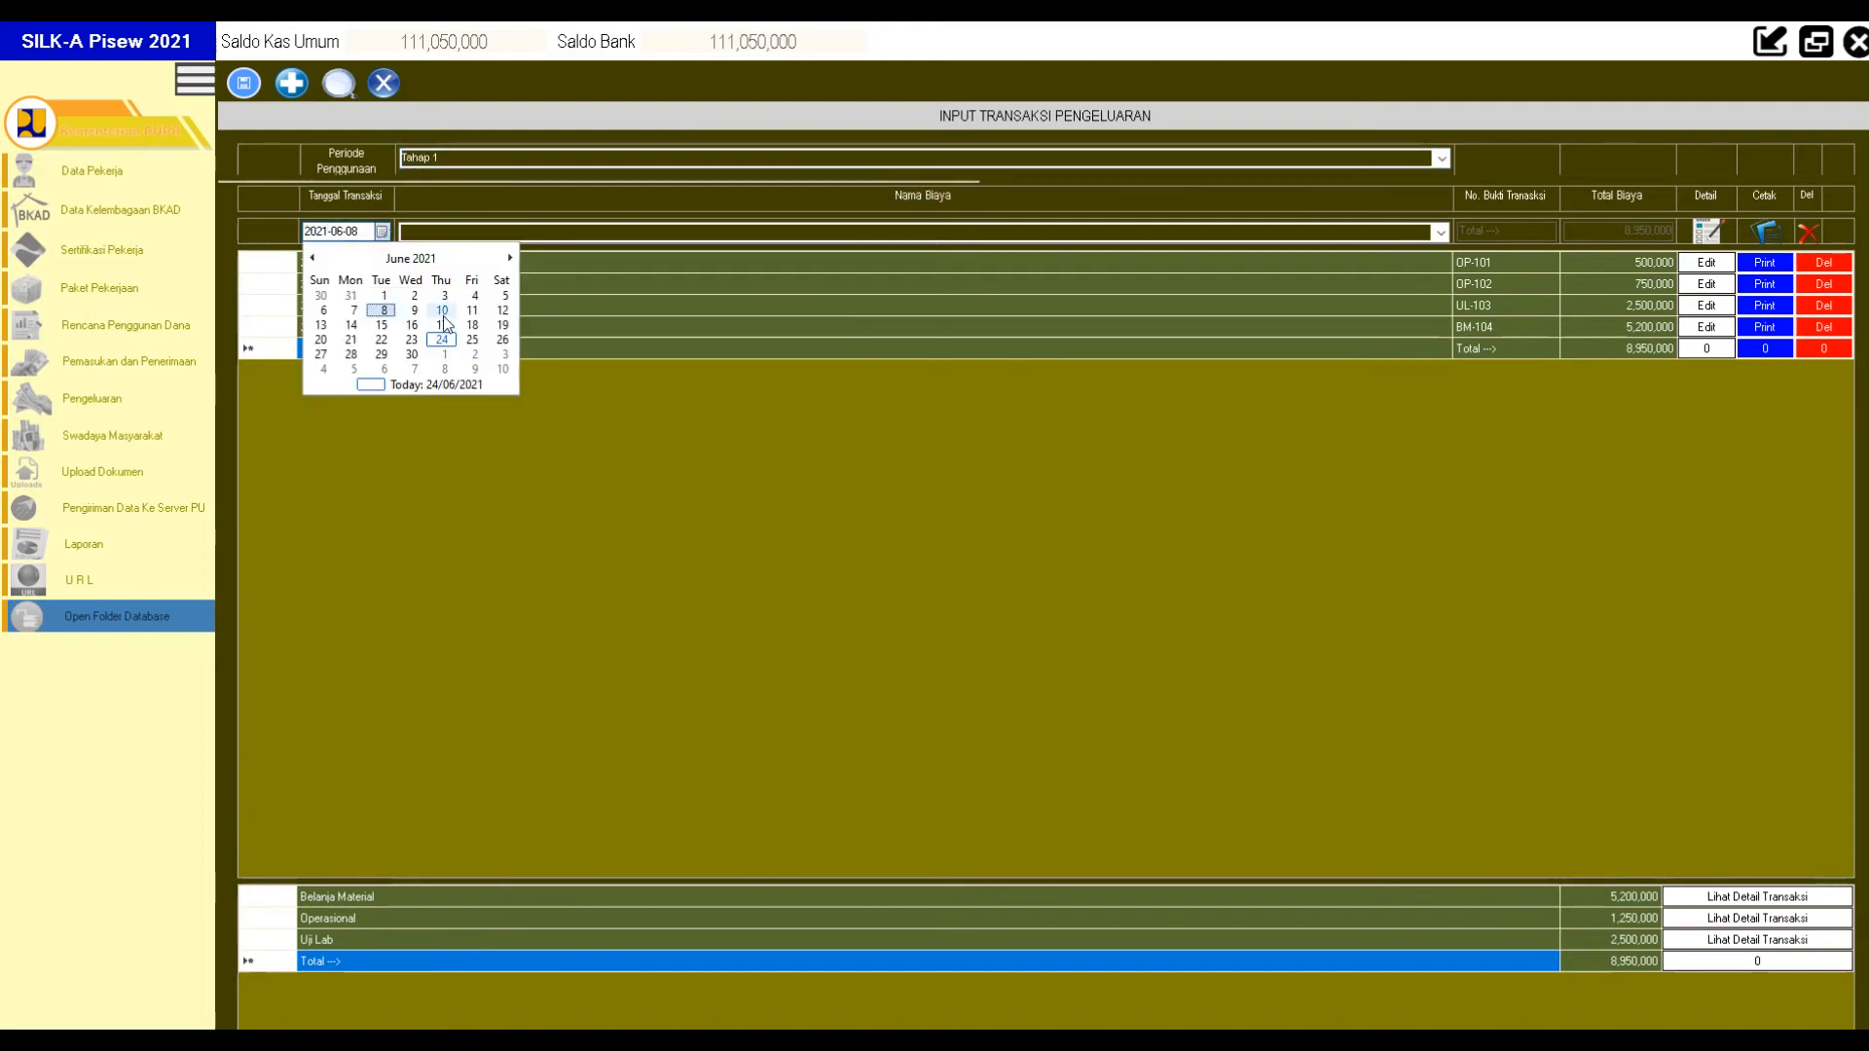
pyautogui.click(412, 306)
pyautogui.click(447, 231)
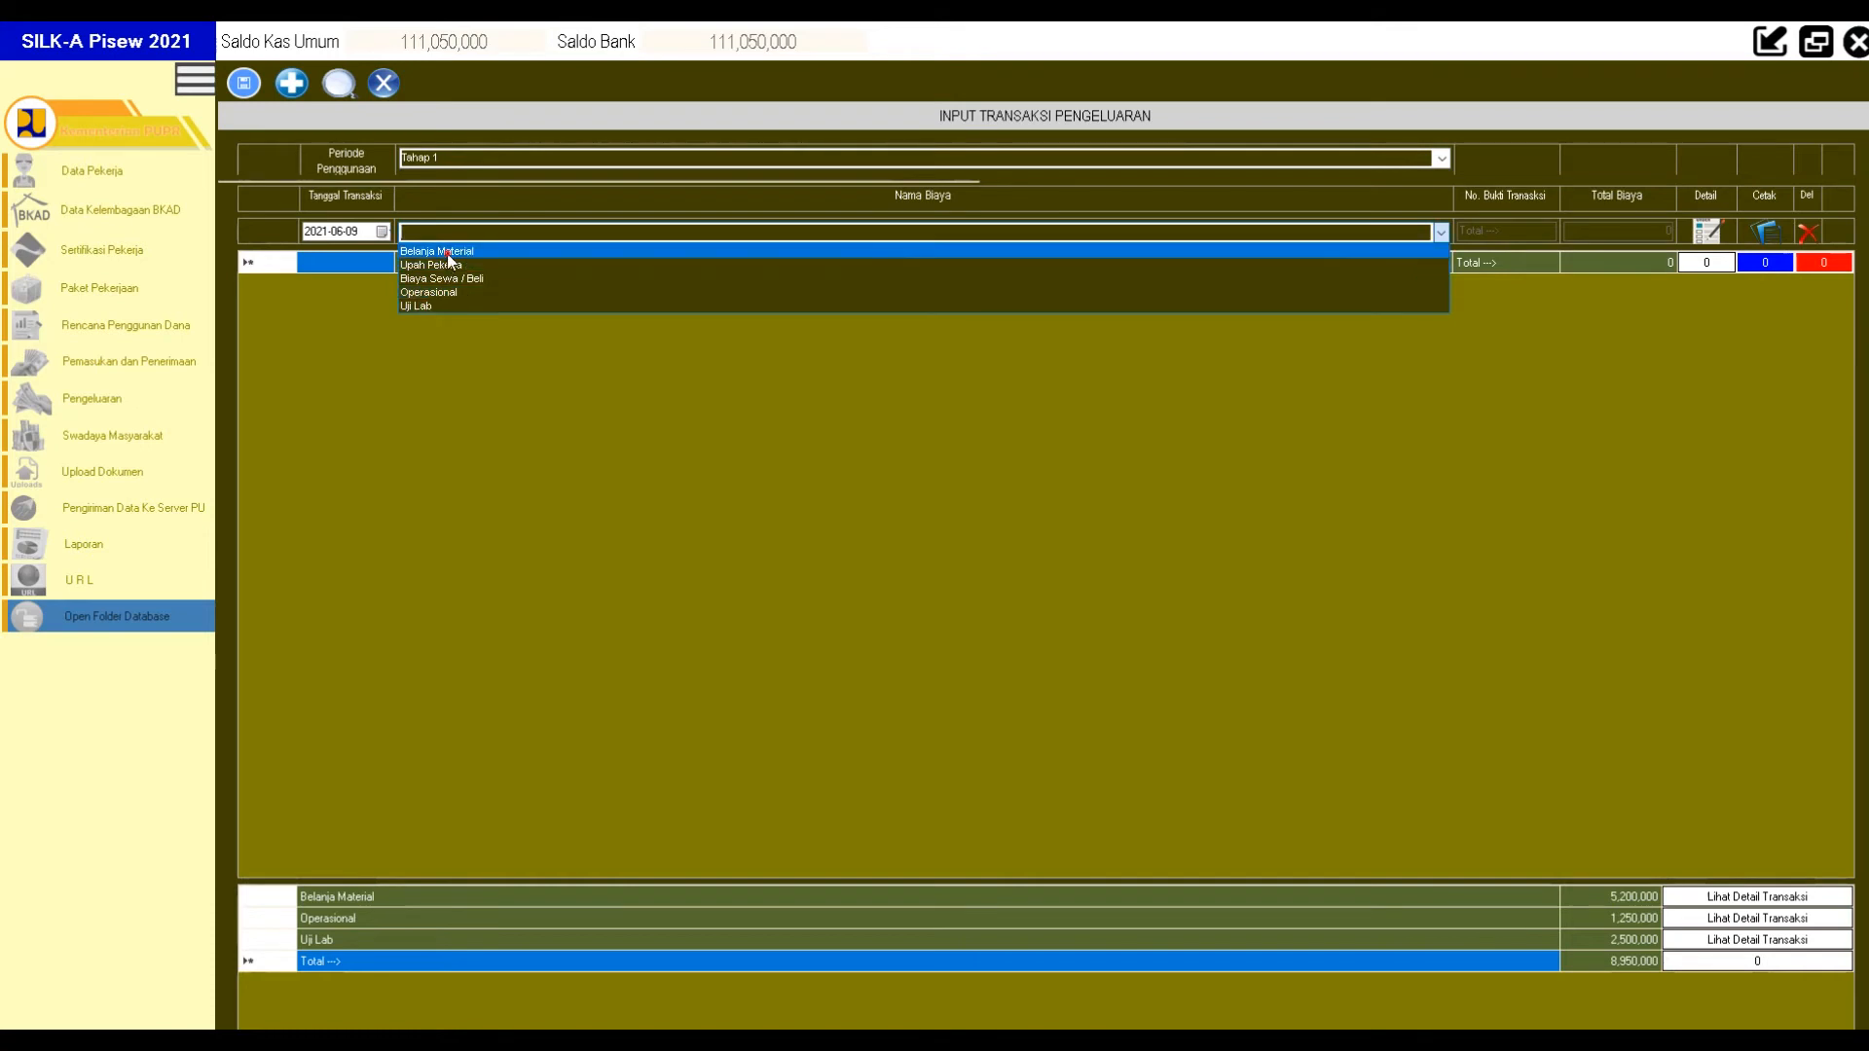
pyautogui.click(465, 252)
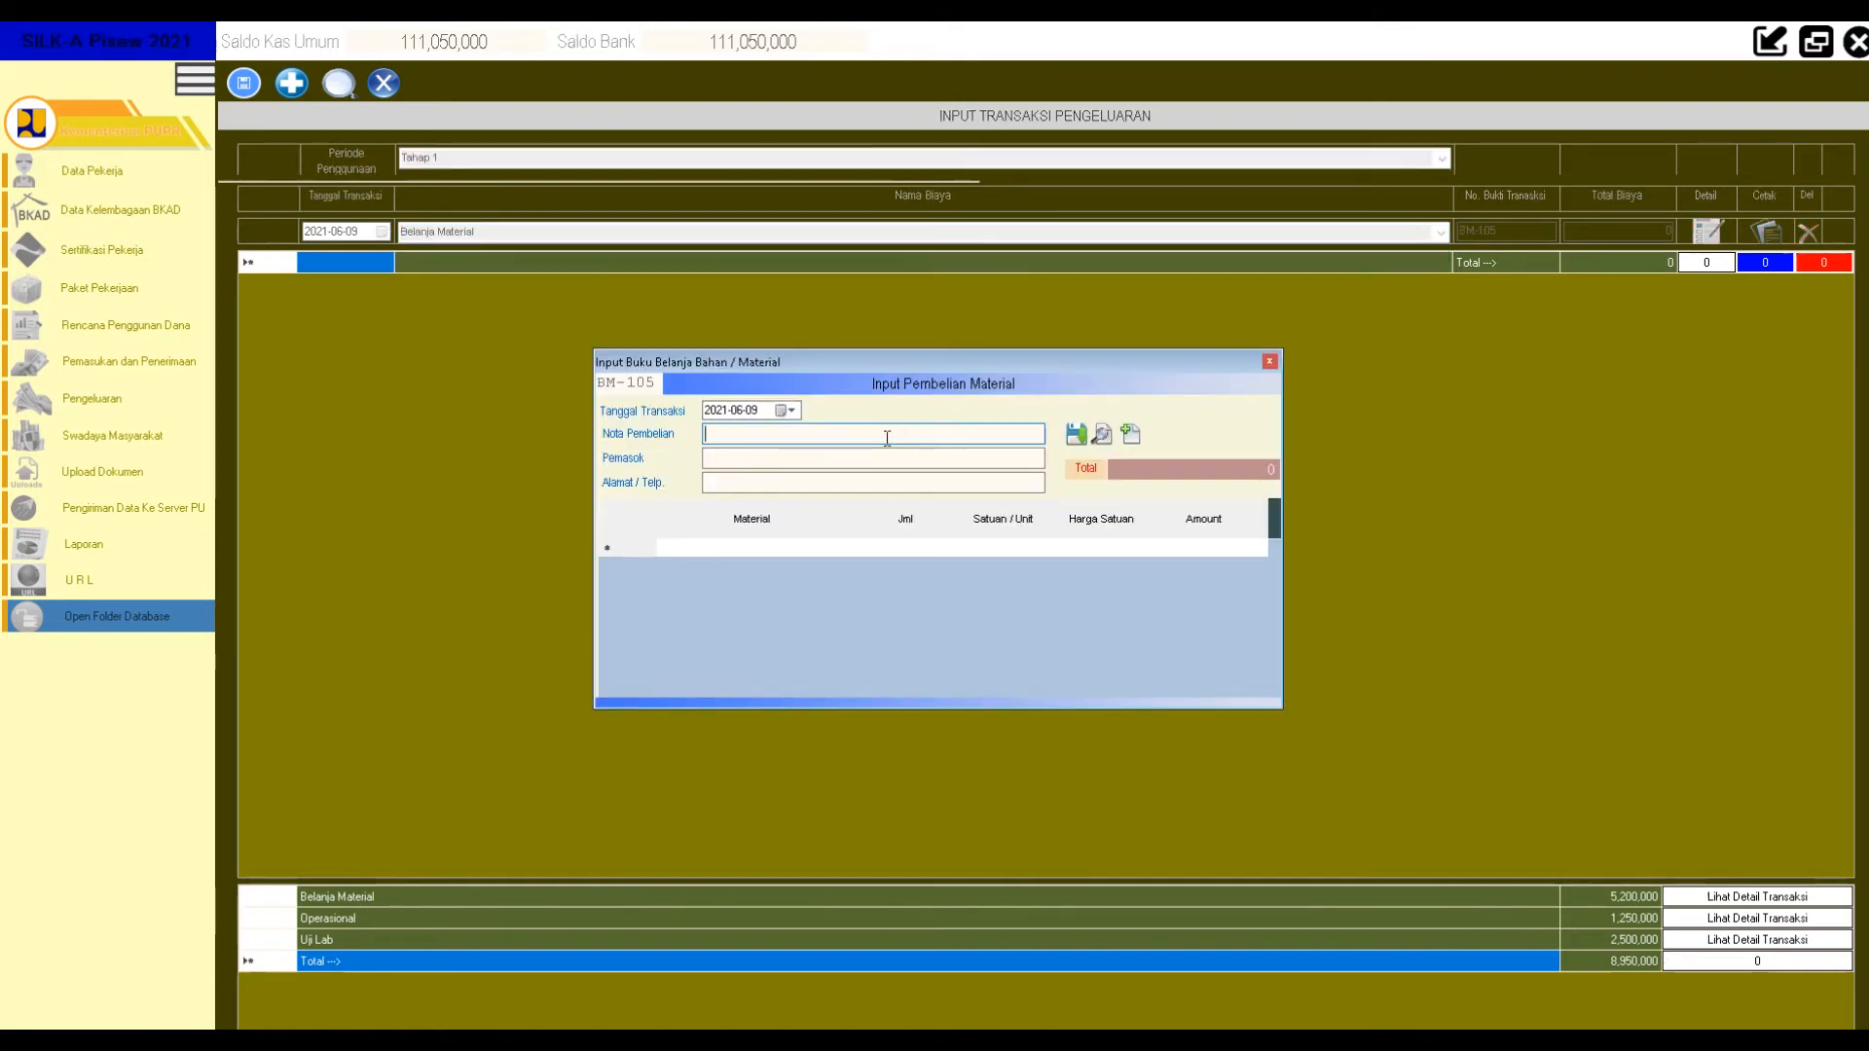
# Set the Nota Pembelian to BM-105 and the Pemasok to UD. CAKRA KHATULISTIWA, and fill in the supplier's address.
pyautogui.write('BM-105')
pyautogui.press('Tab')
pyautogui.write('UD. CAKRA KH')
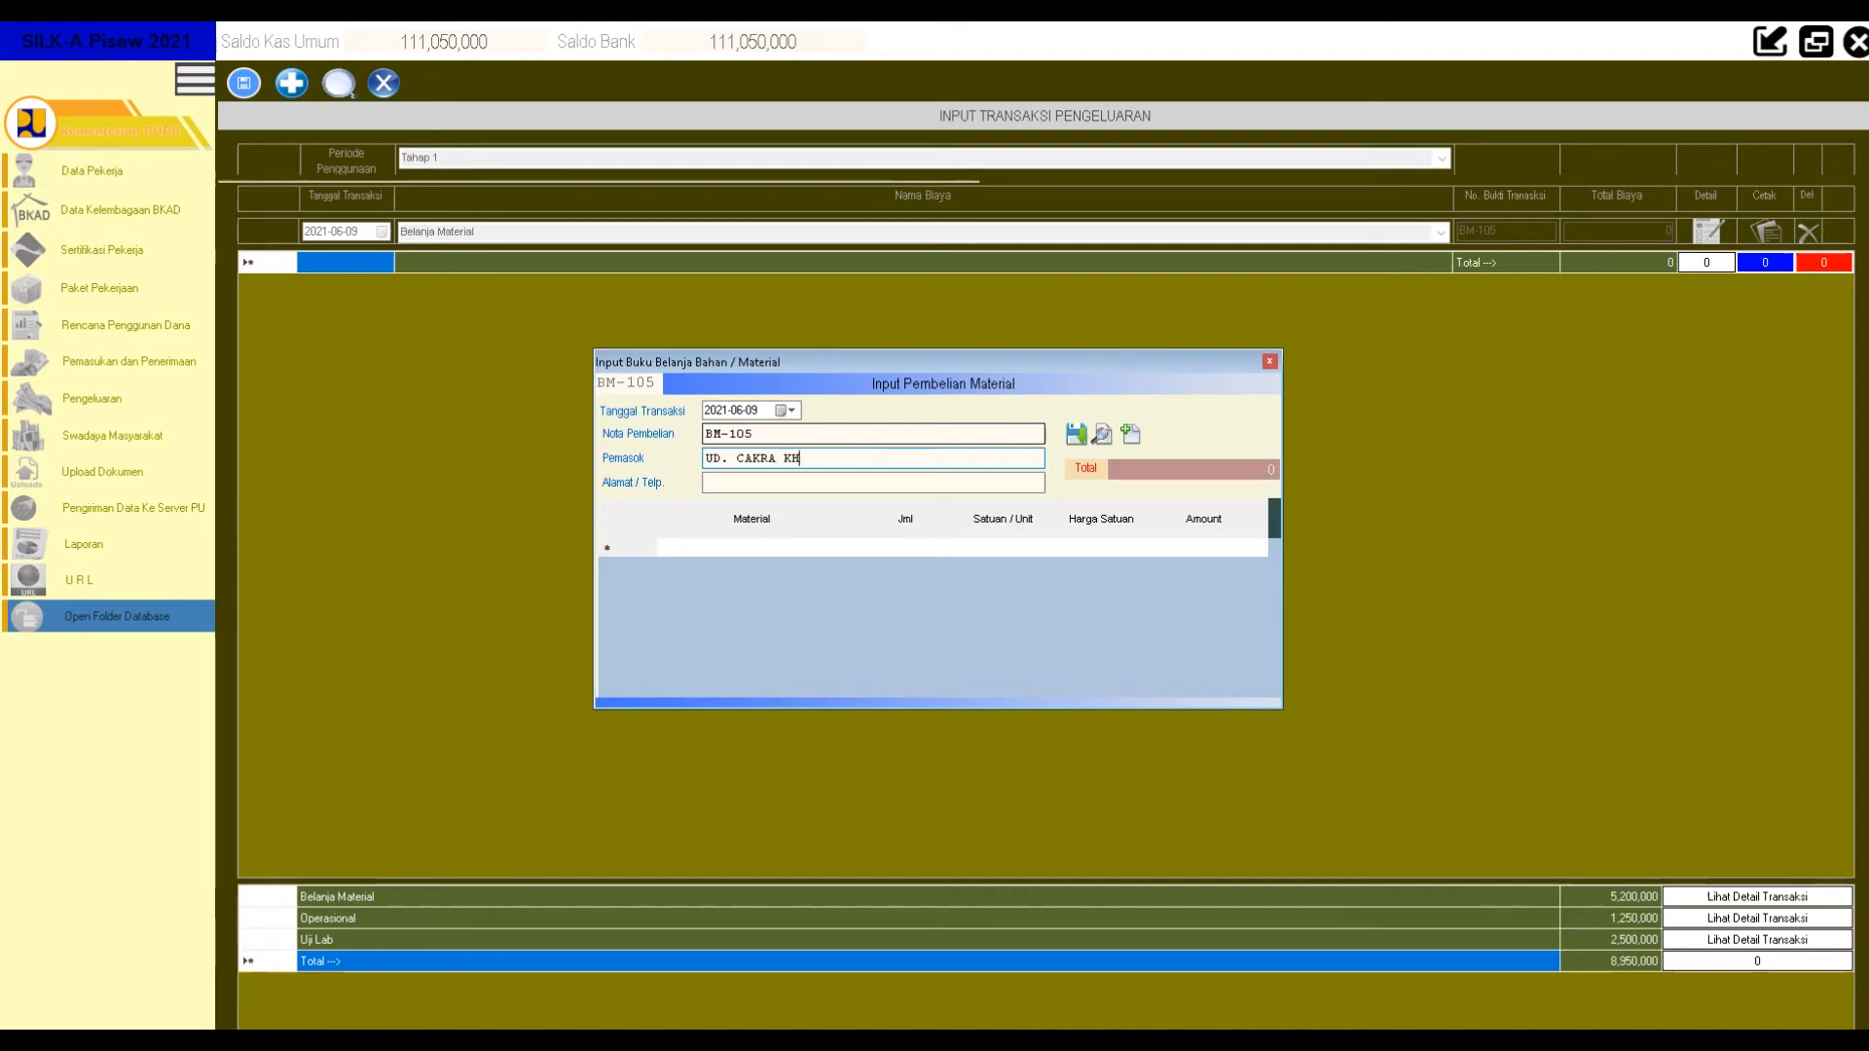
pyautogui.write('ATULISTIWA')
pyautogui.press('Tab')
pyautogui.write('KECAMATAN')
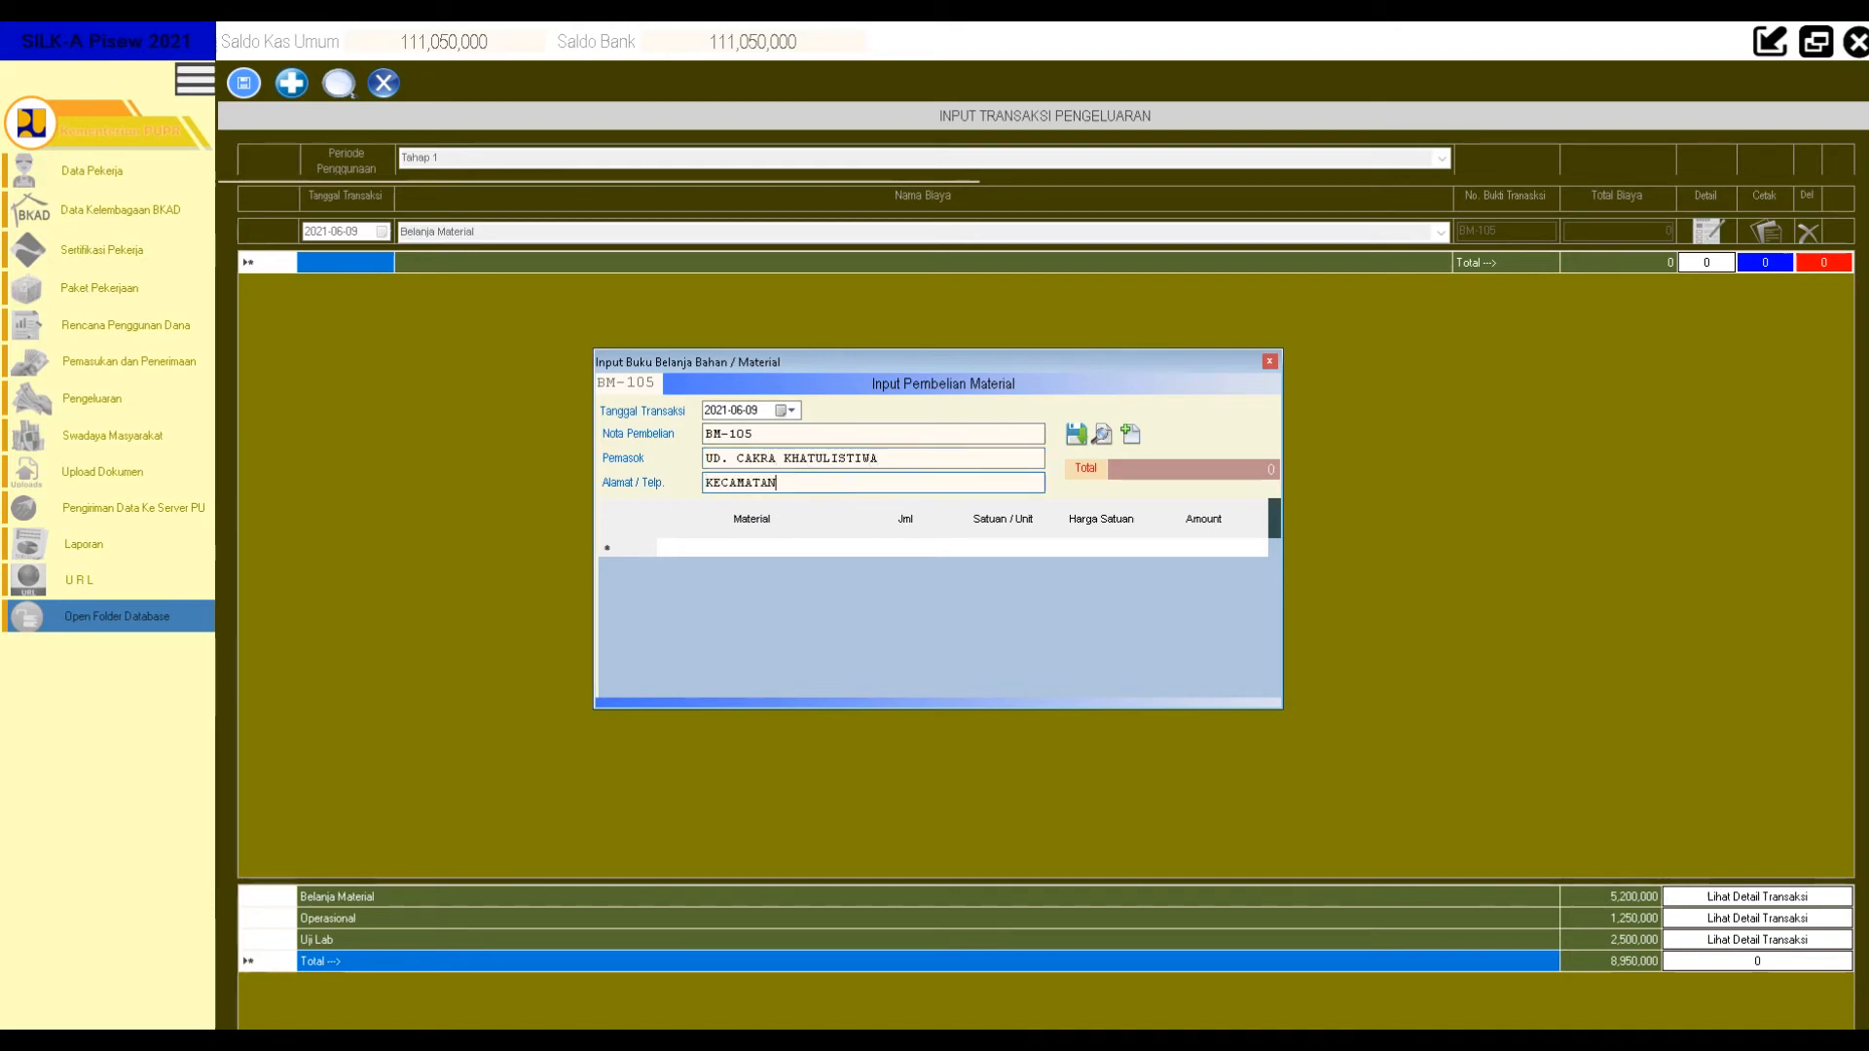
pyautogui.write(' GROGOT KAB PASER')
pyautogui.press('Tab')
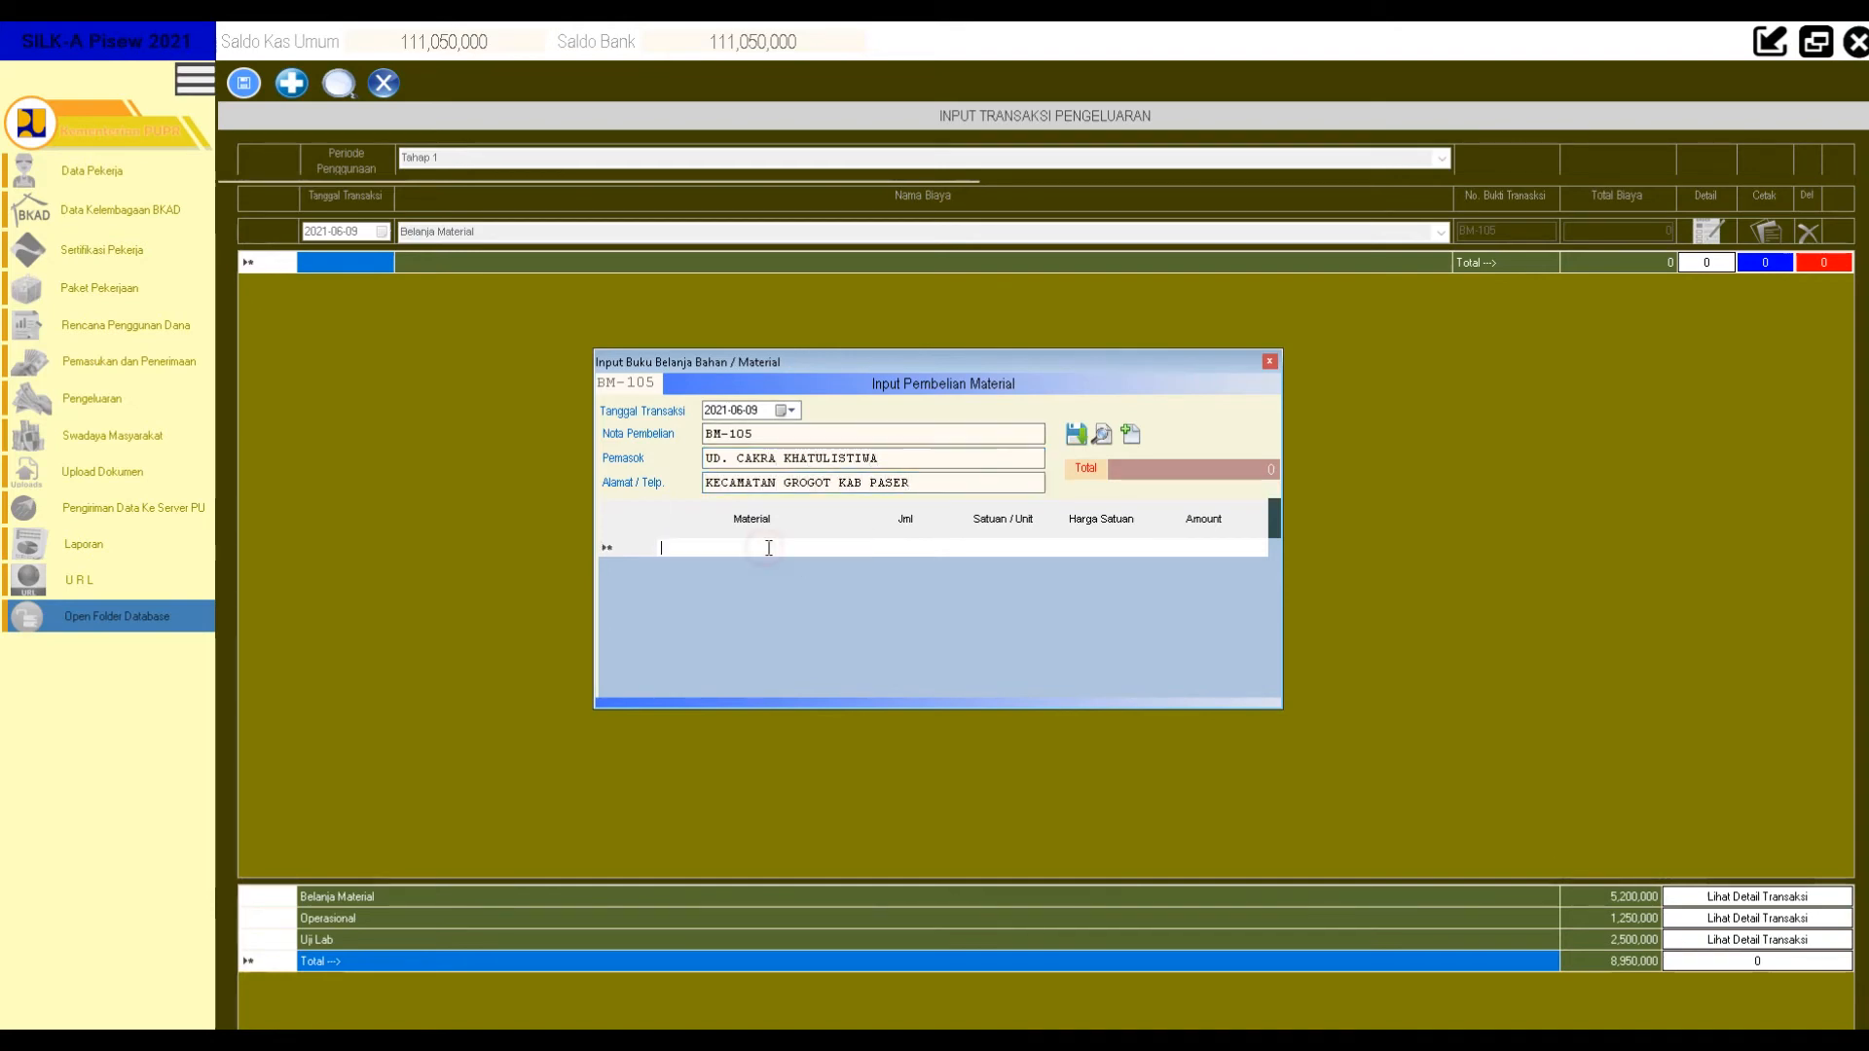
# Add the material Pasir Cor to the BM-105 purchase: quantity 40, unit m3, unit price 350,000.
pyautogui.write('Pasir Cor')
pyautogui.press('Tab')
pyautogui.write('40')
pyautogui.press('Tab')
pyautogui.write('m3')
pyautogui.press('Tab')
pyautogui.write('350,000')
pyautogui.press('Tab')
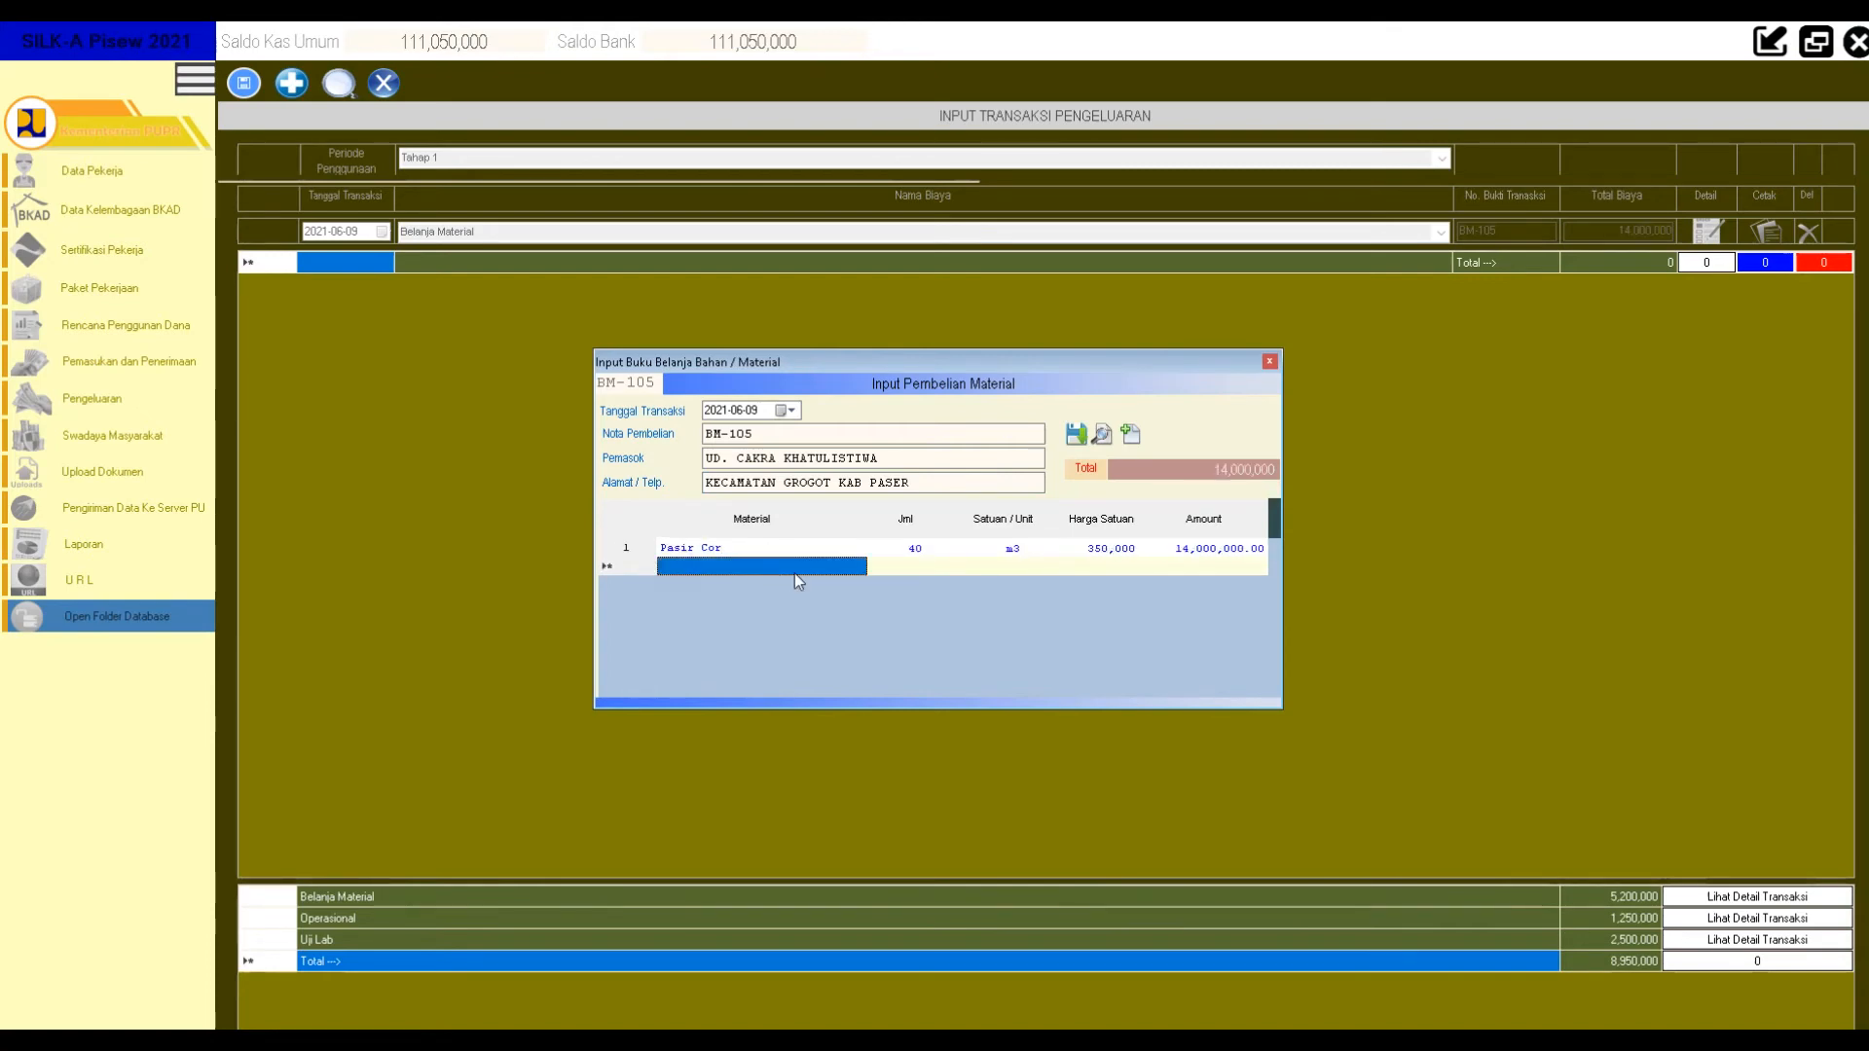
# Add the material Batu Pecah as the second line: quantity 20, unit m3, unit price 550,000.
pyautogui.write('Batu Pecah')
pyautogui.press('Tab')
pyautogui.write('20')
pyautogui.press('Tab')
pyautogui.write('m3')
pyautogui.press('Tab')
pyautogui.write('550000')
pyautogui.press('Tab')
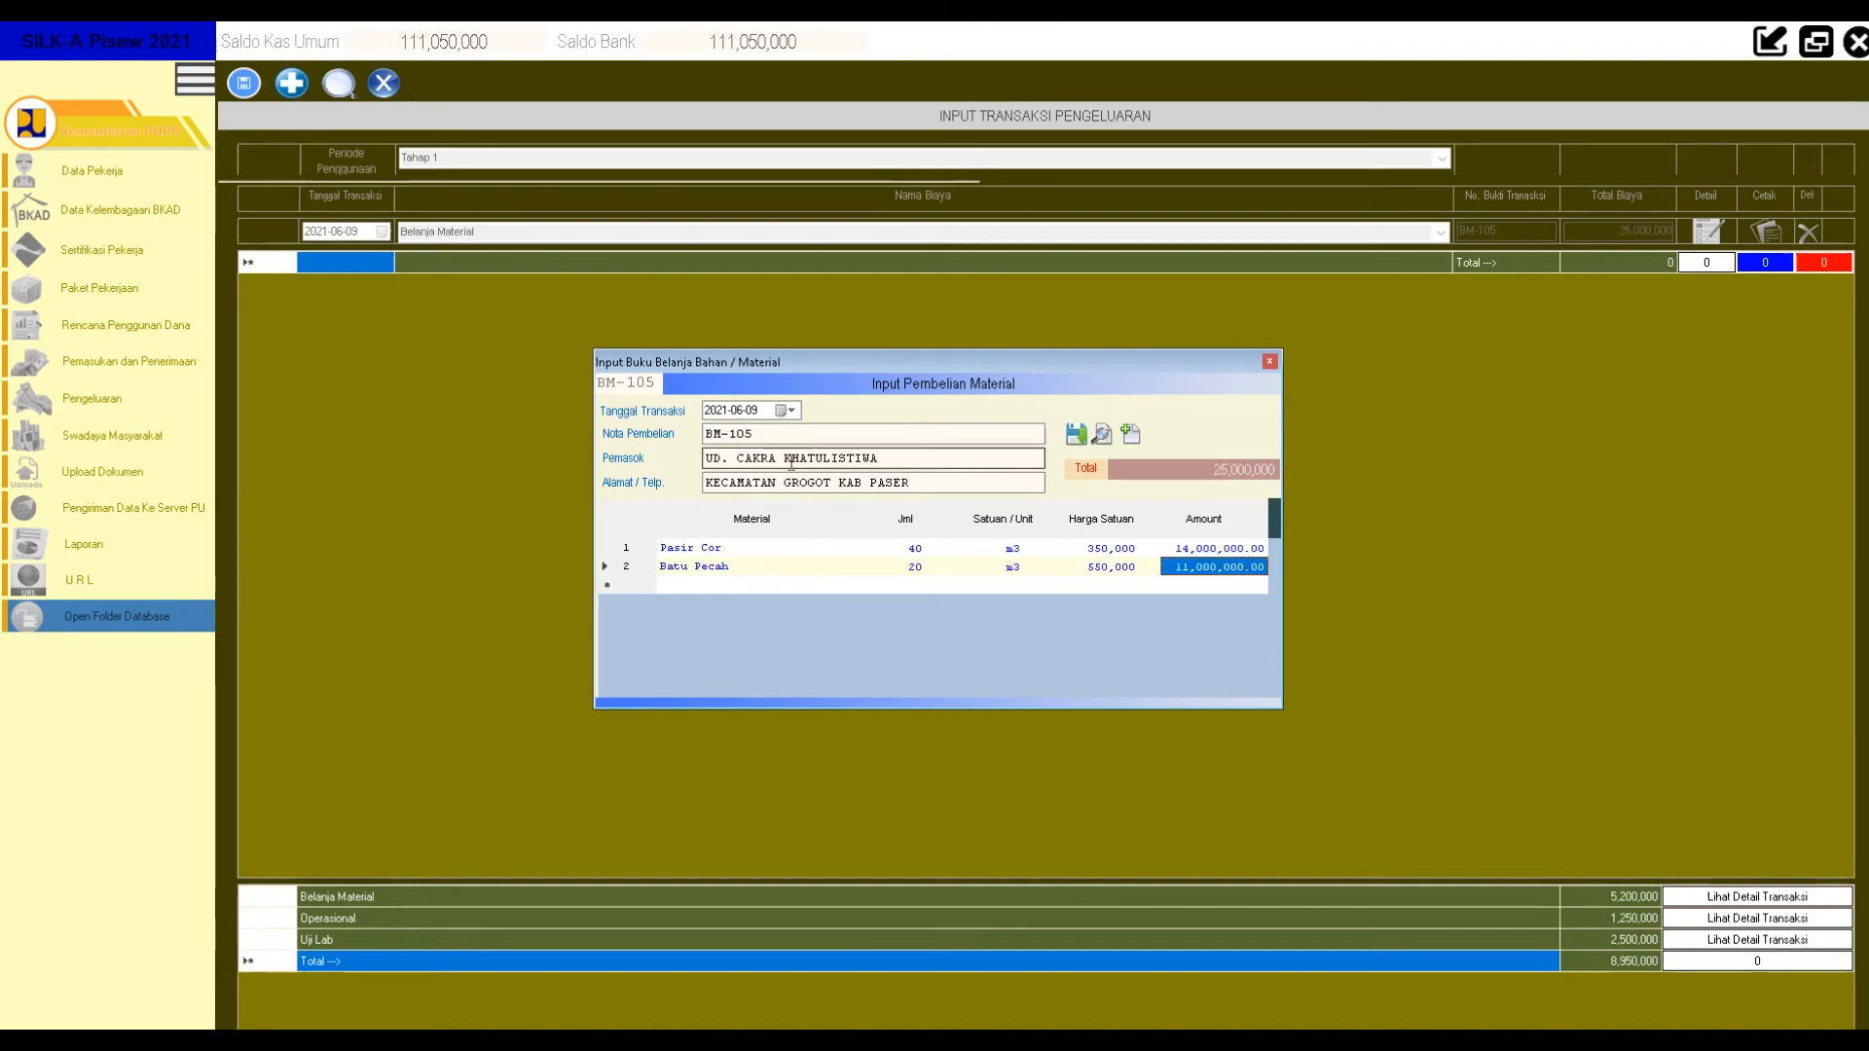
# Save the BM-105 material purchase, generate its receipt and close the receipt.
pyautogui.click(1076, 434)
pyautogui.click(931, 597)
pyautogui.rightClick(1681, 46)
pyautogui.click(1742, 166)
# Start another Belanja Material expense dated 2021-06-10 and open its detail form.
pyautogui.click(381, 231)
pyautogui.click(414, 308)
pyautogui.click(540, 232)
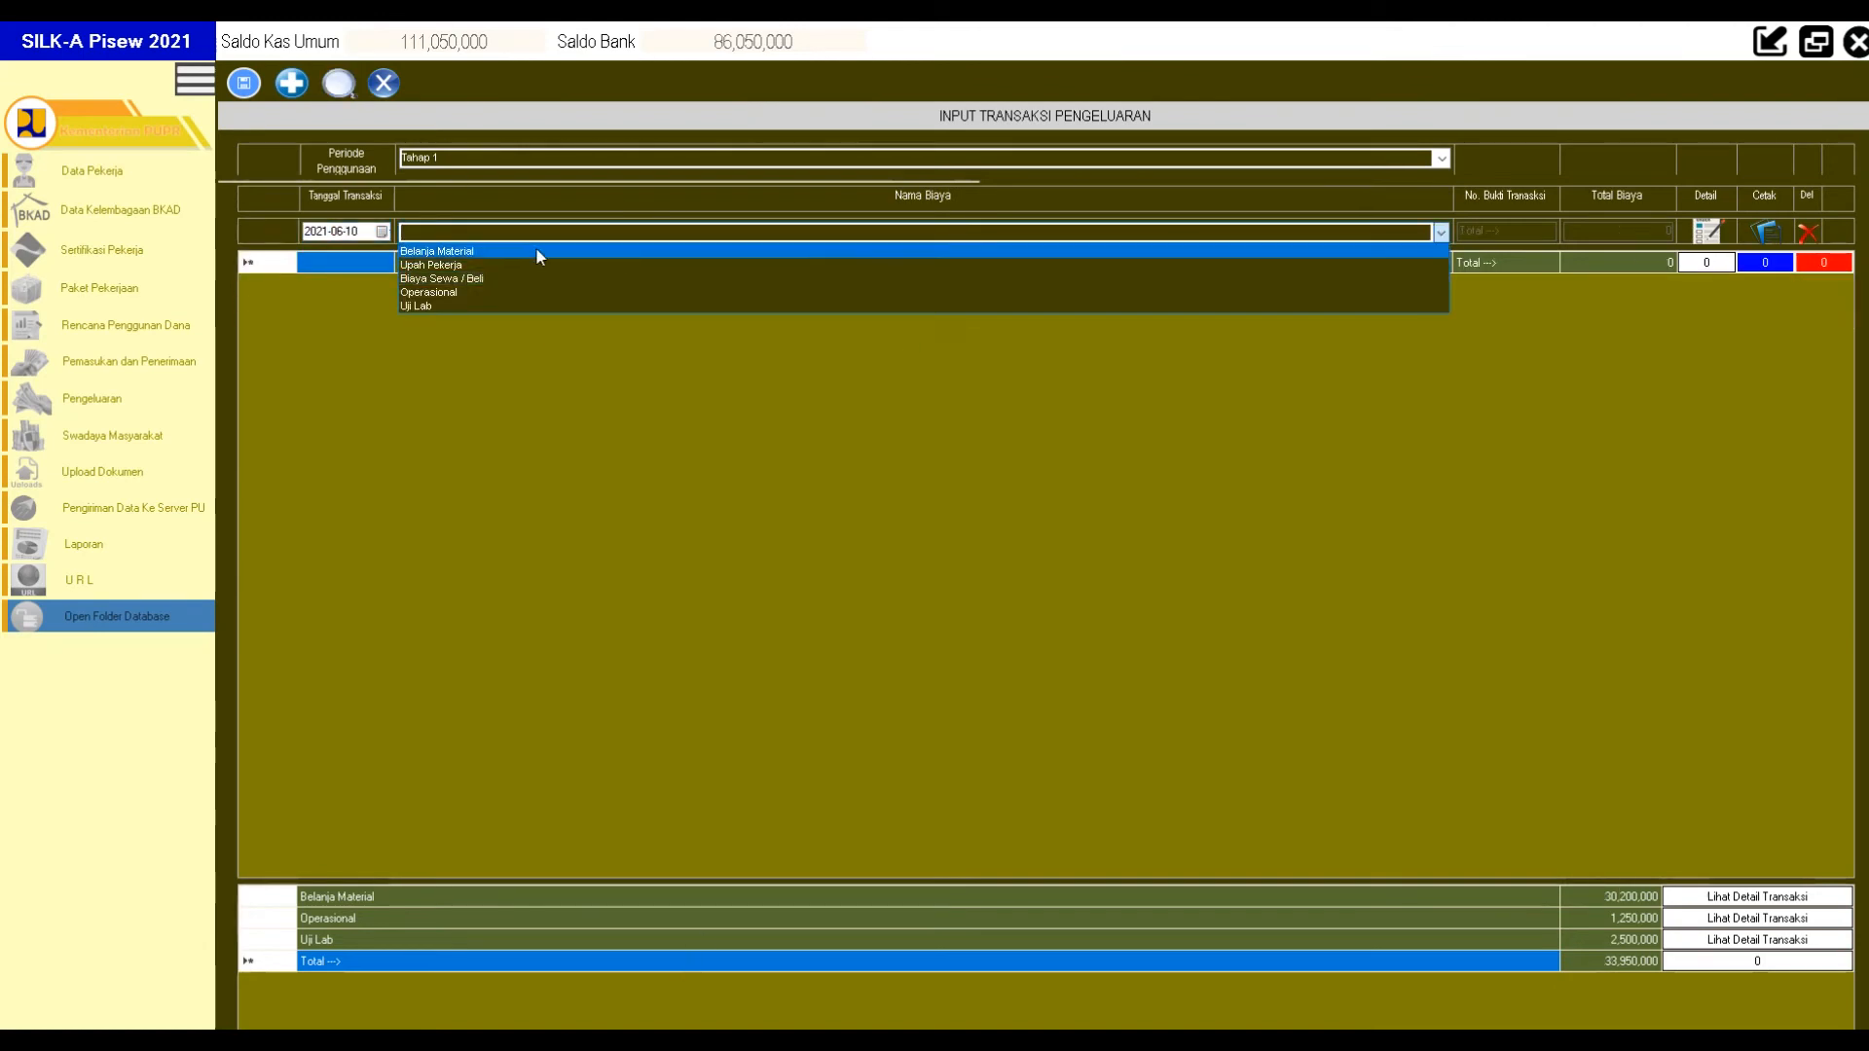
pyautogui.click(463, 249)
pyautogui.click(1708, 232)
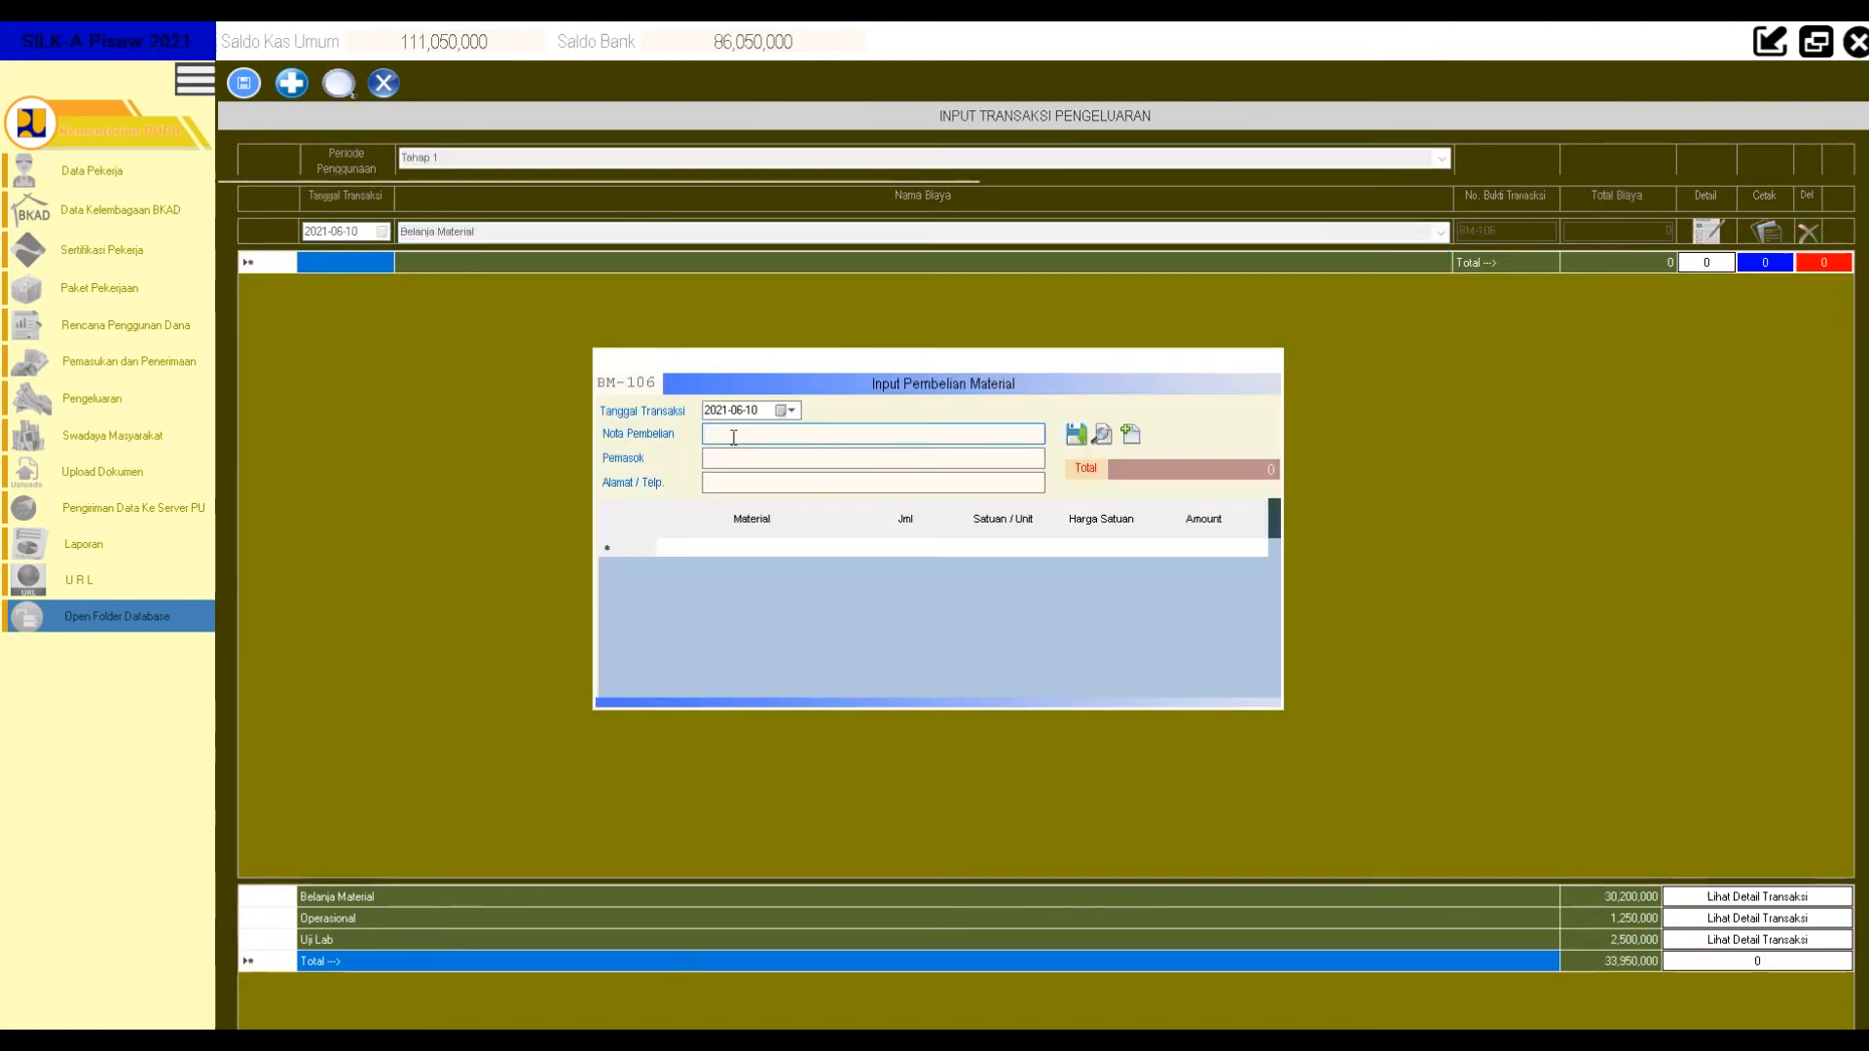
# Set the Nota Pembelian to BM-106 and the Pemasok to TOKO MAJU MUNDUR, and fill in the supplier's address.
pyautogui.write('toko MAJU MUNDUR')
pyautogui.click(763, 454)
pyautogui.moveTo(857, 432); pyautogui.dragTo(693, 432)
pyautogui.hotkey('ctrl', 'c')
pyautogui.press('BackSpace')
pyautogui.click(791, 434)
pyautogui.write('BM-106')
pyautogui.press('Tab')
pyautogui.hotkey('ctrl', 'v')
pyautogui.press('Tab')
pyautogui.write('KECAMATAN BATU ENGAU KAB PASER')
# Add the material Plastik Cor to the BM-106 purchase: quantity 2, unit rol, unit price 145,000.
pyautogui.click(709, 548)
pyautogui.write('Plastik Cor')
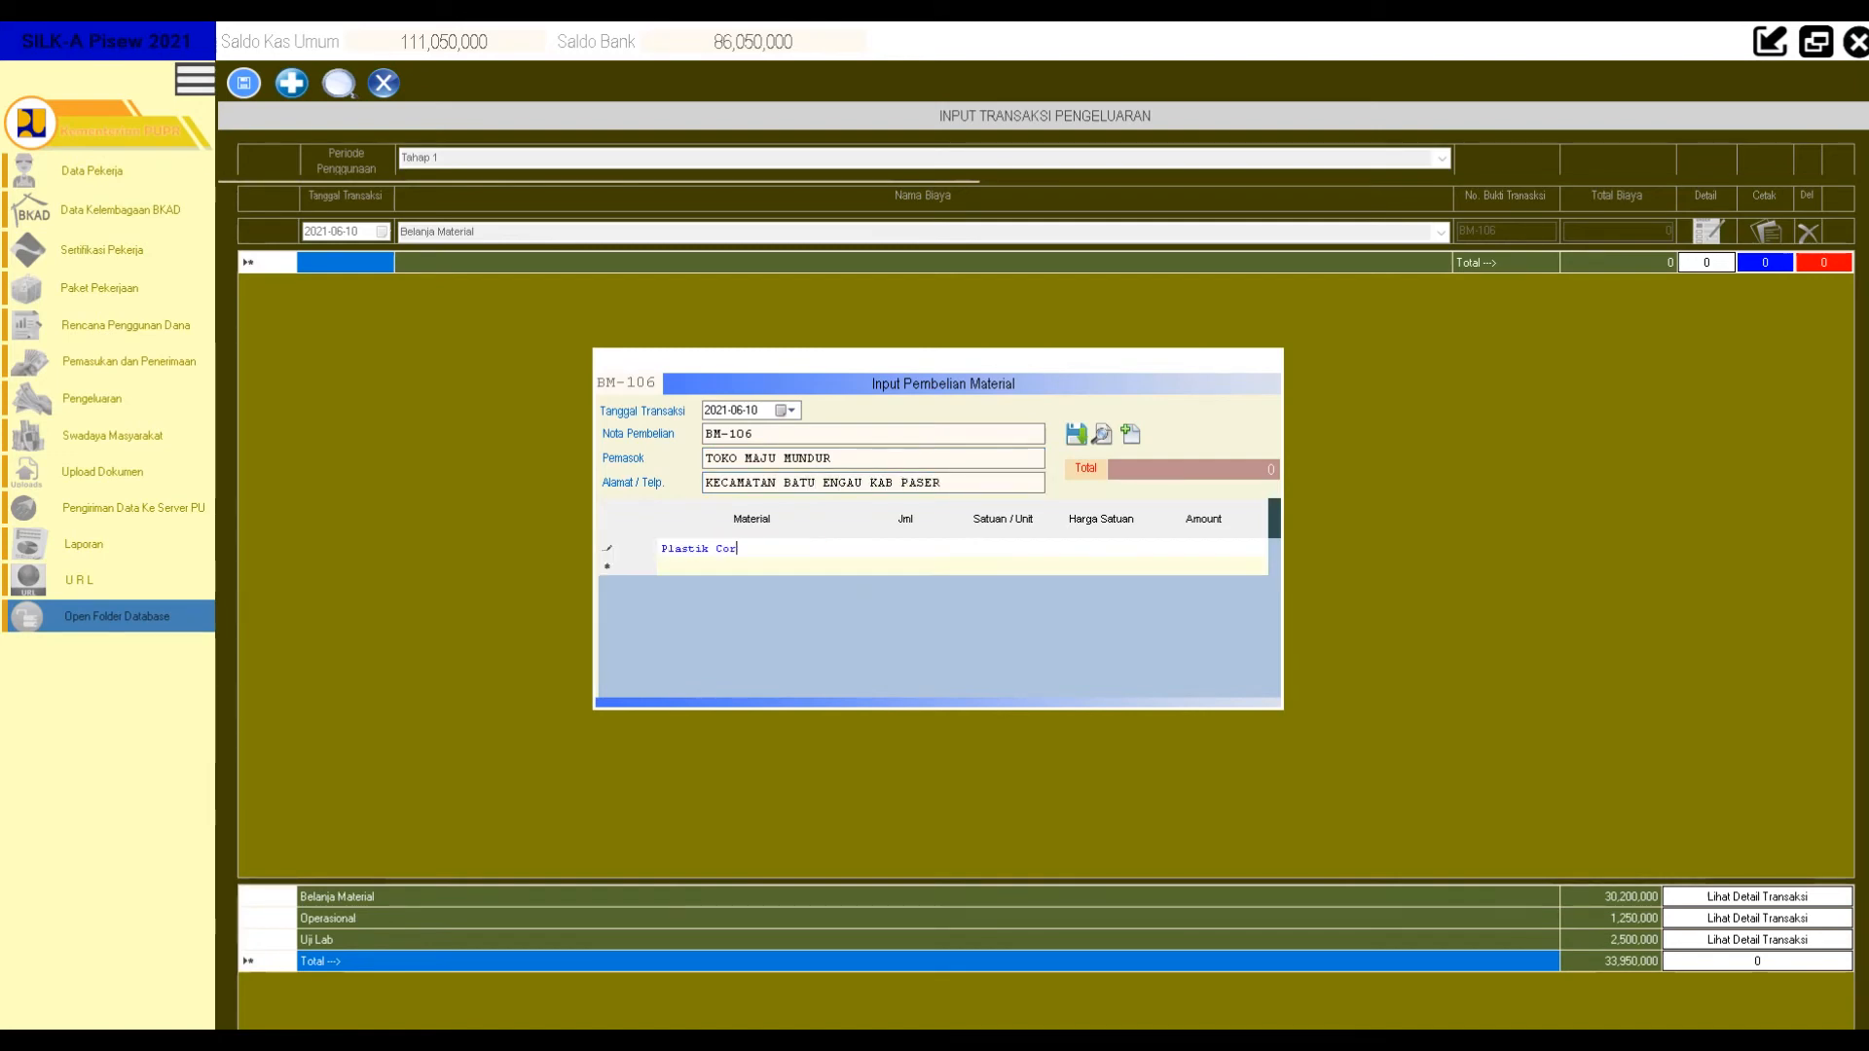
pyautogui.press('Tab')
pyautogui.write('2')
pyautogui.press('Tab')
pyautogui.write('rol')
pyautogui.press('Tab')
pyautogui.write('145000')
# Add the material Paku Biasa 1" as the second line: quantity 10, unit kg, unit price 22,000.
pyautogui.click(707, 578)
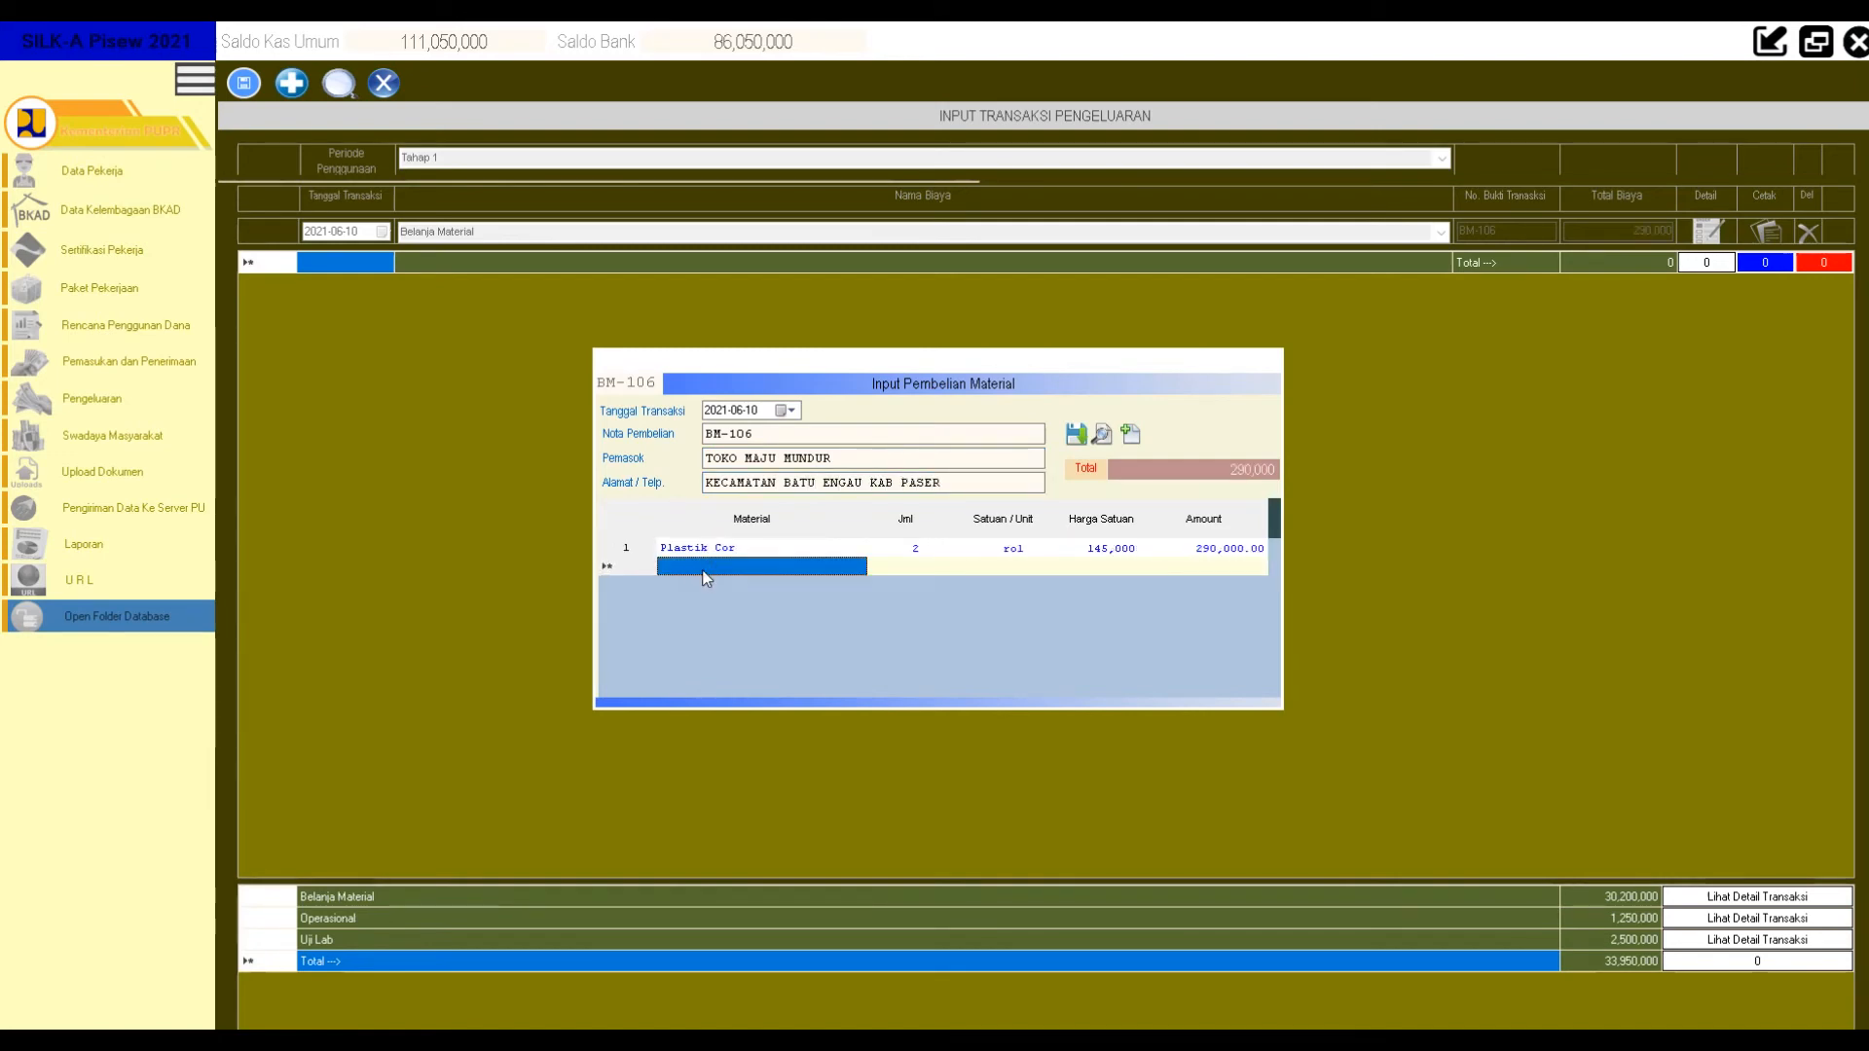
pyautogui.write('Paku Biasa 1"')
pyautogui.press('Tab')
pyautogui.write('10')
pyautogui.press('Tab')
pyautogui.write('kg')
pyautogui.press('Tab')
pyautogui.write('22,000')
pyautogui.press('Tab')
# Add the material Benang as the third line: quantity 1, unit Roll, unit price 45,000.
pyautogui.click(693, 581)
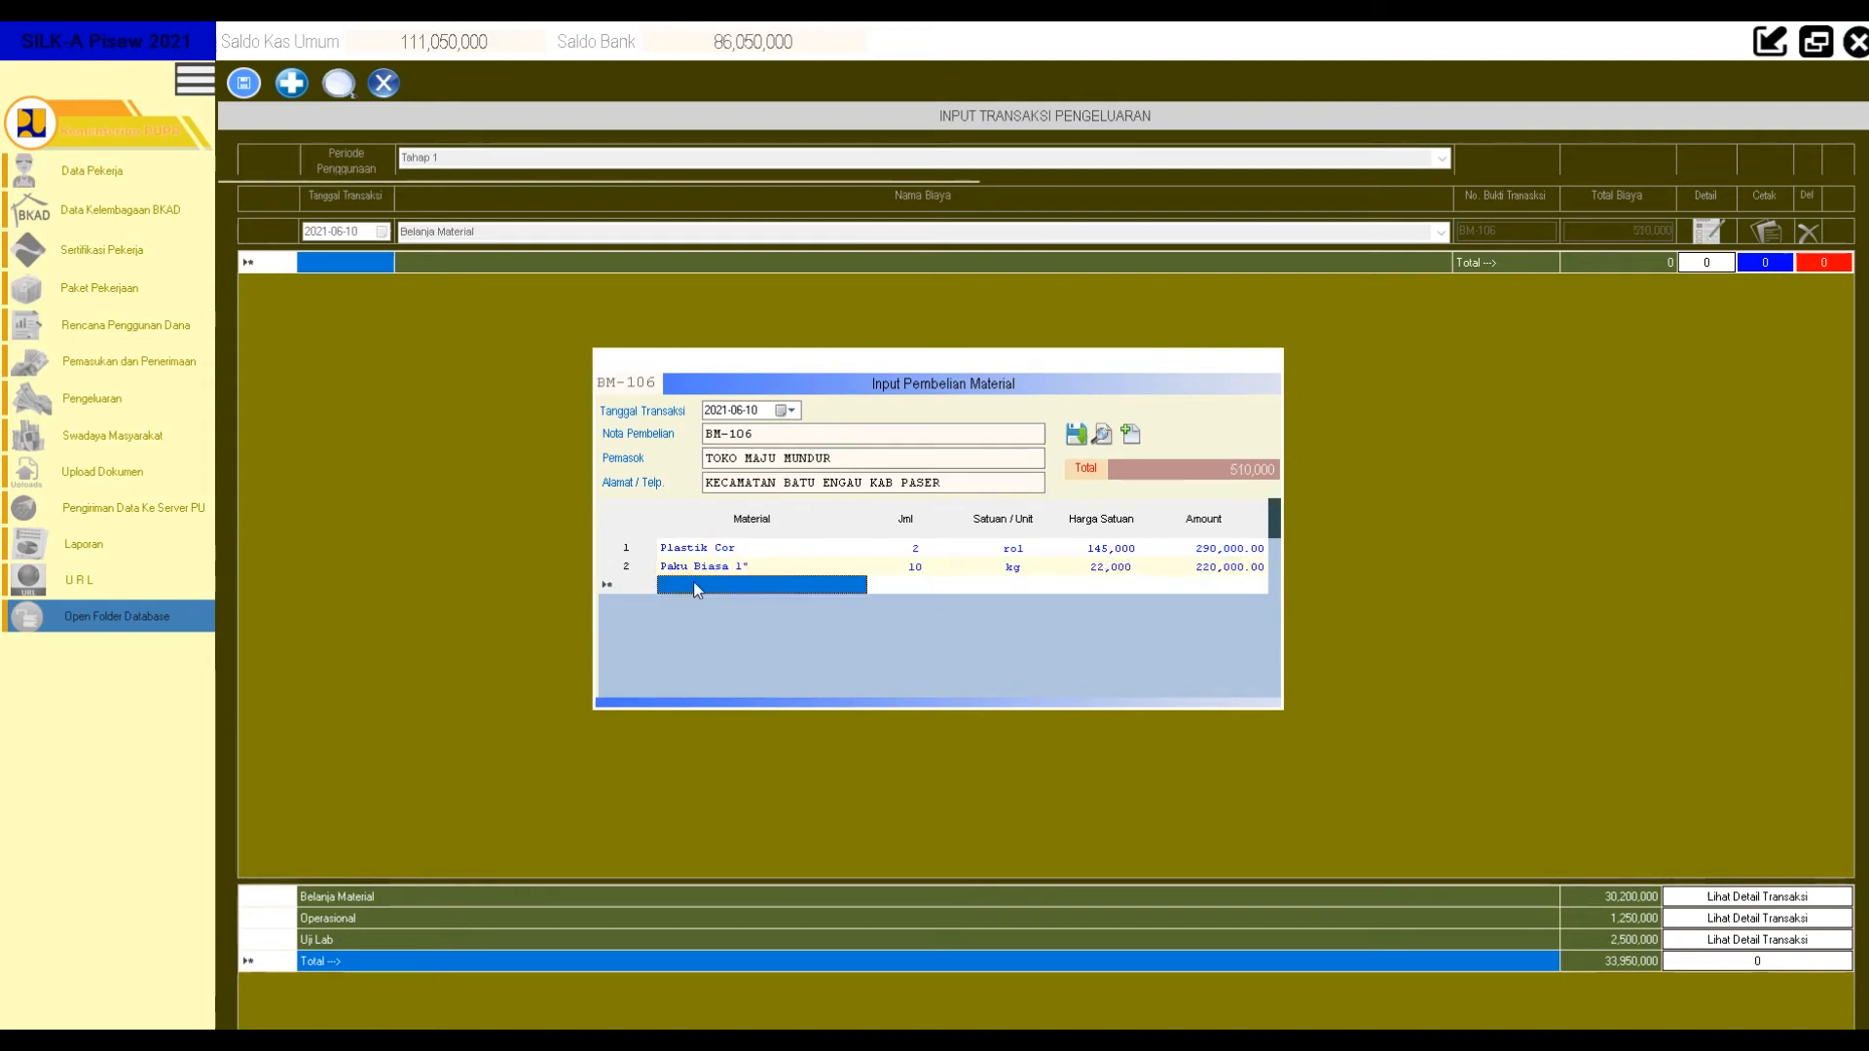
pyautogui.write('Benang')
pyautogui.press('Tab')
pyautogui.write('1')
pyautogui.press('Tab')
pyautogui.write('Roll')
pyautogui.press('Tab')
pyautogui.write('45000')
pyautogui.press('Tab')
# Save the BM-106 material purchase, generate its receipt and close the receipt.
pyautogui.click(1076, 434)
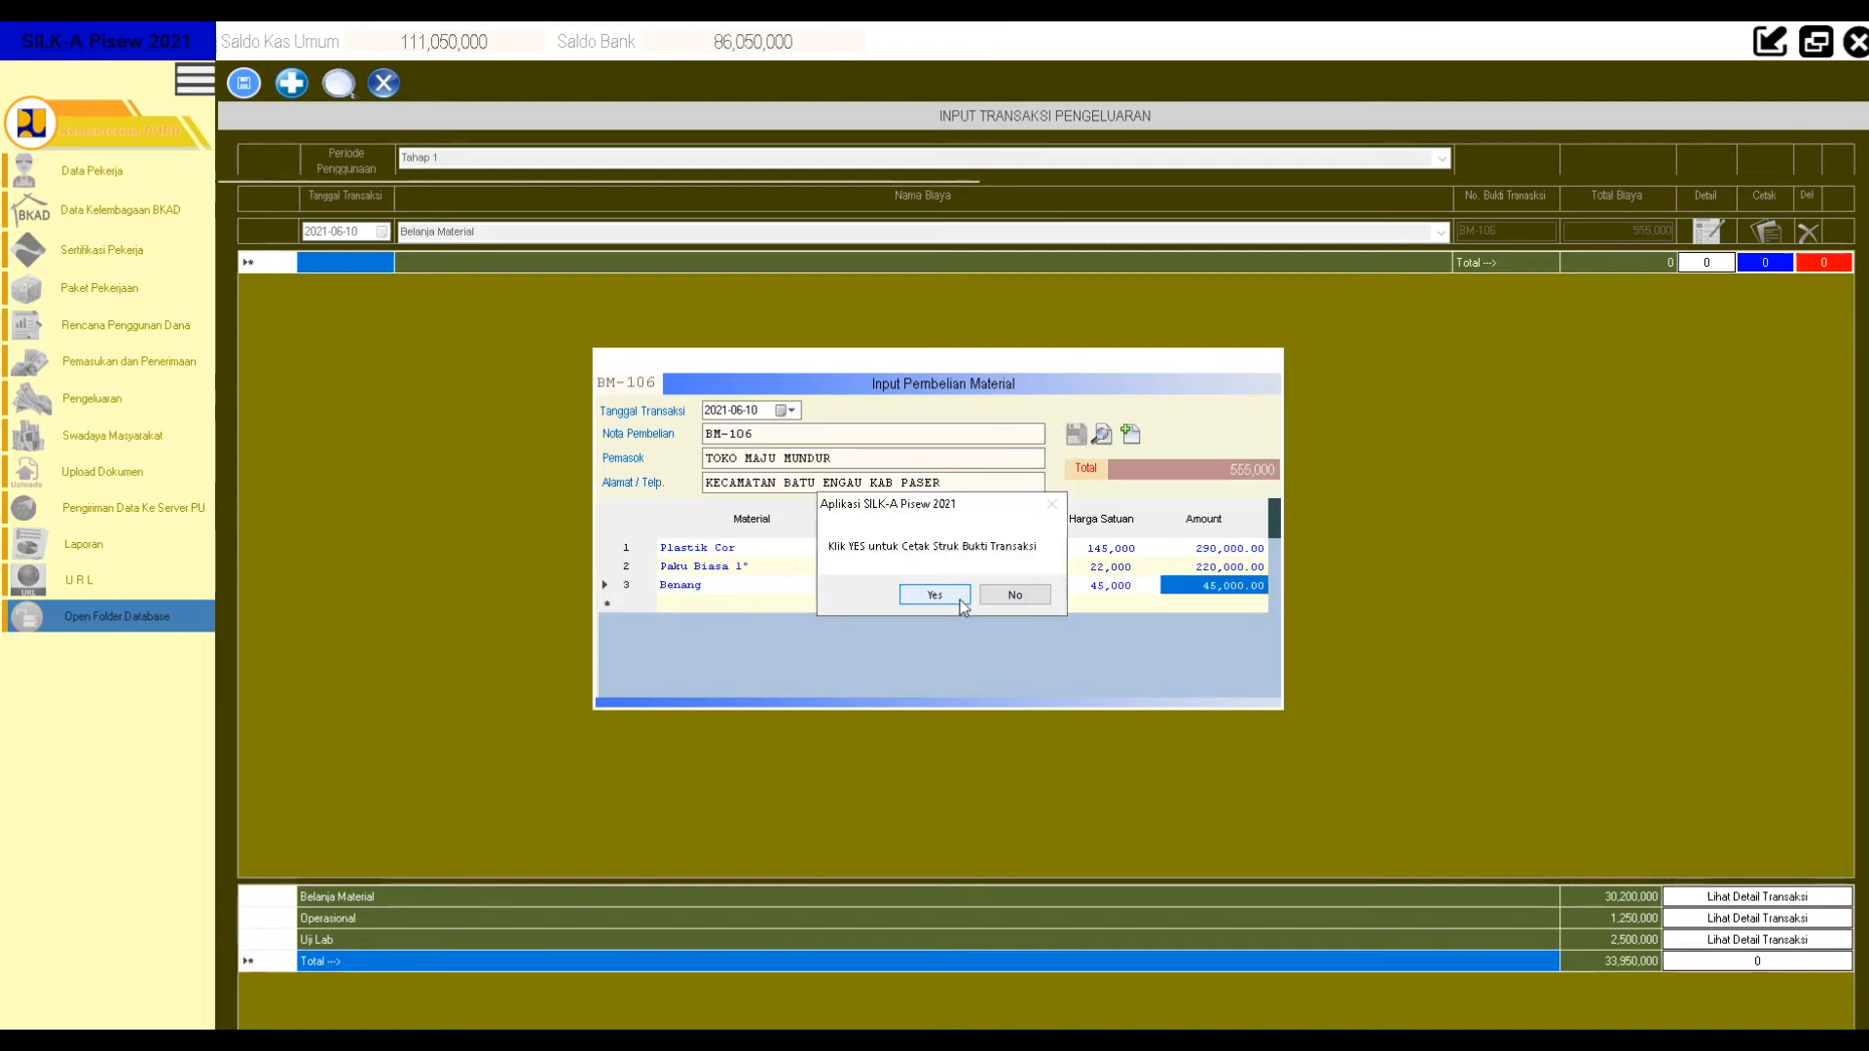
pyautogui.click(956, 602)
pyautogui.rightClick(1728, 32)
pyautogui.click(1732, 162)
# Start a second Belanja Material expense on the same date, 2021-06-10.
pyautogui.click(382, 231)
pyautogui.click(445, 312)
pyautogui.click(876, 231)
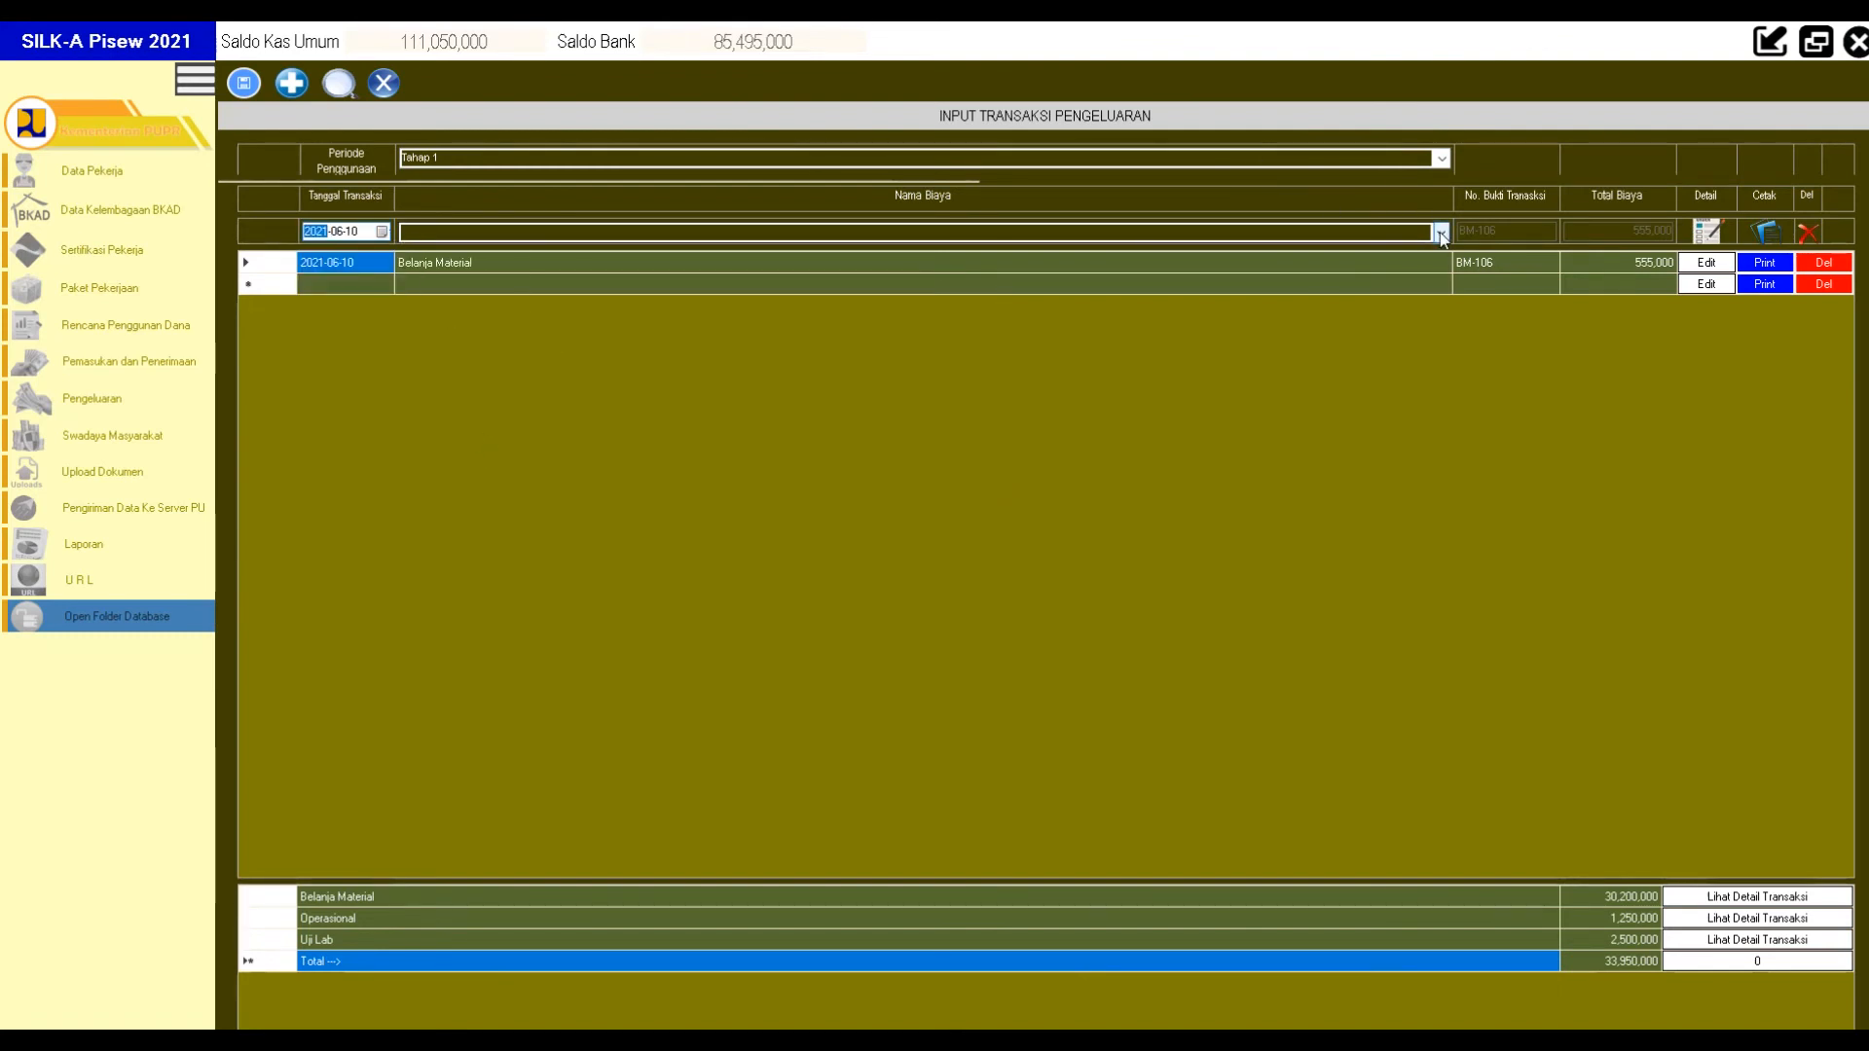
pyautogui.click(438, 251)
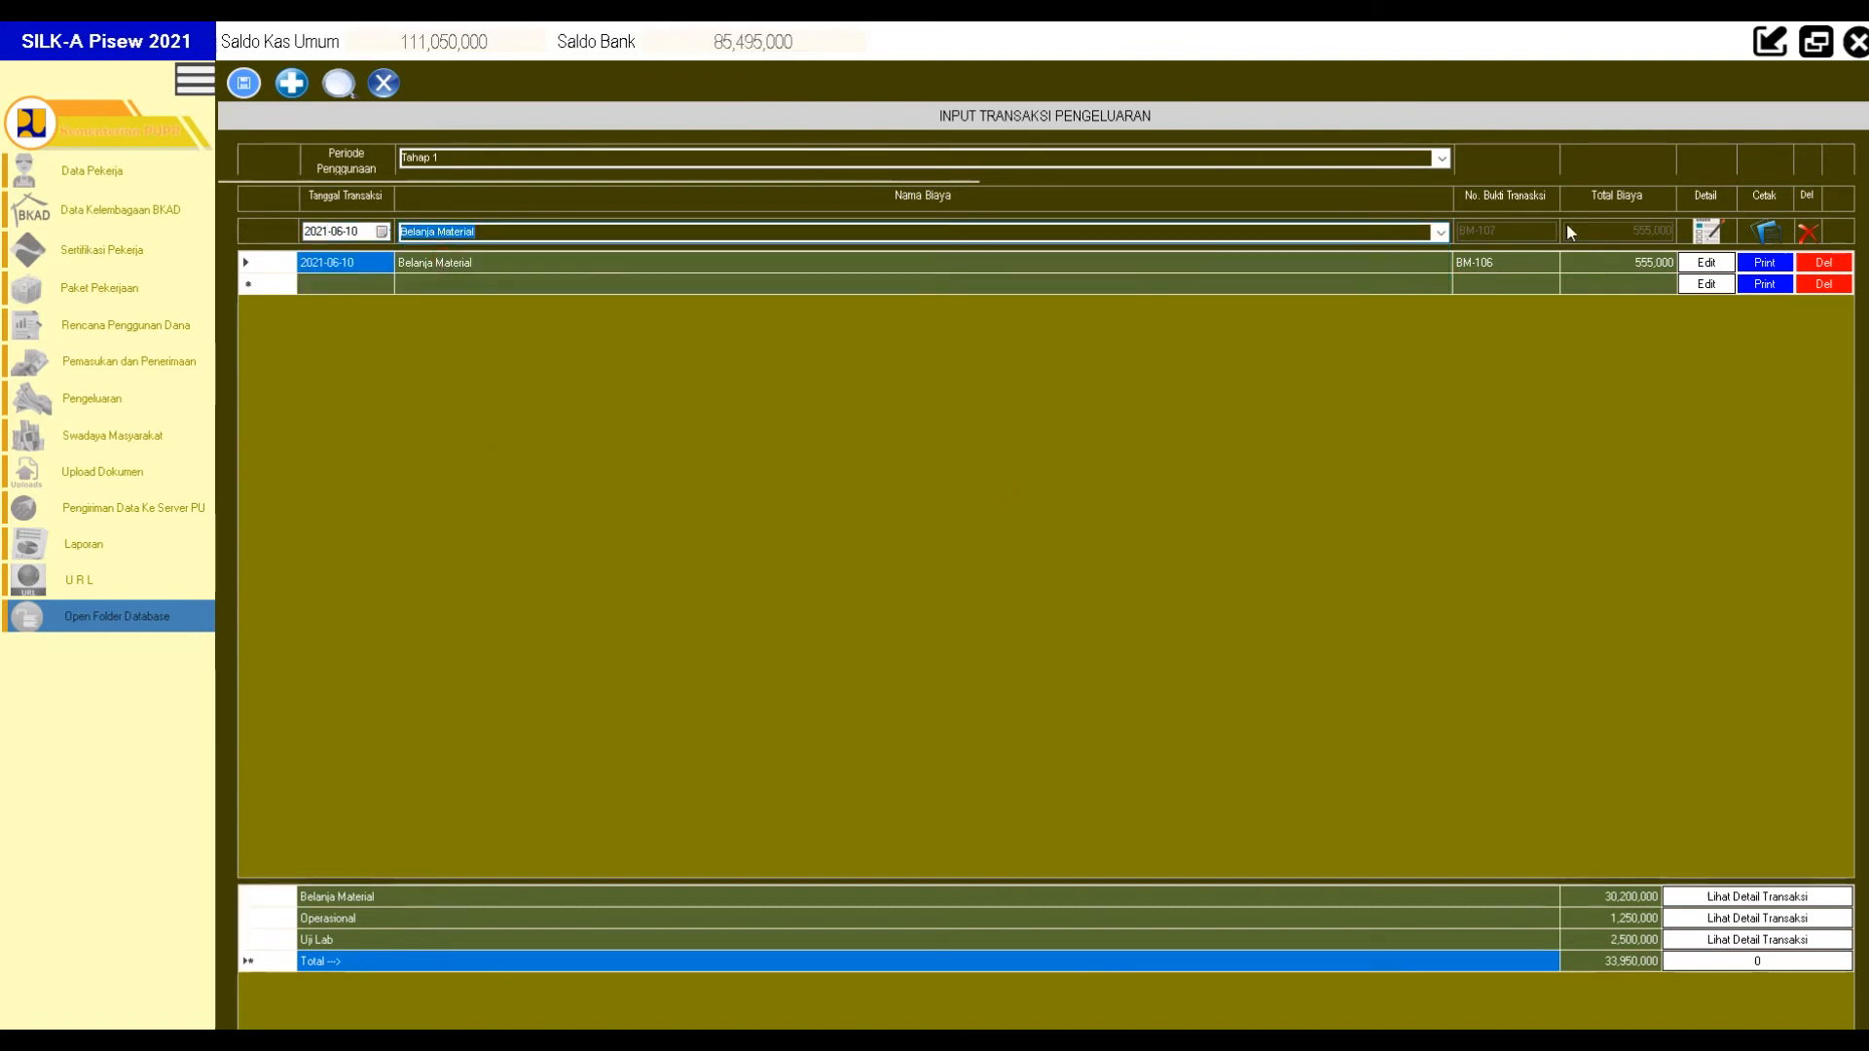
# Set the Nota Pembelian to BM-107 and the Pemasok to UD. CAKRA KHATULISTIWA, and fill in the supplier's address.
pyautogui.write('BM-107')
pyautogui.press('Tab')
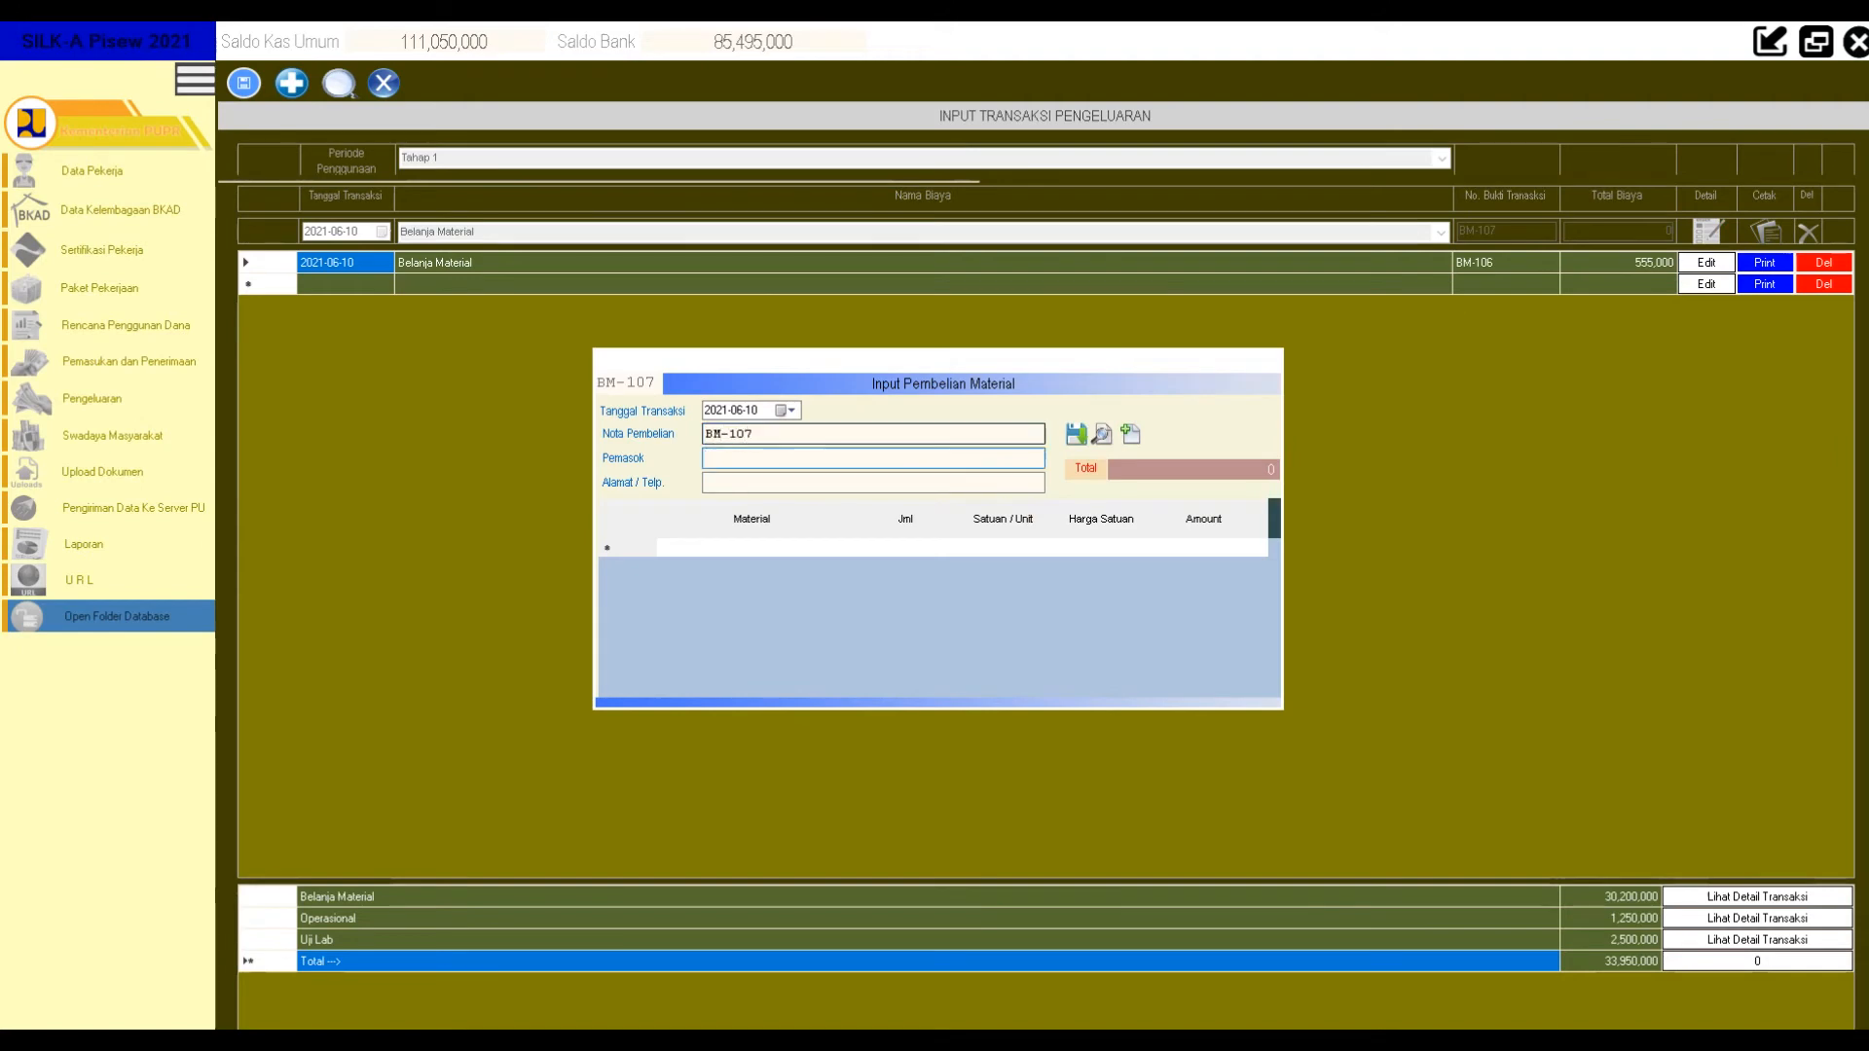
pyautogui.write('UD. CAKRA KHATULISTIWA')
pyautogui.click(781, 481)
pyautogui.write('KECAMATAN GROGOT KAB PASER')
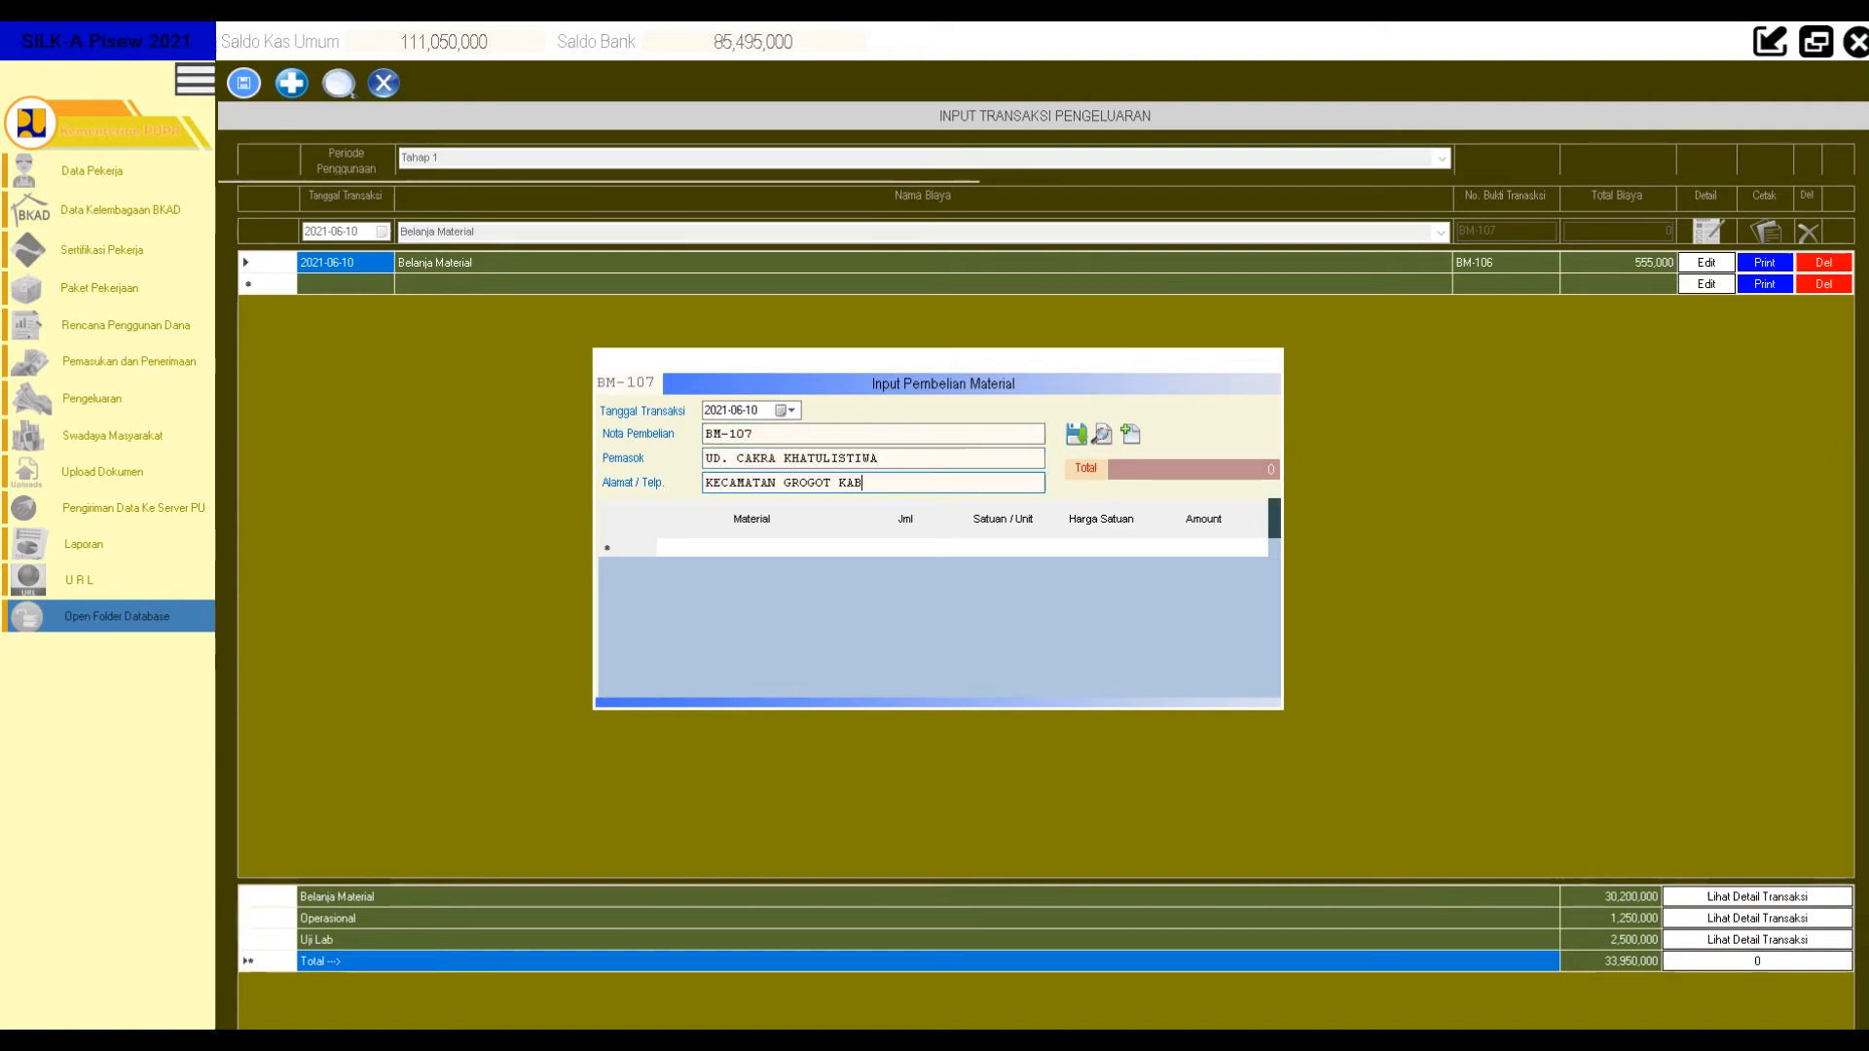
# Add the material Kayu Kelas III bekisting to the BM-107 purchase: quantity 2, unit m3, unit price 2,400,000.
pyautogui.click(700, 550)
pyautogui.write('Kayu Ke')
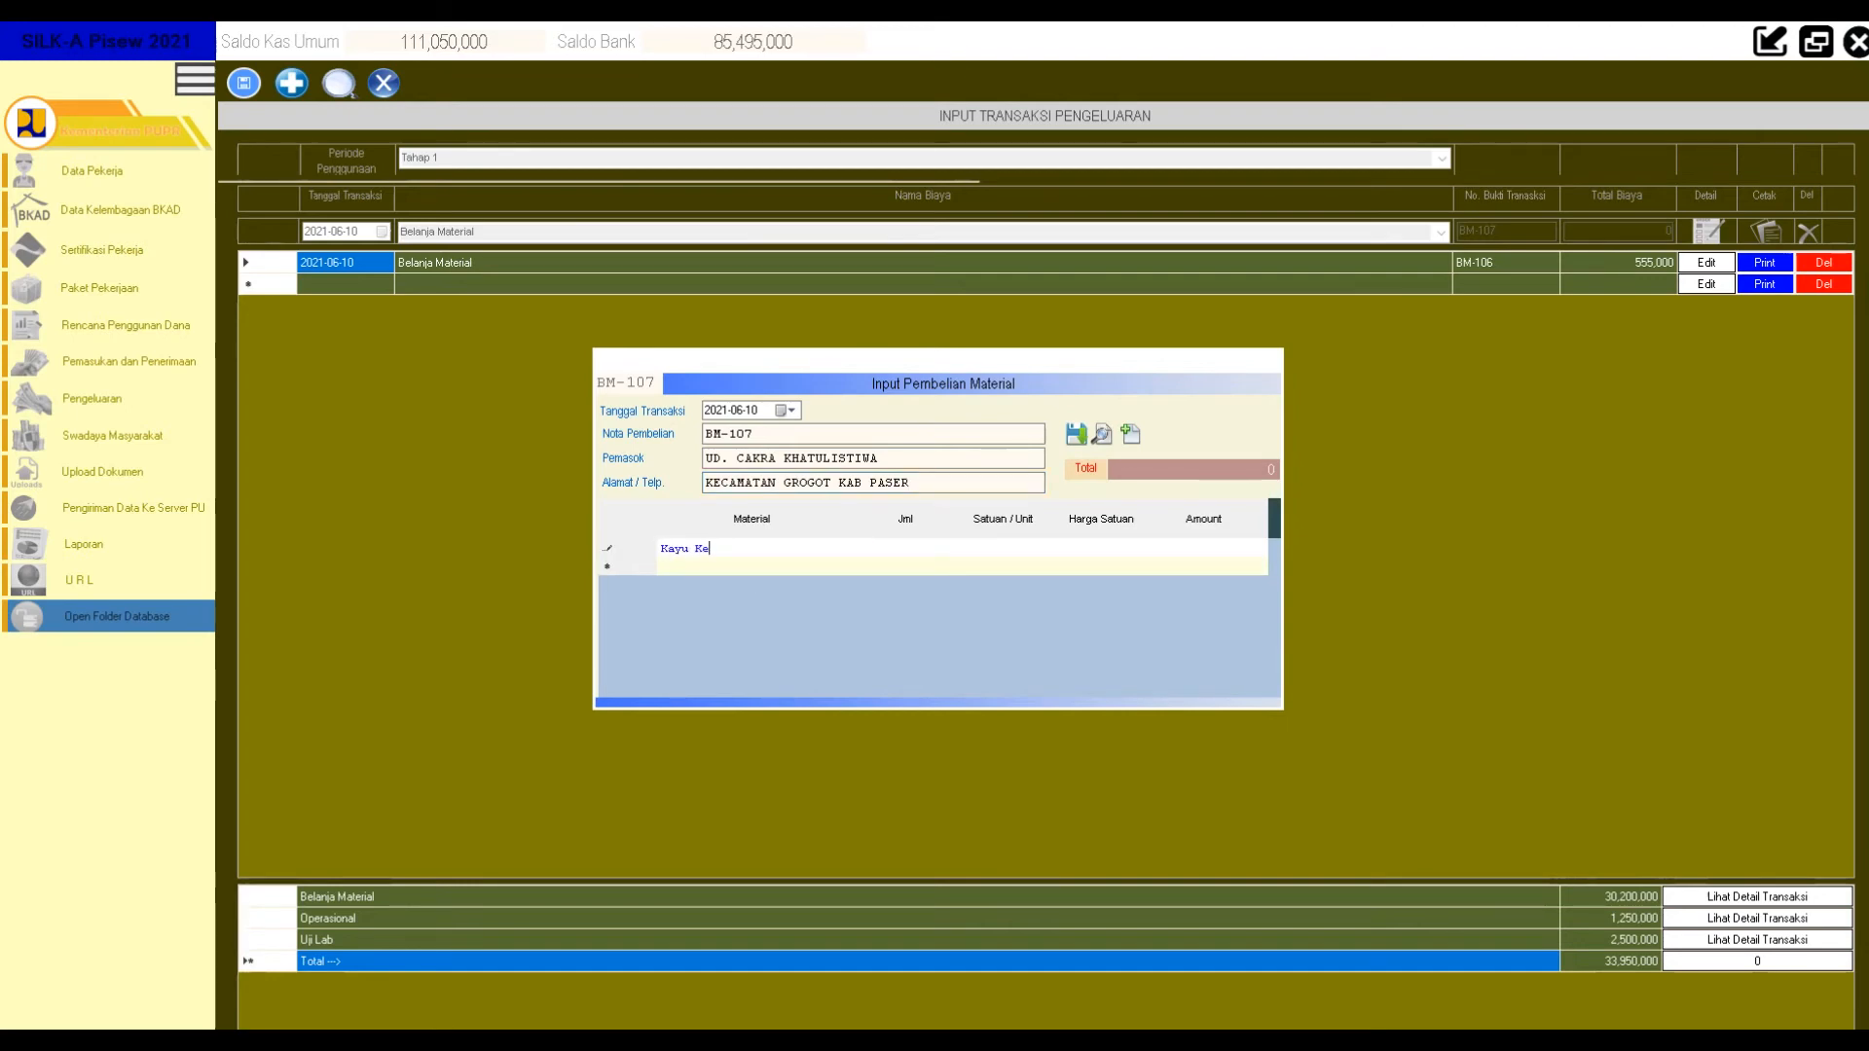
pyautogui.write('las III bekisting')
pyautogui.click(951, 540)
pyautogui.write('2')
pyautogui.press('Tab')
pyautogui.write('m3')
pyautogui.press('Tab')
pyautogui.write('2400000')
pyautogui.press('Tab')
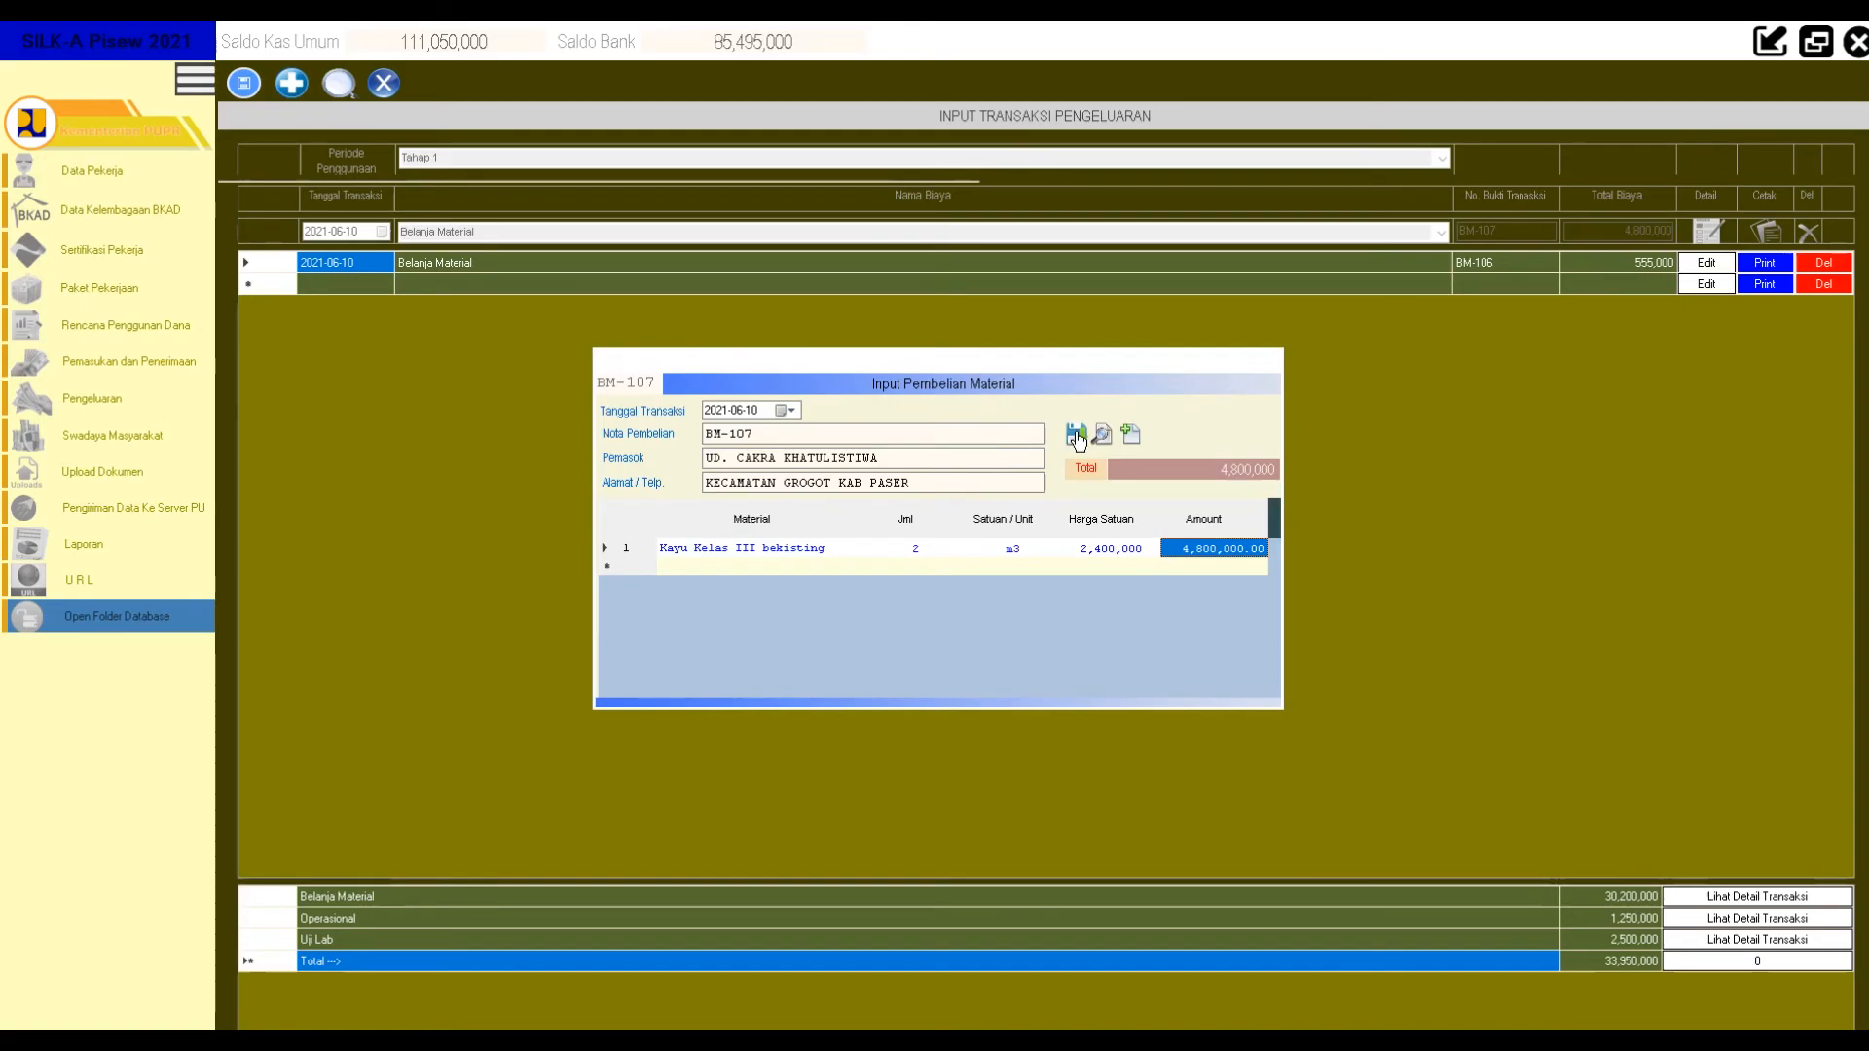
# Save the BM-107 material purchase, generate its receipt and close the receipt.
pyautogui.click(1076, 434)
pyautogui.click(952, 594)
pyautogui.rightClick(1829, 33)
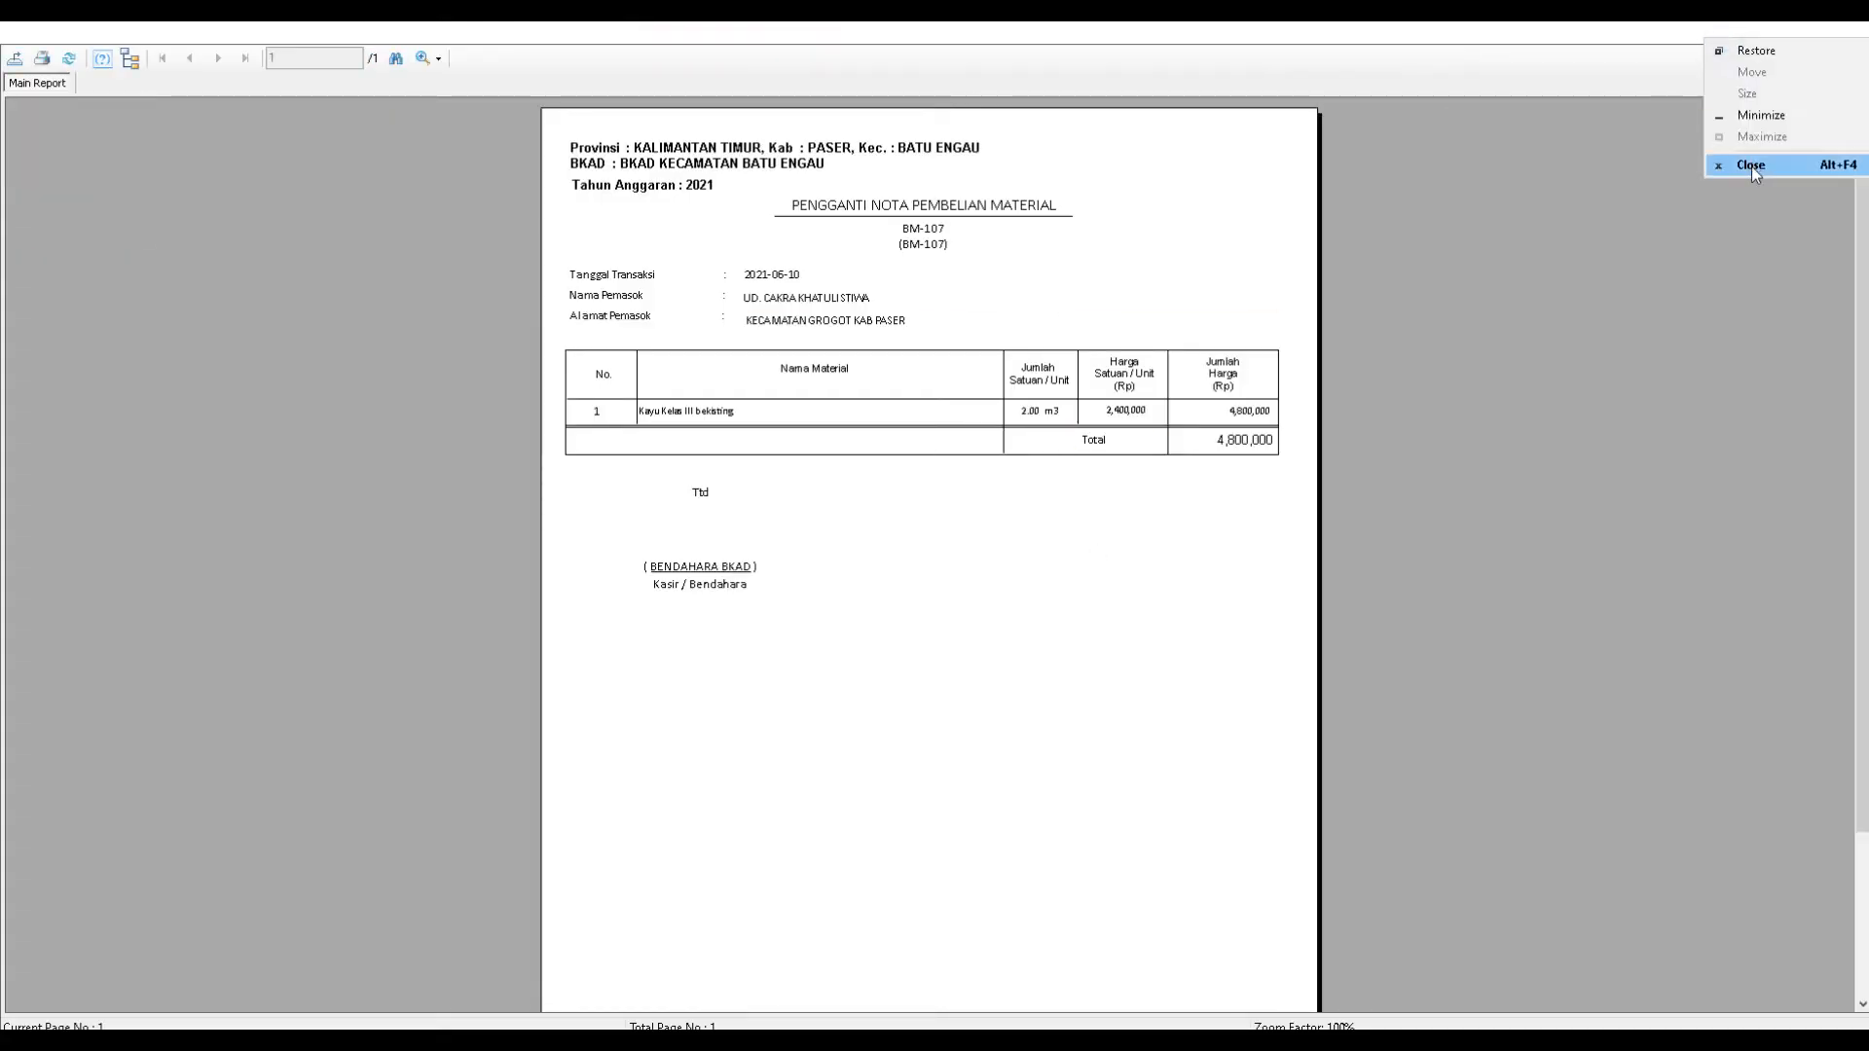
pyautogui.click(1742, 158)
# Start a Biaya Sewa / Beli expense dated 2021-06-21.
pyautogui.click(382, 230)
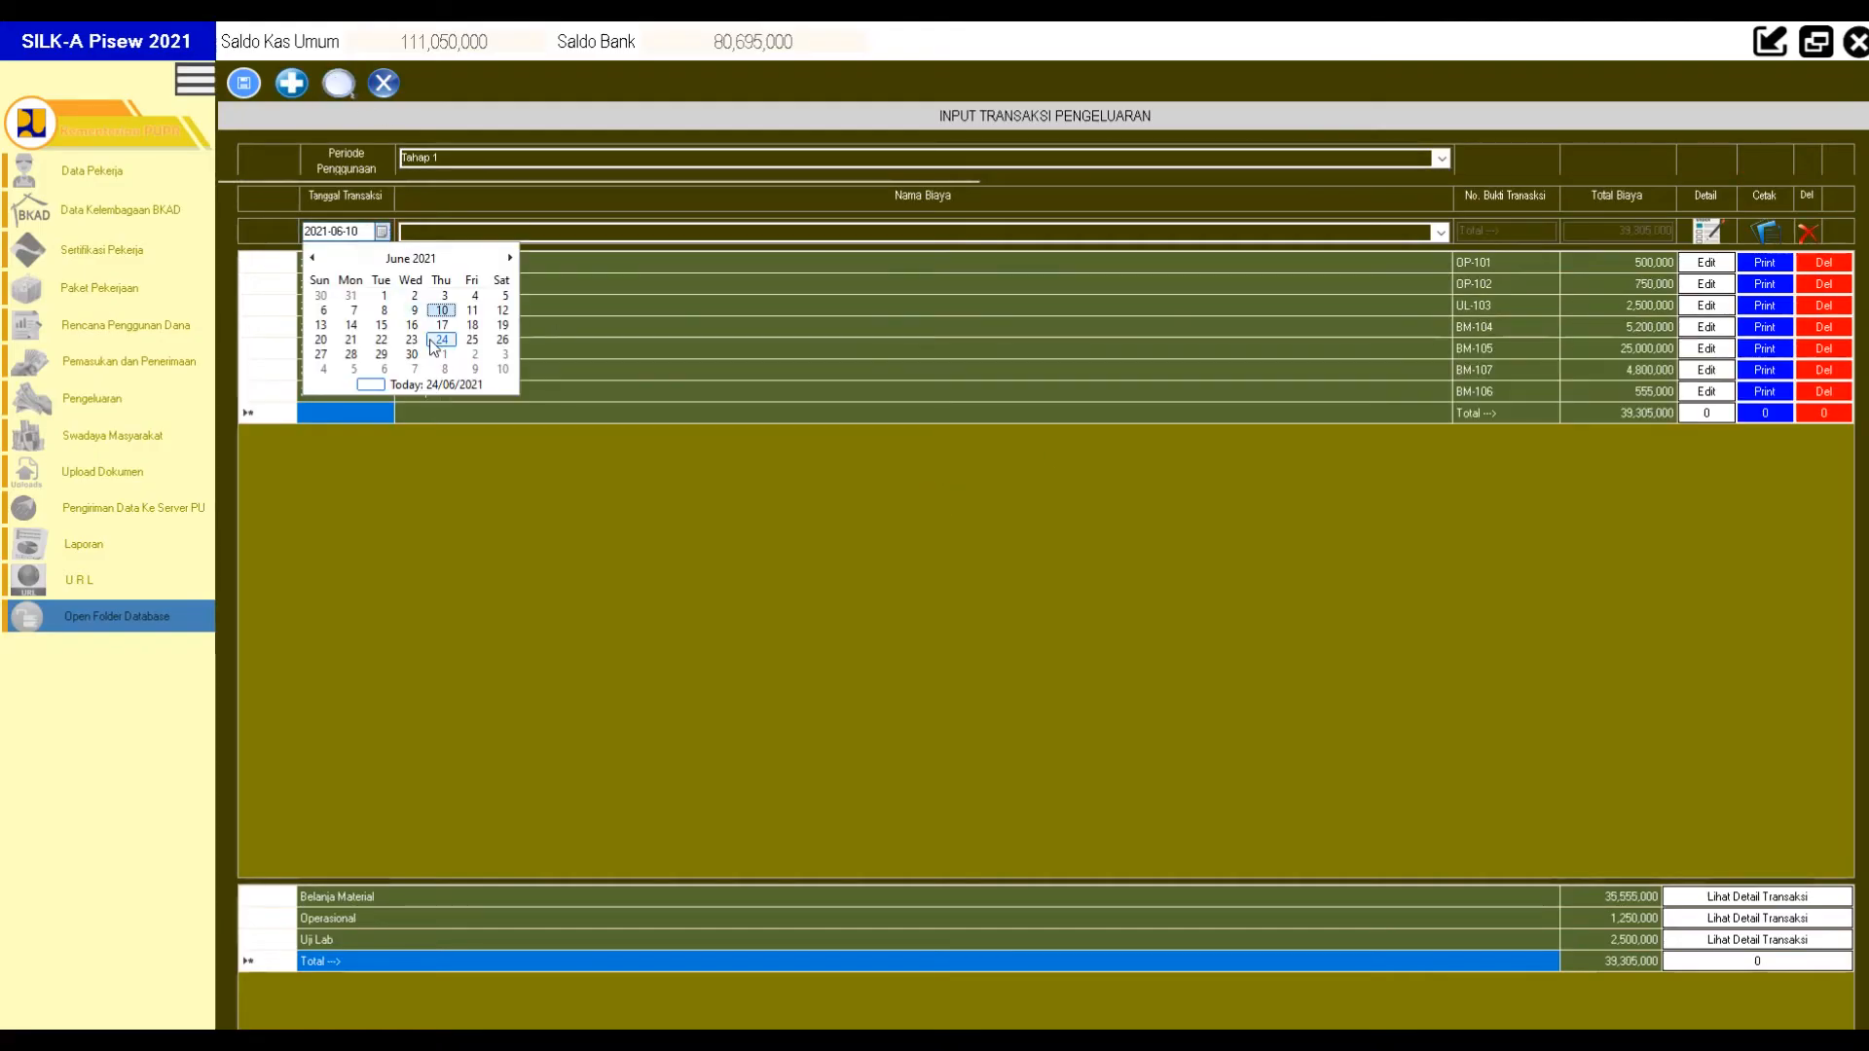
pyautogui.click(685, 599)
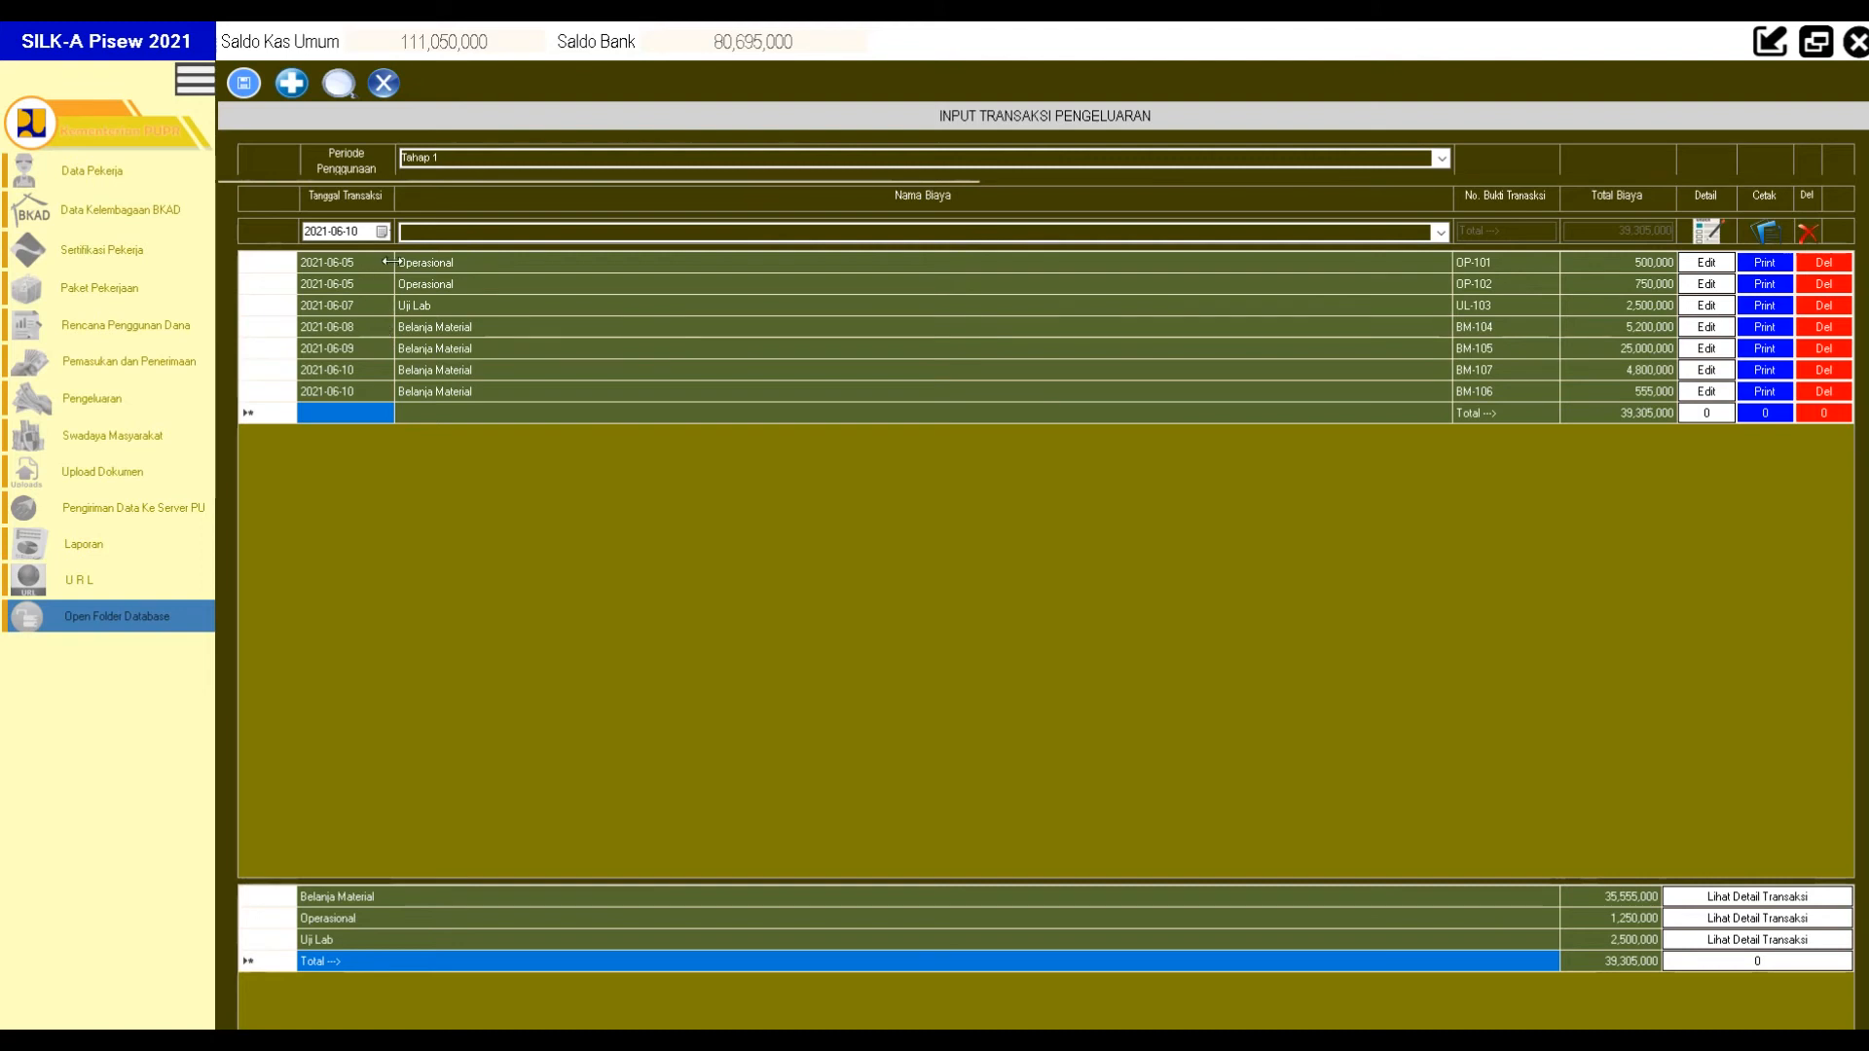
pyautogui.click(382, 232)
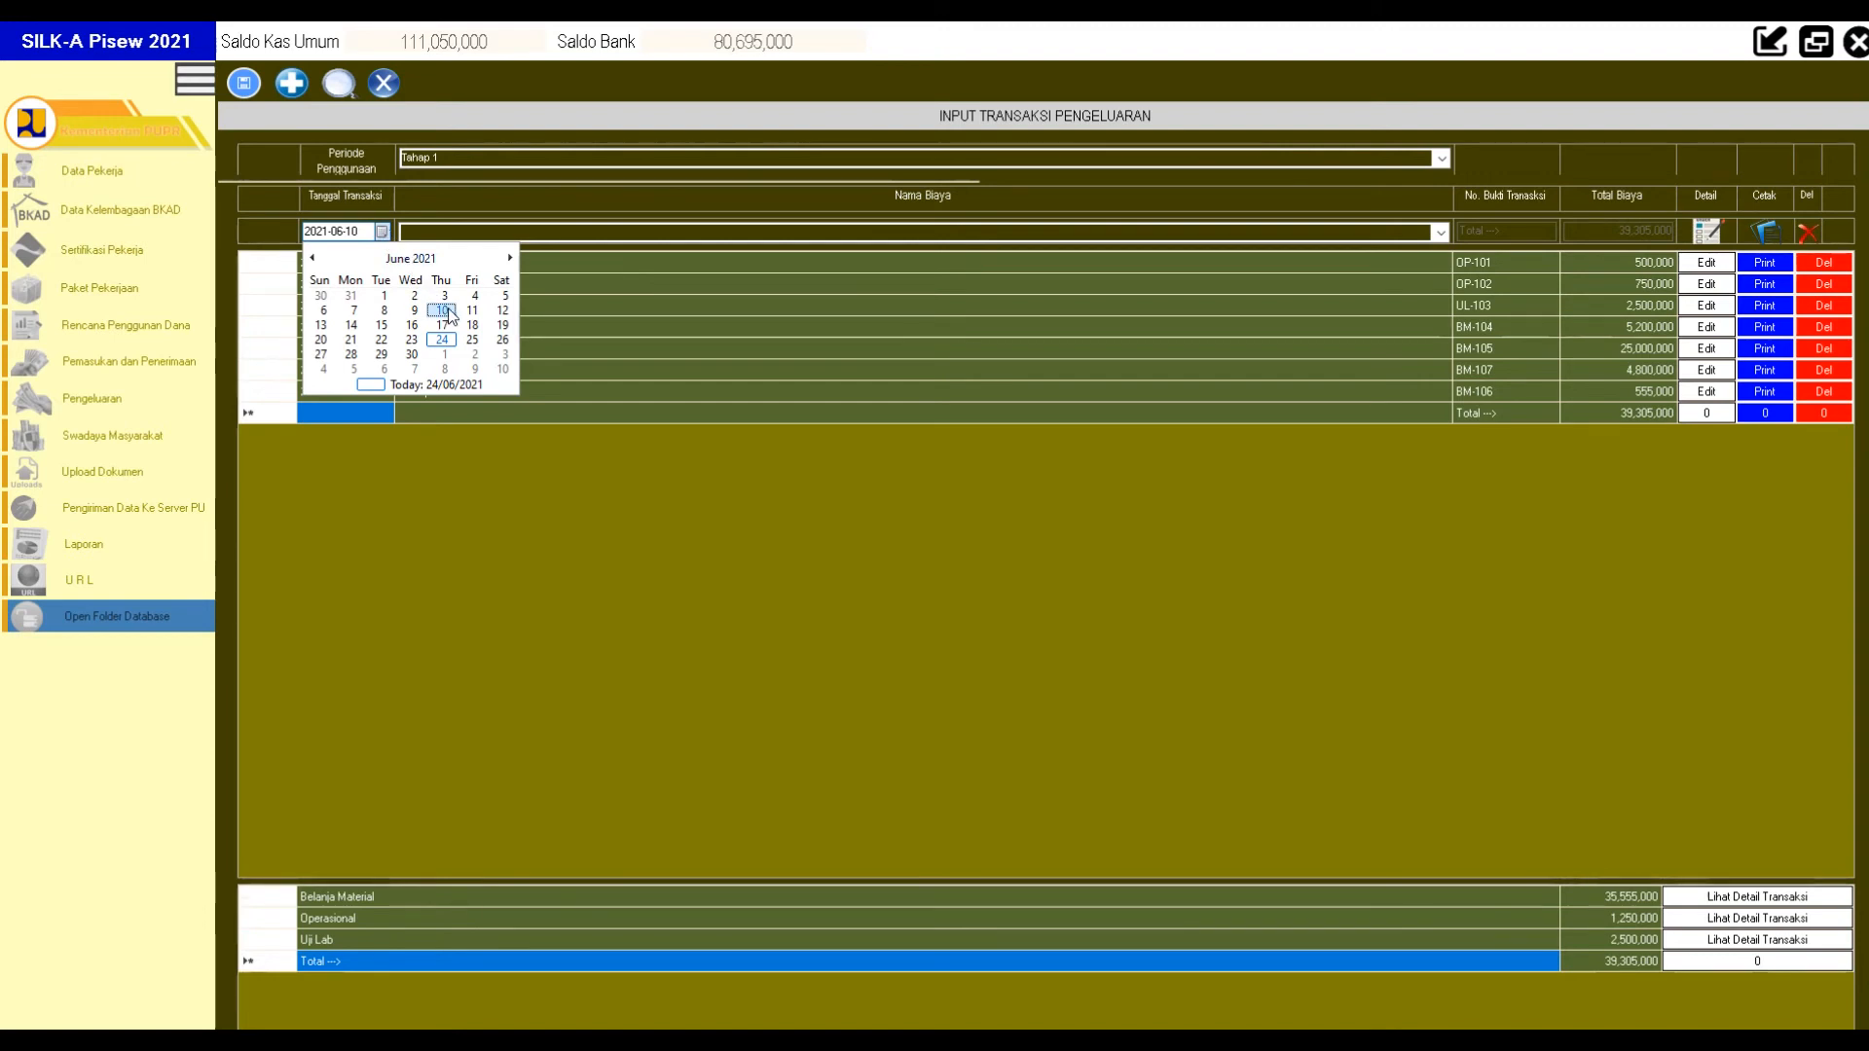
pyautogui.click(350, 339)
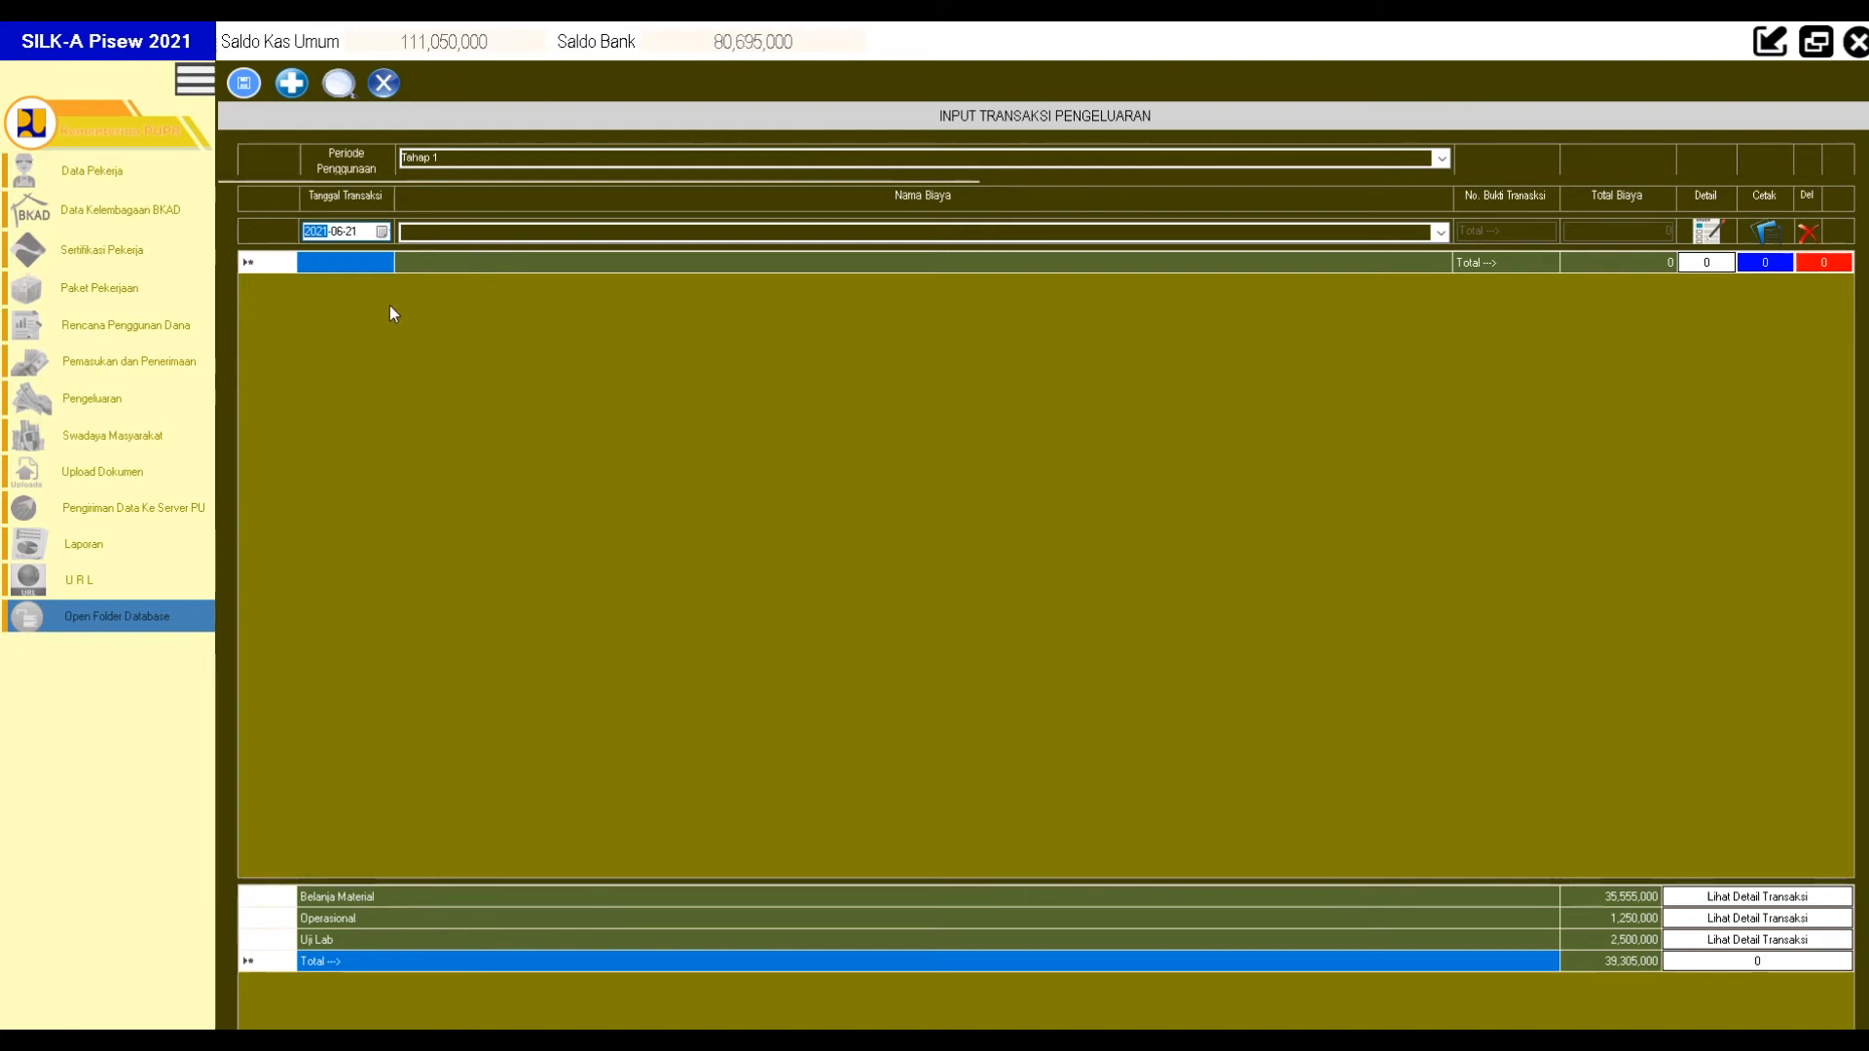
pyautogui.click(1426, 229)
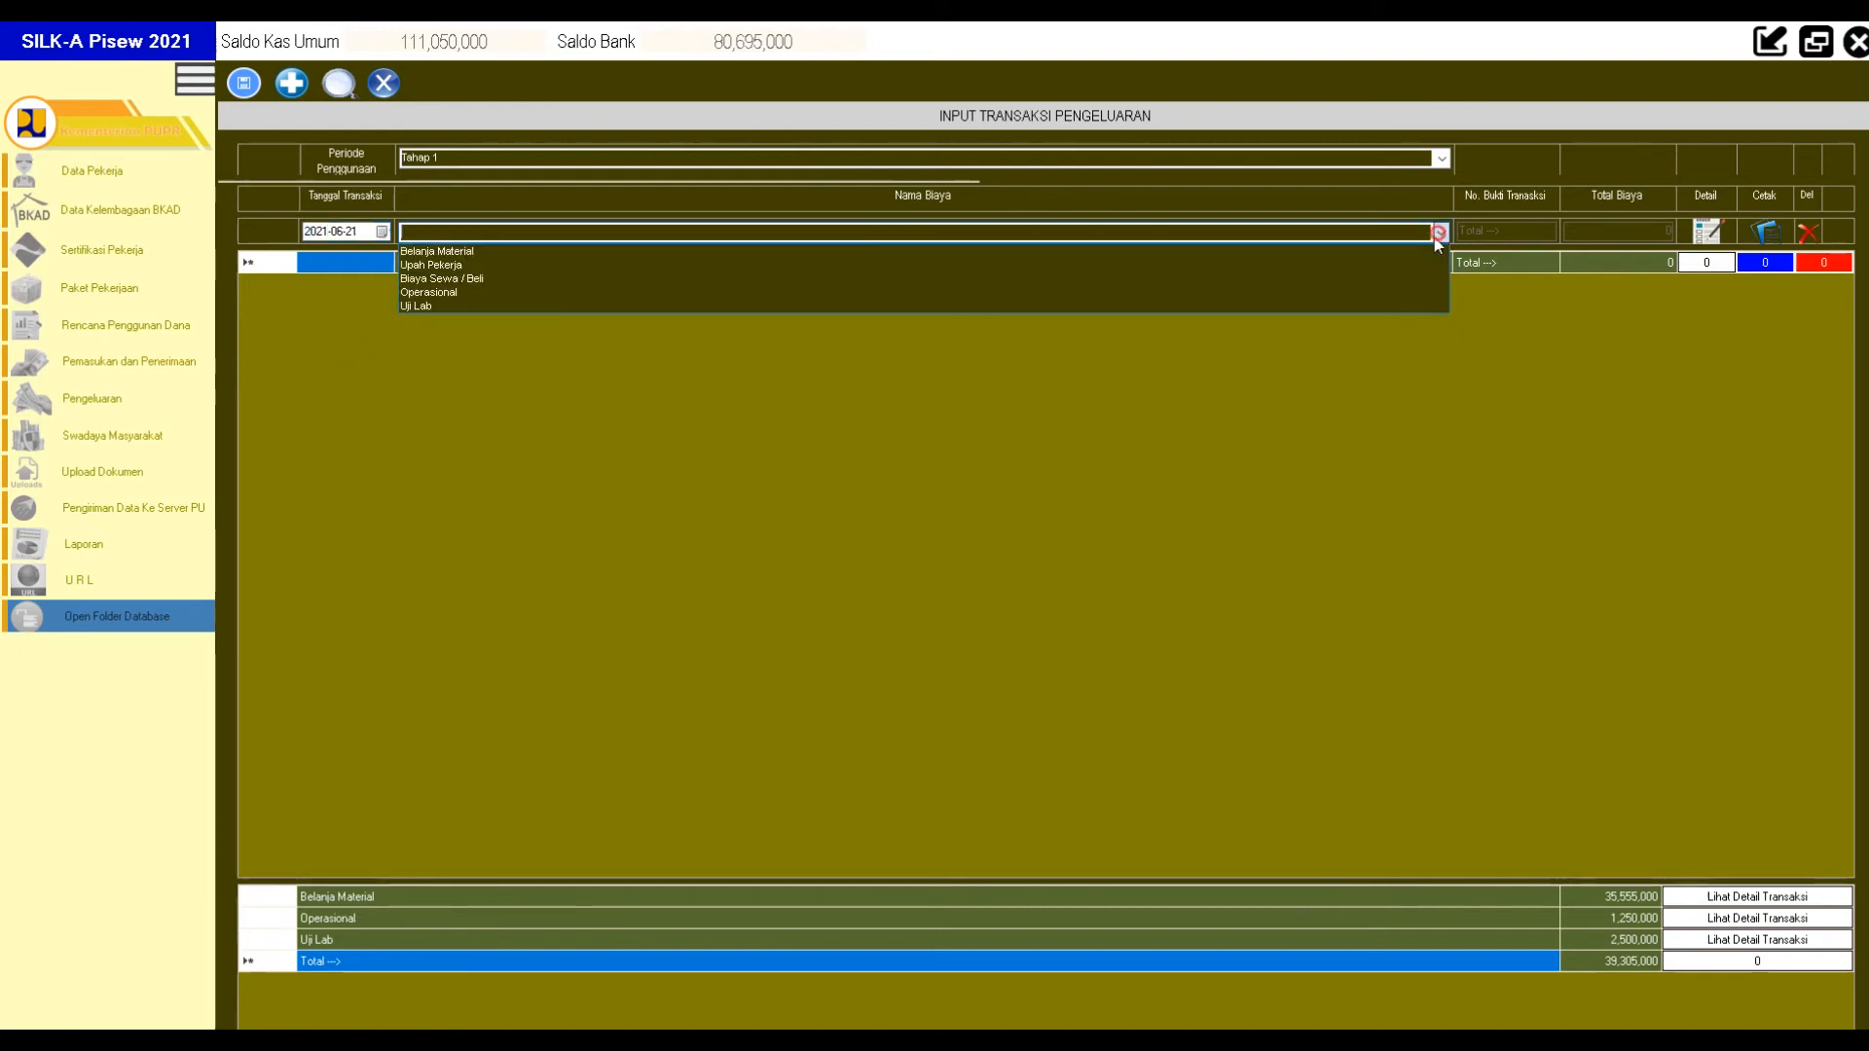
pyautogui.click(462, 280)
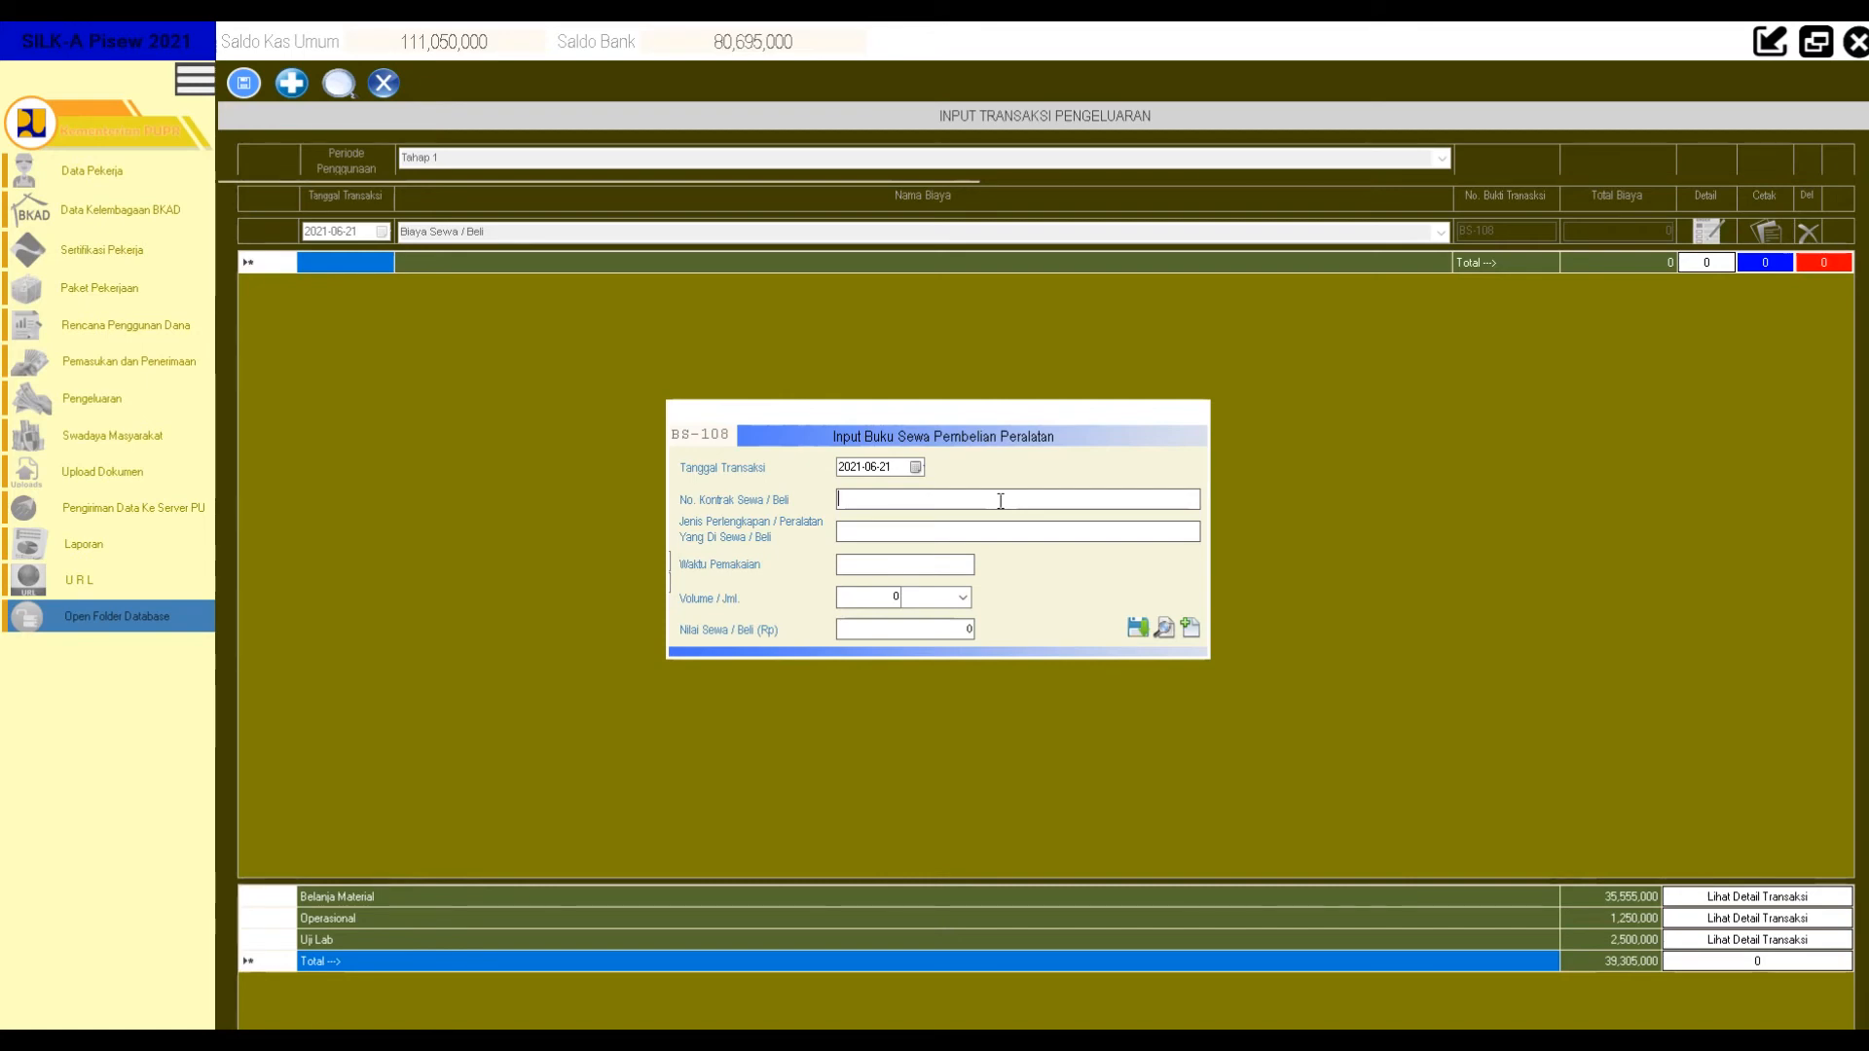
# Set the No. Kontrak Sewa / Beli of the BS-108 expense to 01/SEWA/VI/2021.
pyautogui.write('01')
pyautogui.write('/spk')
pyautogui.press('BackSpace')
pyautogui.press('BackSpace')
pyautogui.press('BackSpace')
pyautogui.write('SEWA')
pyautogui.write('/VI')
pyautogui.write('/2021')
# Describe the rented equipment as "Concrete Mixer/ Alat Molen 3,5 m3".
pyautogui.write('onc')
pyautogui.write('rete Mixe')
pyautogui.write('r/ Mole')
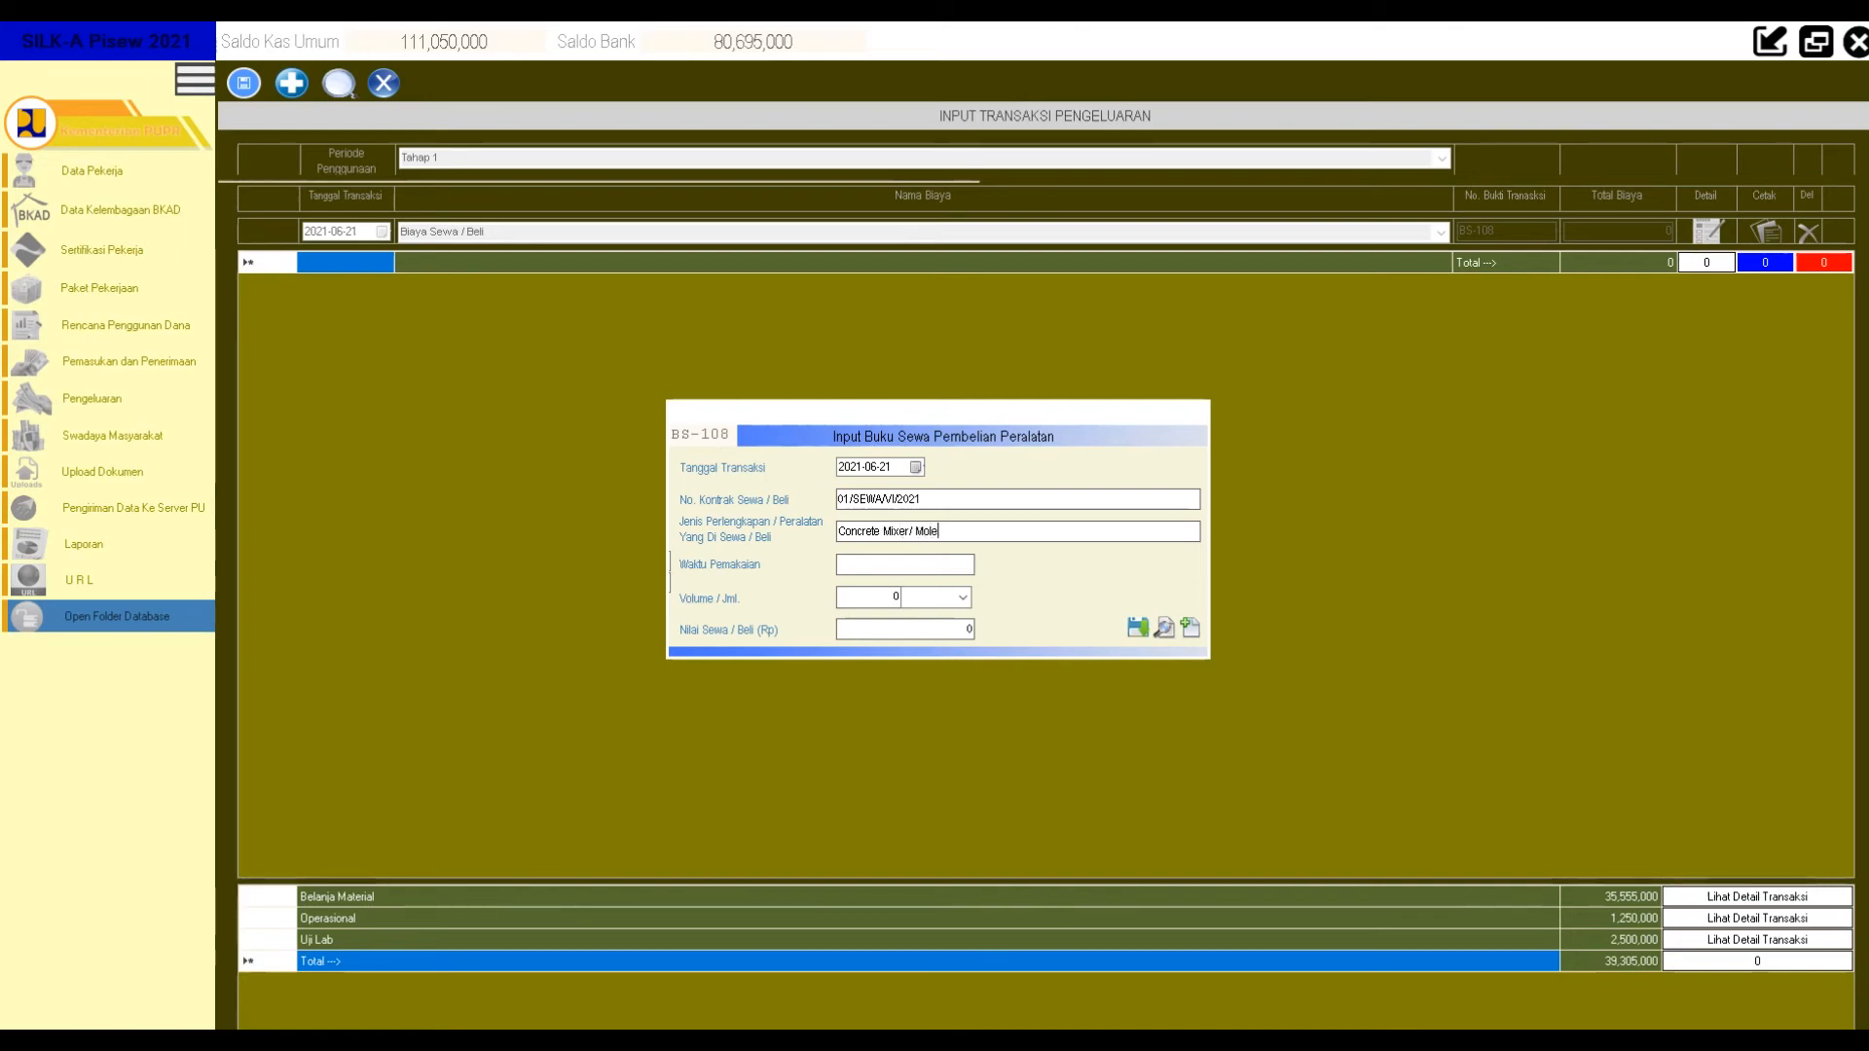
pyautogui.write('n')
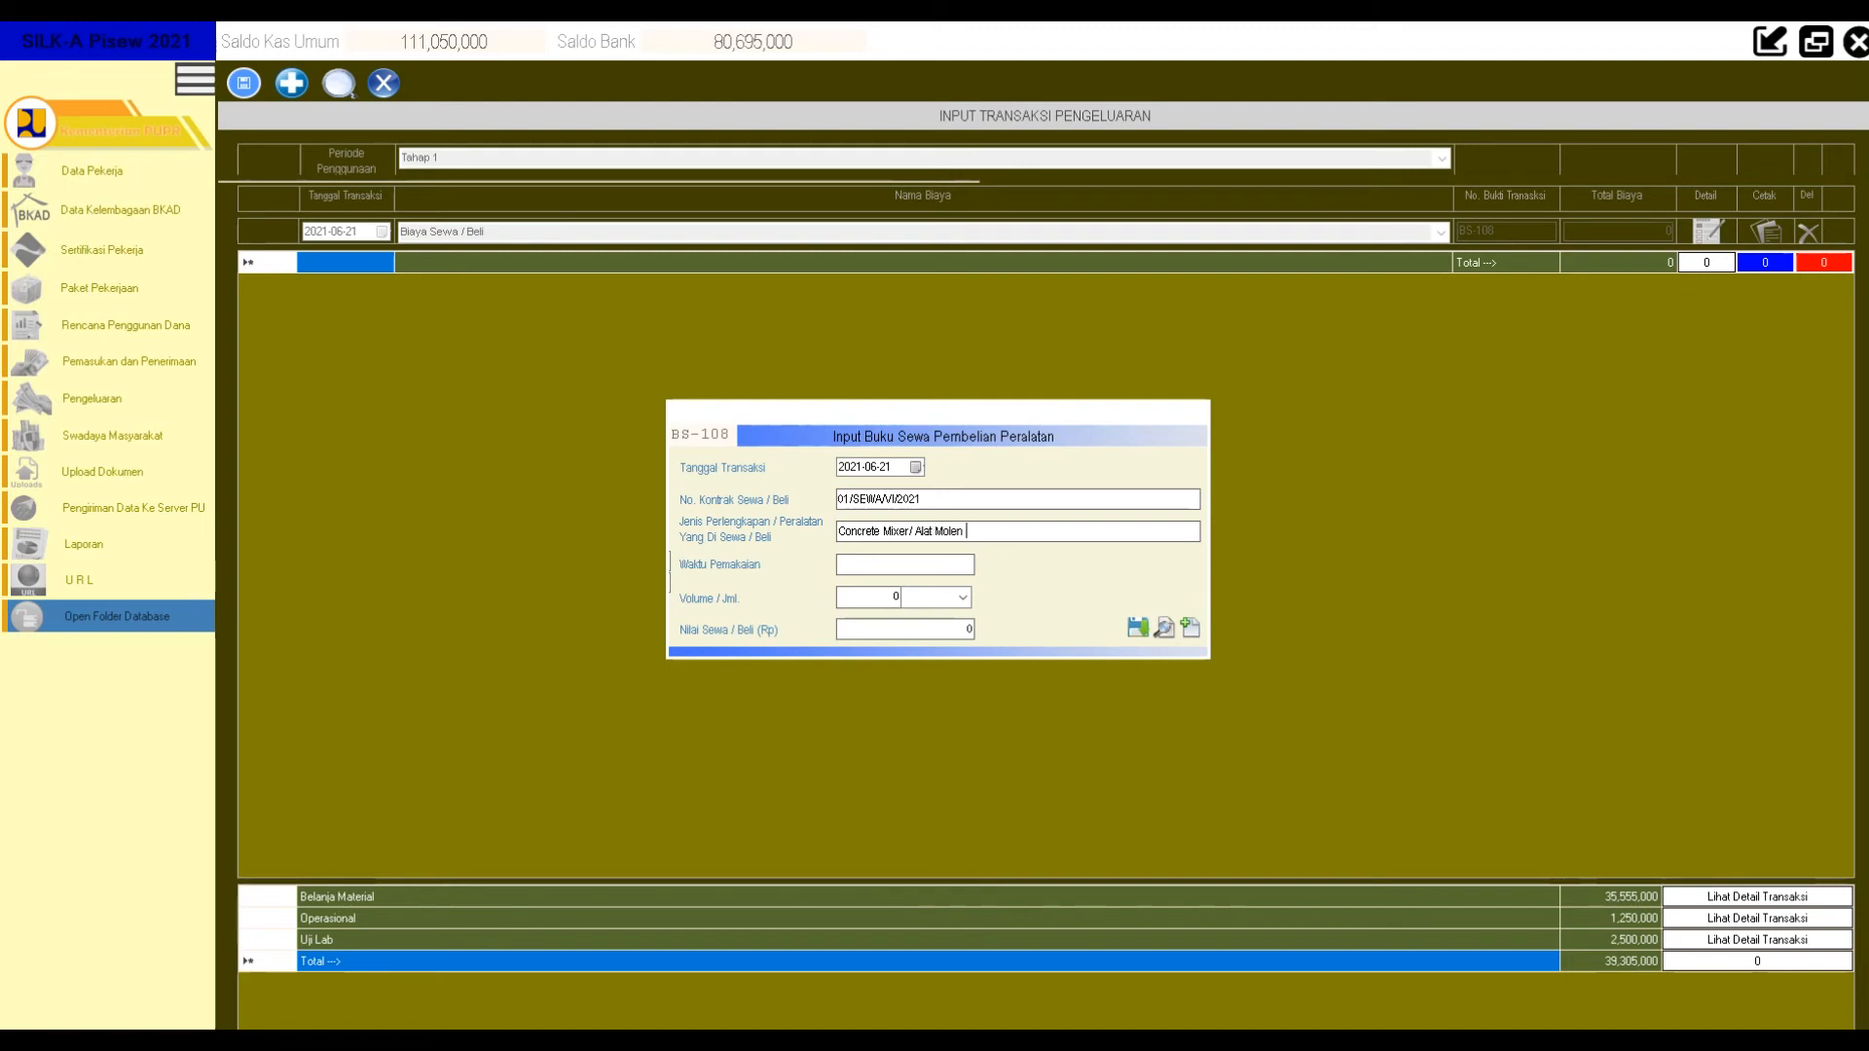
pyautogui.write('Alat  350')
pyautogui.press('BackSpace')
pyautogui.press('BackSpace')
pyautogui.write(',')
pyautogui.press('BackSpace')
pyautogui.write('50 kg')
pyautogui.press('BackSpace')
pyautogui.press('BackSpace')
pyautogui.press('BackSpace')
pyautogui.press('BackSpace')
pyautogui.write(',5 m3')
# Set the Waktu Pemakaian to 7 Hari and the volume to 1 Unit.
pyautogui.click(891, 568)
pyautogui.write('7 Ha')
pyautogui.click(883, 600)
pyautogui.write('1')
pyautogui.click(962, 597)
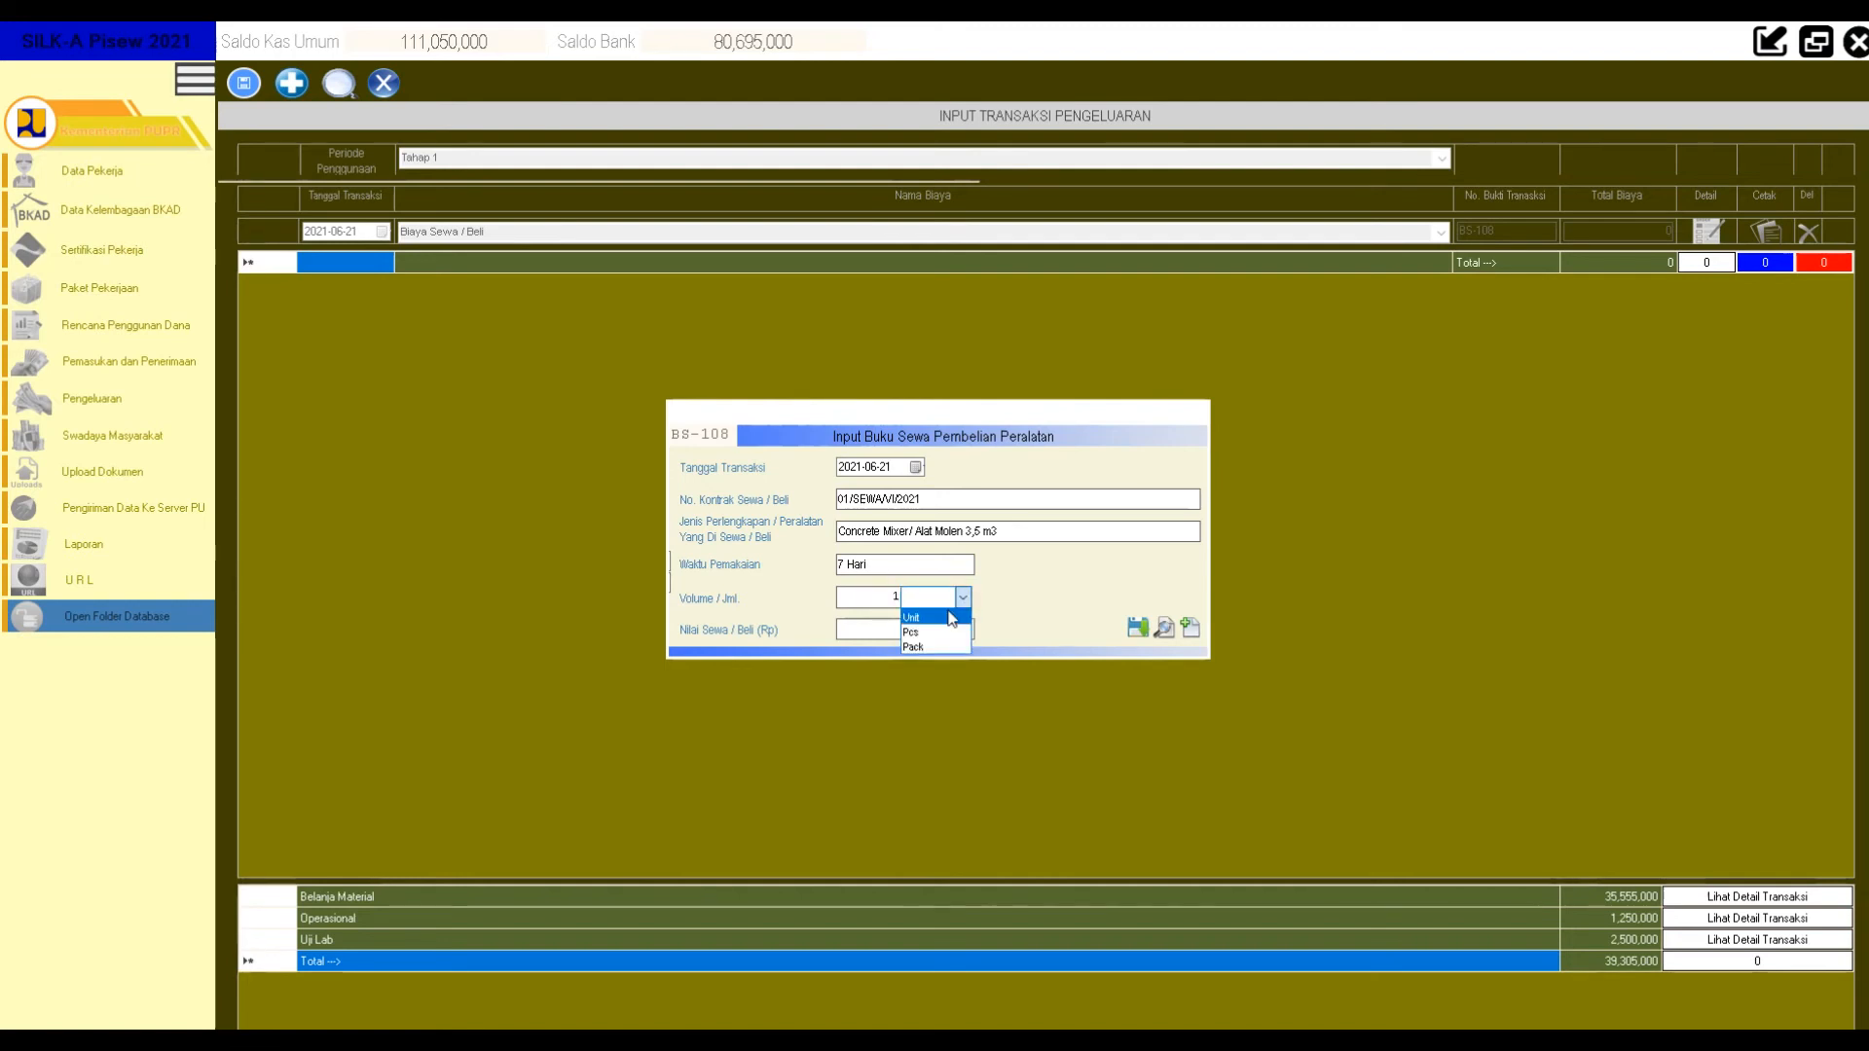
pyautogui.click(951, 618)
# Switch to the Excel workbook and enter the daily rental rate 350000 in cell A5.
pyautogui.moveTo(940, 629); pyautogui.dragTo(1094, 630)
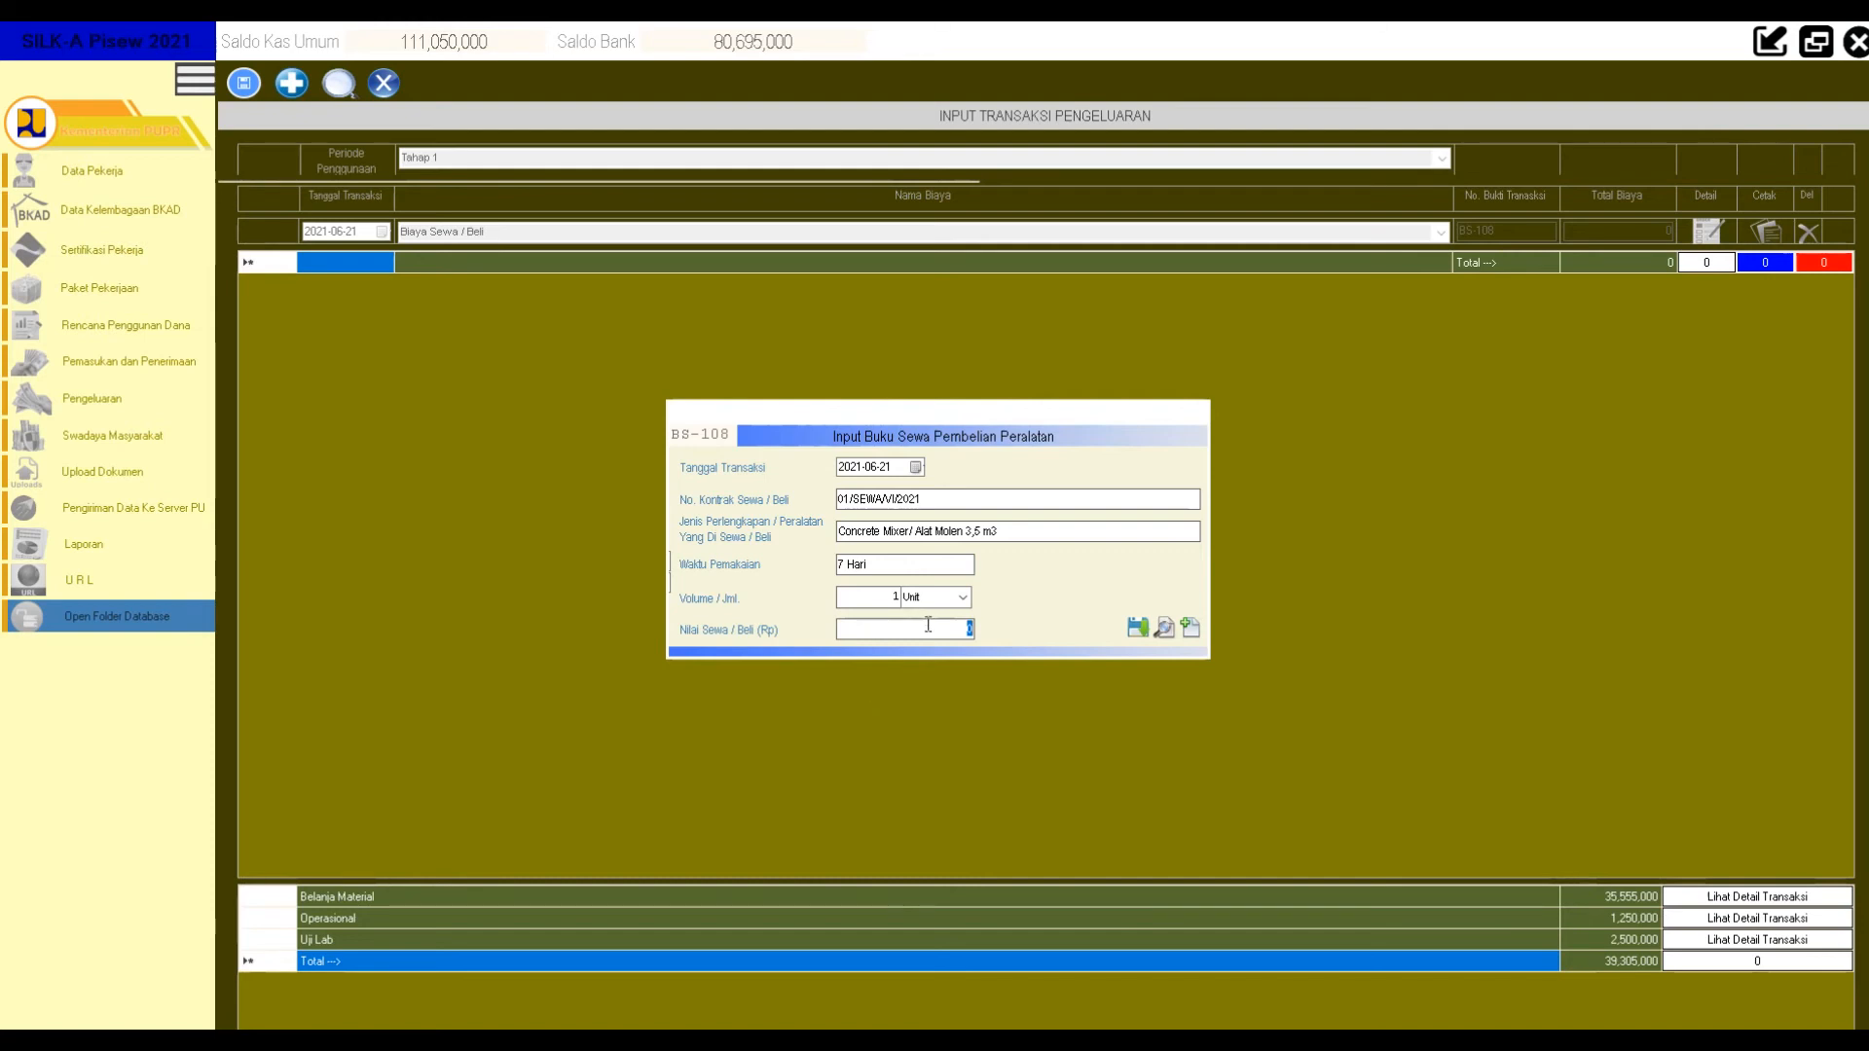
pyautogui.press('super')
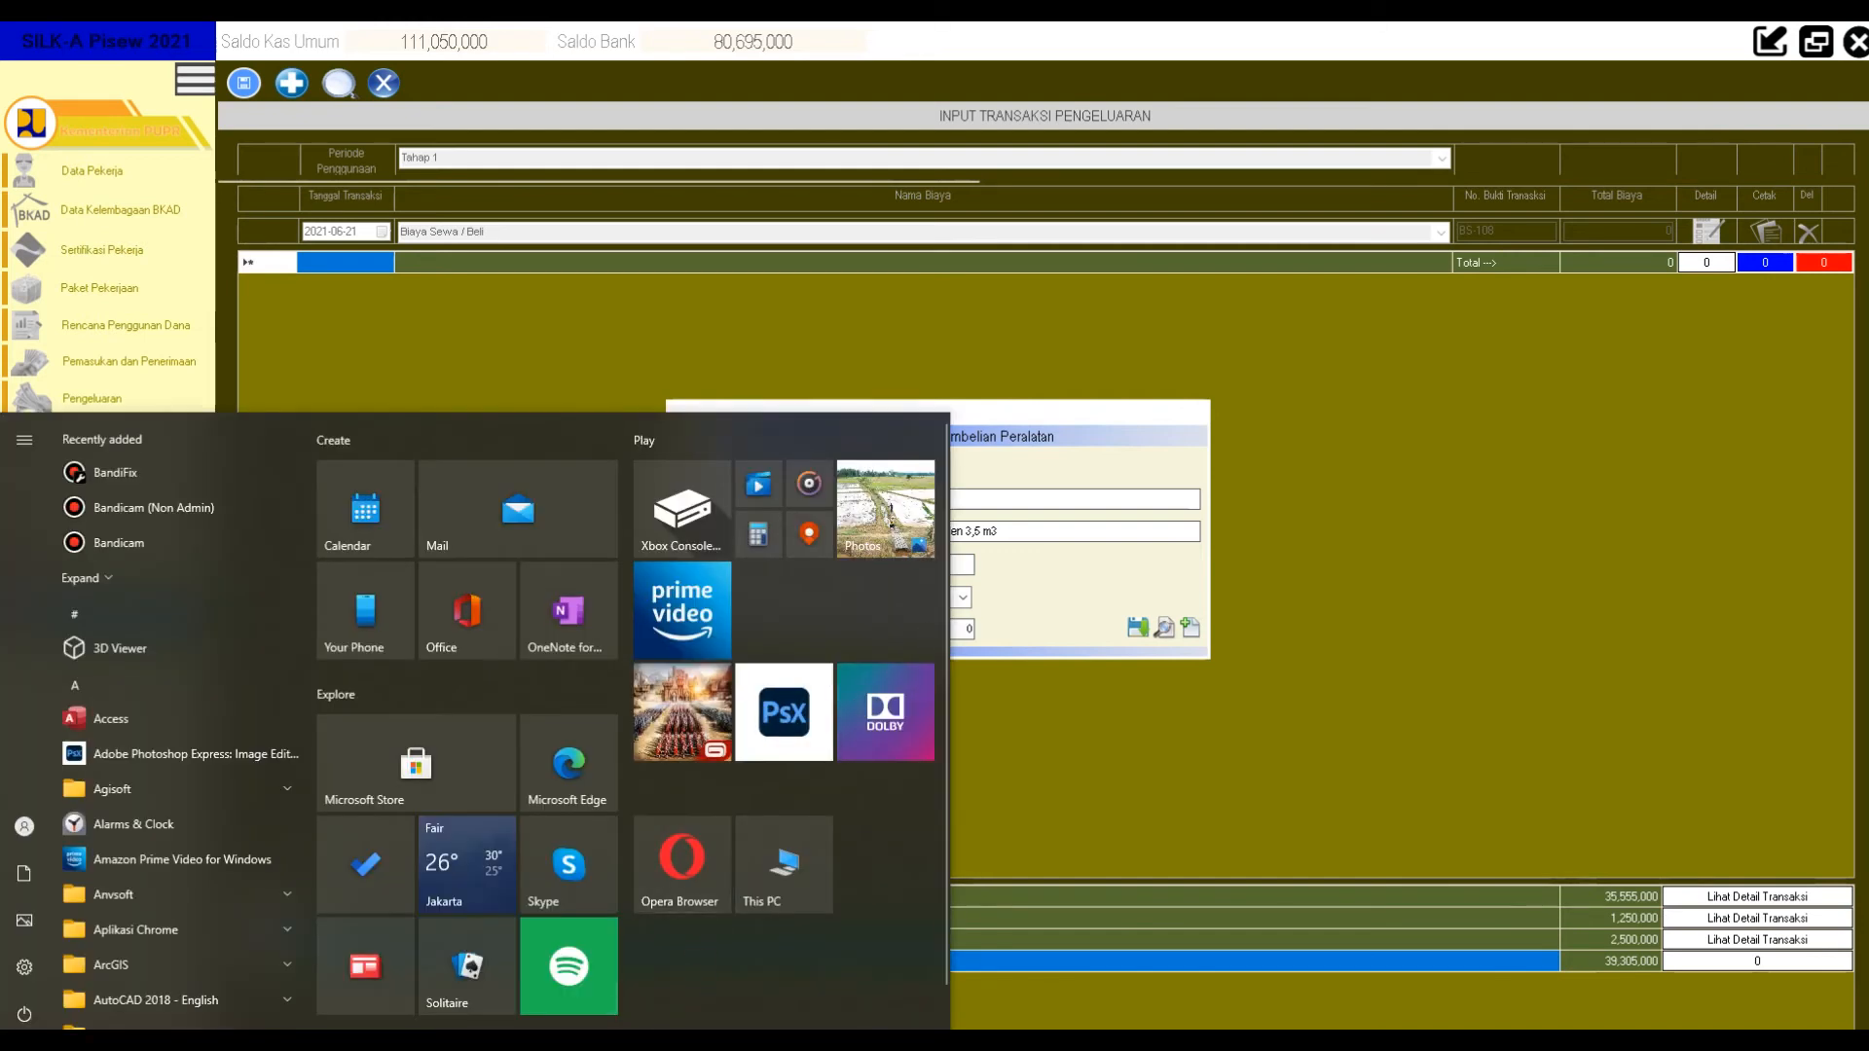
pyautogui.click(816, 1042)
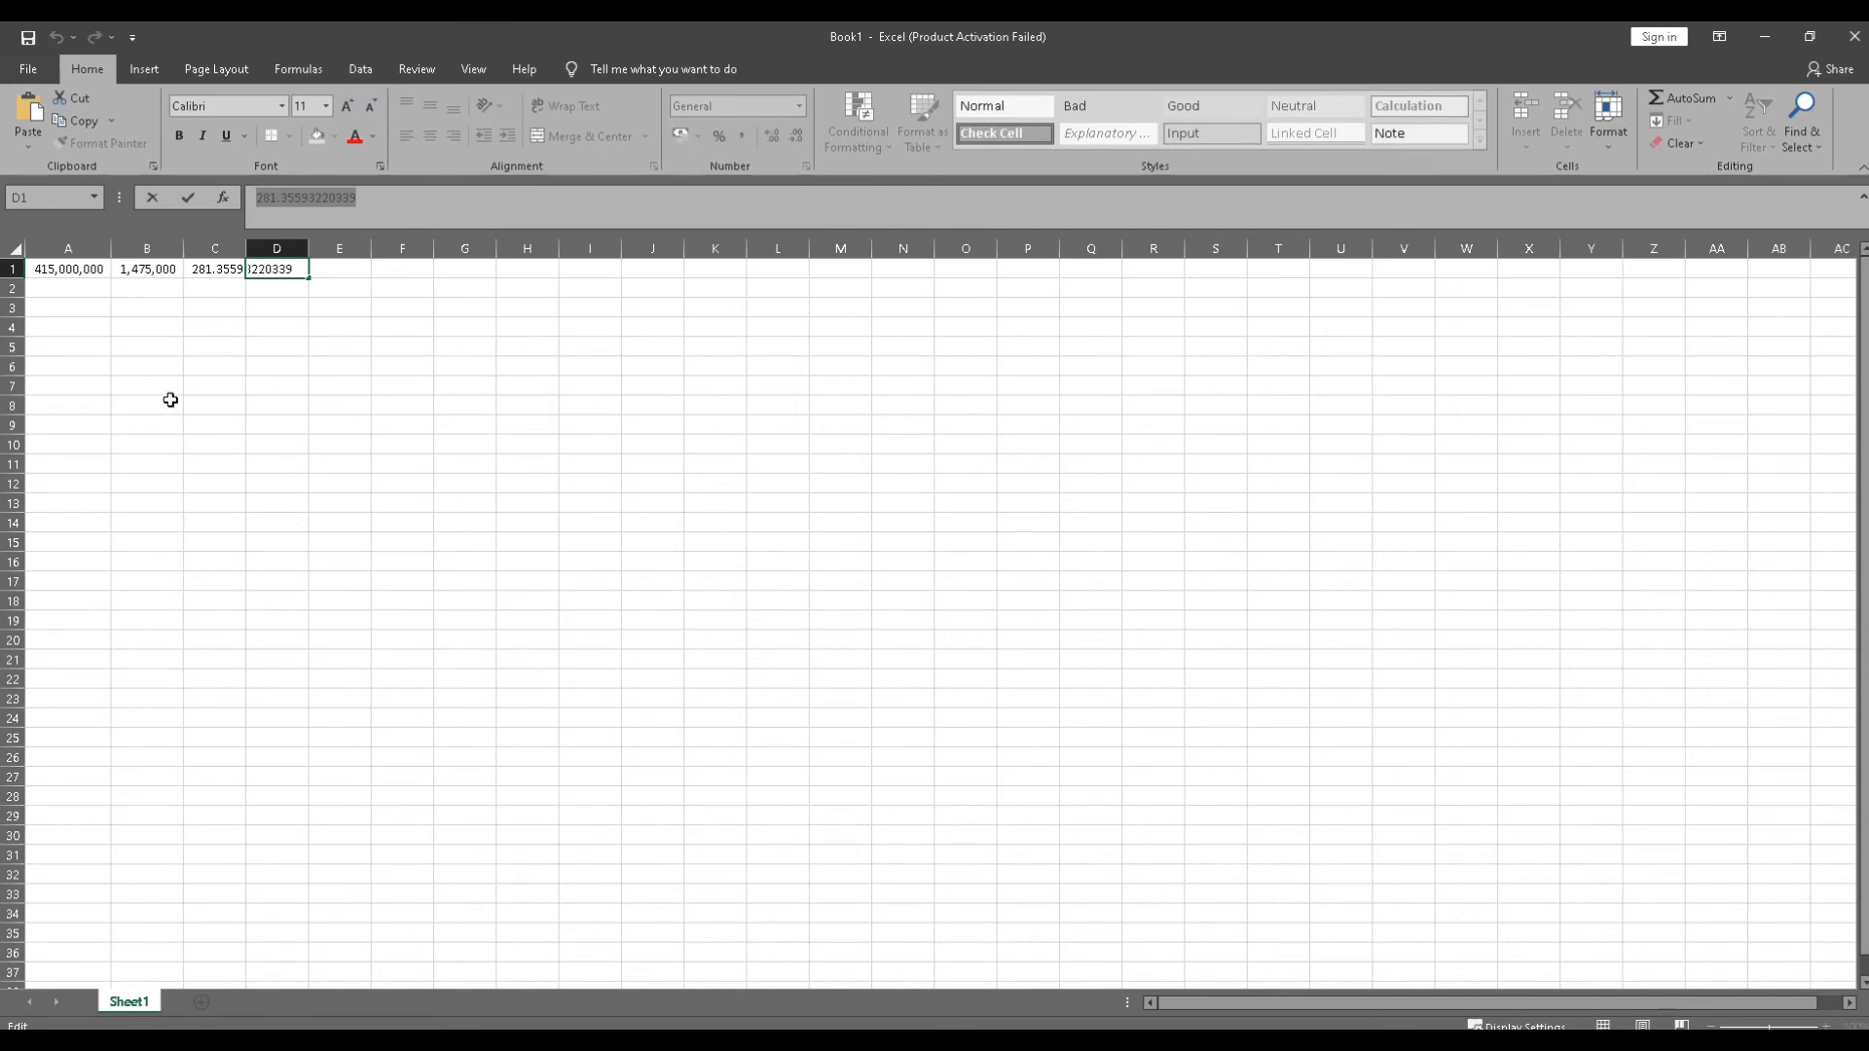
pyautogui.click(73, 342)
pyautogui.write('350')
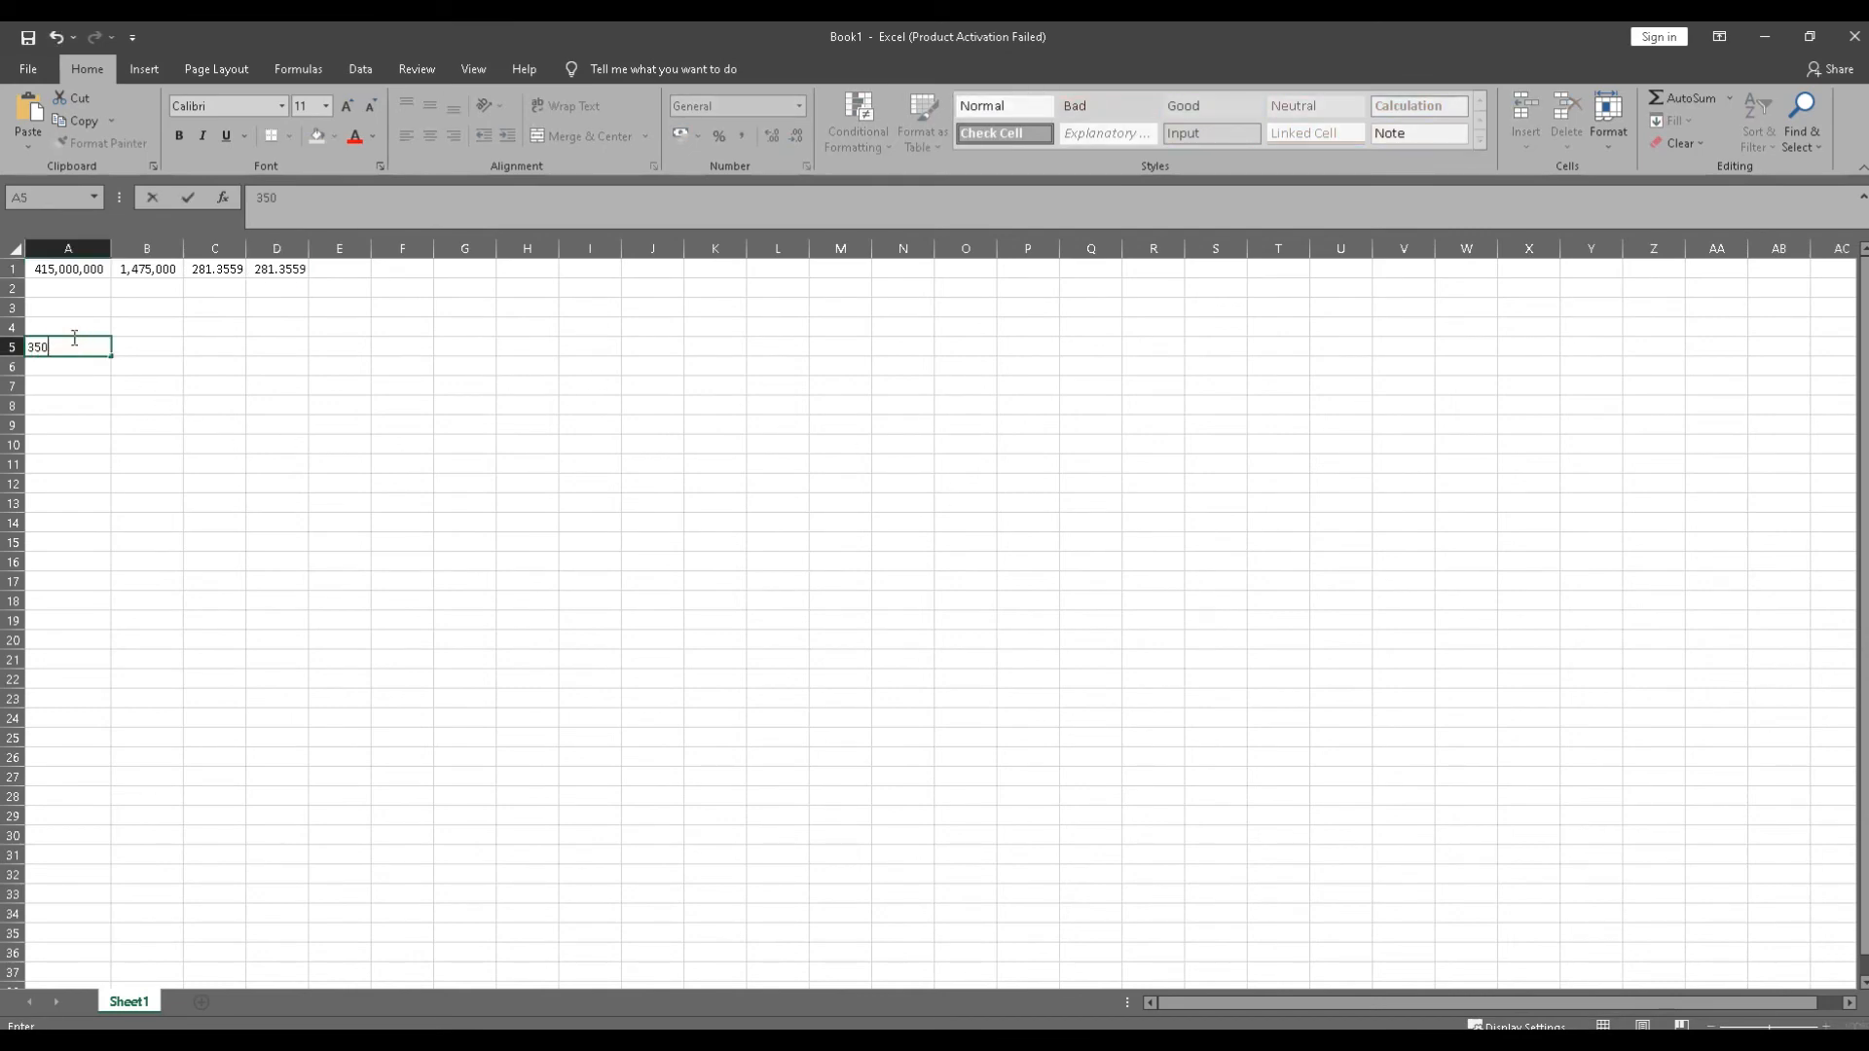
pyautogui.write('000')
pyautogui.press('Tab')
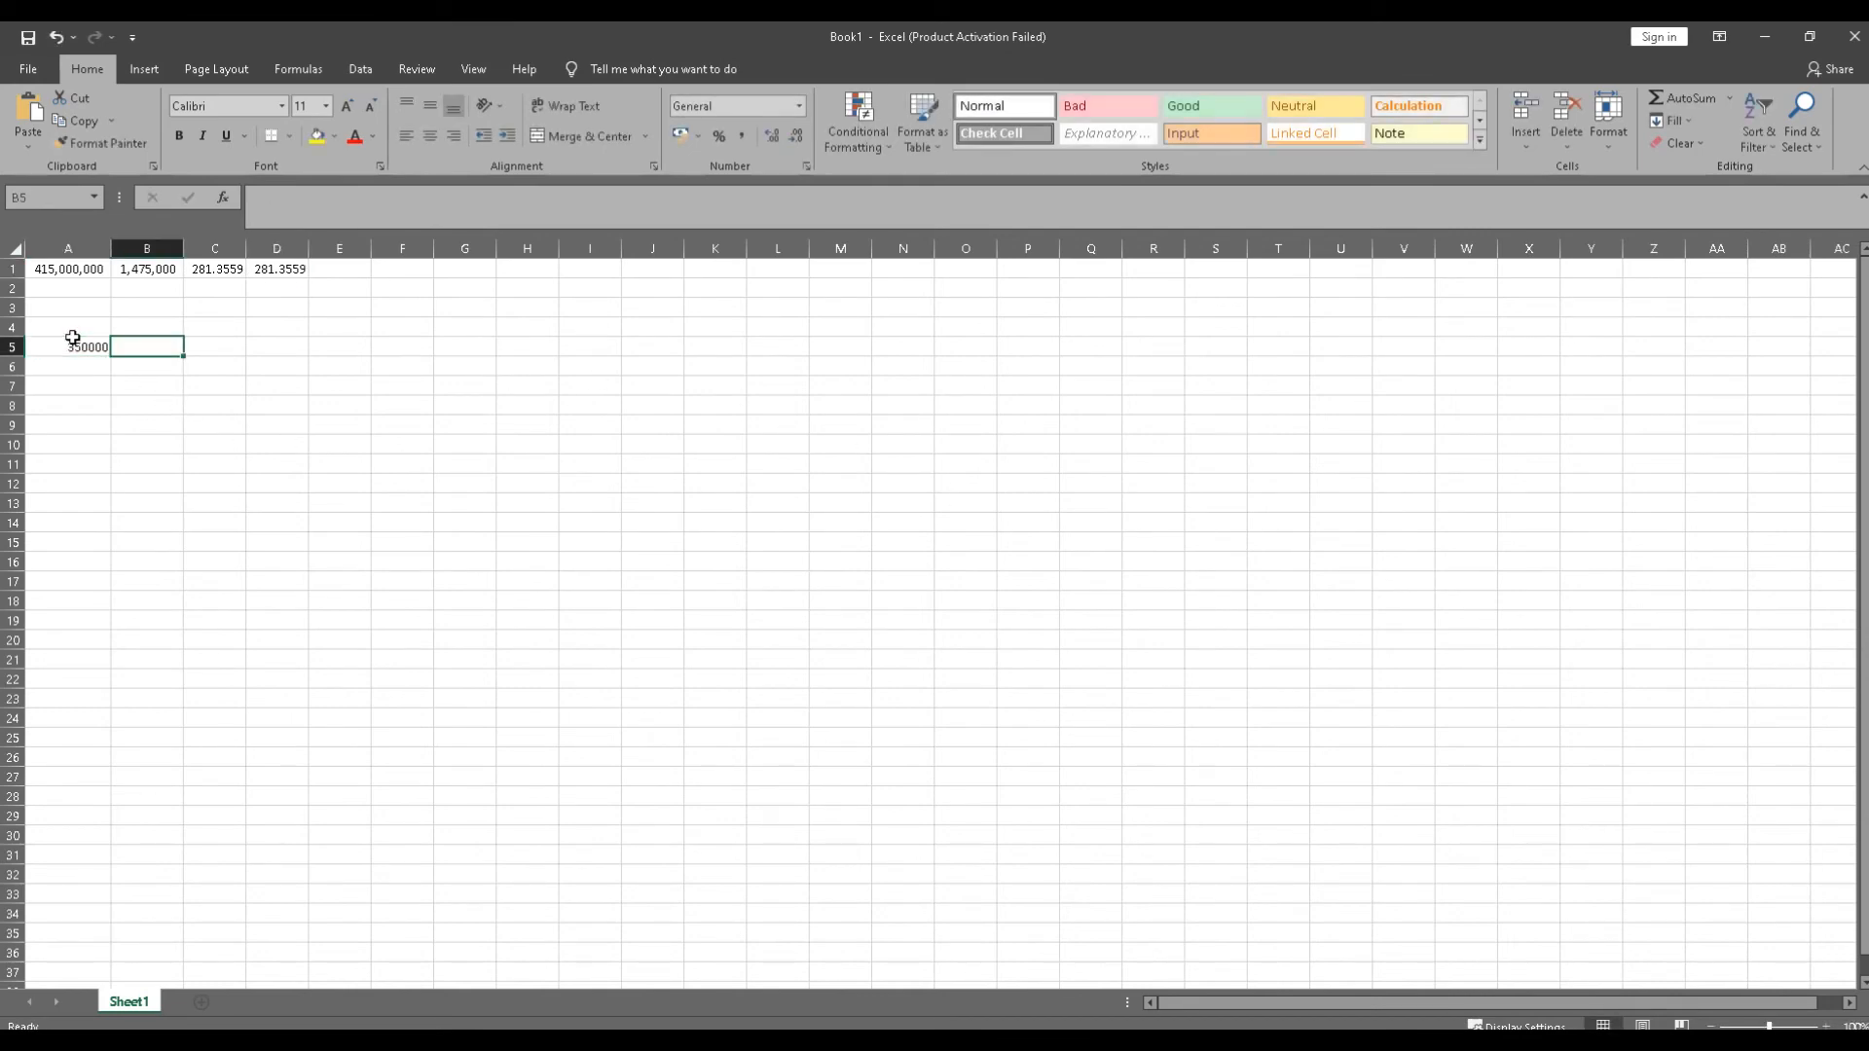
# Enter 7 in cell B5 and multiply the rate by the days with =A5*B5 in C5.
pyautogui.write('7')
pyautogui.press('Tab')
pyautogui.write('=')
pyautogui.click(73, 340)
pyautogui.write('*B5')
pyautogui.press('Tab')
pyautogui.press('Left')
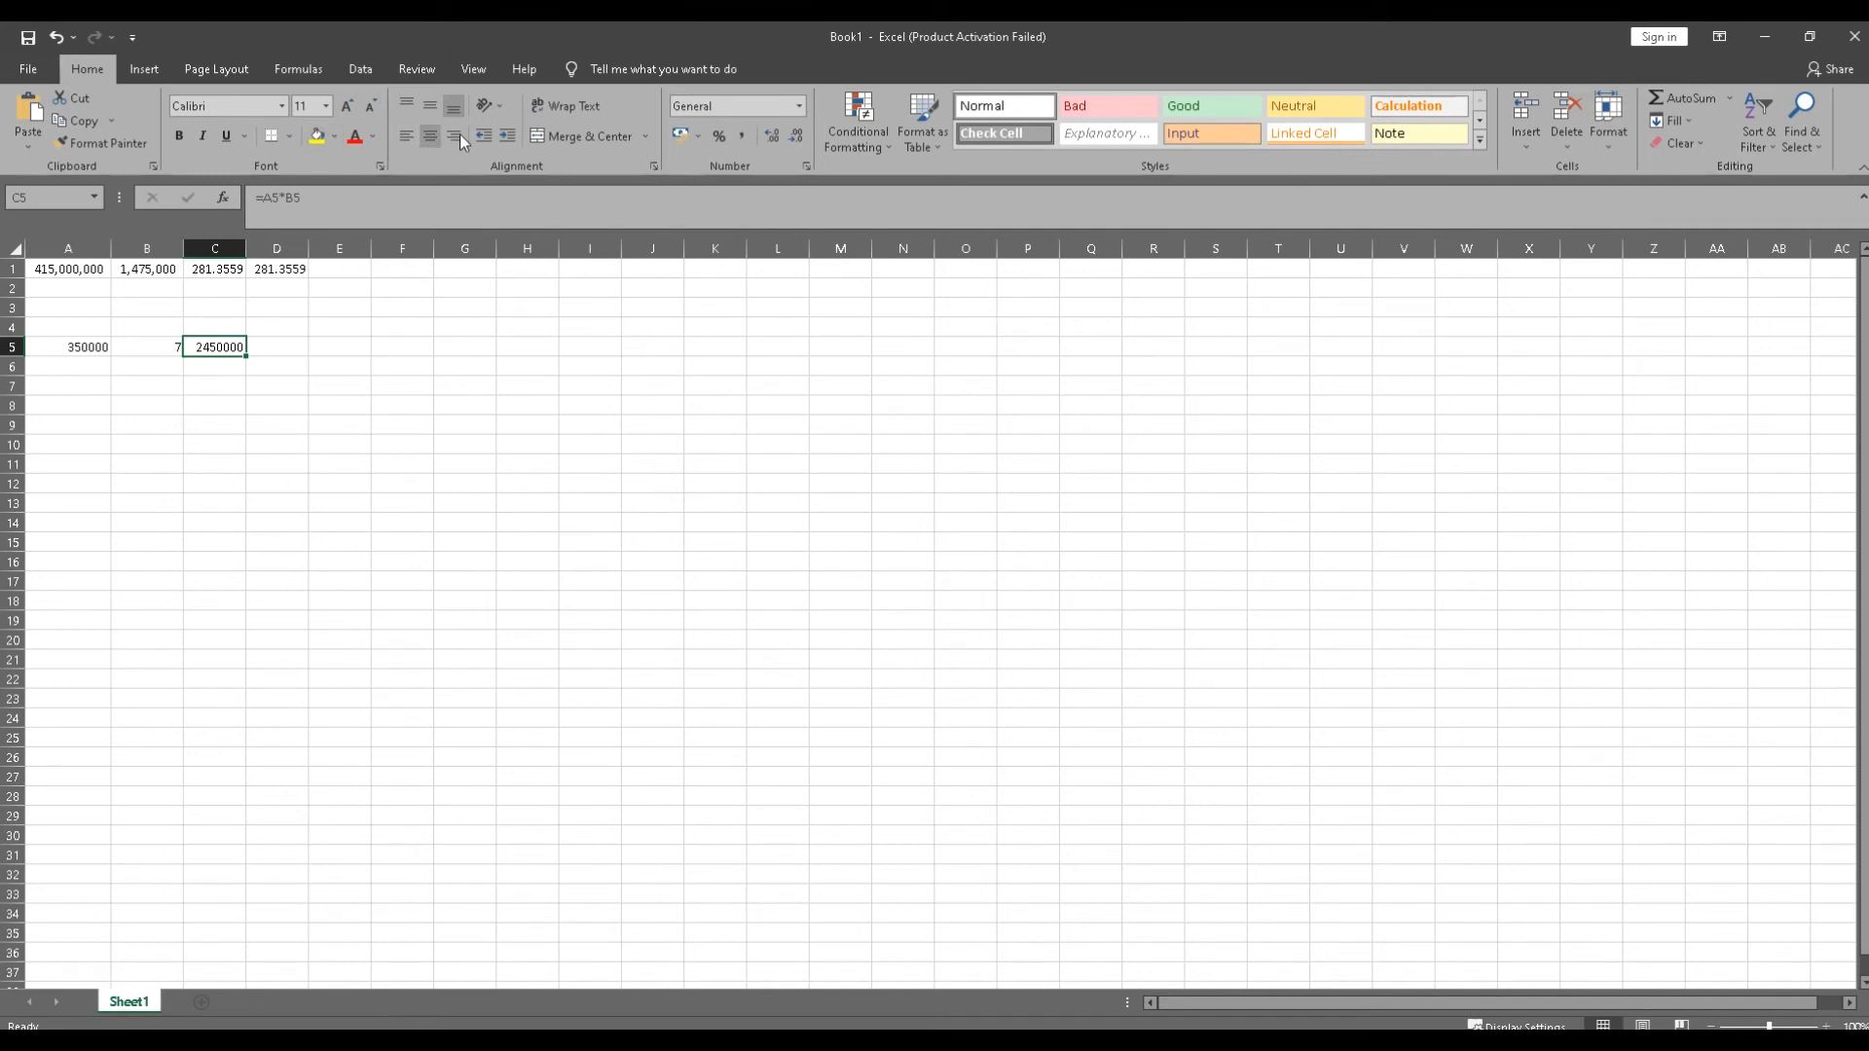
# Apply comma formatting to C5 and paste its result as a plain value into D5.
pyautogui.click(742, 136)
pyautogui.hotkey('ctrl', 'c')
pyautogui.rightClick(232, 356)
pyautogui.click(284, 357)
pyautogui.rightClick(287, 350)
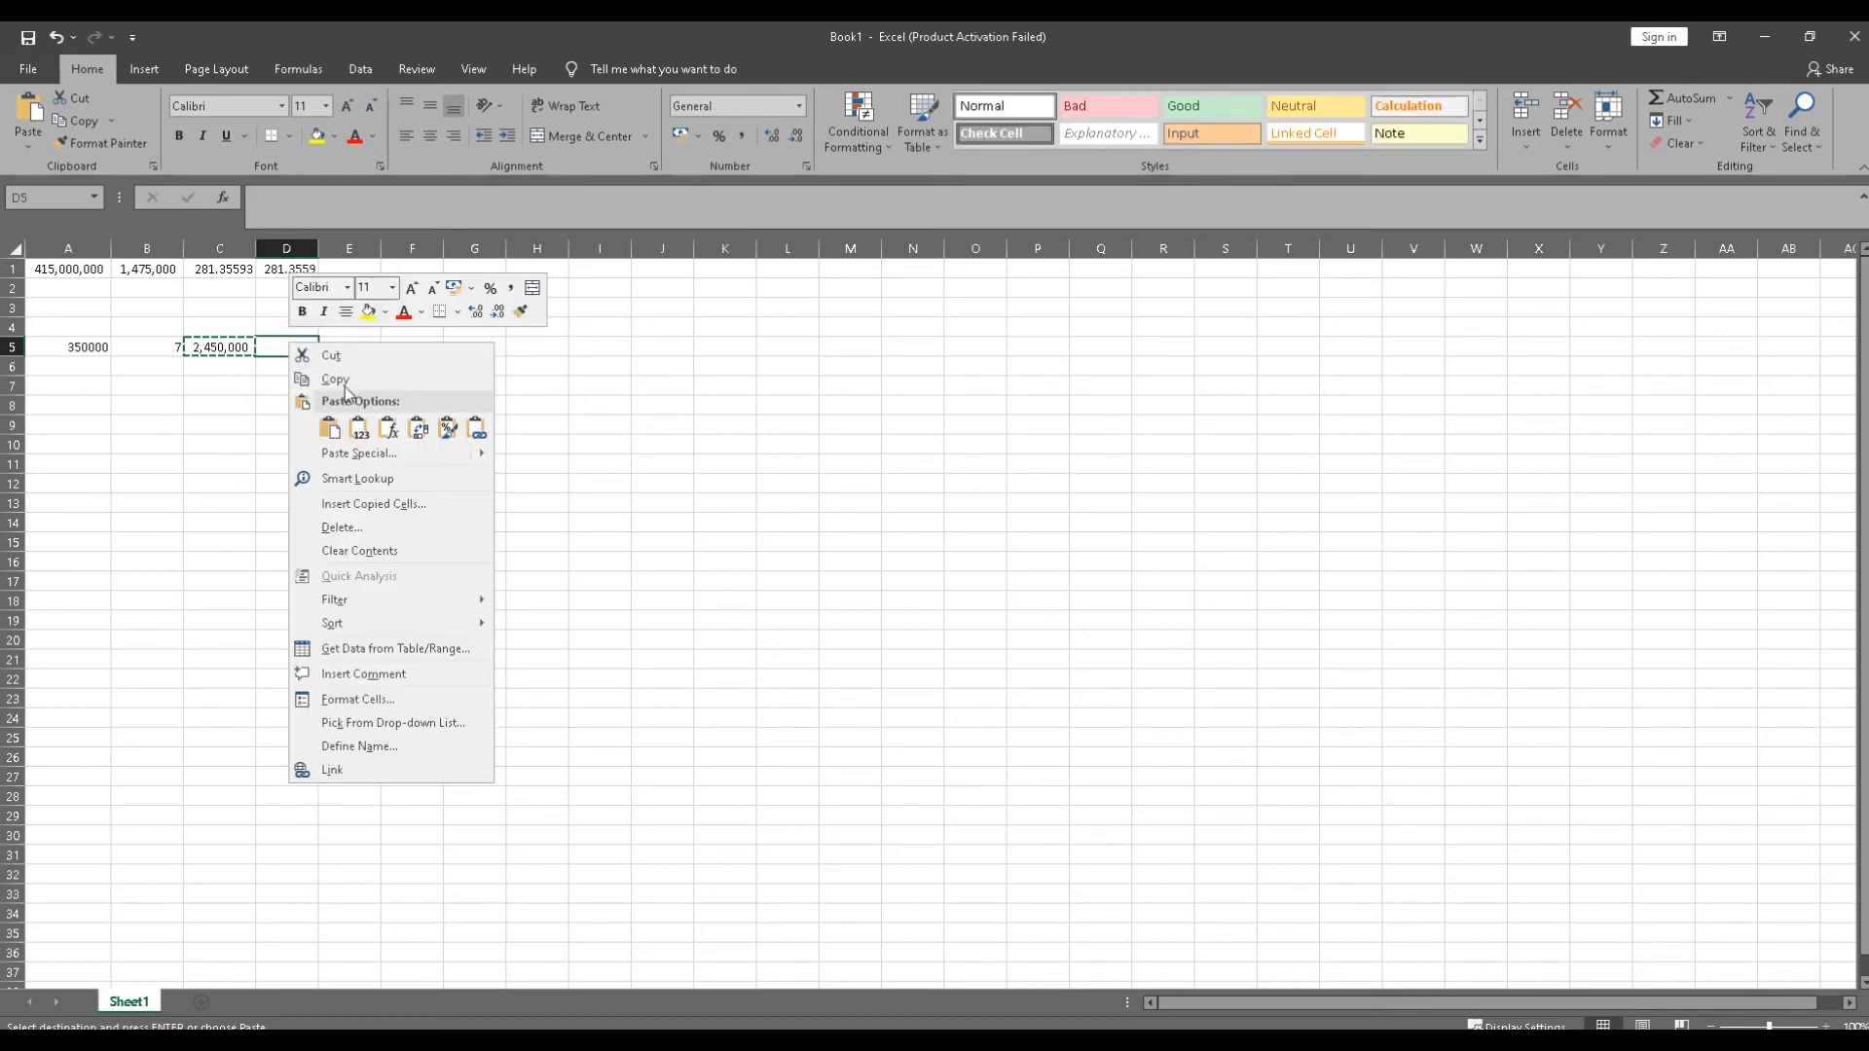
pyautogui.click(359, 429)
# Copy 2450000 from D5 and paste it as the Nilai Sewa / Beli in the SILK-A Pisew 2021 BS-108 form.
pyautogui.moveTo(342, 198); pyautogui.dragTo(170, 195)
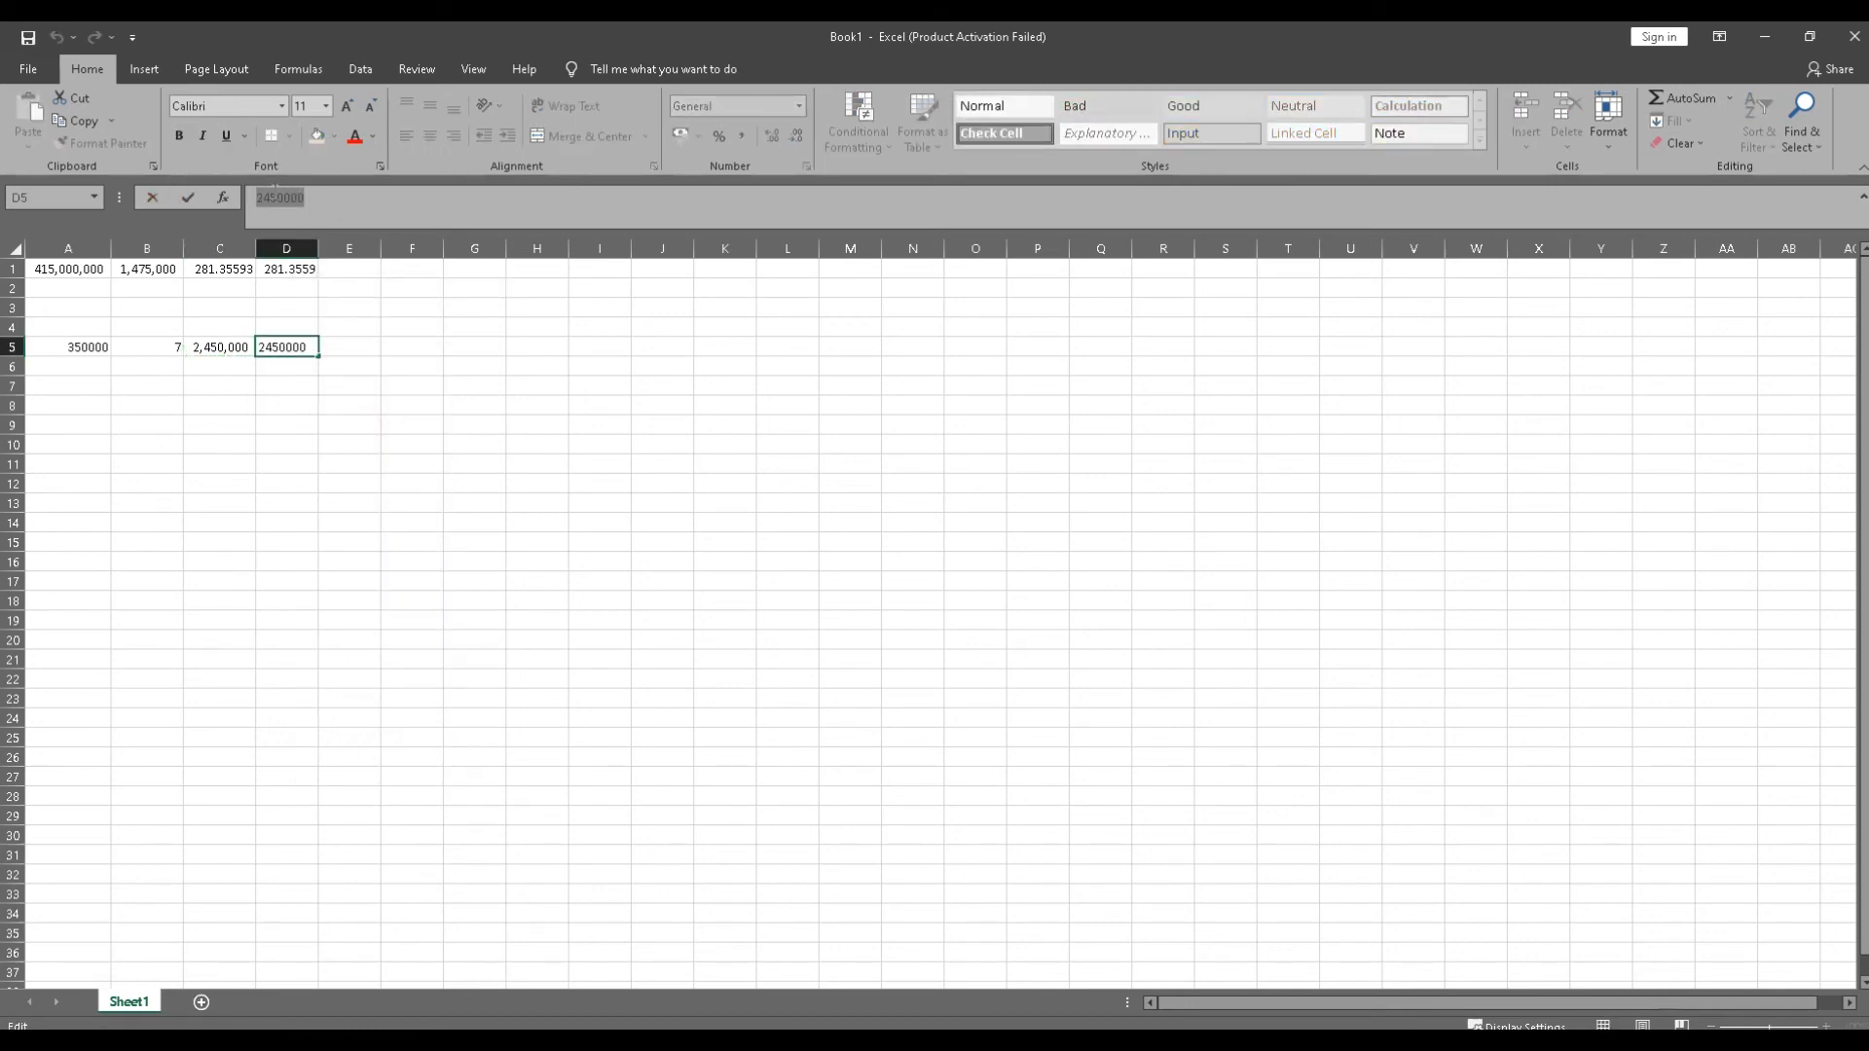
pyautogui.rightClick(274, 188)
pyautogui.click(331, 229)
pyautogui.click(601, 1041)
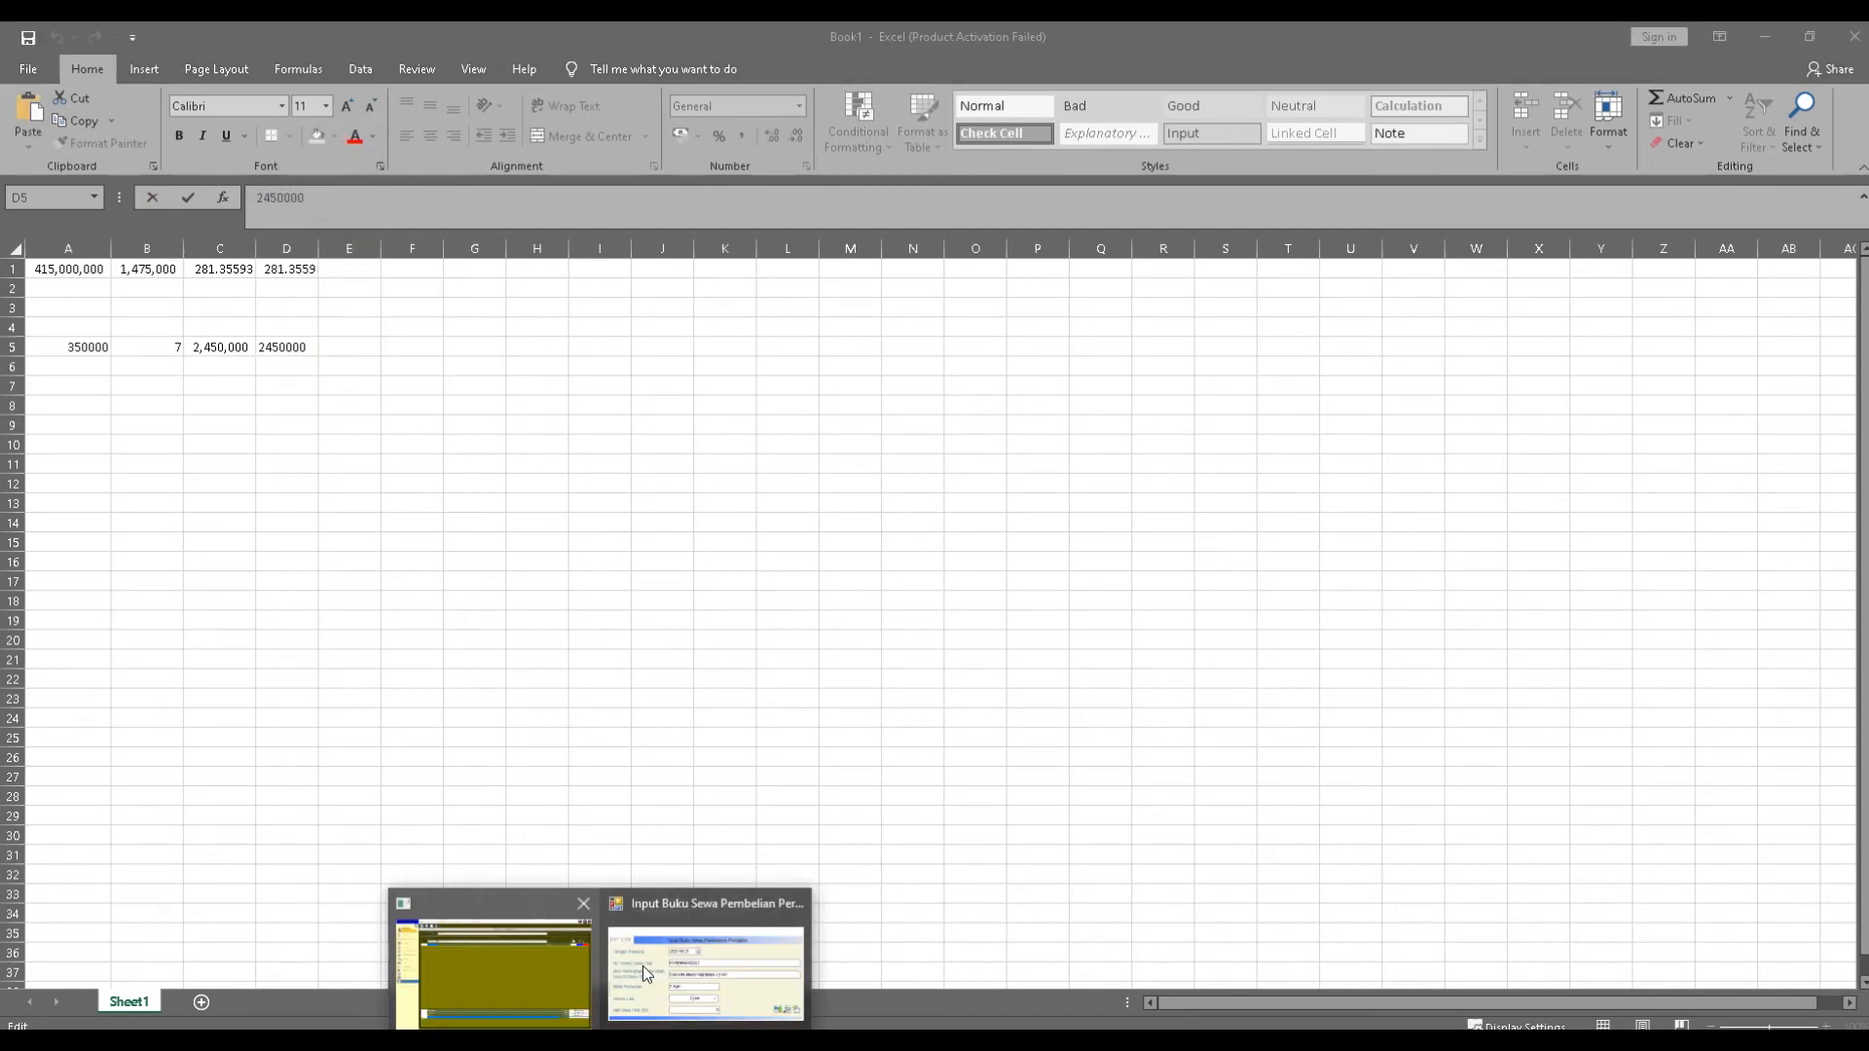
pyautogui.click(696, 963)
pyautogui.click(601, 1041)
pyautogui.click(559, 999)
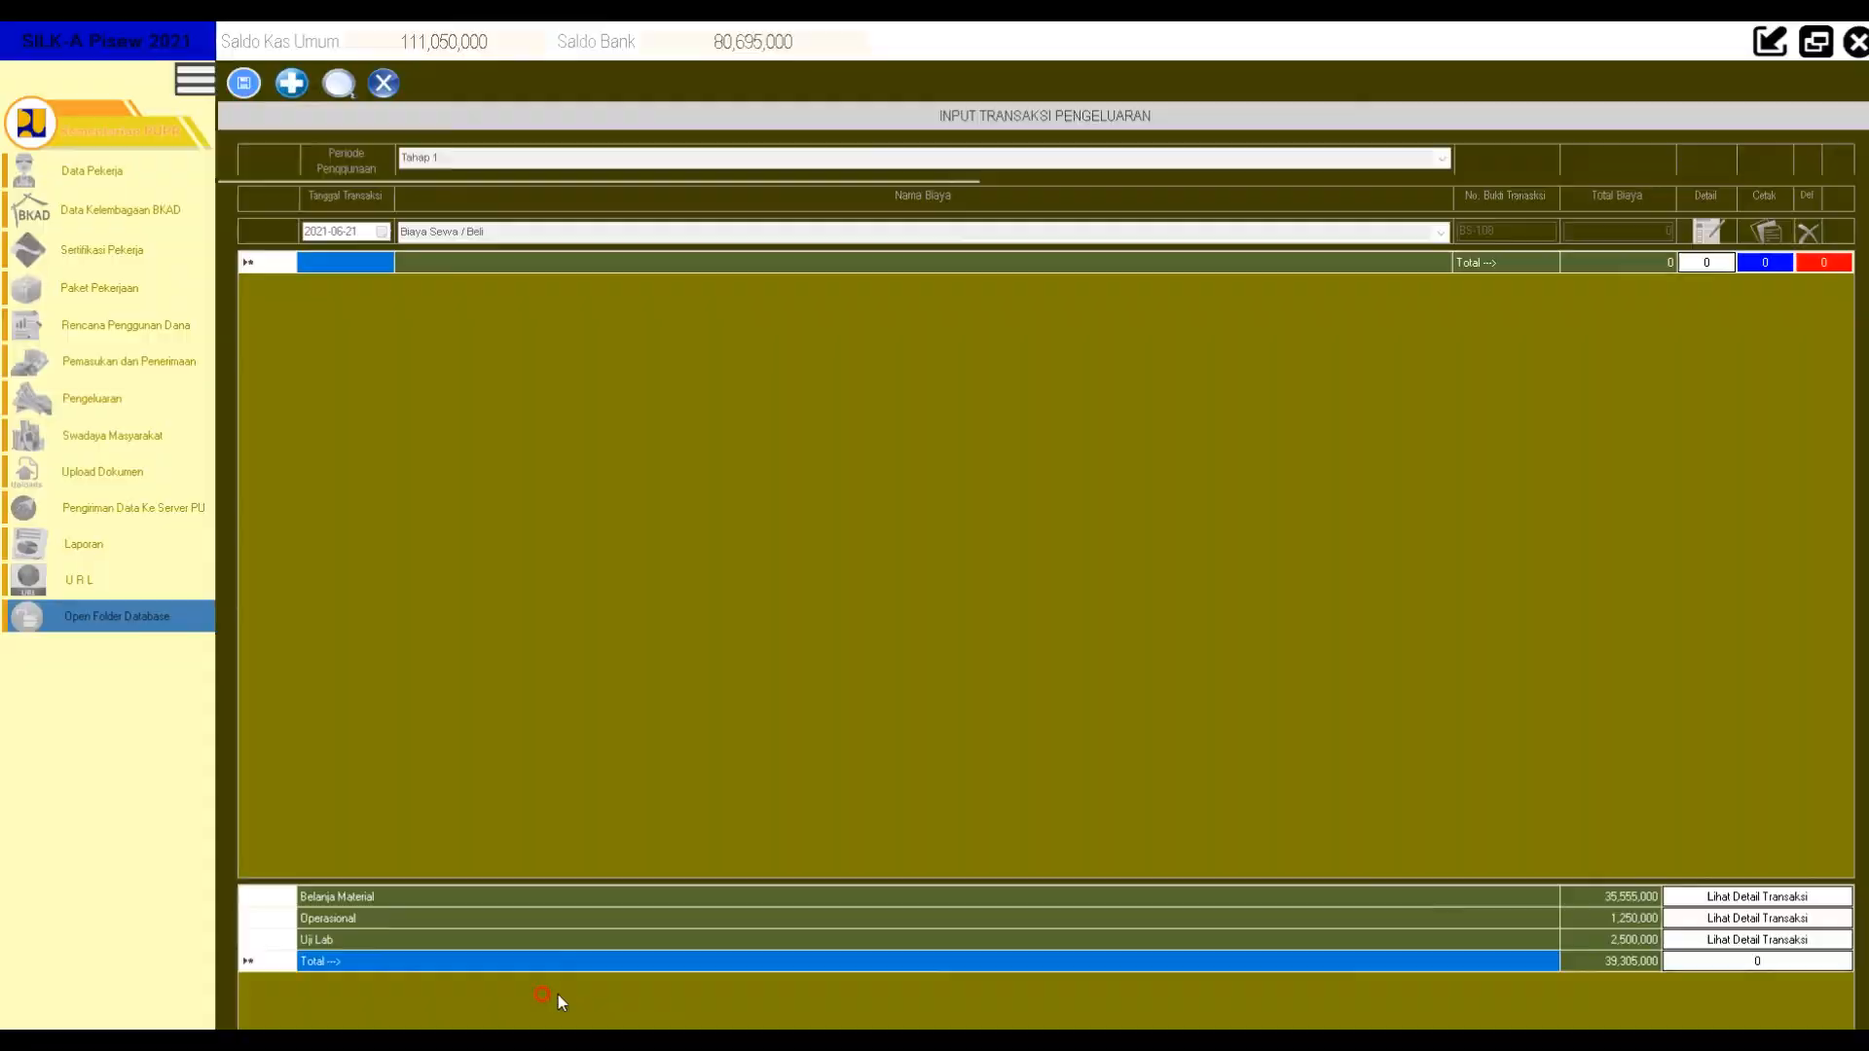
pyautogui.press('super')
pyautogui.moveTo(602, 1041)
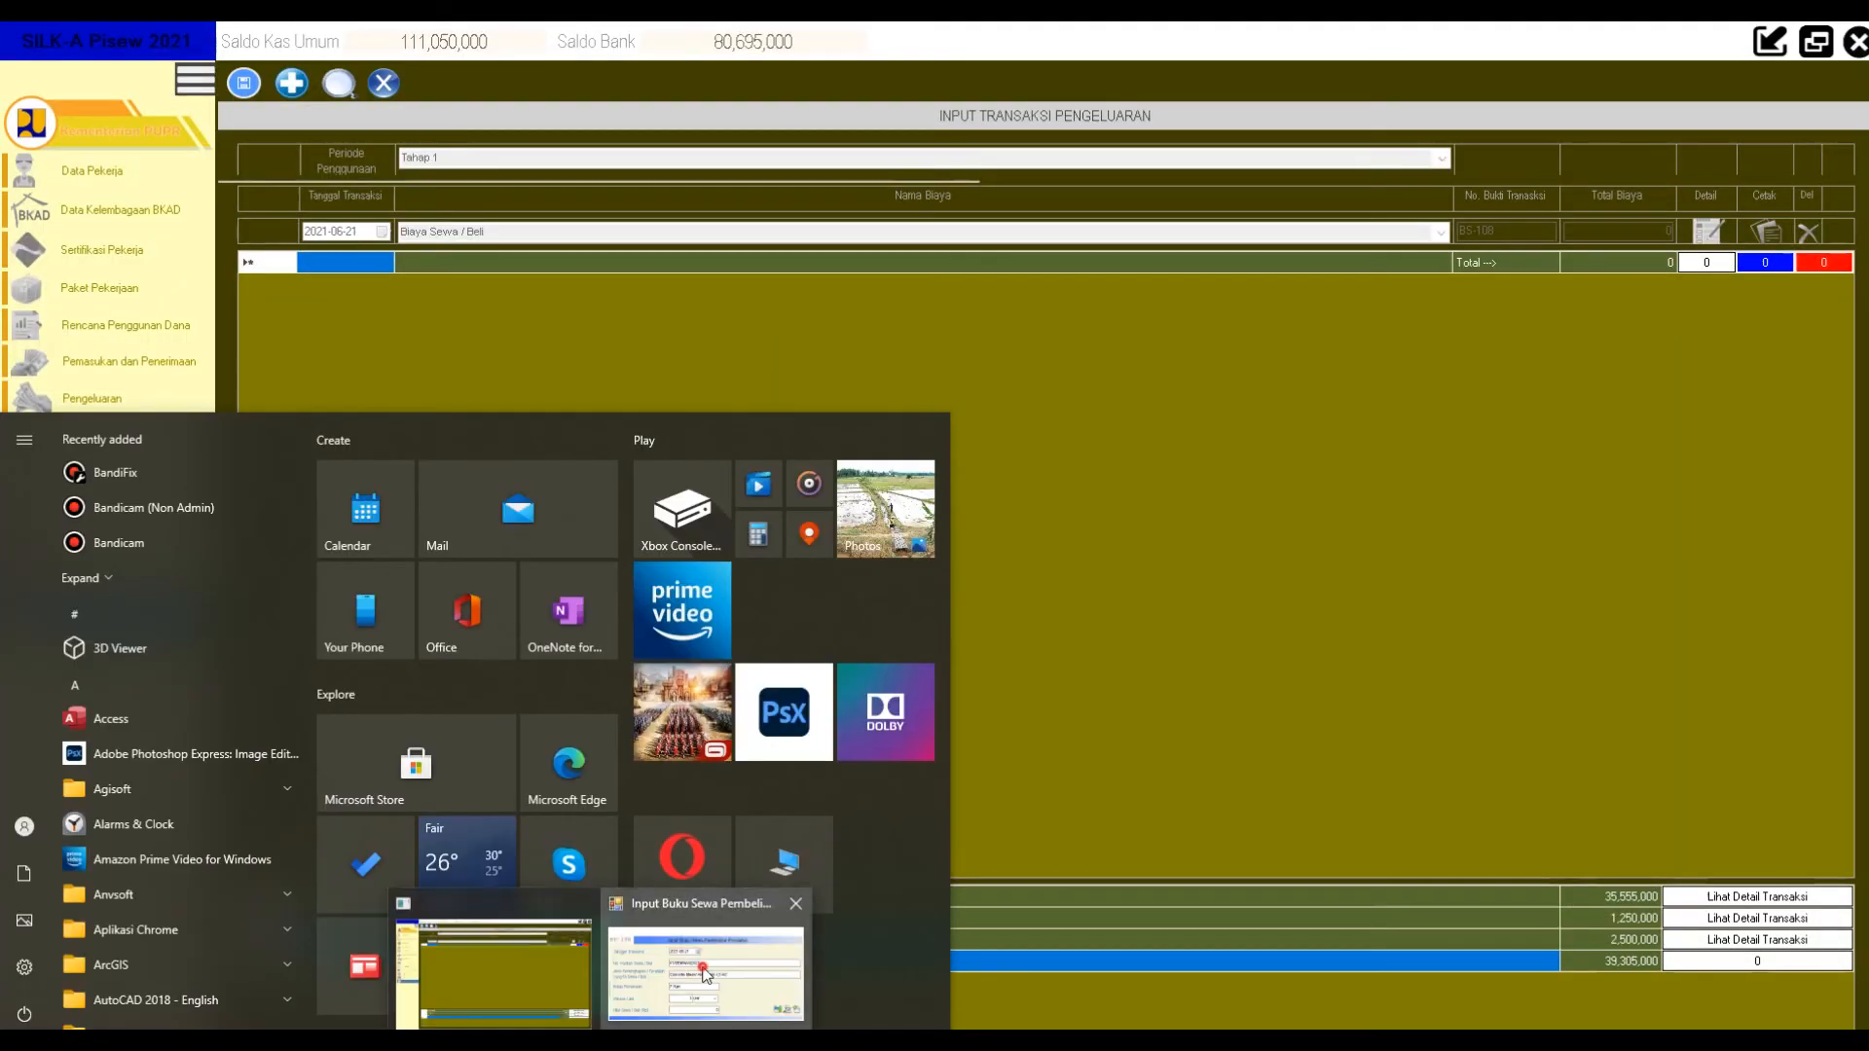
pyautogui.click(695, 973)
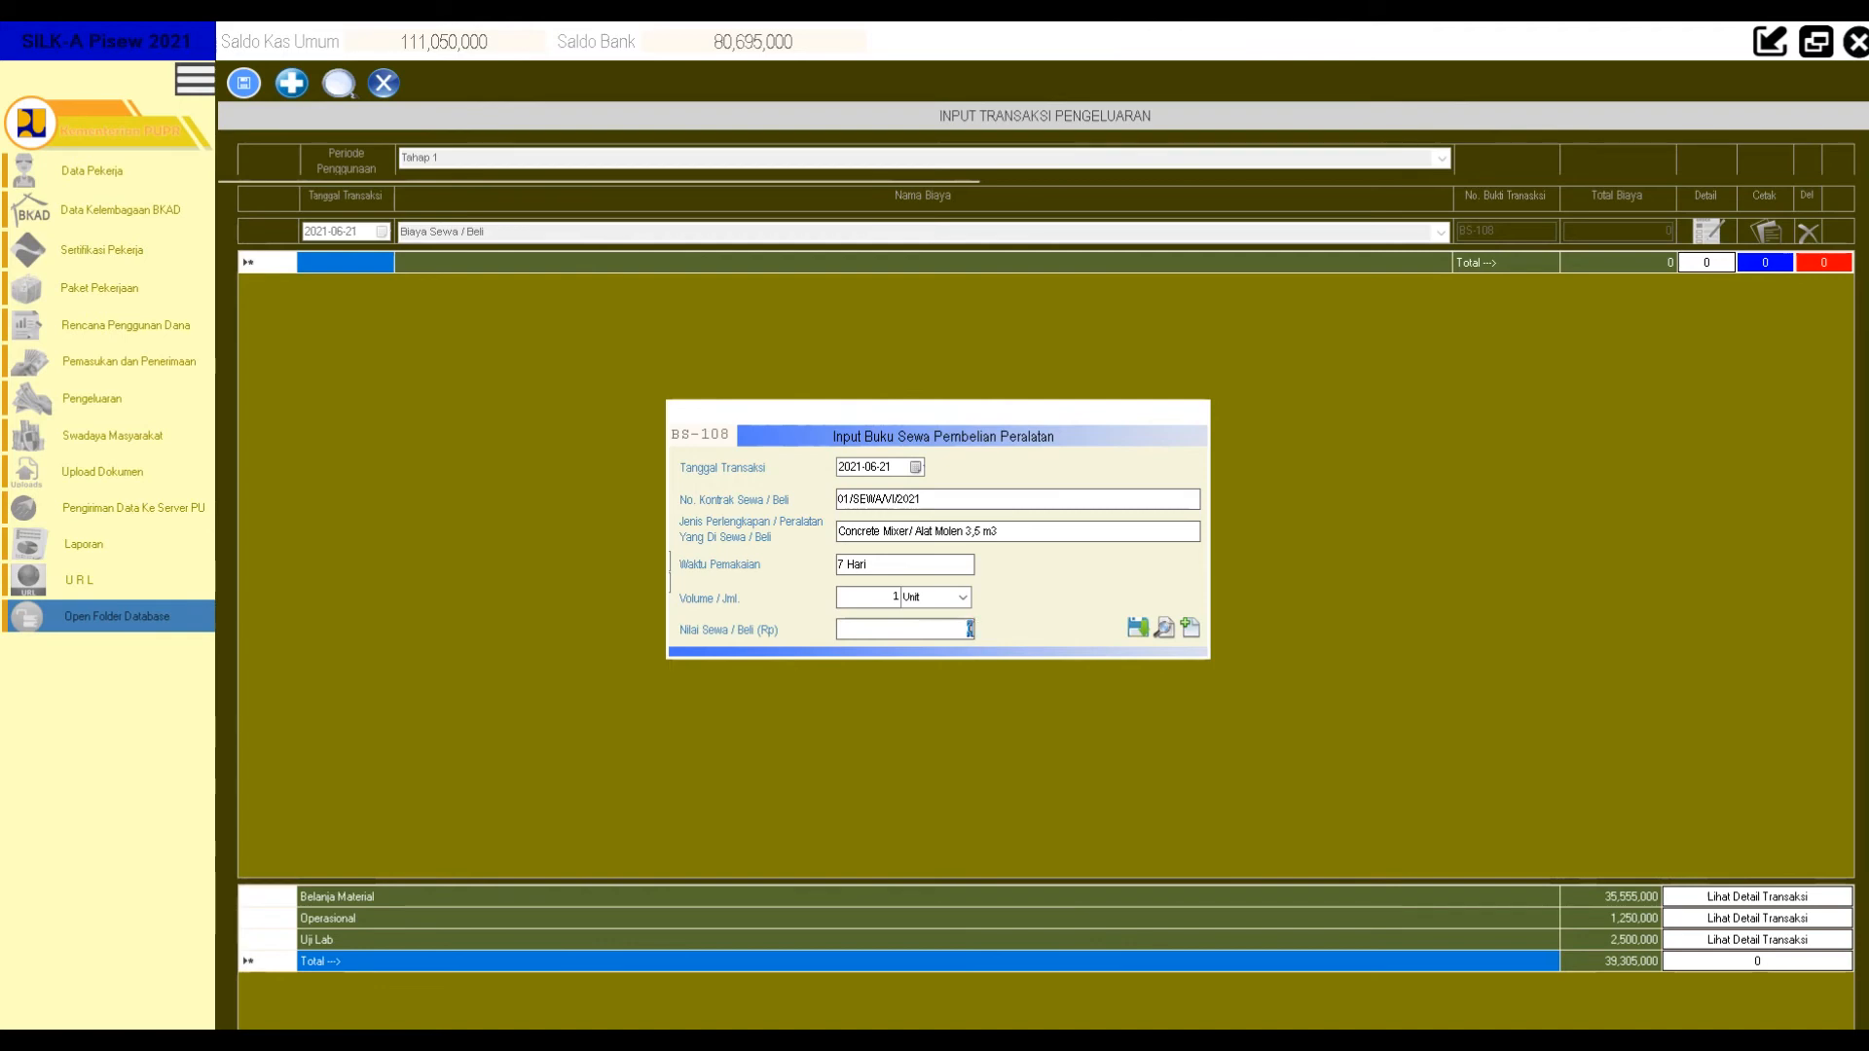
pyautogui.rightClick(968, 628)
pyautogui.click(1017, 712)
# Append "Rp. 350.000/hari" to the rented equipment's description and save the BS-108 expense.
pyautogui.click(919, 570)
pyautogui.click(1024, 533)
pyautogui.write('Rp. 350.000/hario')
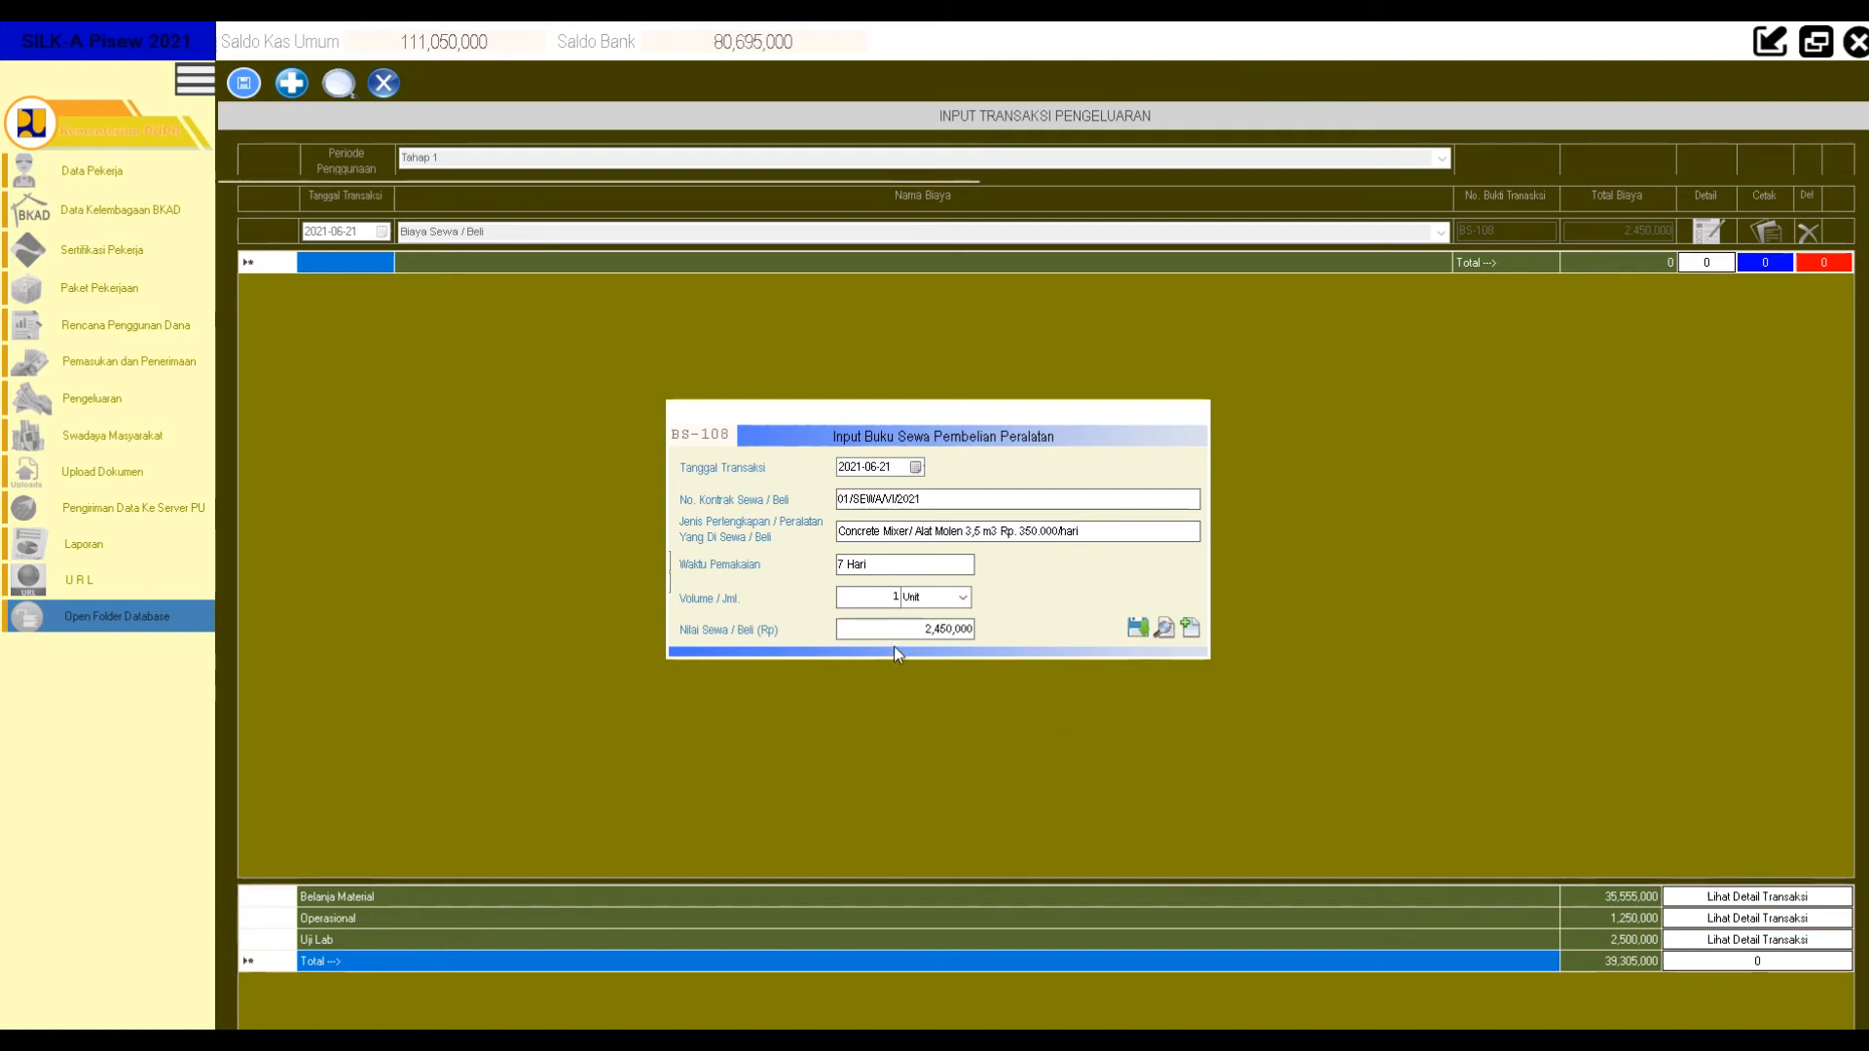
pyautogui.click(1138, 629)
pyautogui.click(930, 593)
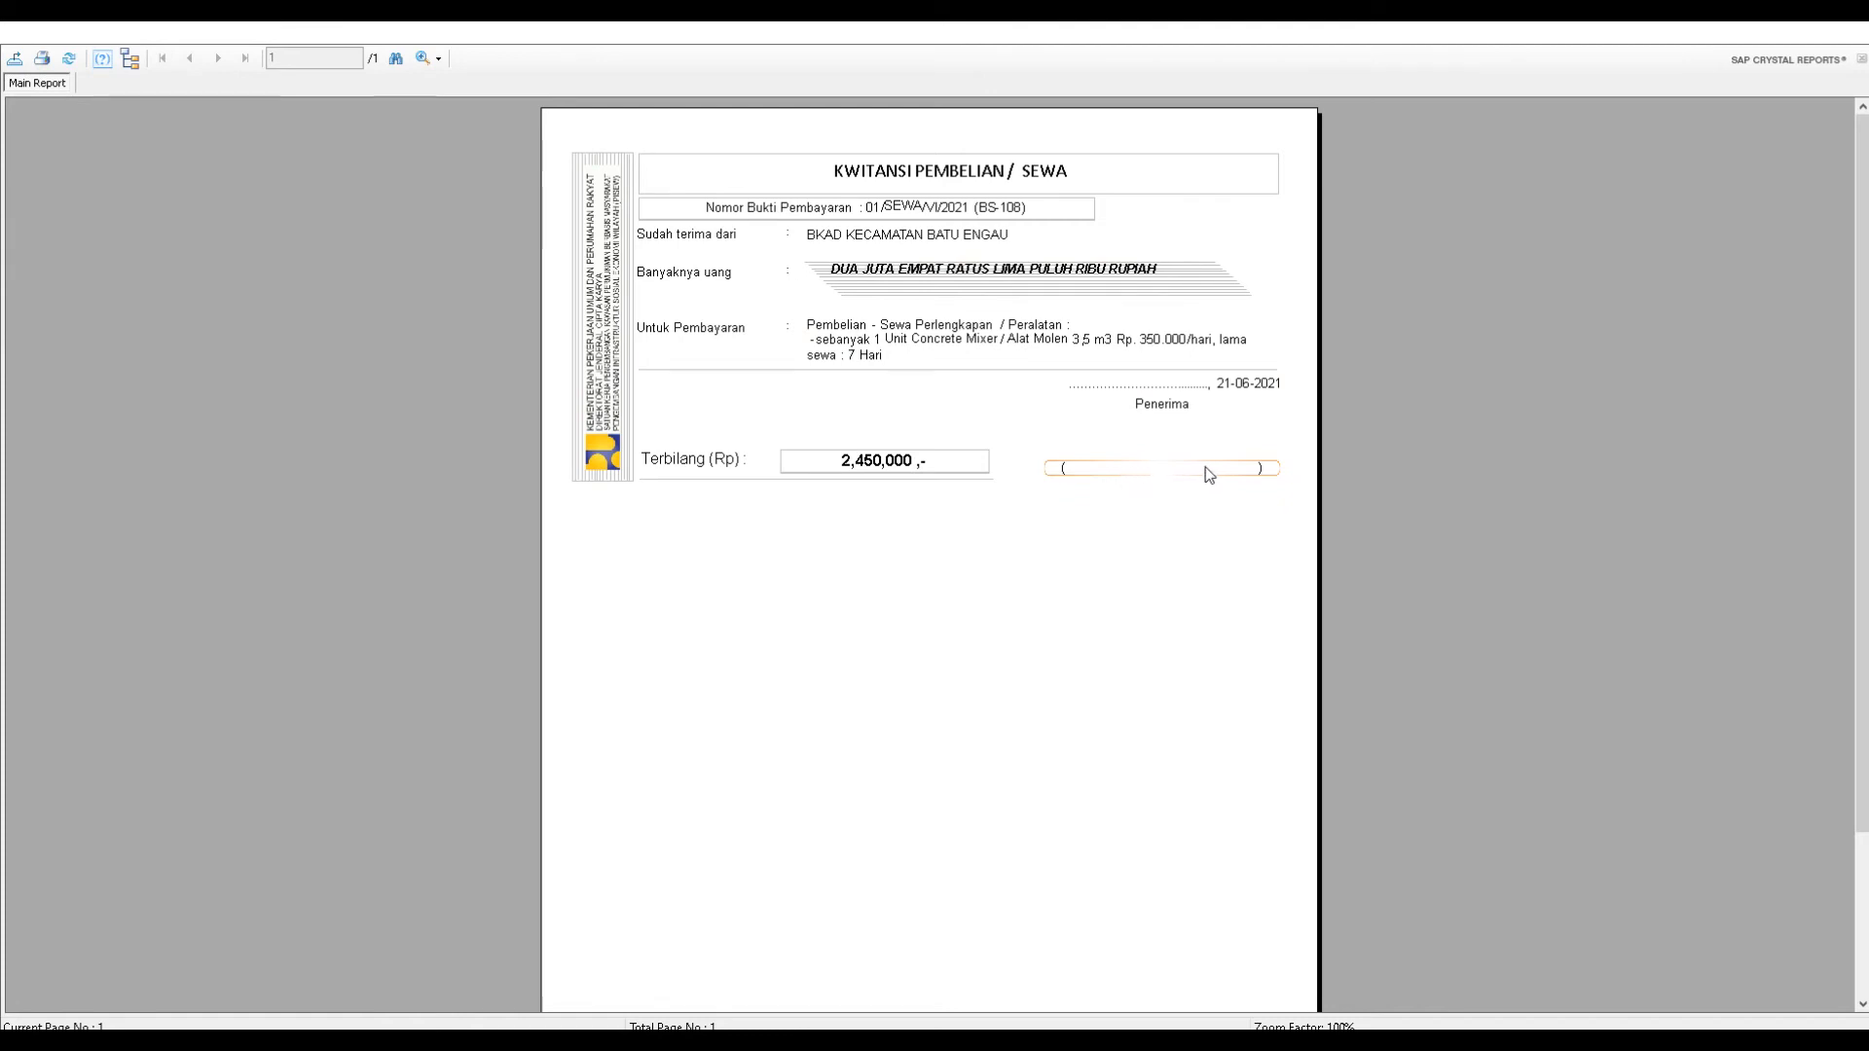
# Review the BS-108 purchase/rental receipt, close it, and reload the Tahap 1 expense list.
pyautogui.scroll(-1, 1212, 477)
pyautogui.scroll(1, 1217, 545)
pyautogui.rightClick(1571, 45)
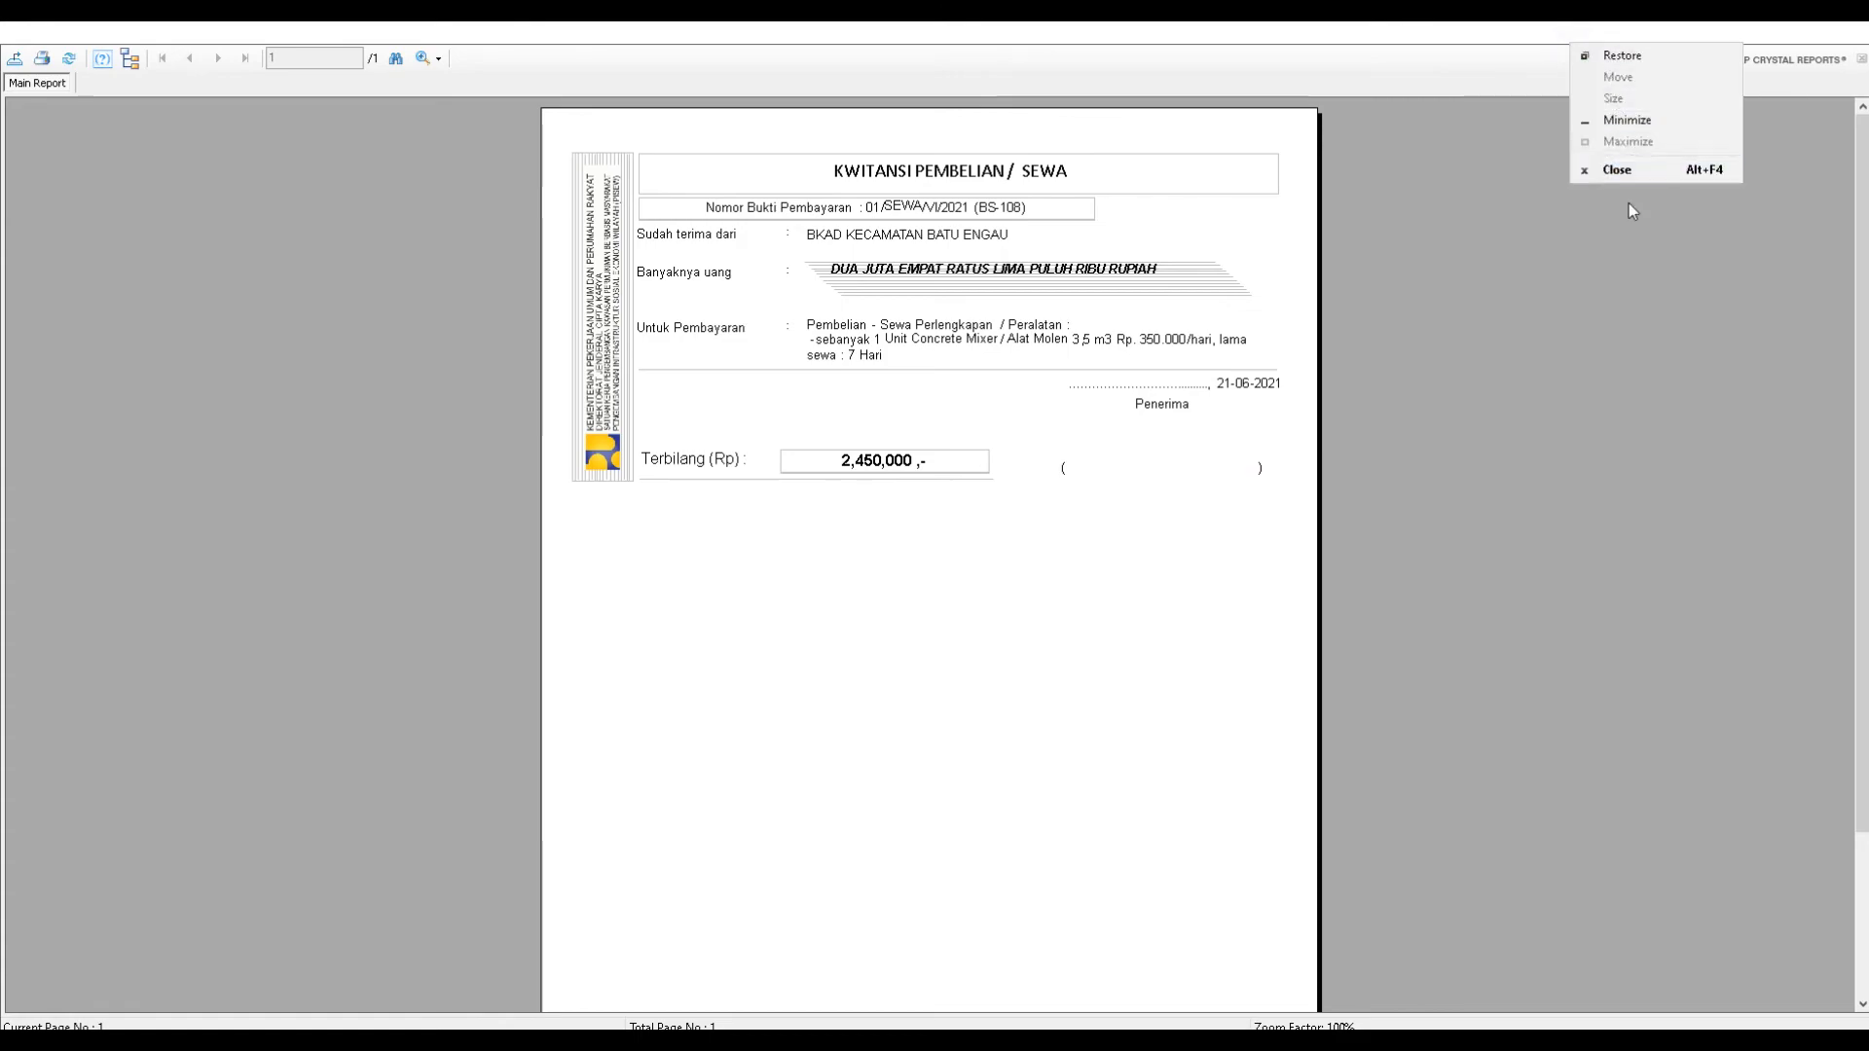
pyautogui.click(1617, 170)
pyautogui.click(360, 81)
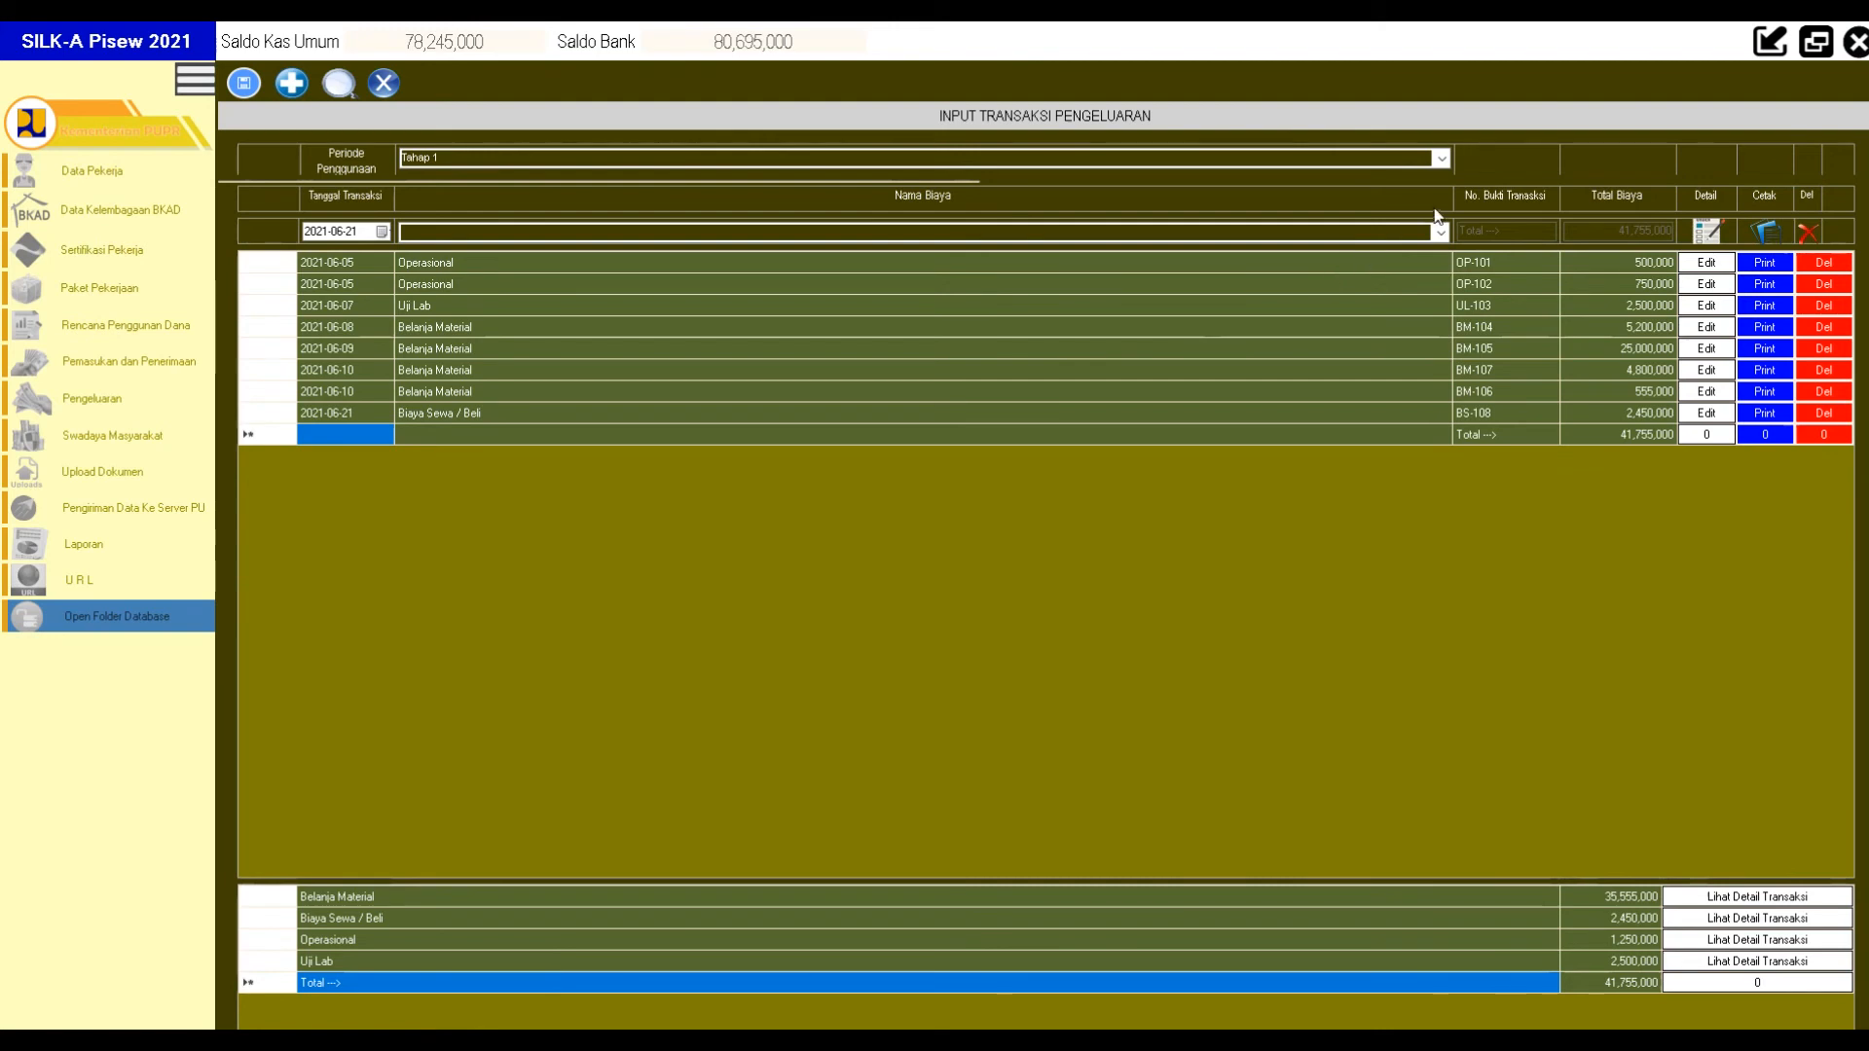
# Start an Upah Pekerja expense dated 2021-06-21 and open its detail form.
pyautogui.click(382, 232)
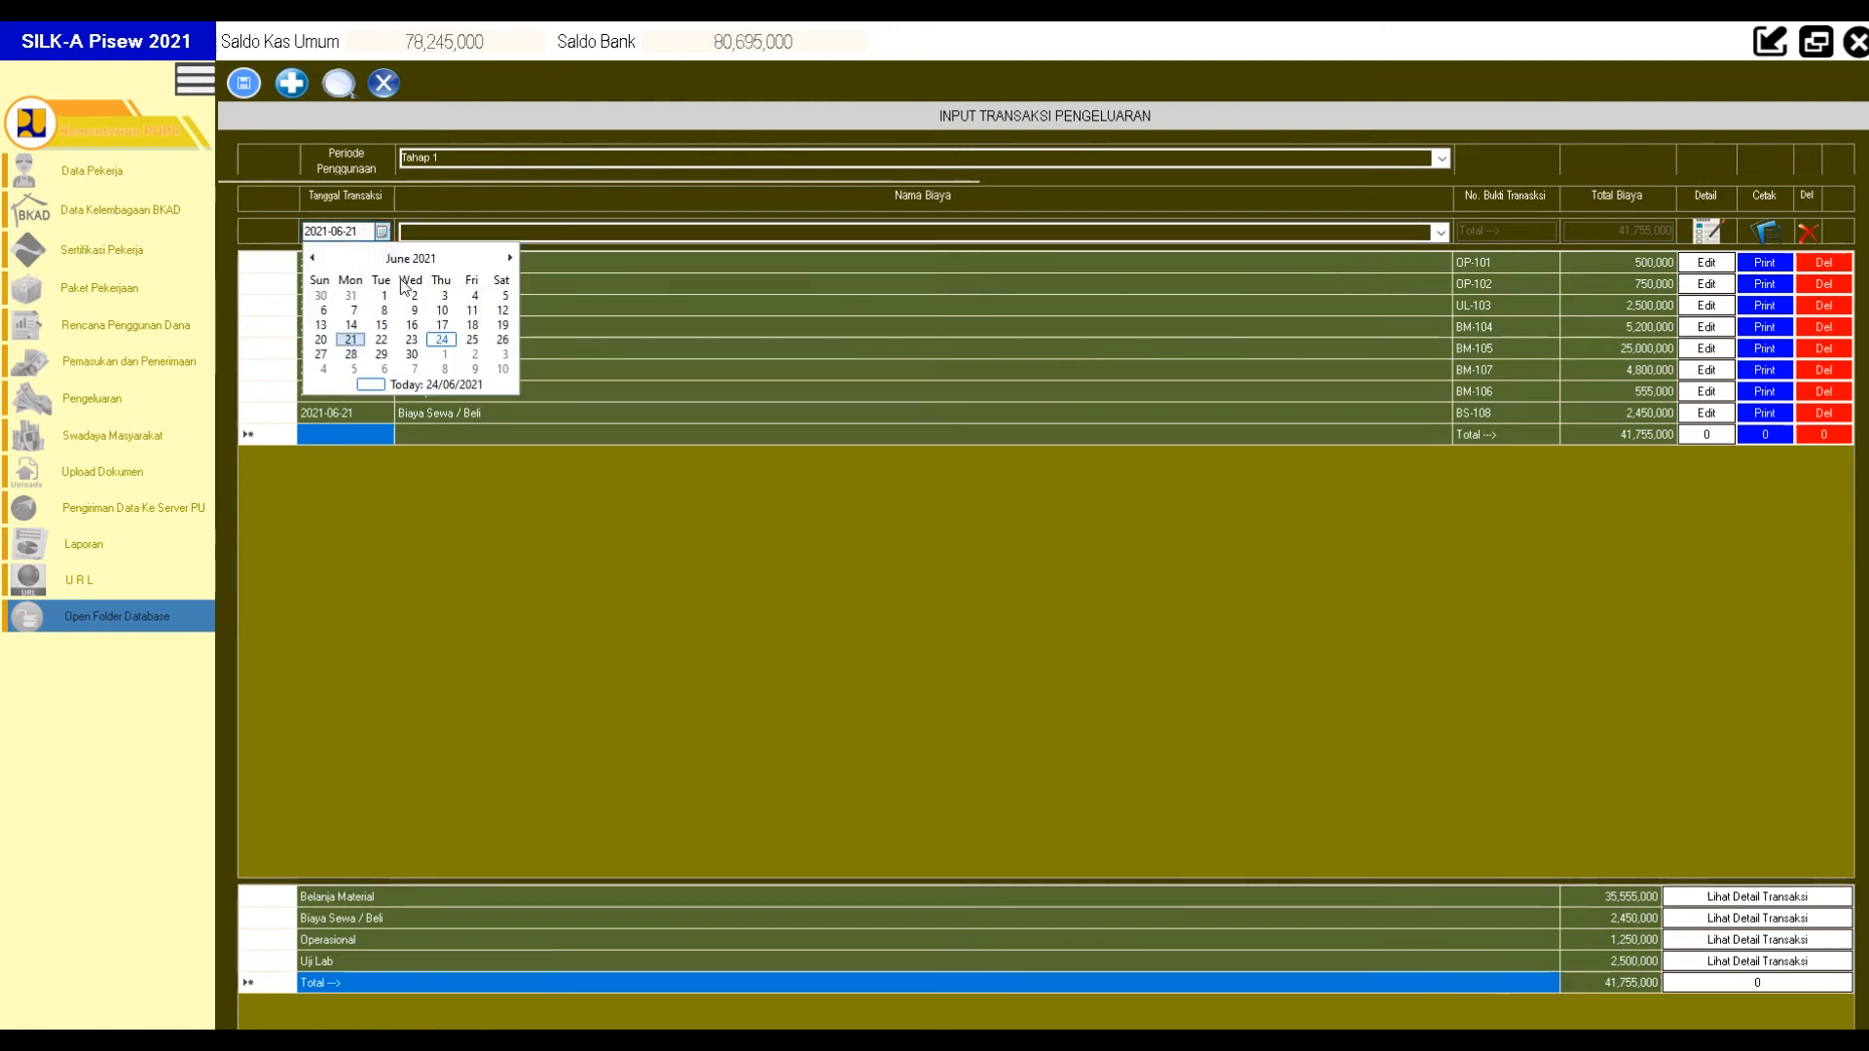
pyautogui.click(351, 342)
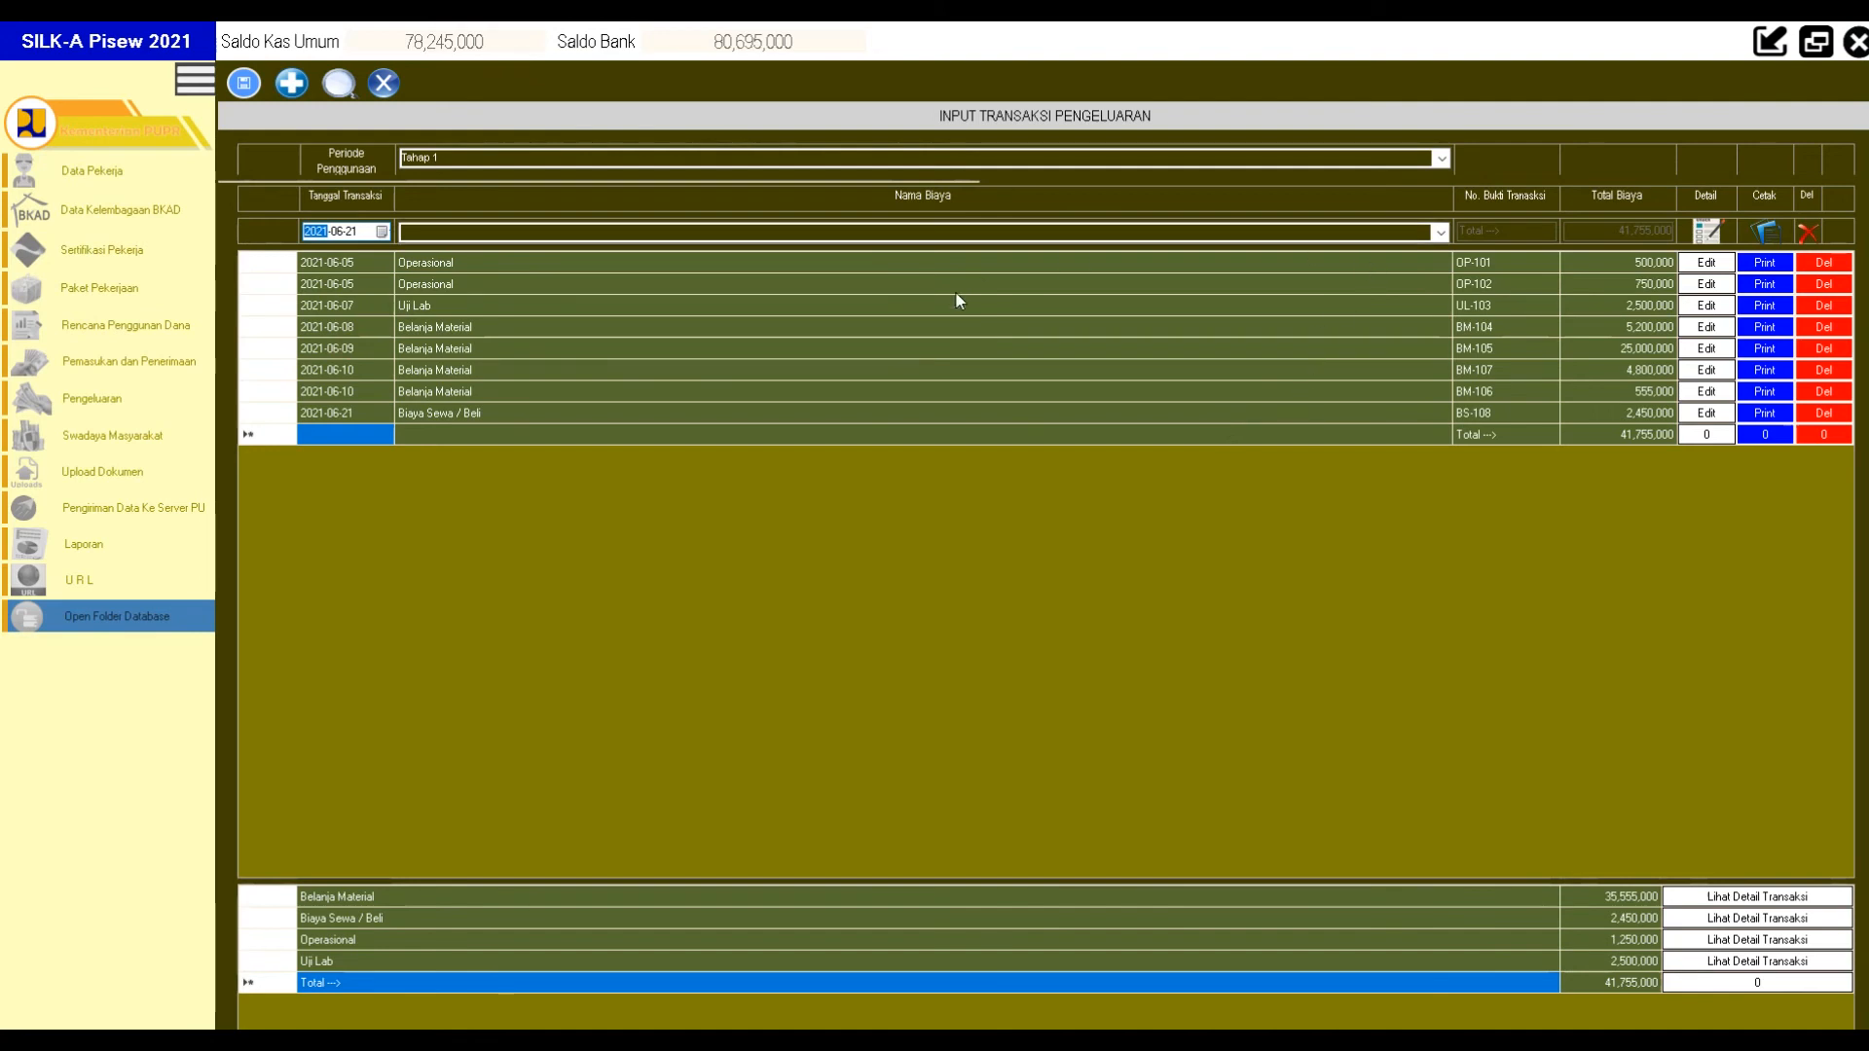
pyautogui.click(1438, 232)
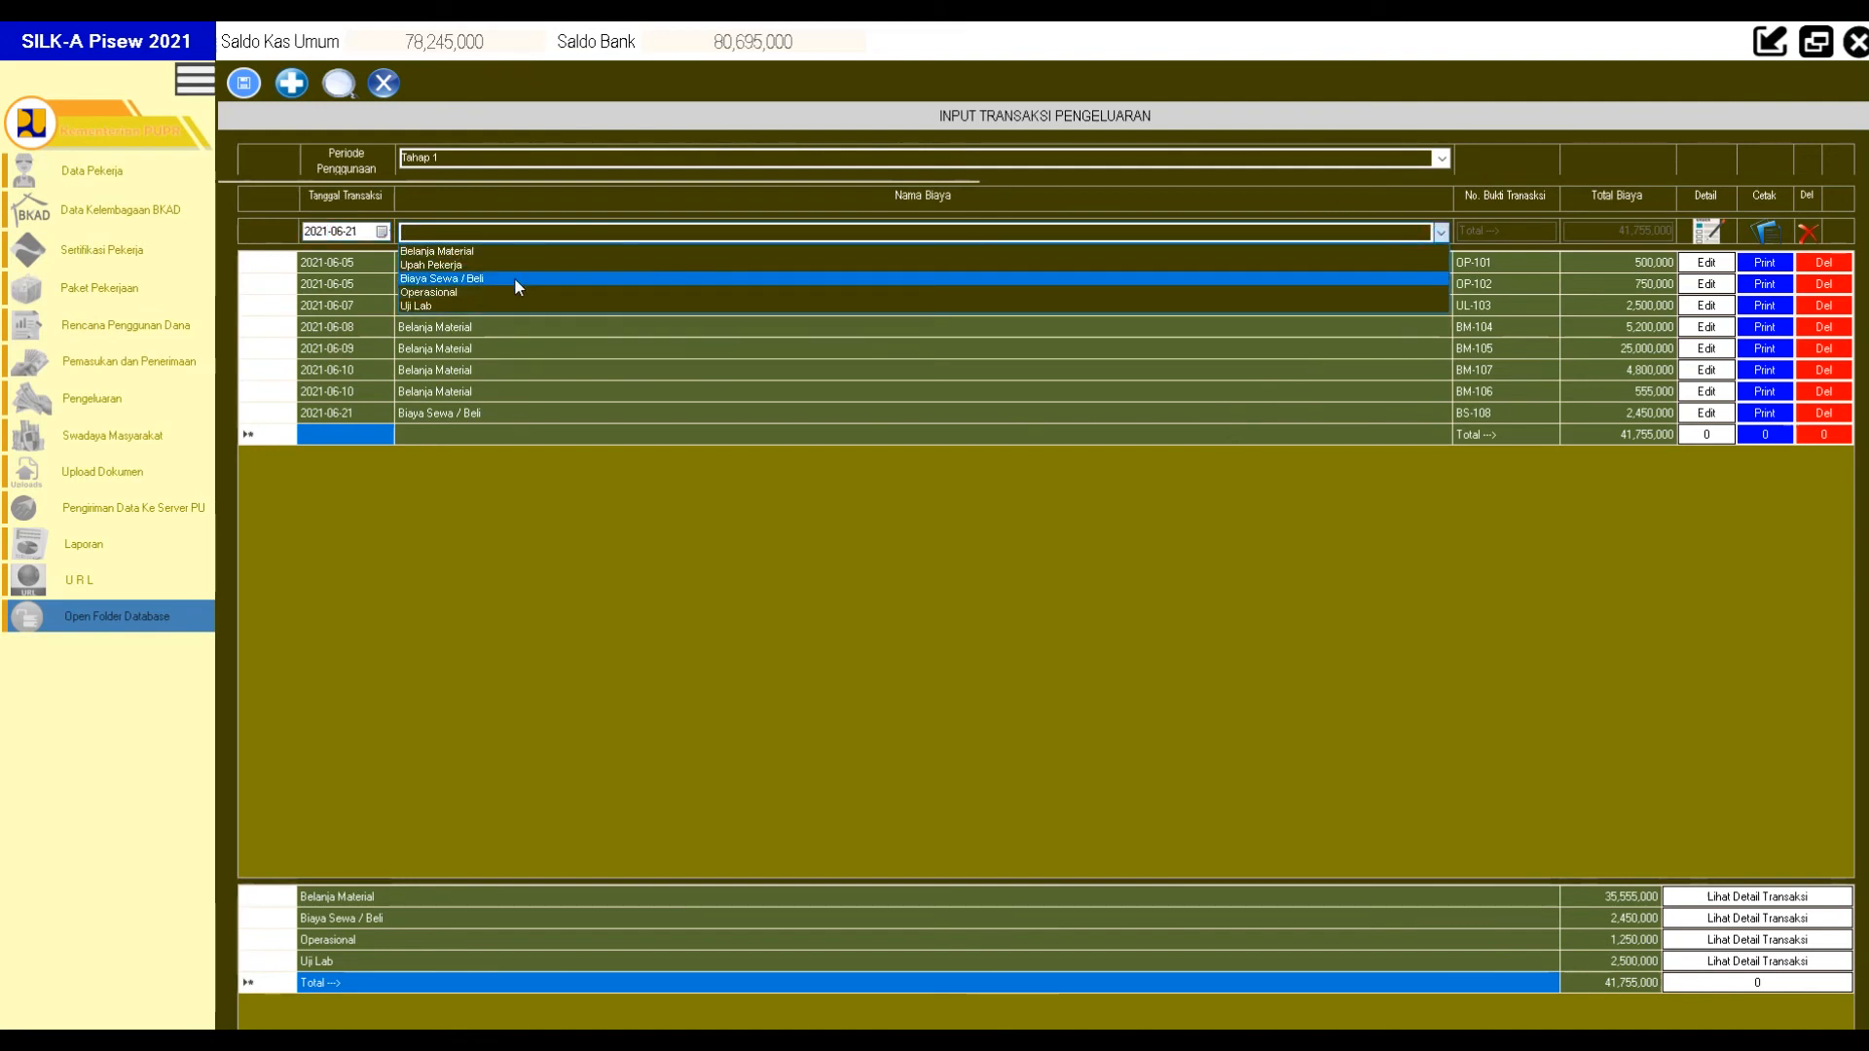
pyautogui.click(463, 264)
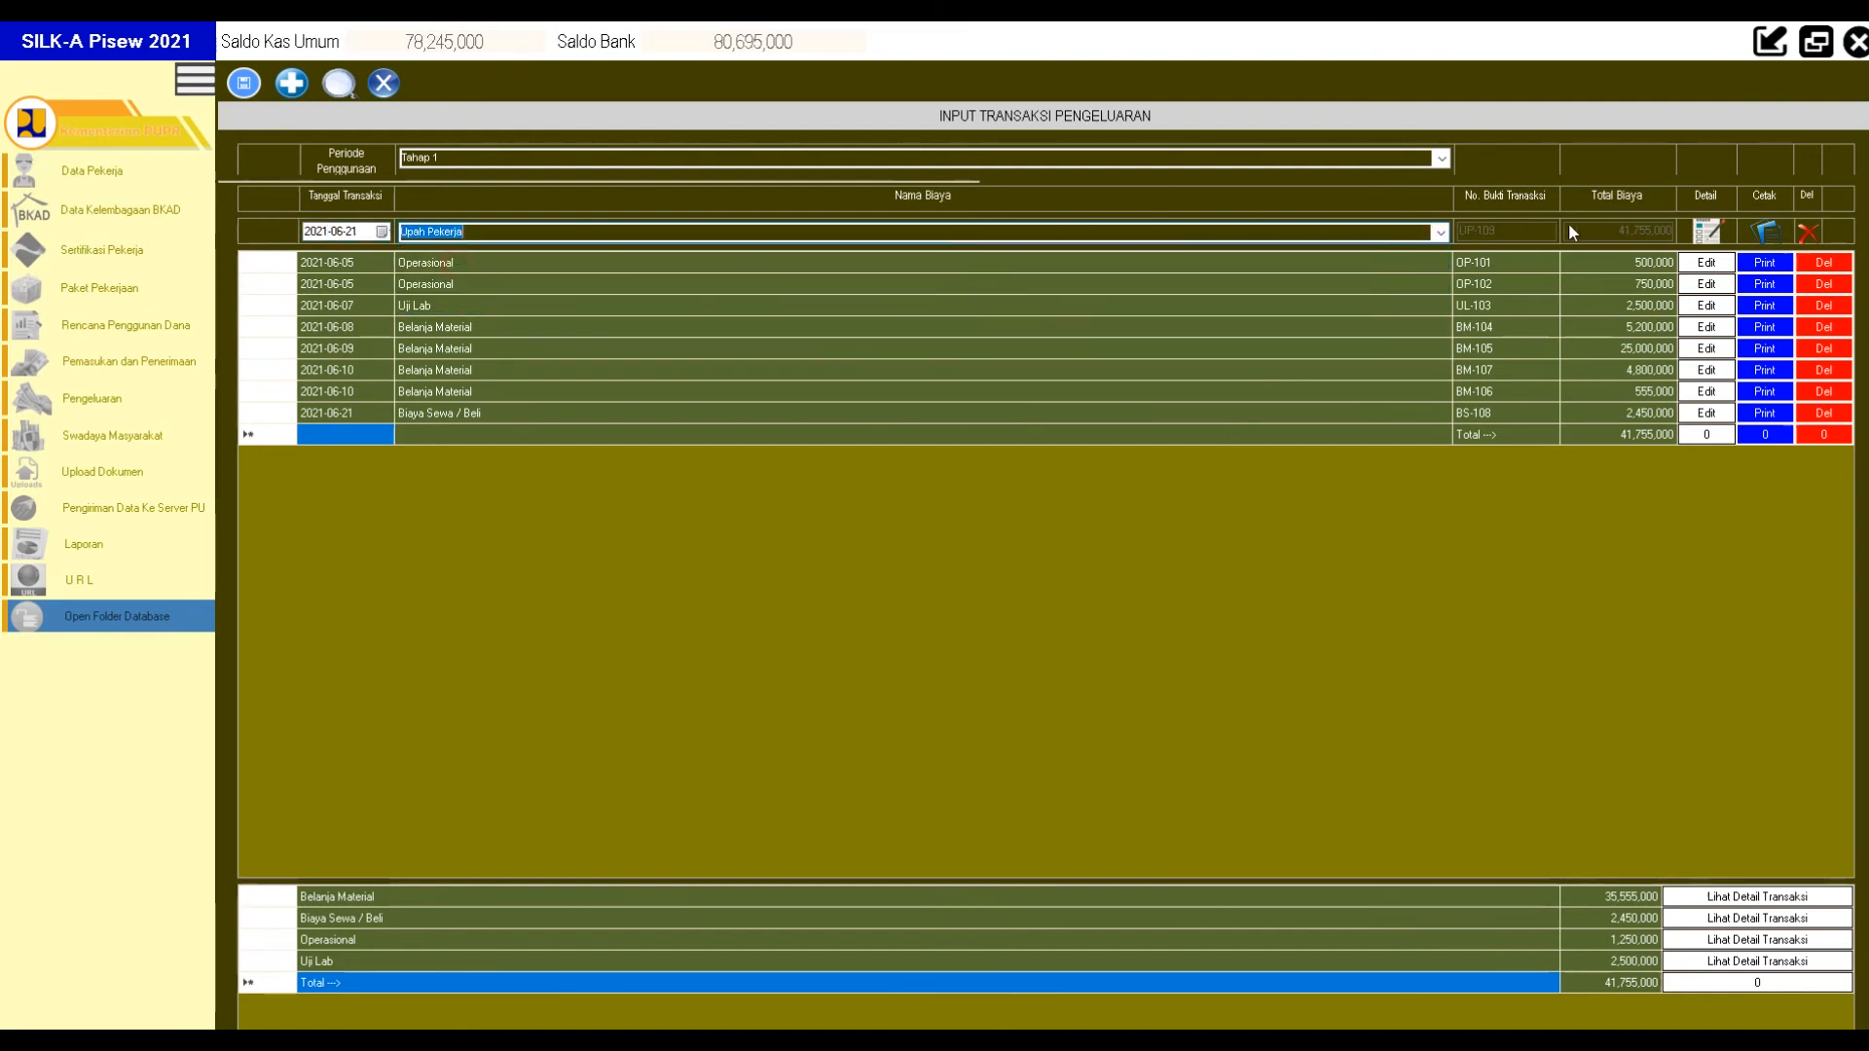
pyautogui.click(1709, 235)
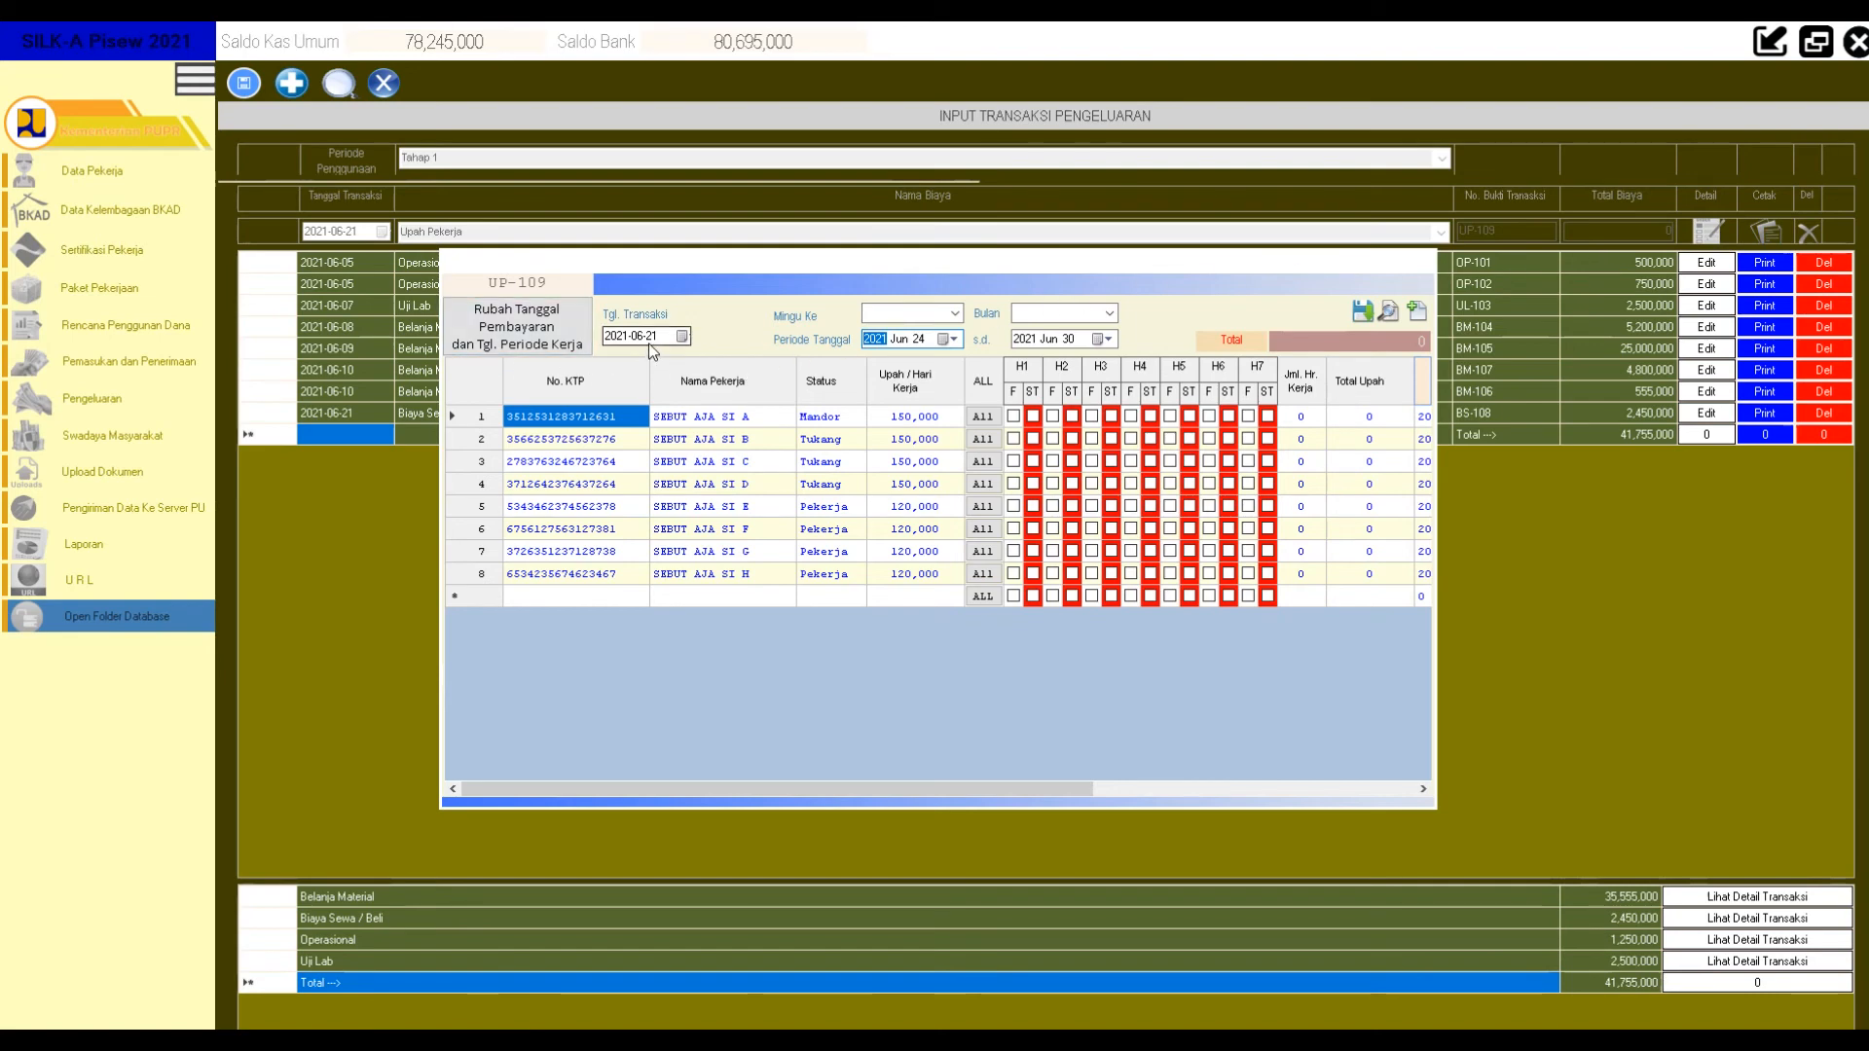
# Set the wage sheet's Mingu Ke to II and its Bulan to June.
pyautogui.click(955, 314)
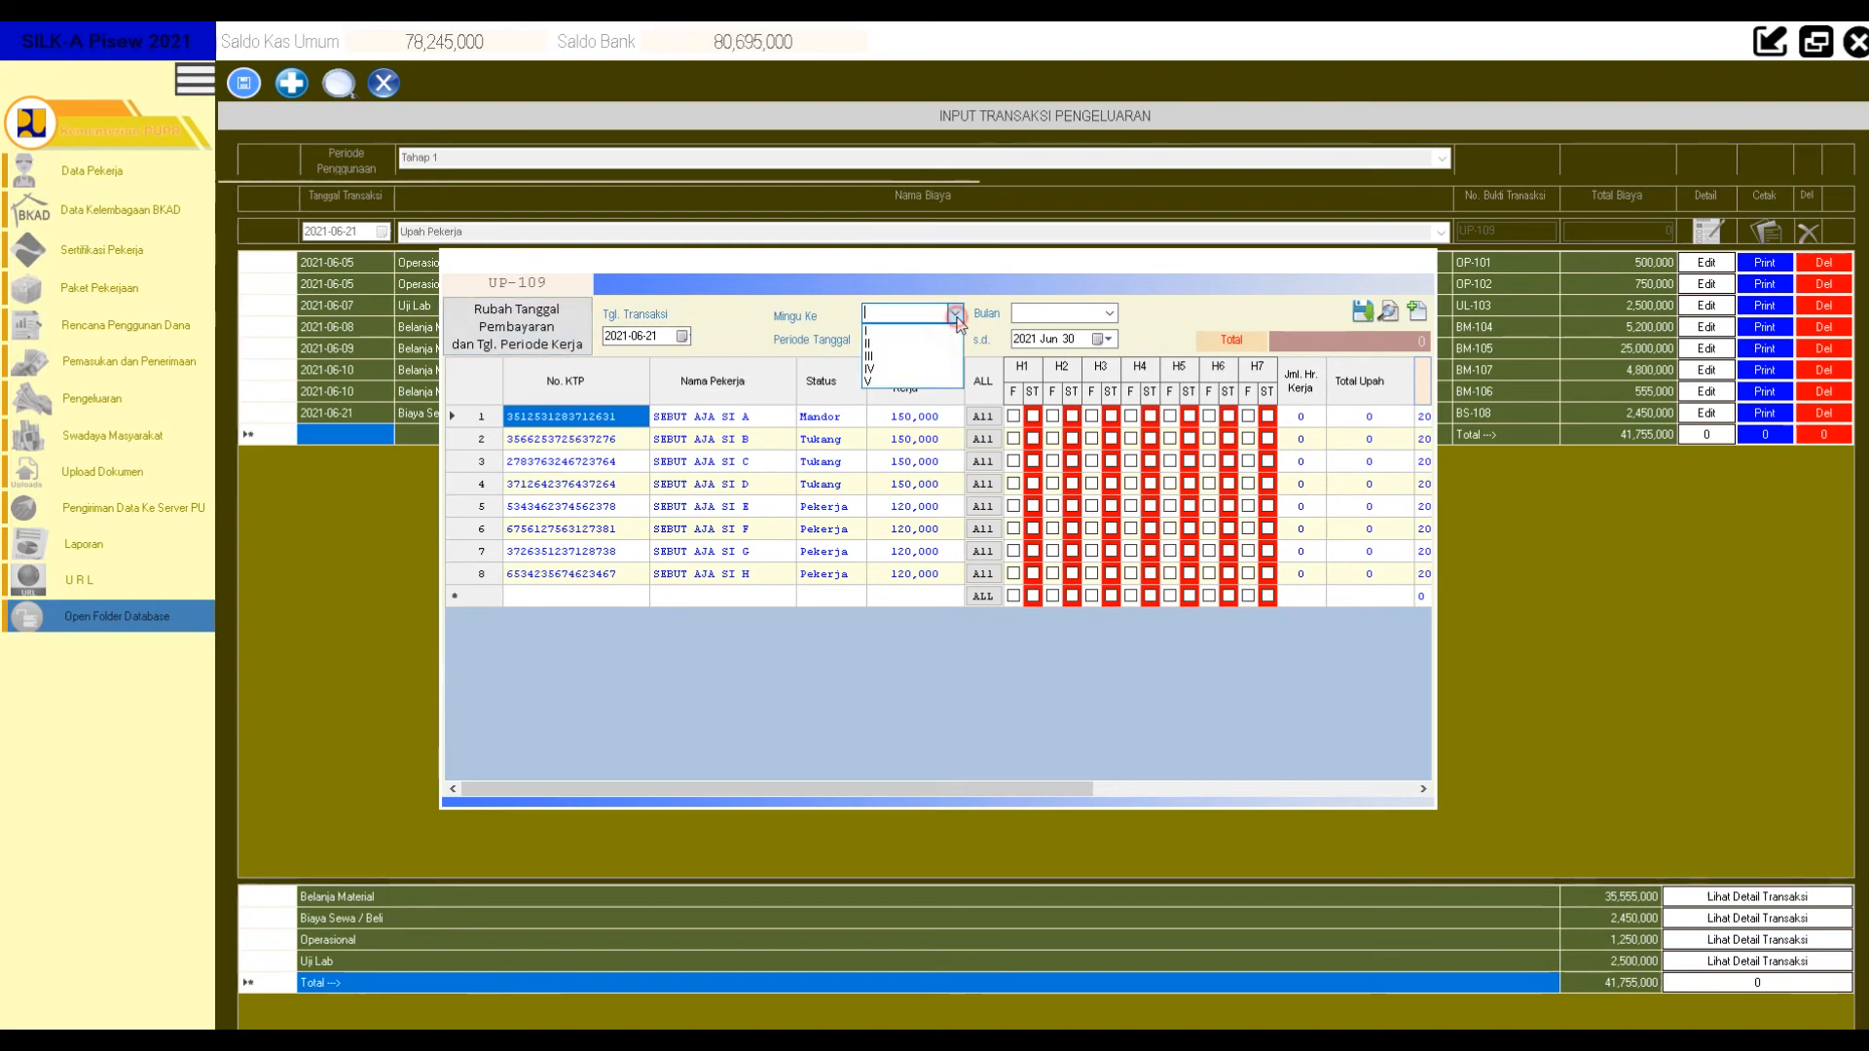
pyautogui.click(958, 317)
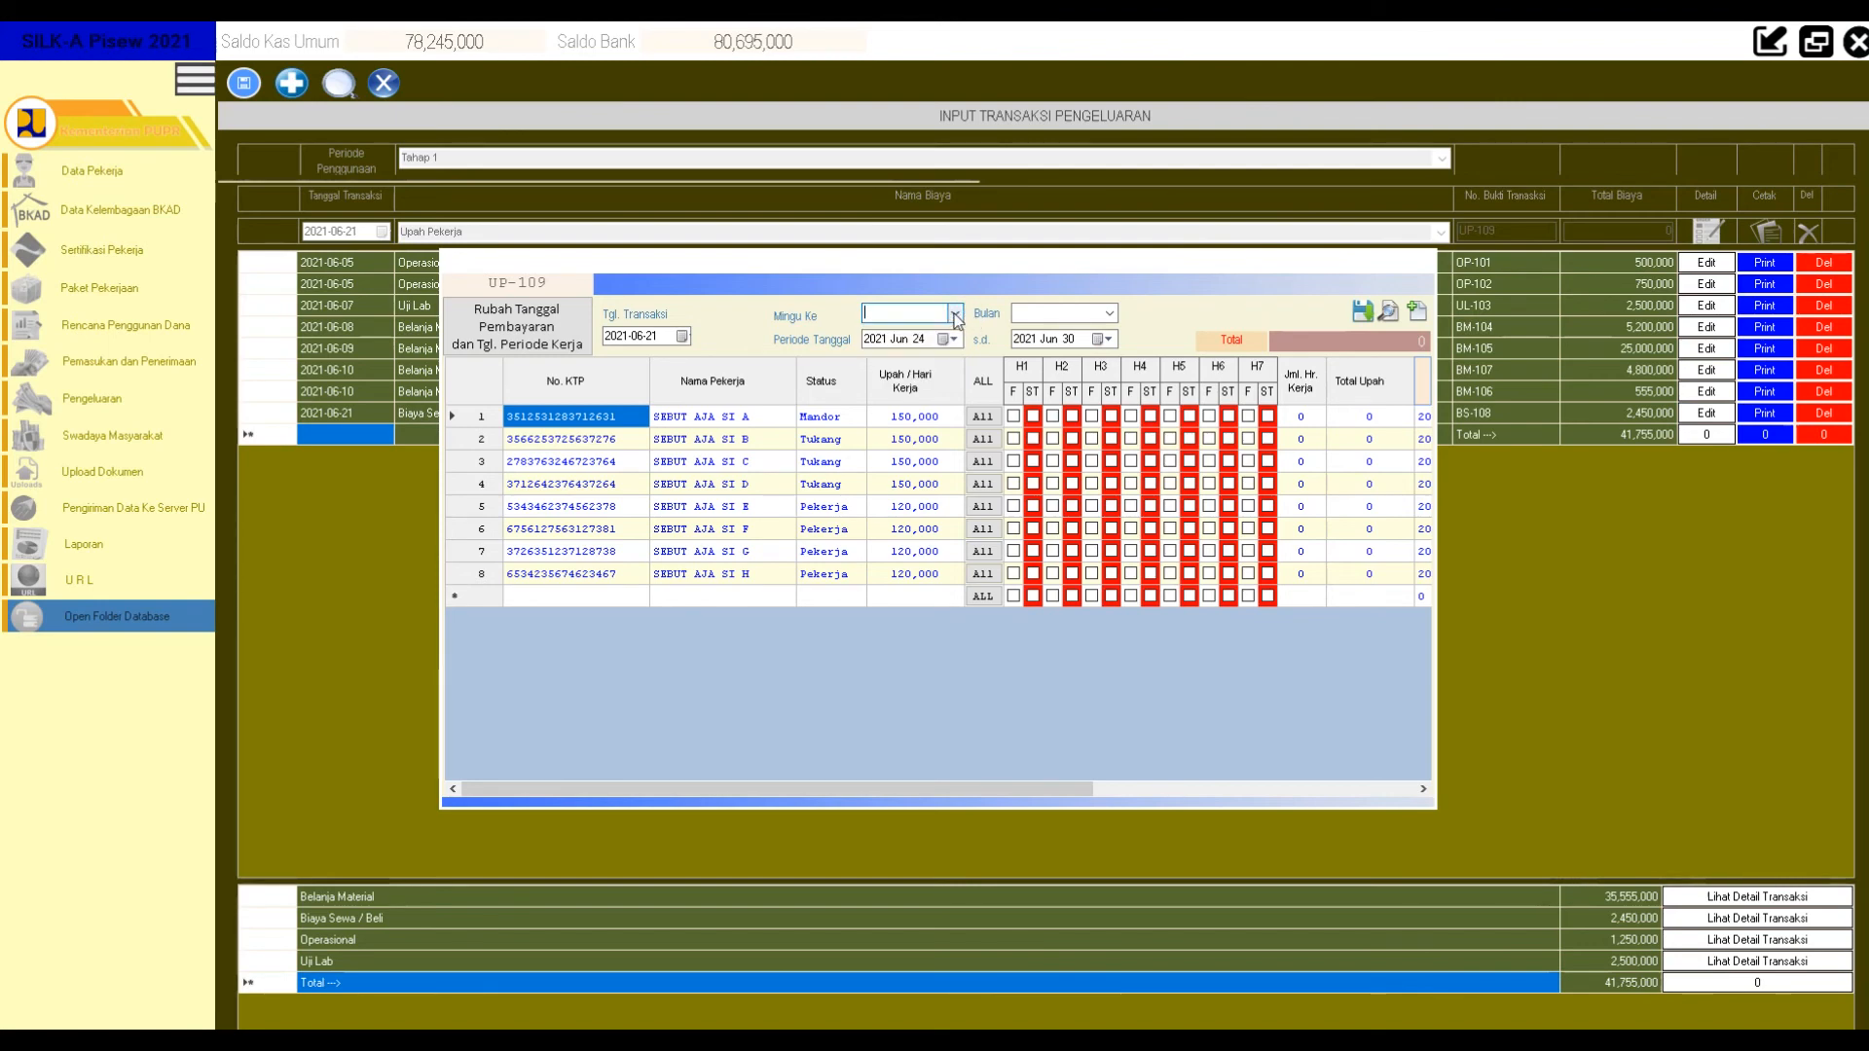
pyautogui.click(955, 313)
pyautogui.click(905, 331)
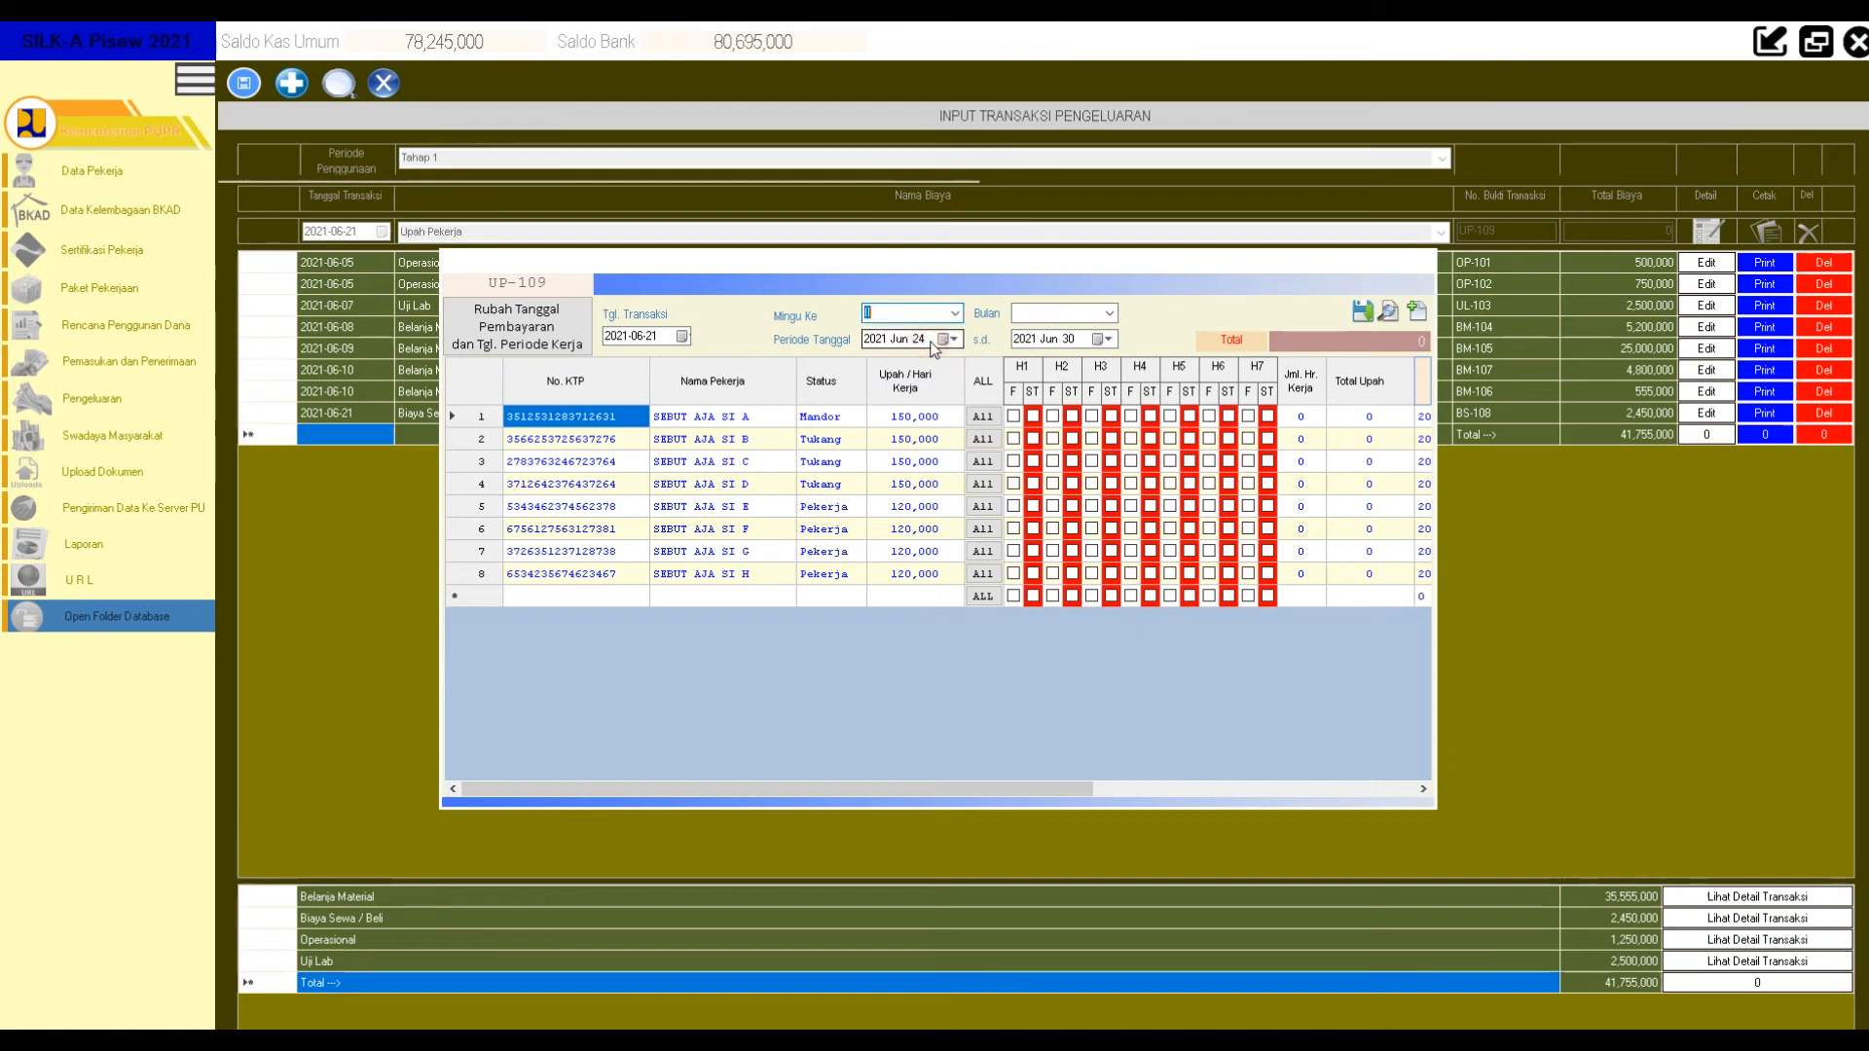
pyautogui.click(1110, 313)
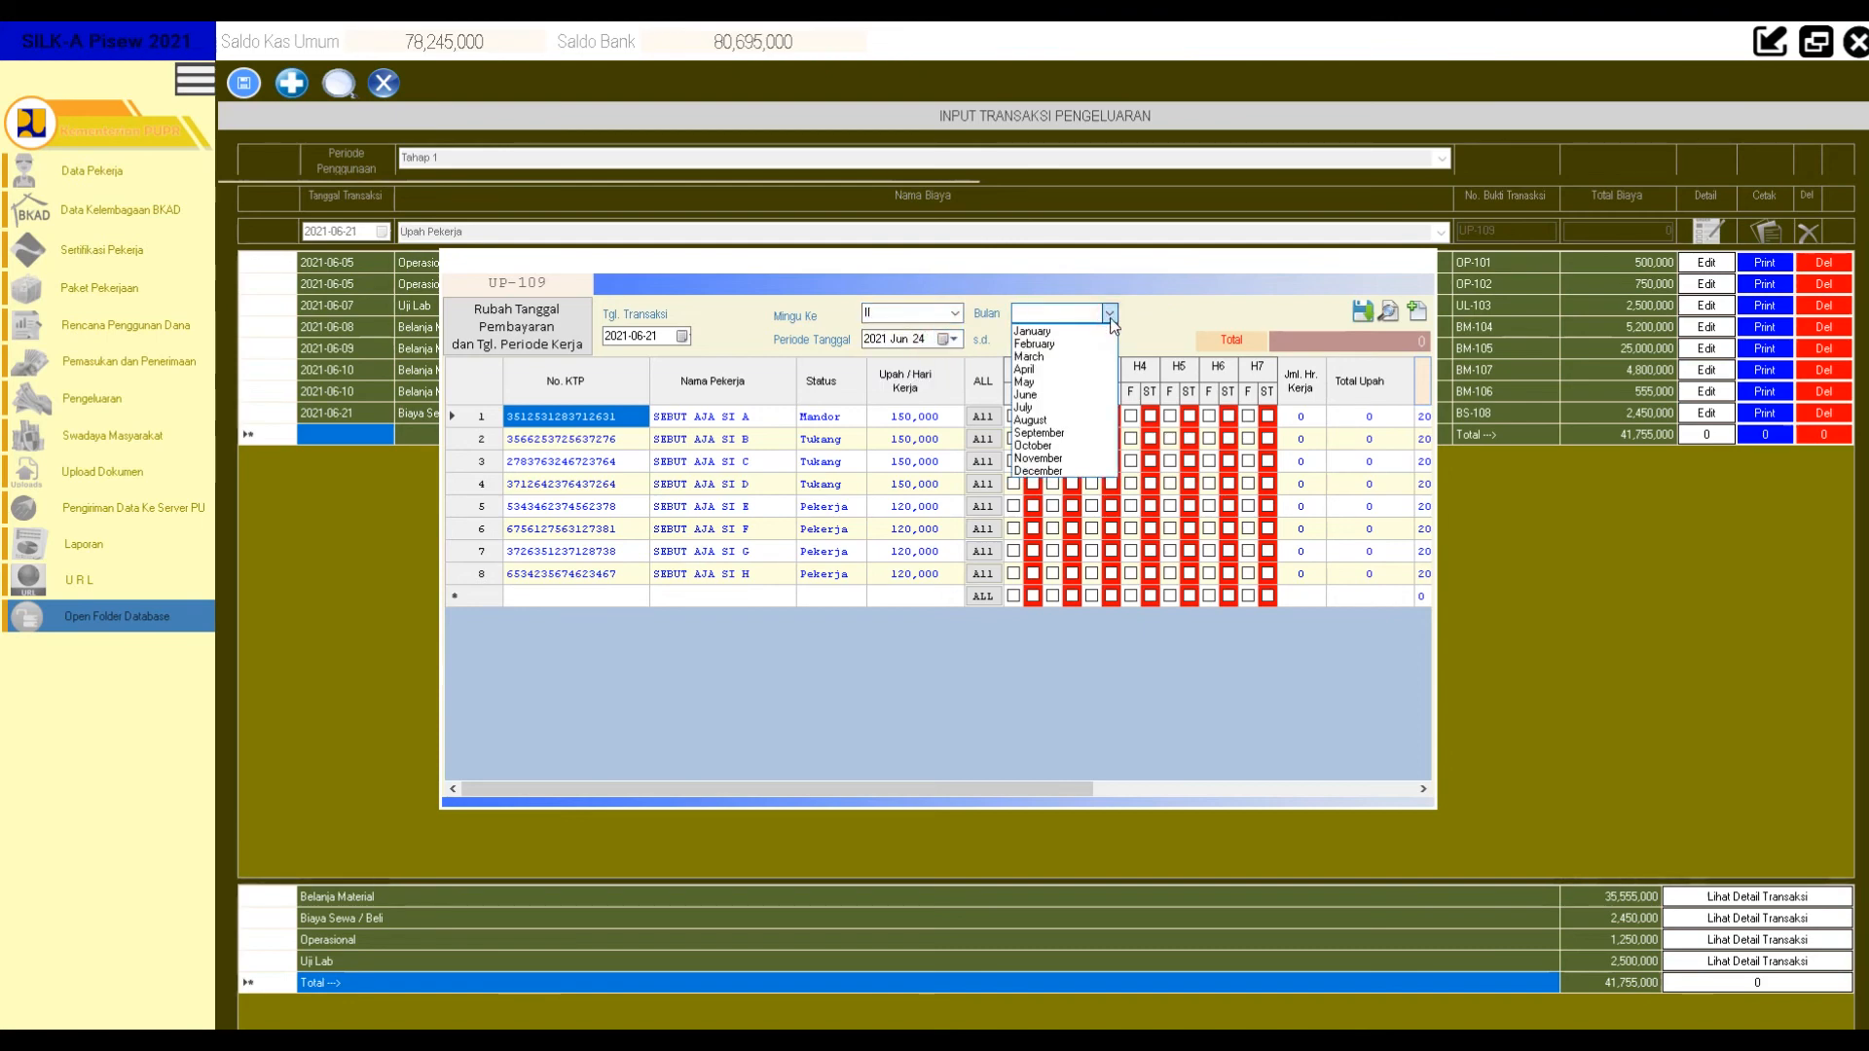
pyautogui.click(1065, 394)
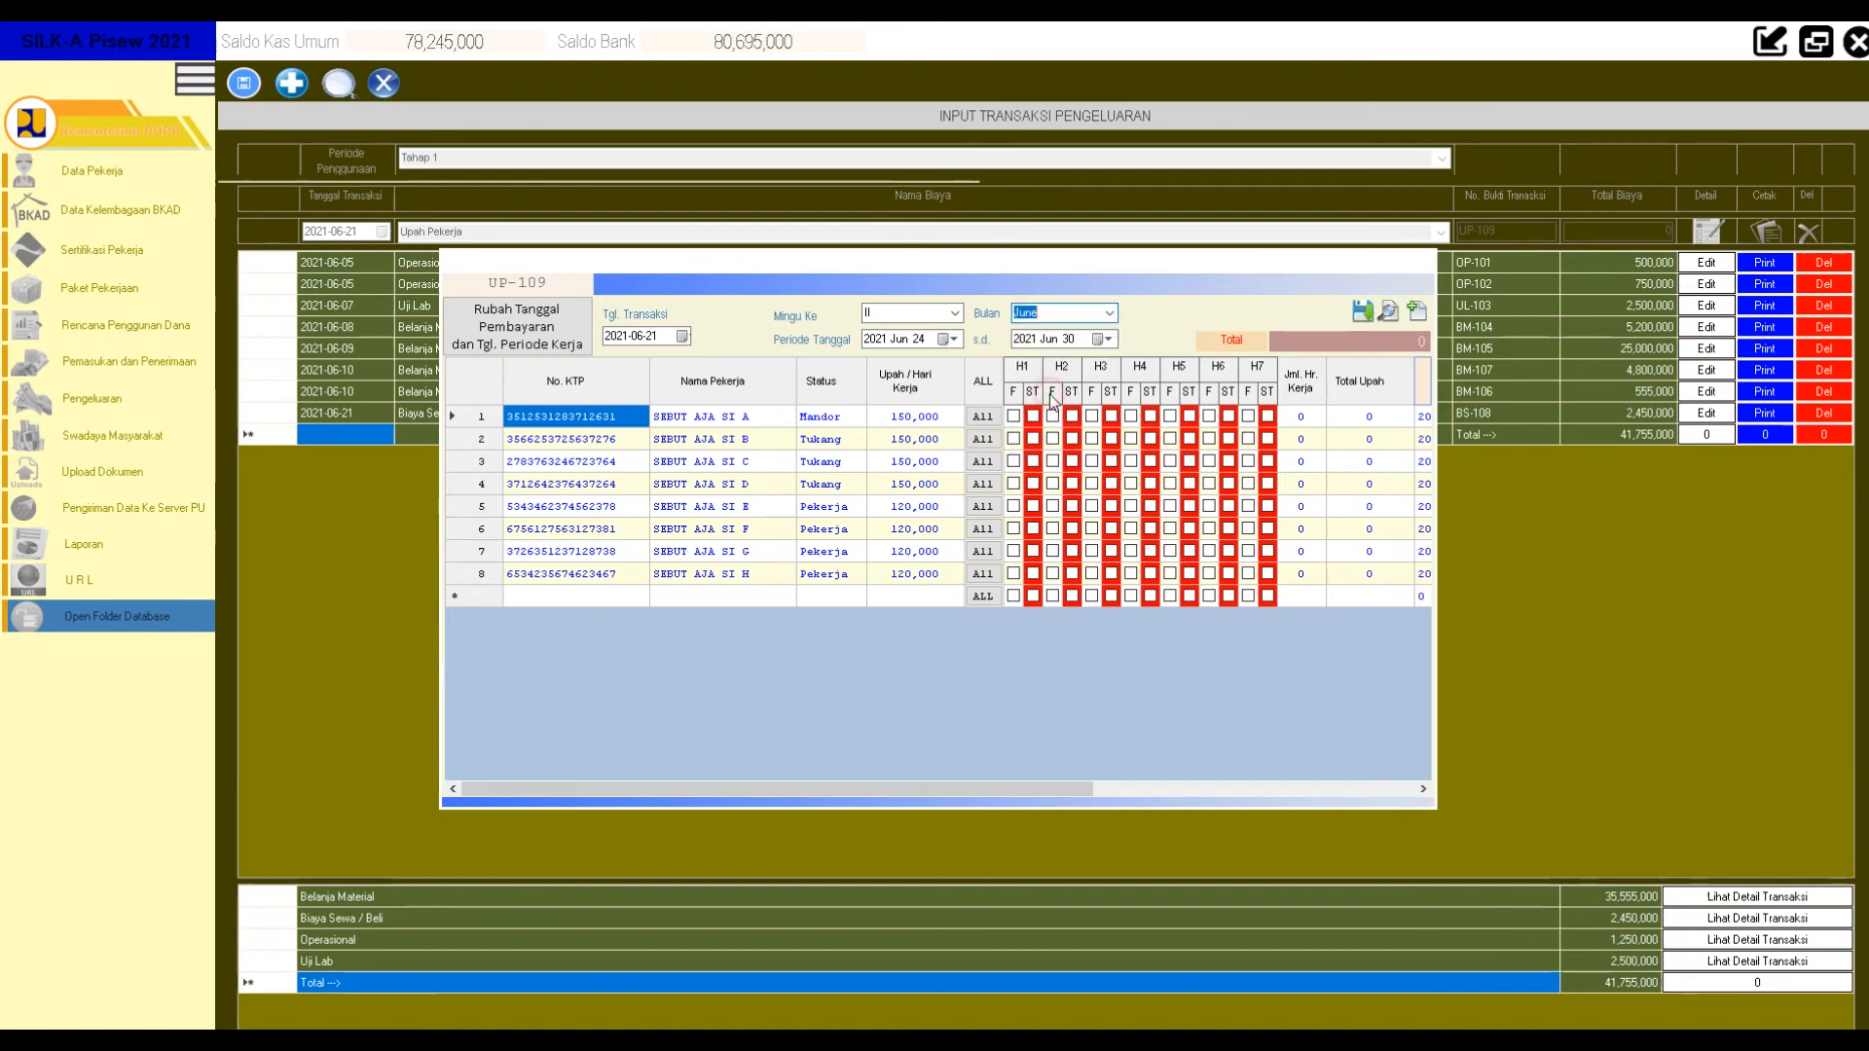
# Set the start of the wage sheet's Periode Tanggal to 2021 Jun 09.
pyautogui.click(954, 340)
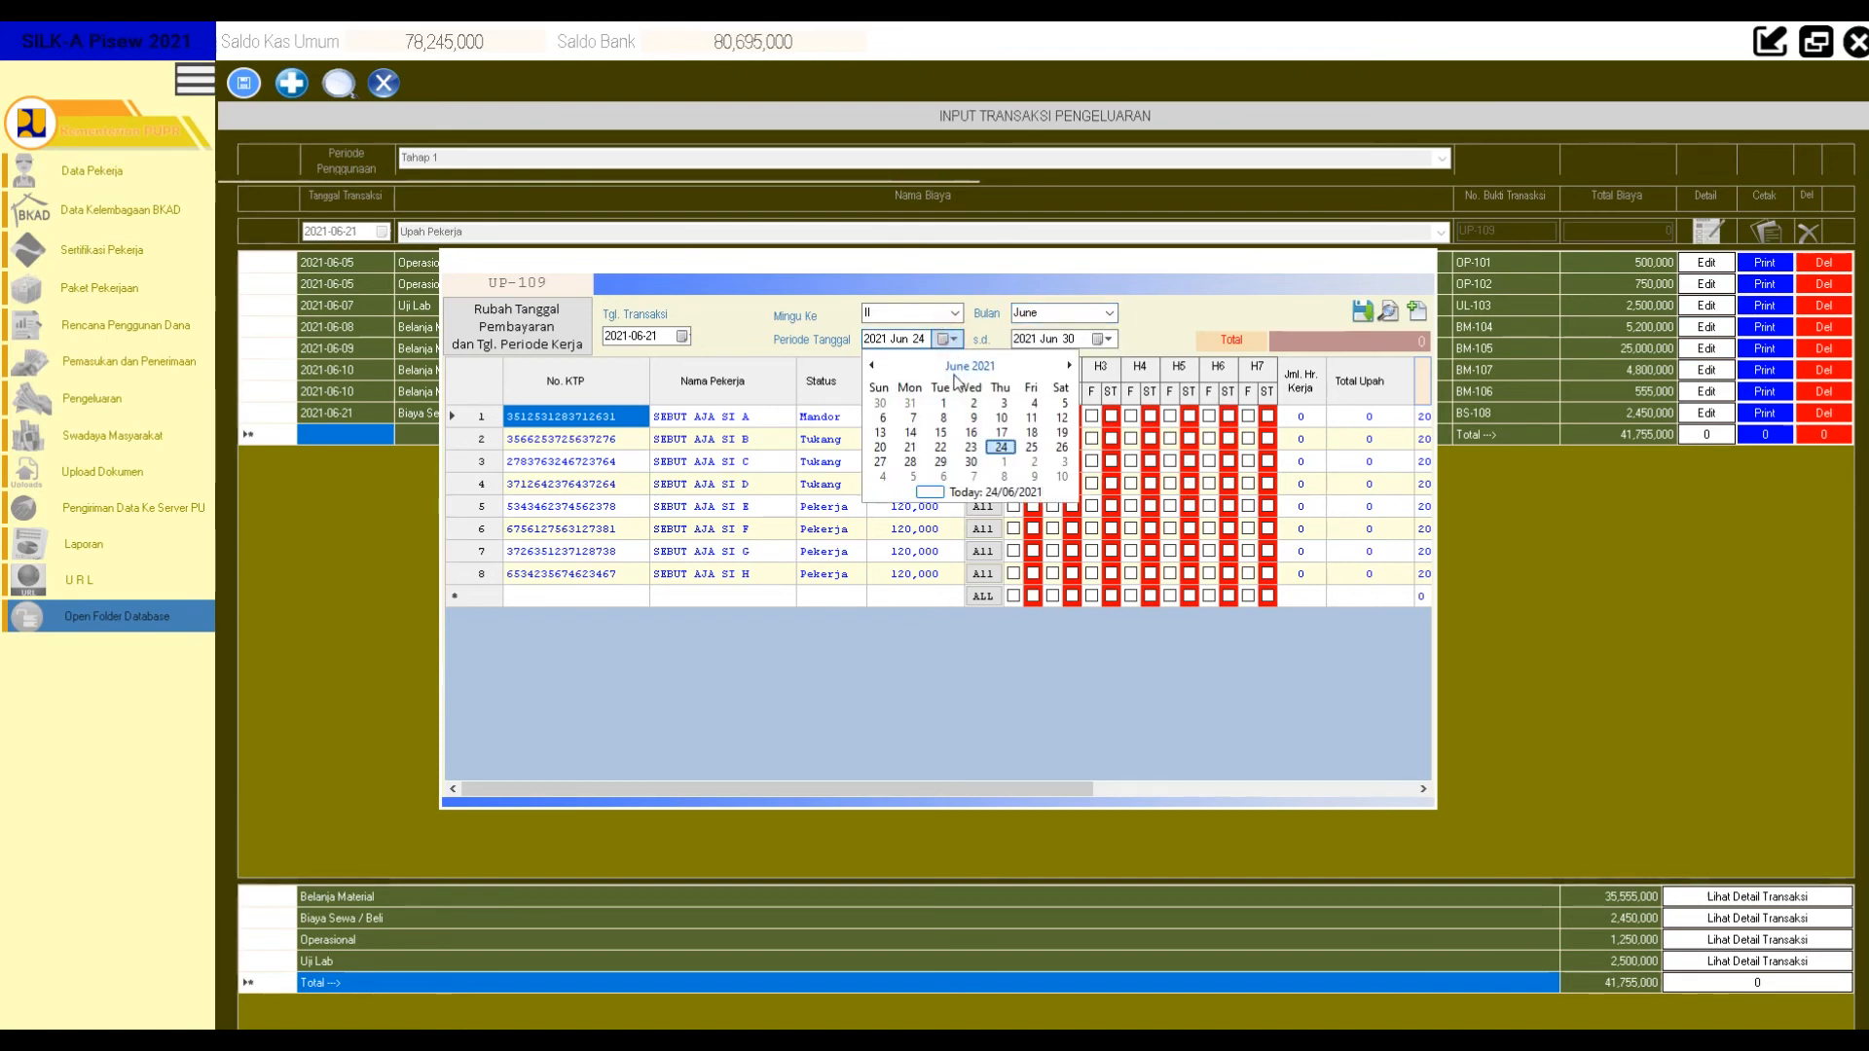
pyautogui.click(973, 417)
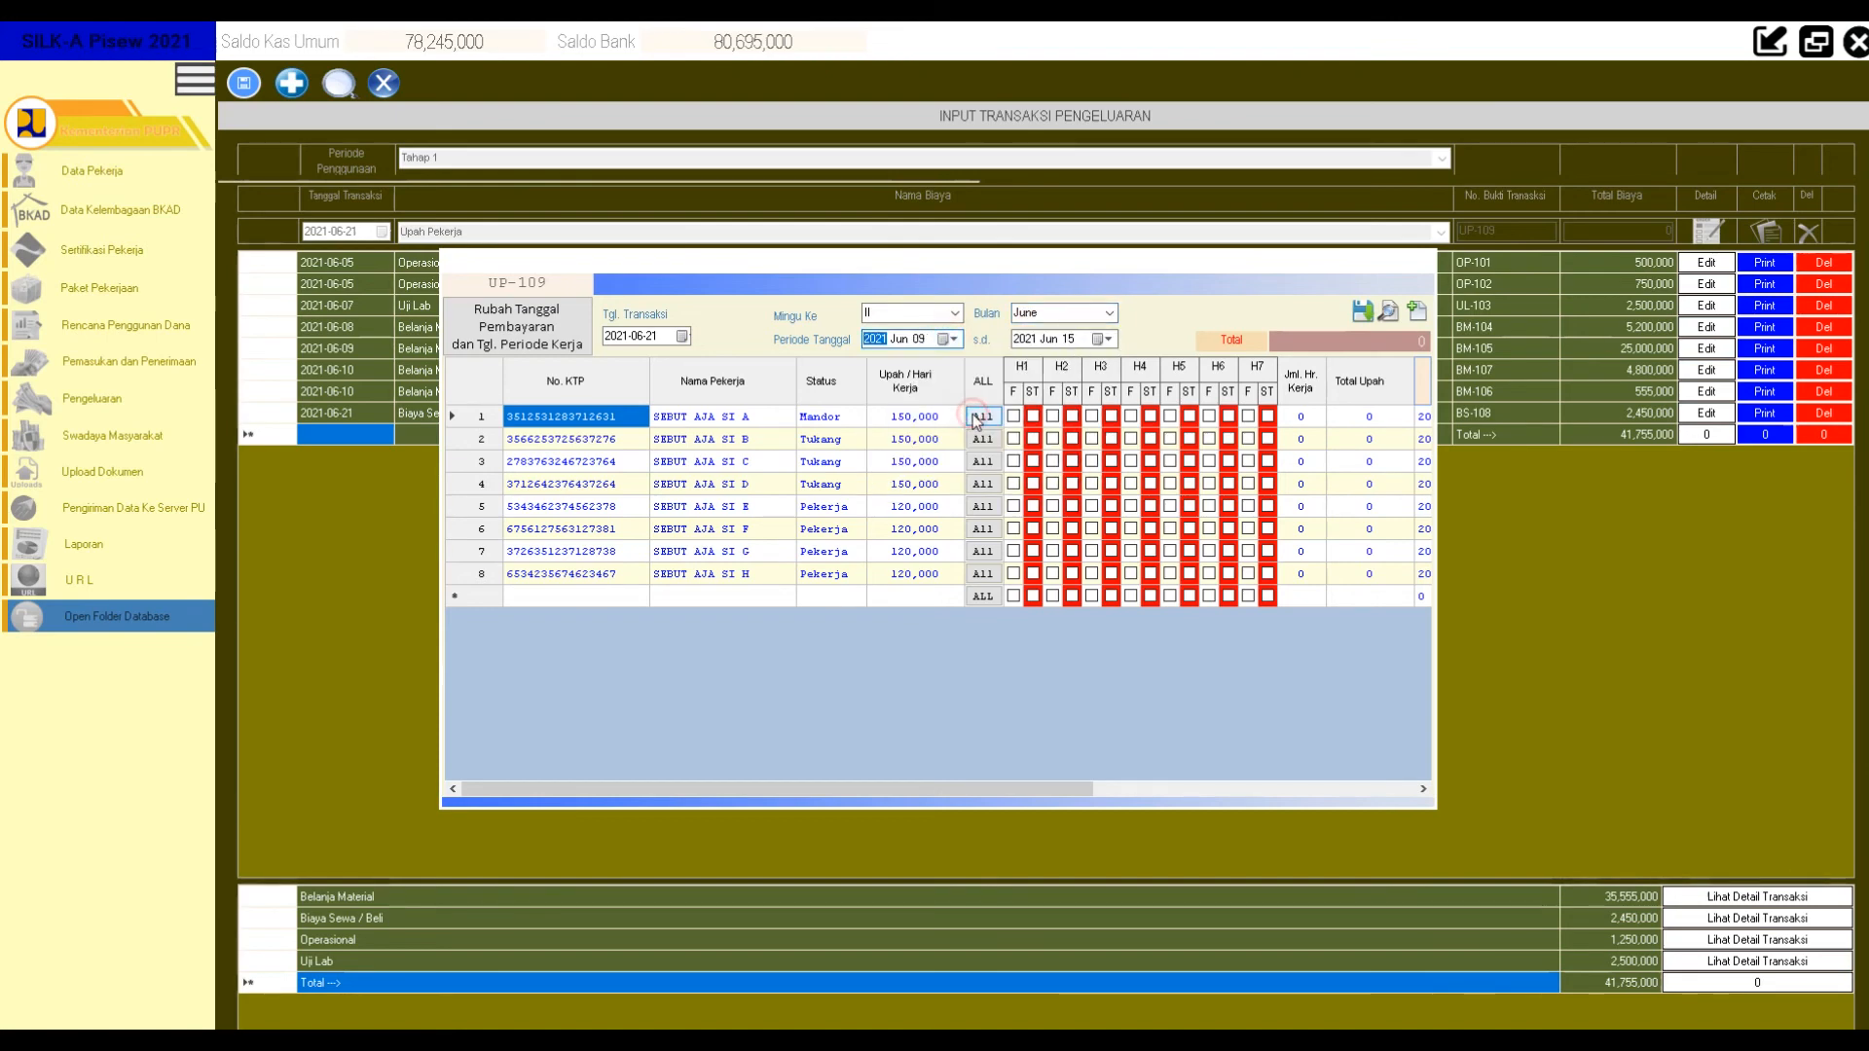
pyautogui.click(1102, 340)
pyautogui.click(1103, 340)
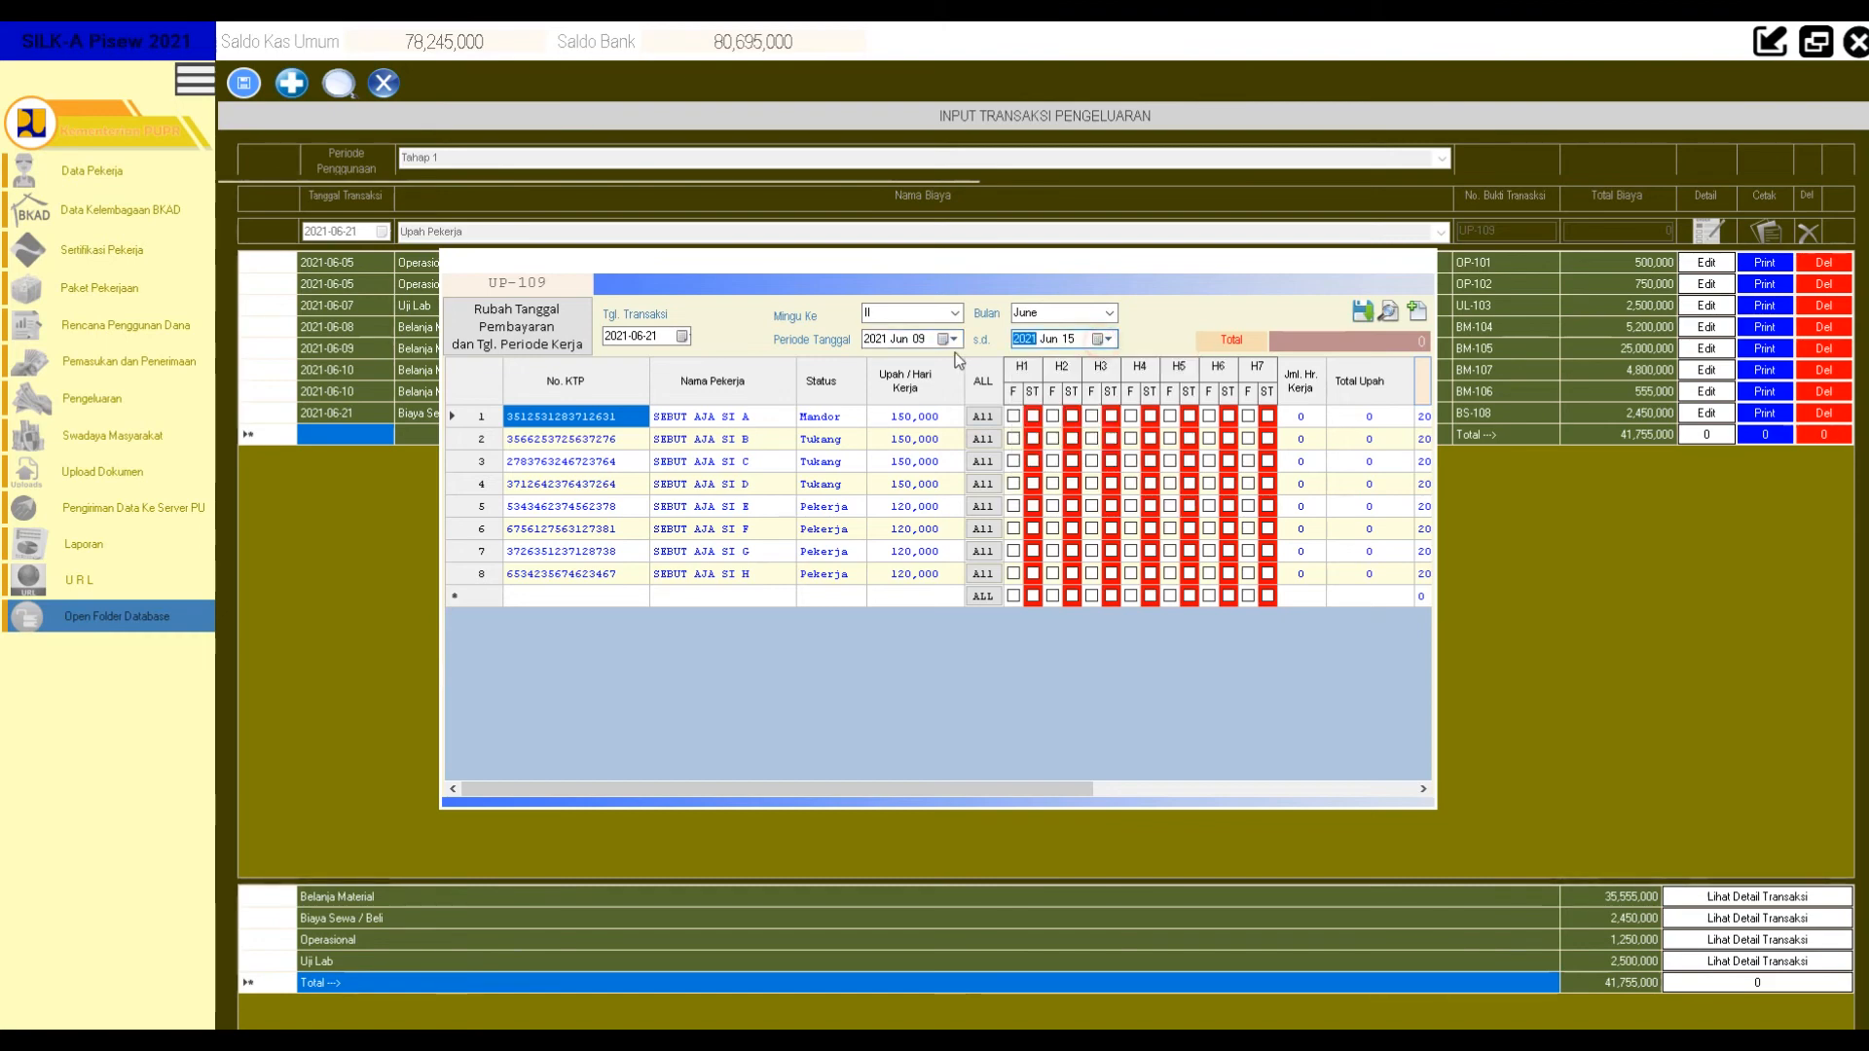
# Try 2021 Jun 08 as the wage period's start date and return it to 2021 Jun 09.
pyautogui.click(954, 340)
pyautogui.click(941, 418)
pyautogui.click(1100, 340)
pyautogui.click(1100, 340)
pyautogui.click(949, 340)
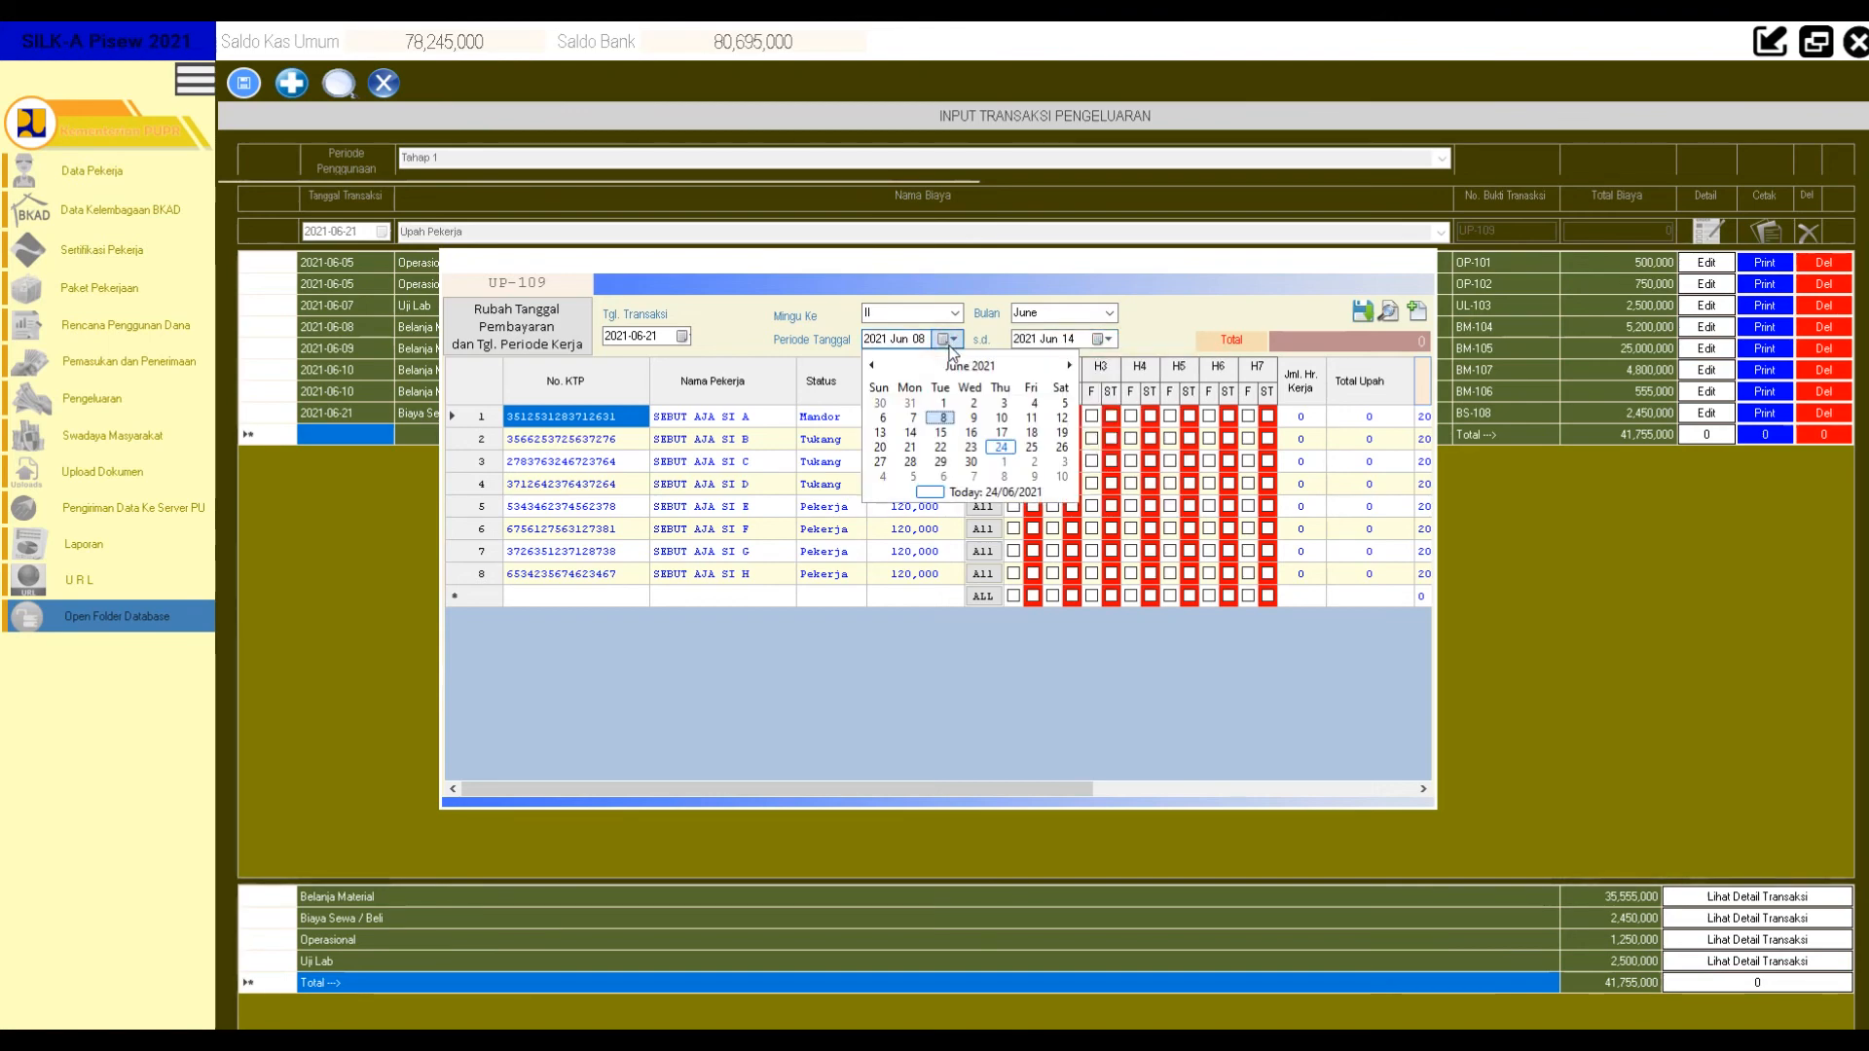
pyautogui.click(972, 418)
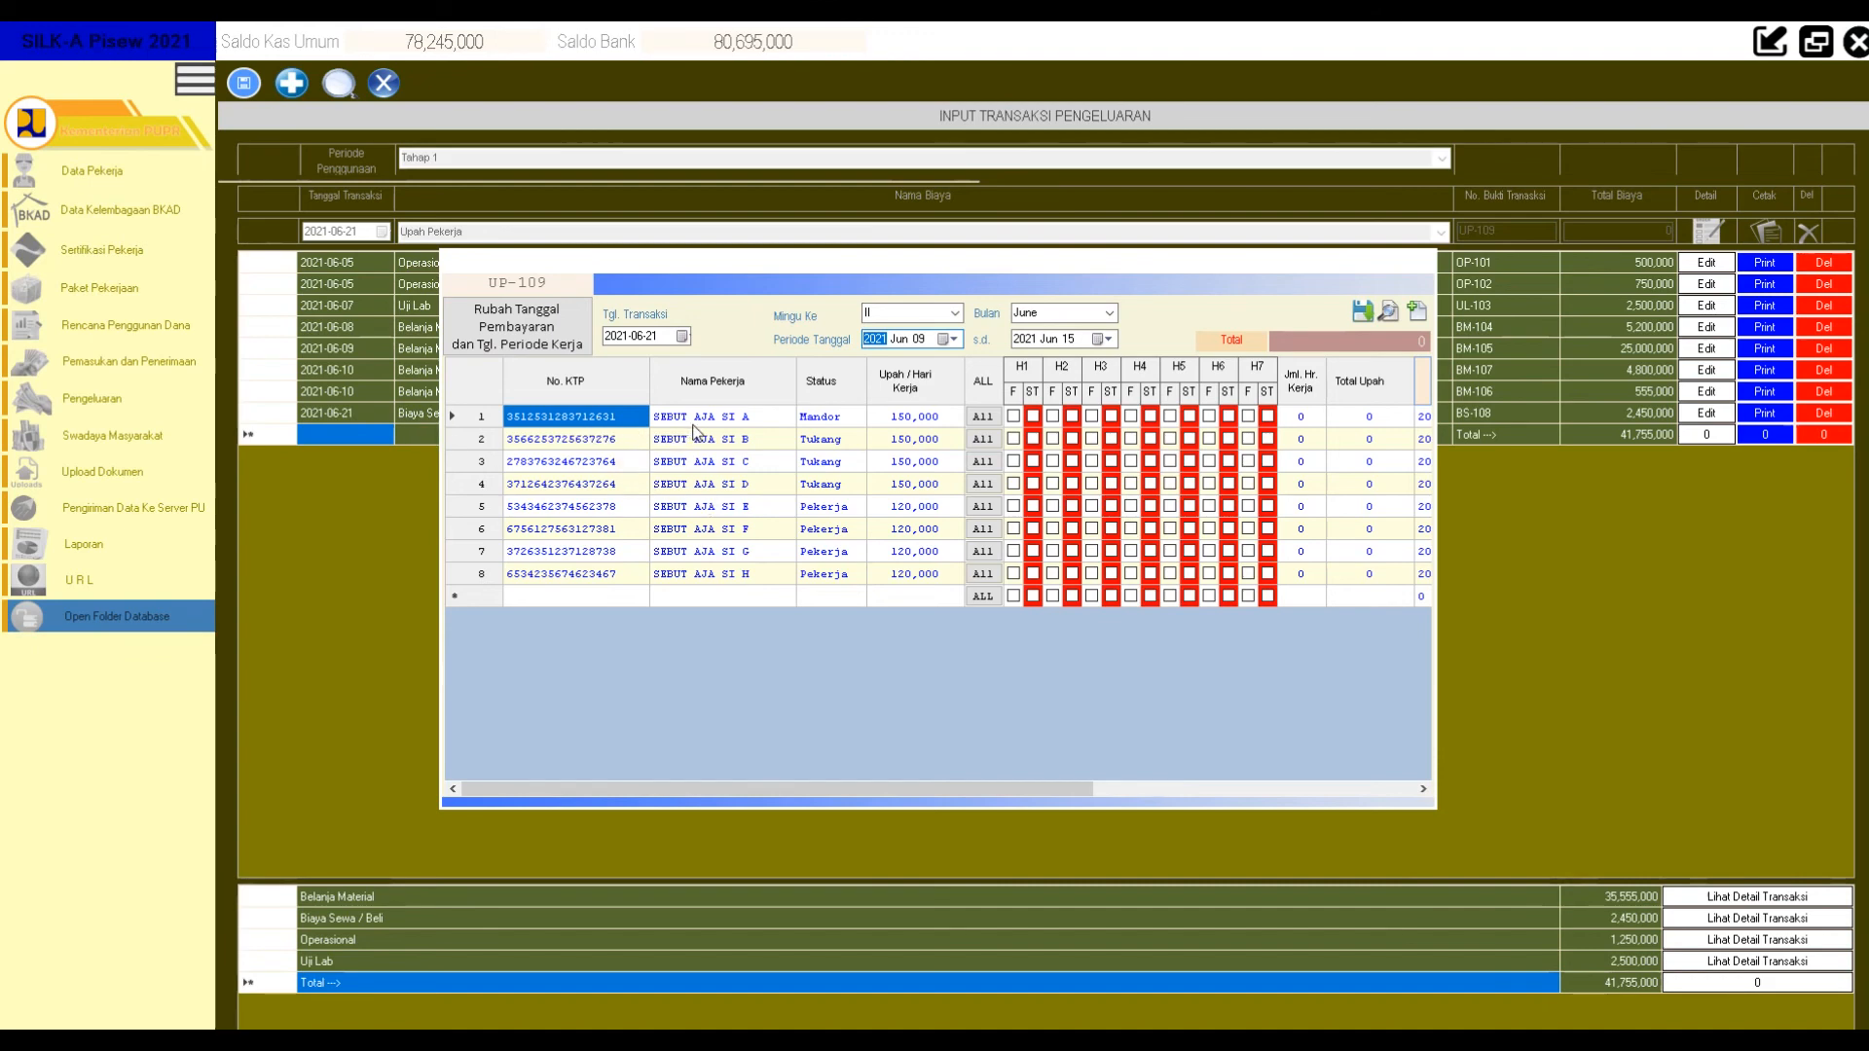
# Mark the row 1 Mandor's attendance as F on H1, H4 and H5, and ST on H2.
pyautogui.click(1013, 416)
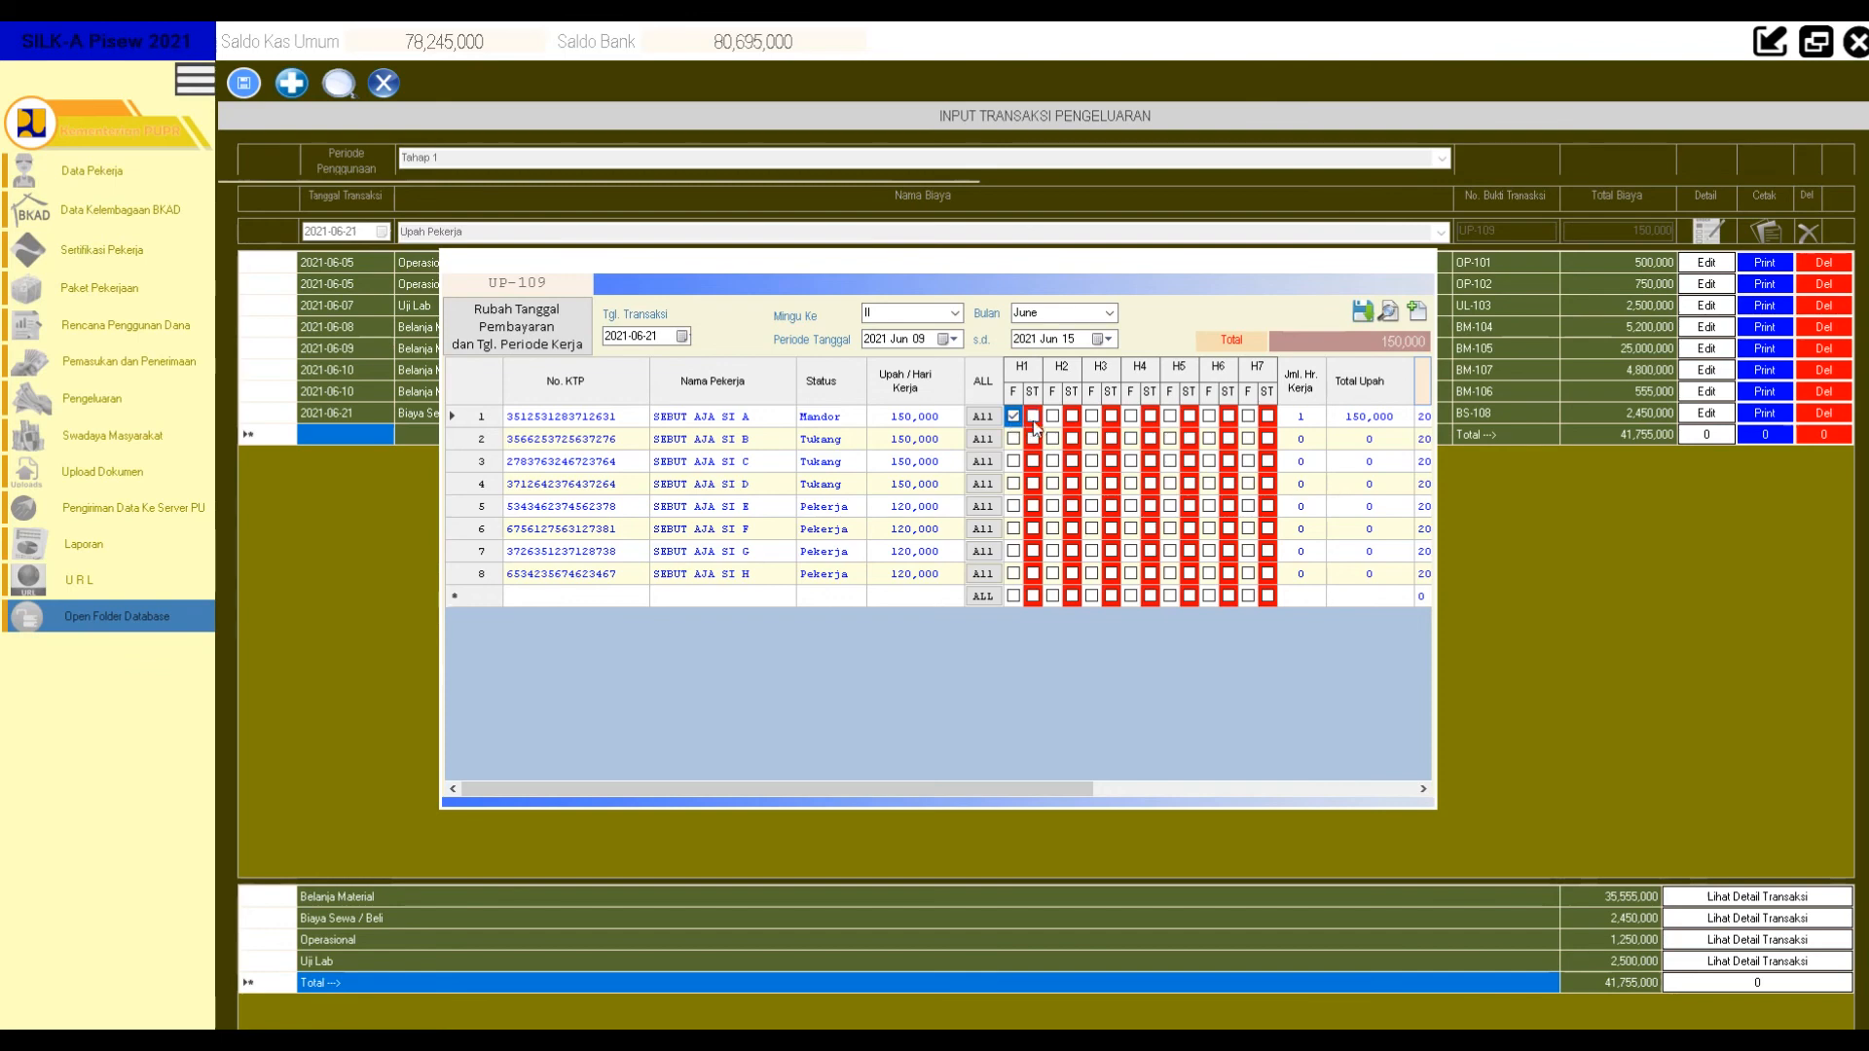
pyautogui.click(1071, 417)
pyautogui.click(1130, 416)
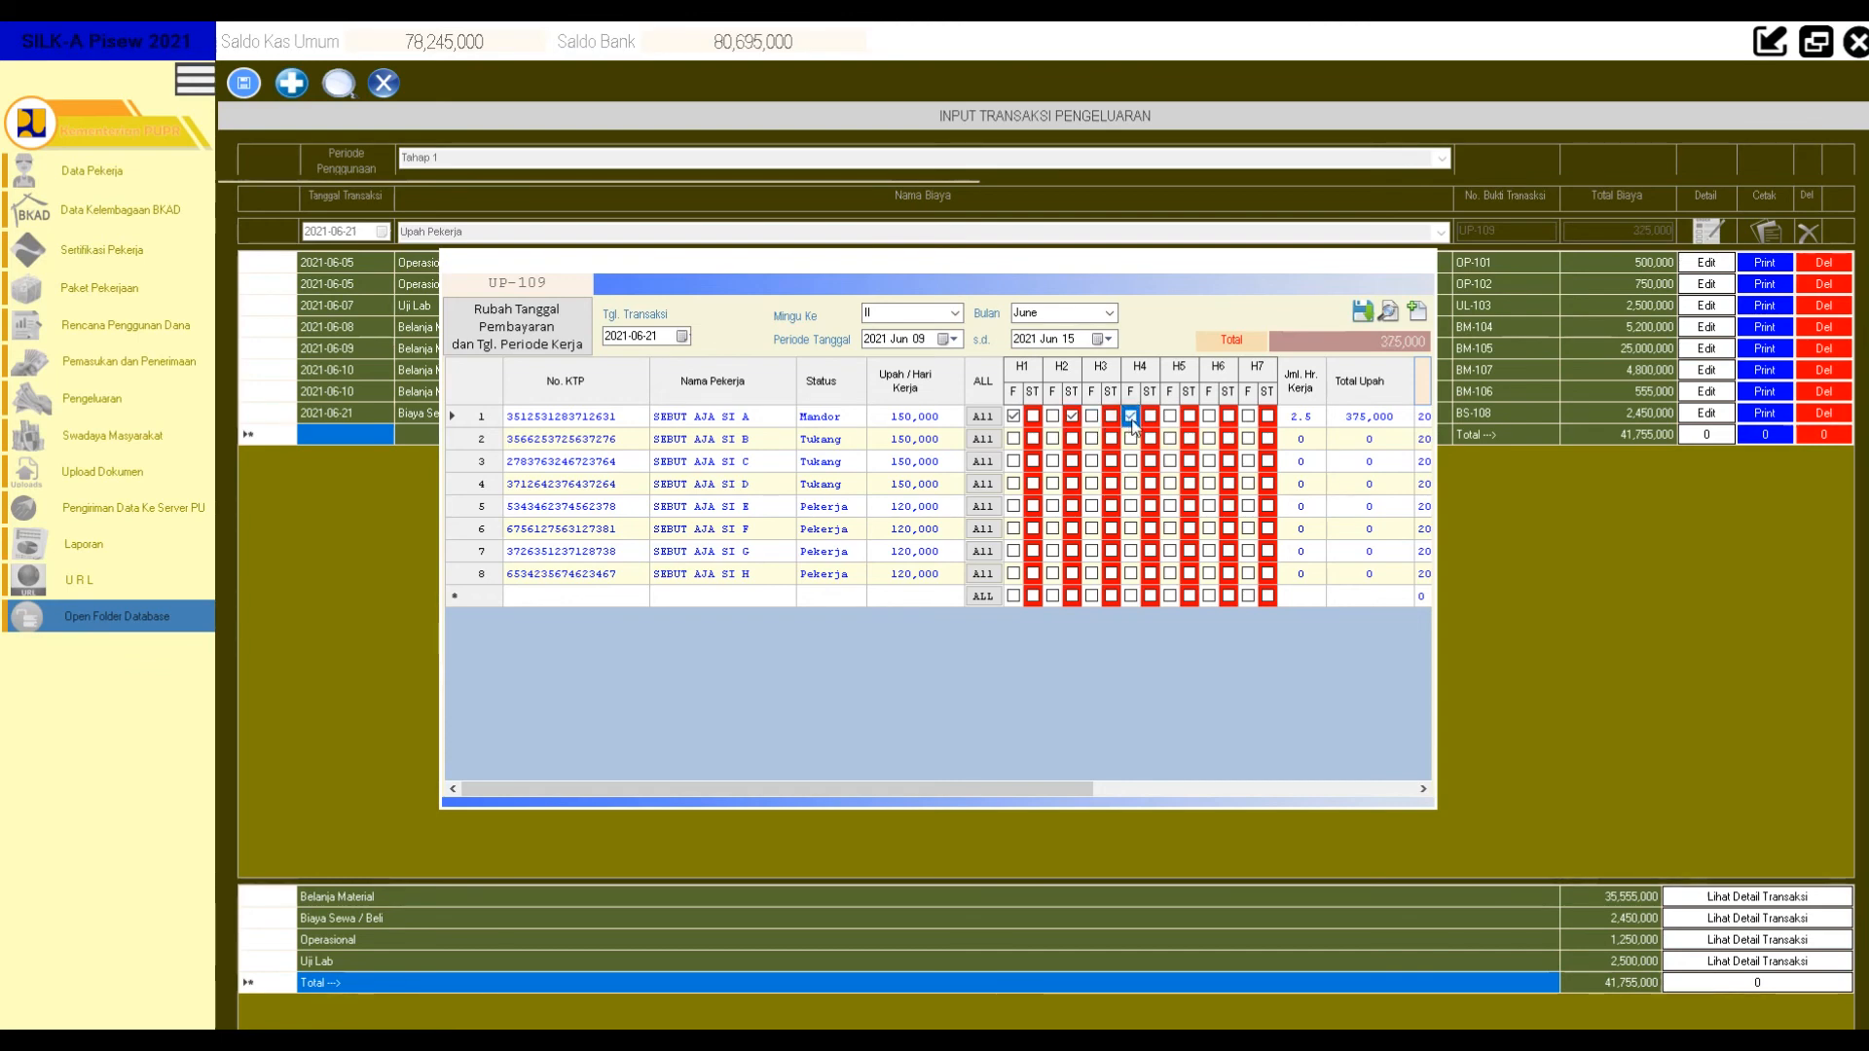
pyautogui.click(1168, 417)
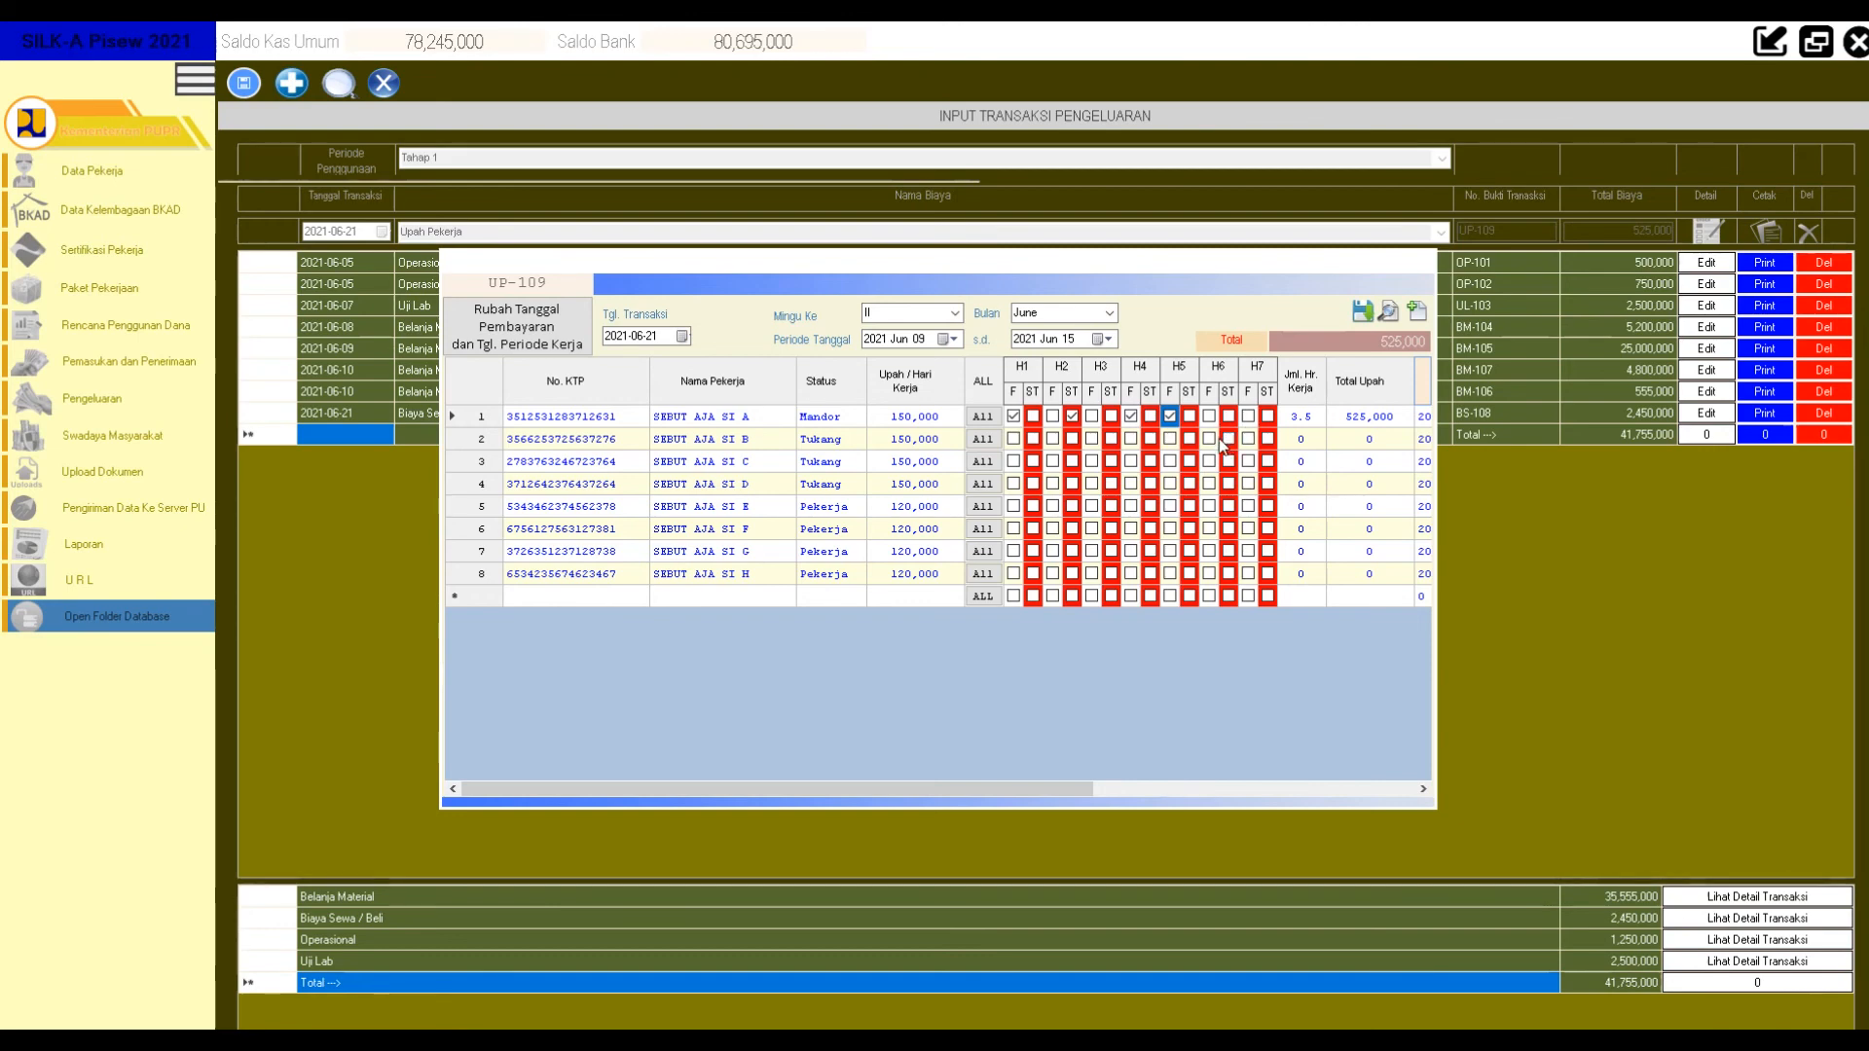
# Mark the row 2 Tukang's attendance as F on each day from H1 to H6.
pyautogui.click(1013, 439)
pyautogui.click(1052, 439)
pyautogui.click(1091, 439)
pyautogui.click(1130, 439)
pyautogui.click(1169, 438)
pyautogui.click(1208, 439)
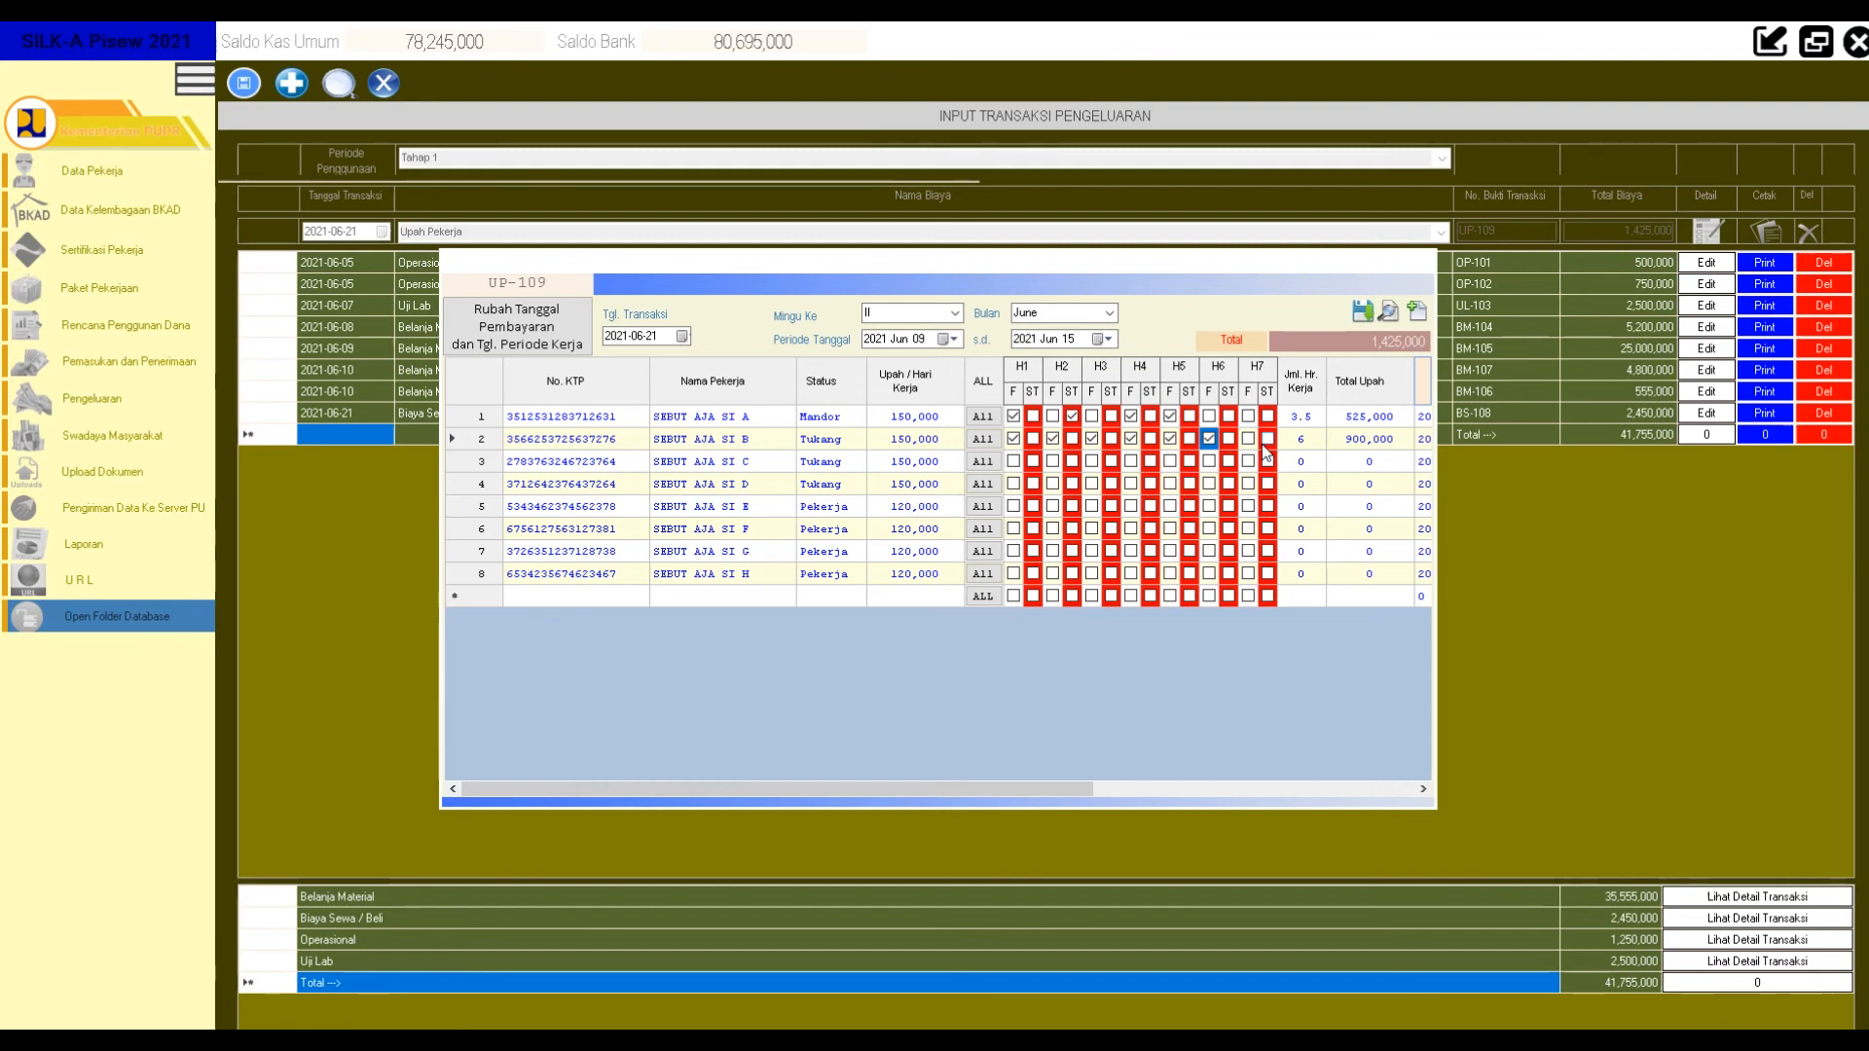
# Mark the row 2 Tukang's attendance as ST on H7.
pyautogui.click(1267, 439)
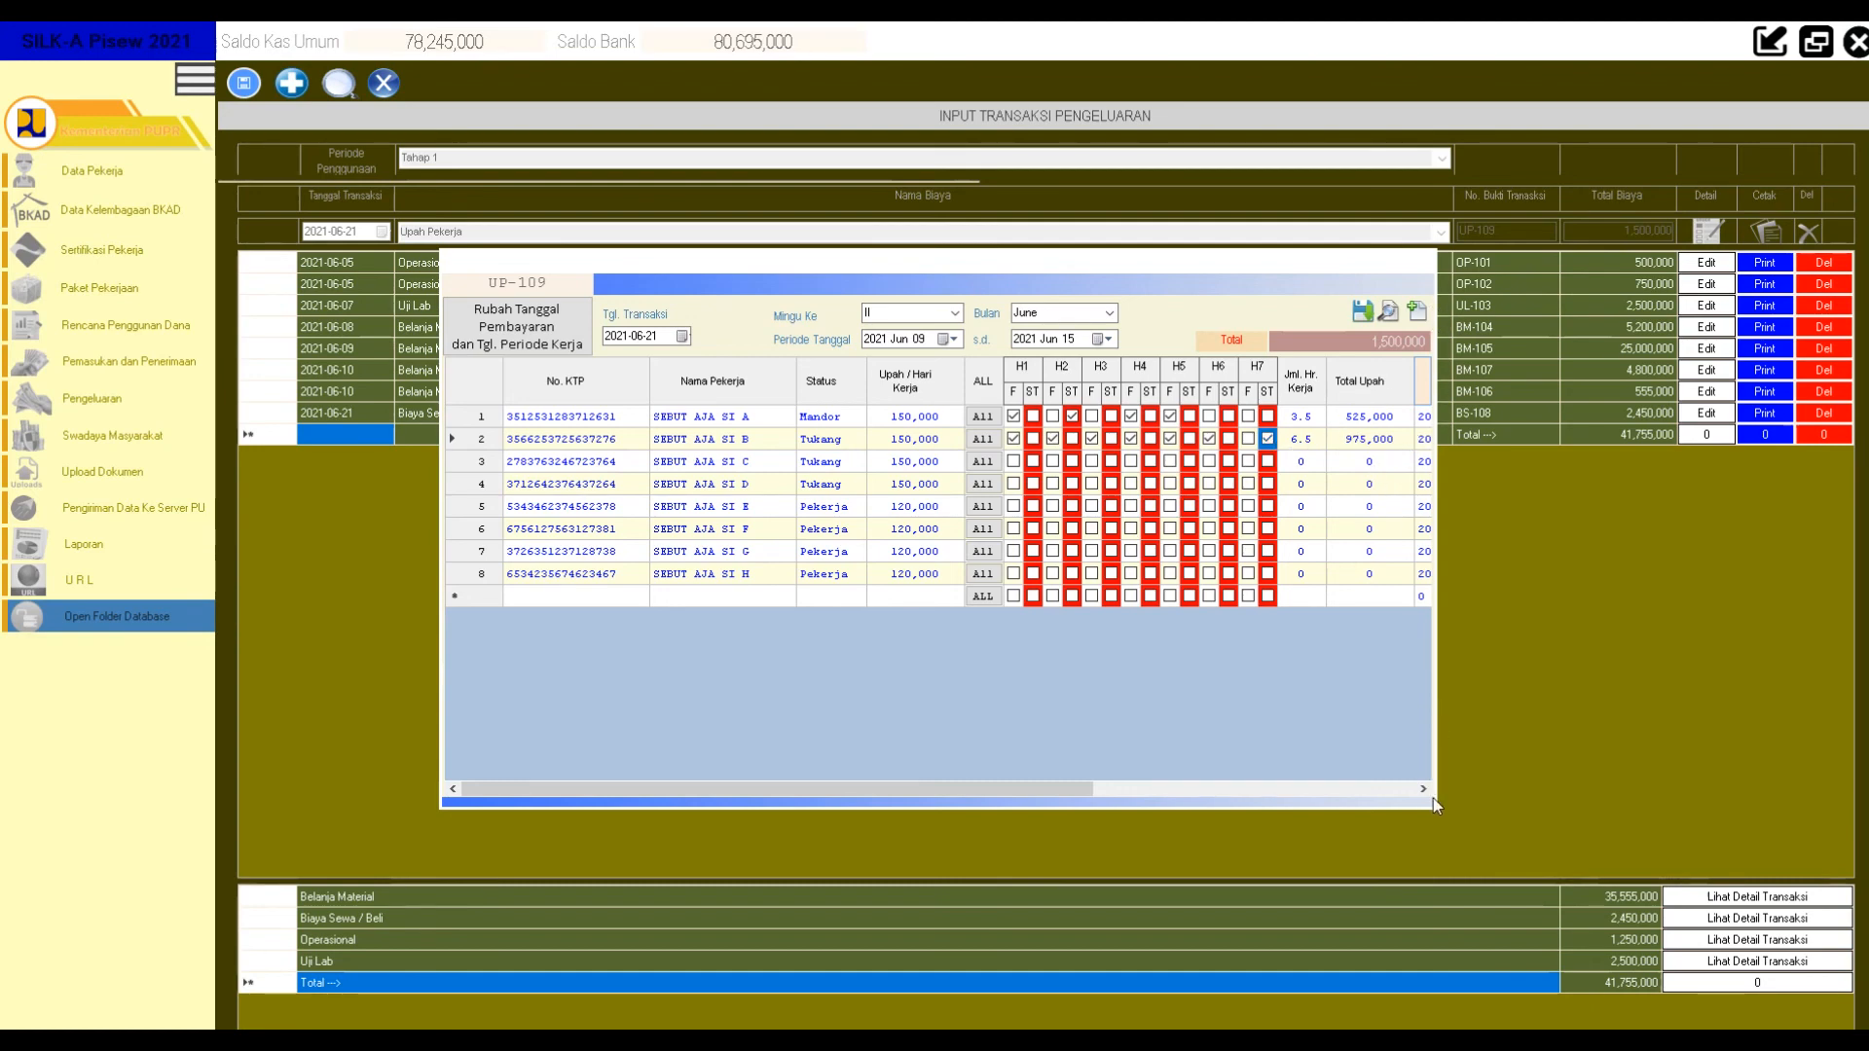
pyautogui.moveTo(1095, 794)
pyautogui.mouseDown()
pyautogui.moveTo(1134, 793)
pyautogui.moveTo(1099, 791)
pyautogui.mouseUp()
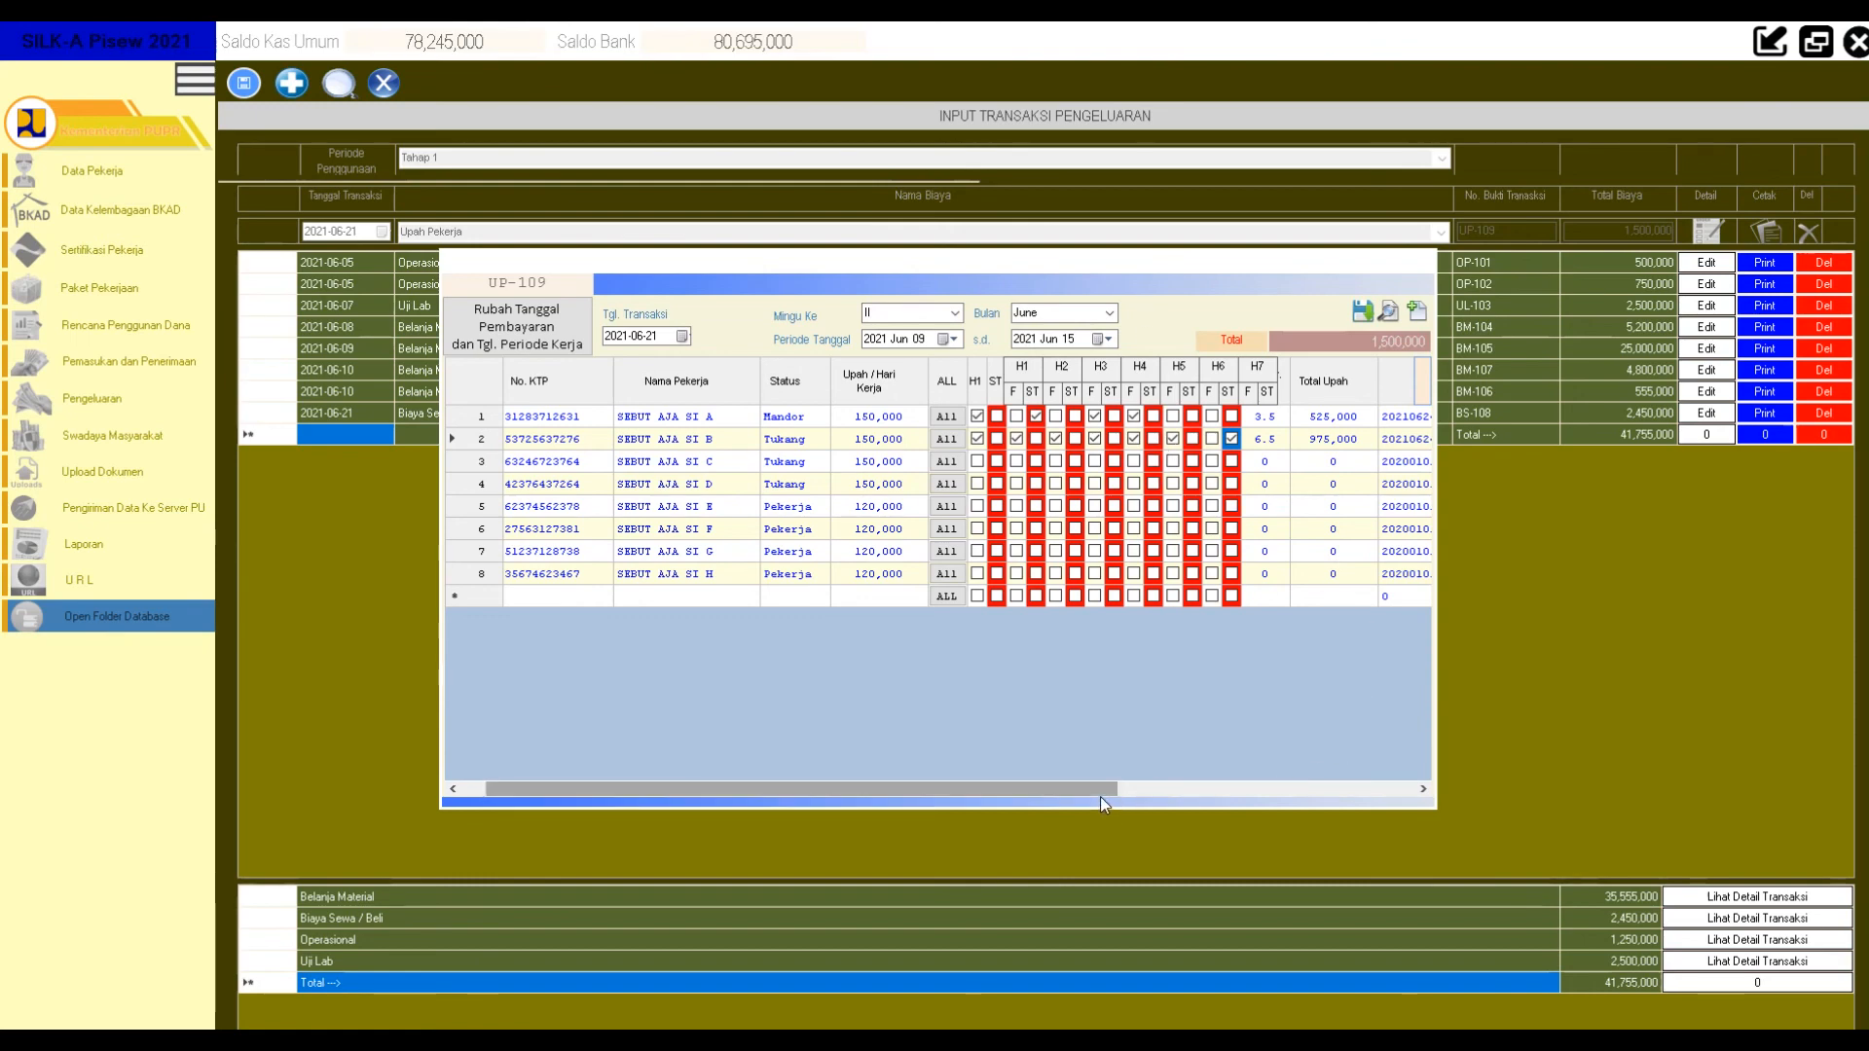
pyautogui.moveTo(1083, 790); pyautogui.dragTo(1028, 794)
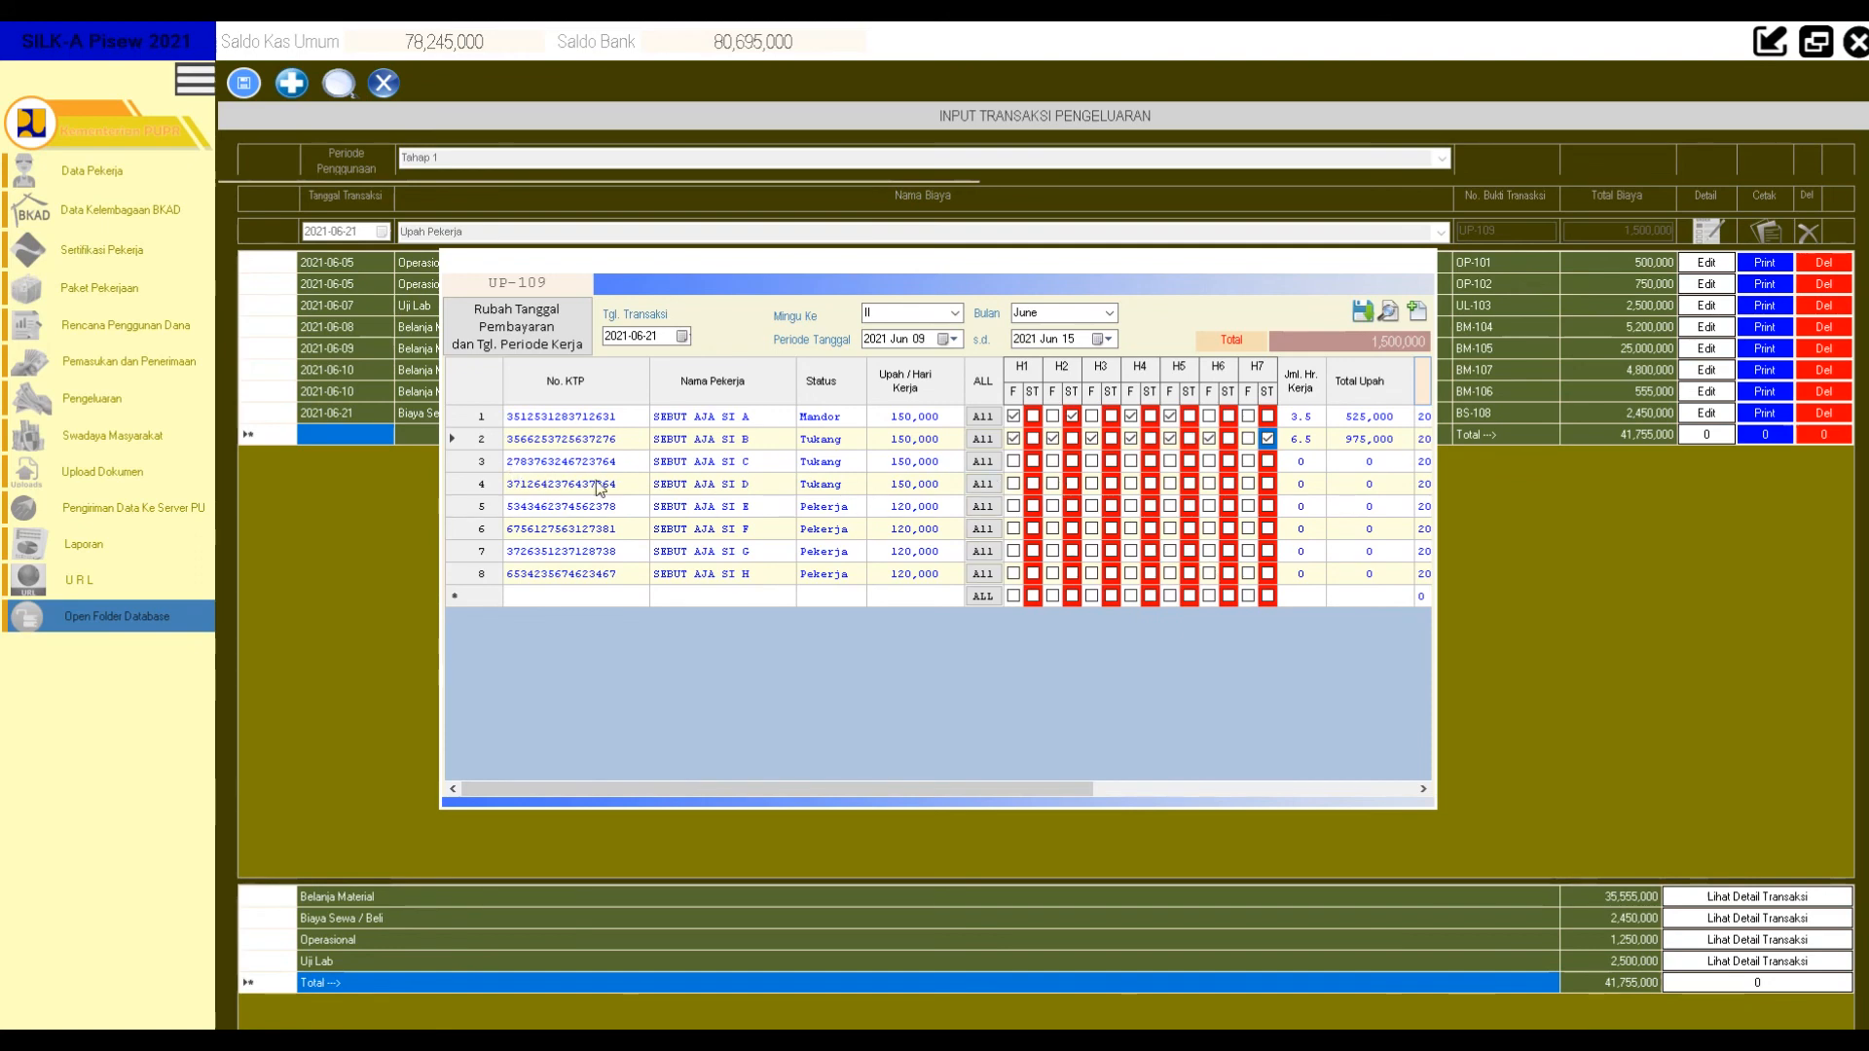
# Mark the row 3 Tukang's attendance as F on each day from H1 to H7.
pyautogui.click(1013, 463)
pyautogui.click(1014, 462)
pyautogui.click(1052, 461)
pyautogui.click(1091, 461)
pyautogui.click(1130, 461)
pyautogui.click(1169, 462)
pyautogui.click(1208, 461)
pyautogui.click(1247, 461)
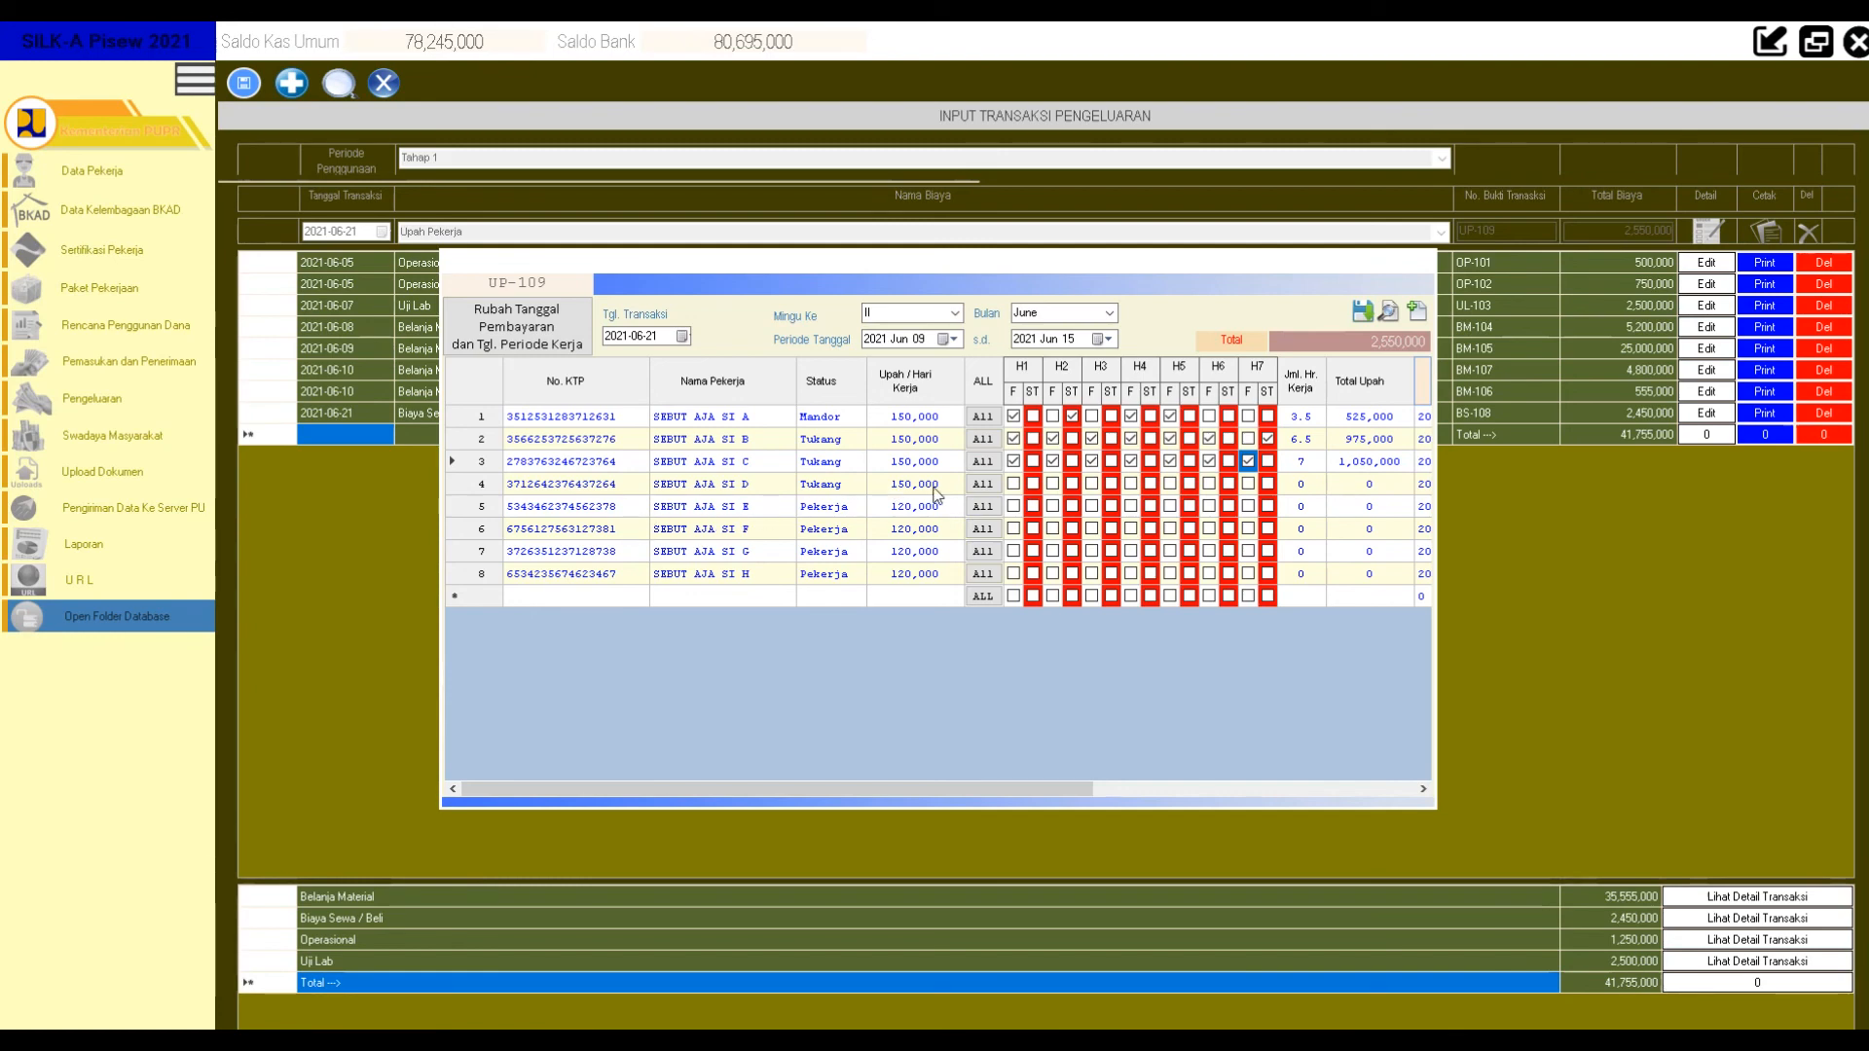
# Mark the row 4 Tukang's attendance as F on each day from H1 to H7.
pyautogui.click(1013, 484)
pyautogui.click(1052, 484)
pyautogui.click(1091, 483)
pyautogui.click(1130, 483)
pyautogui.click(1169, 484)
pyautogui.click(1209, 484)
pyautogui.click(1248, 484)
# Mark the row 5 Pekerja's attendance as F on each day from H1 to H7.
pyautogui.click(1013, 506)
pyautogui.click(1052, 506)
pyautogui.click(1091, 506)
pyautogui.click(1130, 506)
pyautogui.click(1168, 506)
pyautogui.click(1207, 506)
pyautogui.click(1247, 506)
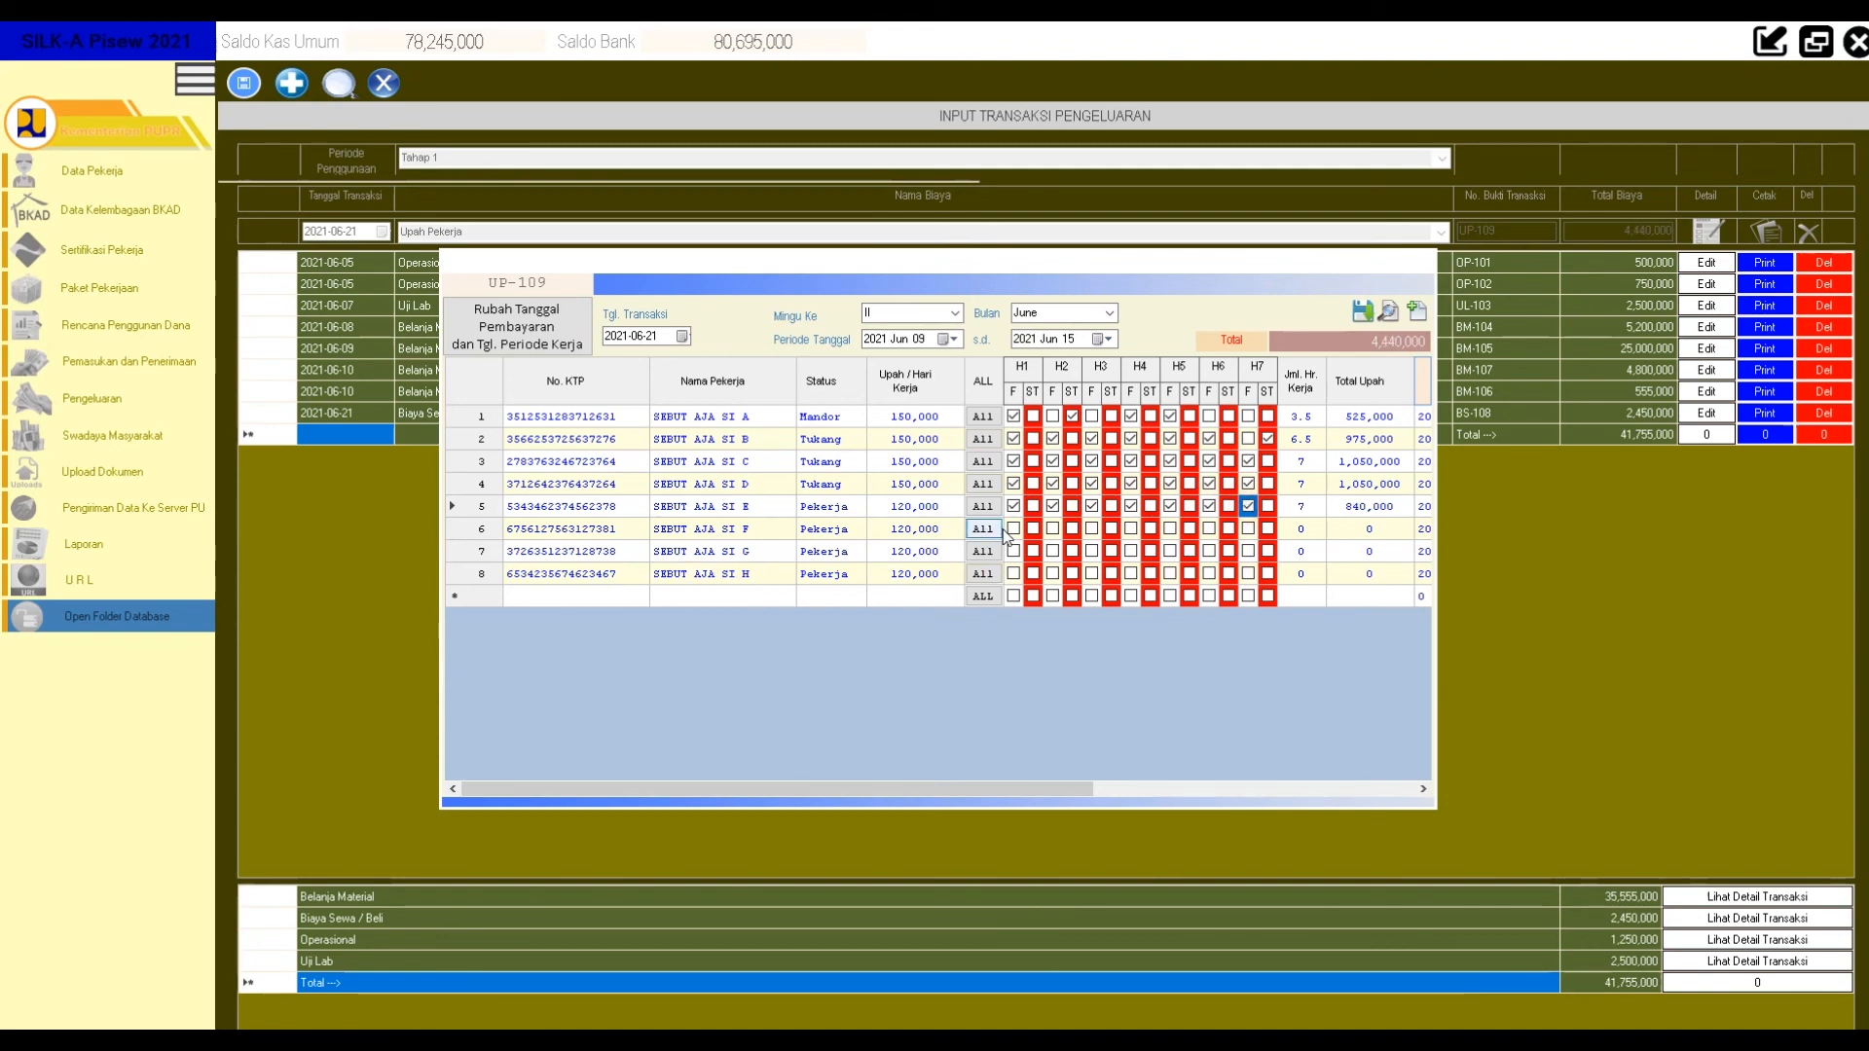
# Mark the row 6 Pekerja's attendance as ST on H2 and H7, and as F on each day from H3 to H6.
pyautogui.click(1071, 530)
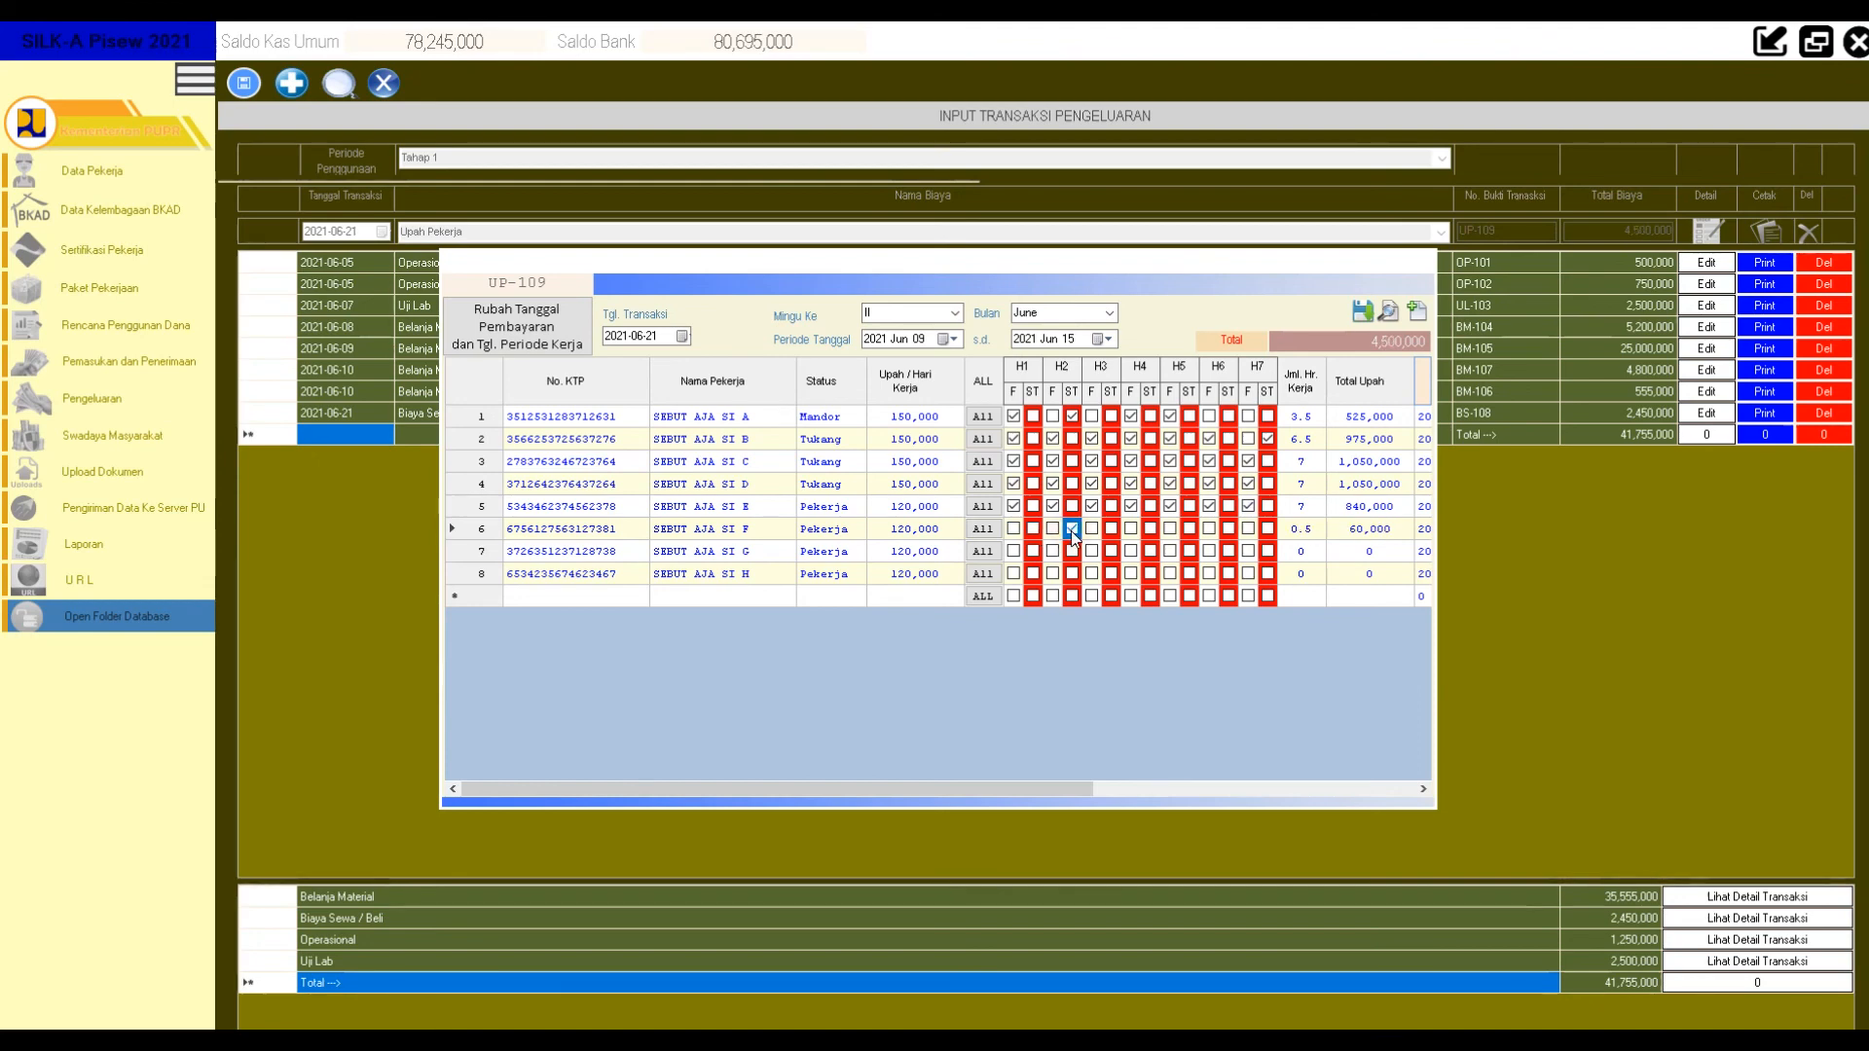
pyautogui.click(1072, 529)
pyautogui.click(1091, 528)
pyautogui.click(1130, 528)
pyautogui.click(1169, 529)
pyautogui.click(1208, 529)
pyautogui.click(1268, 529)
# Mark the row 7 Pekerja's attendance as F on each day from H1 to H7.
pyautogui.click(1013, 551)
pyautogui.click(1052, 551)
pyautogui.click(1091, 551)
pyautogui.click(1130, 551)
pyautogui.click(1169, 551)
pyautogui.click(1208, 551)
pyautogui.click(1248, 550)
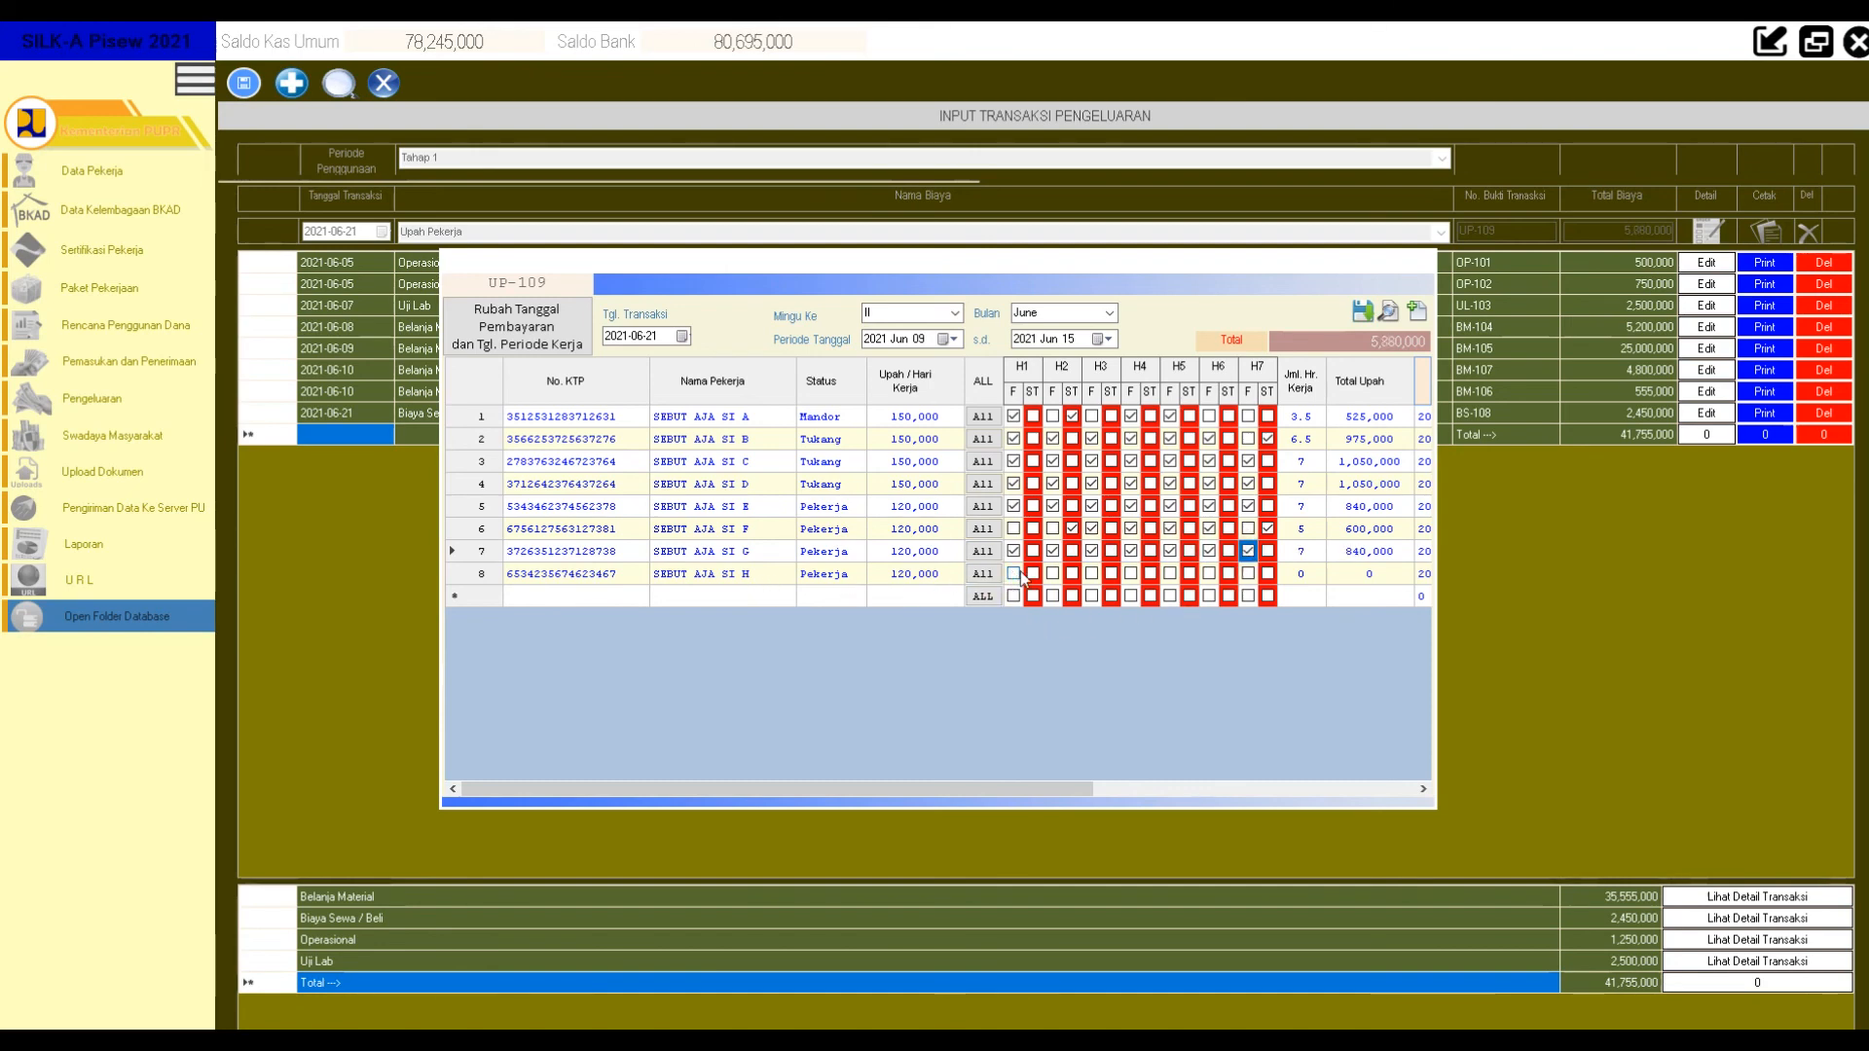
# Mark the row 8 Pekerja's attendance as F on H2, H3, H4, H6 and H7.
pyautogui.click(1052, 573)
pyautogui.click(1091, 573)
pyautogui.click(1130, 573)
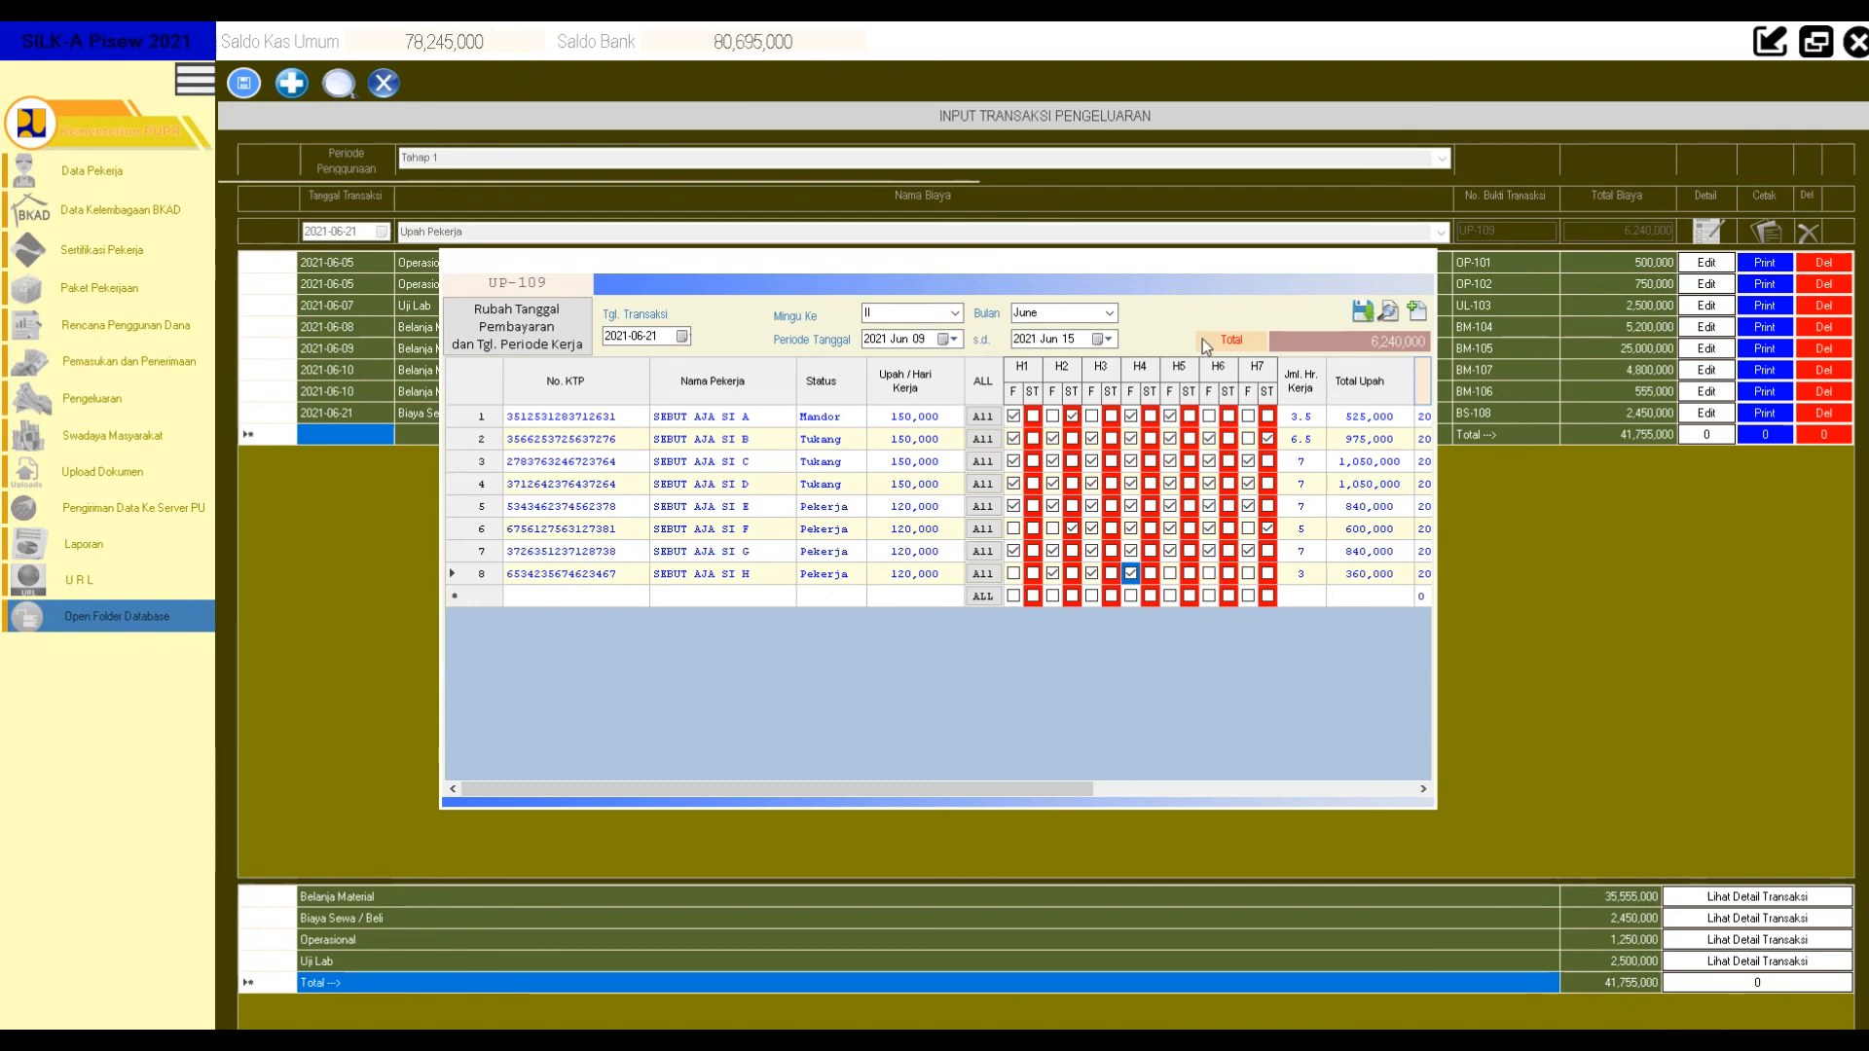
pyautogui.click(1209, 573)
pyautogui.click(1248, 574)
# Check the workers' day counts and wage amounts, then save the UP-109 wage sheet and generate its payment receipts.
pyautogui.moveTo(1001, 785); pyautogui.dragTo(1253, 804)
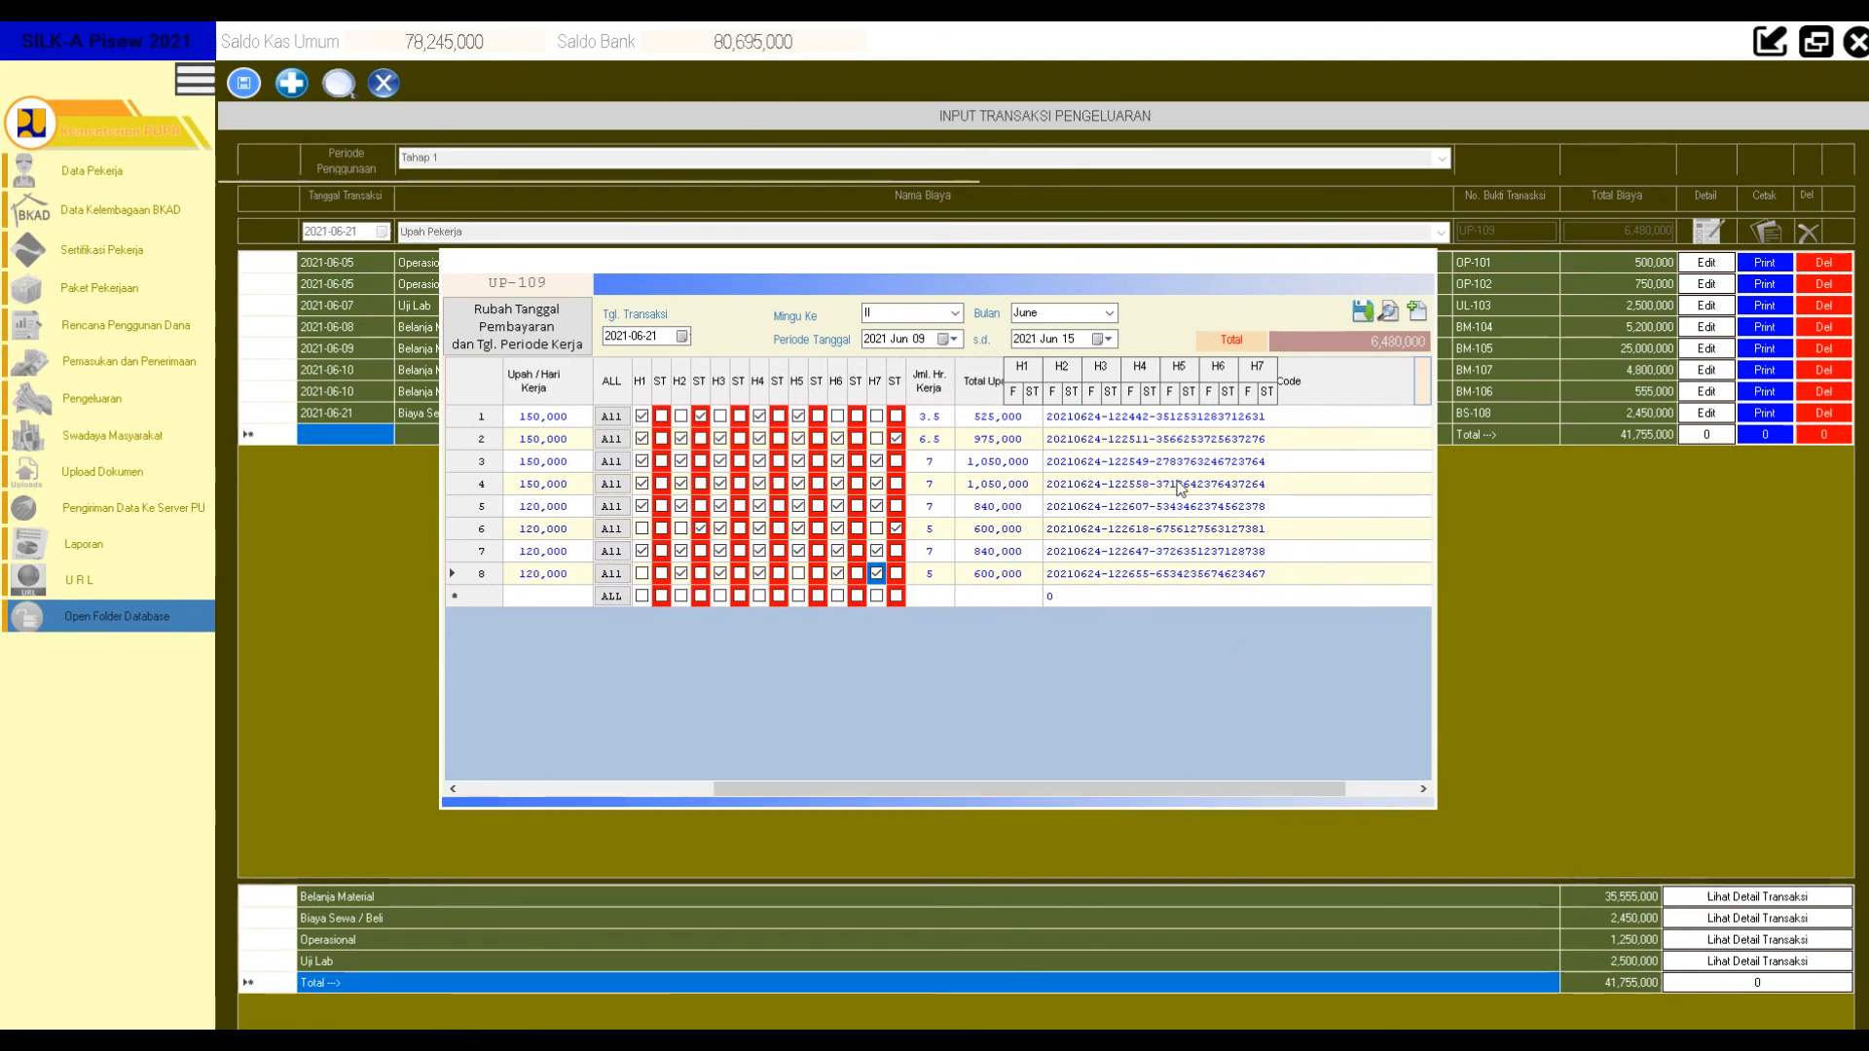
pyautogui.moveTo(1300, 796); pyautogui.dragTo(1207, 794)
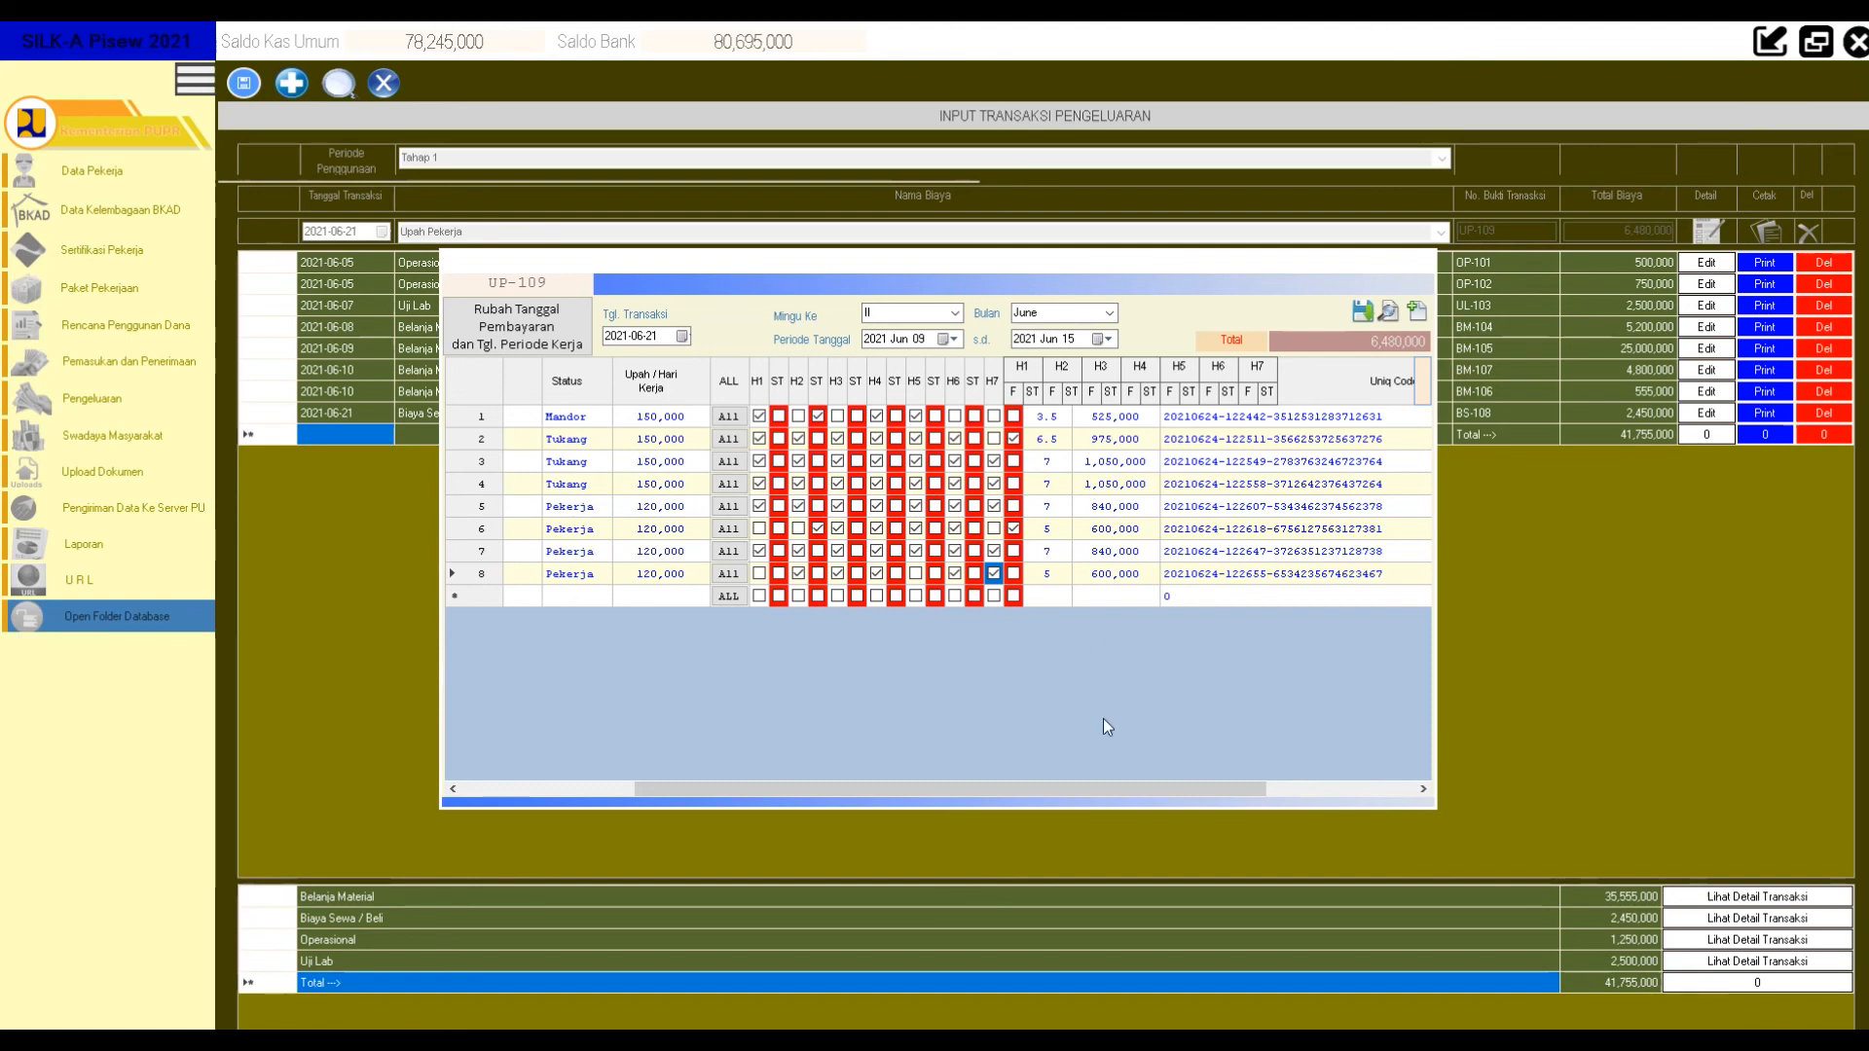
pyautogui.moveTo(1129, 786); pyautogui.dragTo(857, 785)
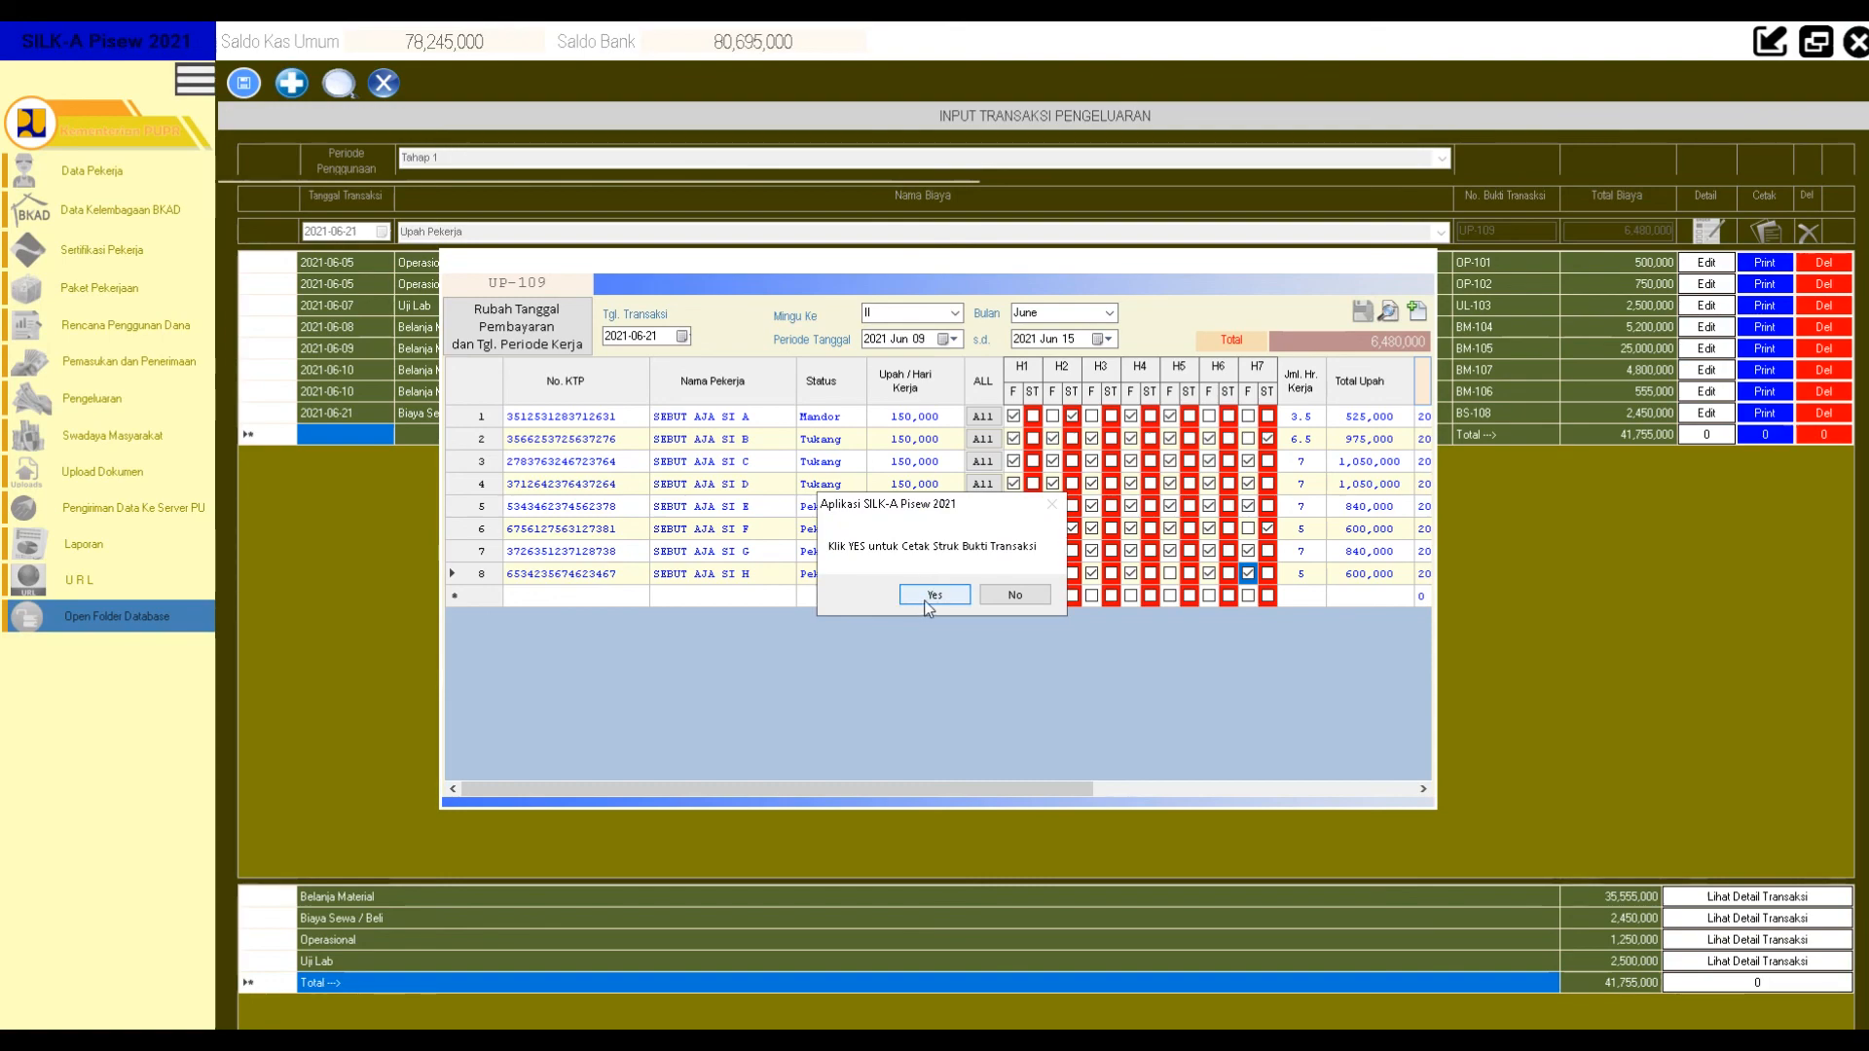
pyautogui.click(927, 598)
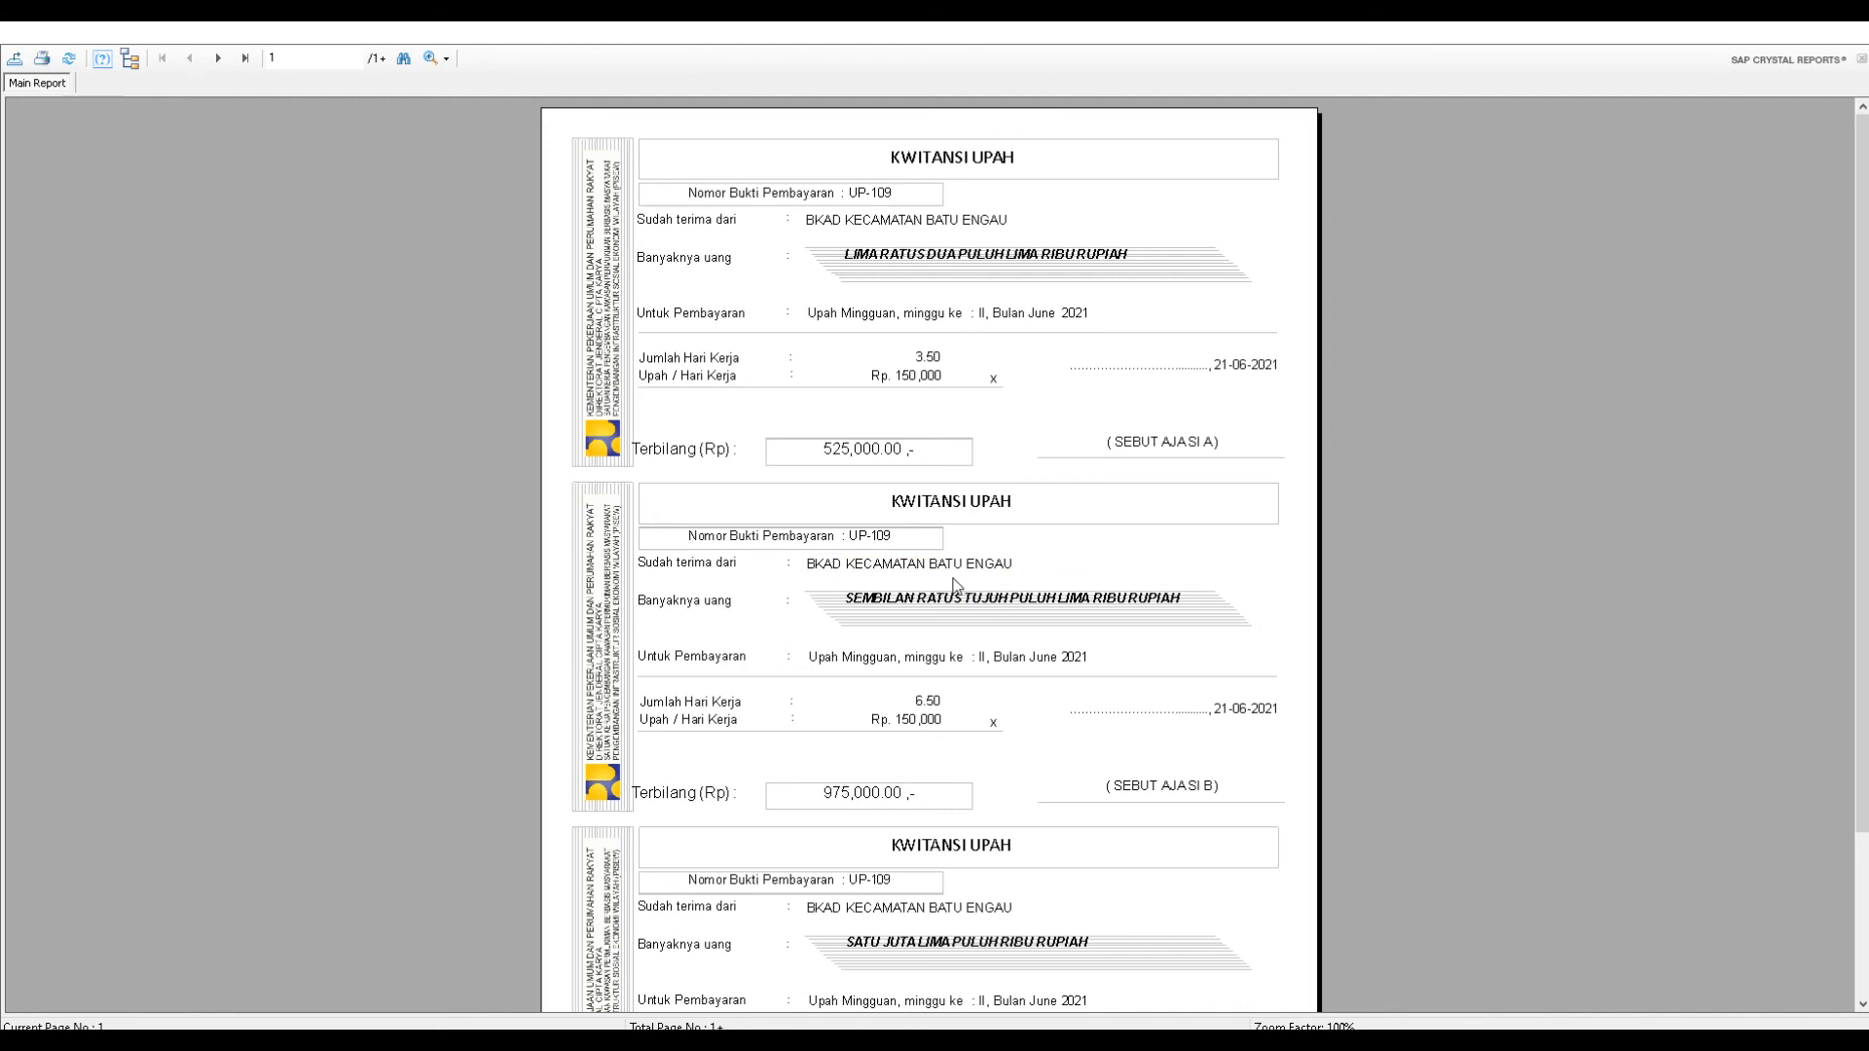
# Examine the workers' Kwitansi Upah receipts for UP-109 across all three report pages.
pyautogui.scroll(-3, 954, 584)
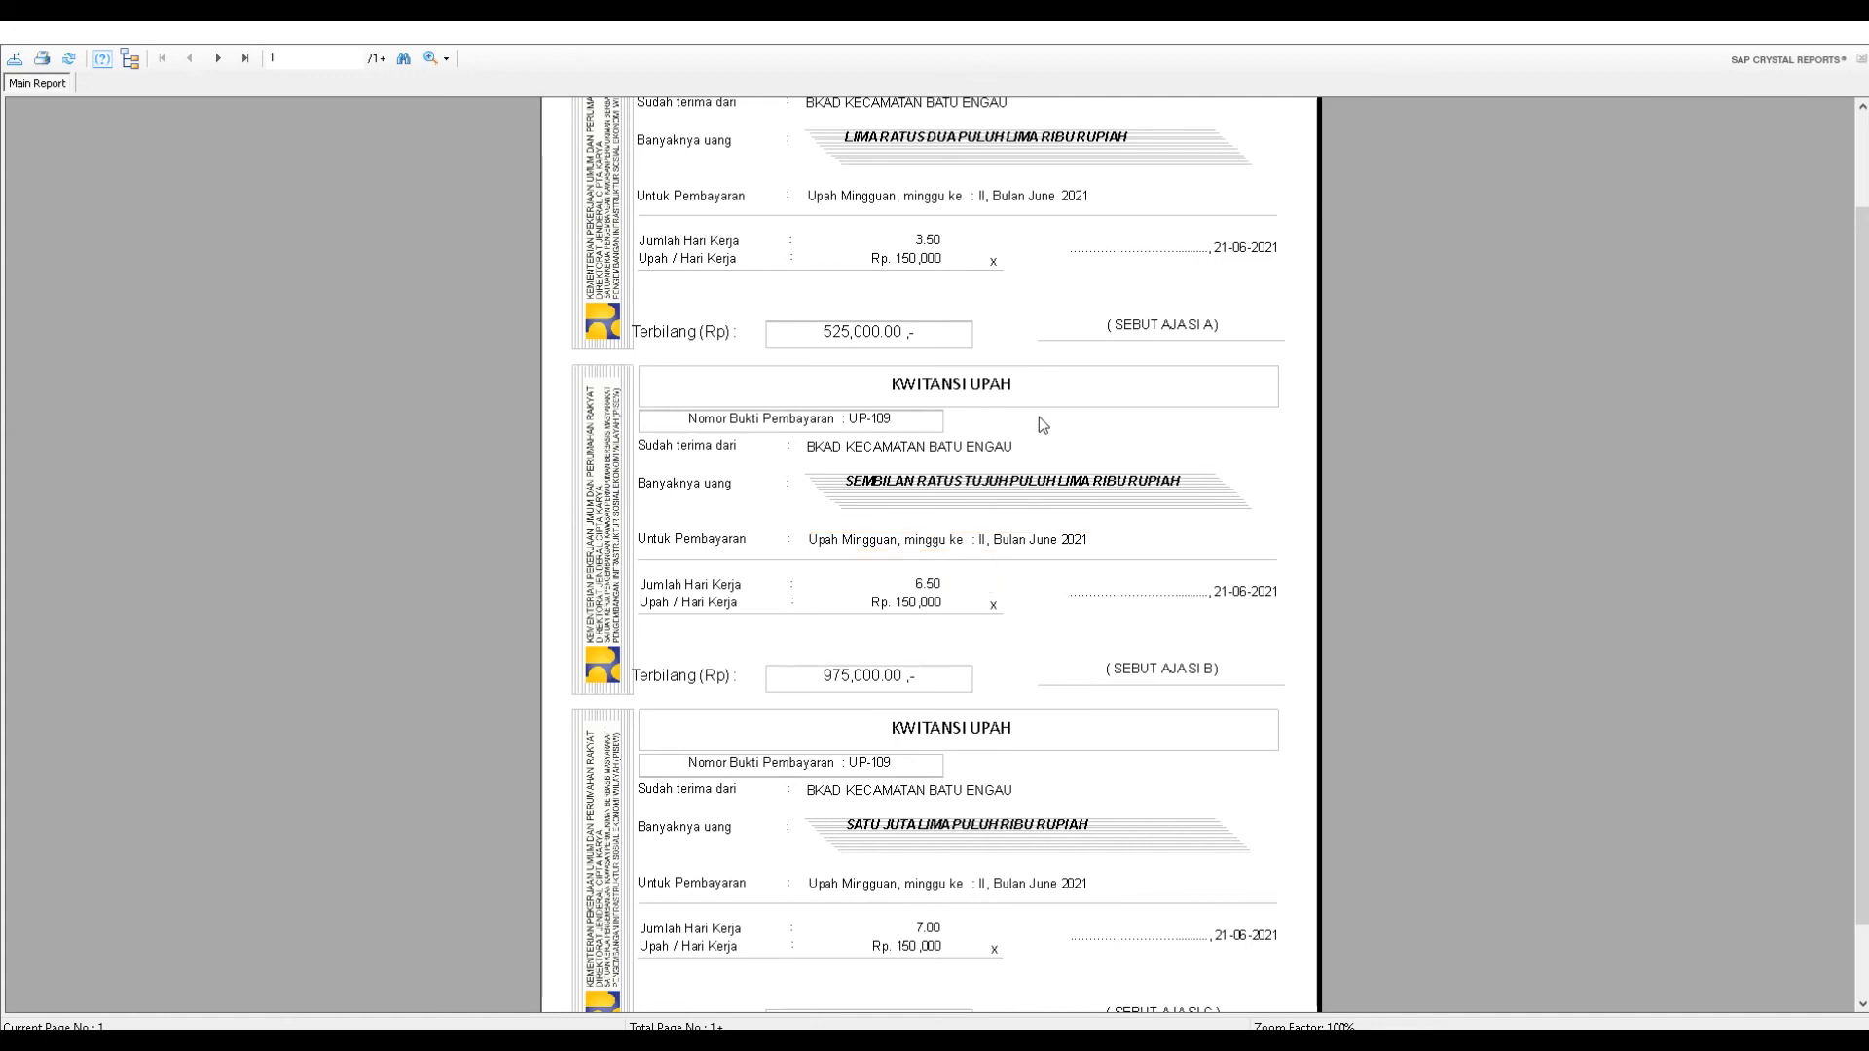
pyautogui.scroll(-3, 1092, 576)
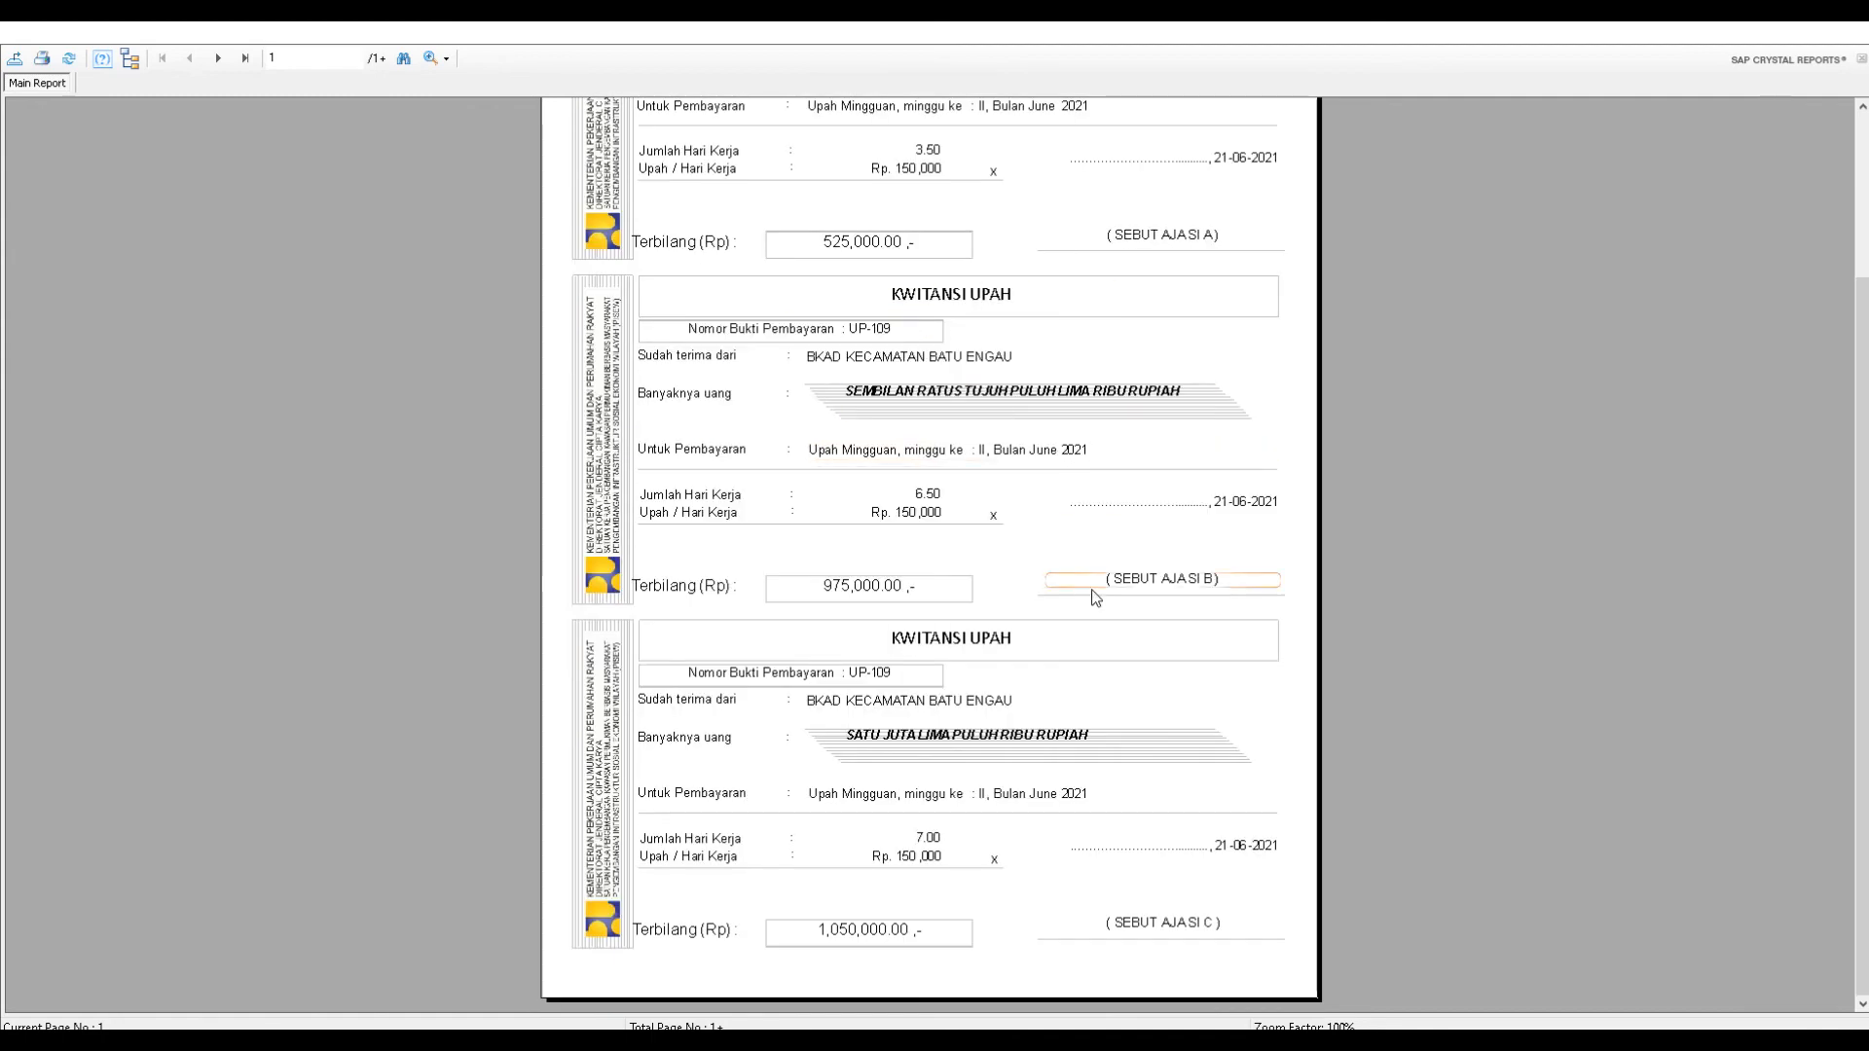
pyautogui.scroll(7, 1090, 566)
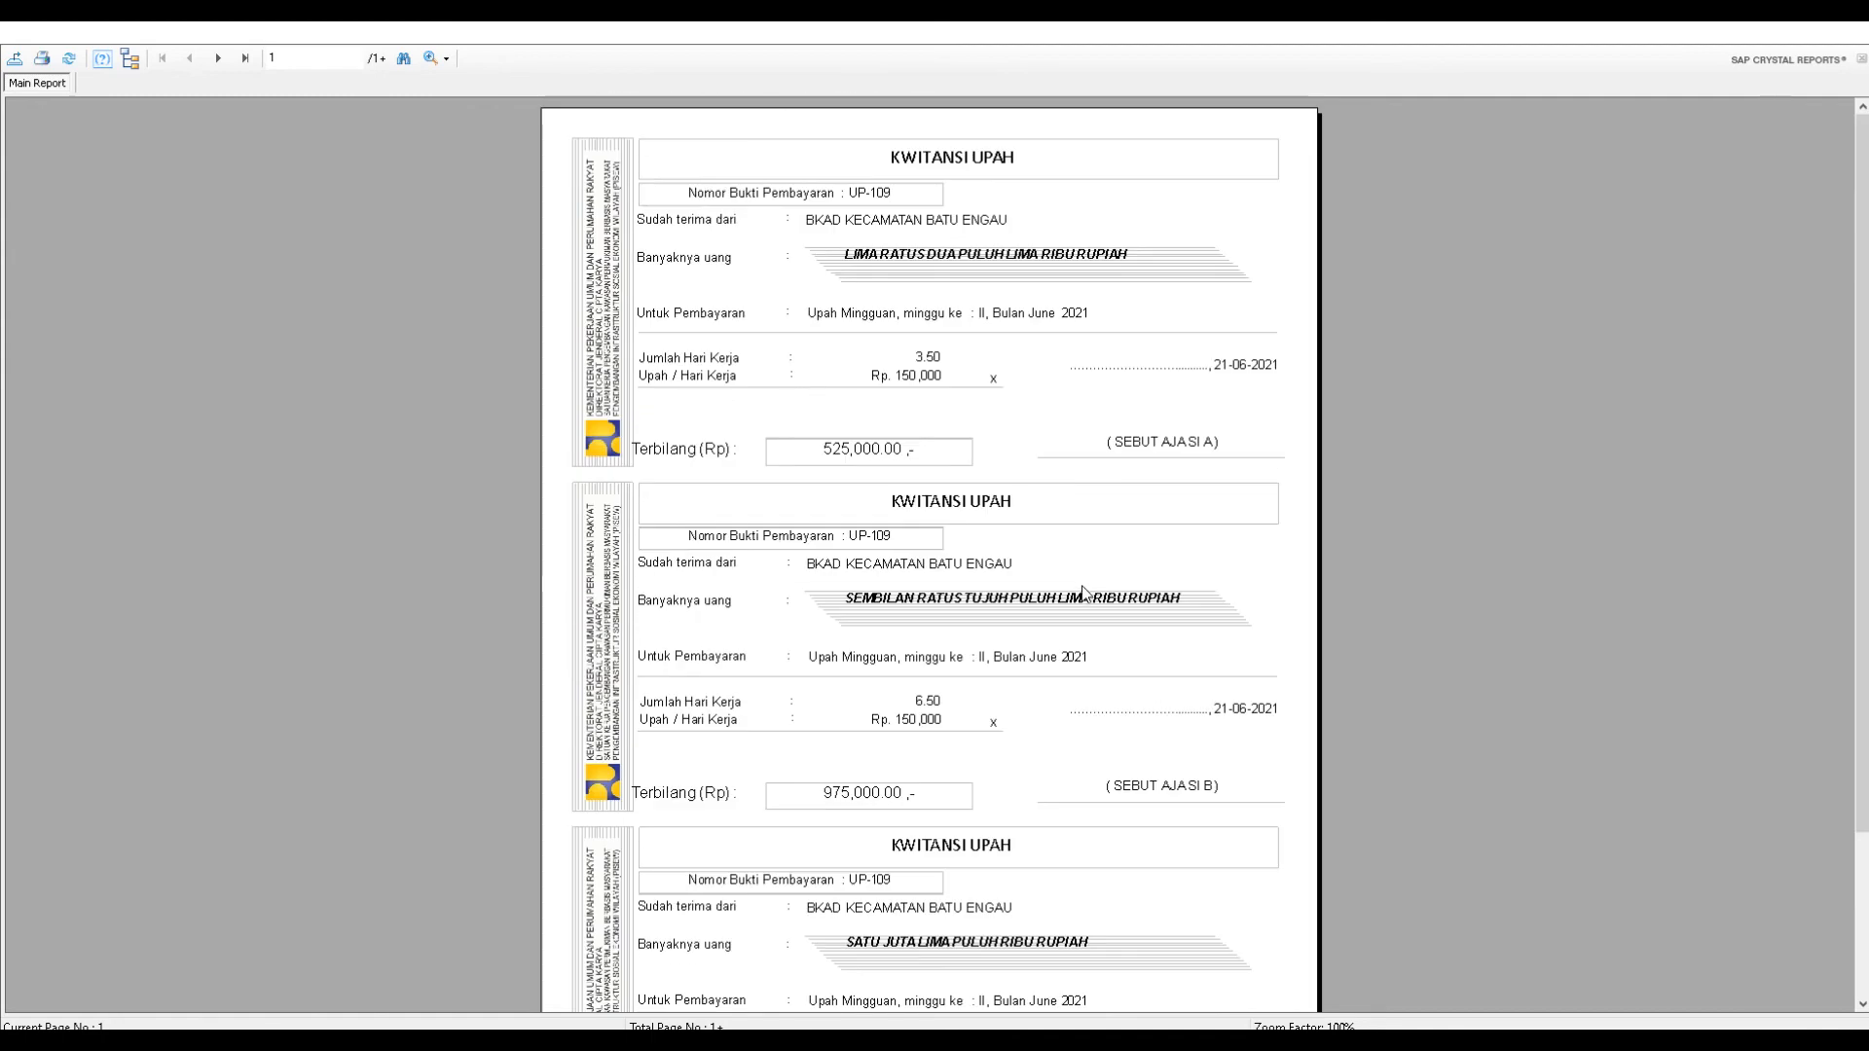
pyautogui.click(219, 59)
pyautogui.scroll(-4, 779, 462)
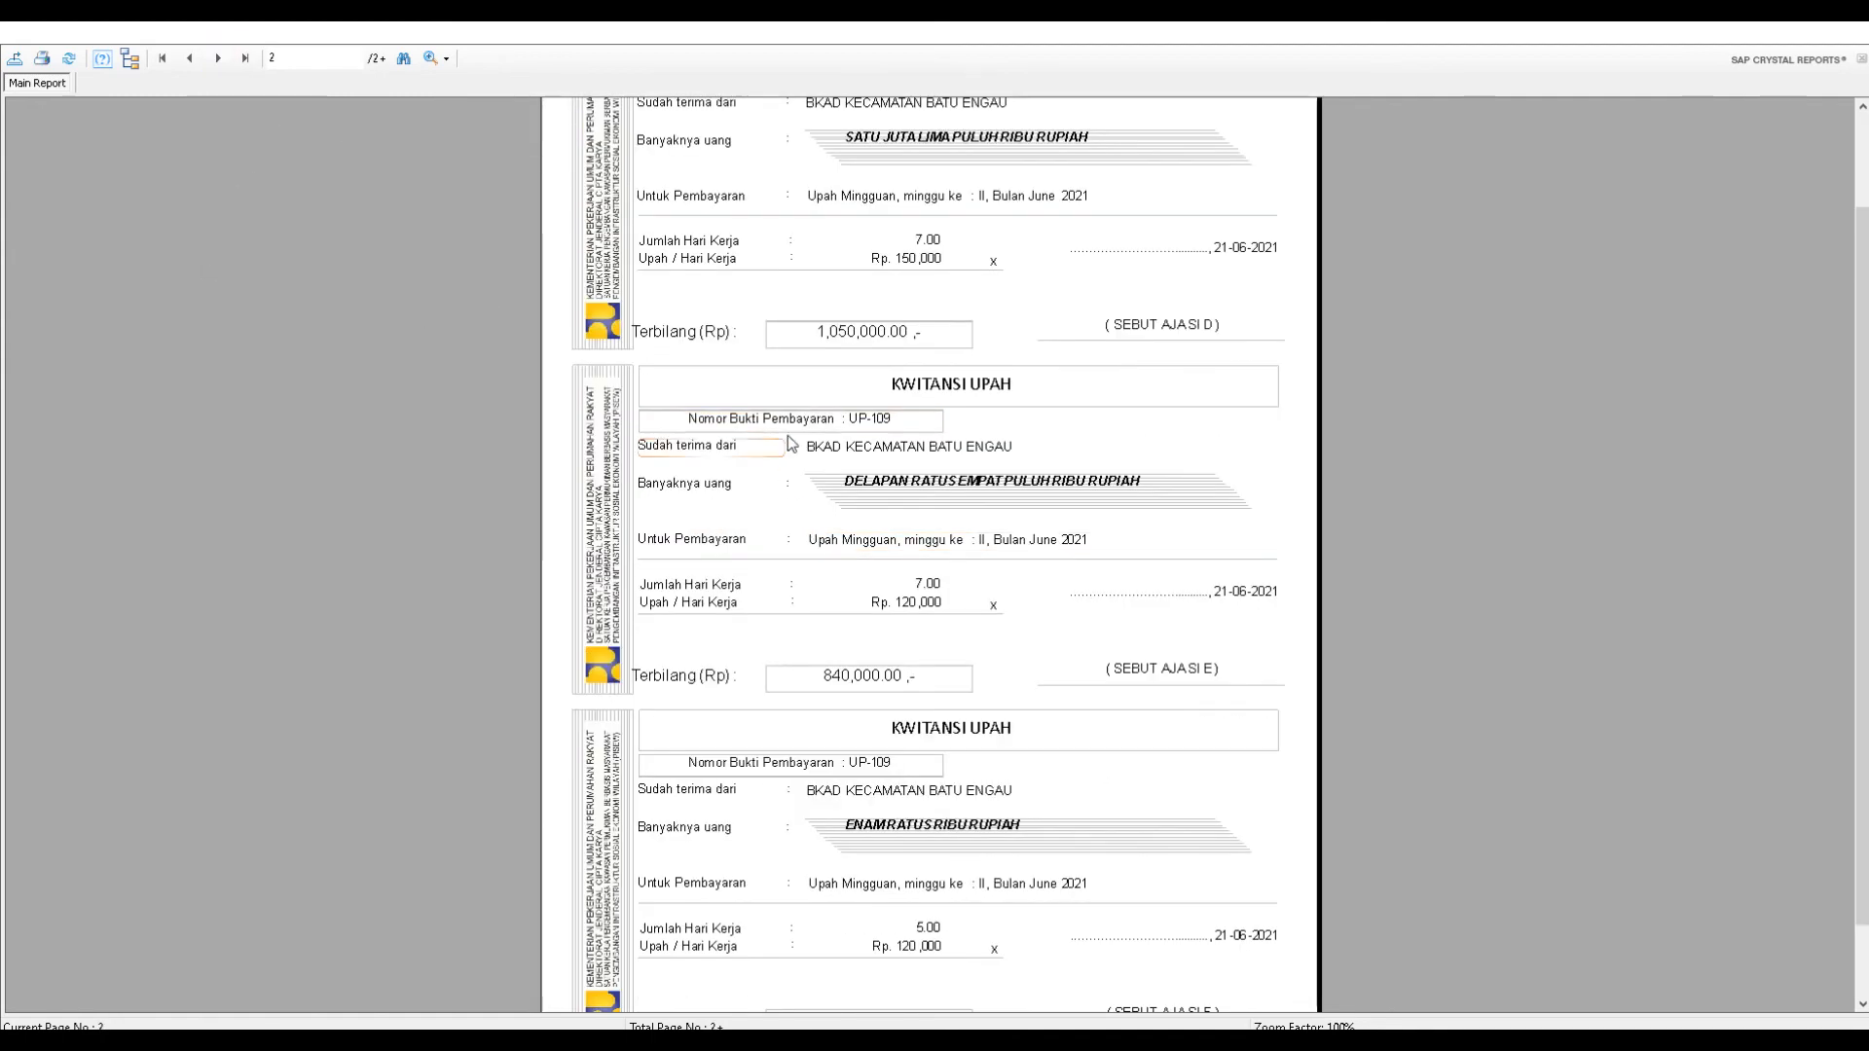
pyautogui.scroll(-3, 1047, 463)
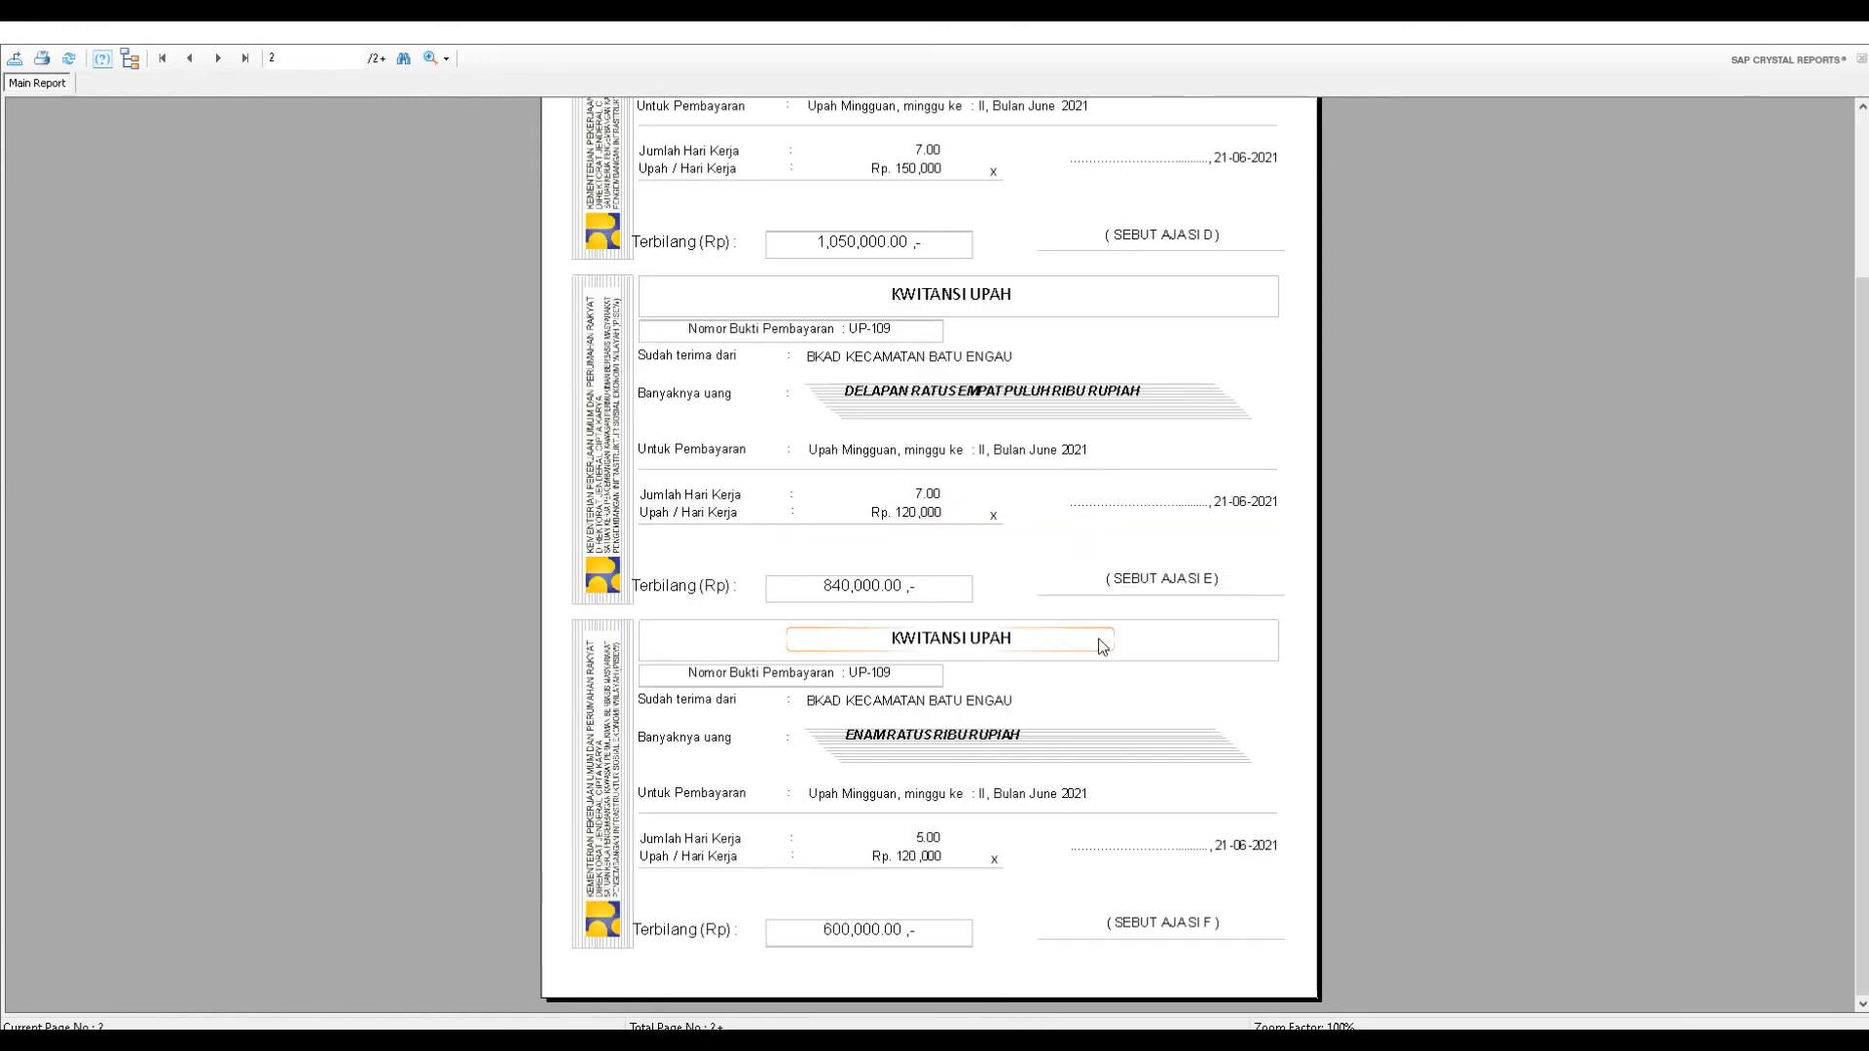
pyautogui.scroll(5, 1101, 638)
pyautogui.click(220, 59)
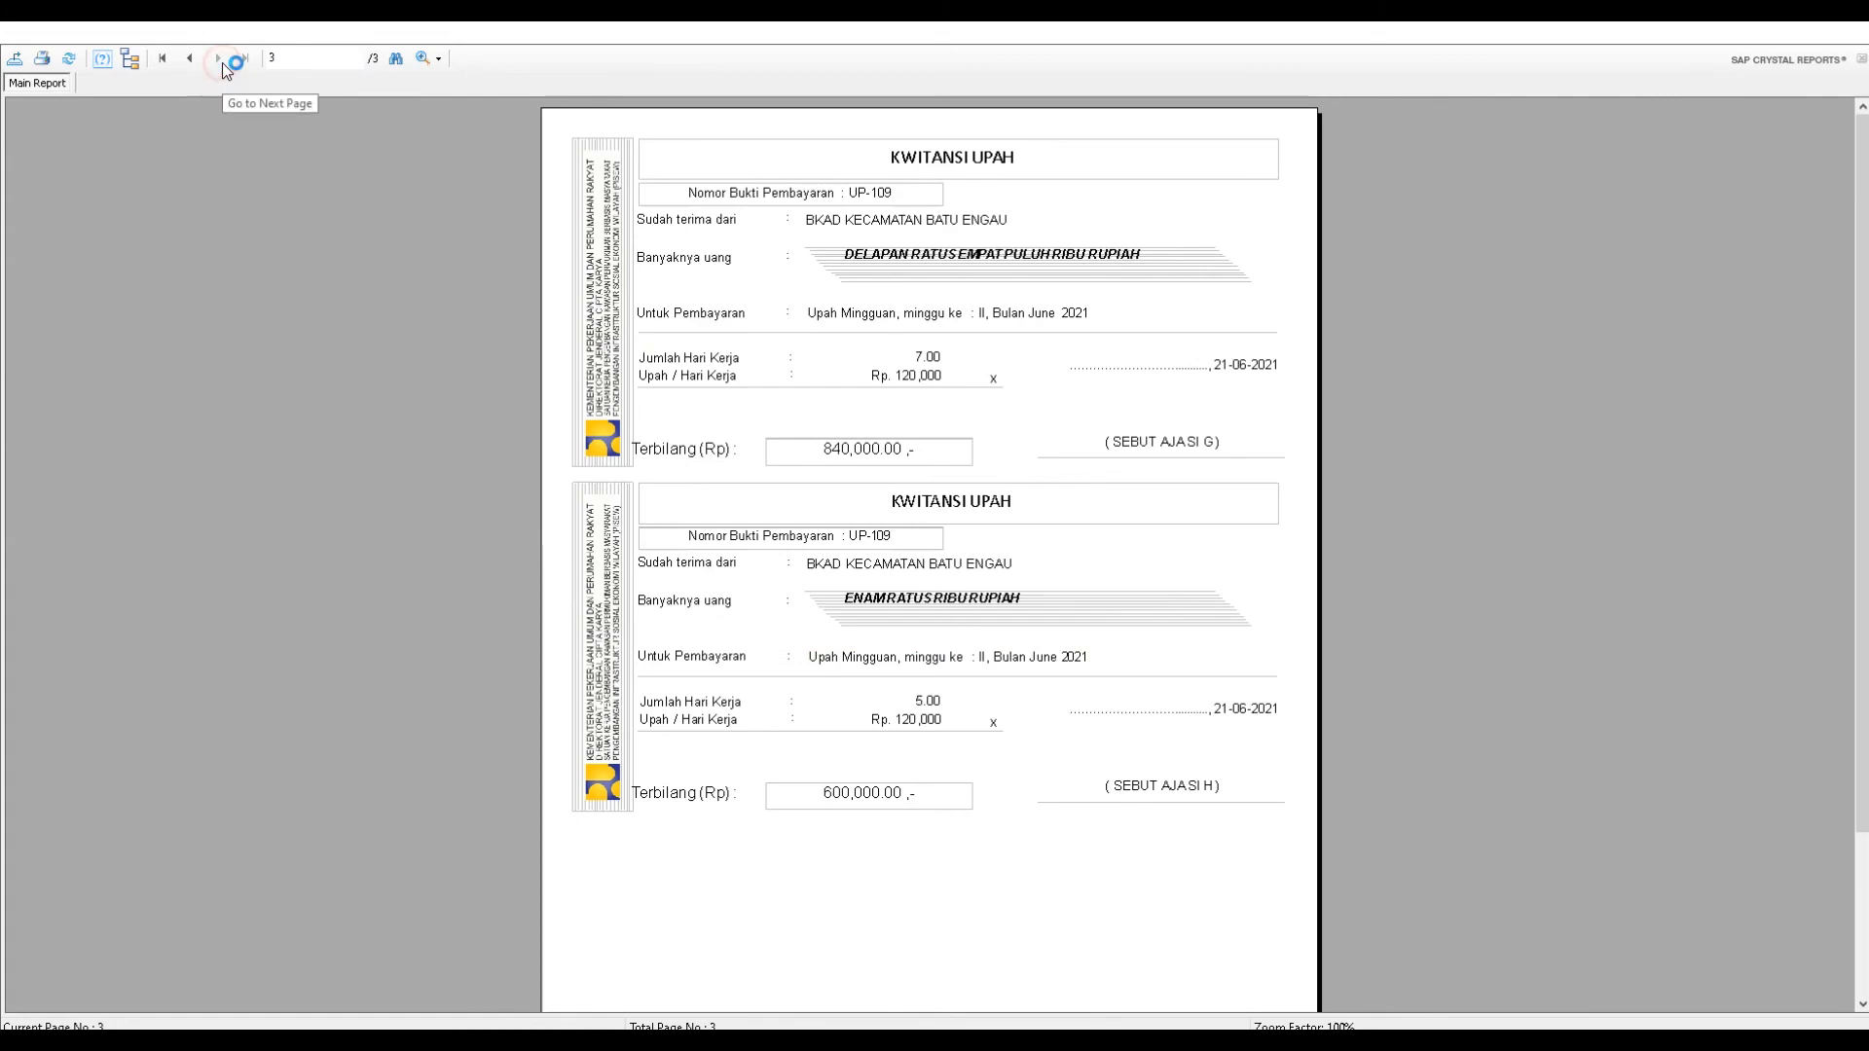
pyautogui.scroll(-5, 925, 603)
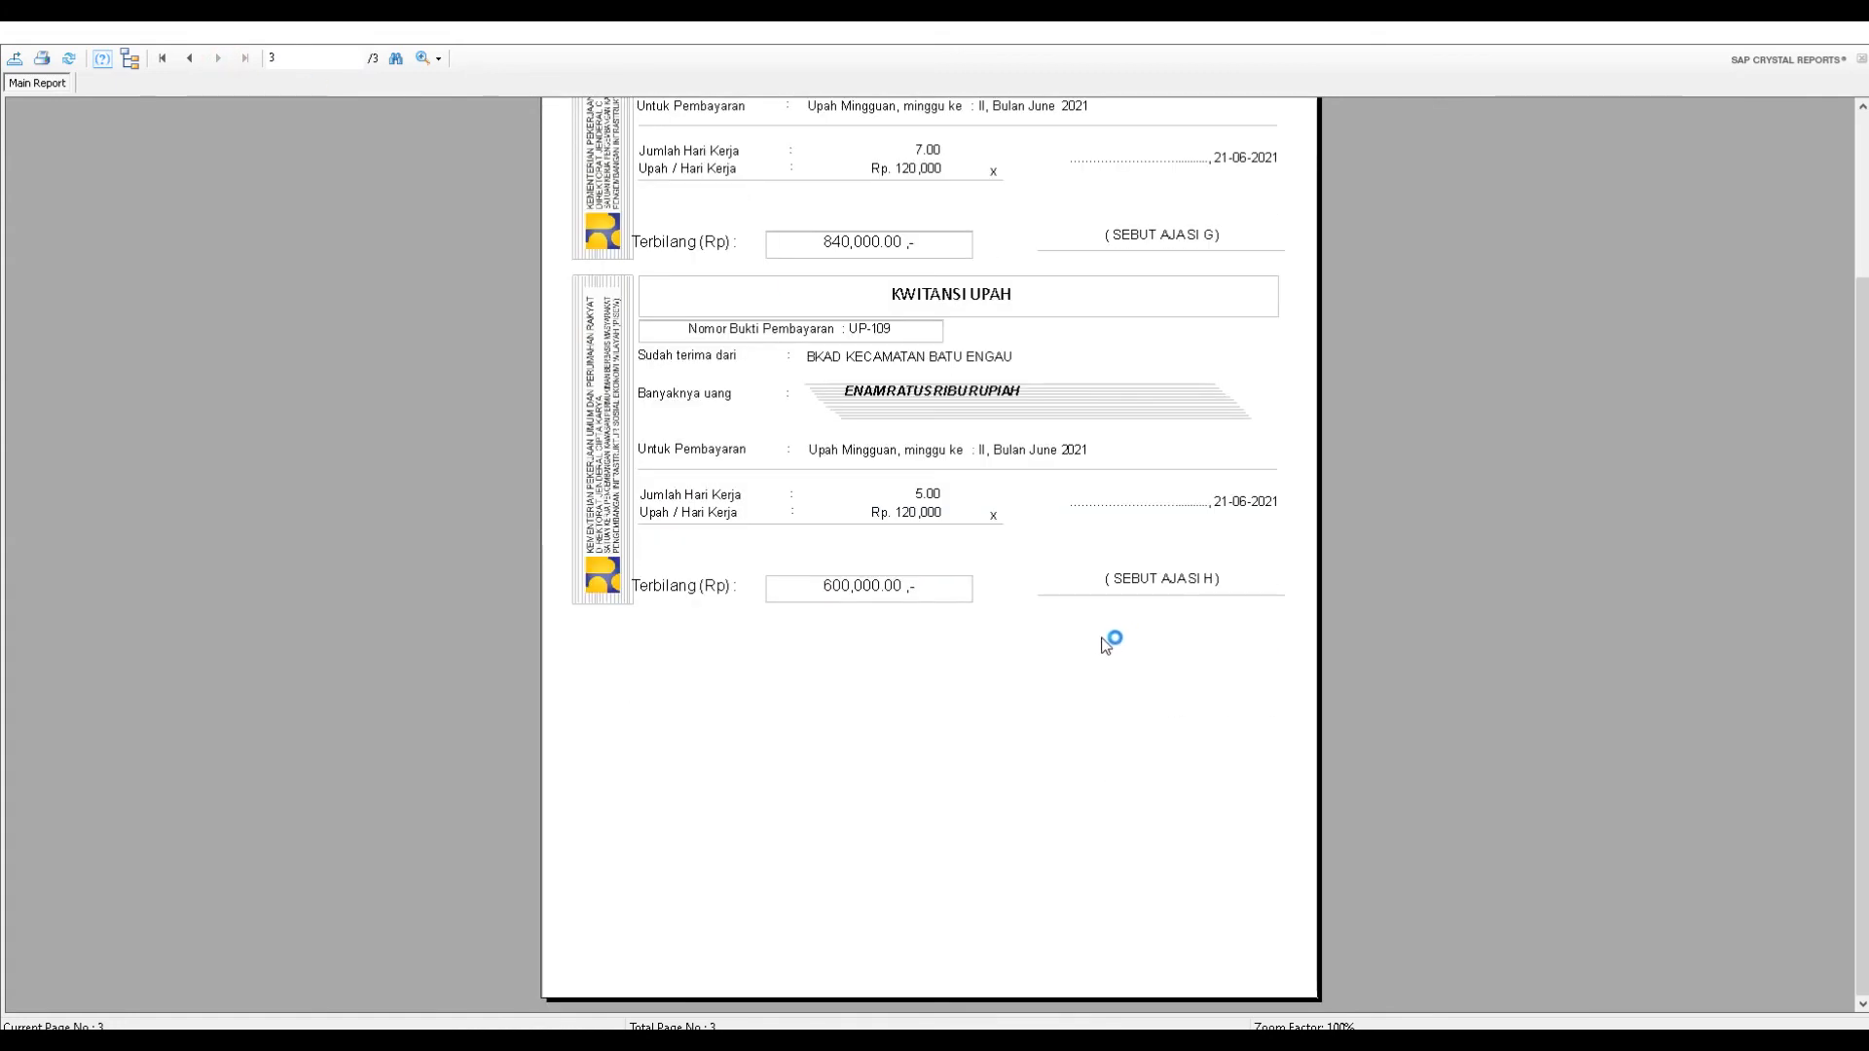
pyautogui.scroll(5, 1109, 643)
# Open the print settings for the wage receipts, browse the available printers and close without printing.
pyautogui.rightClick(1593, 37)
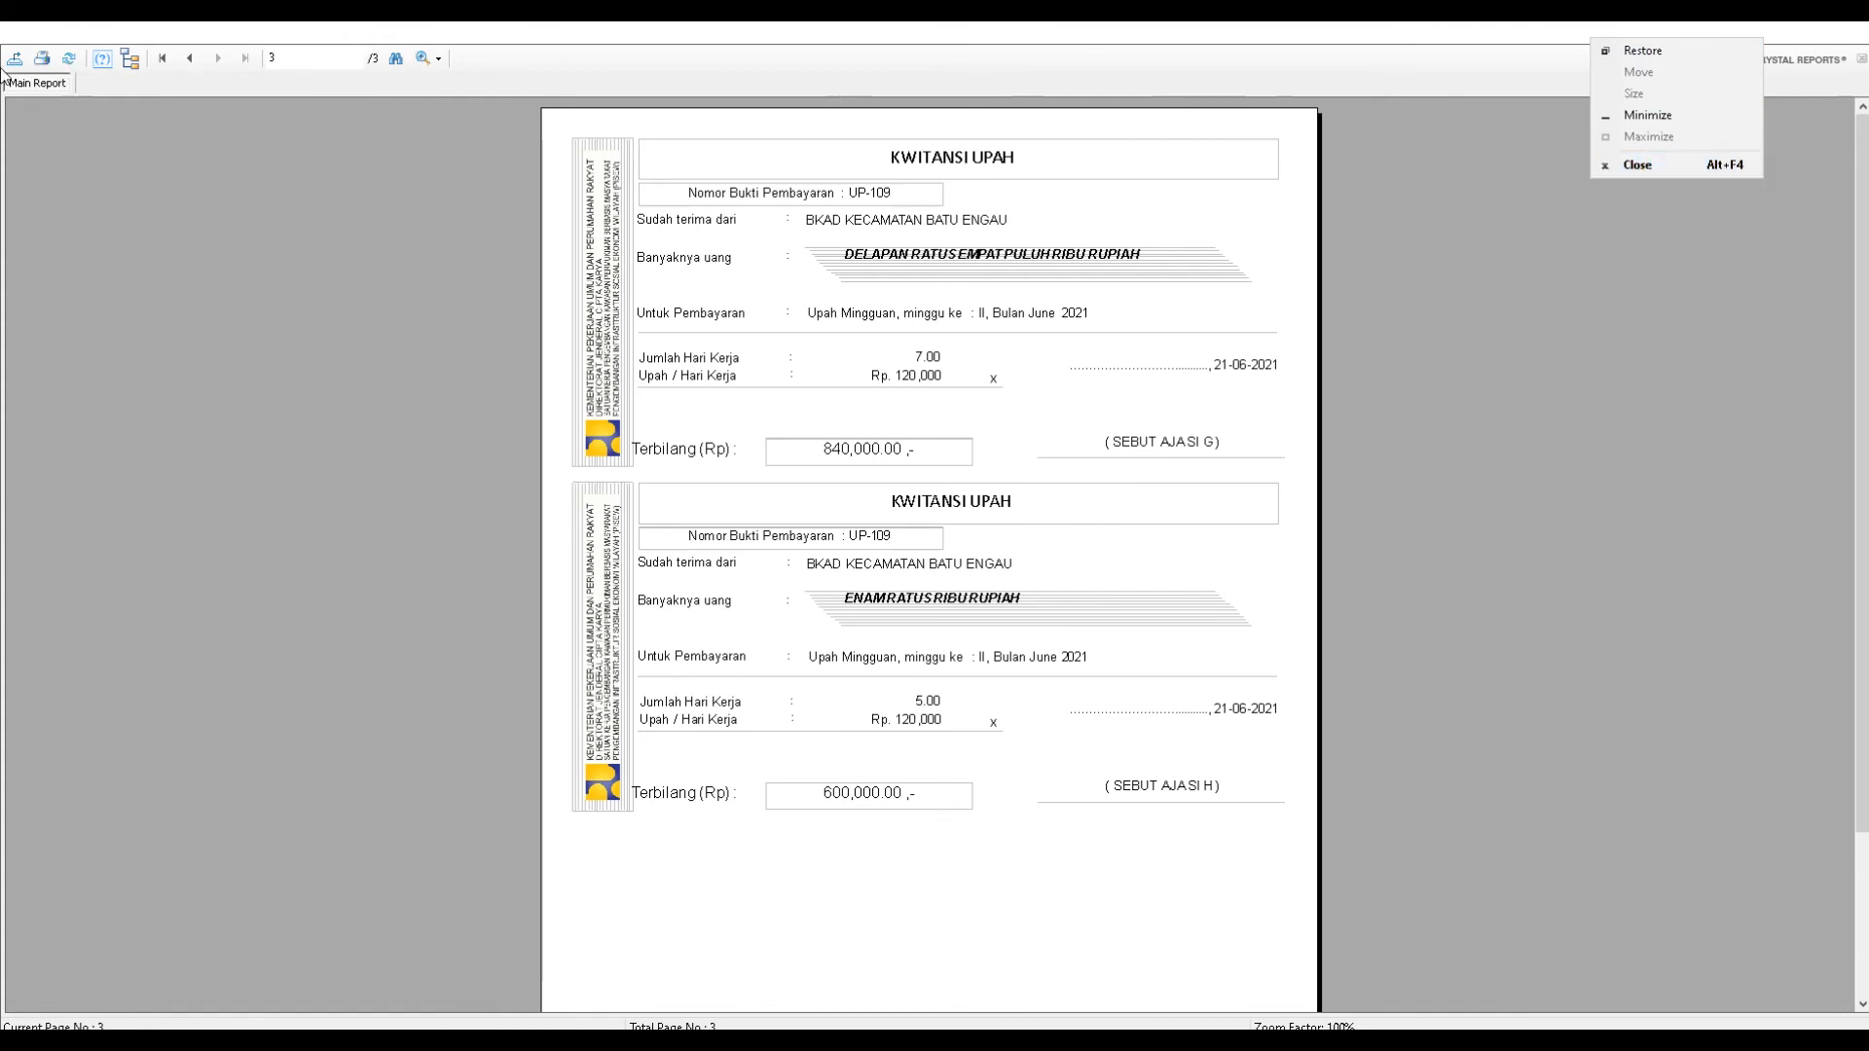
pyautogui.click(215, 233)
pyautogui.click(44, 60)
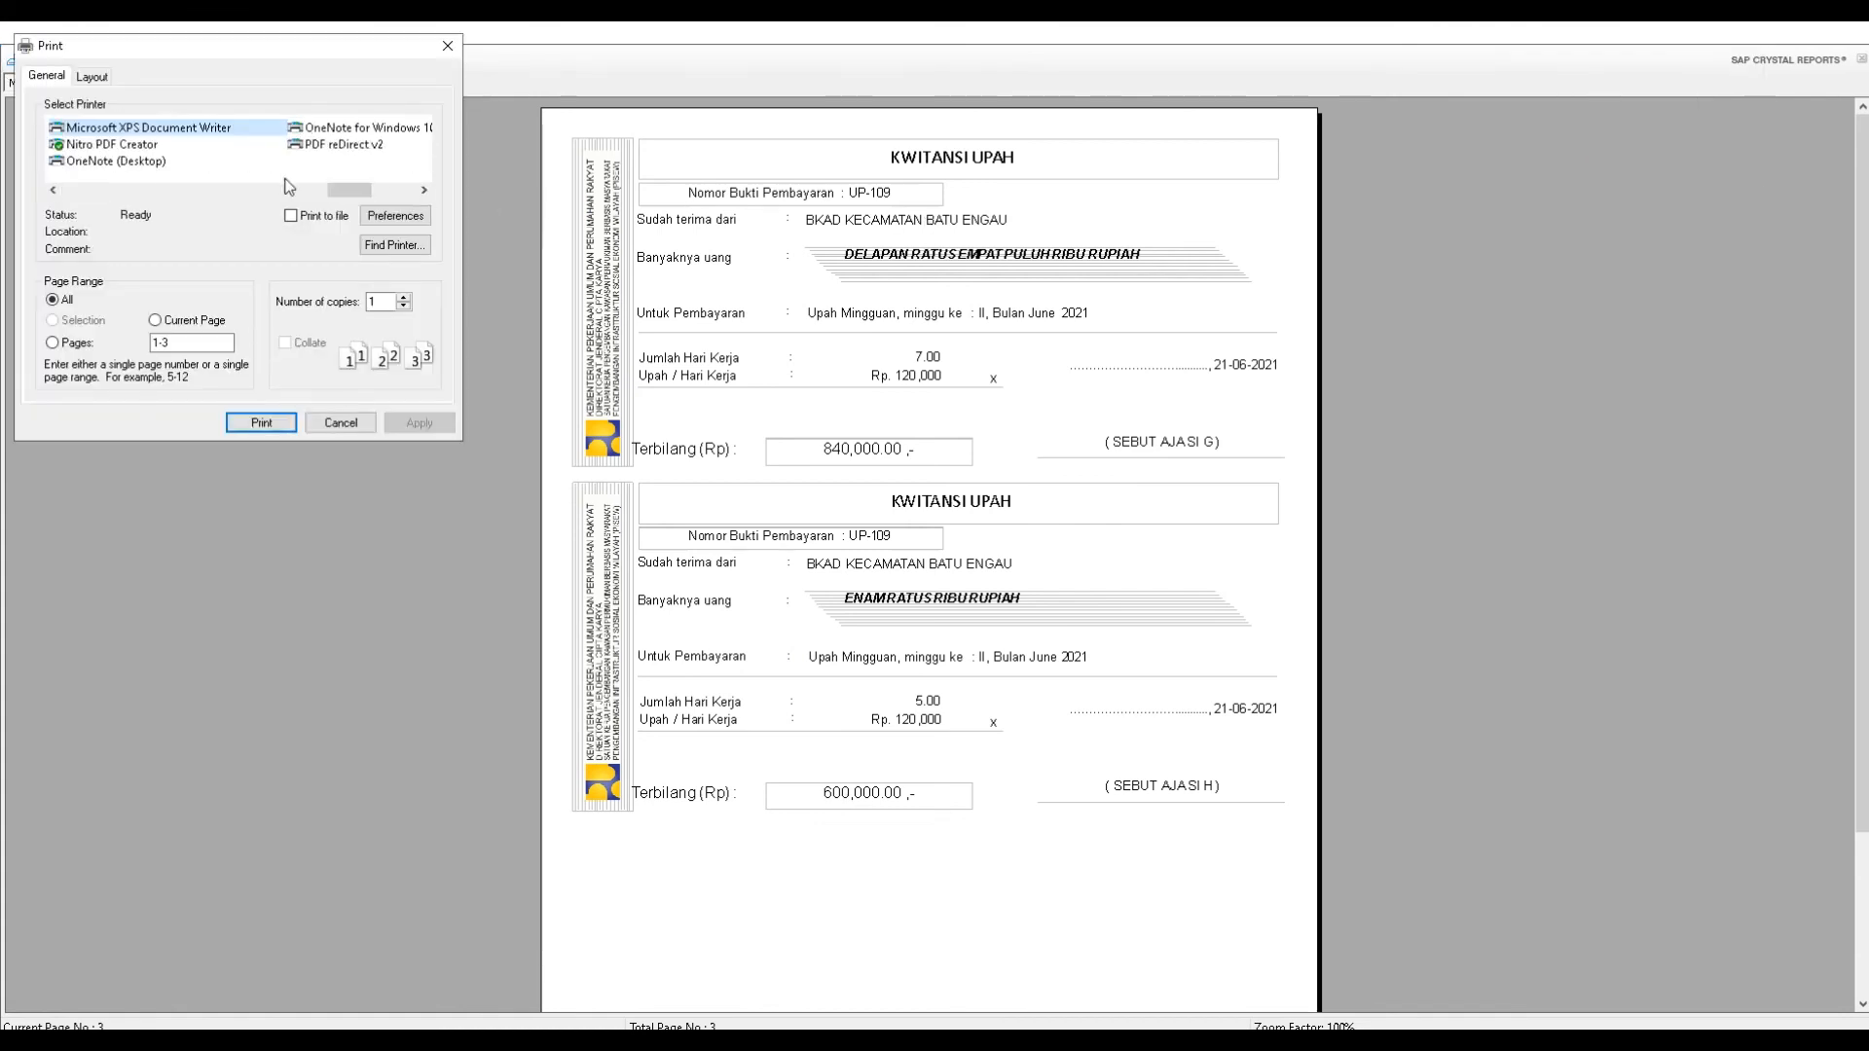
pyautogui.hscroll(-3, 289, 146)
pyautogui.hscroll(-5, 187, 146)
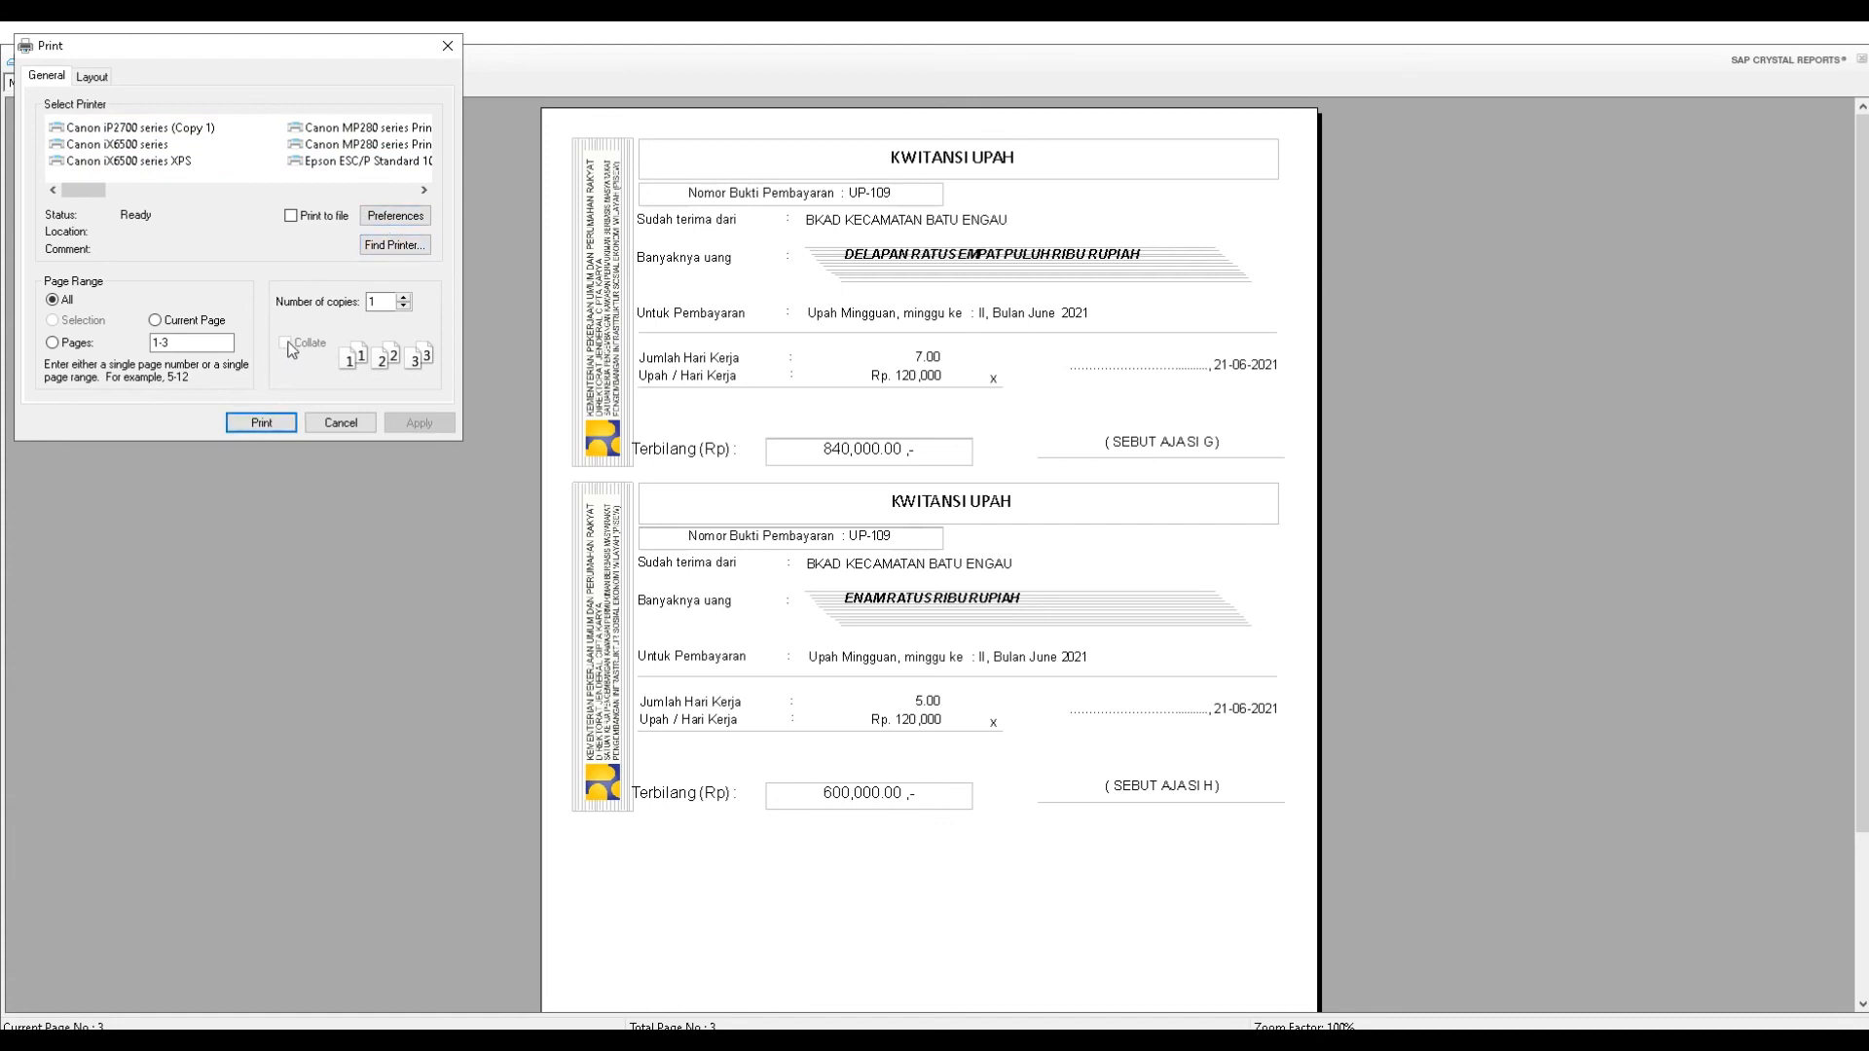
pyautogui.click(440, 50)
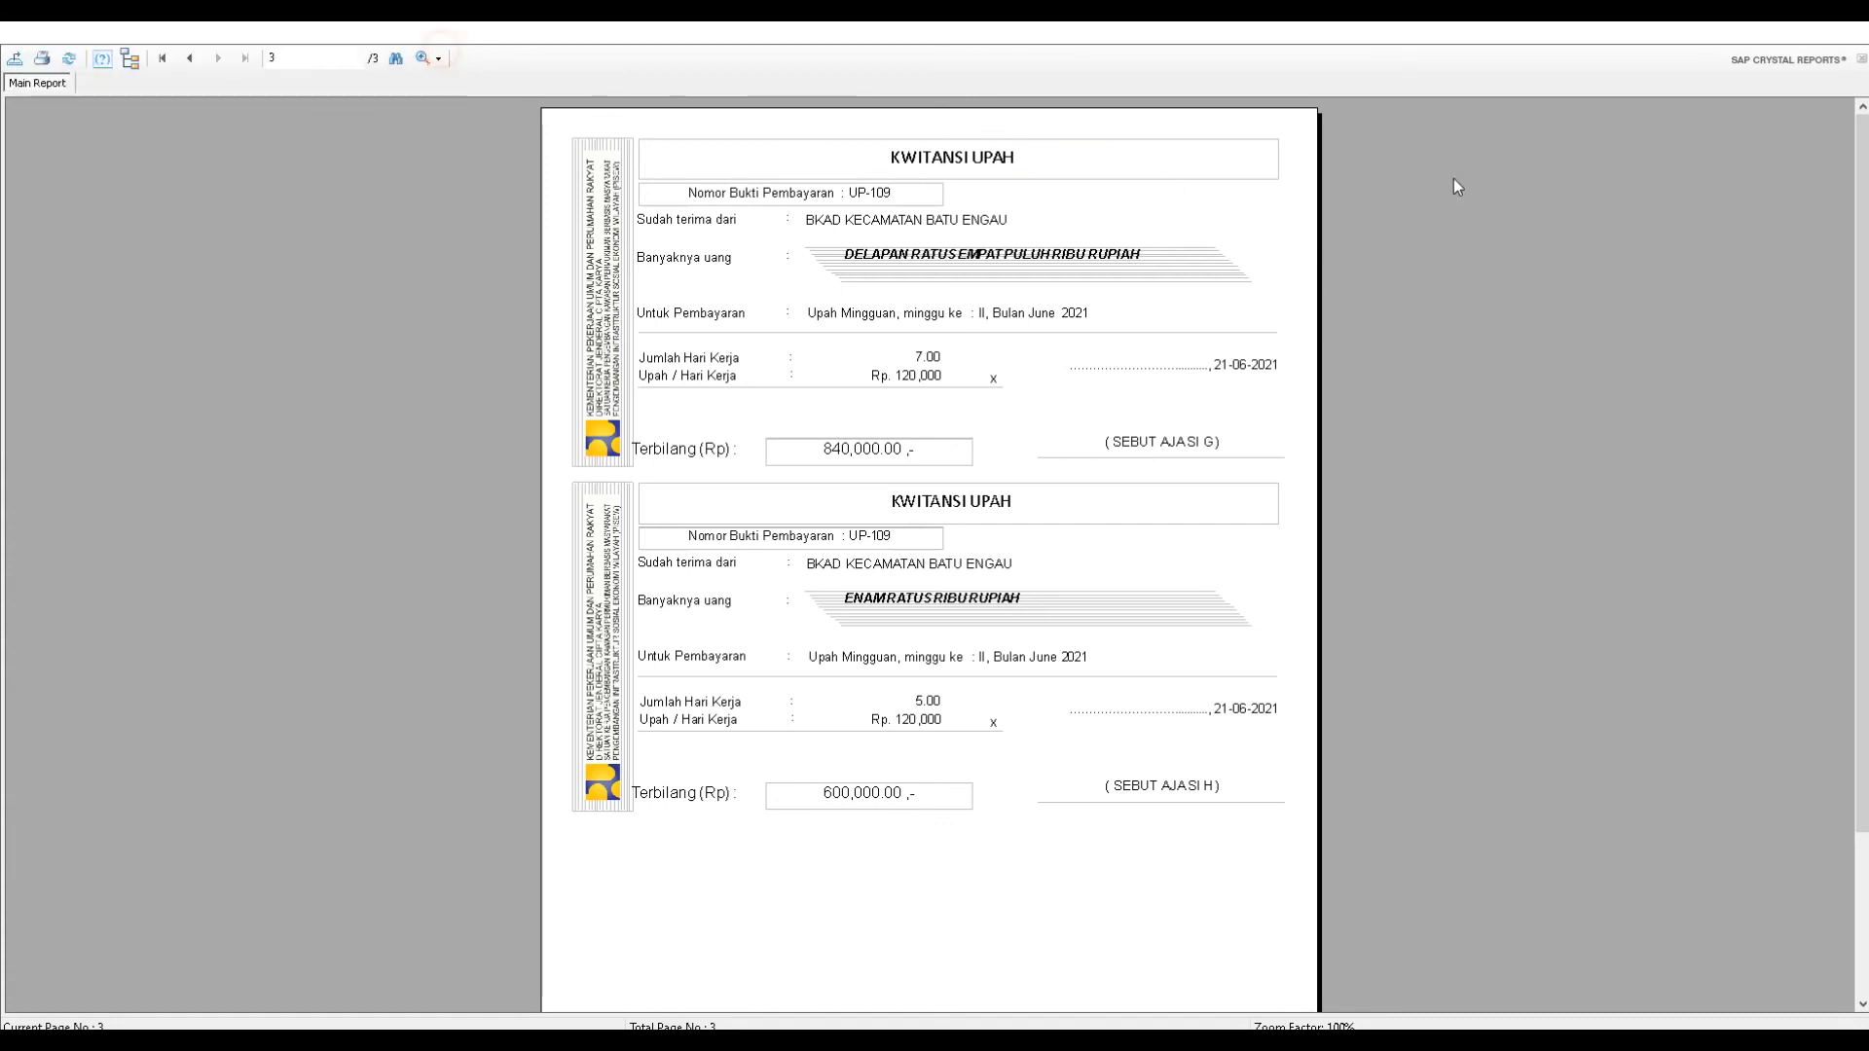
# Close the wage receipt report and list all recorded Pengeluaran transactions to review them.
pyautogui.rightClick(1596, 25)
pyautogui.click(1644, 154)
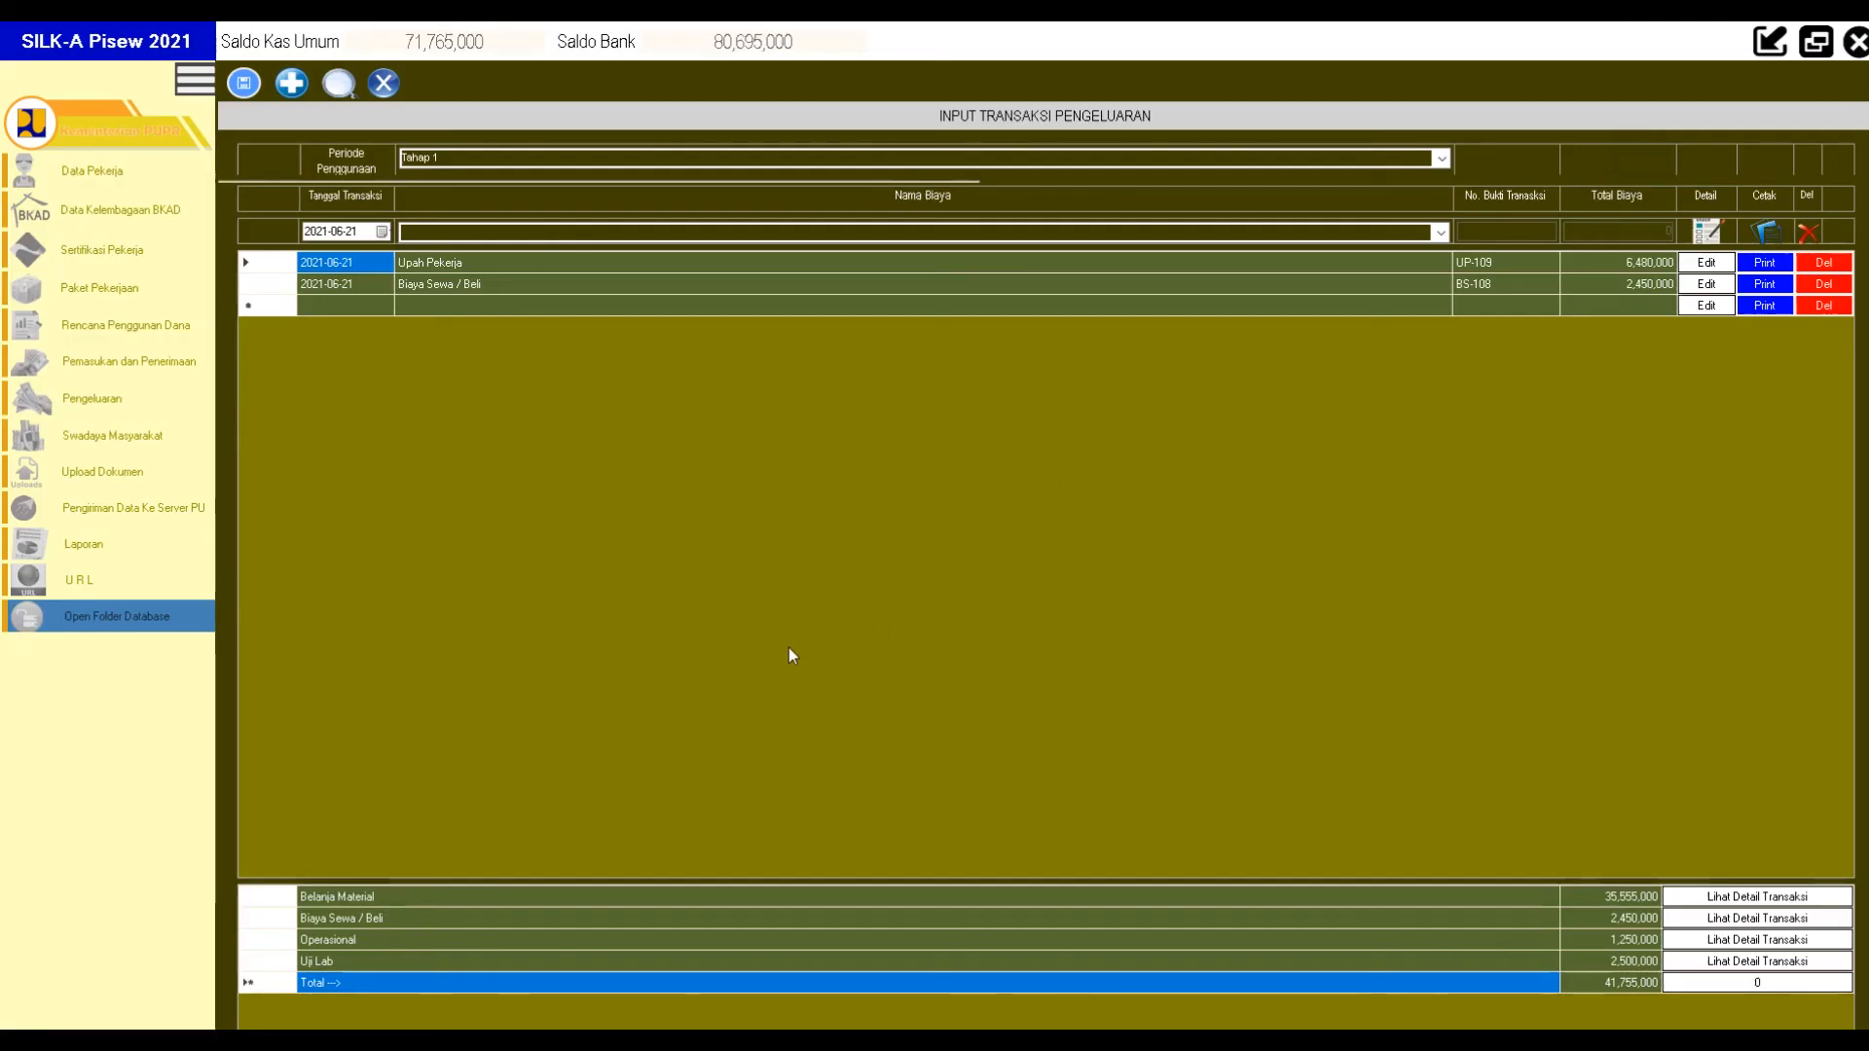
pyautogui.click(329, 95)
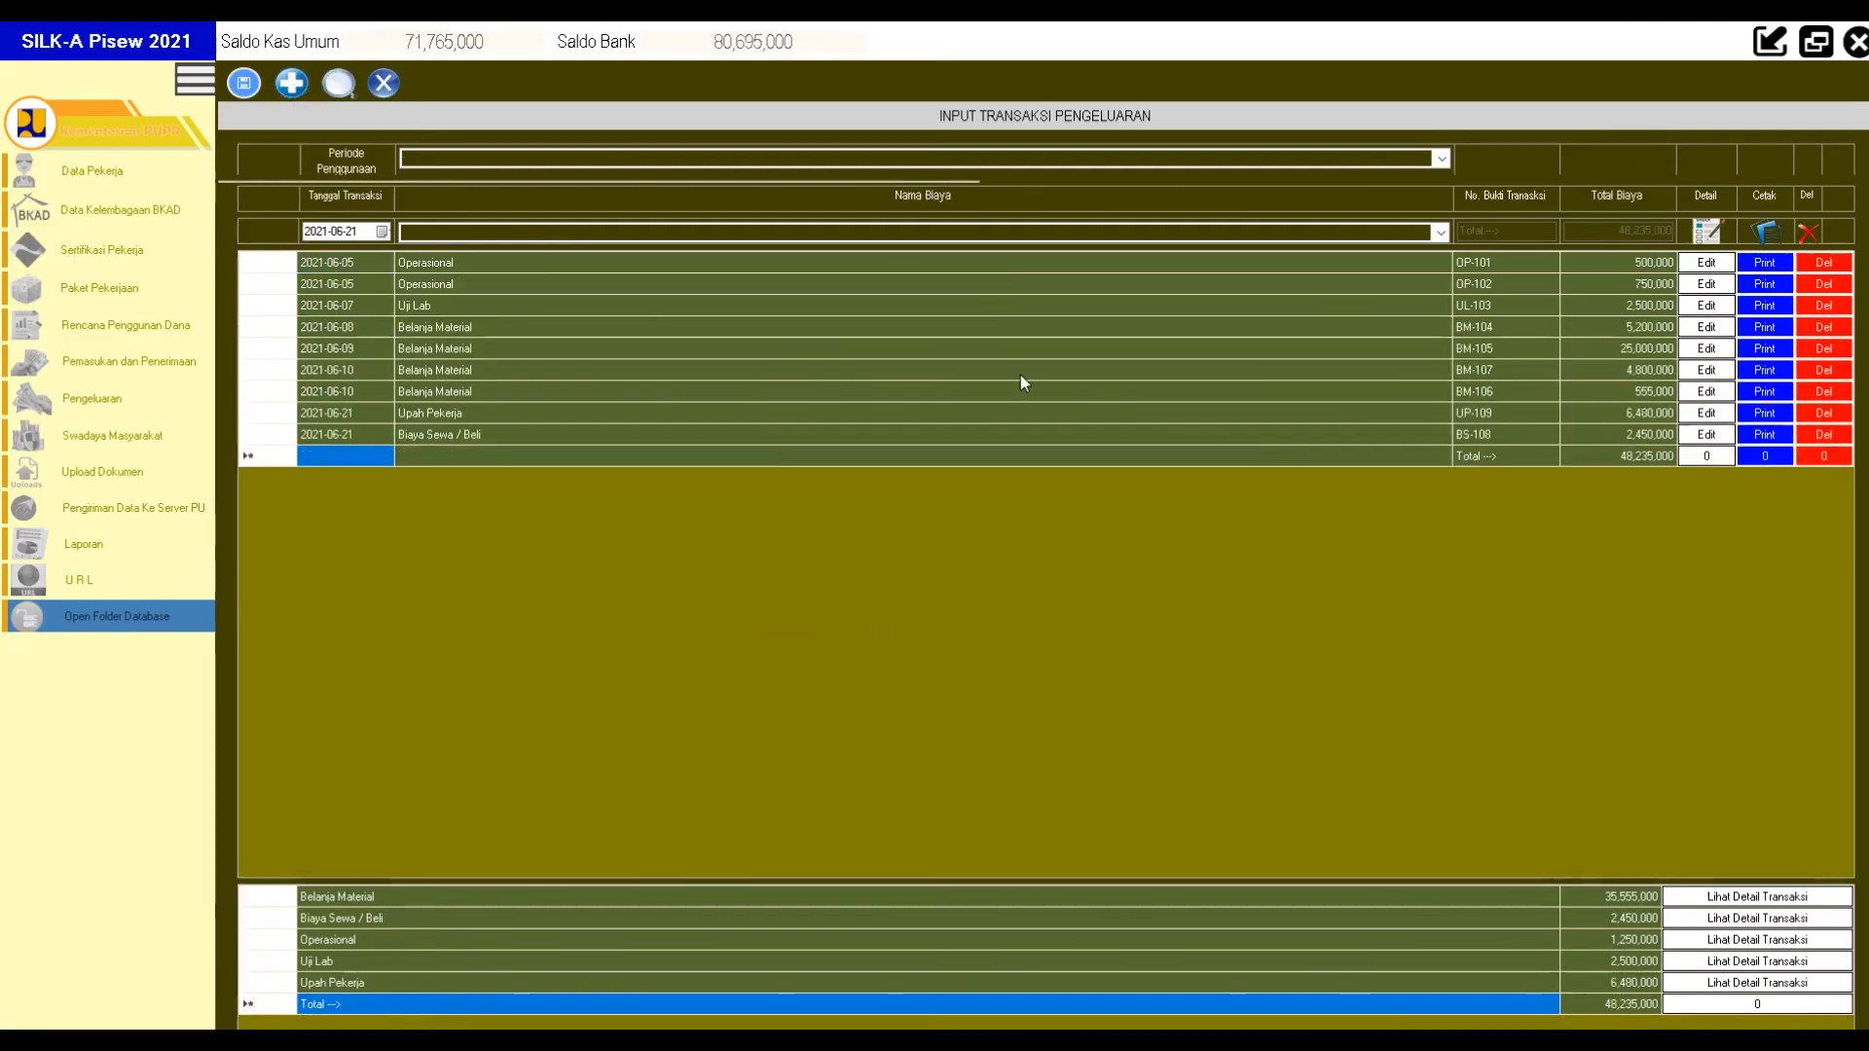
pyautogui.click(446, 261)
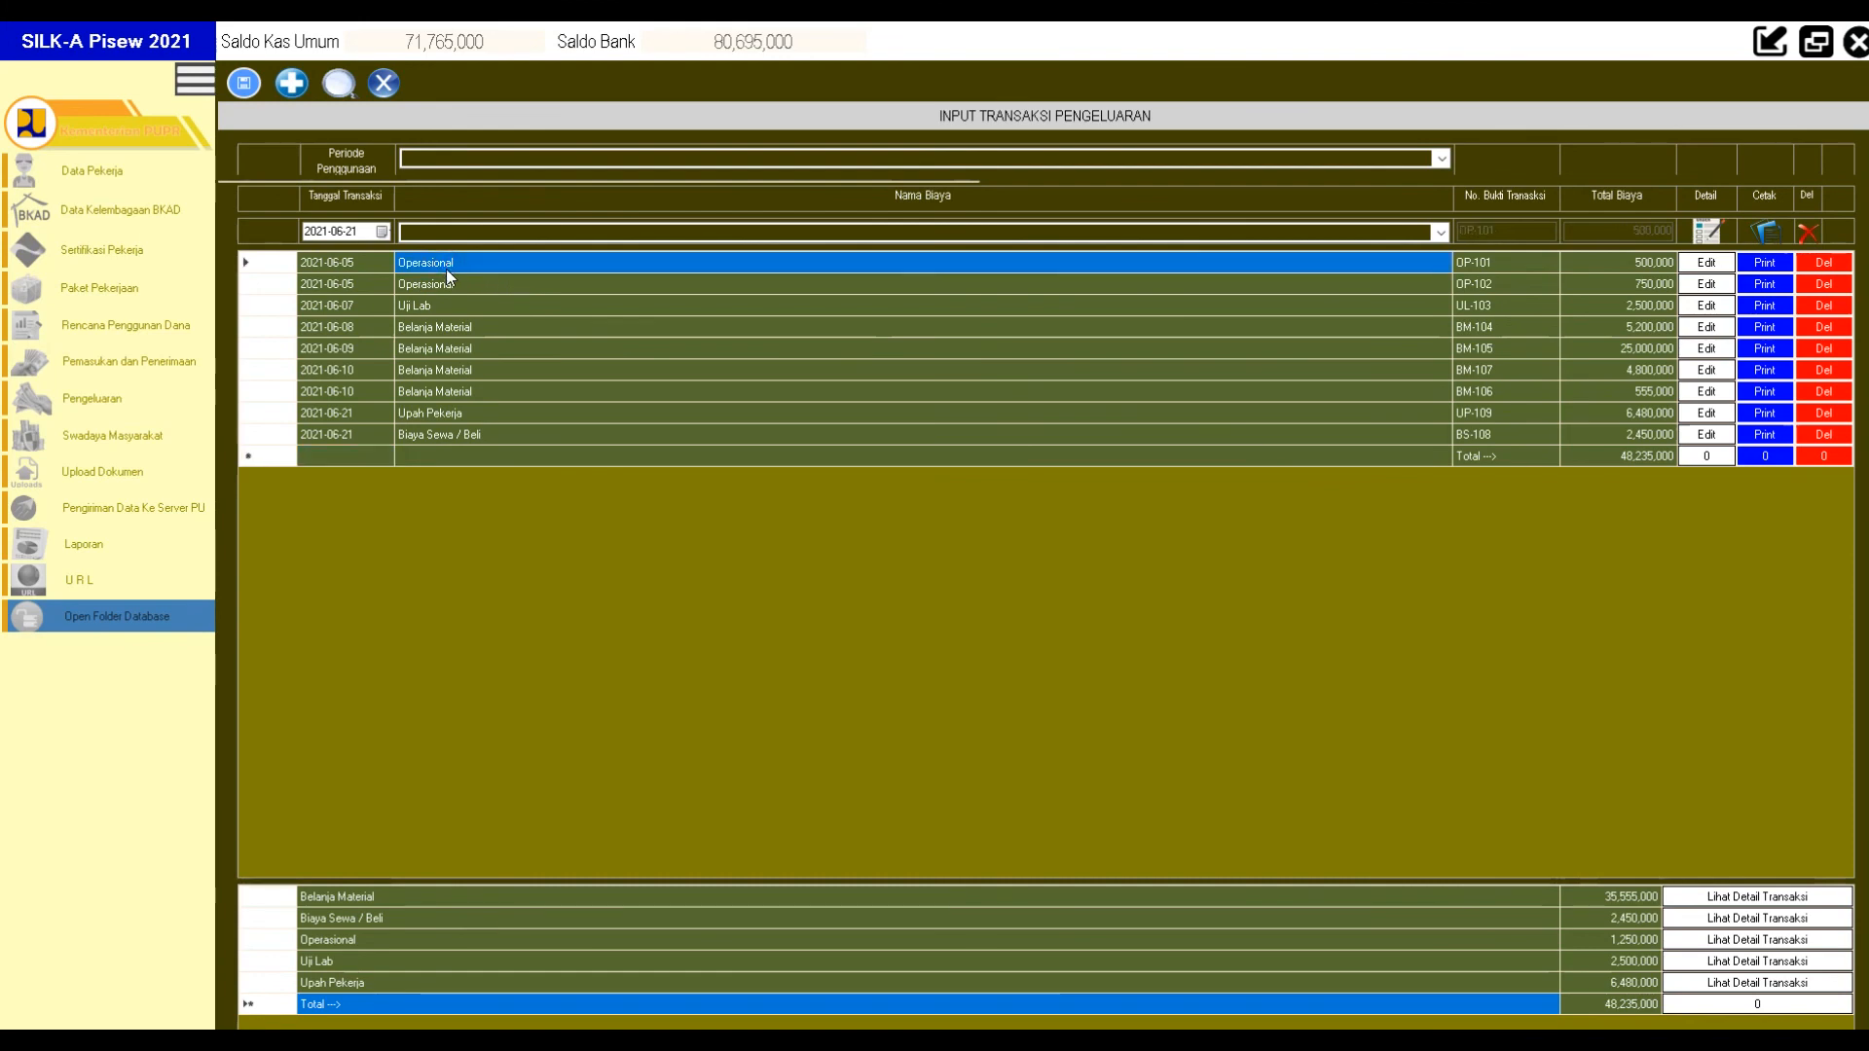
pyautogui.click(442, 325)
pyautogui.click(453, 375)
pyautogui.click(451, 390)
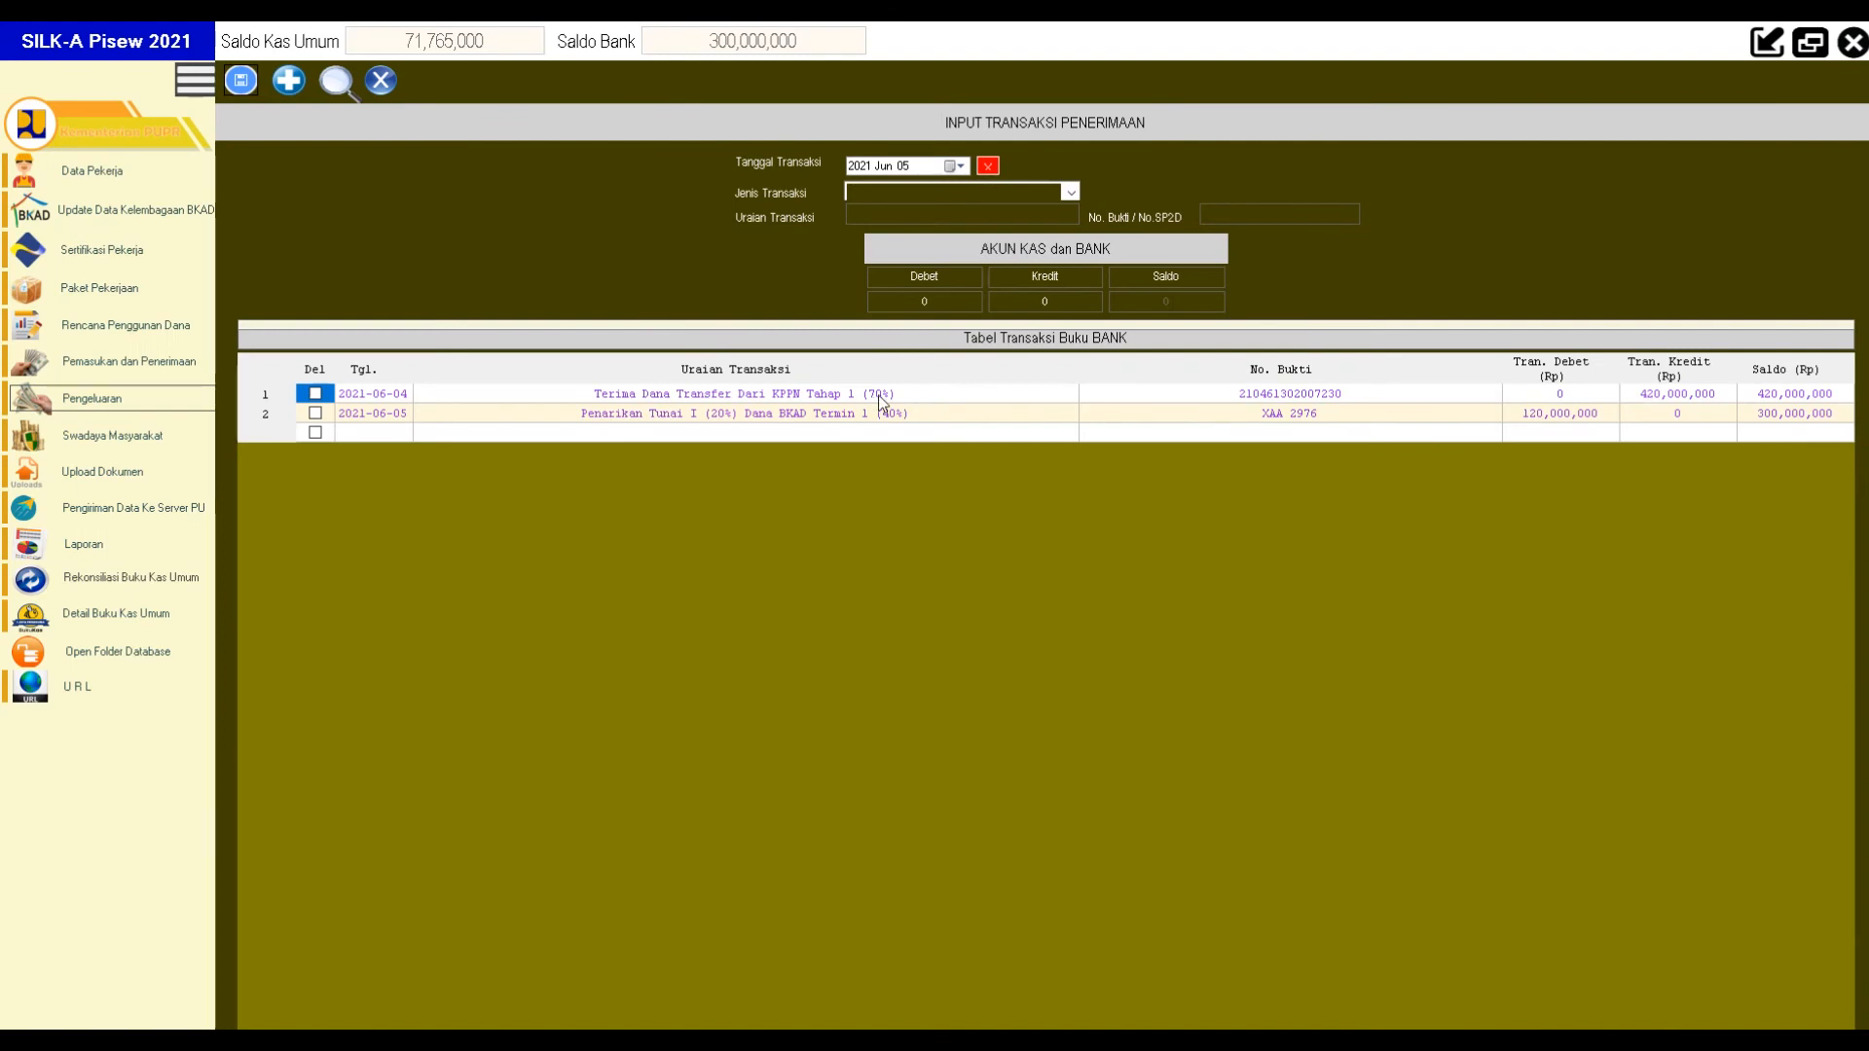
# Leave the receipts form and display the fund usage plan table in Rencana Penggunaan Dana.
pyautogui.click(380, 80)
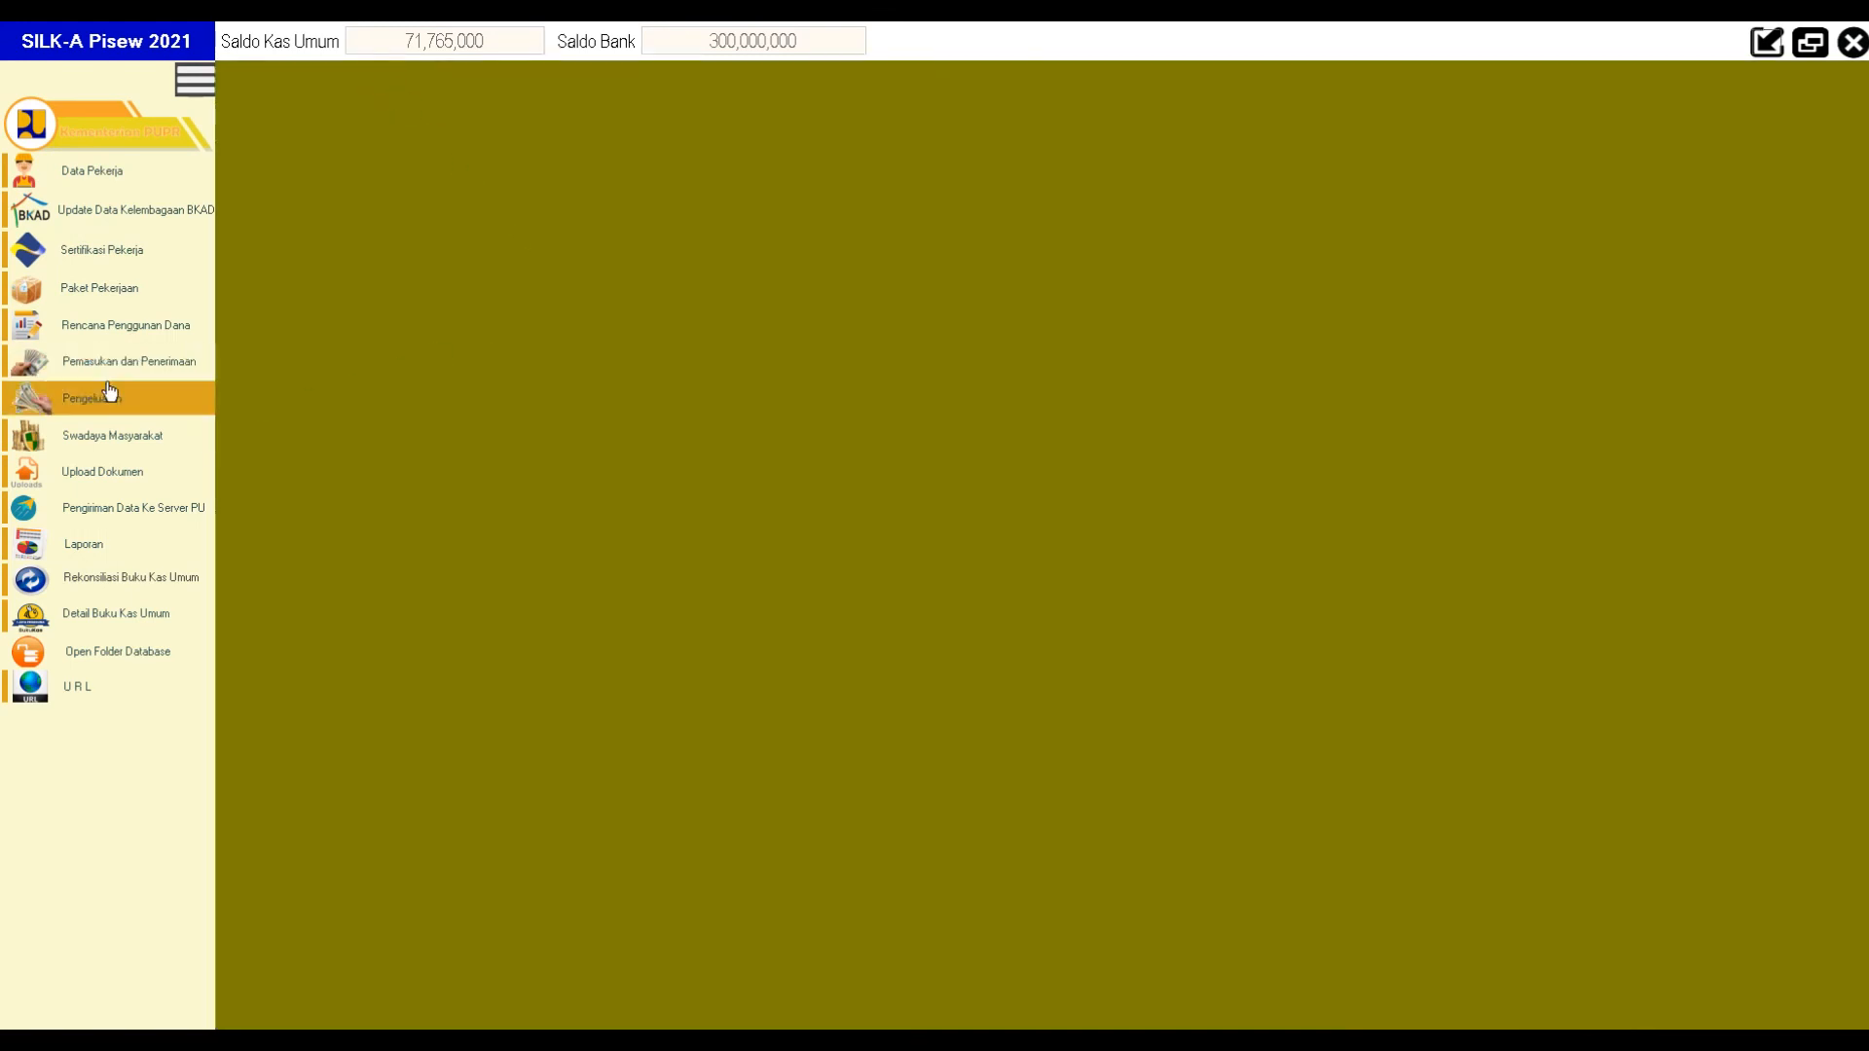
pyautogui.click(121, 336)
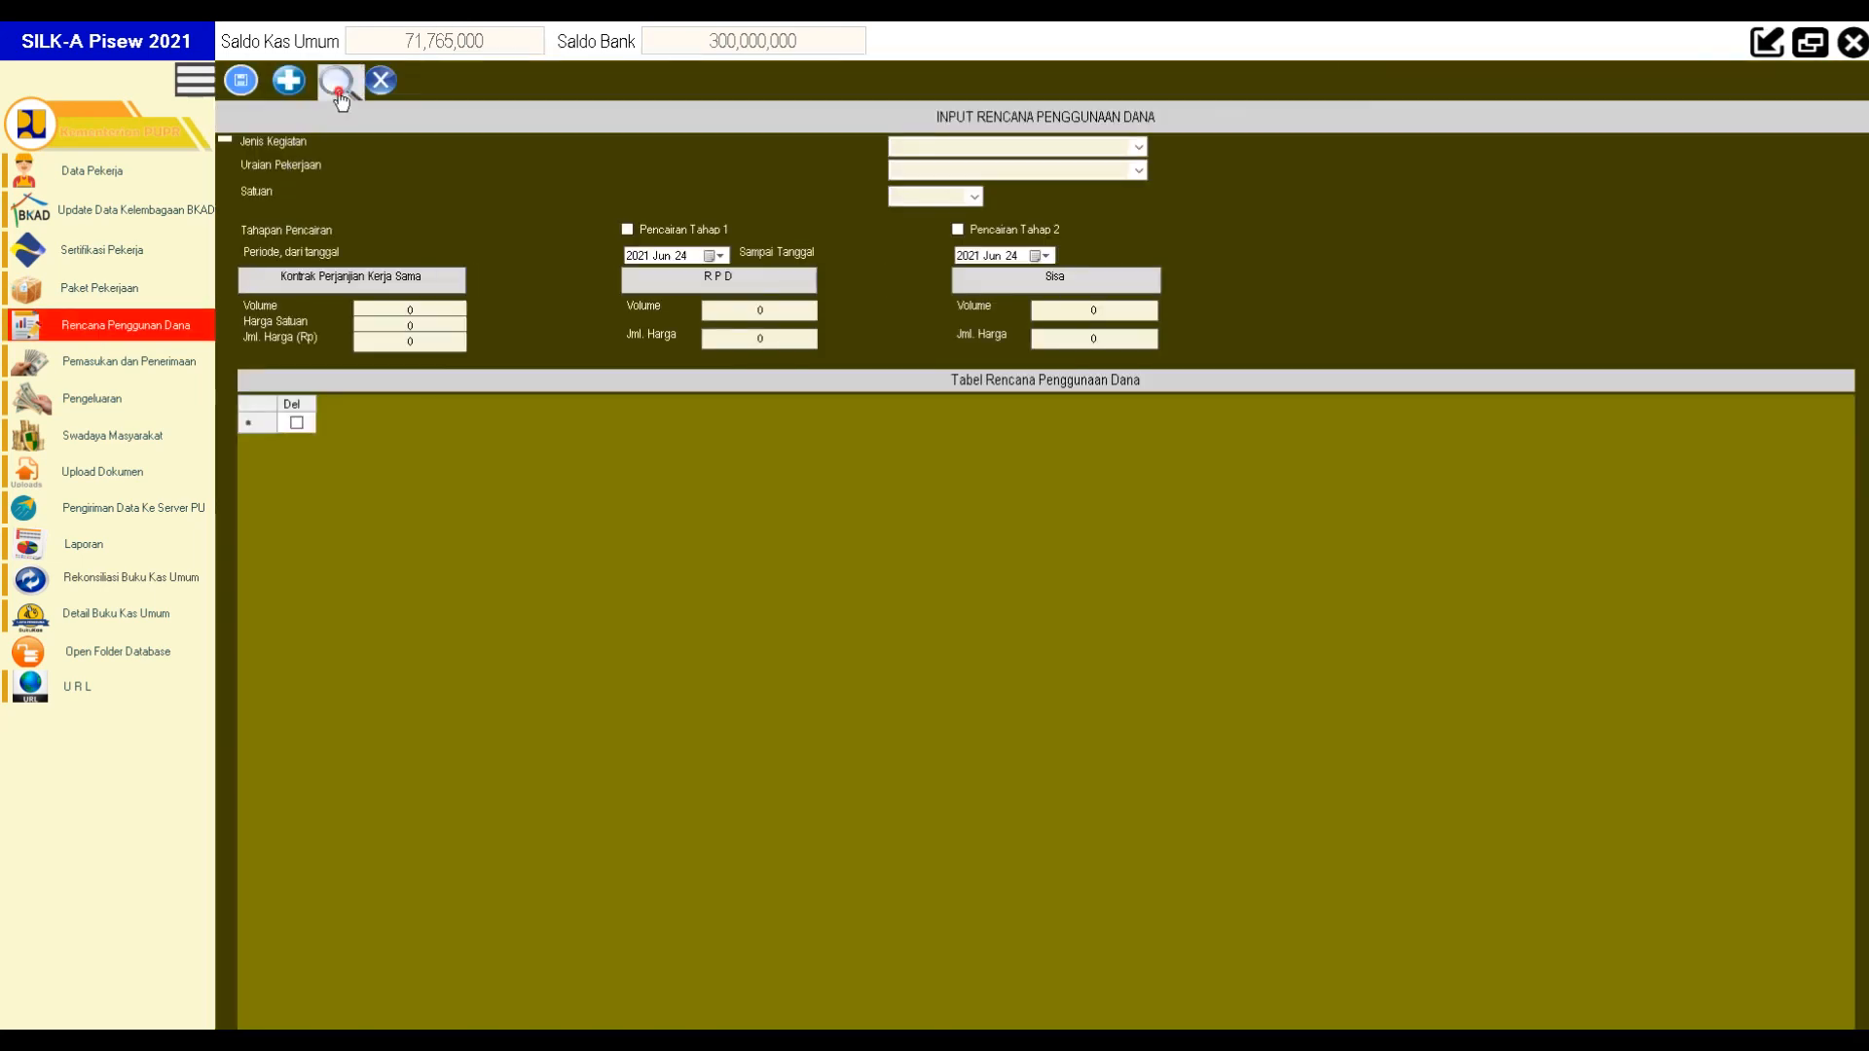
pyautogui.click(338, 93)
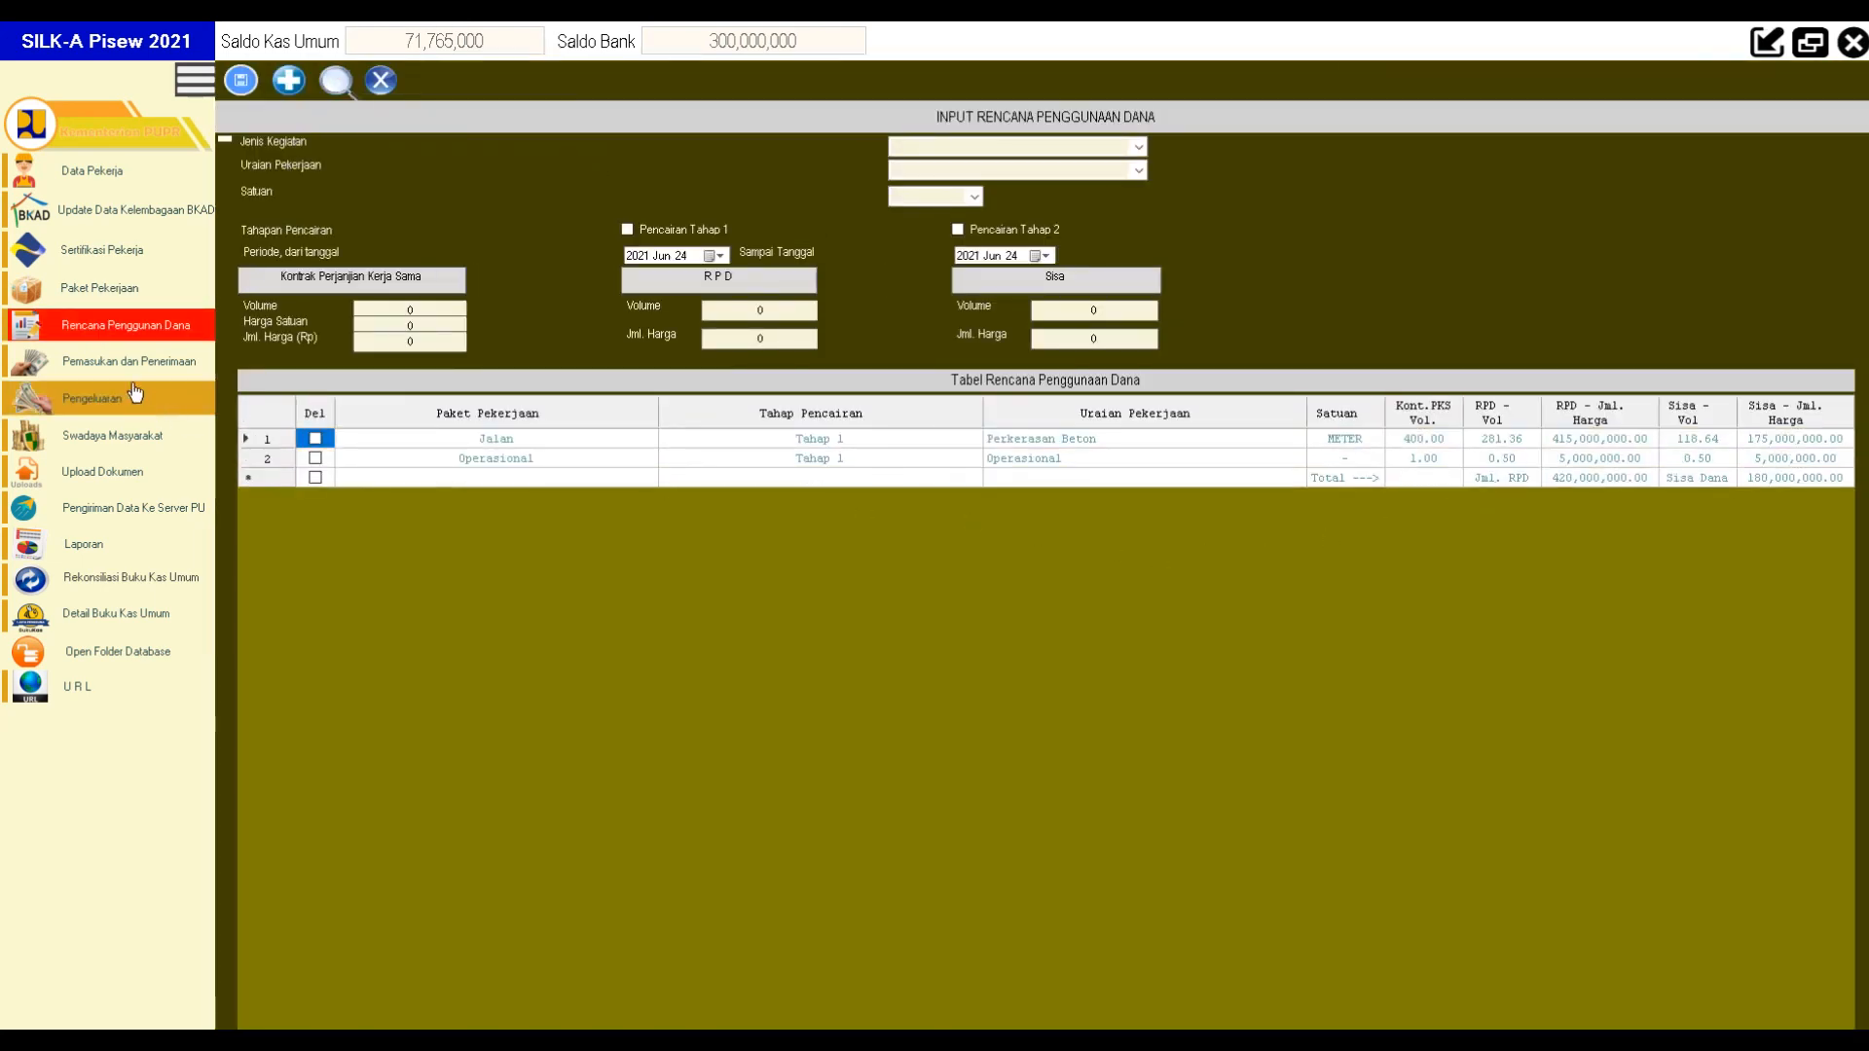
# Display the Buku Bank transactions in Pemasukan dan Penerimaan, and list the recorded expenses in Pengeluaran.
pyautogui.click(170, 355)
pyautogui.click(336, 81)
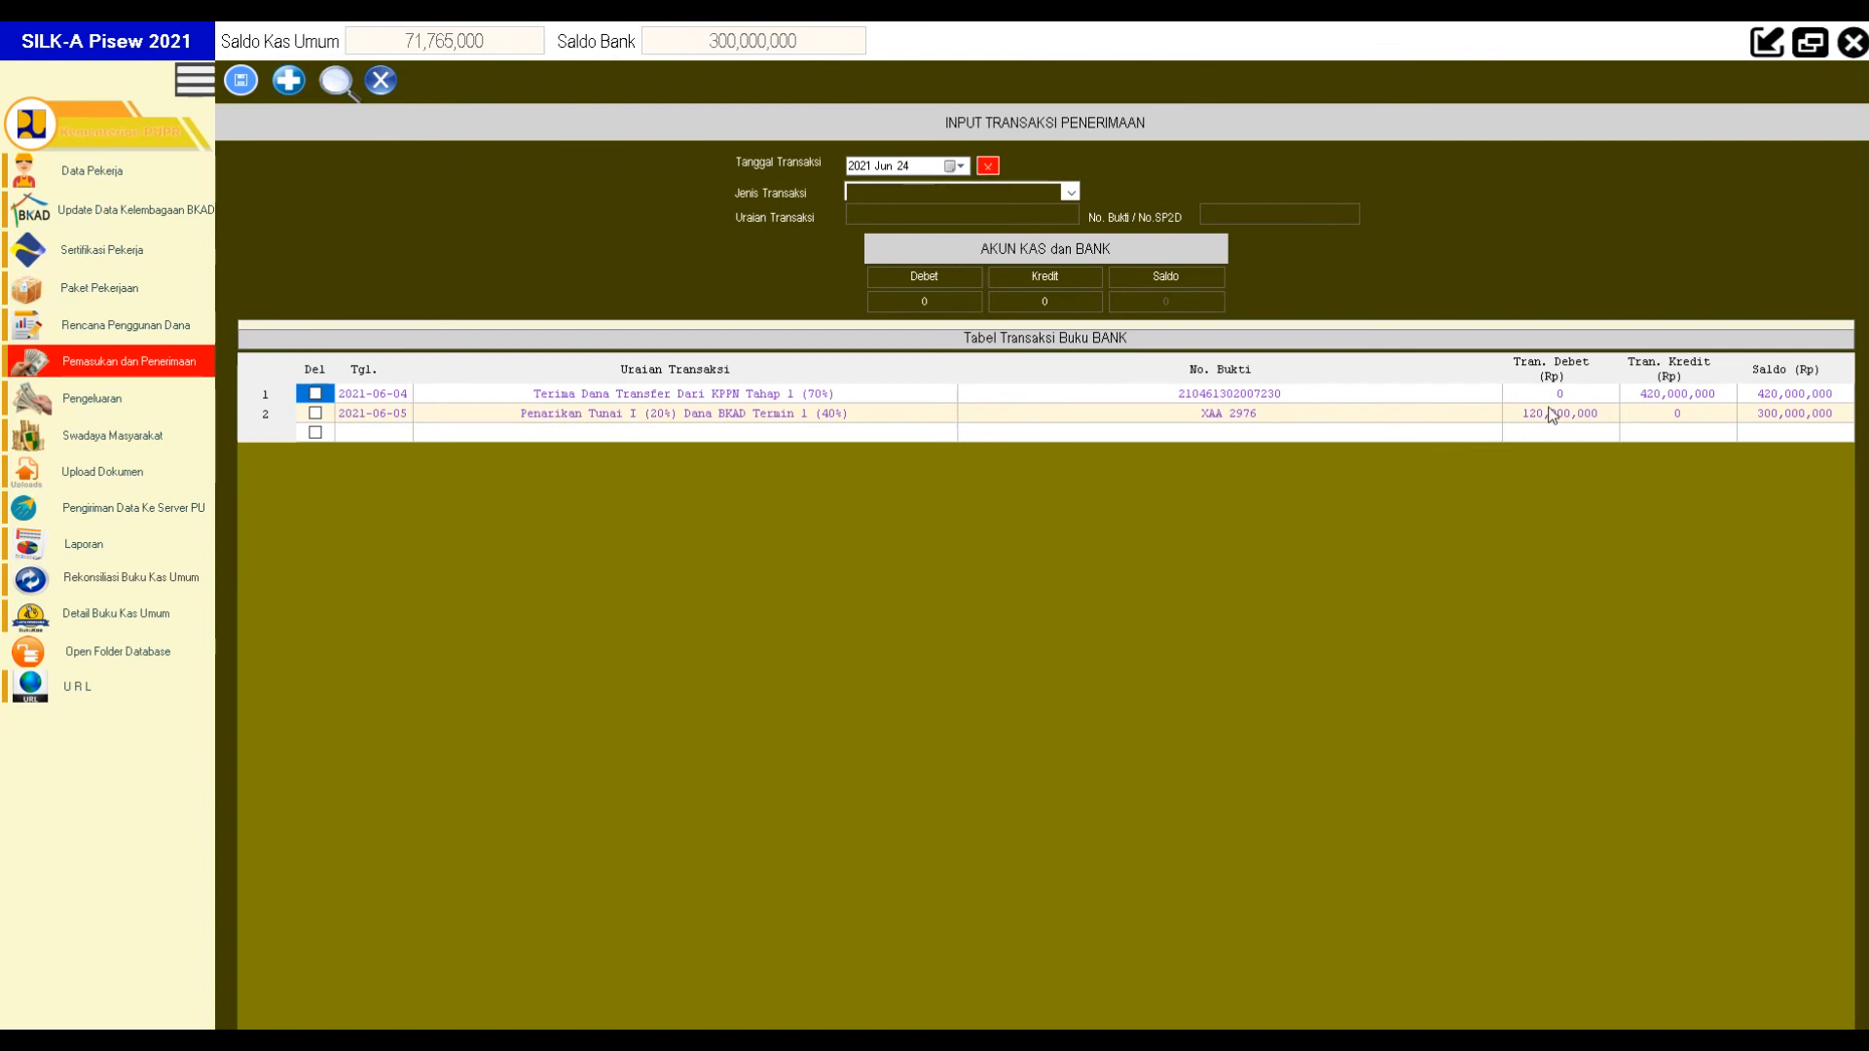
pyautogui.click(130, 391)
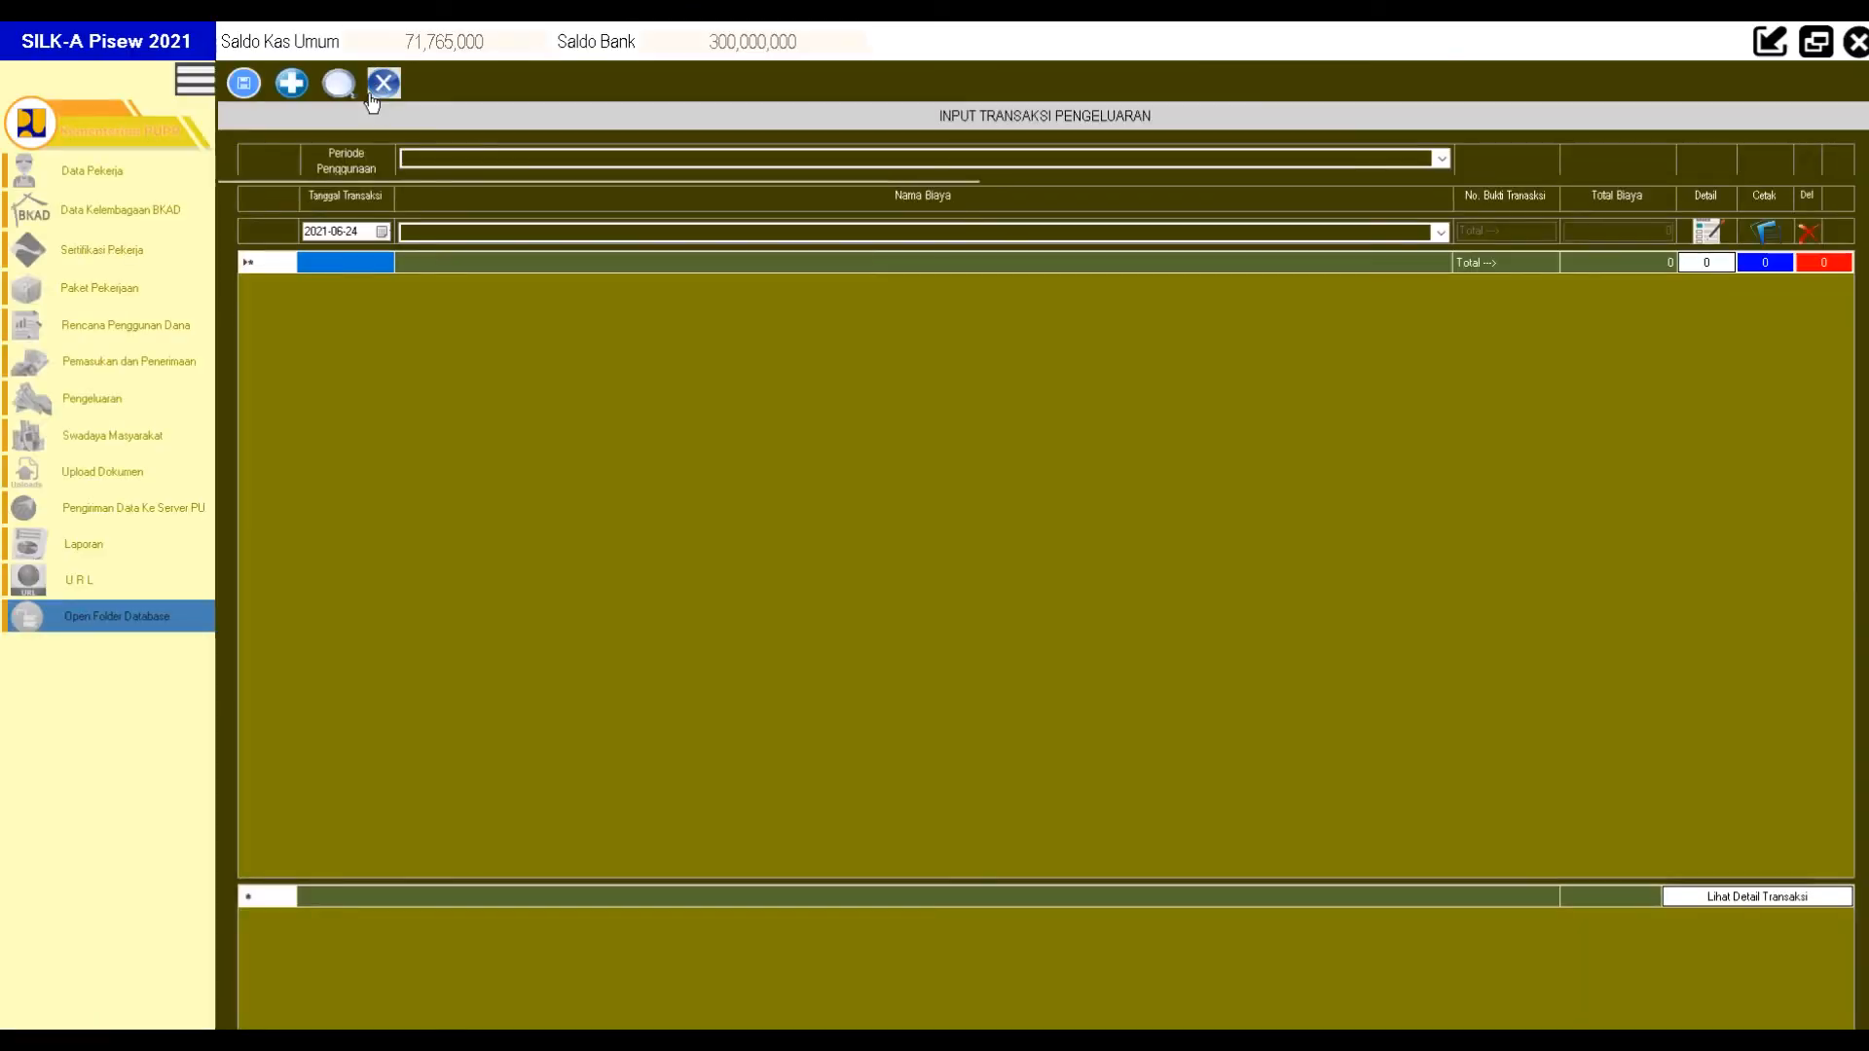
pyautogui.click(339, 84)
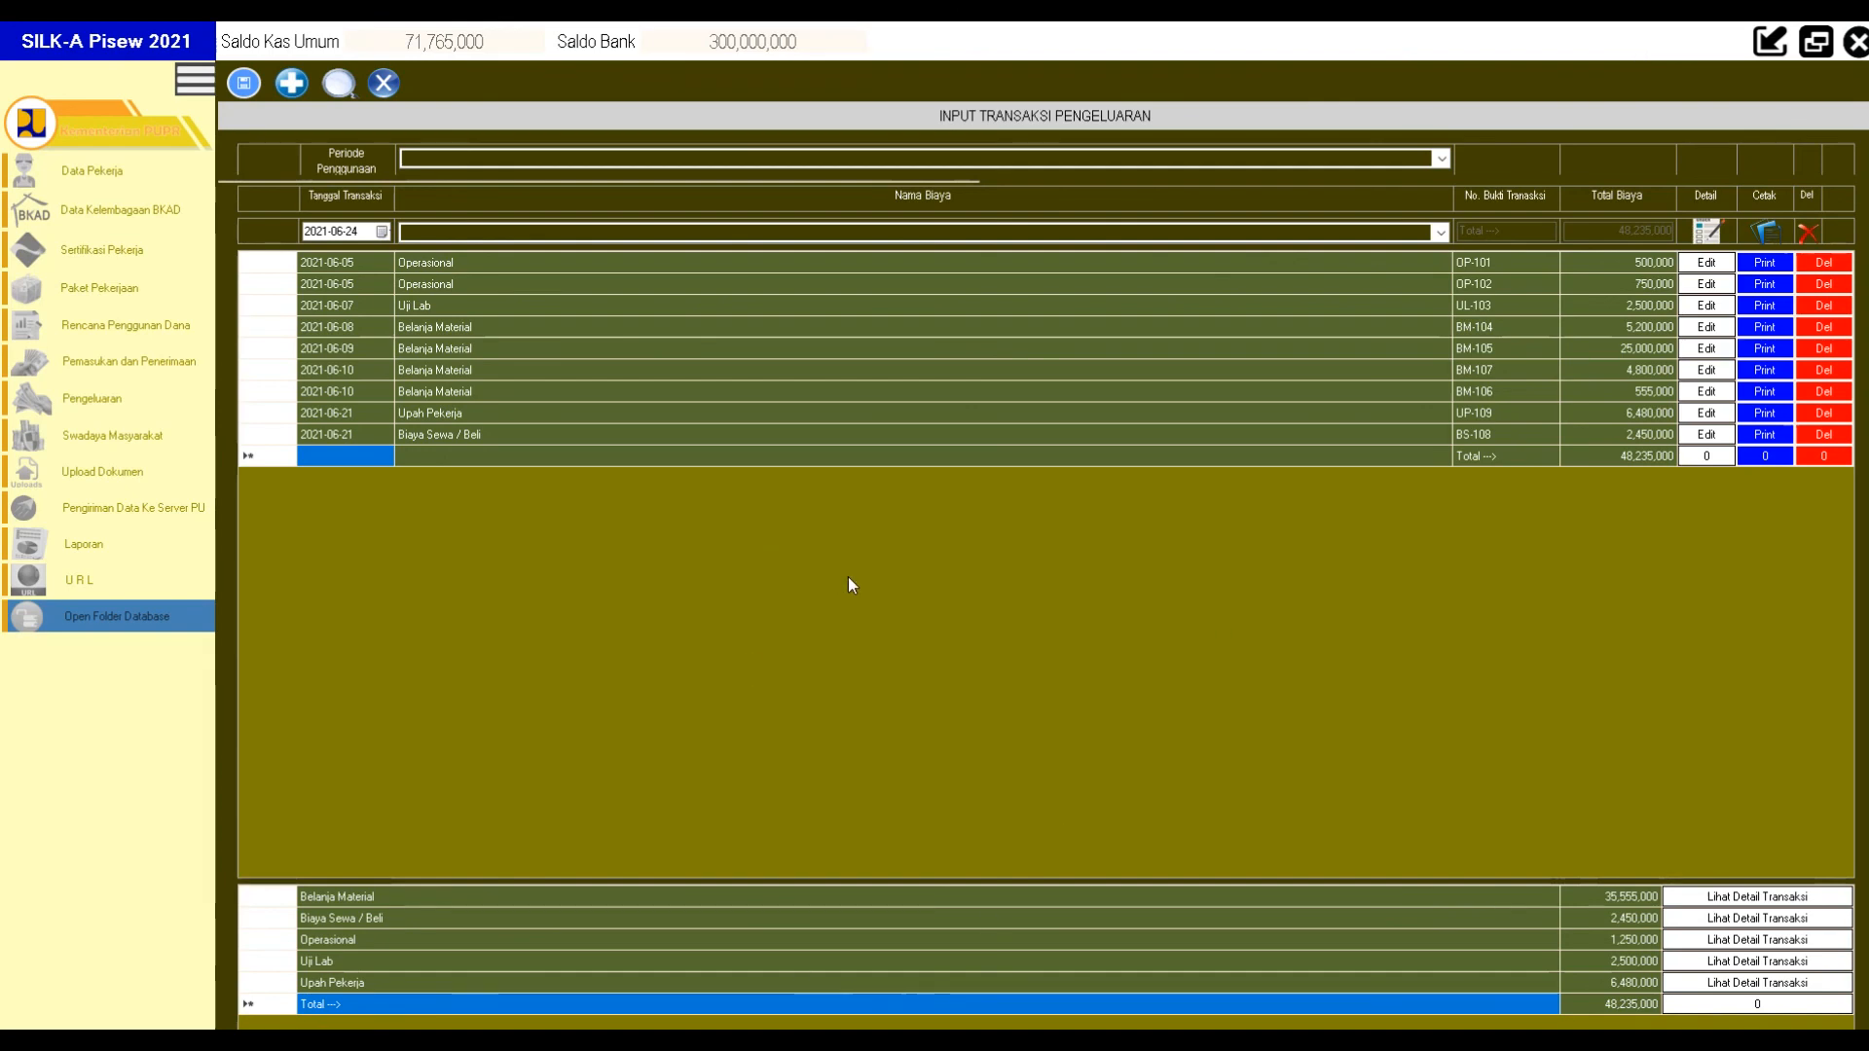
pyautogui.press('super')
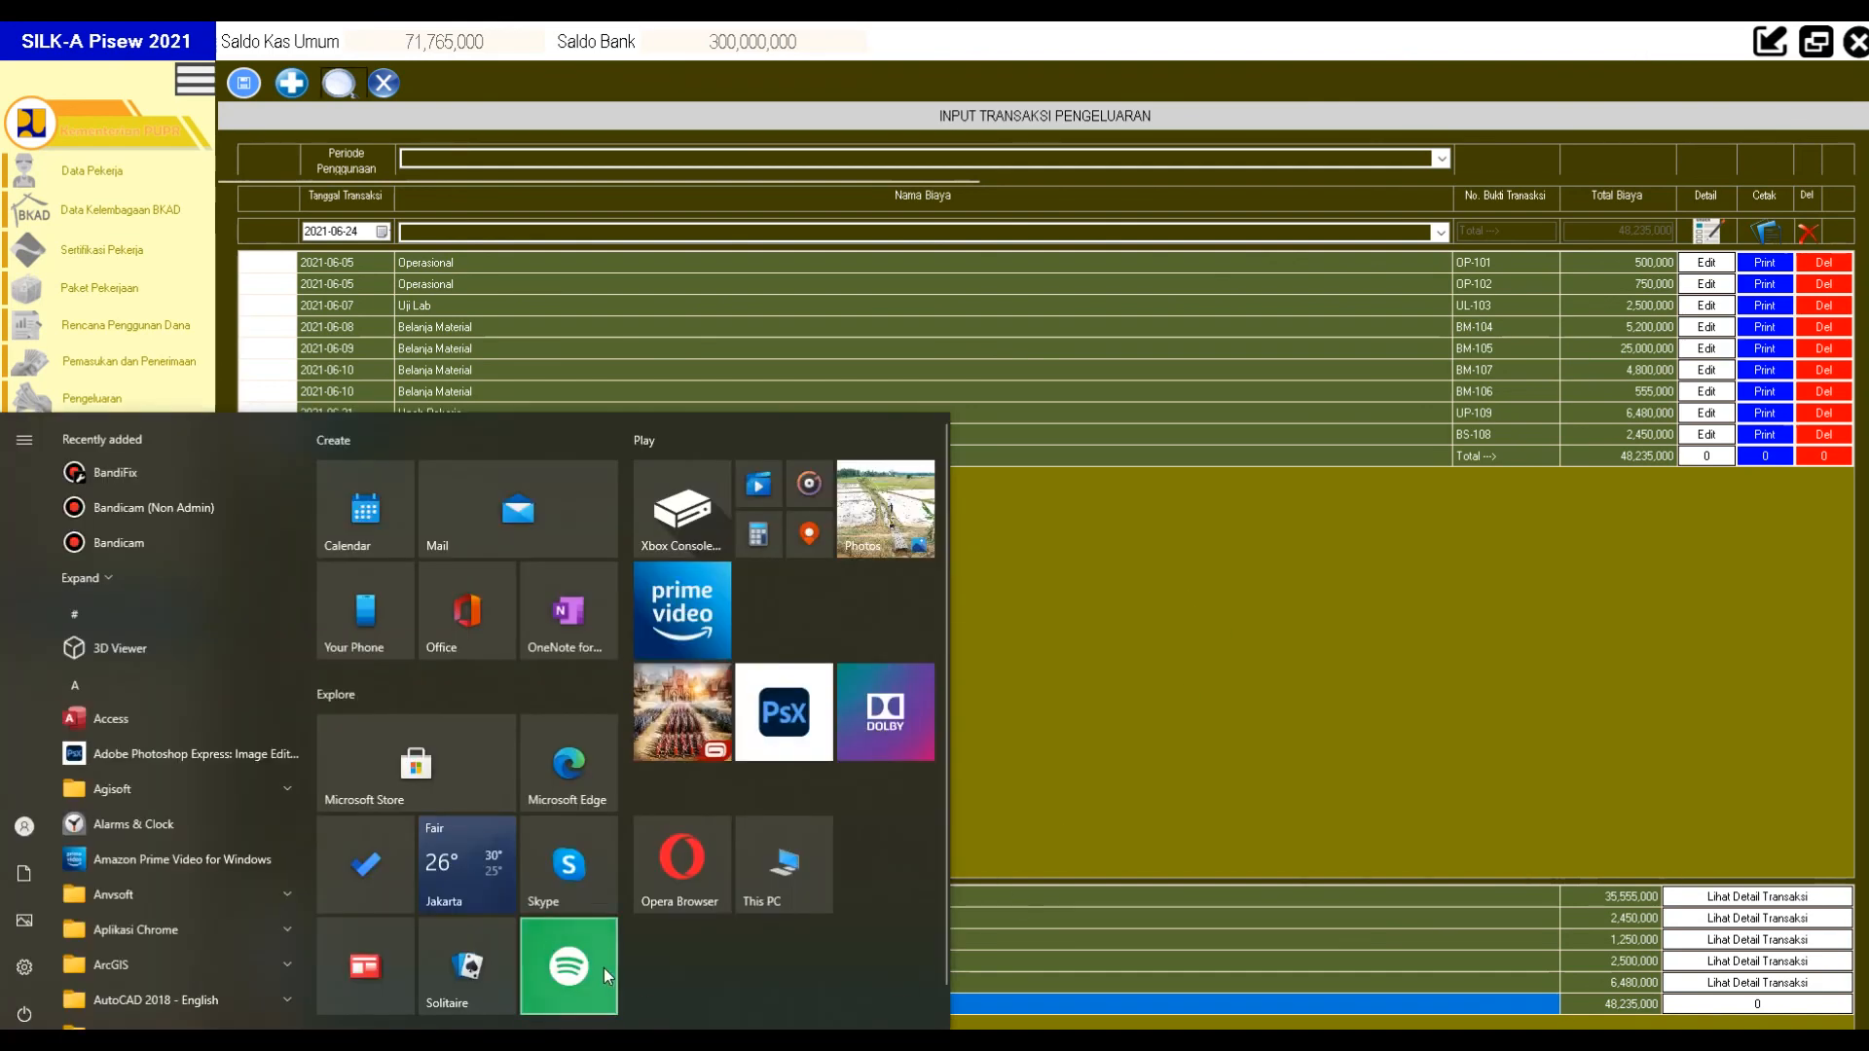
pyautogui.click(588, 1041)
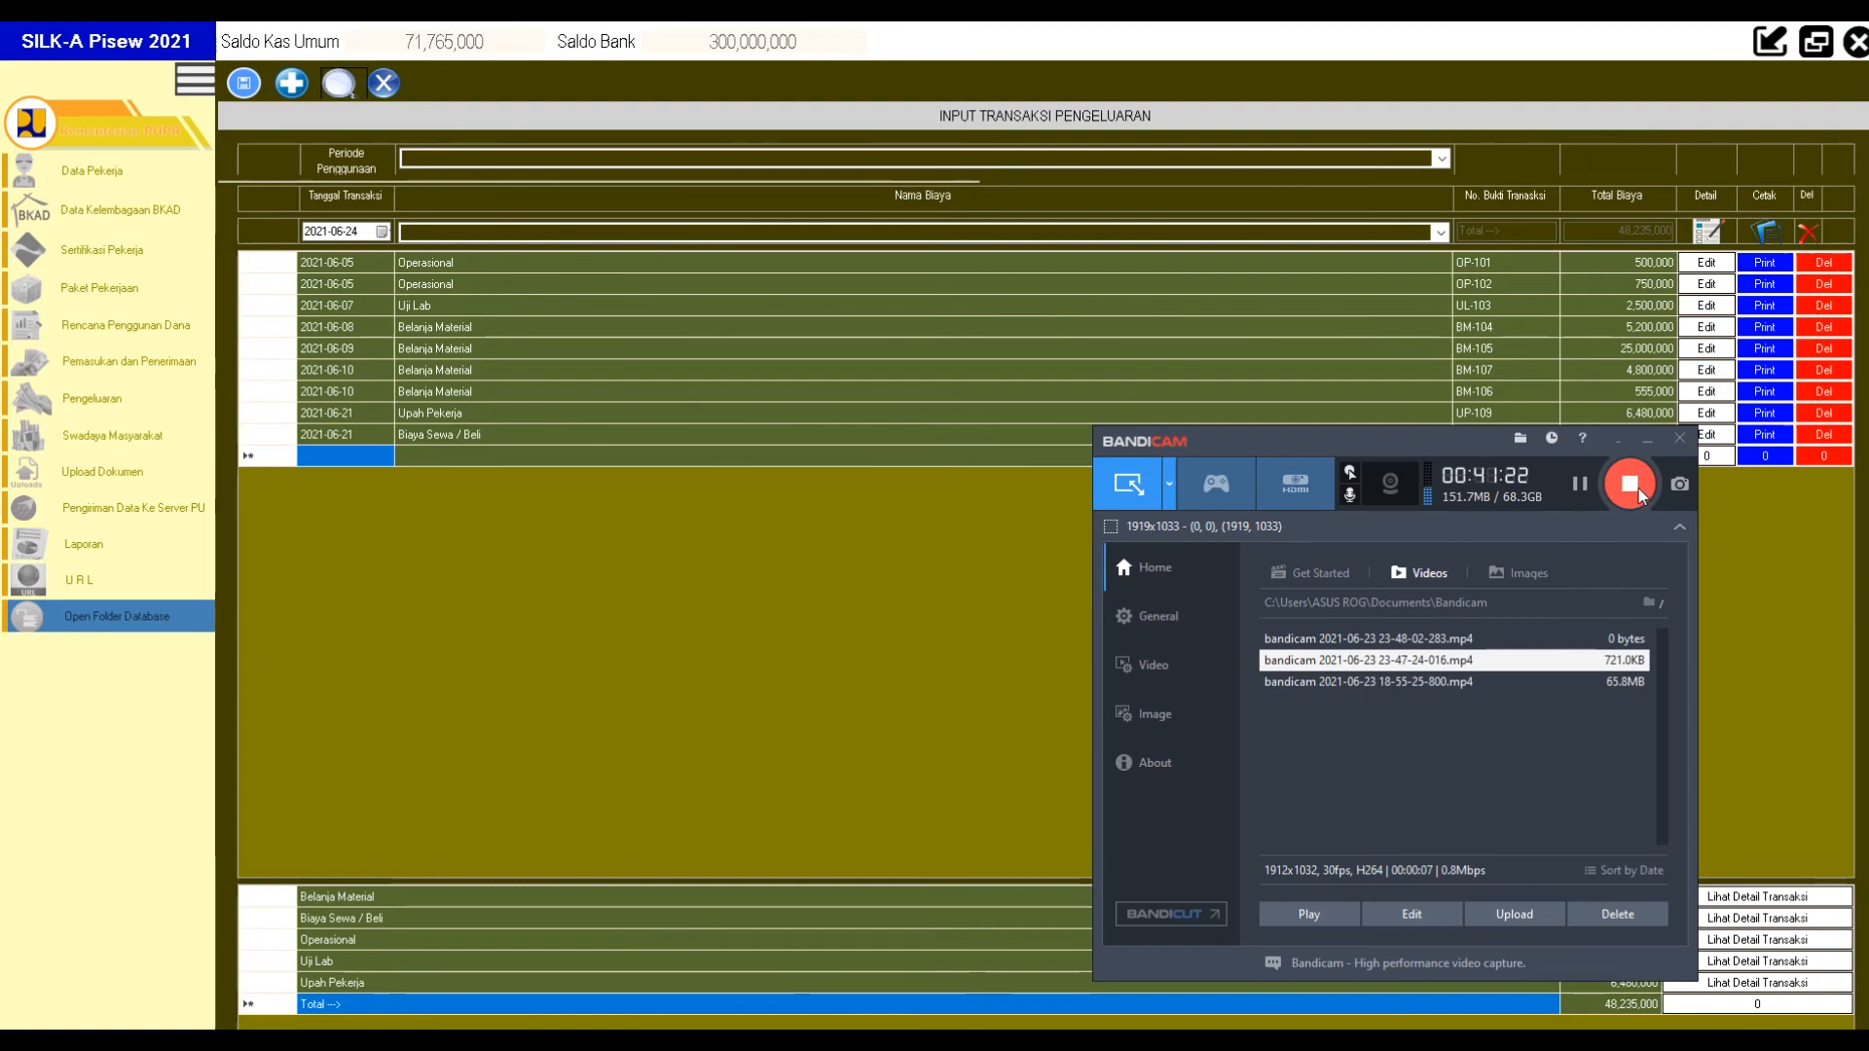